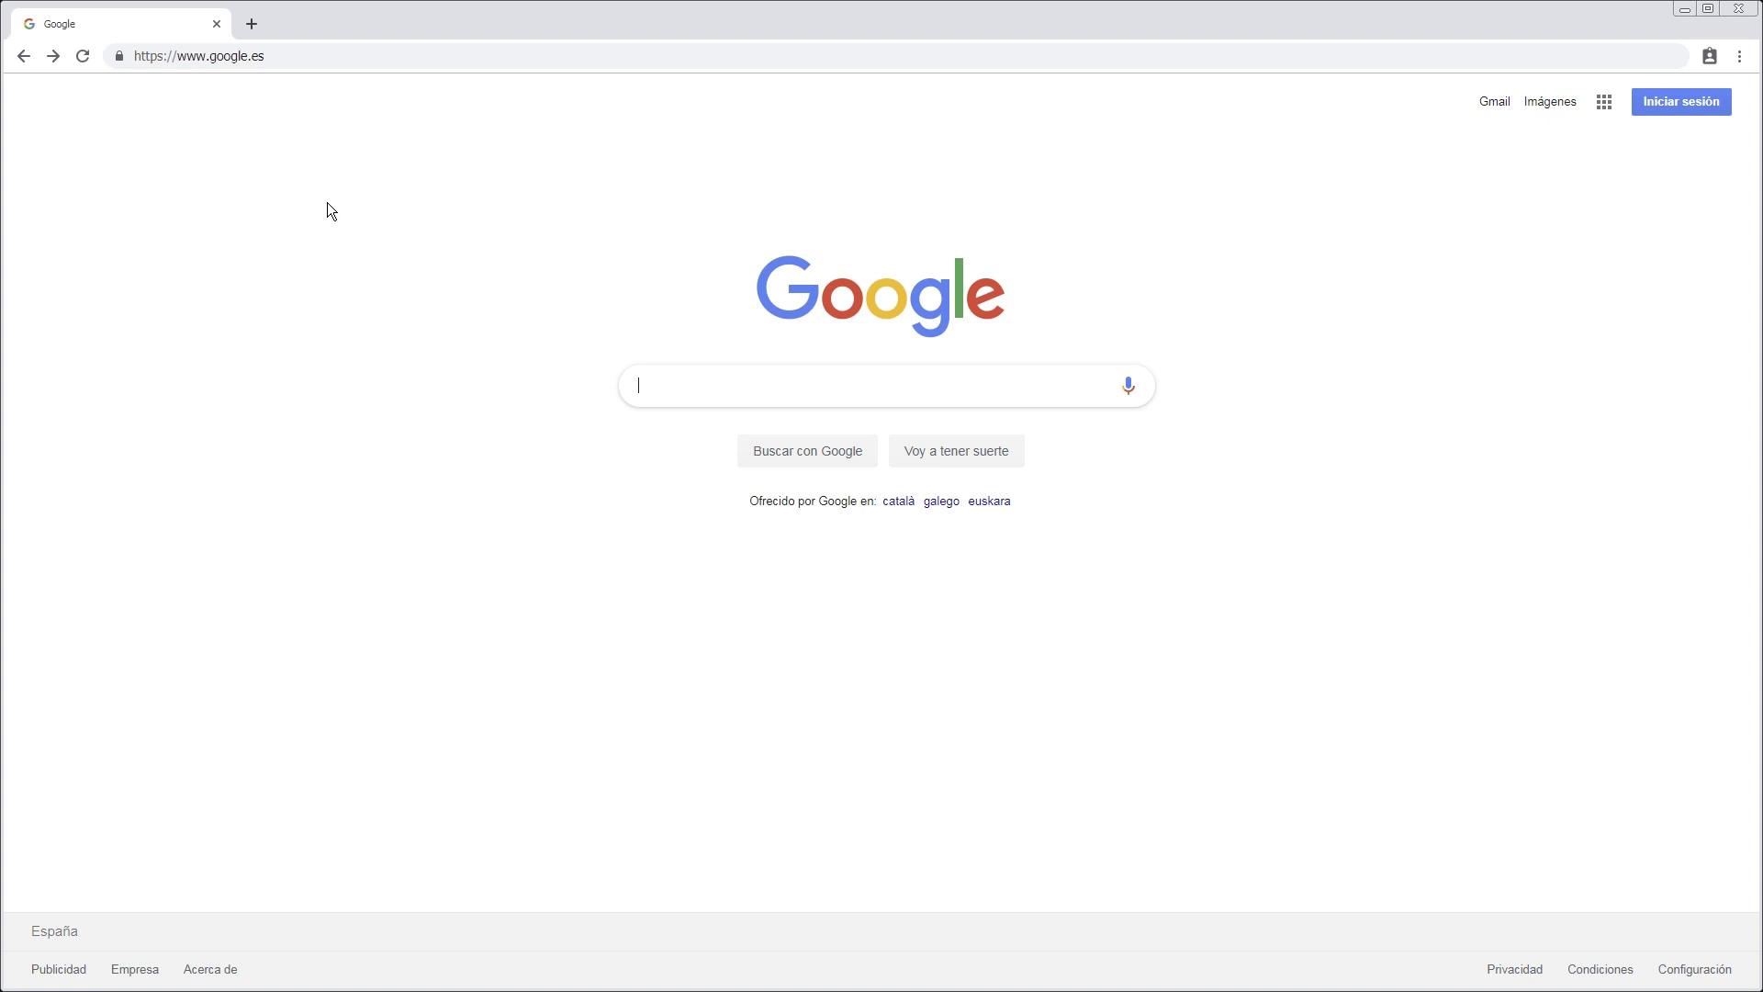
Load the giancr.com homepage from Chrome's address bar.
left_click(315, 58)
type("gi")
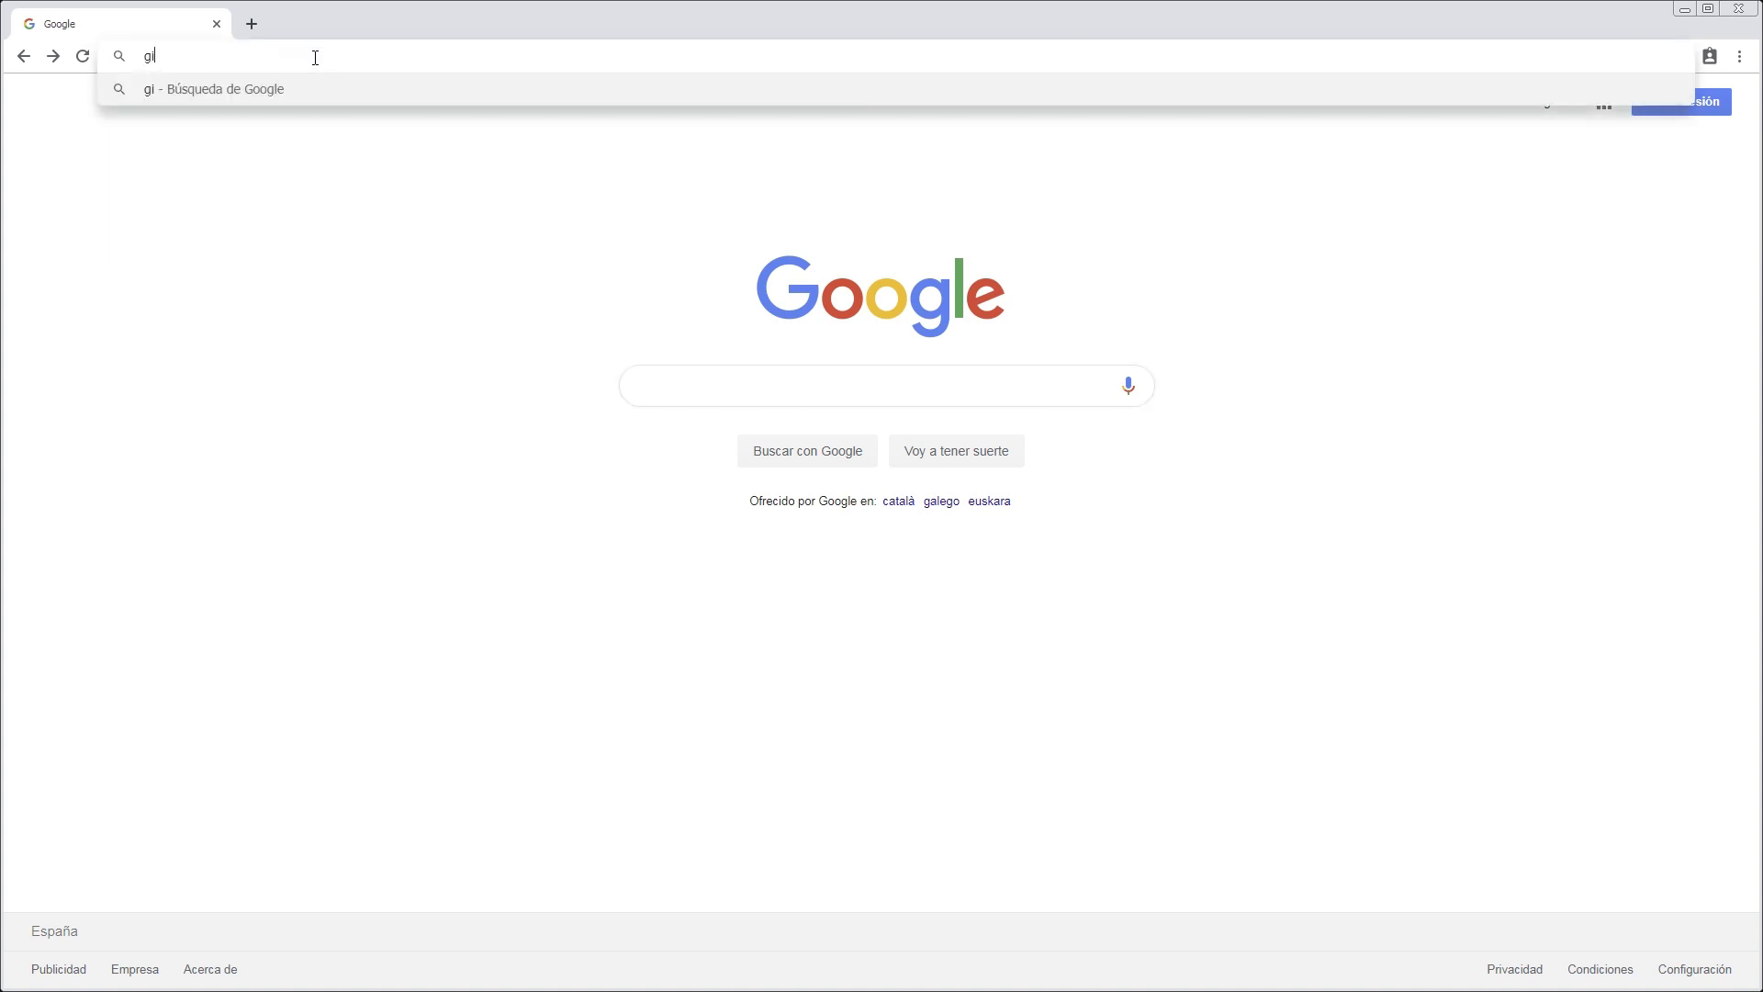
type("ancr.com")
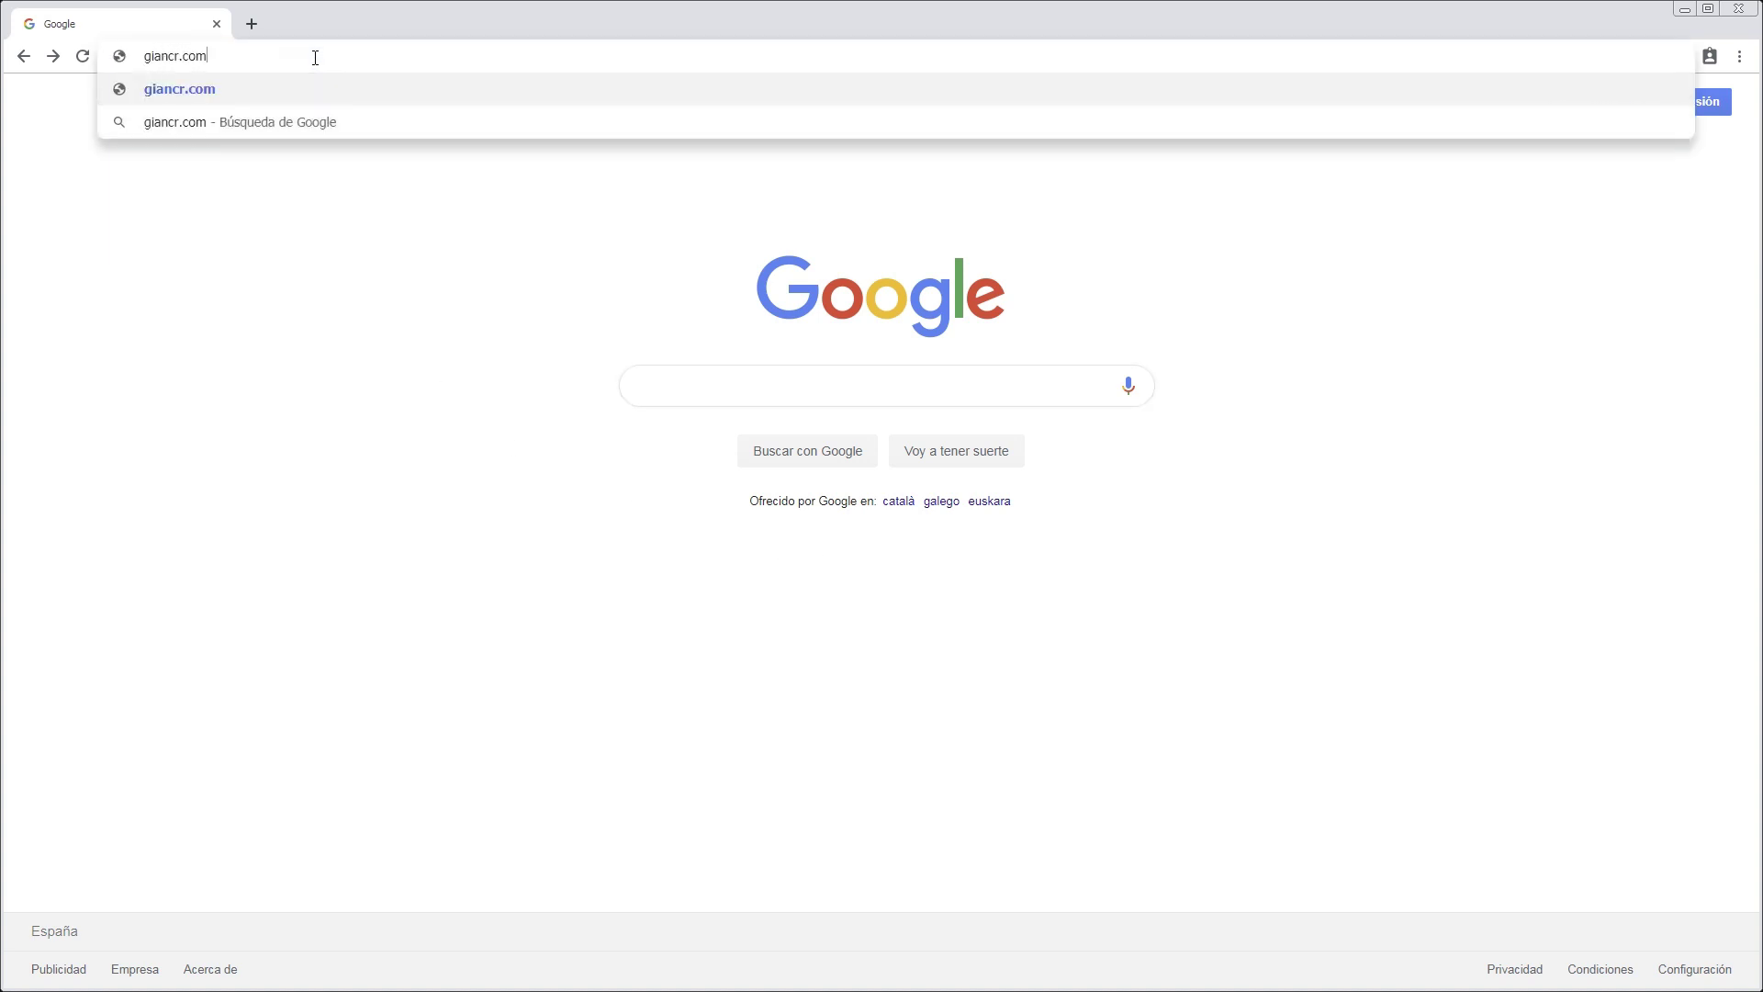
key("Return")
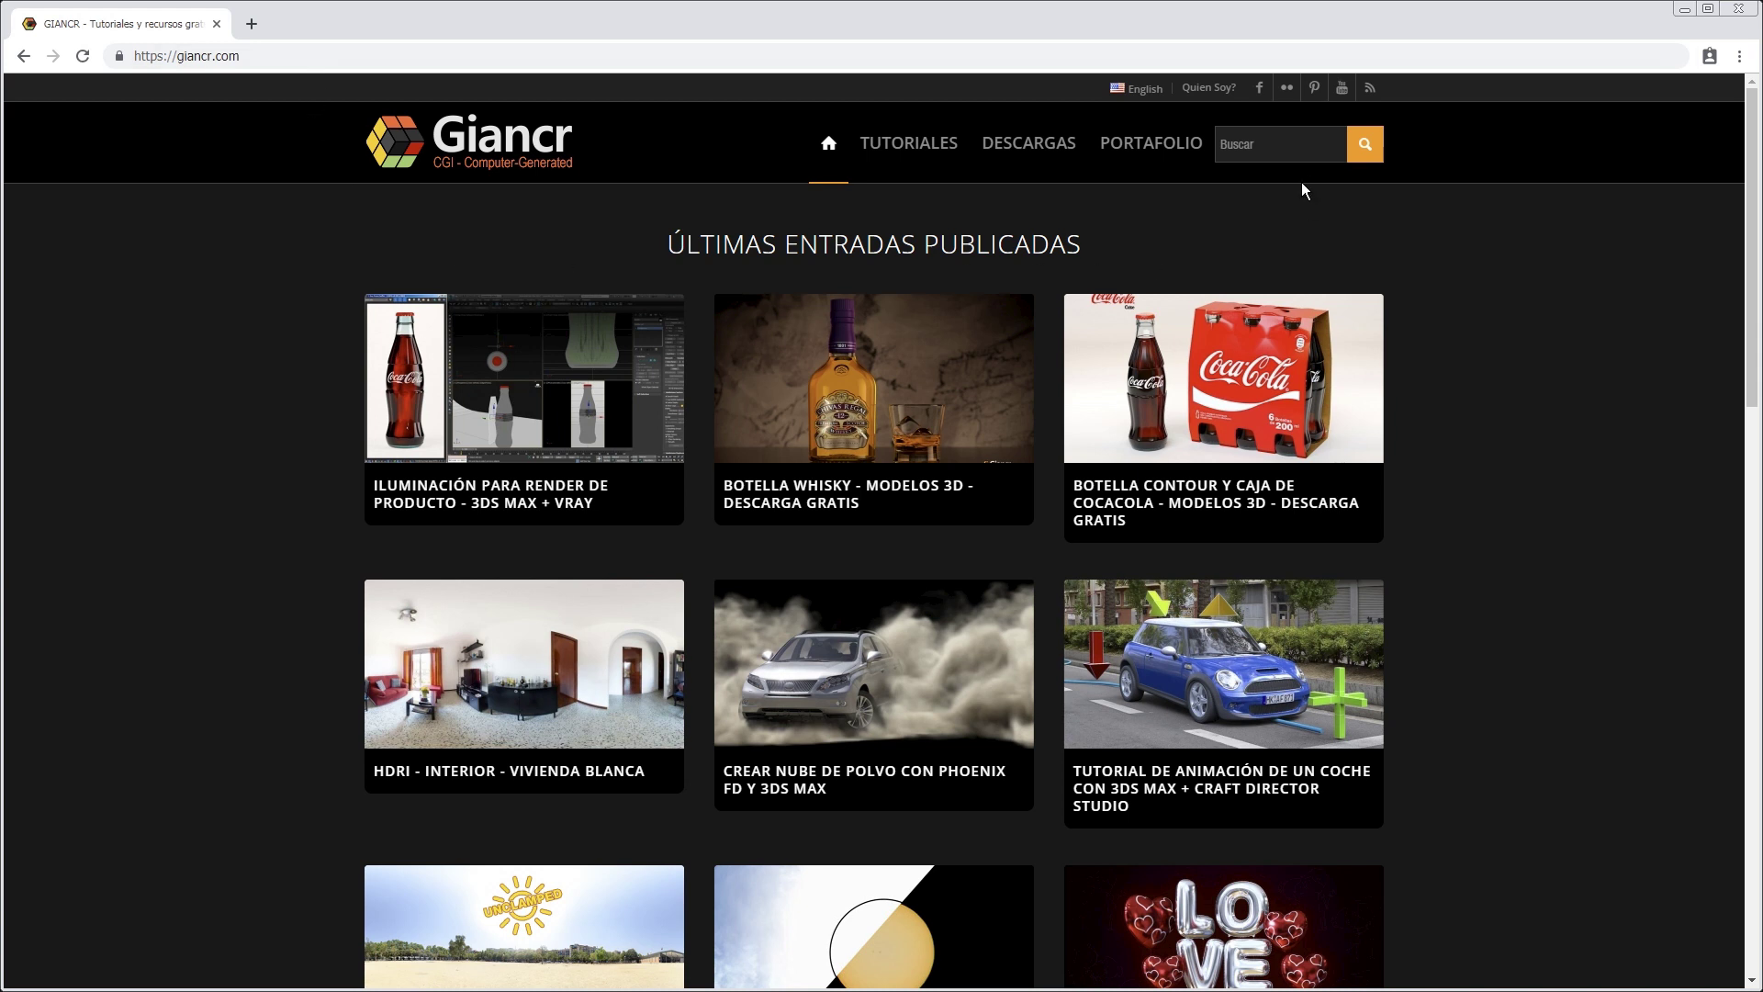
Search the site for 'atajo', open the 3ds Max shortcuts article and scroll to Vértices.
left_click(1302, 151)
type("ata")
type("jo")
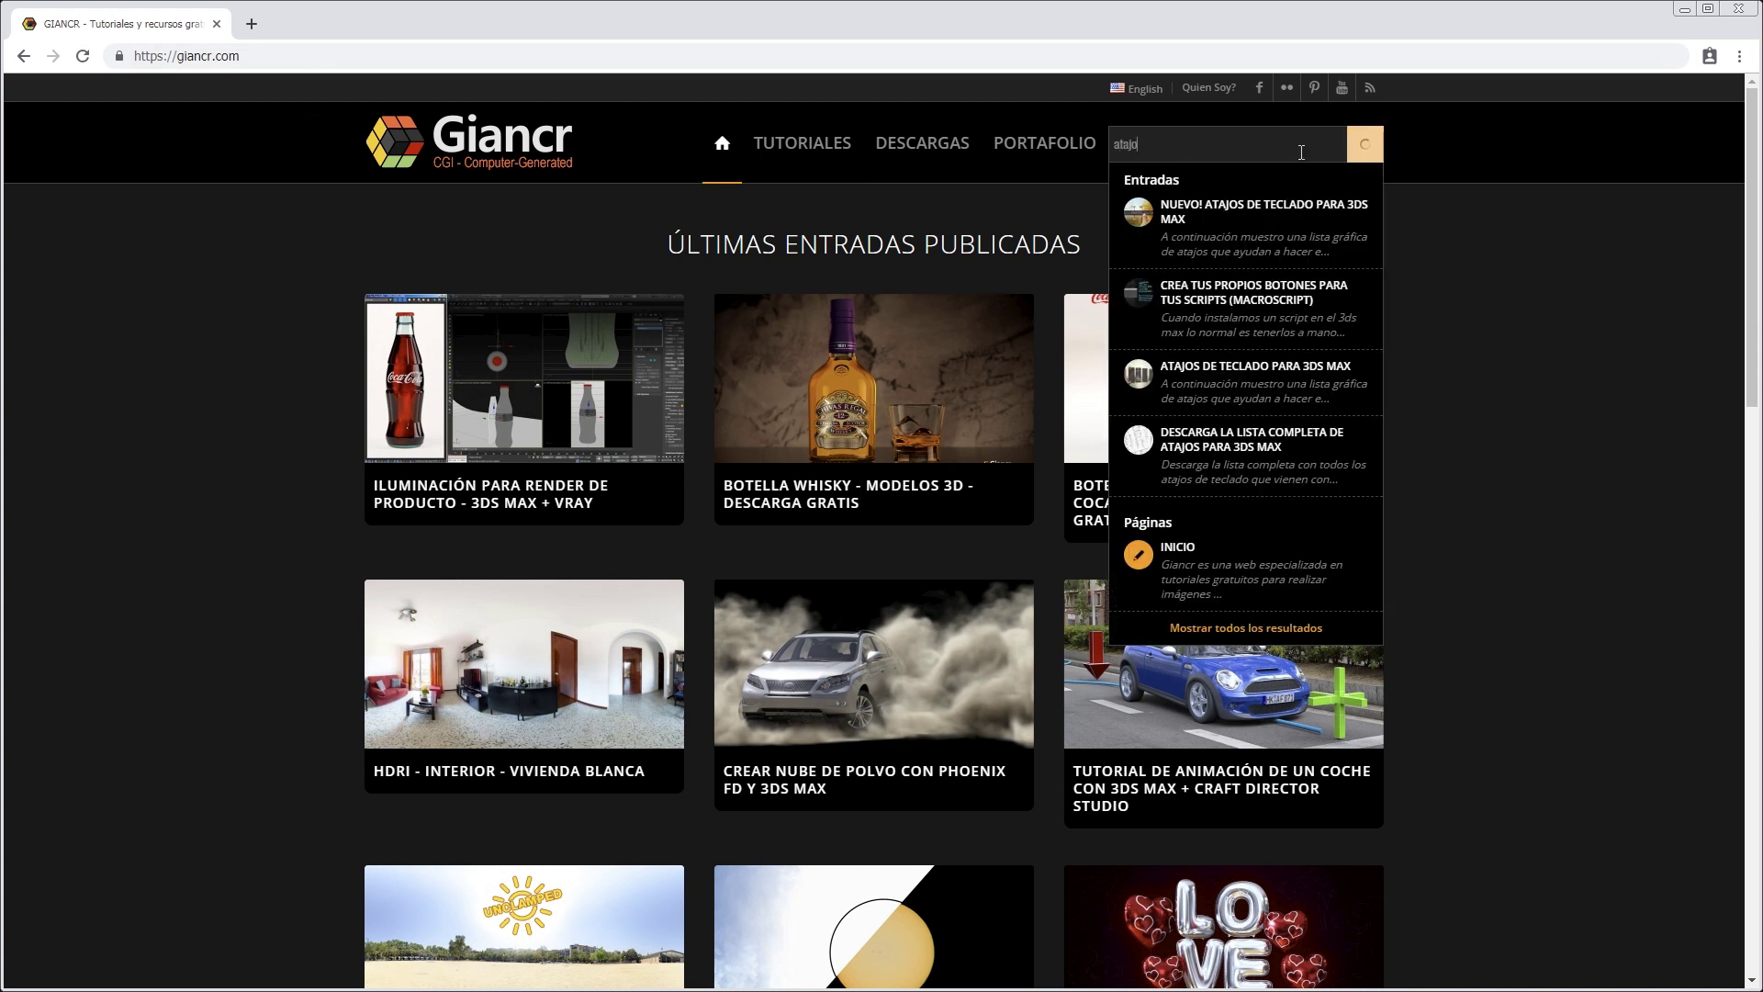
left_click(1233, 204)
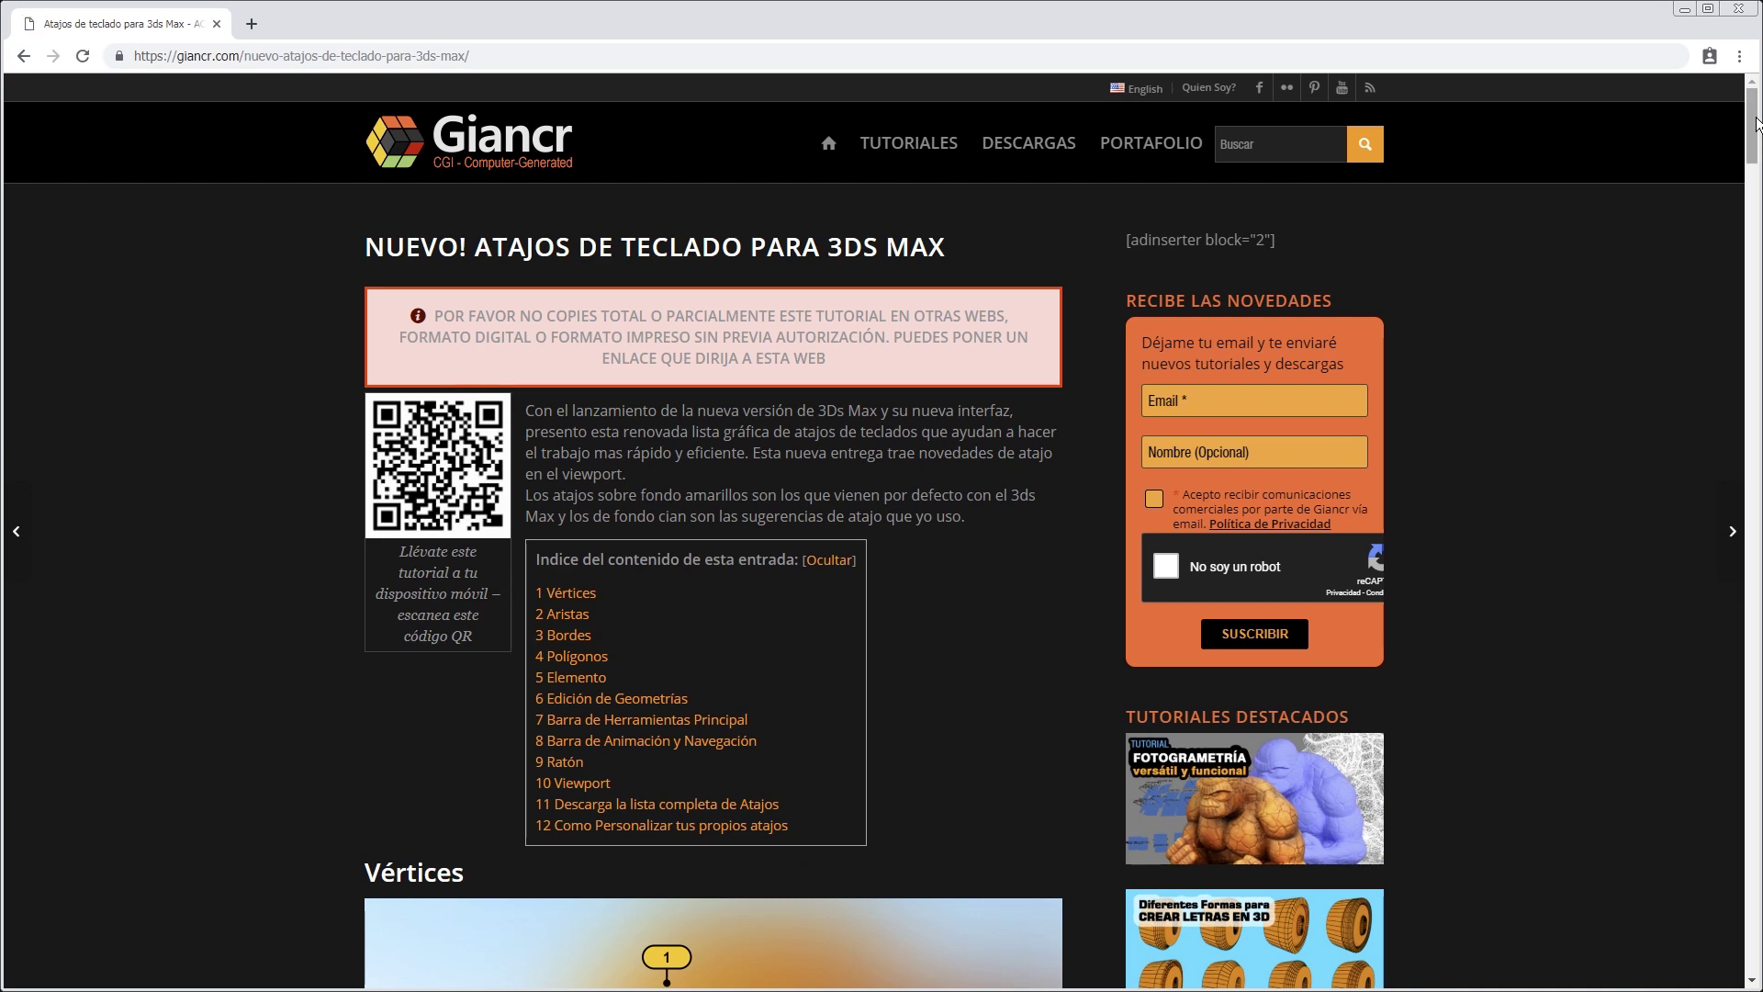
left_click_drag(1755, 124, 1735, 673)
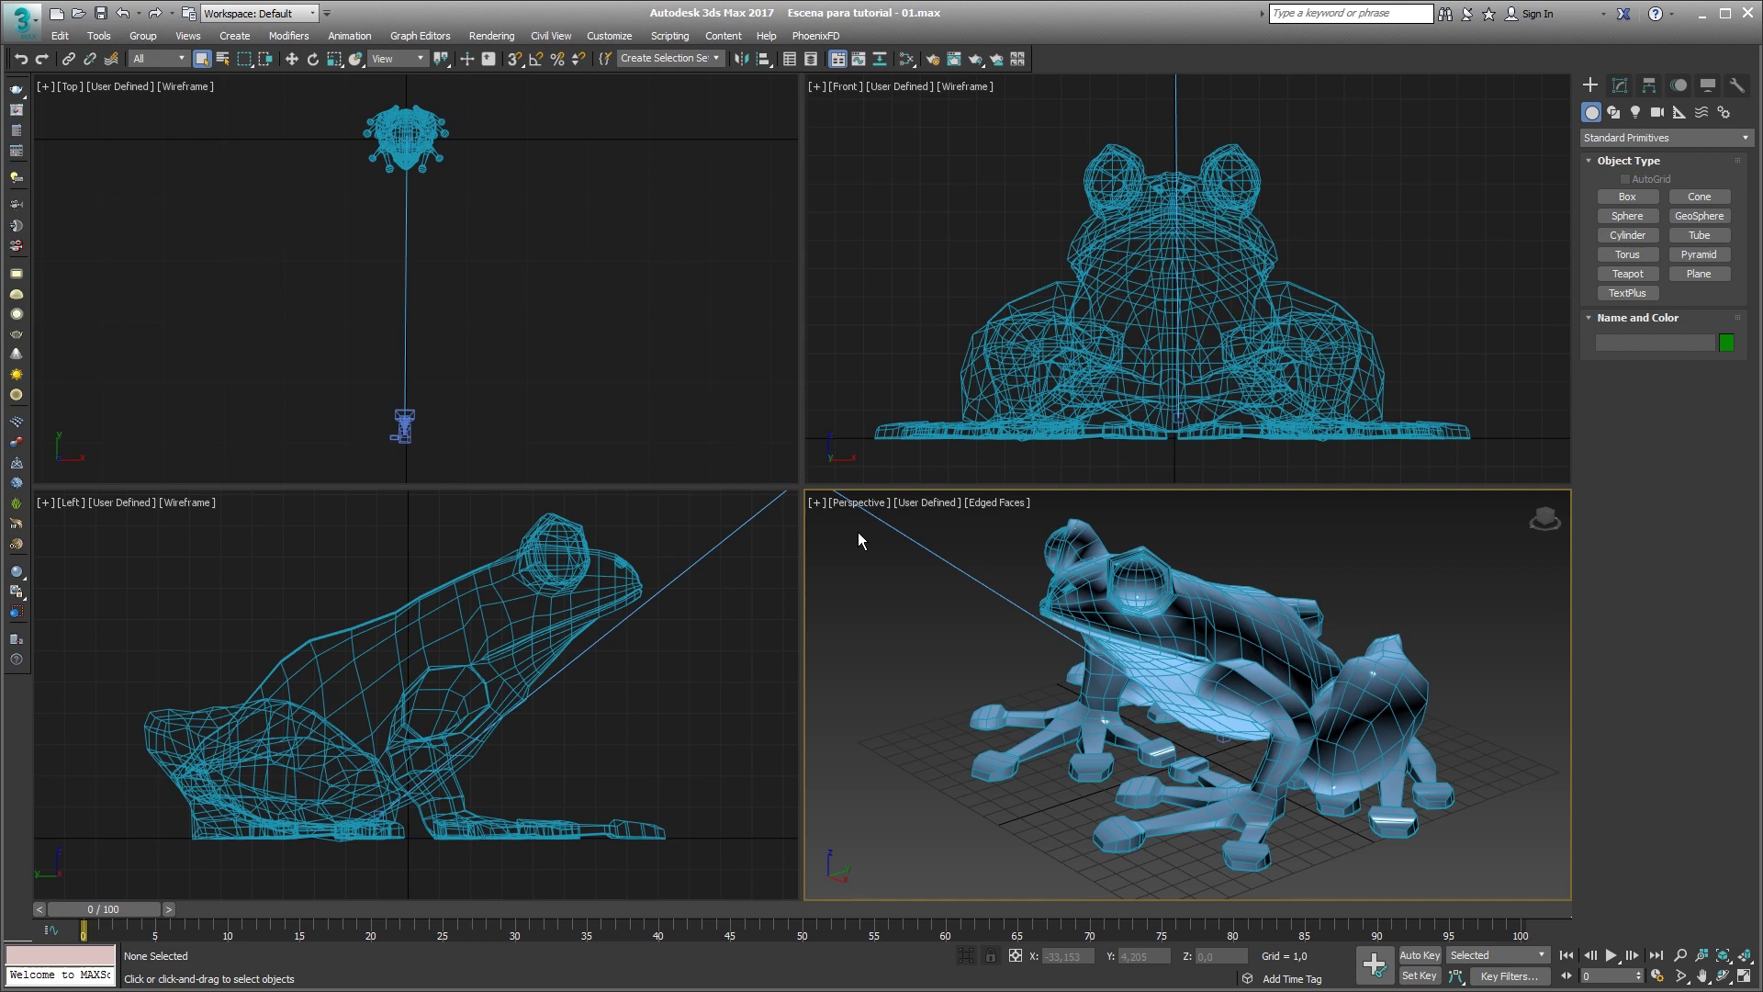
Maximize and restore the Left viewport with Alt+W, then maximize the Perspective viewport.
left_click(751, 554)
key("alt+w")
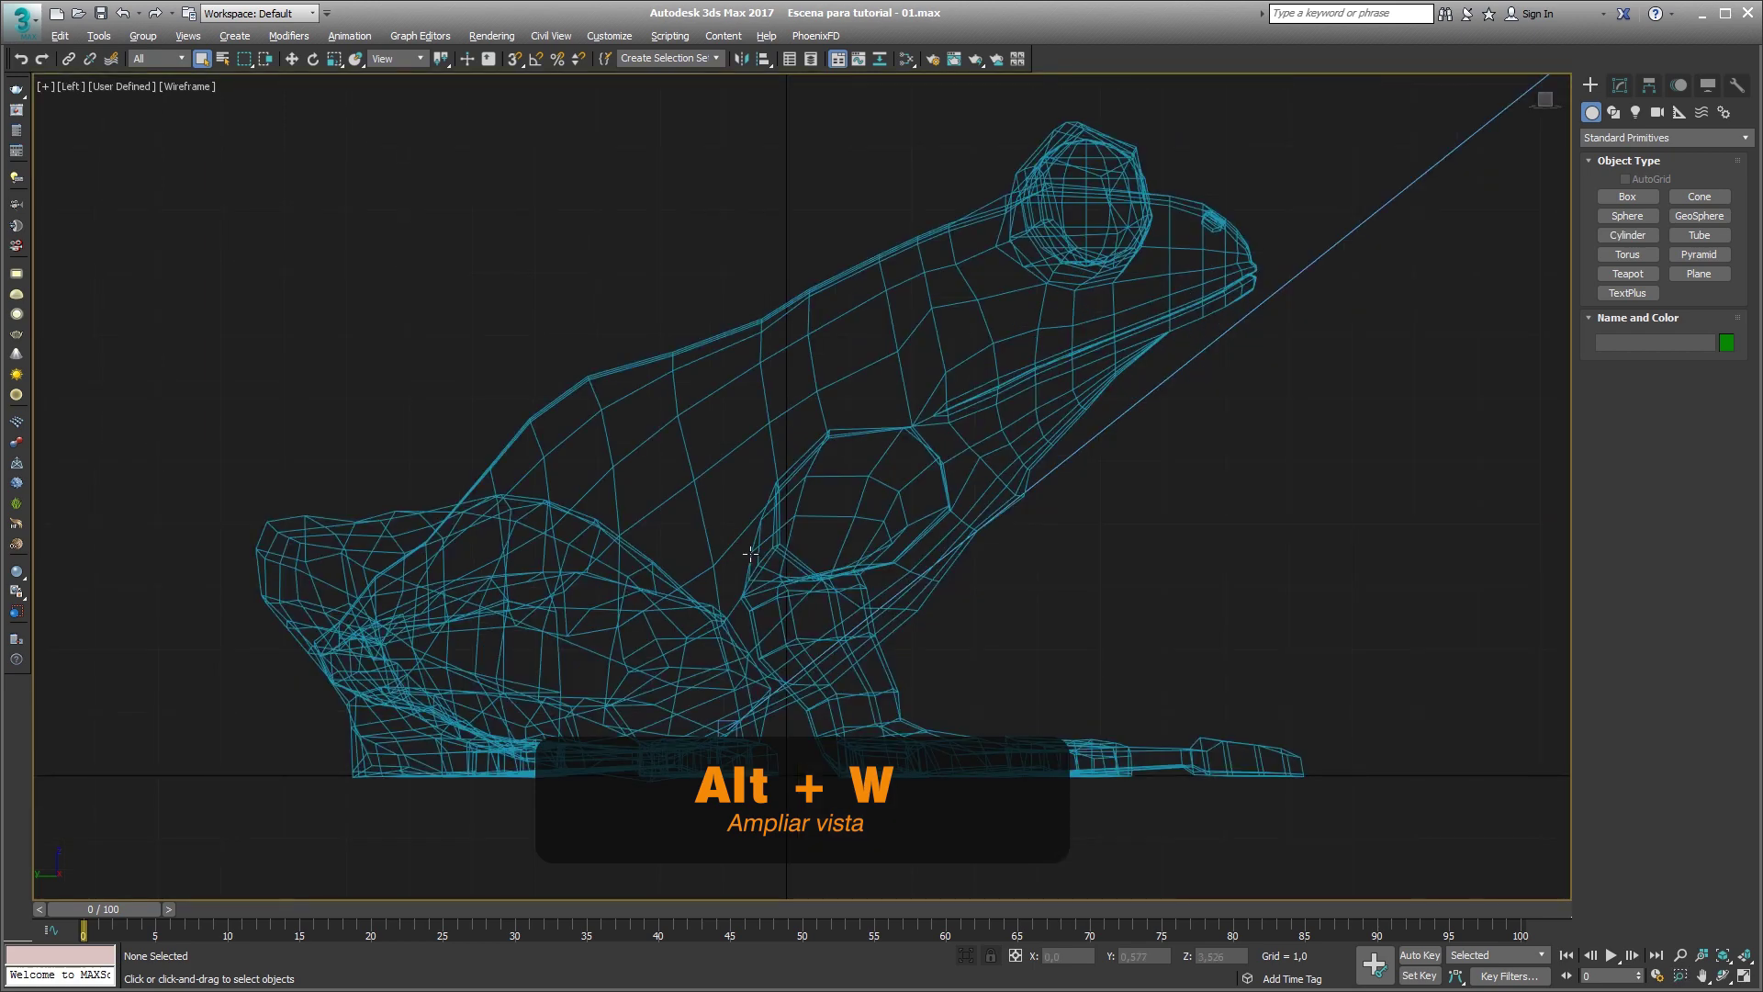
key("alt+w")
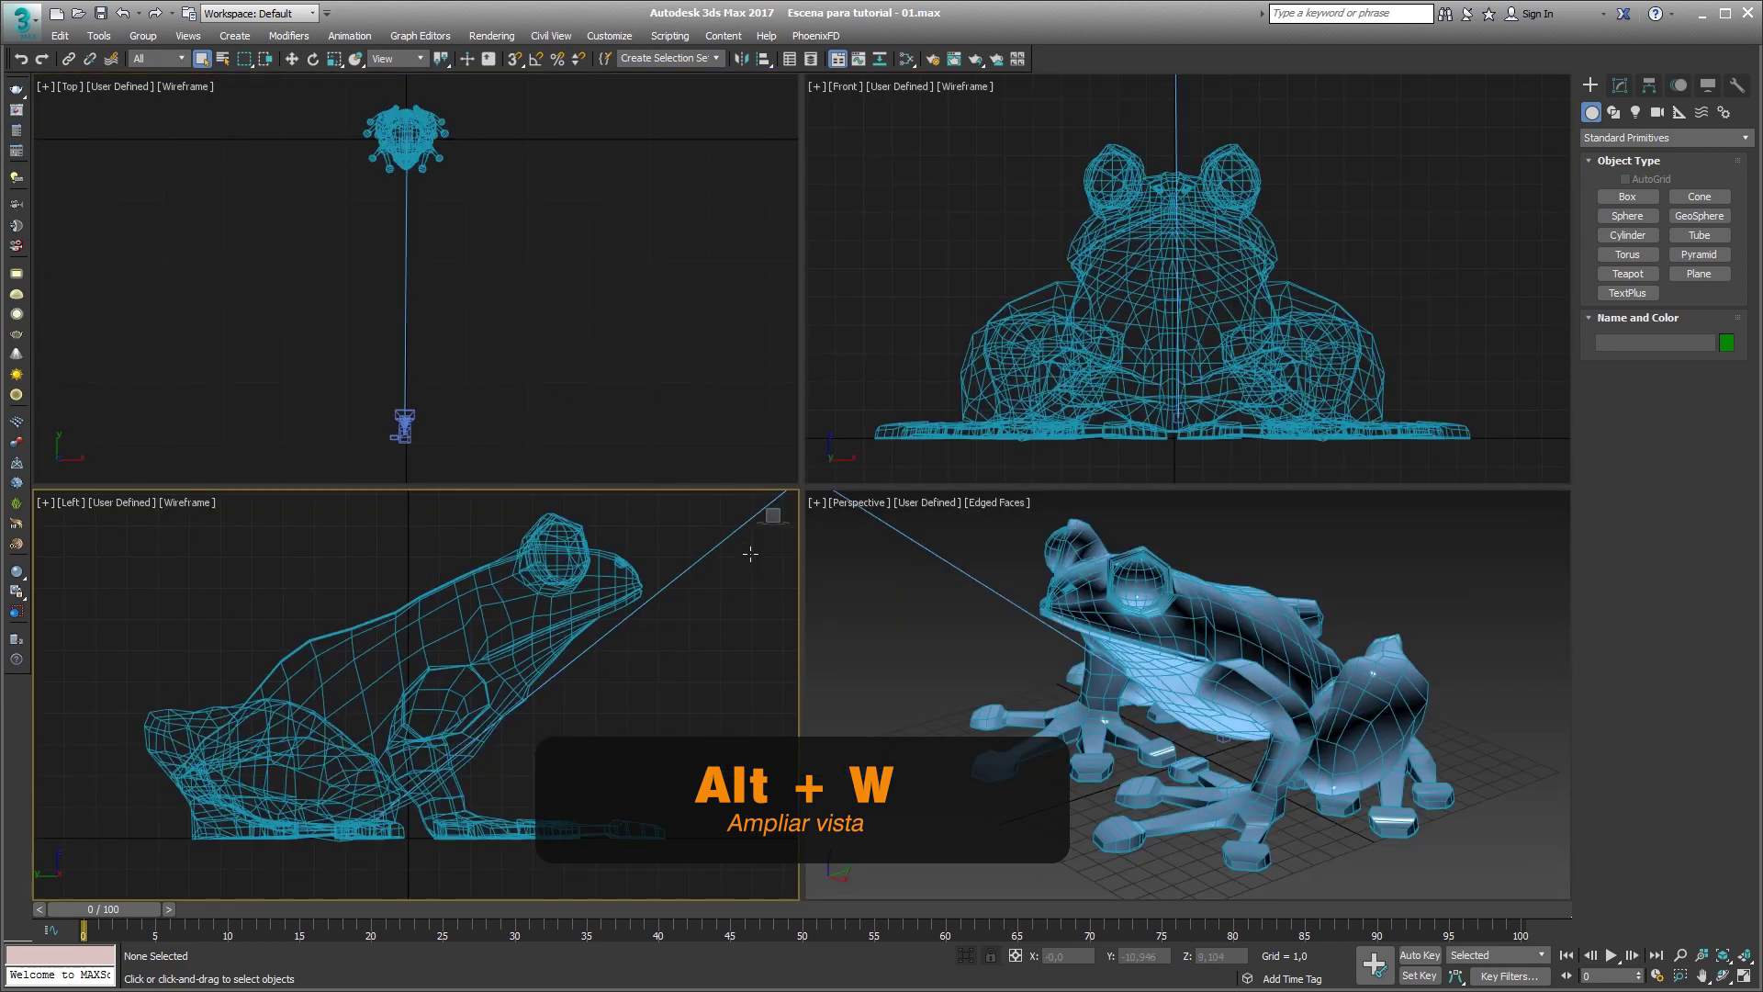
left_click(1532, 538)
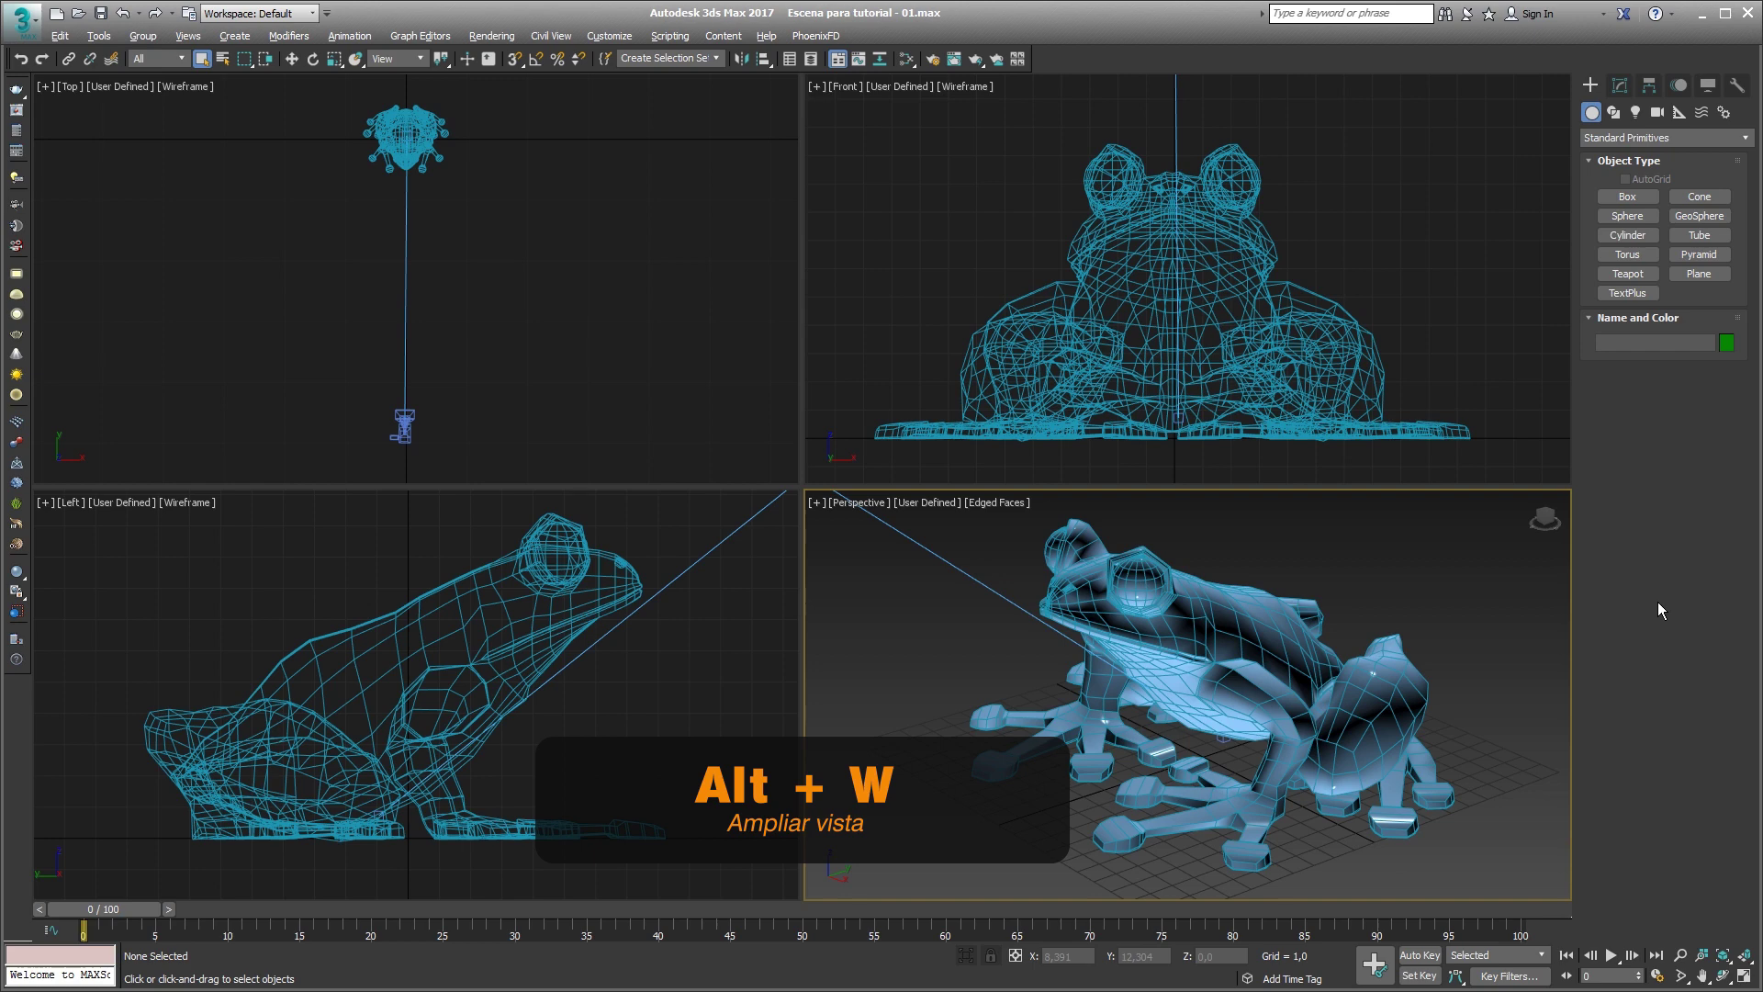
key("alt+w")
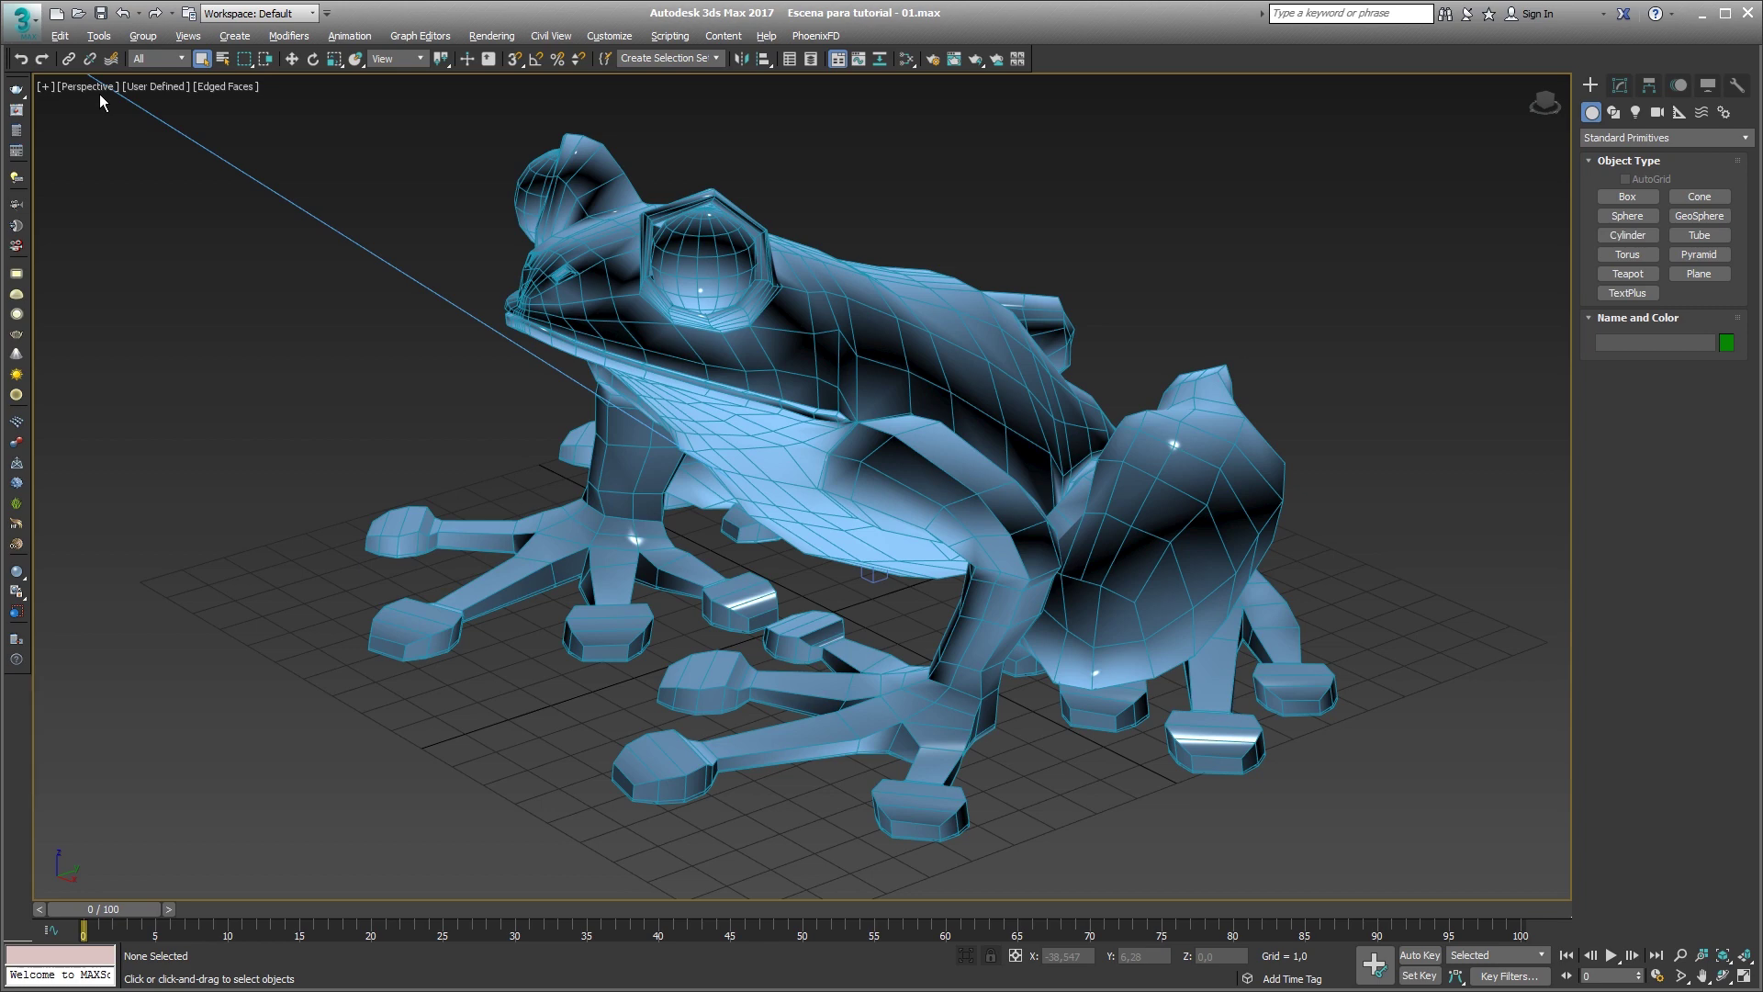
key("t")
key("t")
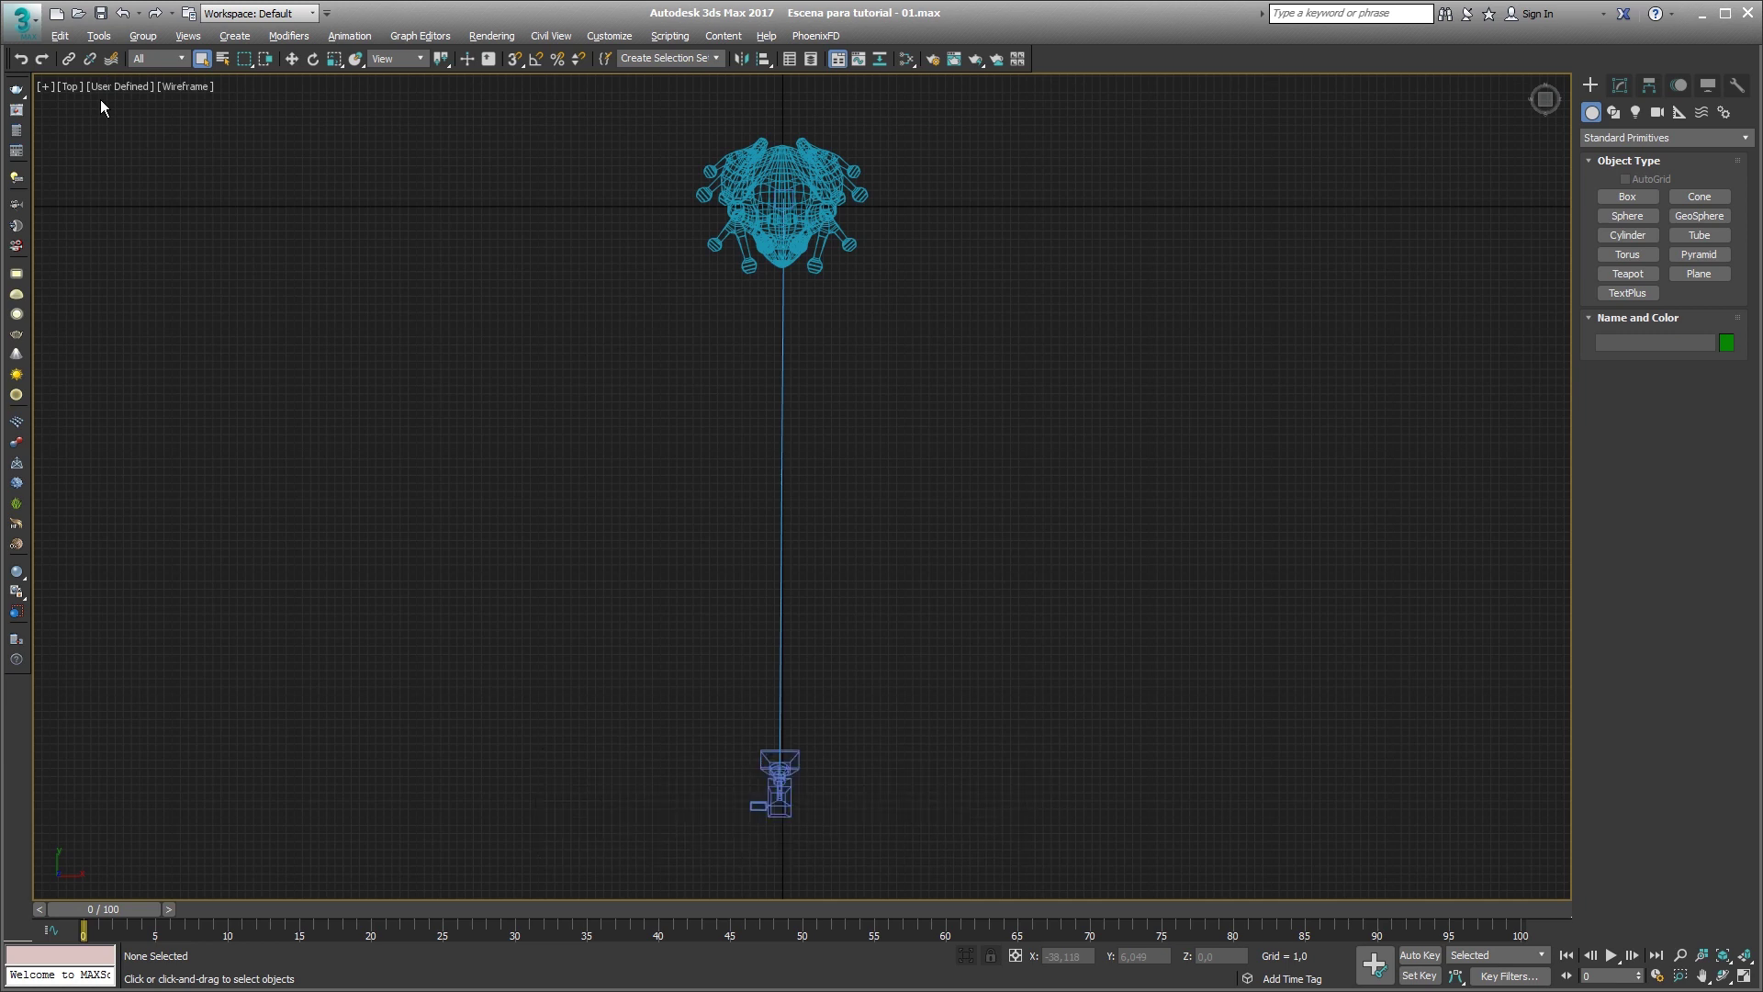
key("l")
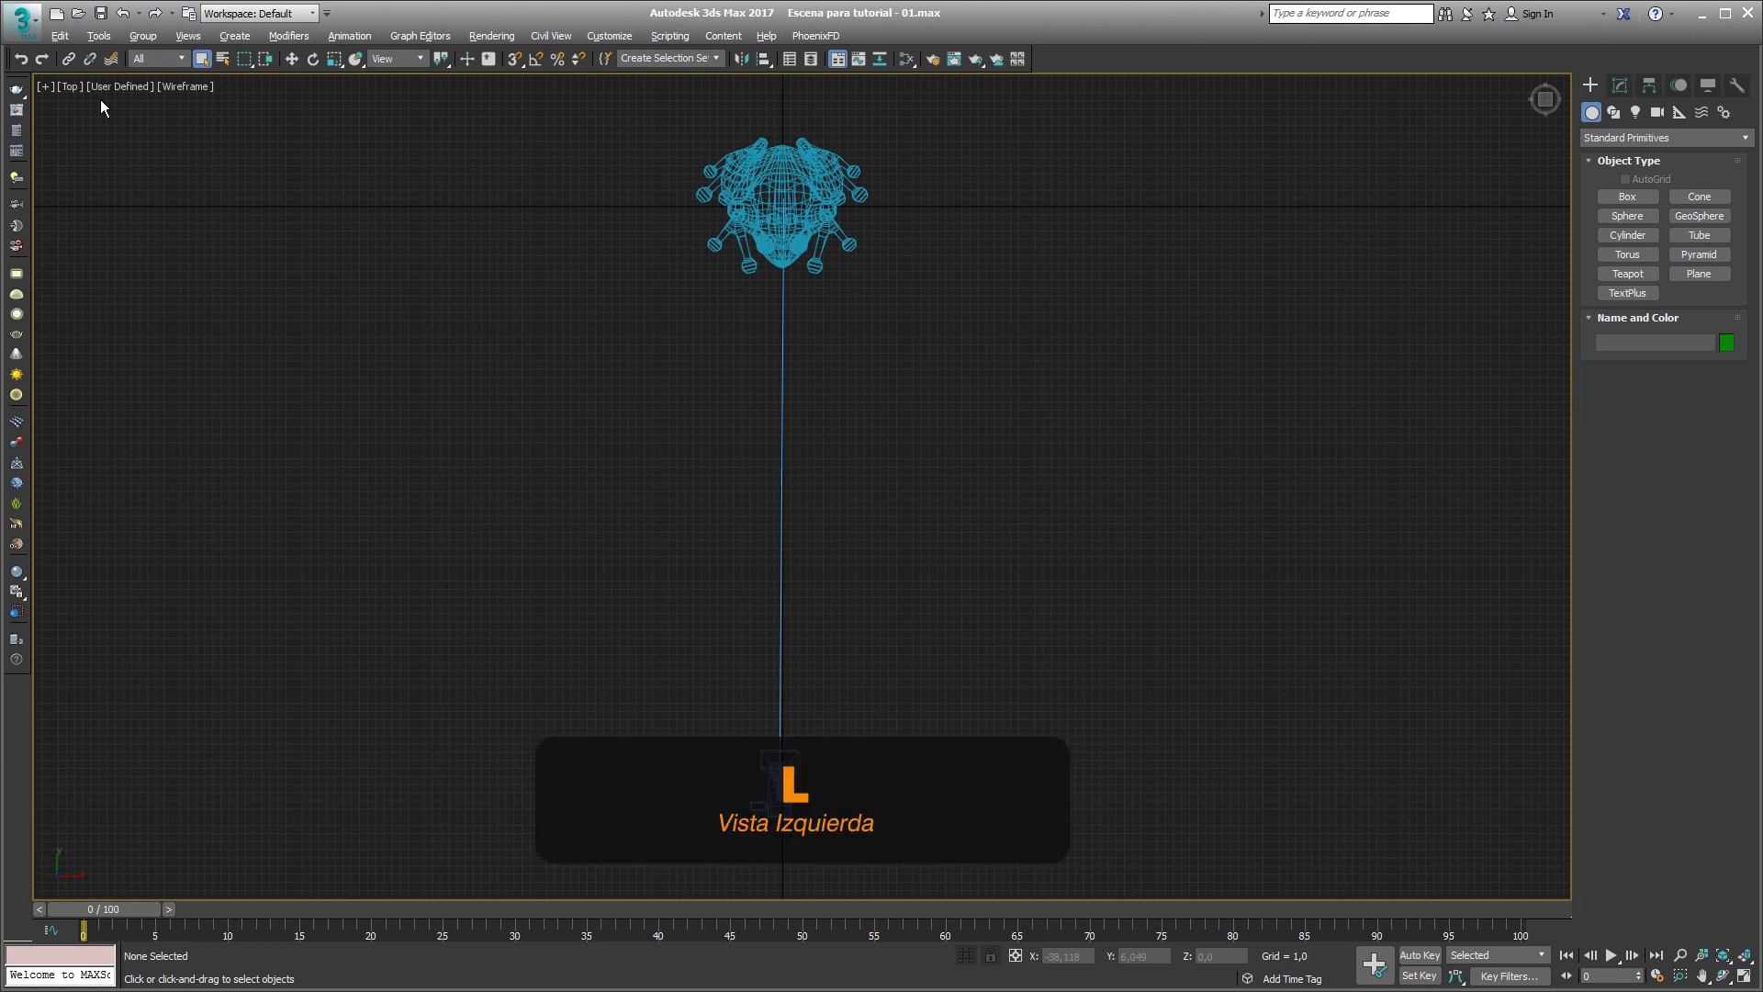
key("l")
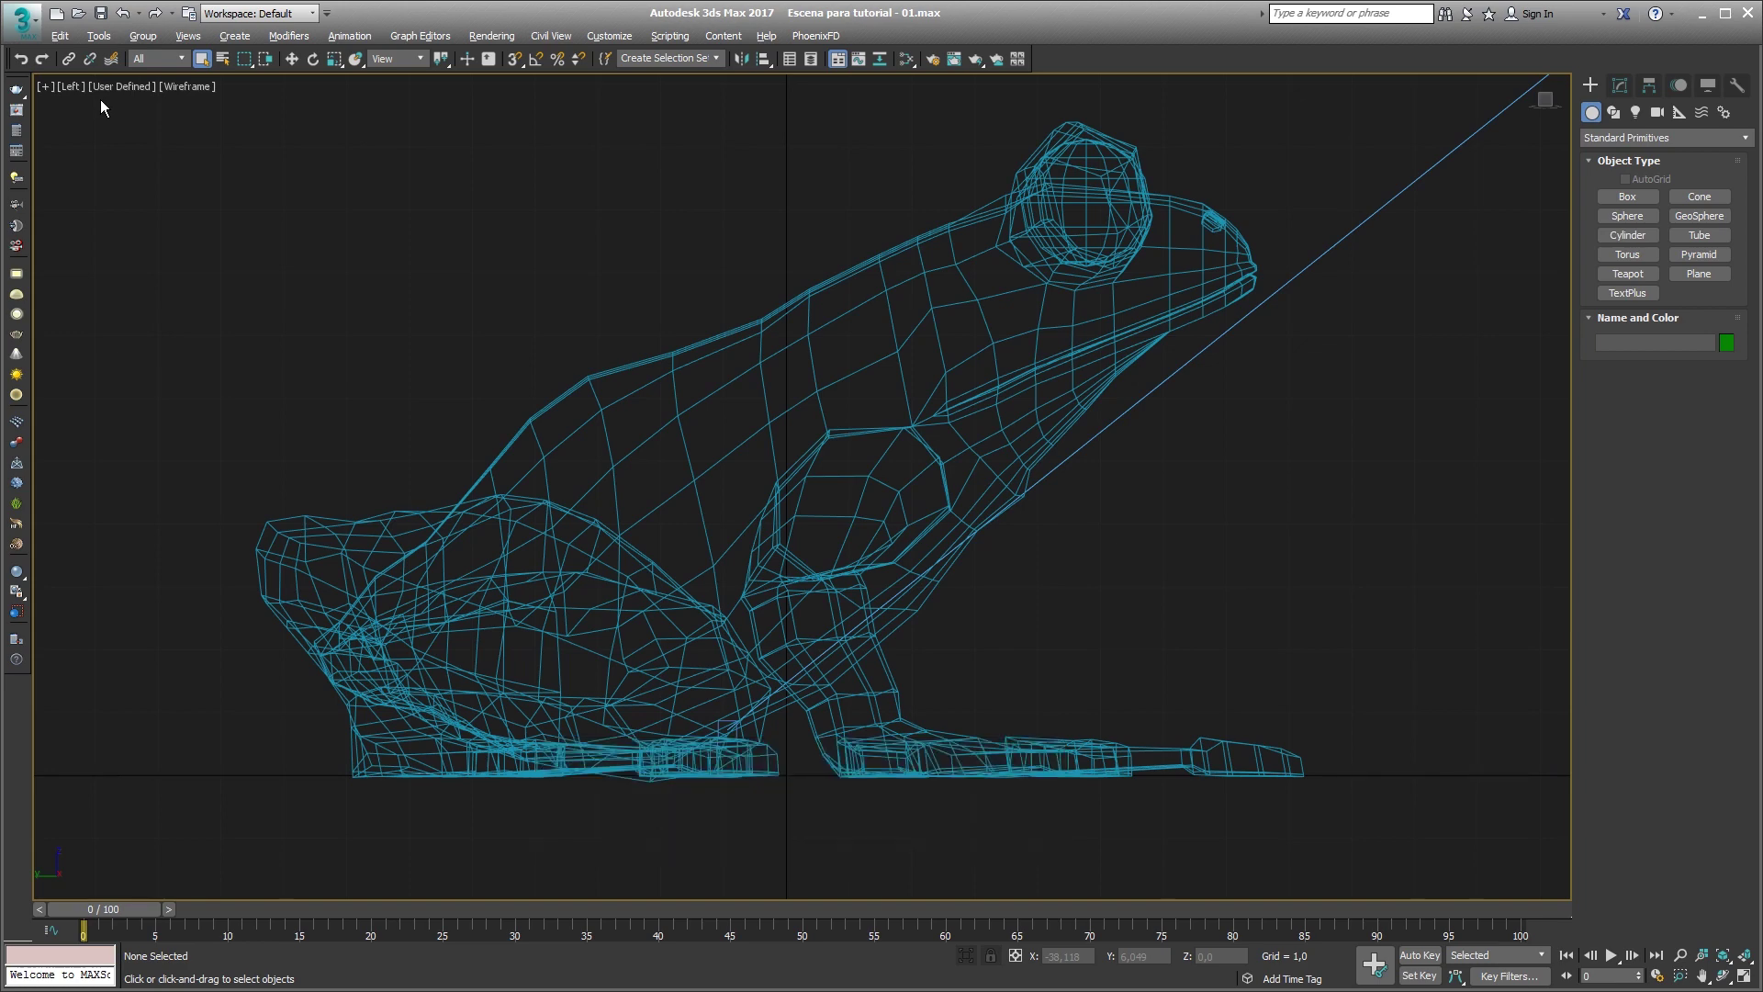
key("f")
key("f")
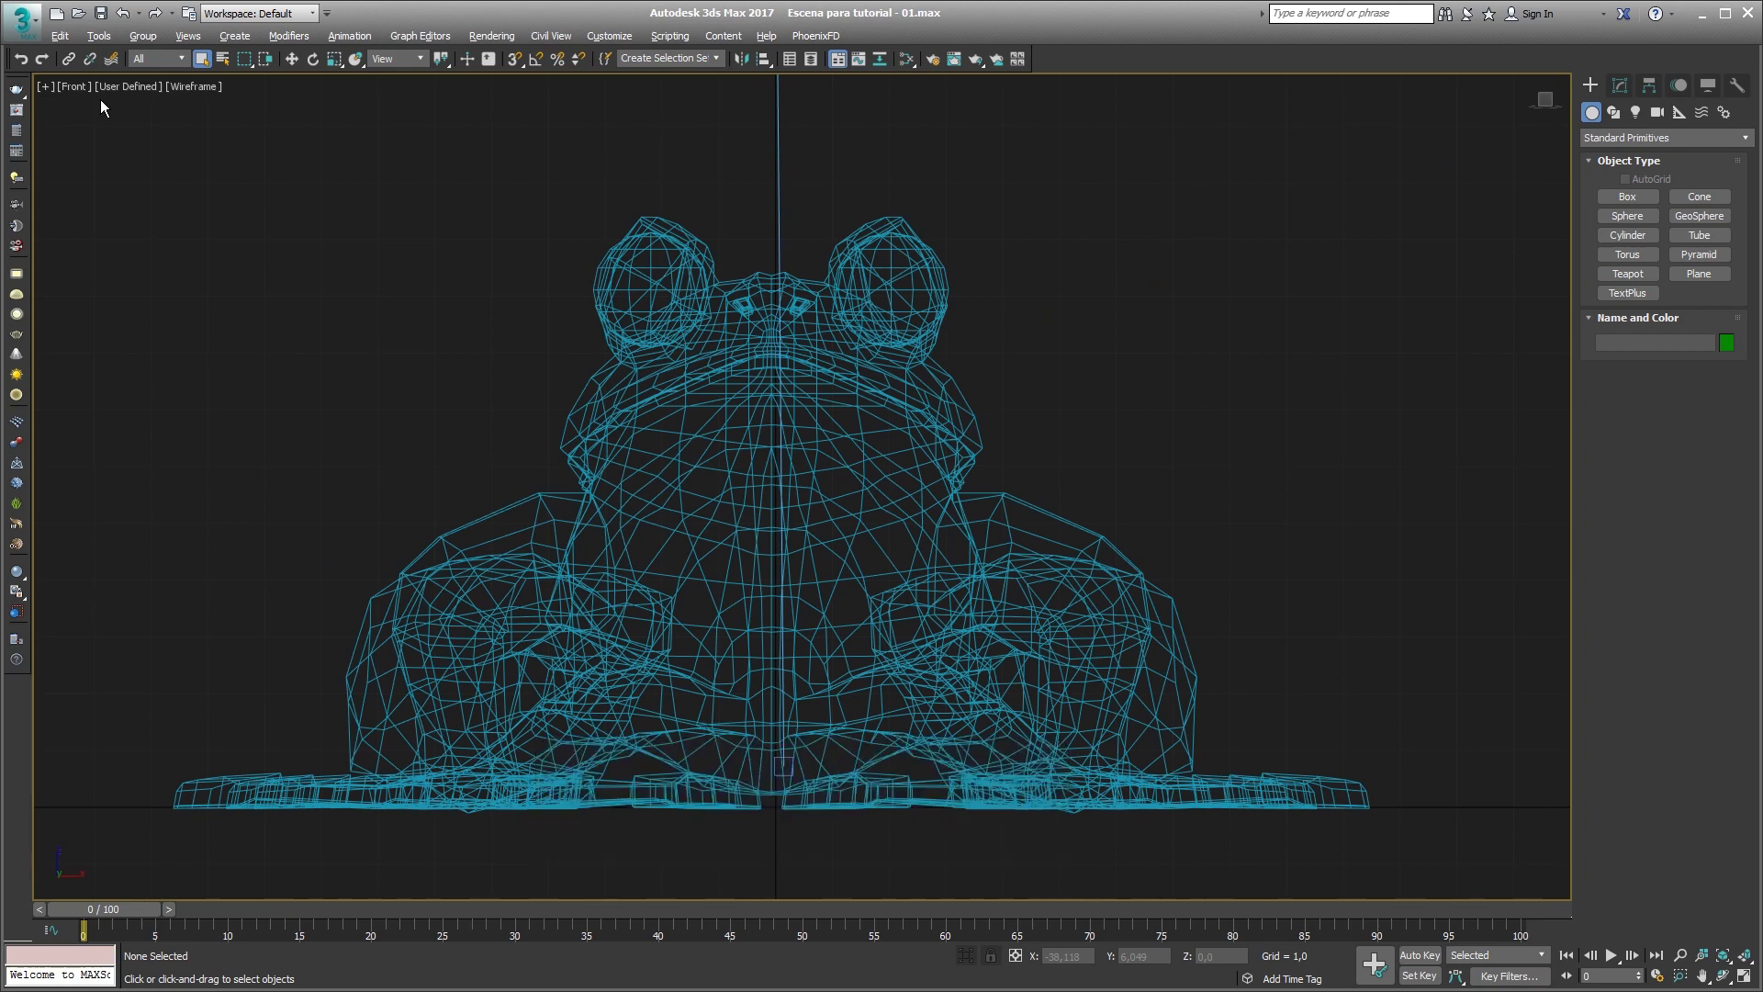
key("c")
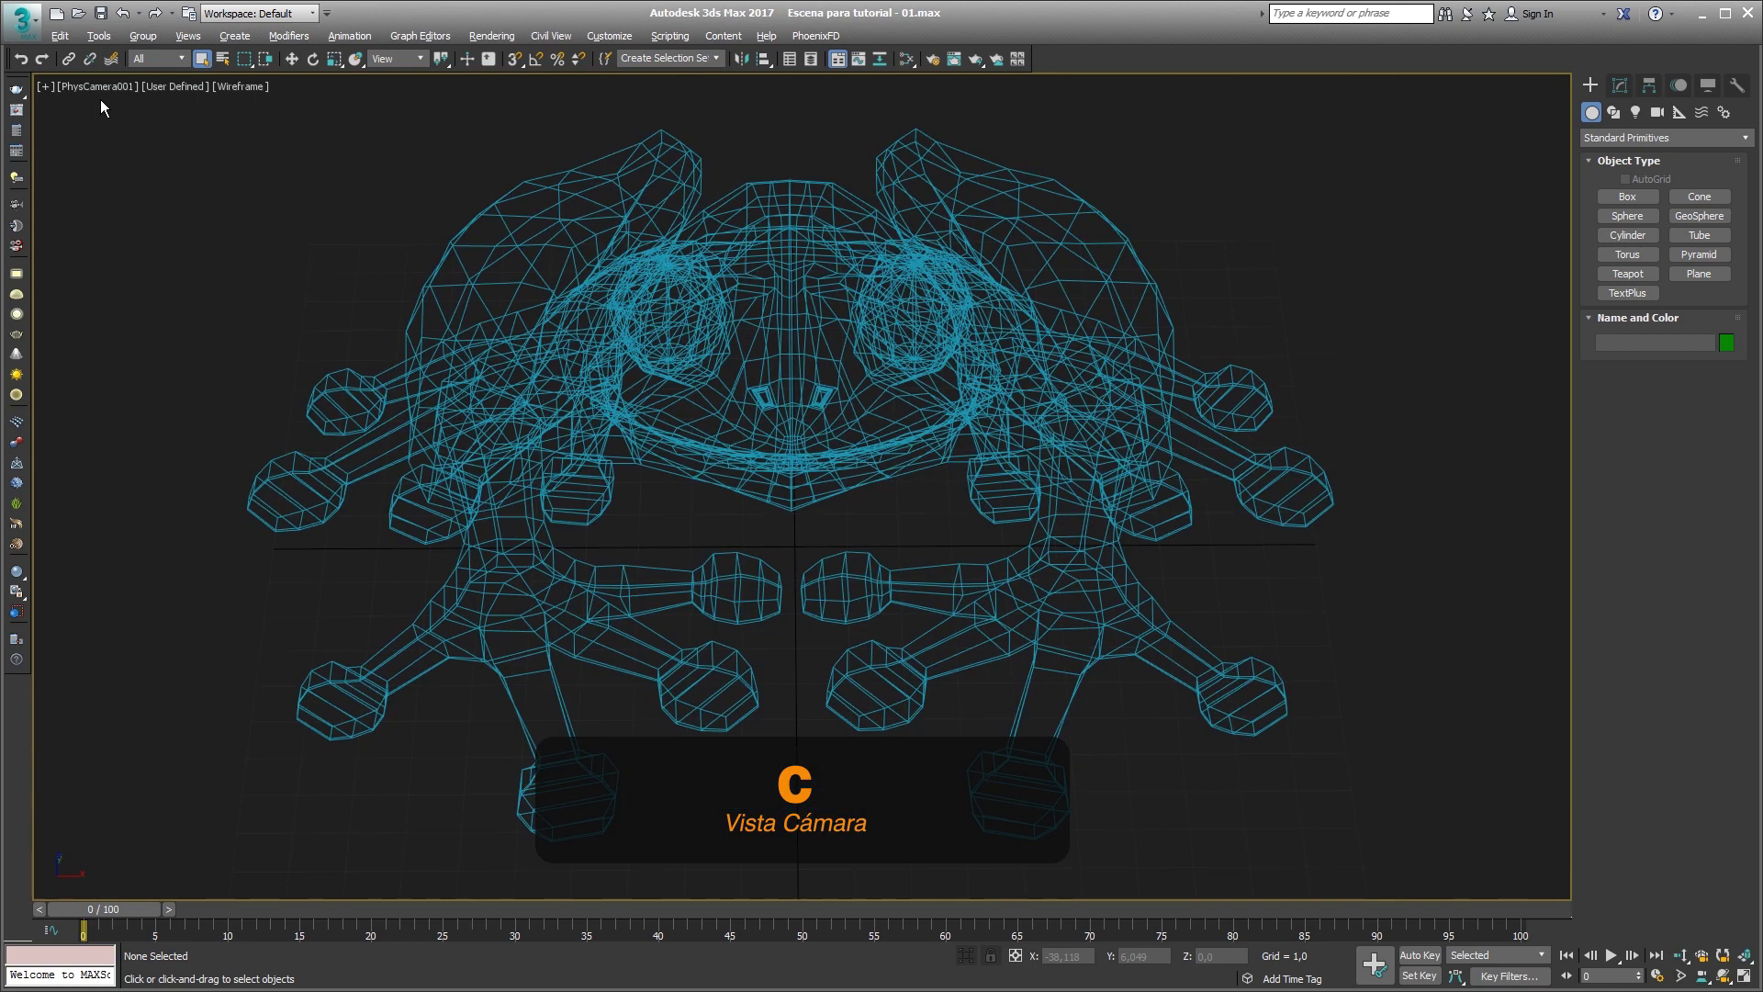
key("p")
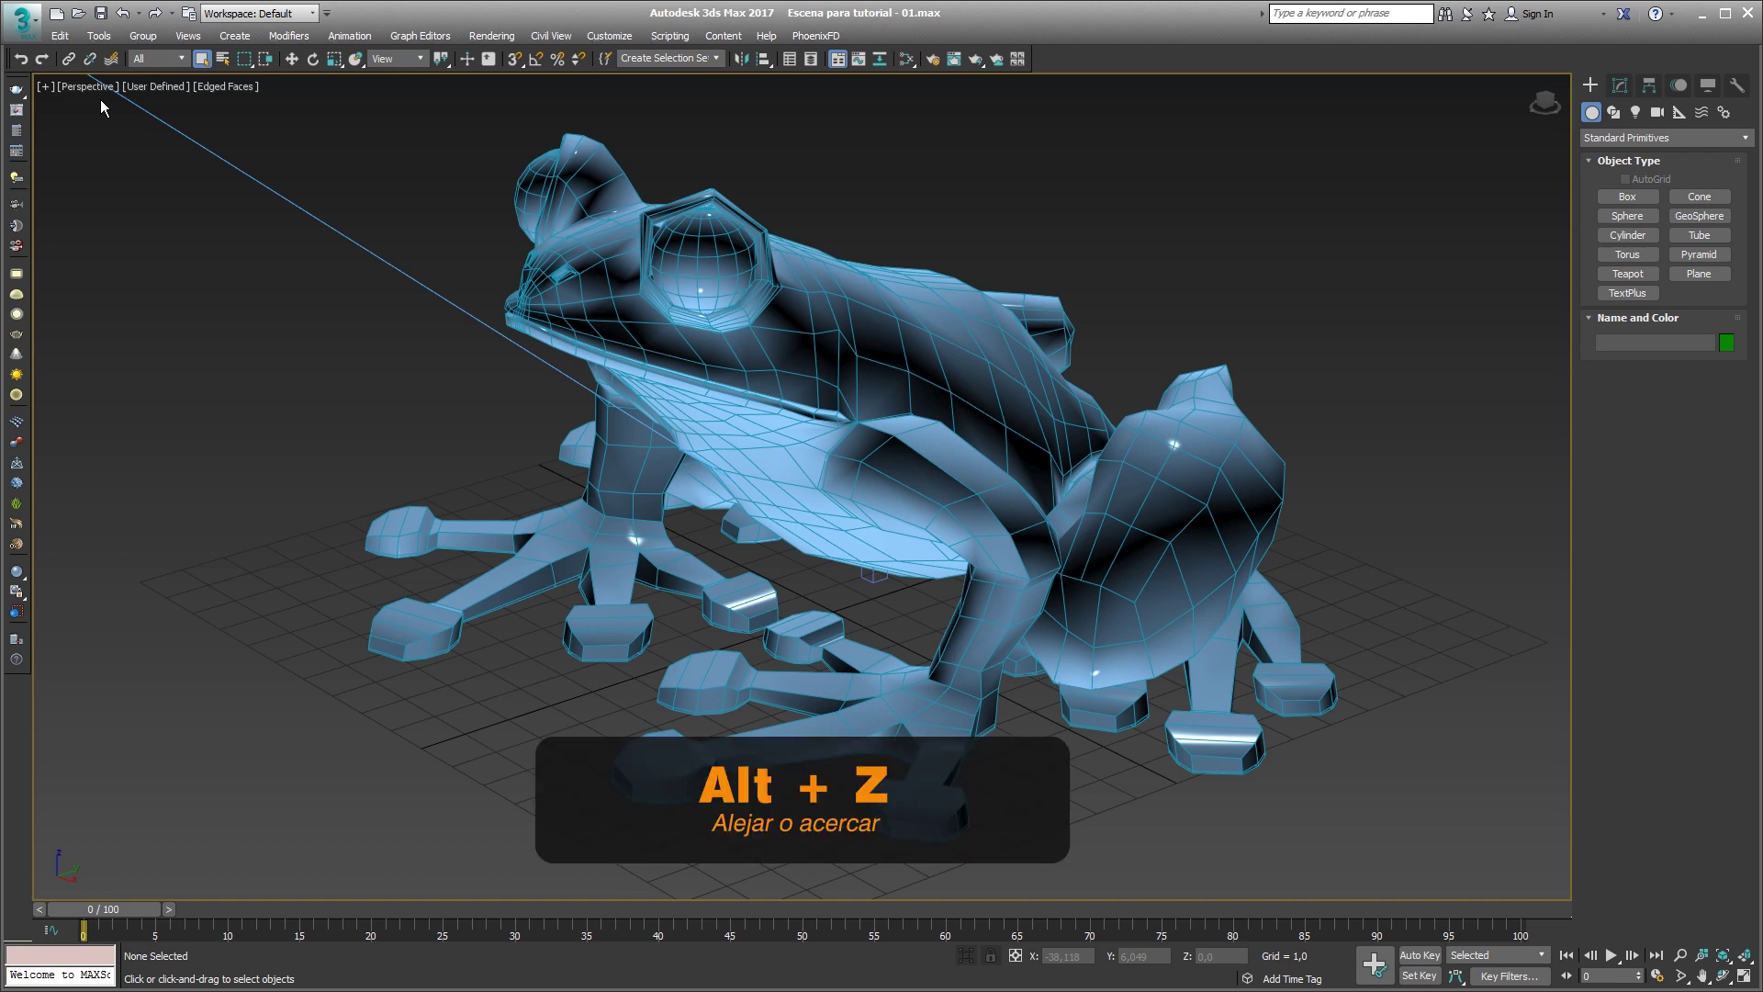
Zoom in on the frog and orbit the Perspective view toward its front.
key("alt+z")
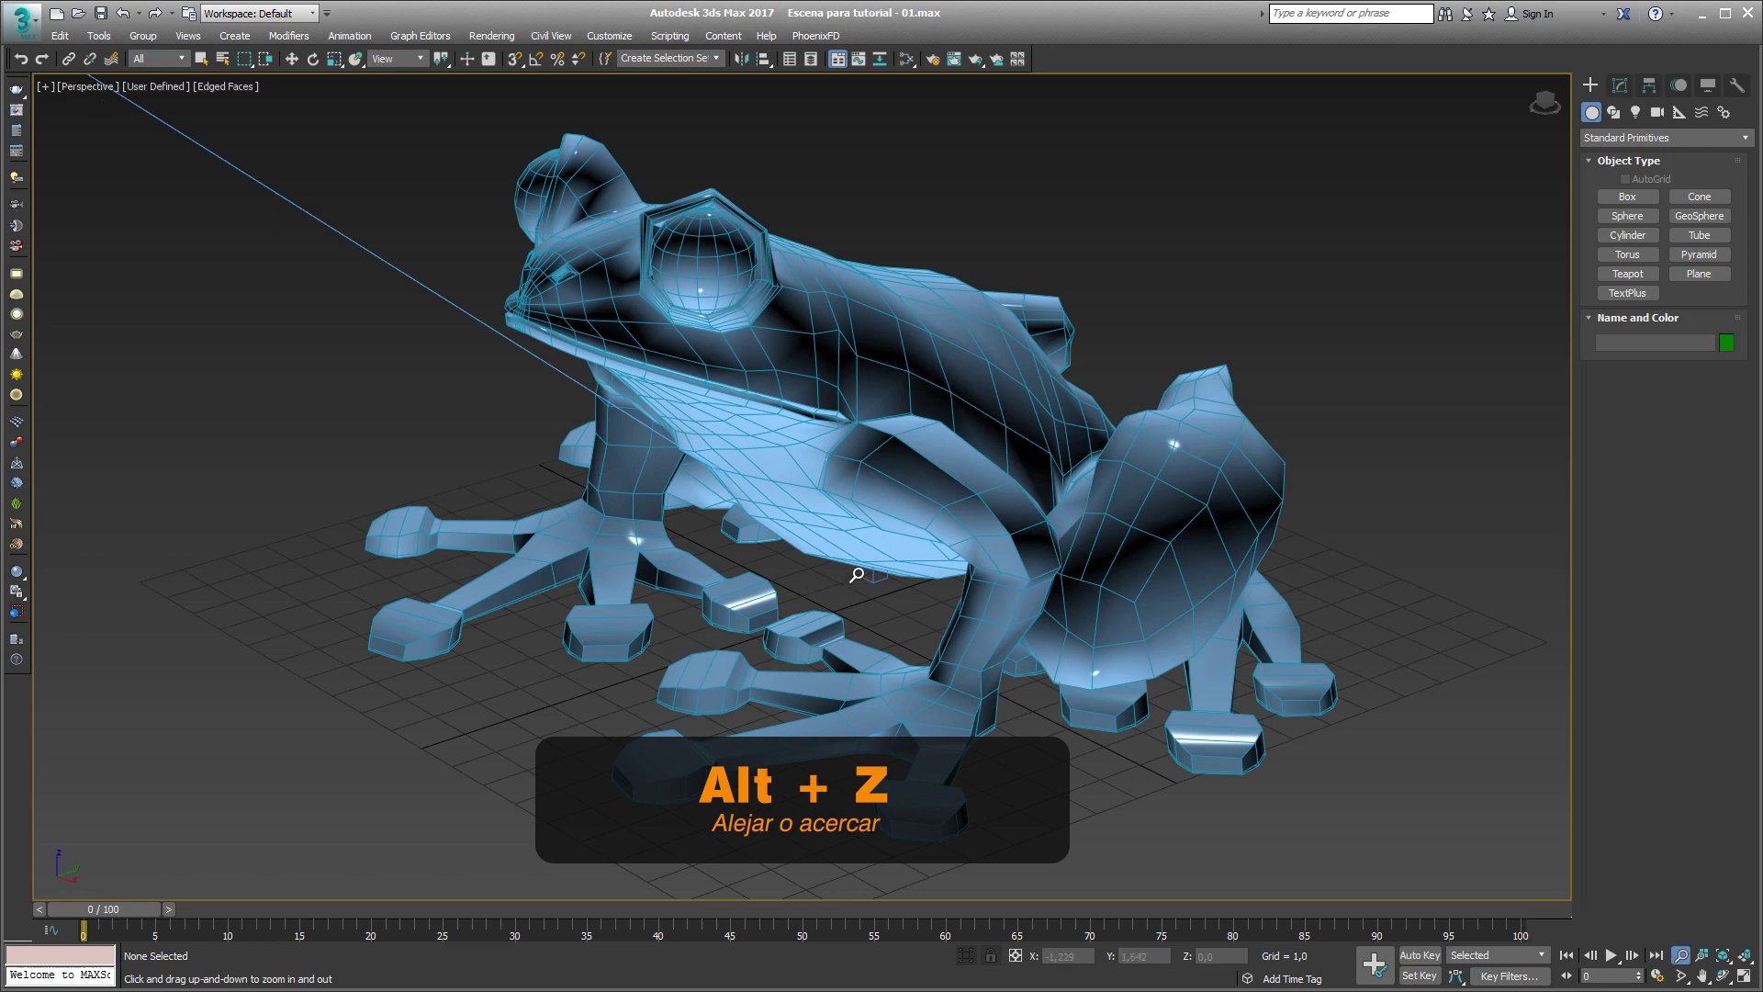
mouse_move(853, 585)
left_mouse_down()
mouse_move(869, 609)
mouse_move(880, 551)
left_mouse_up()
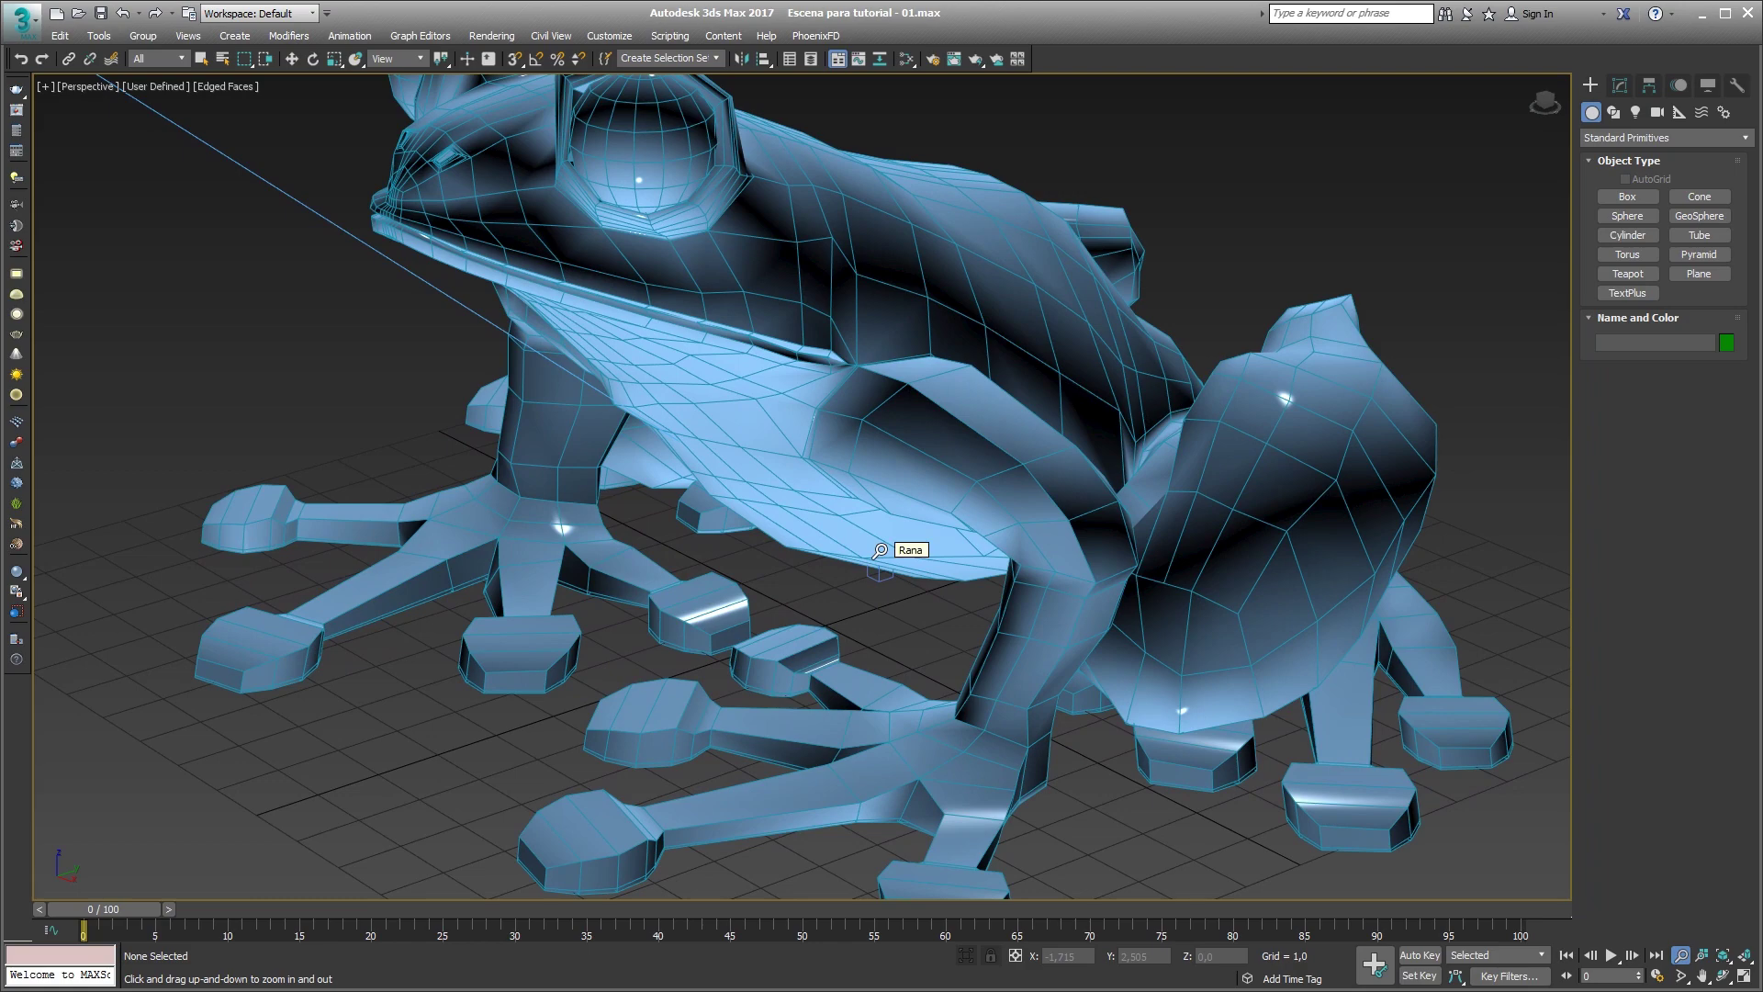
key("ctrl+r")
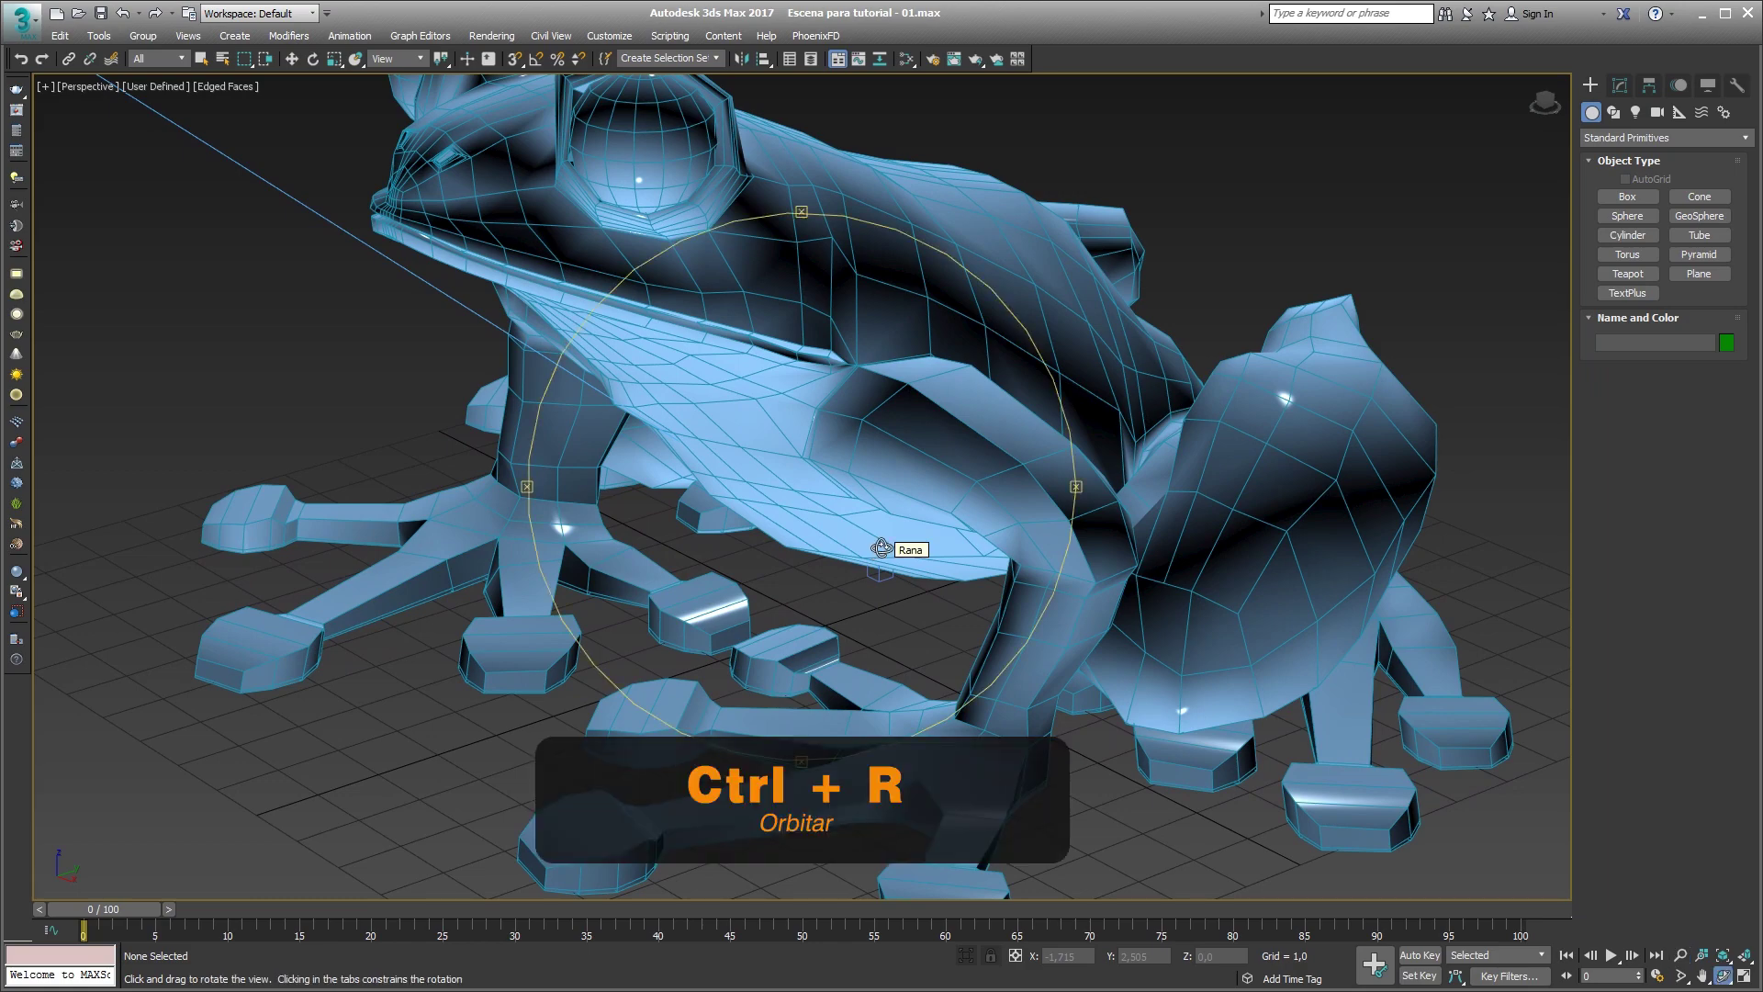
mouse_move(810, 492)
left_mouse_down()
mouse_move(870, 478)
mouse_move(841, 512)
left_mouse_up()
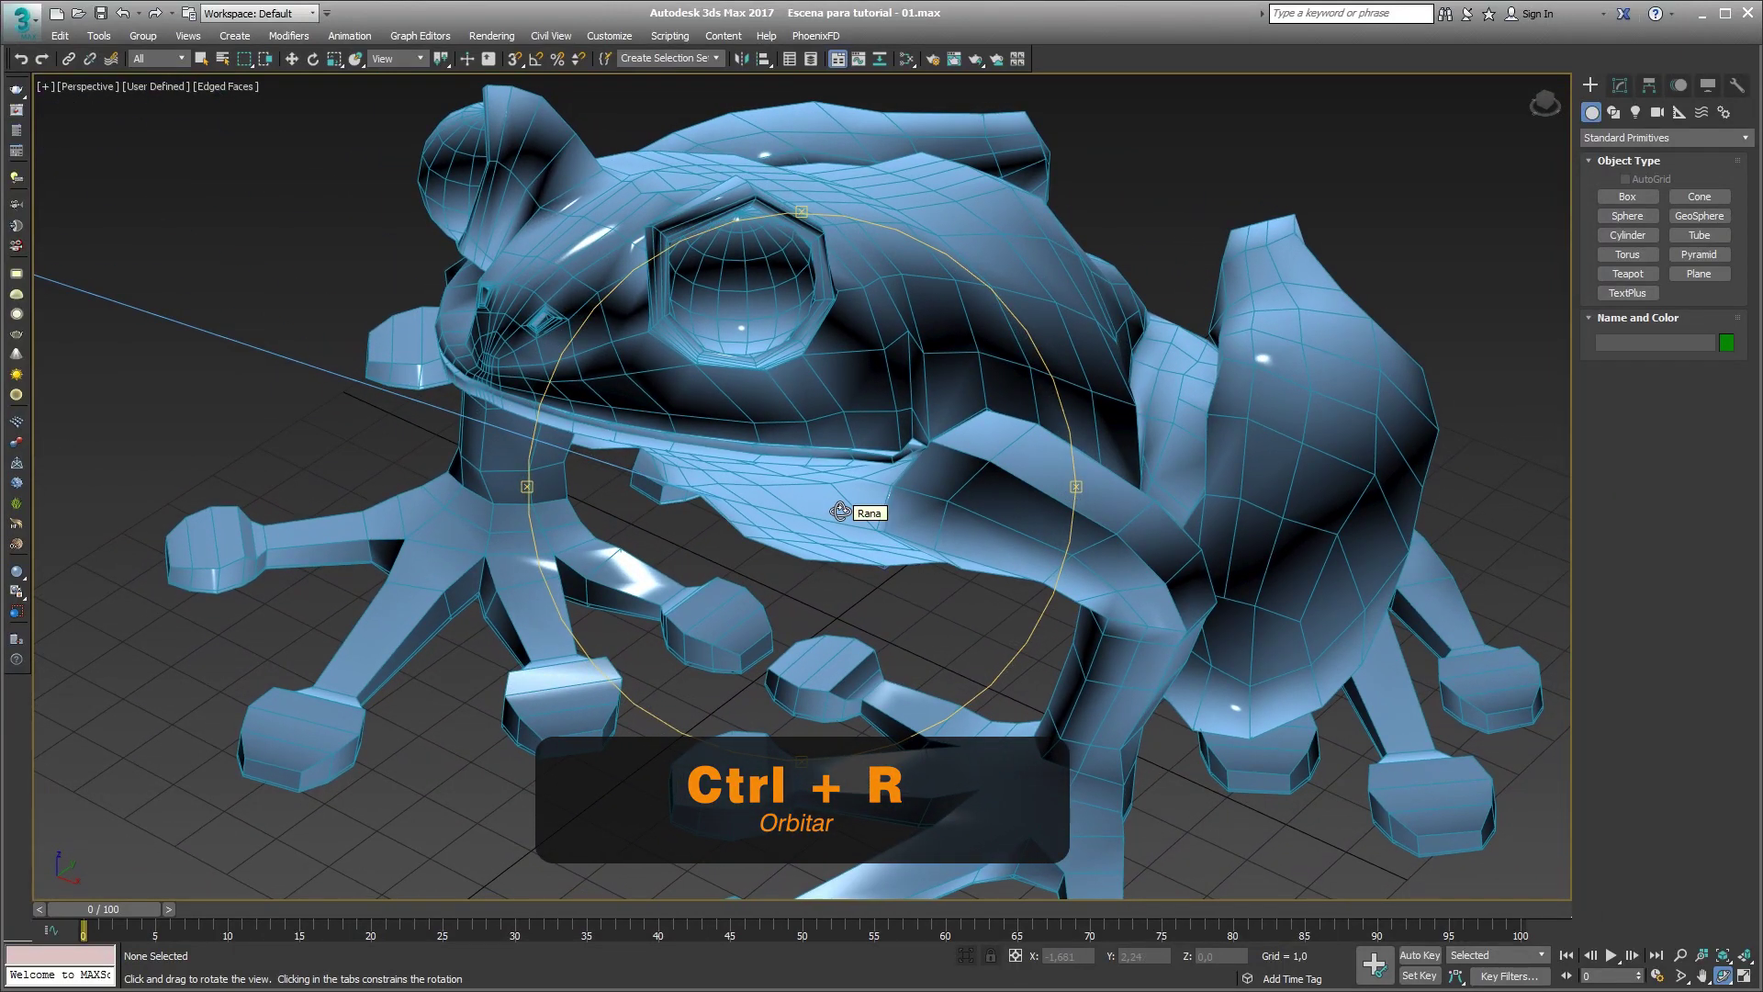
key("Escape")
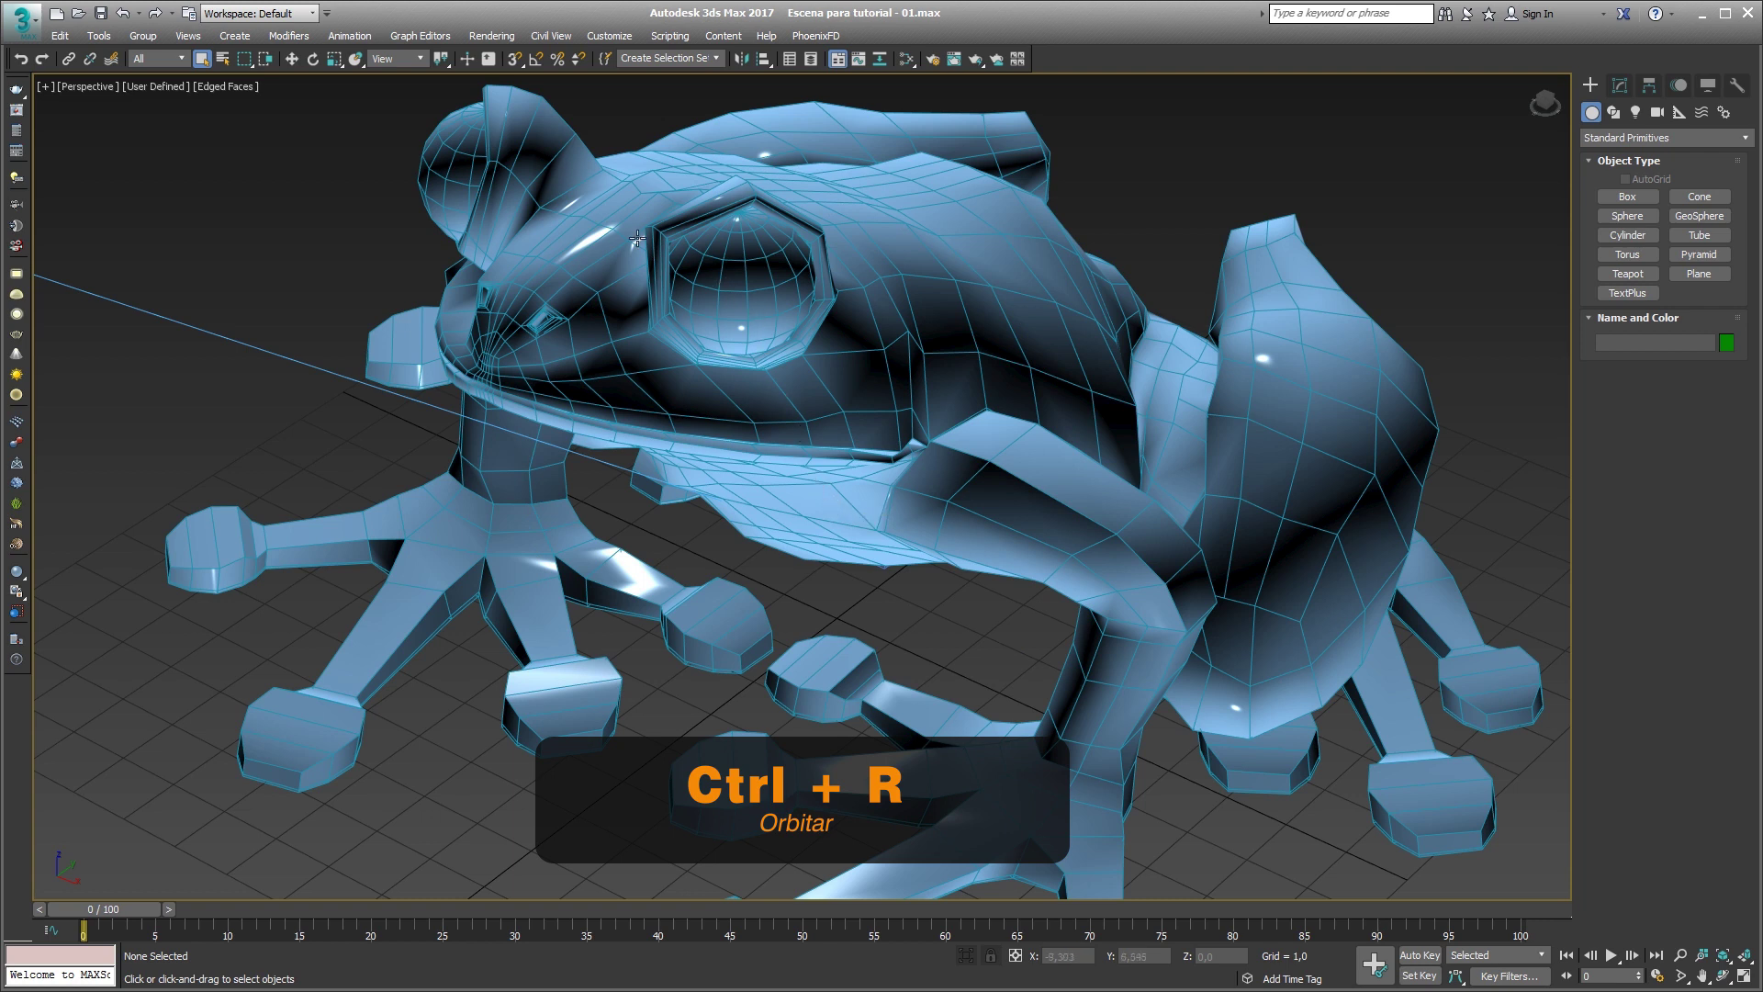
Select the left eye, orbit to a higher front angle, and pan the frog left.
left_click(698, 280)
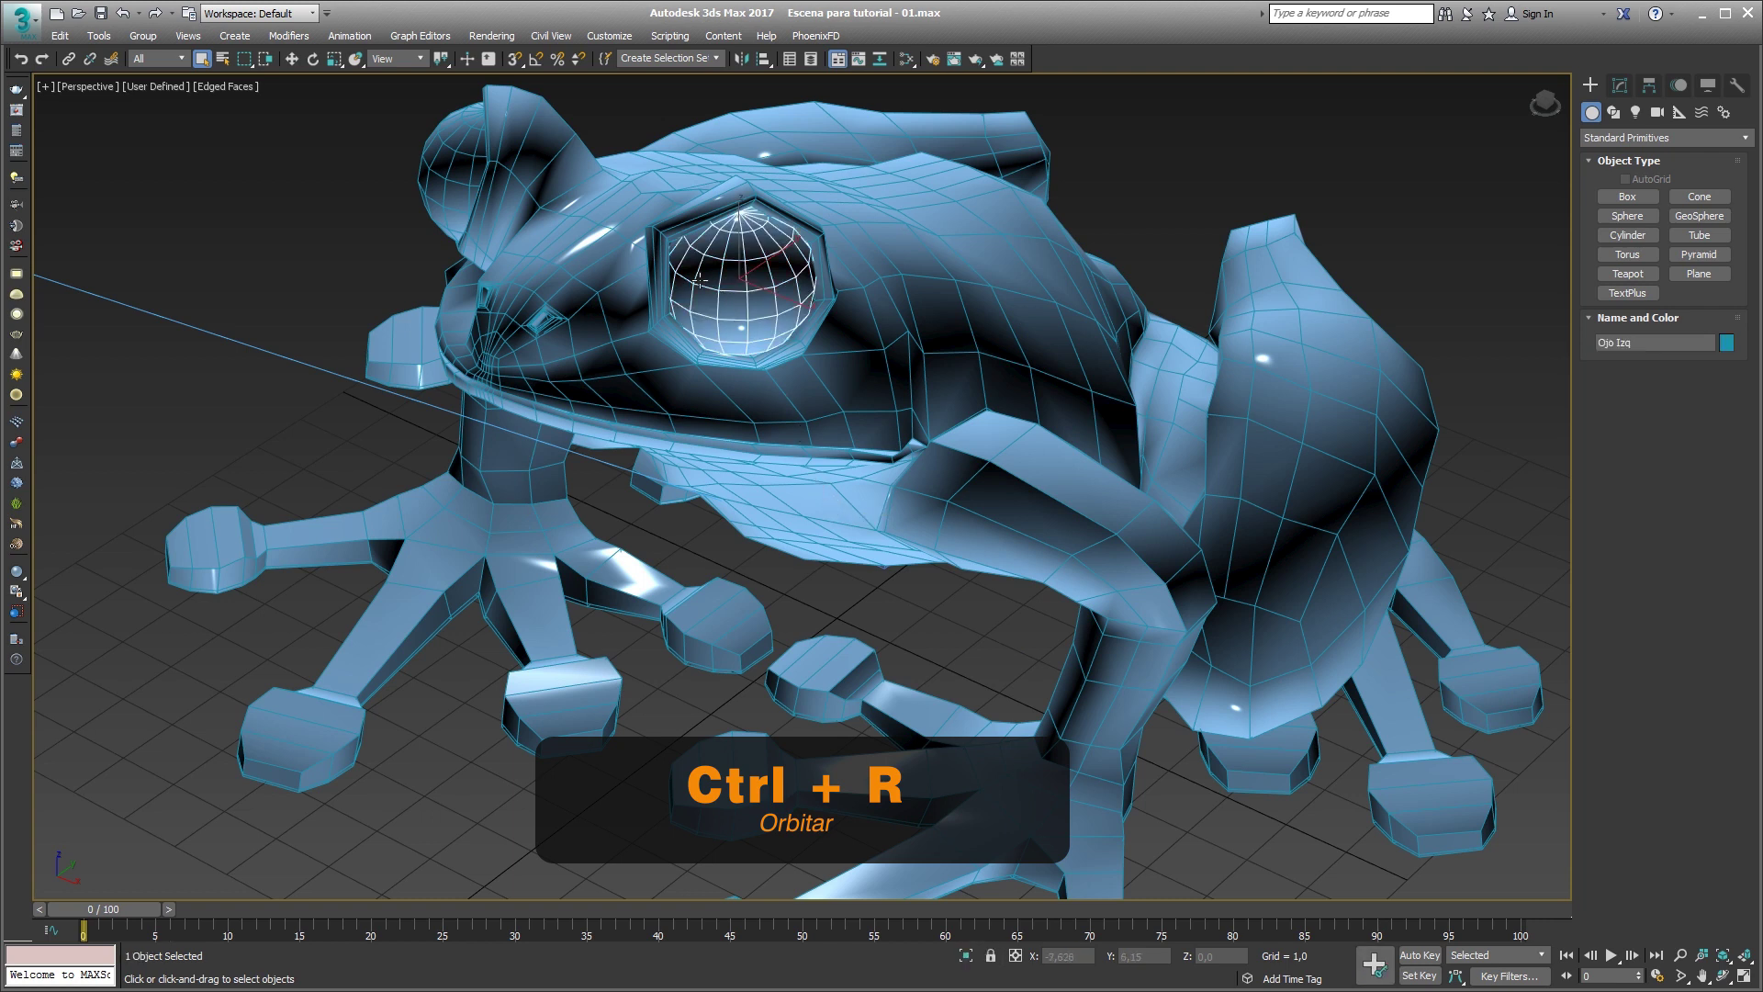
key("ctrl+r")
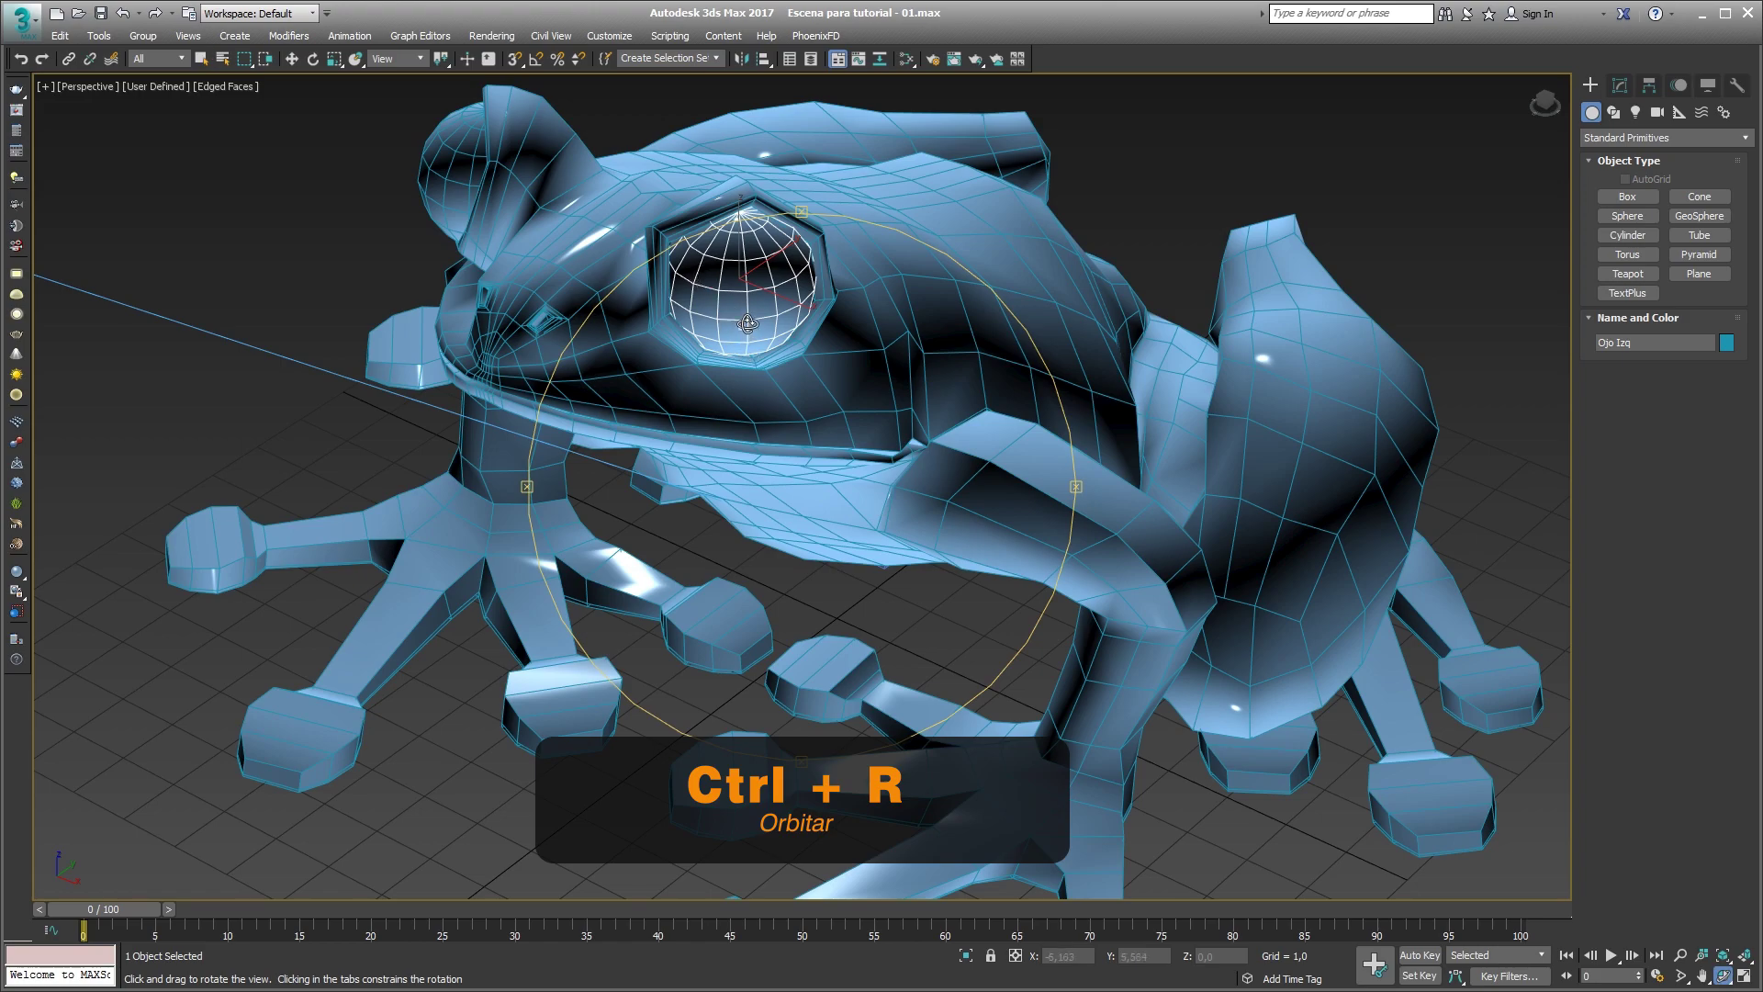
mouse_move(748, 328)
left_mouse_down()
mouse_move(804, 364)
mouse_move(1114, 426)
mouse_move(757, 338)
mouse_move(721, 288)
left_mouse_up()
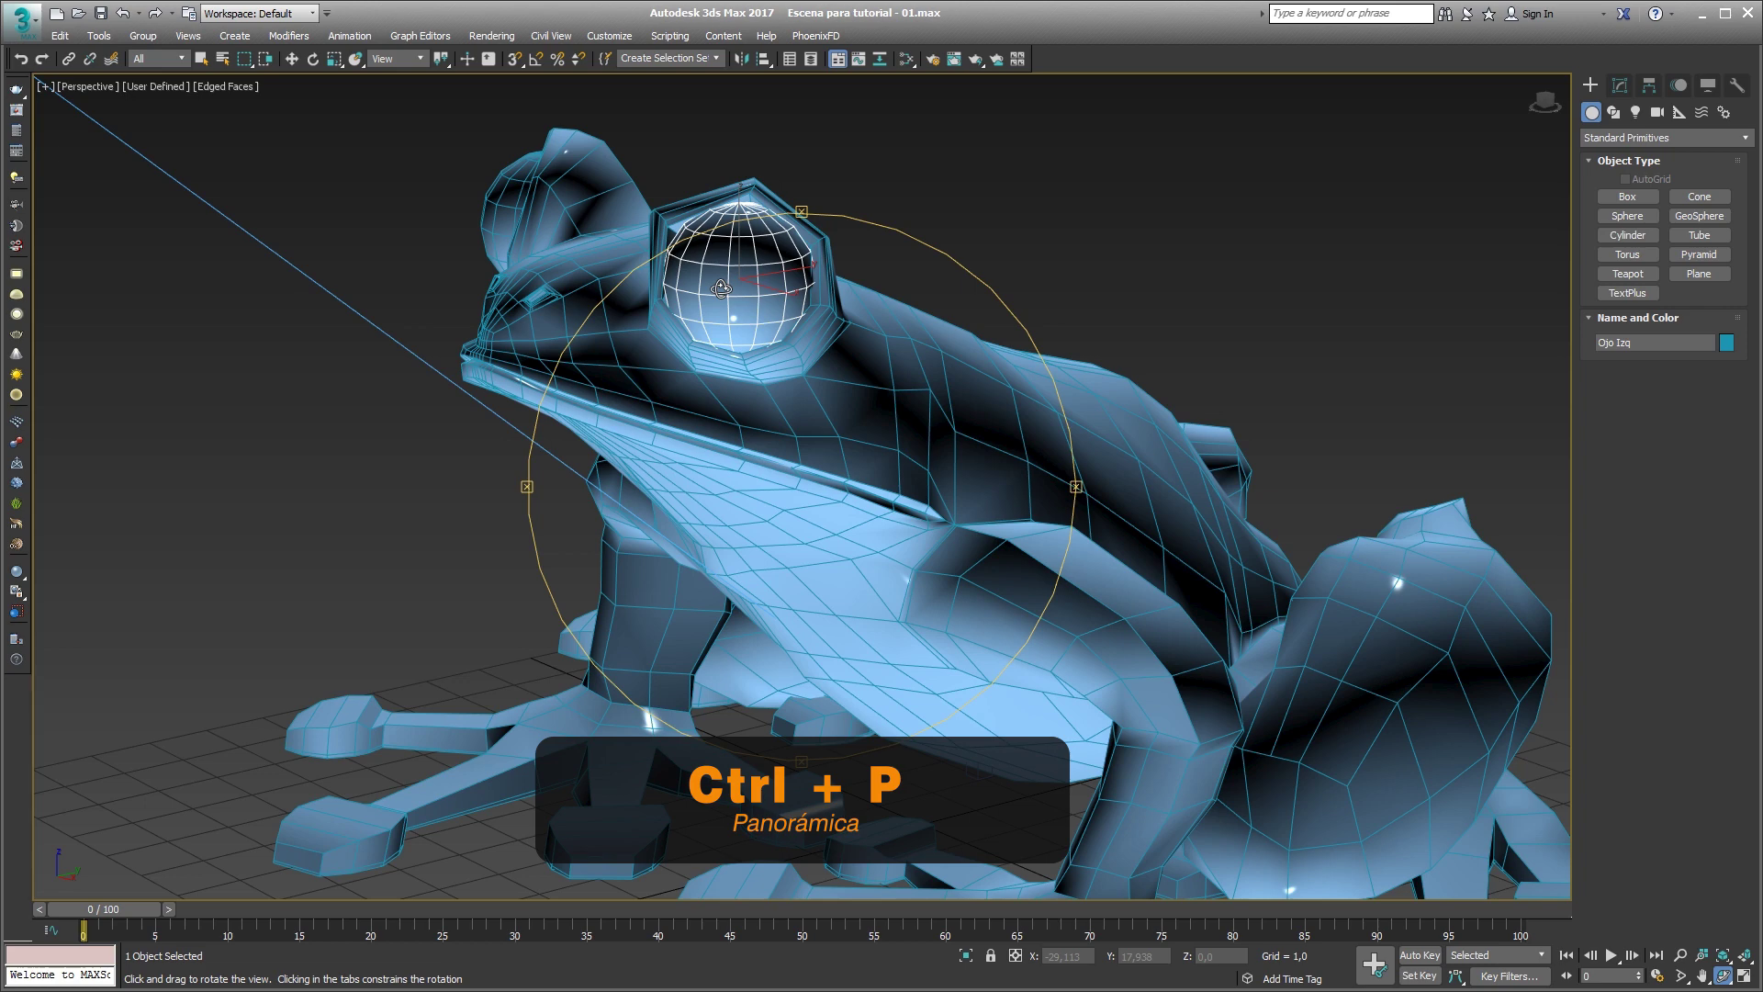
key("ctrl+p")
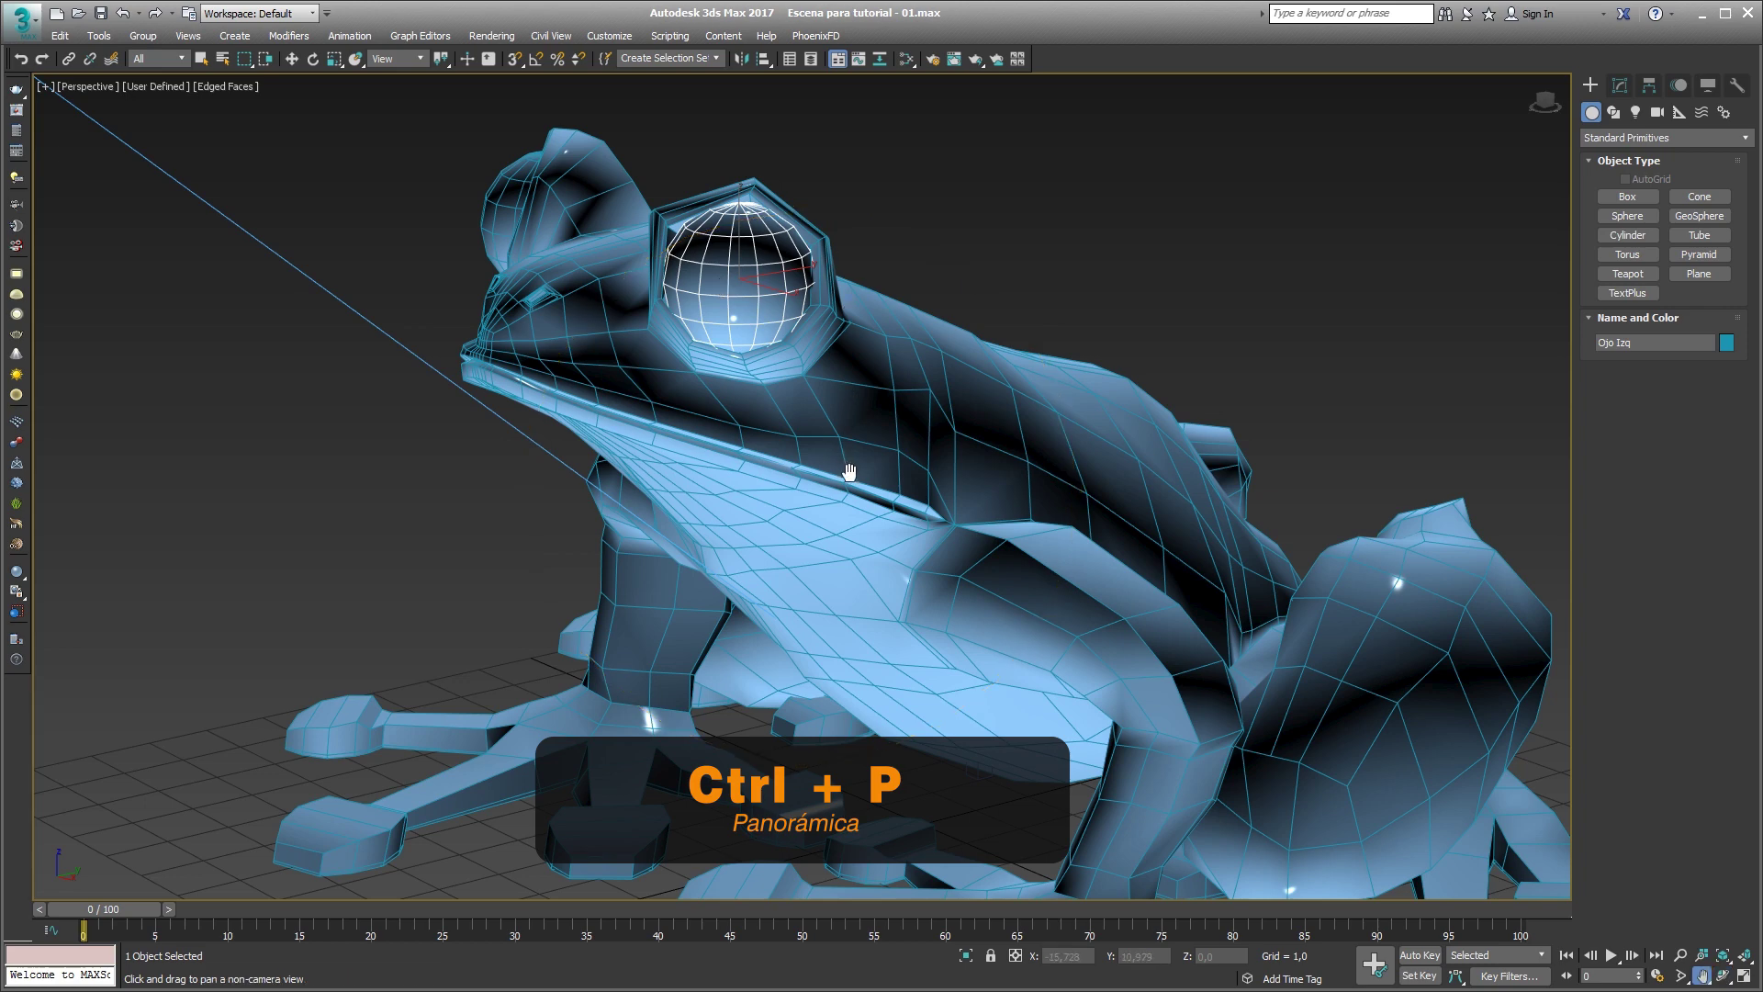
mouse_move(849, 472)
left_mouse_down()
mouse_move(1012, 409)
mouse_move(1040, 523)
mouse_move(776, 618)
mouse_move(667, 484)
mouse_move(801, 423)
mouse_move(783, 432)
left_mouse_up()
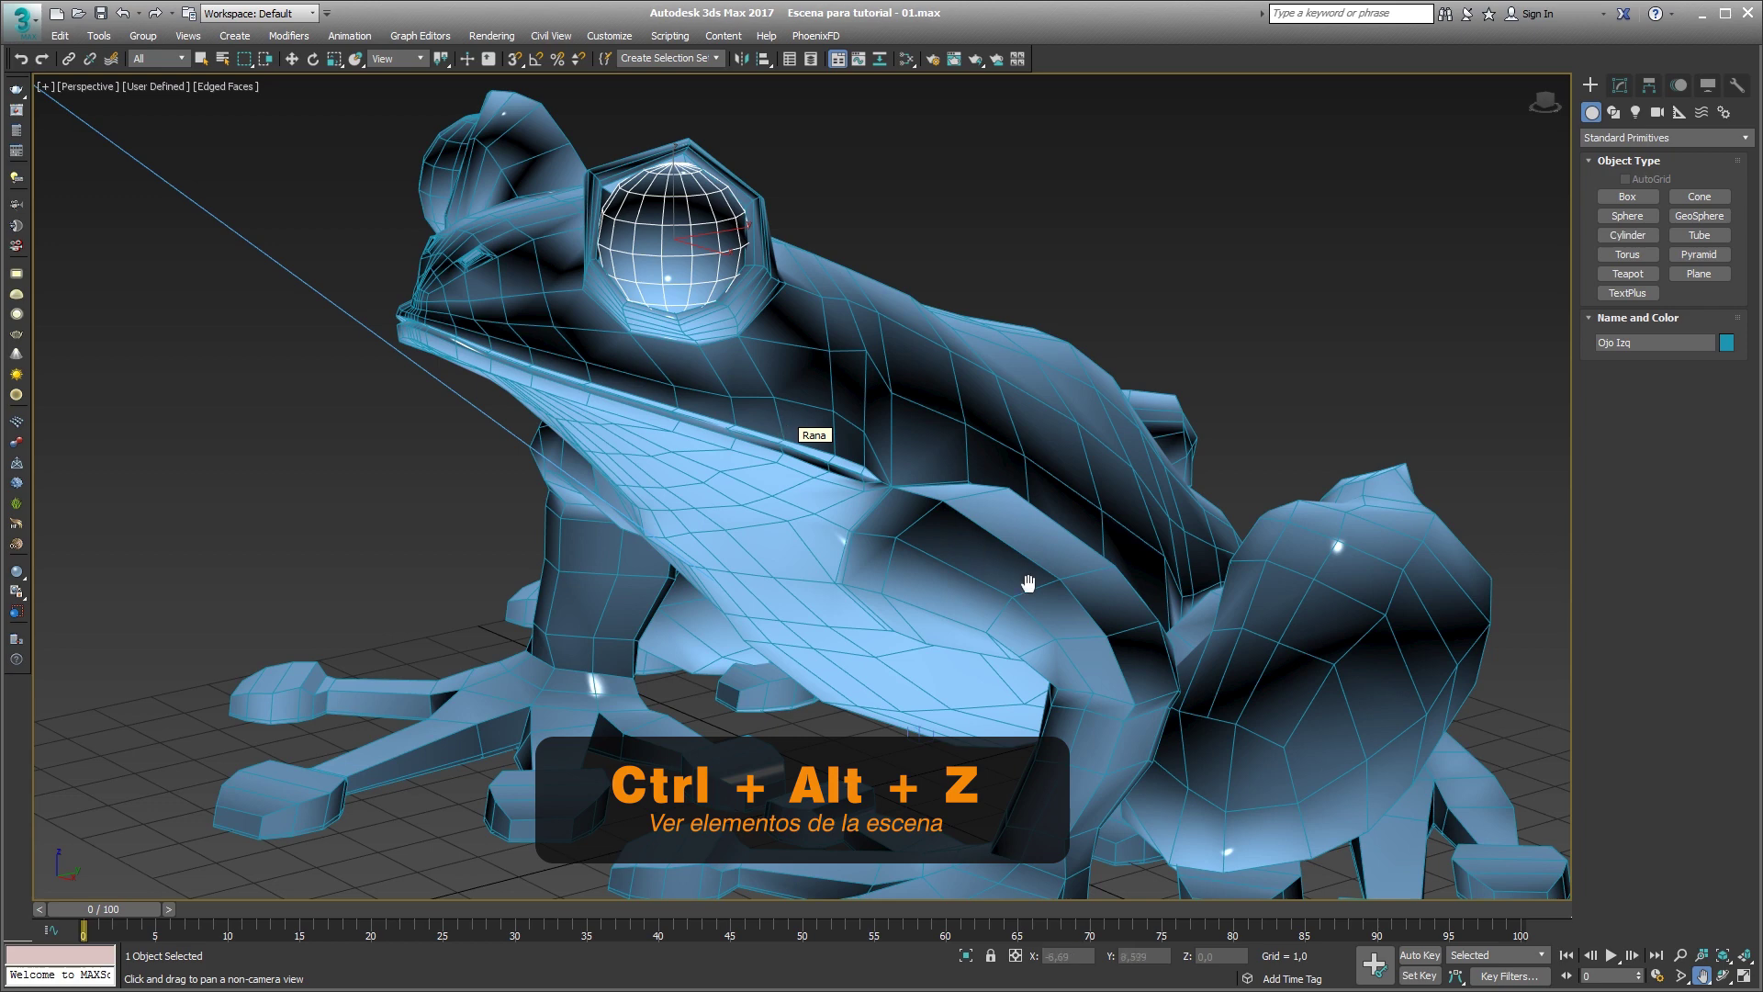
Zoom out to the whole scene, frame the selected left eye with Z, and pan it up-right.
key("ctrl+alt+z")
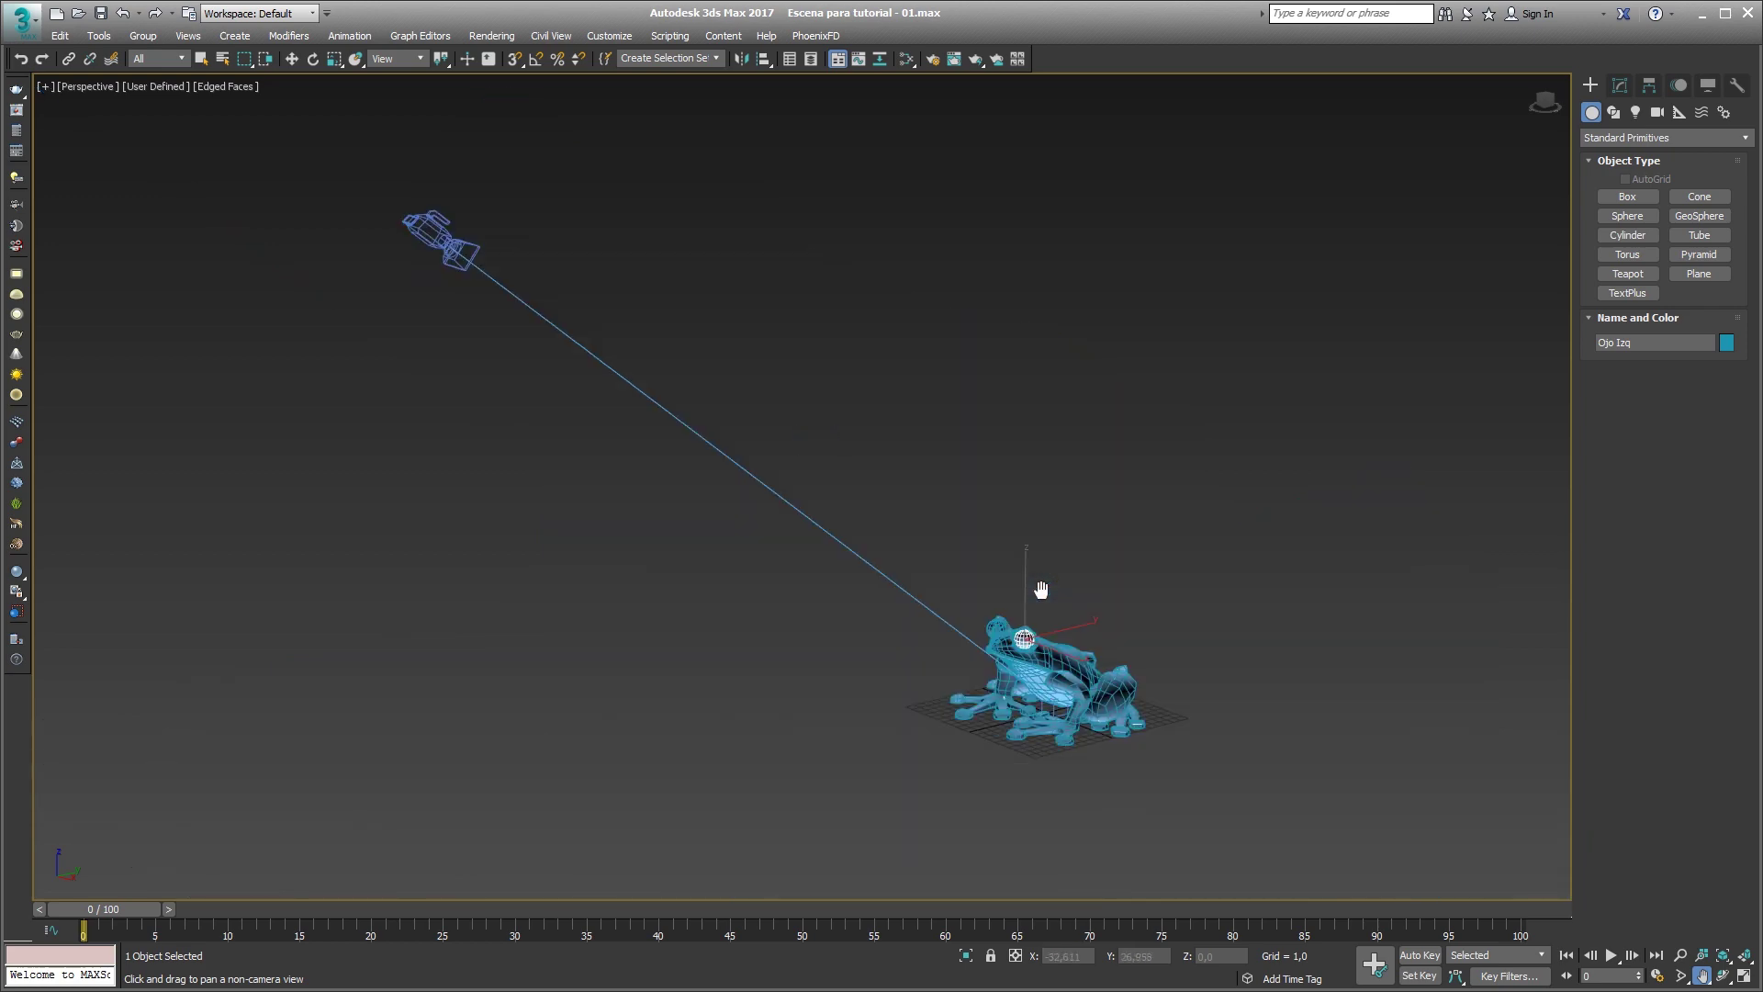
key("z")
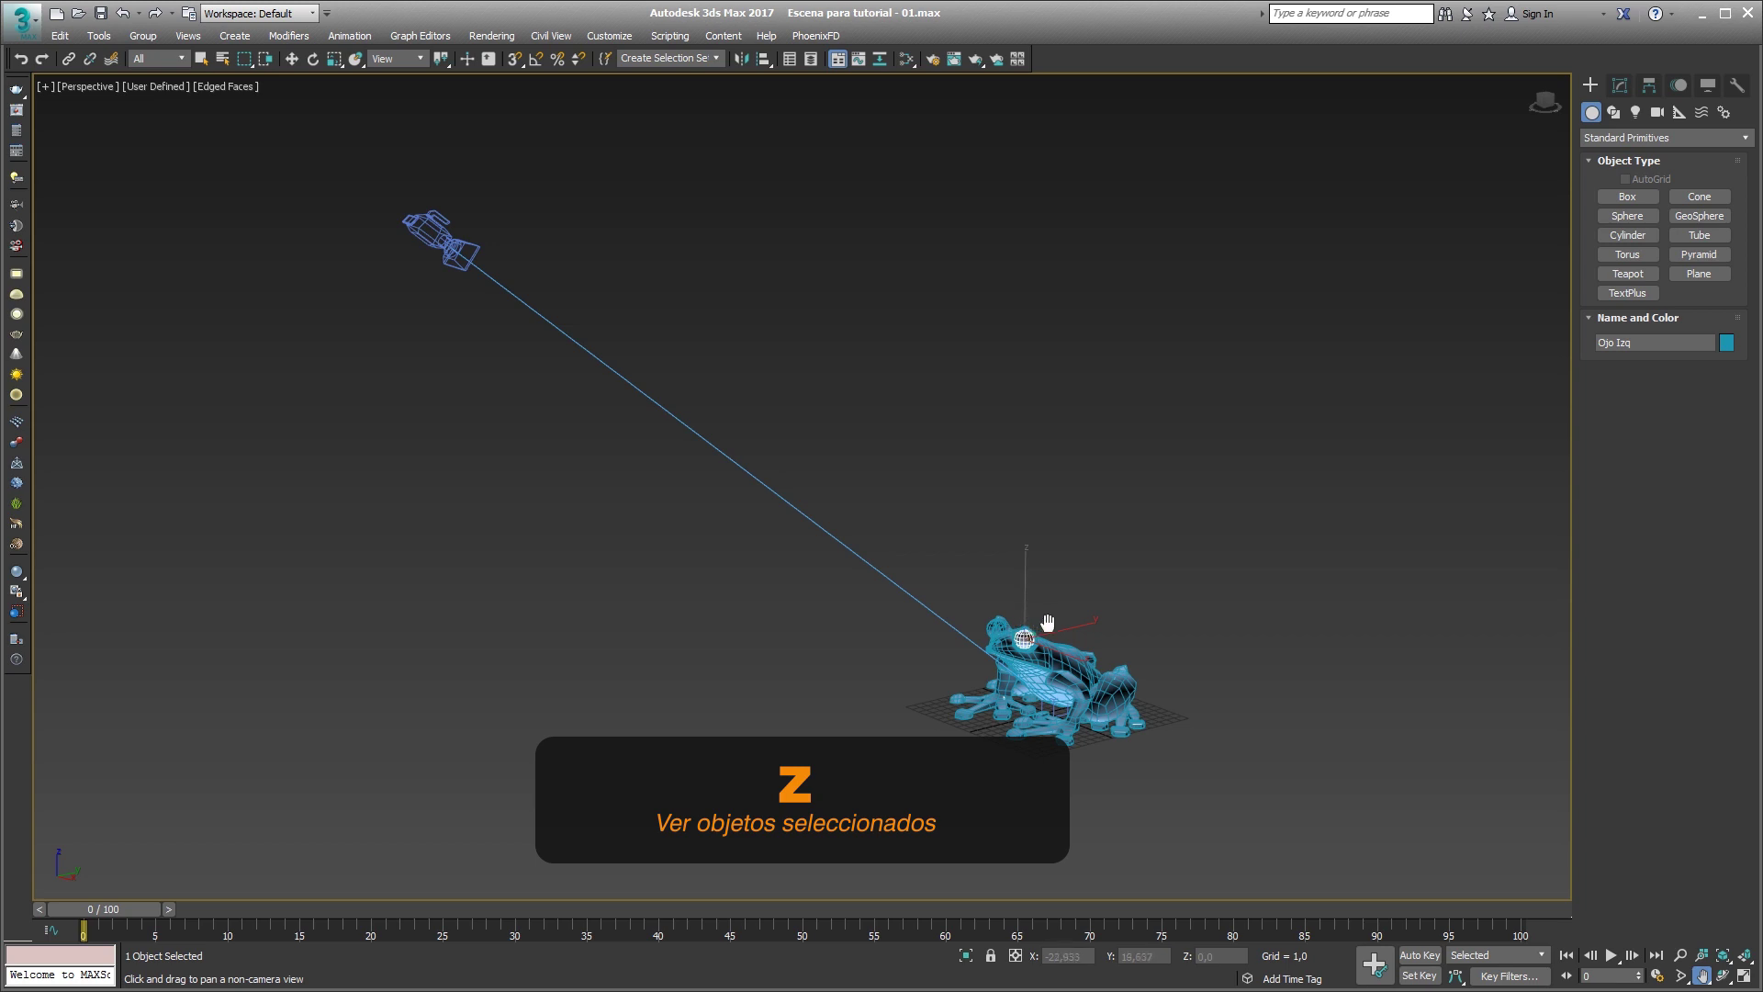
key("z")
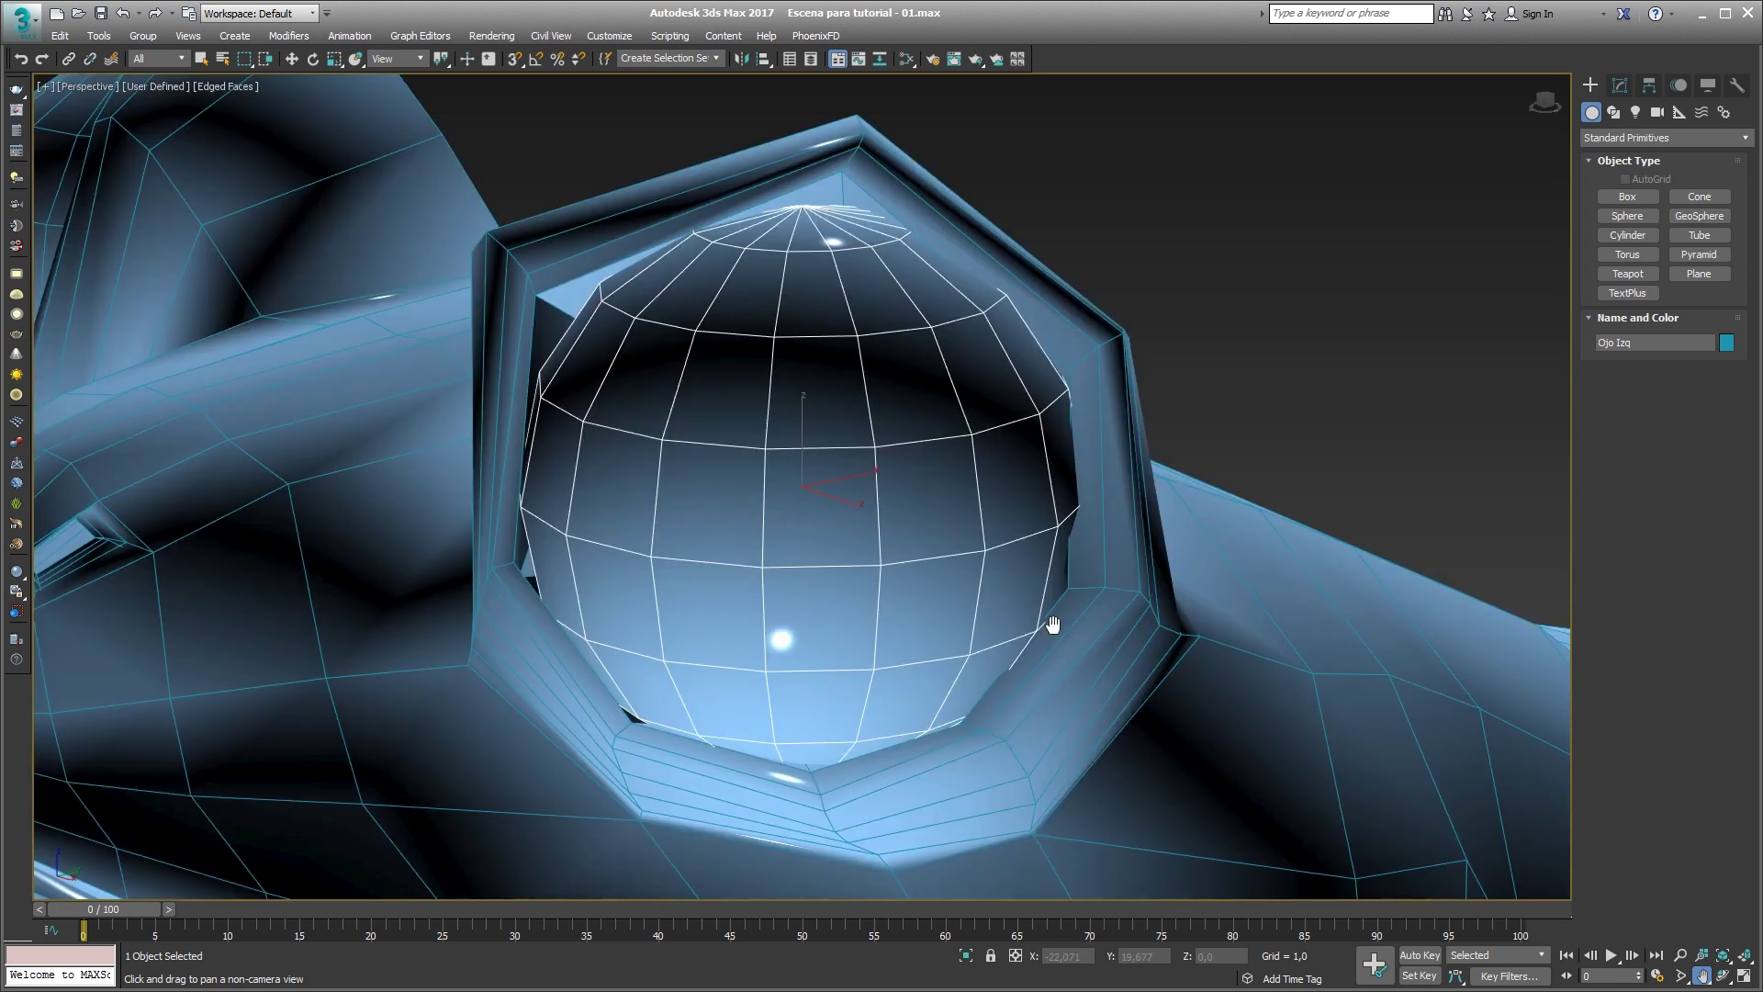
right_click(1053, 625)
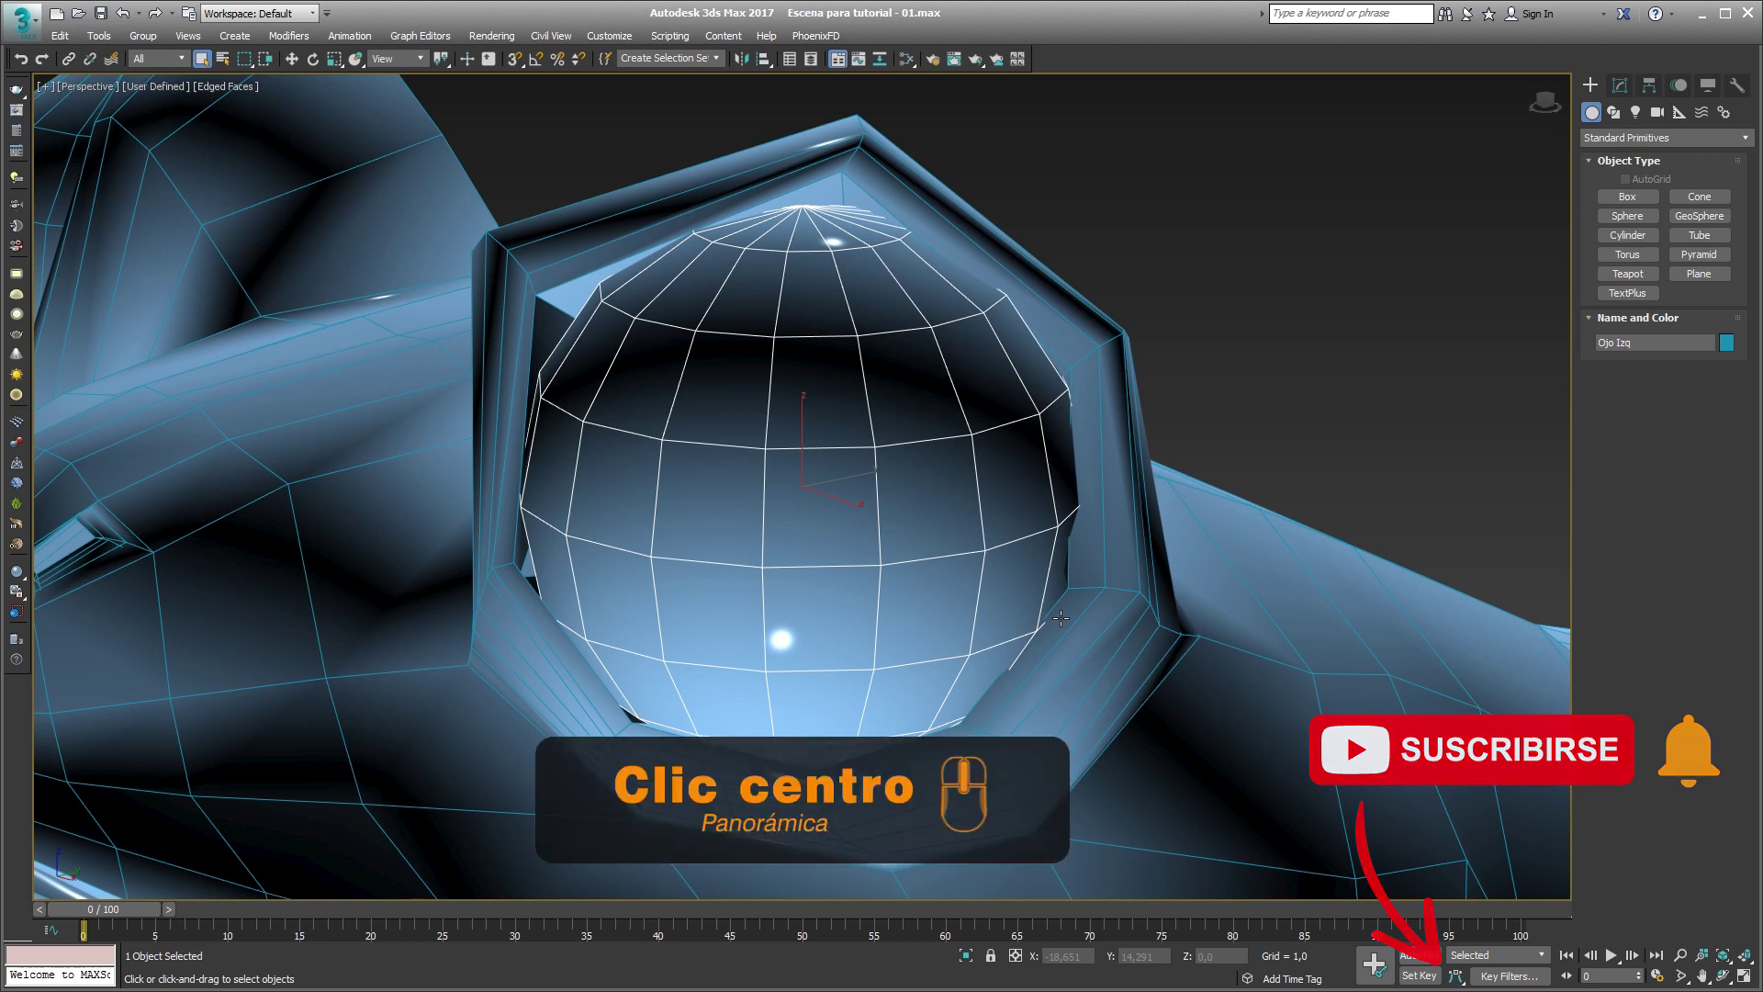
mouse_move(1060, 618)
middle_mouse_down()
mouse_move(1187, 564)
mouse_move(1114, 728)
mouse_move(945, 481)
mouse_move(1240, 597)
mouse_move(1014, 670)
mouse_move(1086, 582)
mouse_move(1111, 610)
middle_mouse_up()
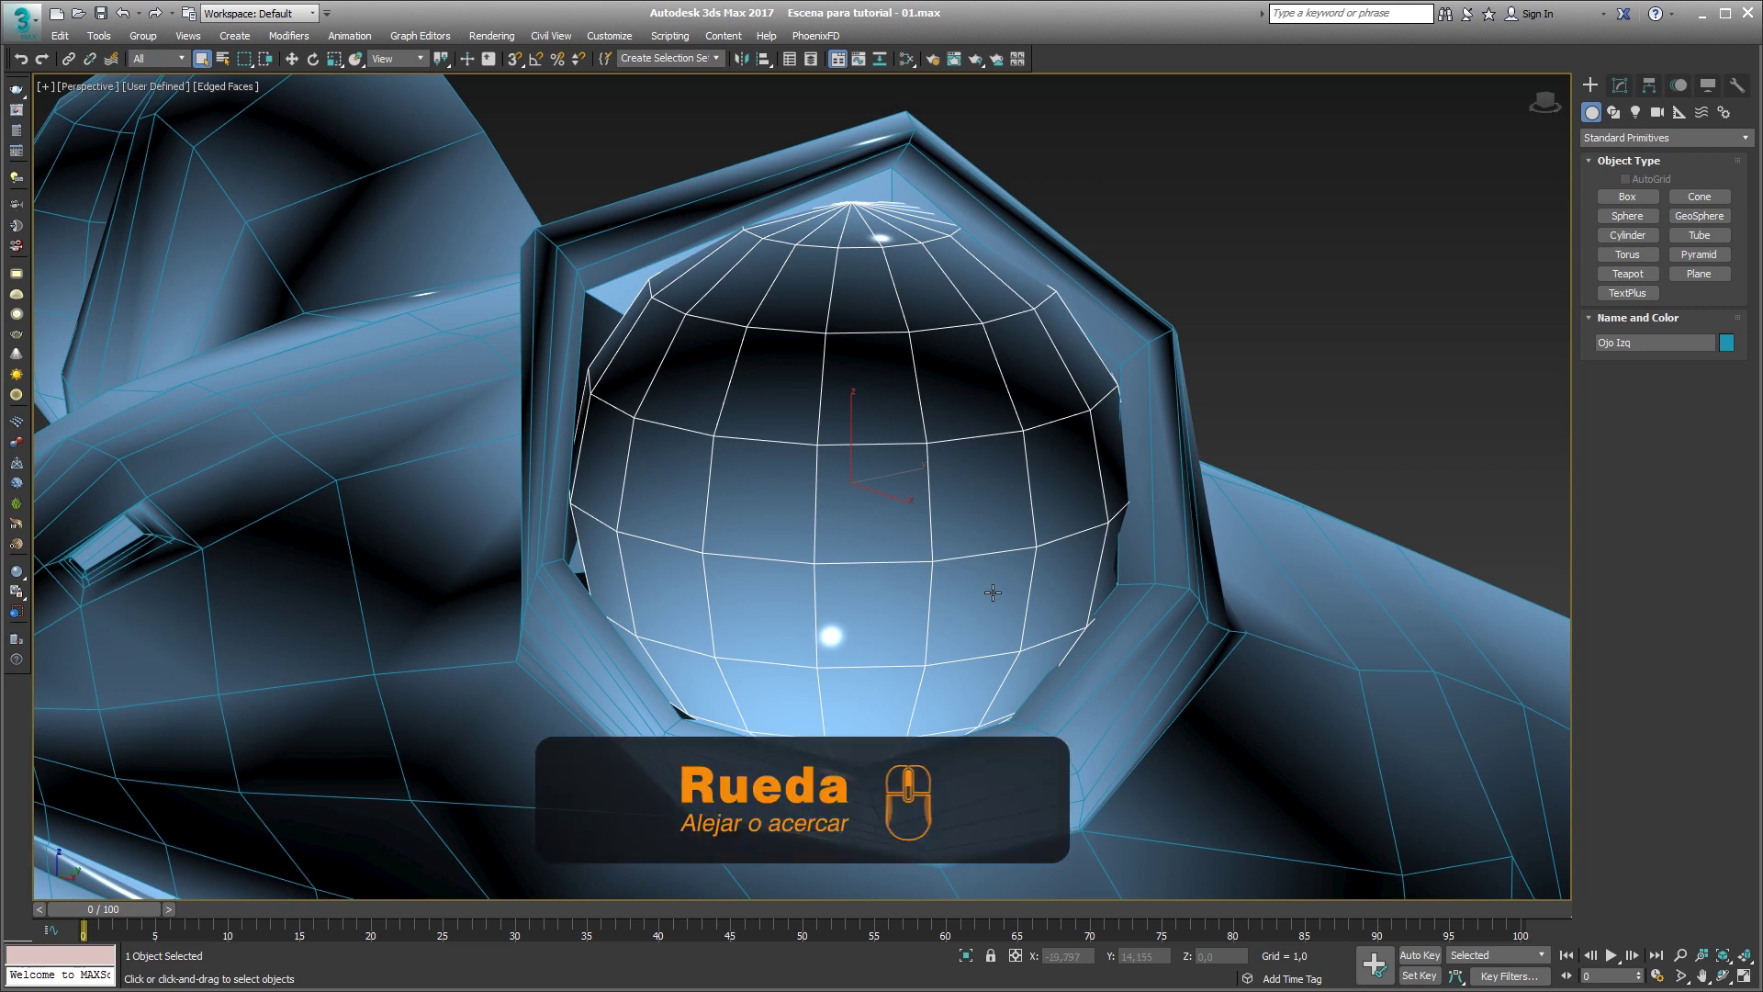
Zoom in and out on the frog's eye with the mouse wheel.
scroll(992, 593, "up", 3)
scroll(993, 592, "up", 2)
scroll(992, 595, "down", 5)
scroll(992, 598, "down", 2)
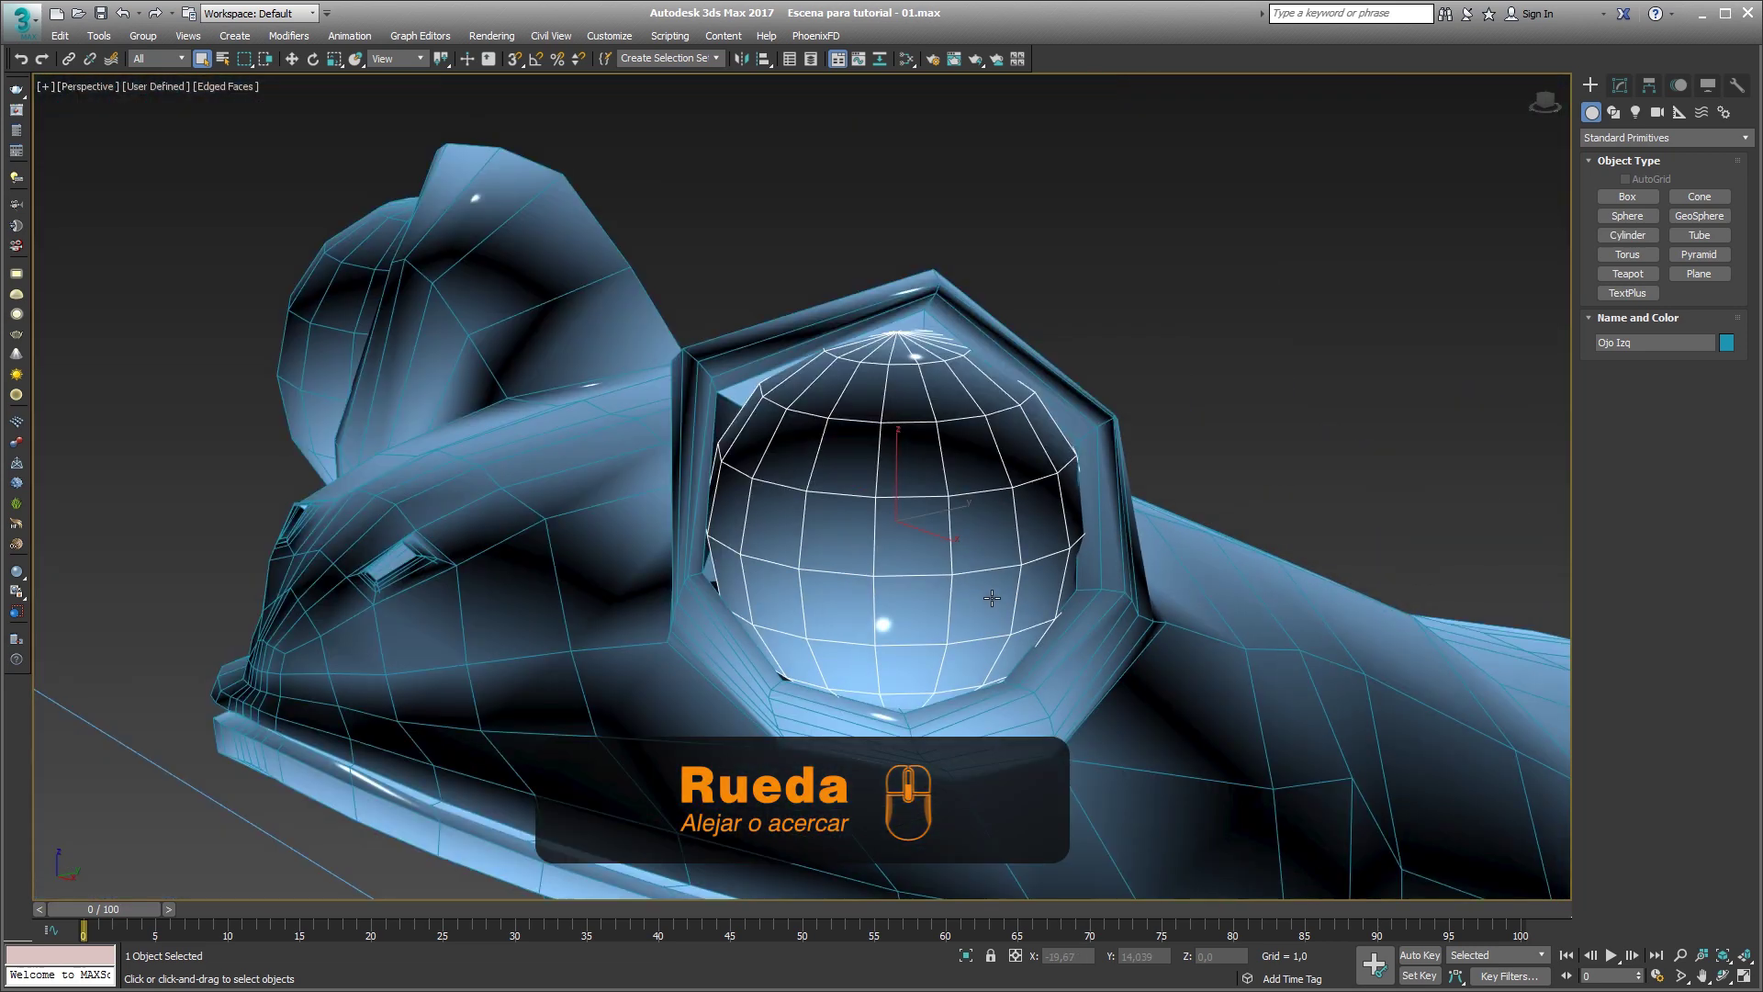
scroll(992, 598, "down", 3)
scroll(992, 598, "down", 3)
scroll(992, 598, "up", 4)
scroll(992, 598, "up", 5)
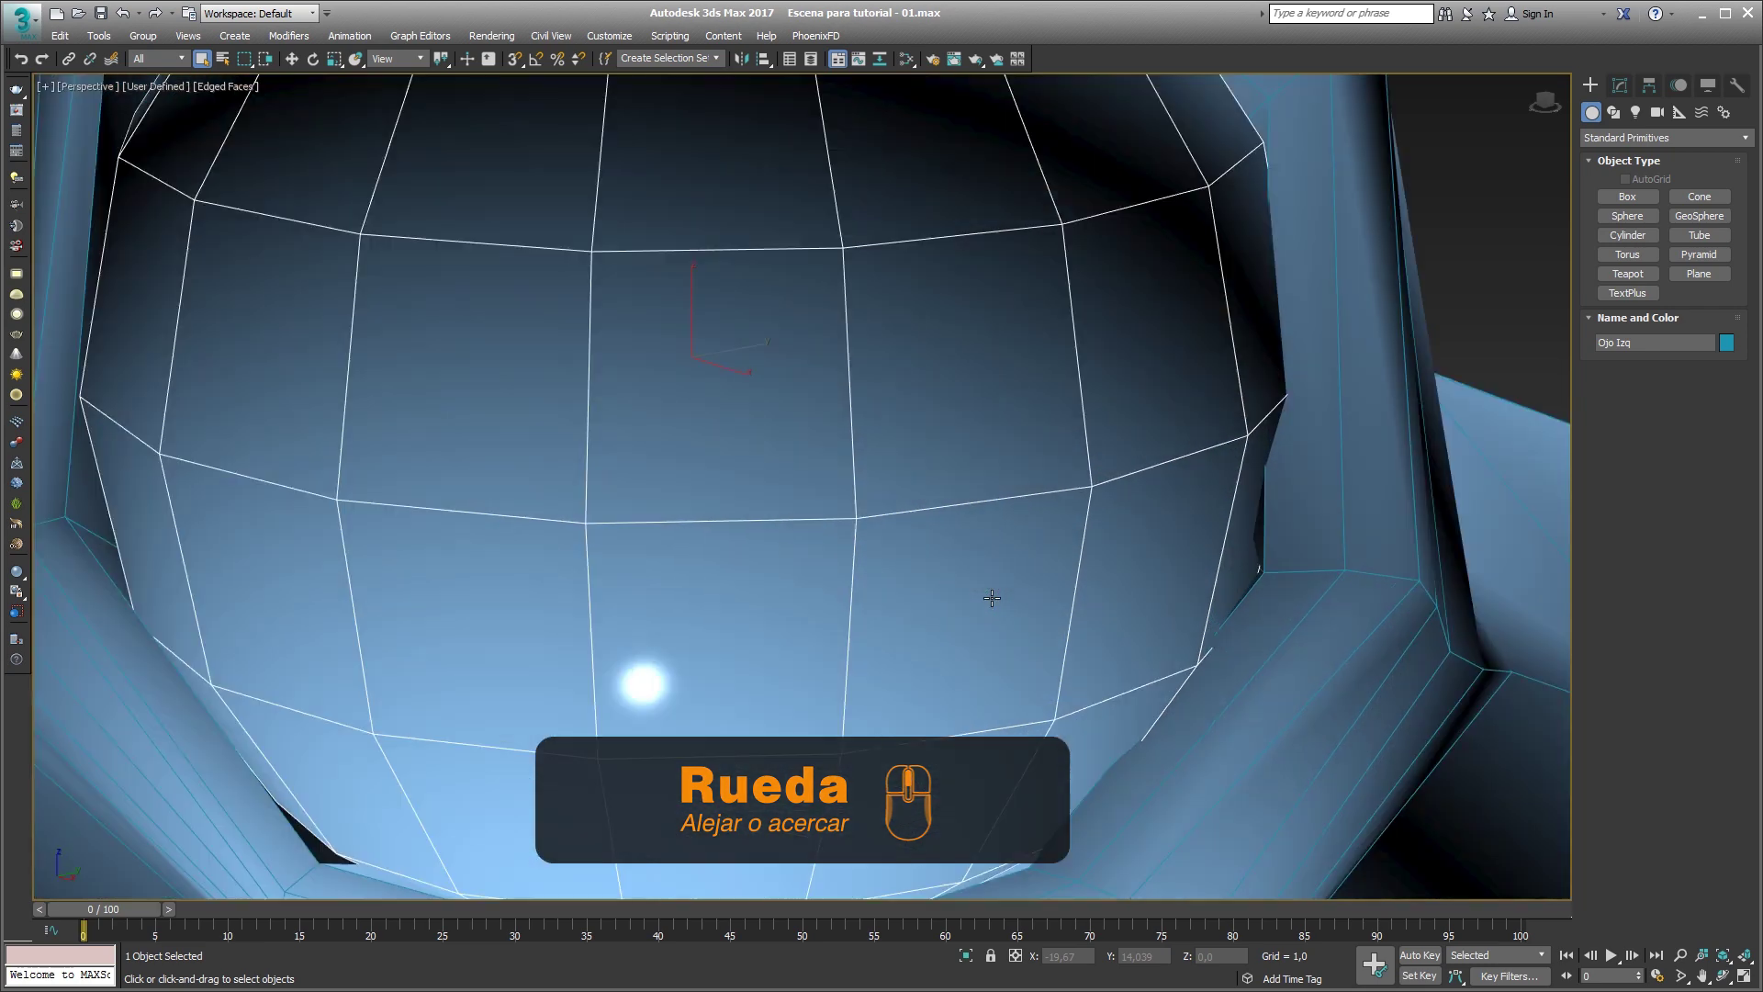
scroll(992, 598, "down", 3)
scroll(992, 597, "down", 3)
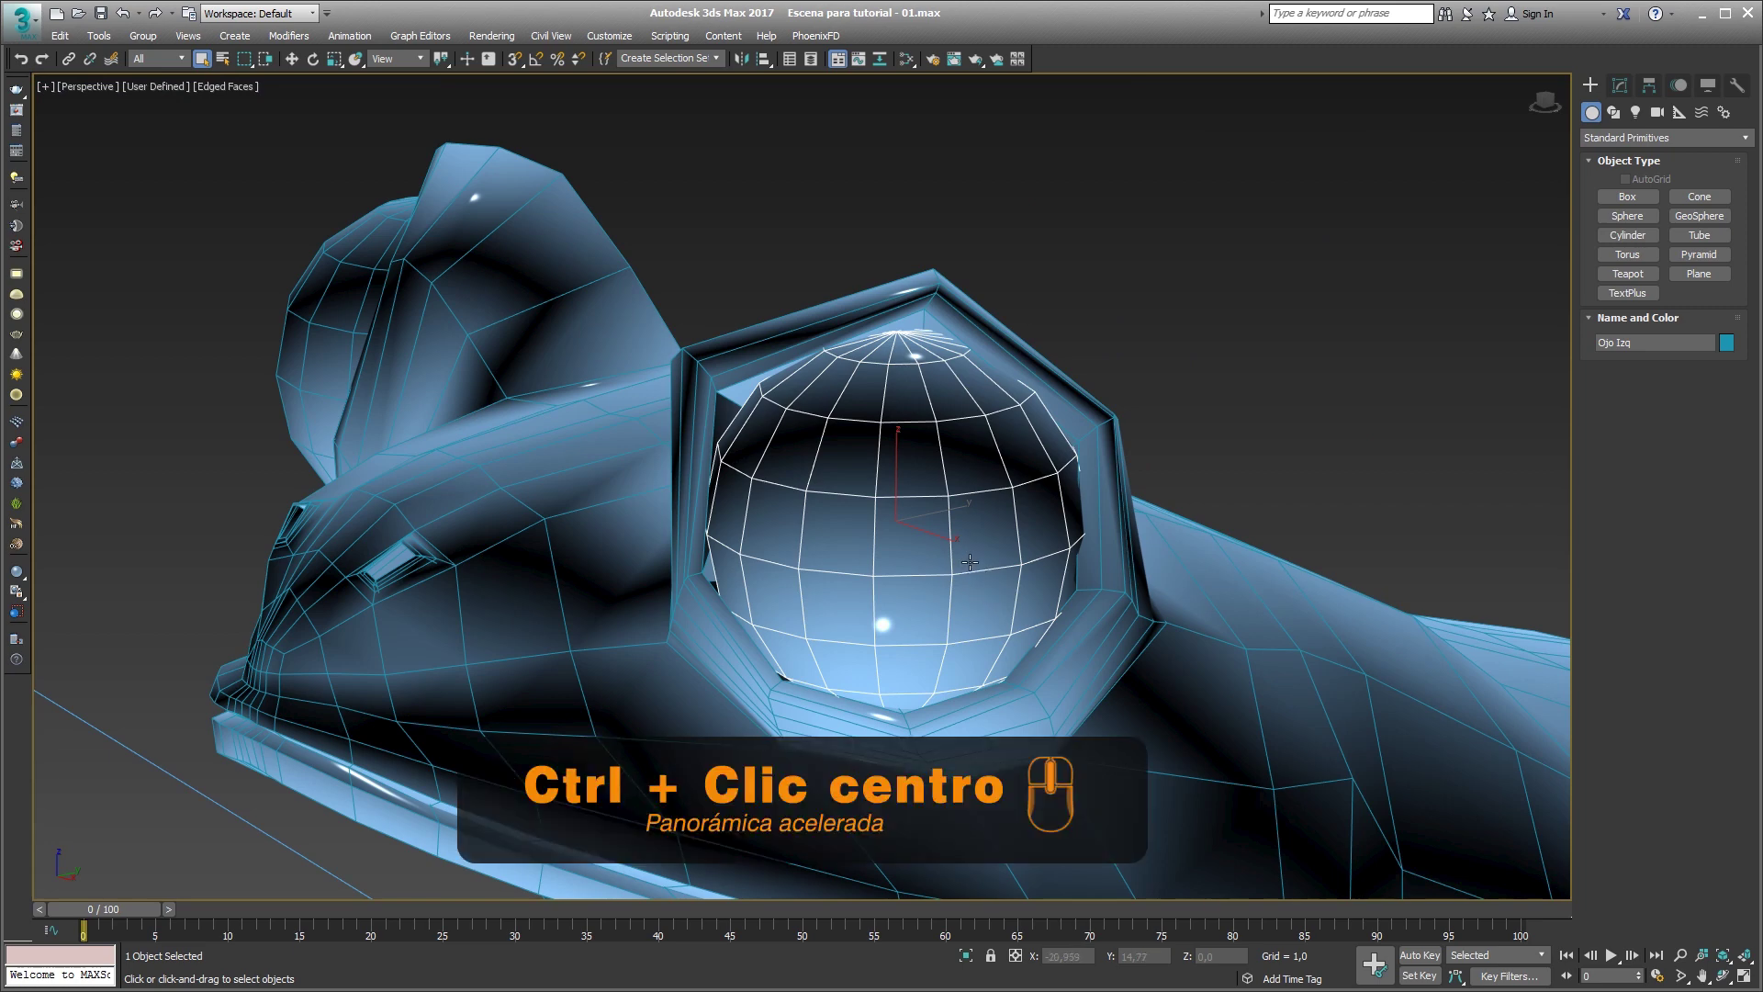
Pan across the eye socket and orbit around the frog's eye.
mouse_move(974, 569)
middle_mouse_down("ctrl")
mouse_move(989, 524)
mouse_move(1082, 555)
mouse_move(917, 602)
mouse_move(874, 515)
mouse_move(1155, 546)
mouse_move(973, 606)
mouse_move(835, 555)
mouse_move(1035, 504)
mouse_move(1077, 600)
mouse_move(936, 603)
mouse_move(1001, 551)
mouse_move(973, 569)
mouse_move(960, 555)
middle_mouse_up("ctrl")
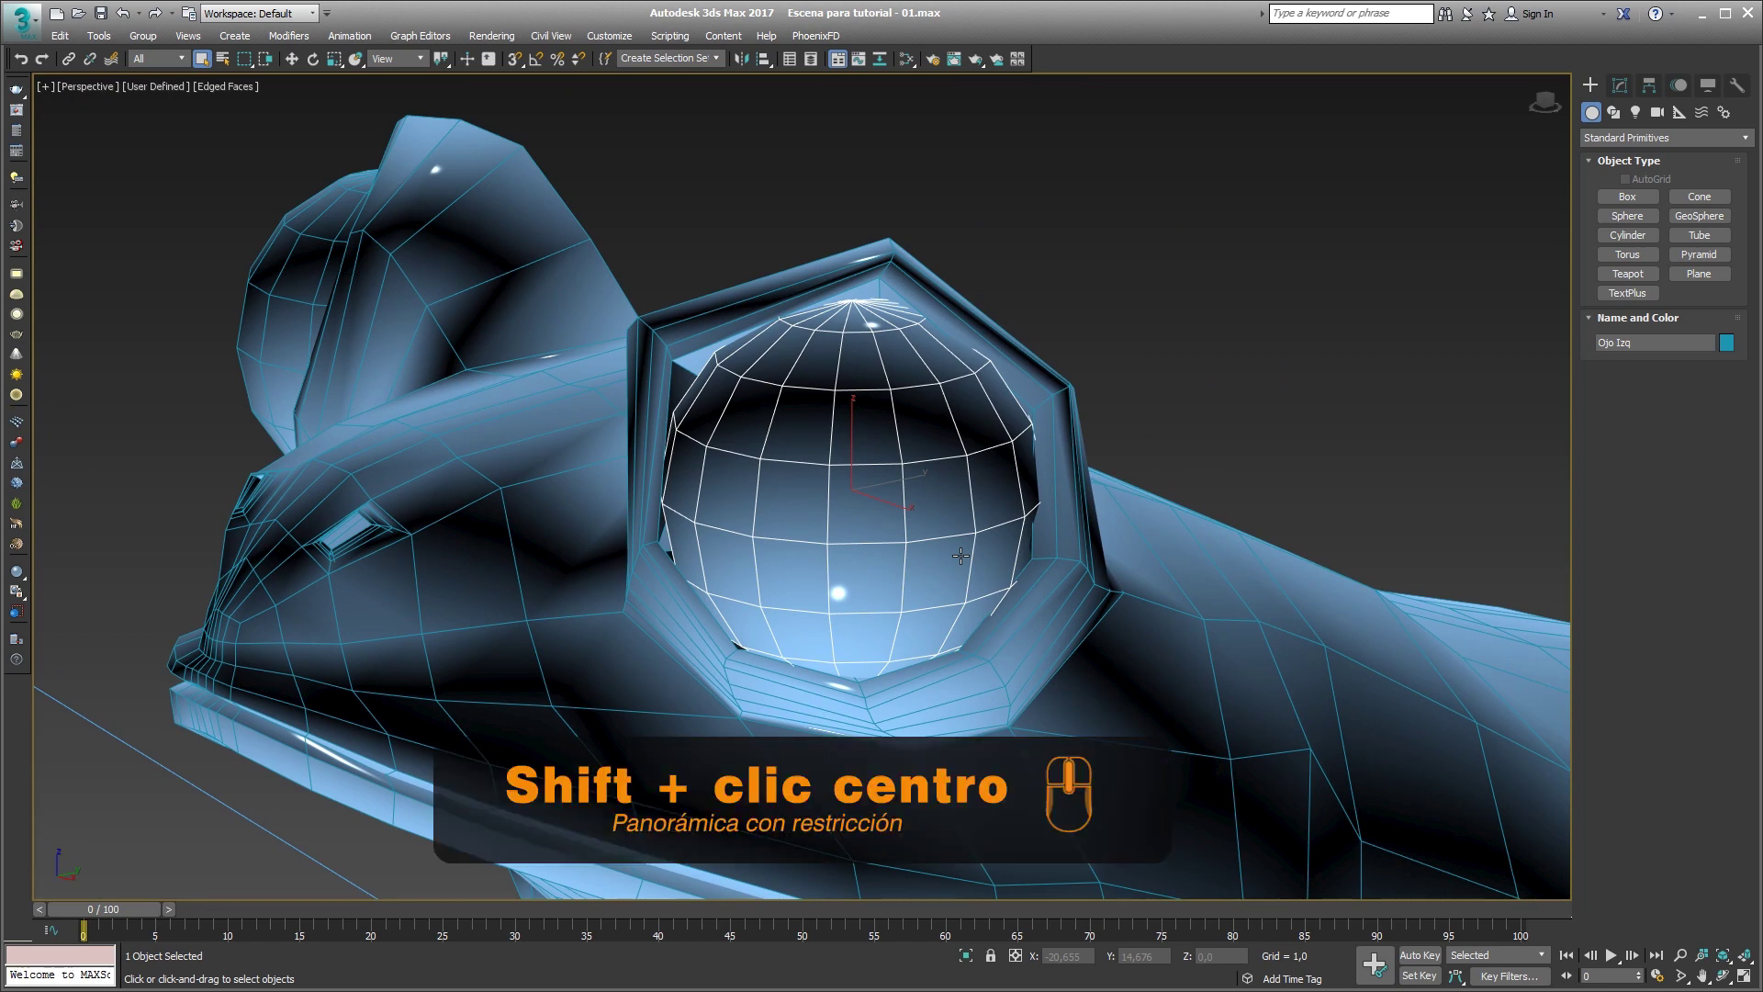
mouse_move(960, 555)
middle_mouse_down("shift")
mouse_move(930, 331)
mouse_move(919, 646)
mouse_move(904, 420)
mouse_move(895, 648)
mouse_move(895, 404)
mouse_move(882, 508)
mouse_move(838, 540)
mouse_move(909, 511)
mouse_move(799, 503)
mouse_move(820, 545)
middle_mouse_up("shift")
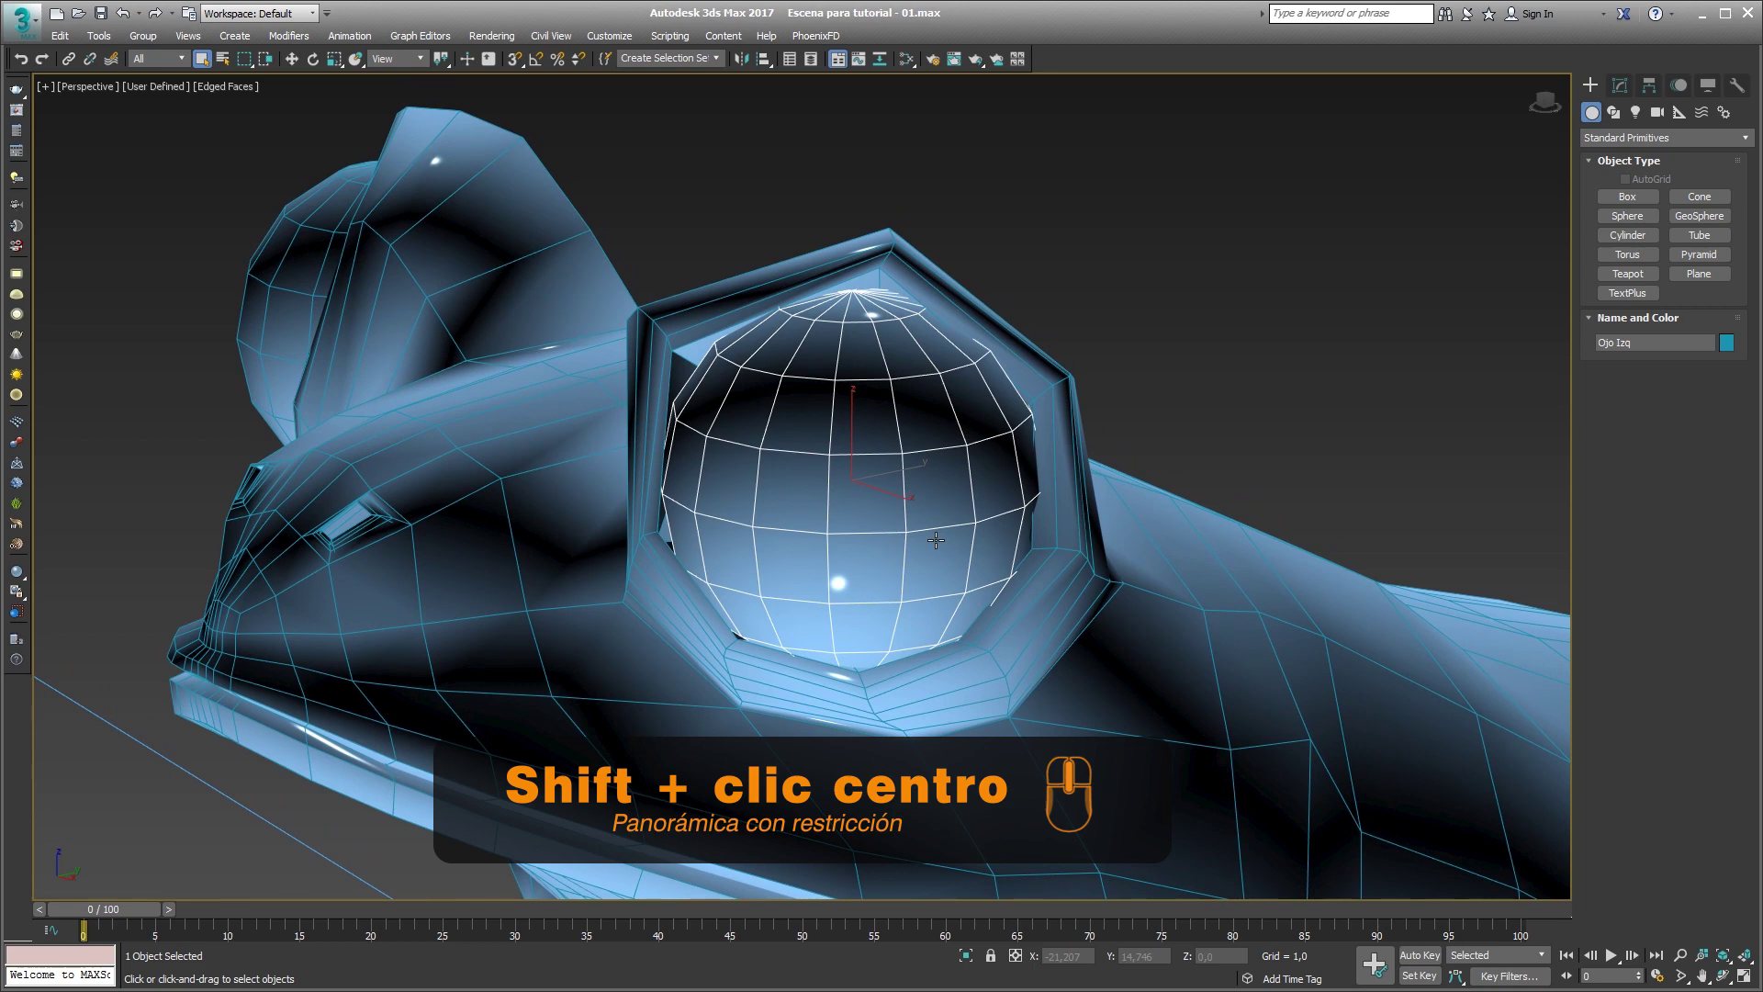
mouse_move(936, 540)
middle_mouse_down("shift")
mouse_move(794, 546)
mouse_move(1069, 565)
mouse_move(1032, 513)
mouse_move(942, 461)
mouse_move(870, 469)
mouse_move(909, 471)
middle_mouse_up("shift")
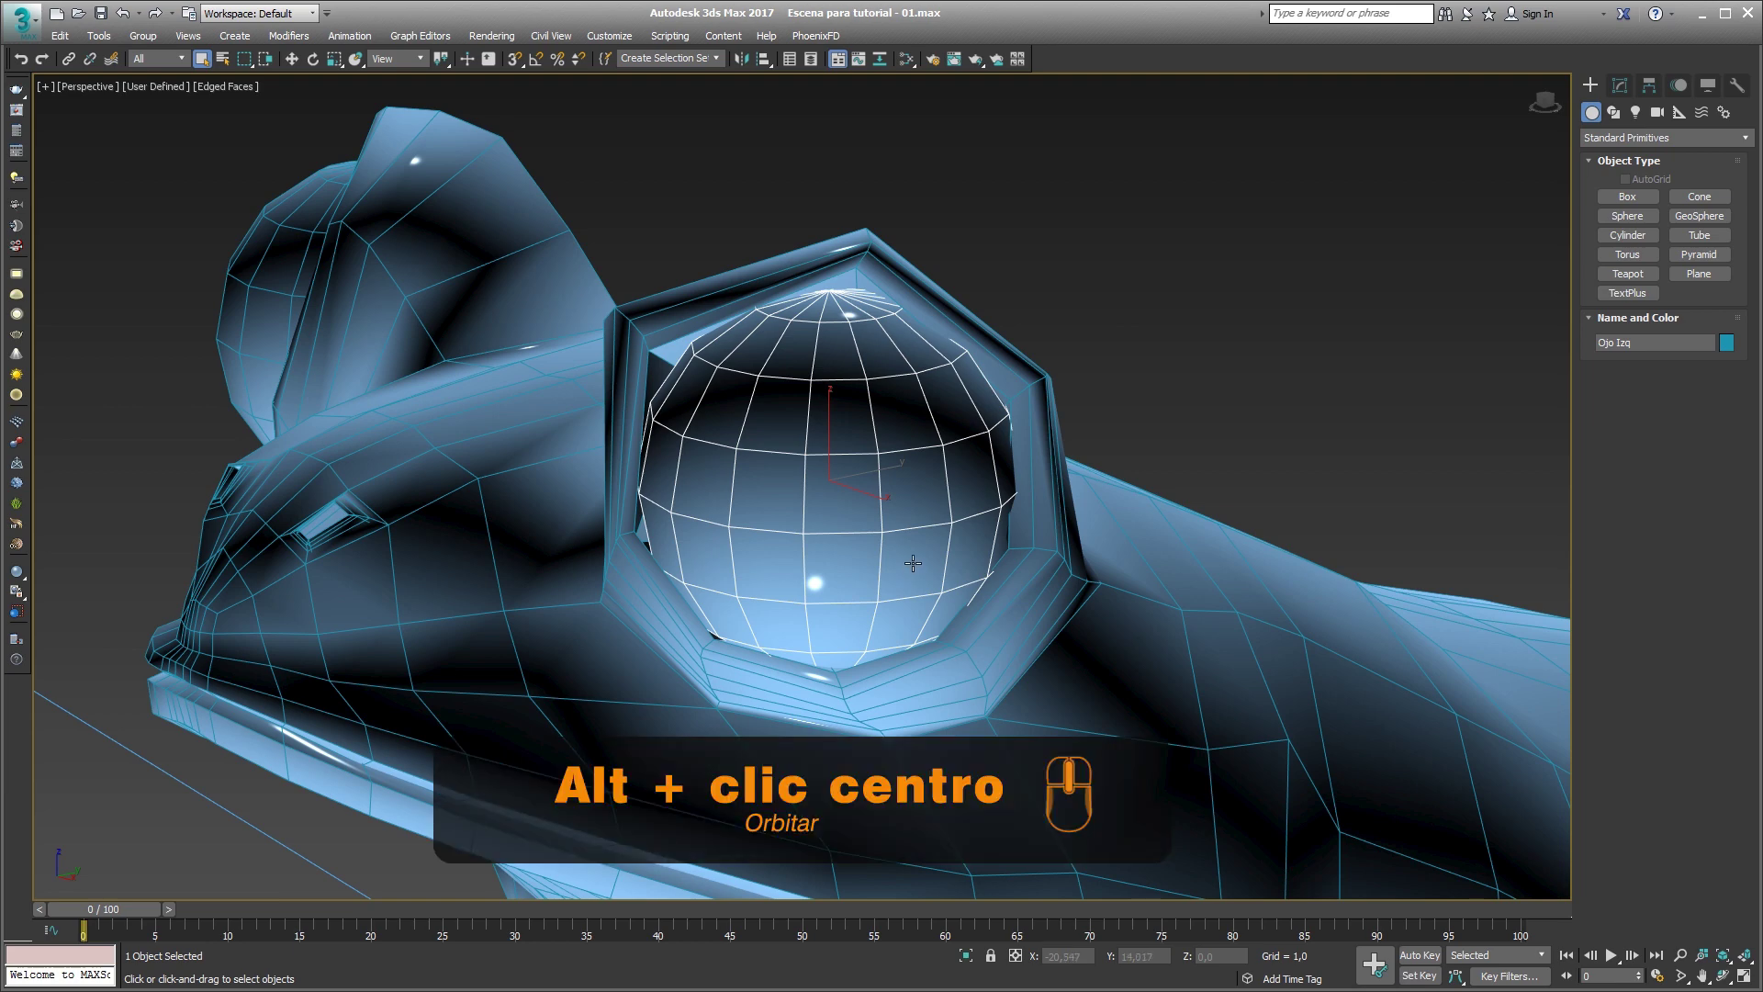
mouse_move(913, 563)
middle_mouse_down("alt")
mouse_move(838, 562)
mouse_move(1020, 533)
mouse_move(930, 574)
middle_mouse_up("alt")
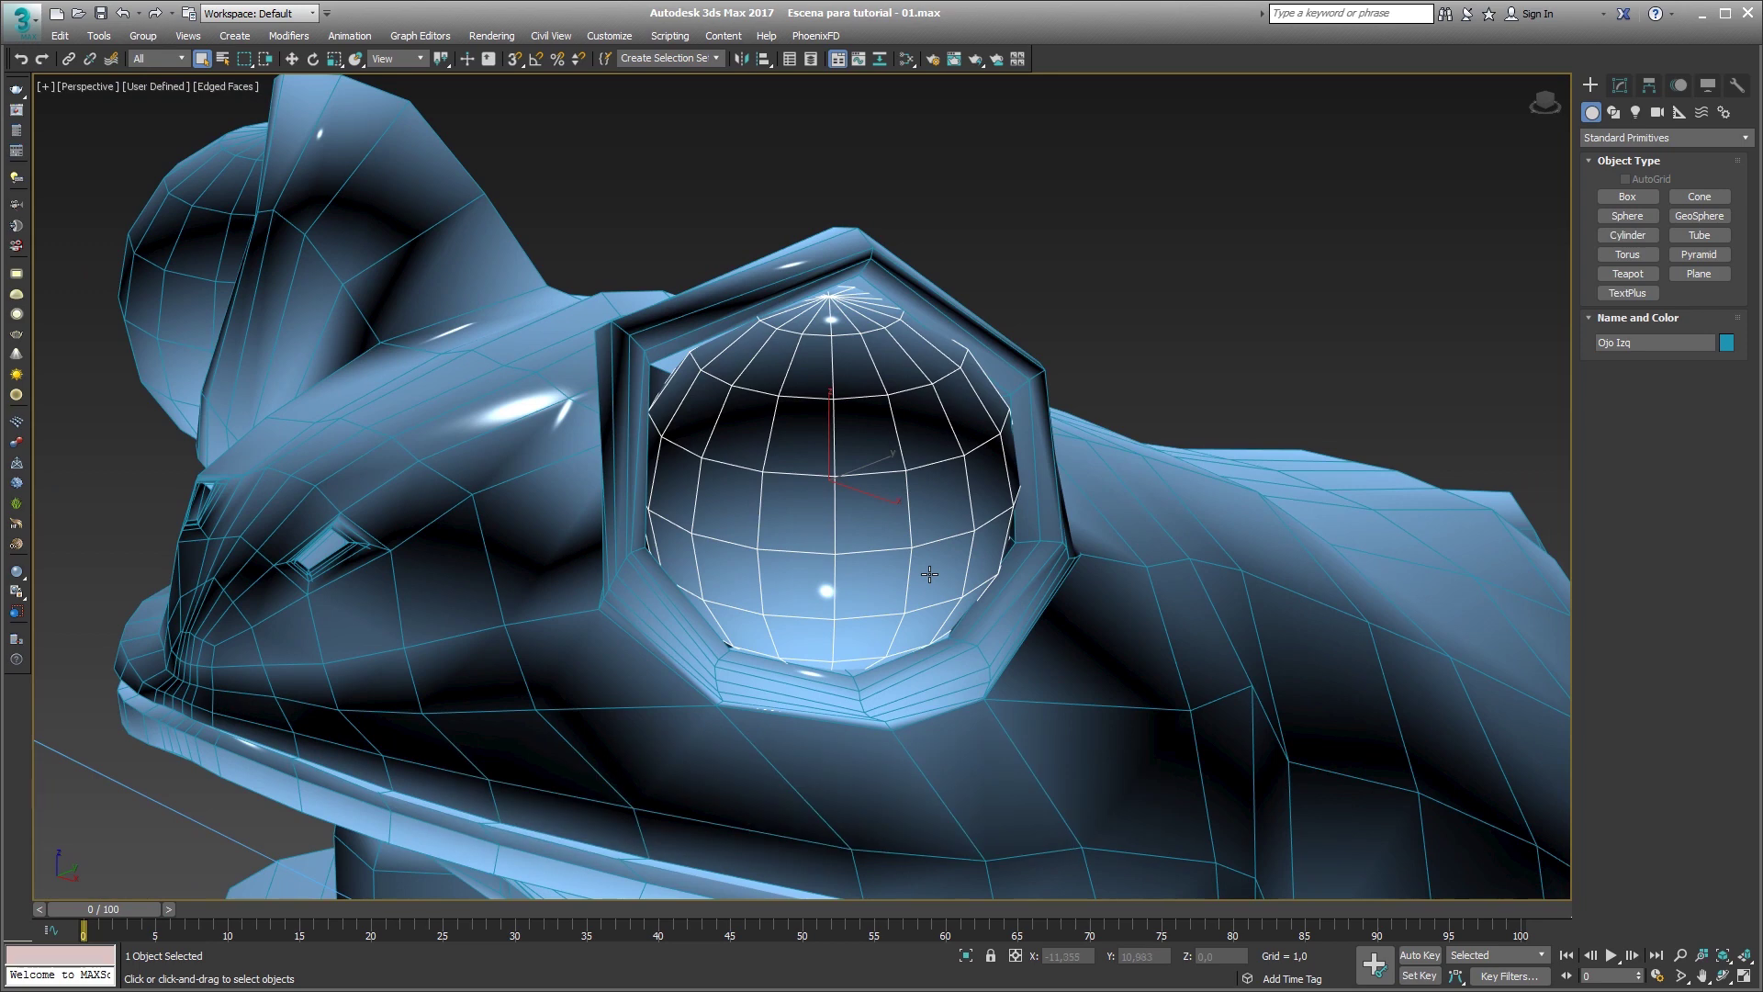
Zoom out and pan until the frog's whole body and legs are visible.
scroll(930, 574, "down", 2)
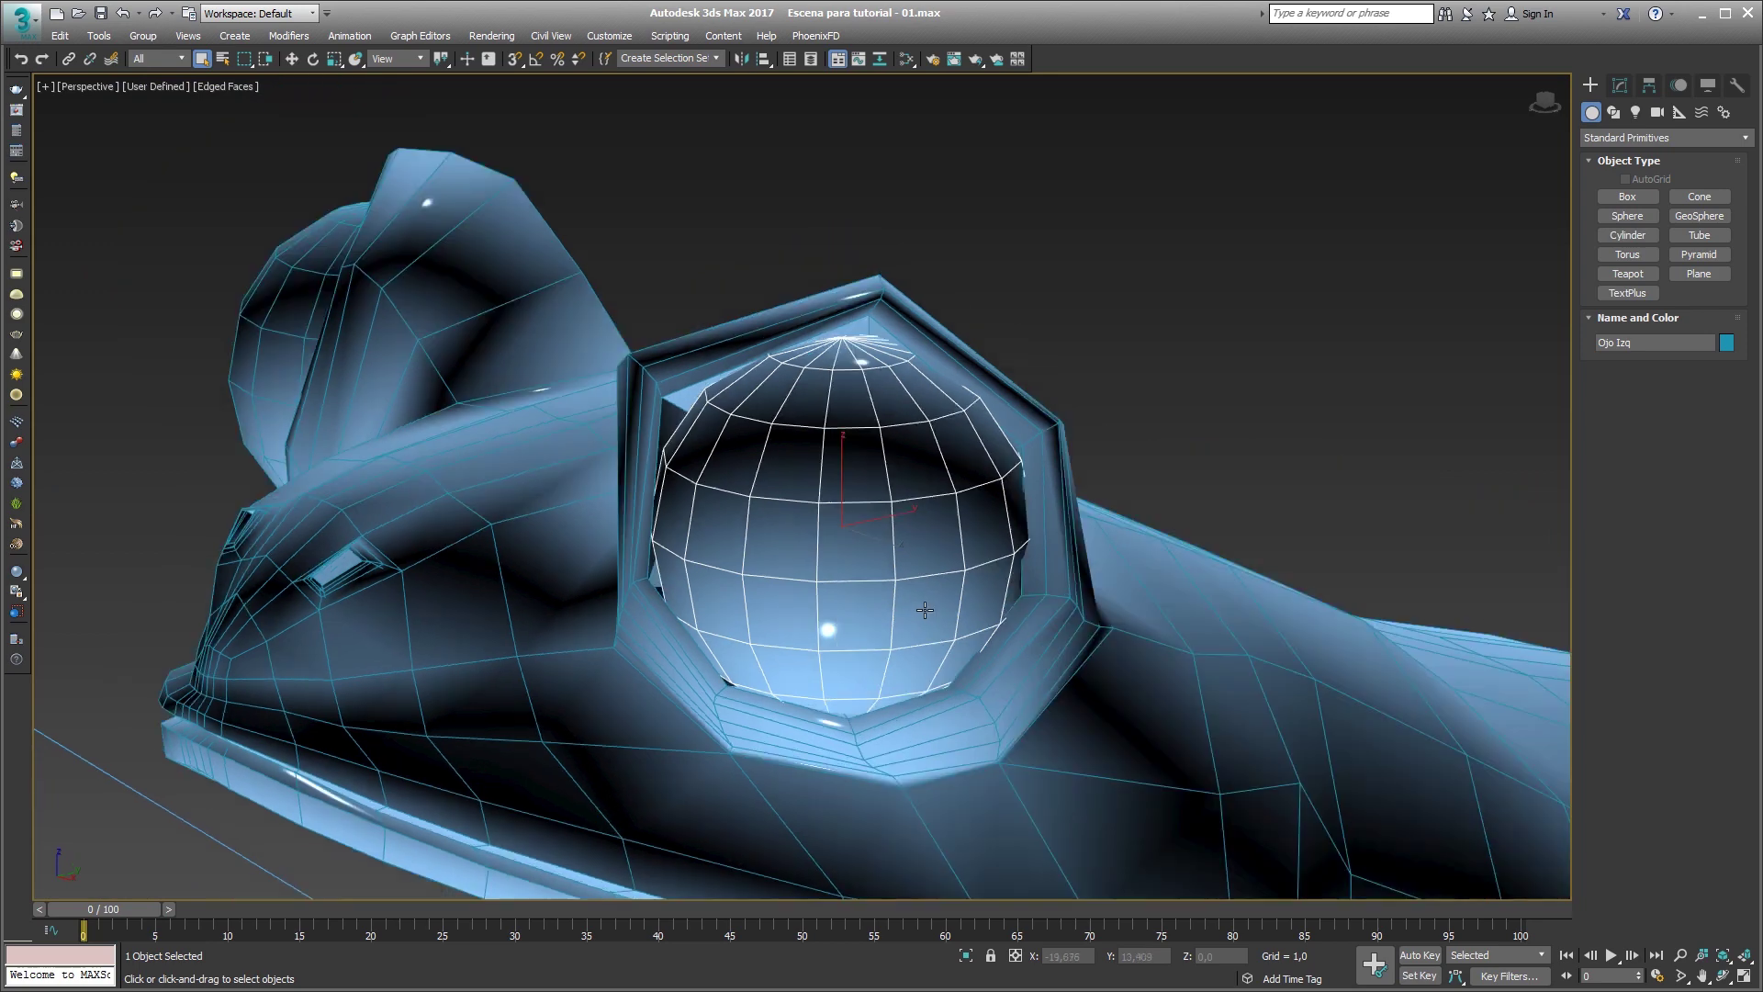
scroll(929, 574, "down", 2)
scroll(929, 574, "down", 2)
middle_click_drag(1028, 671, 764, 436)
middle_click_drag(955, 625, 899, 509)
scroll(897, 507, "down", 2)
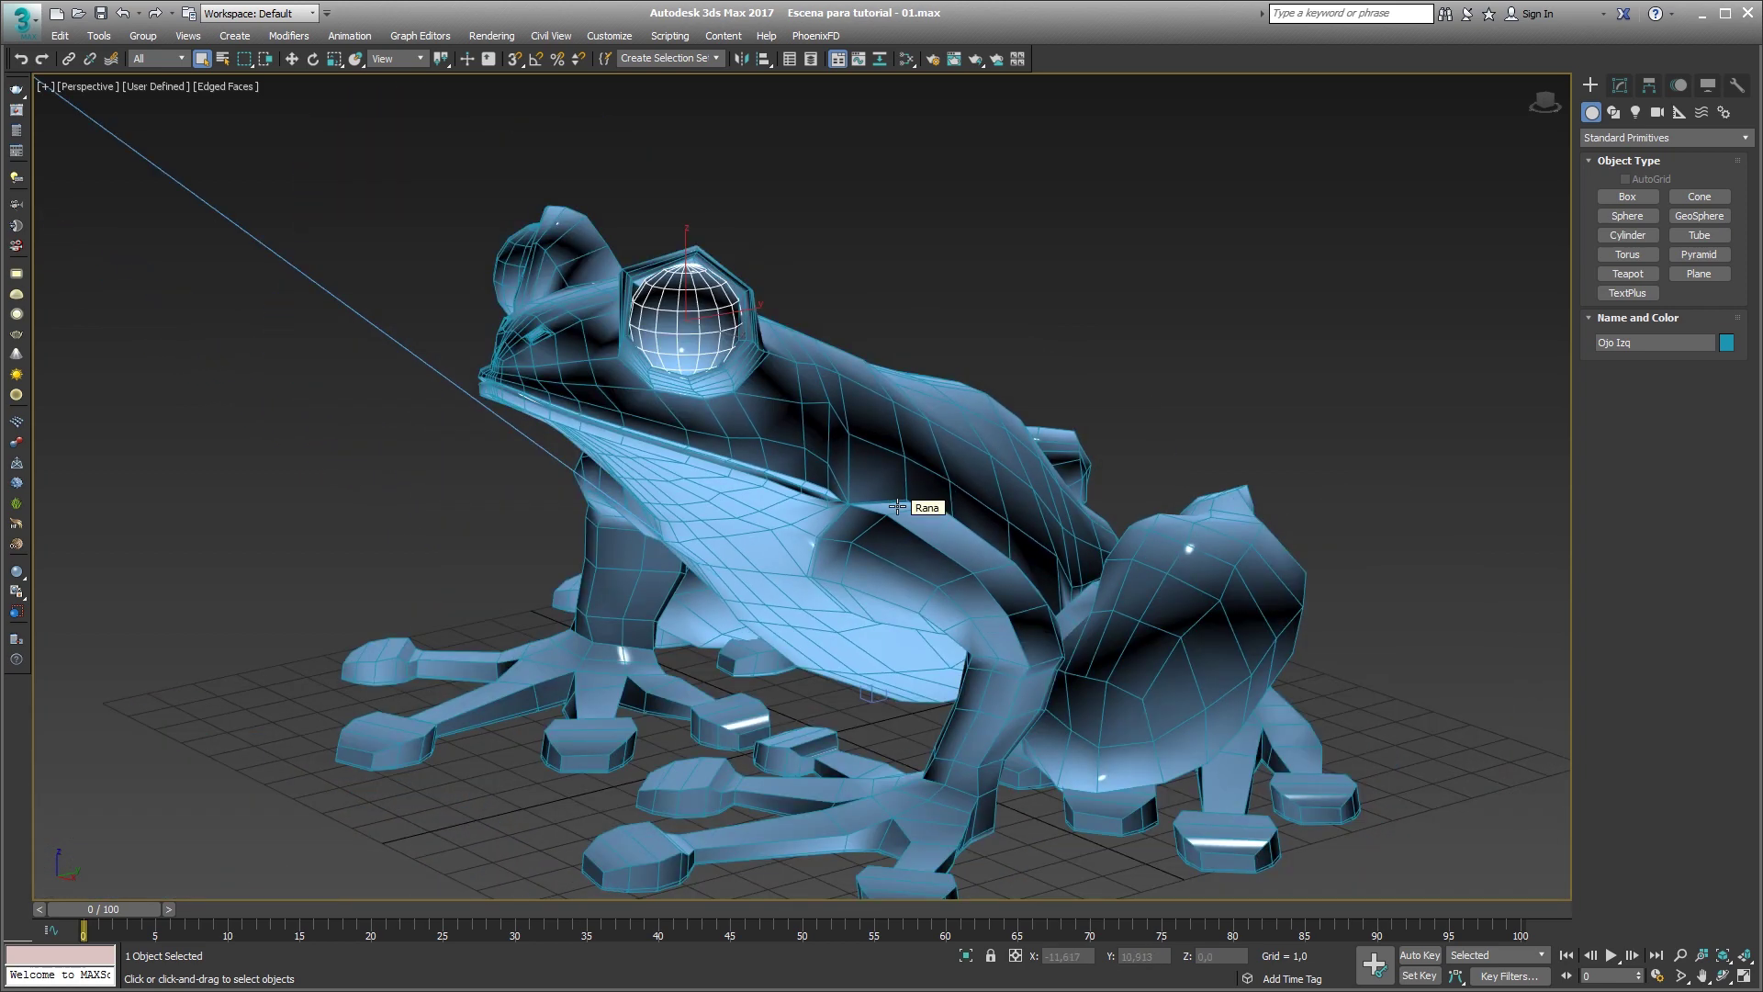
Scale the Ojo Izq eye sphere up slightly and rotate it.
key("r")
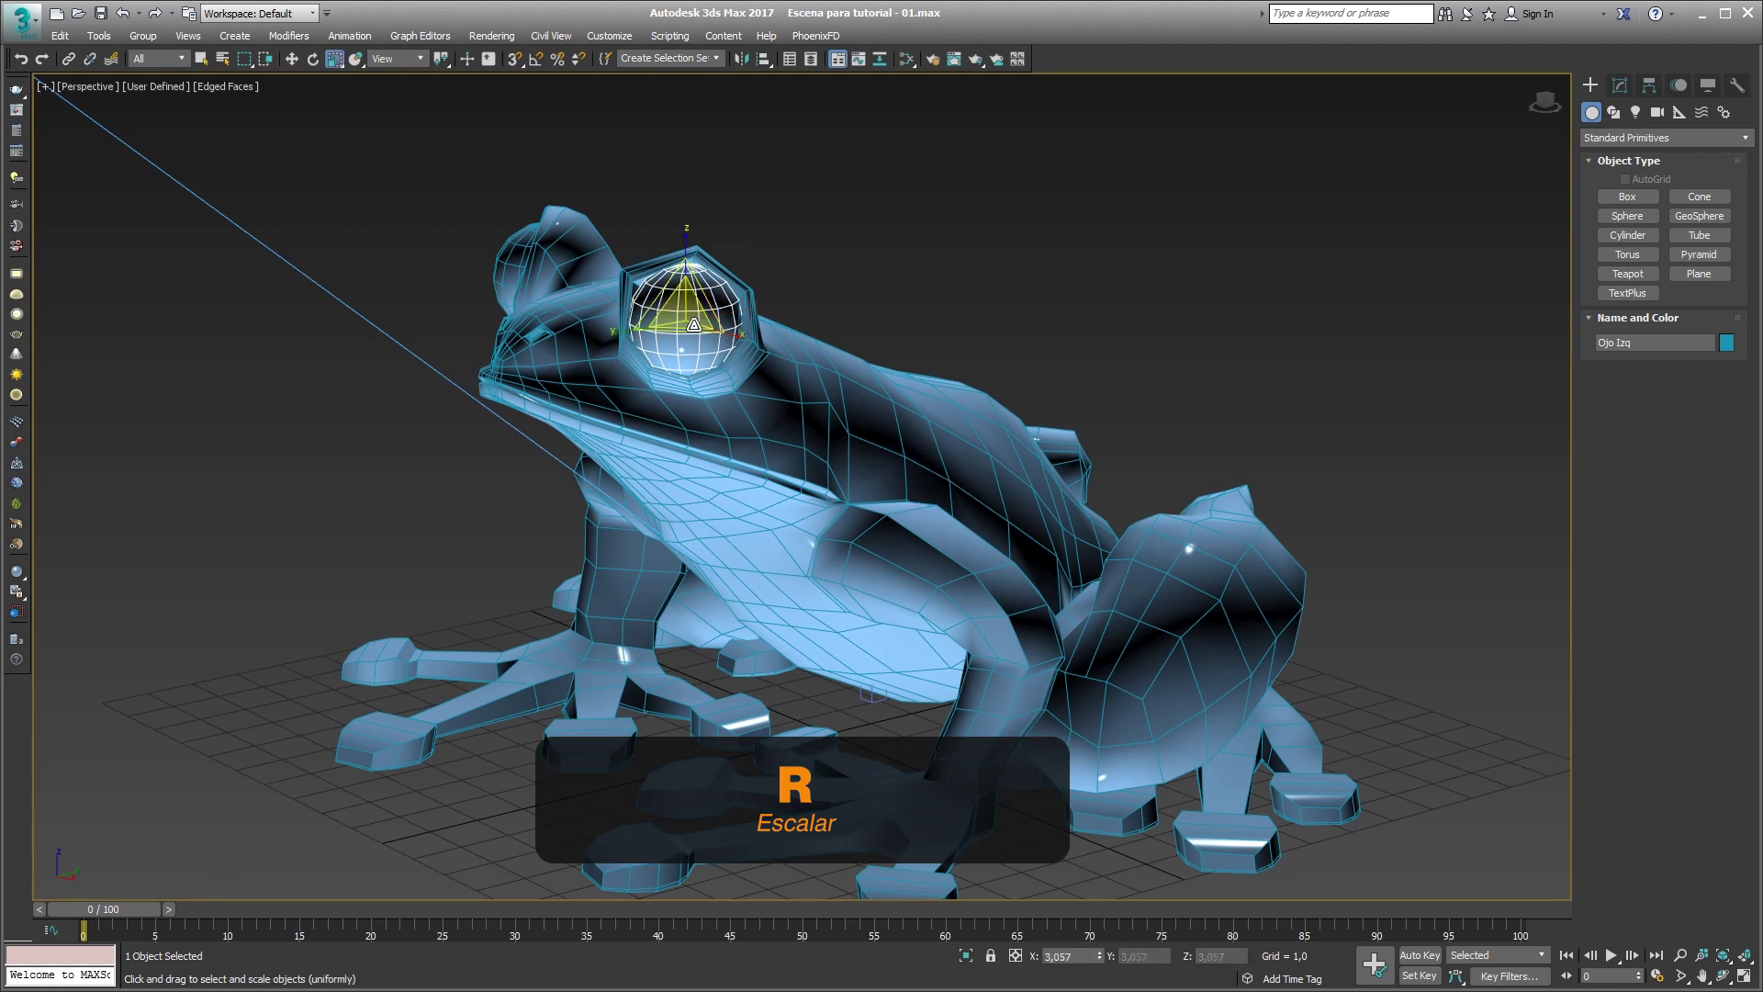
mouse_move(694, 325)
left_mouse_down()
mouse_move(818, 193)
mouse_move(707, 309)
left_mouse_up()
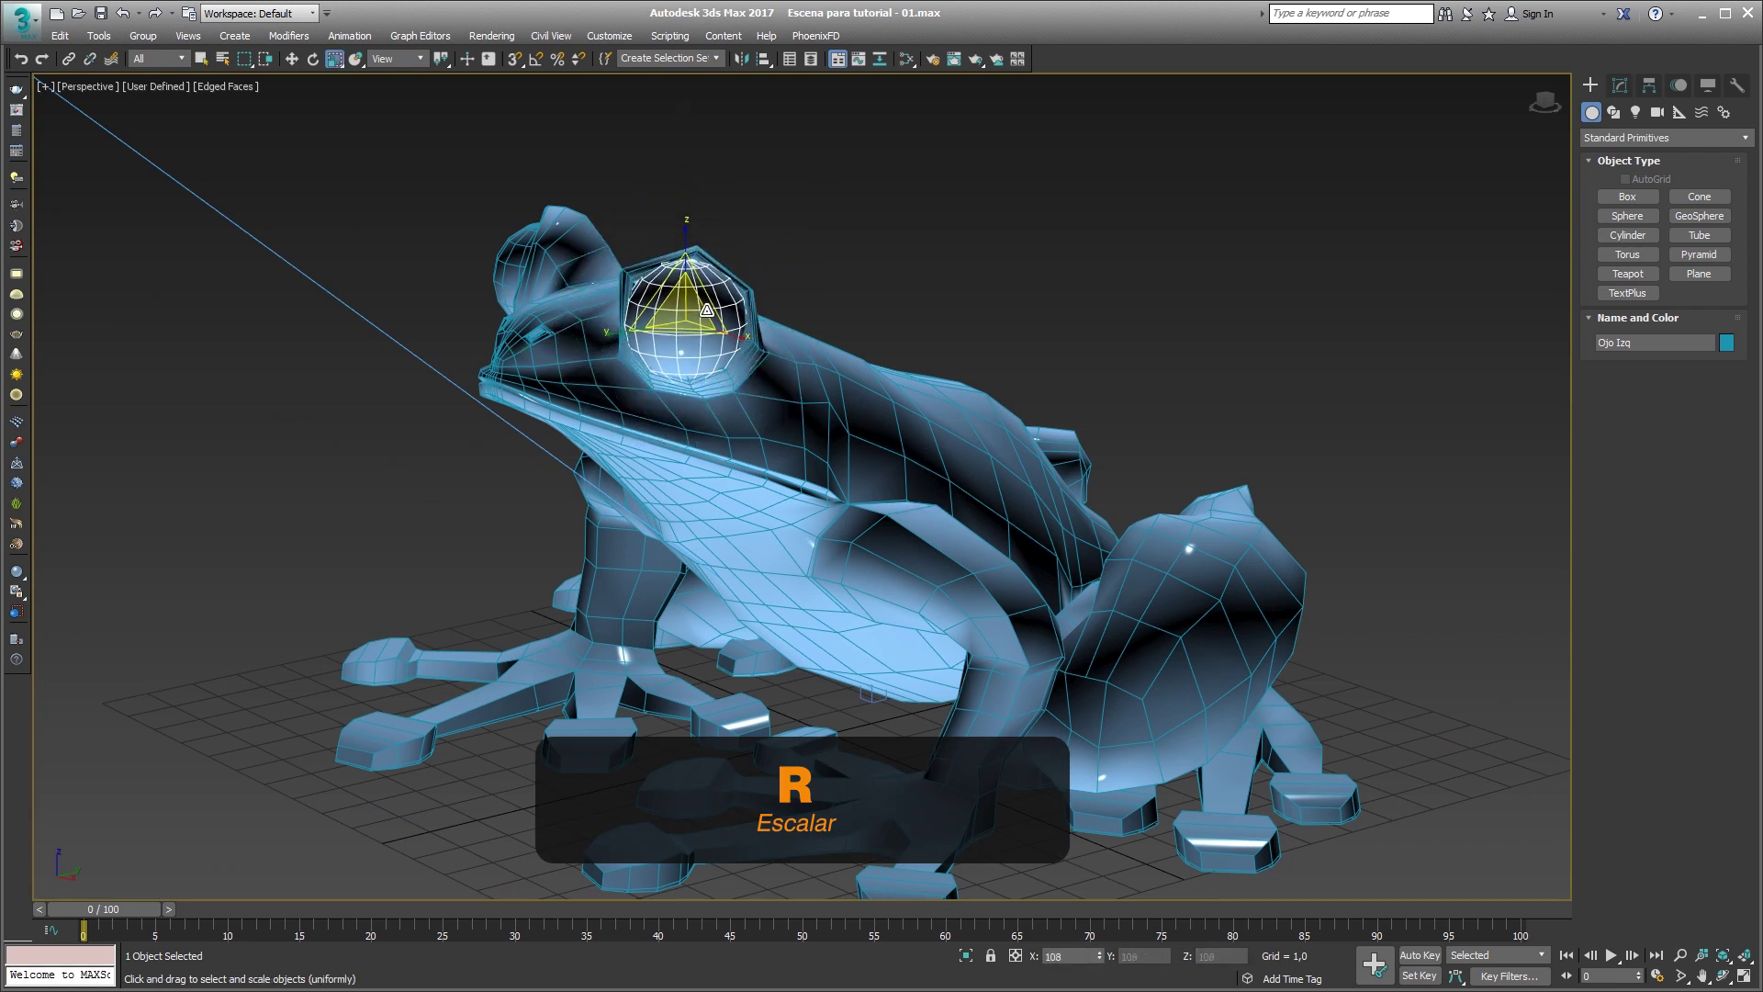
key("r")
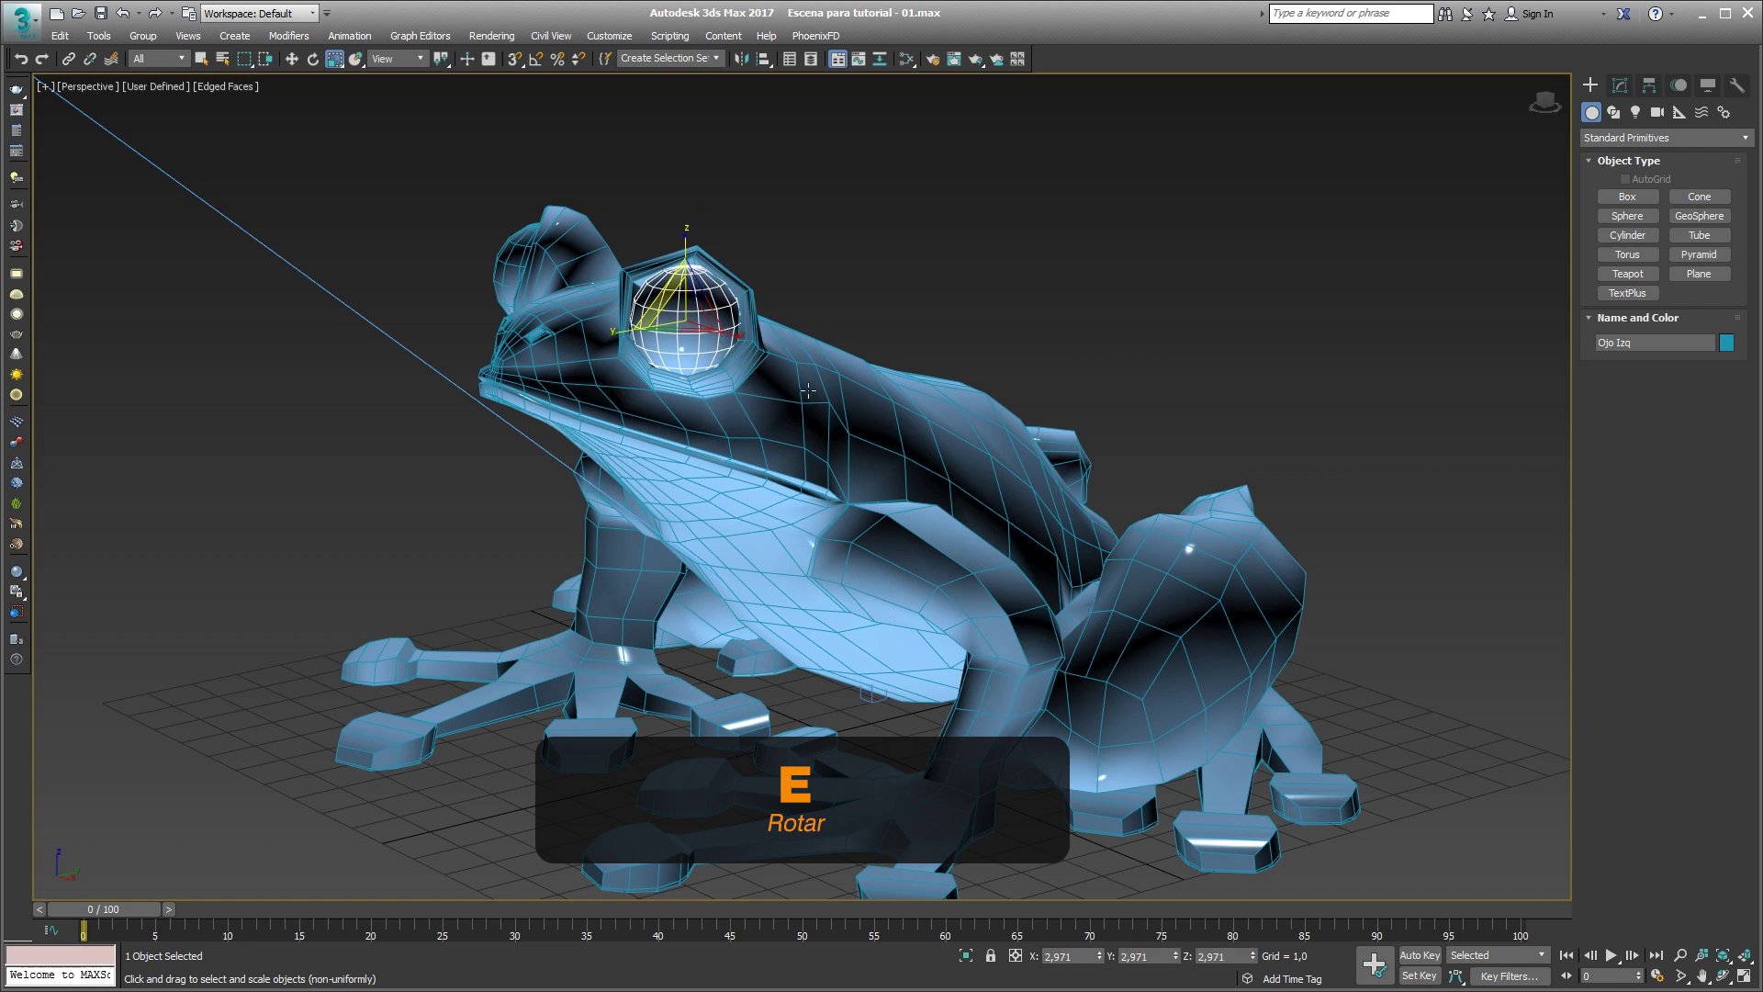
key("e")
mouse_move(771, 360)
left_mouse_down()
mouse_move(738, 433)
mouse_move(787, 427)
left_mouse_up()
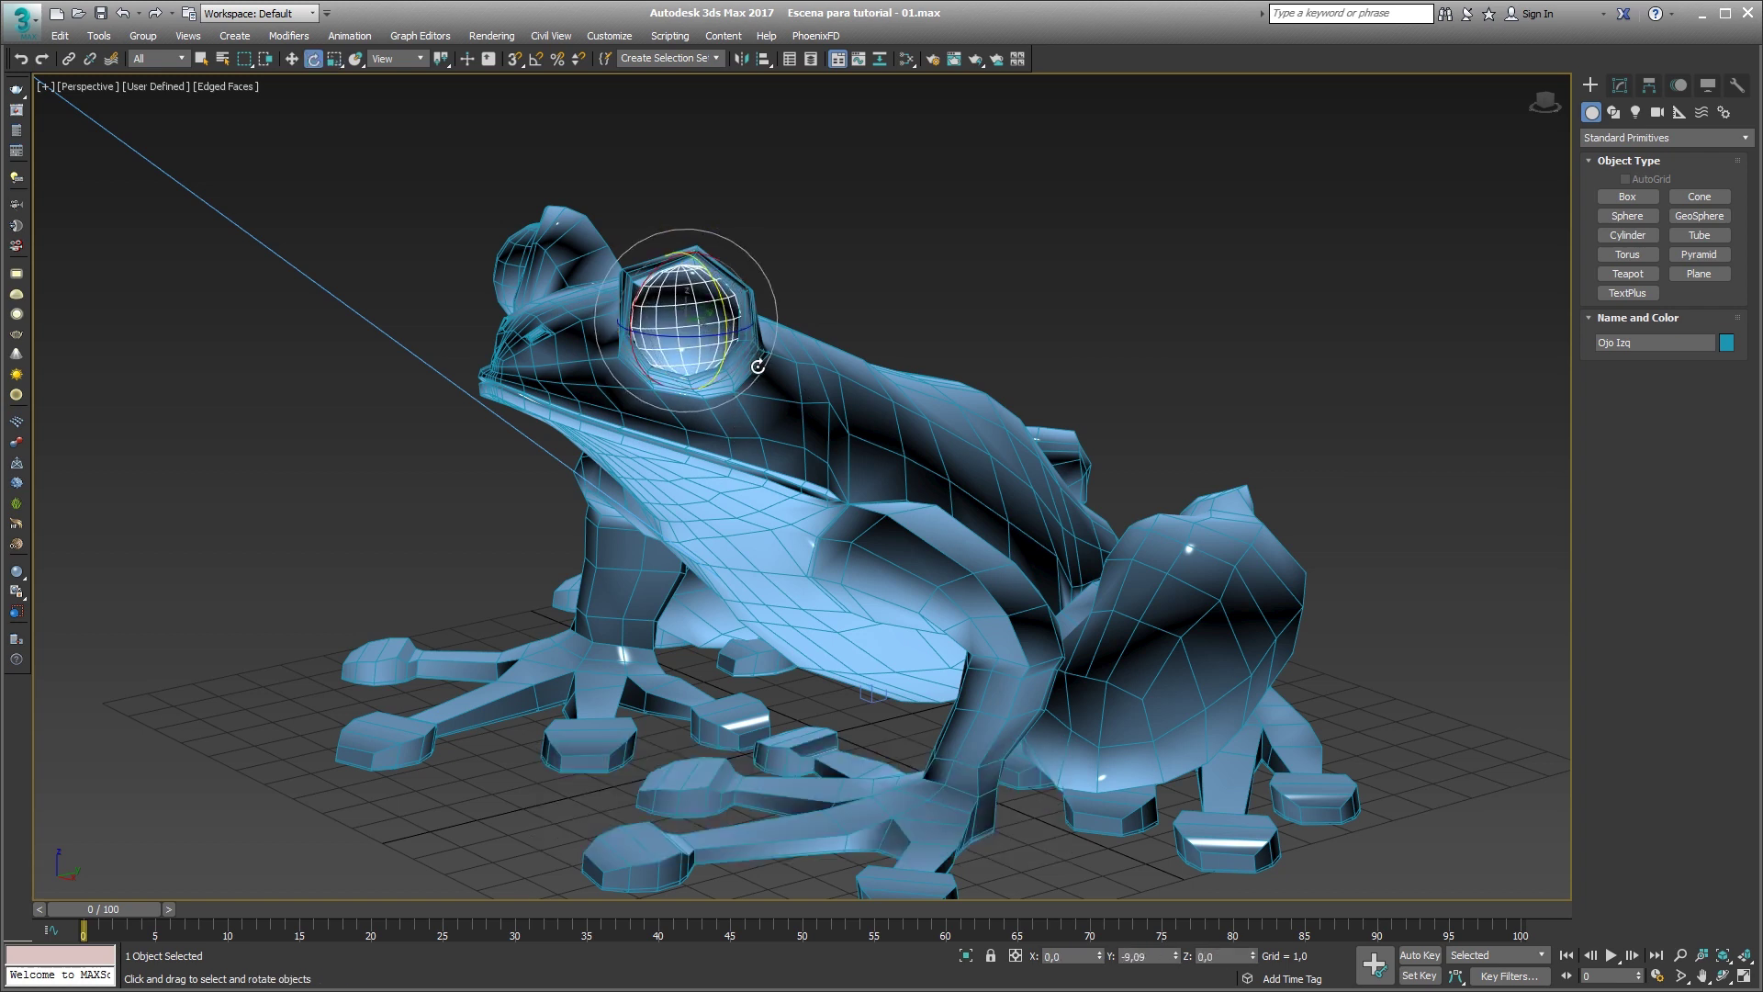
Move the Rana frog body forward along Y, leaving the eyes floating.
key("w")
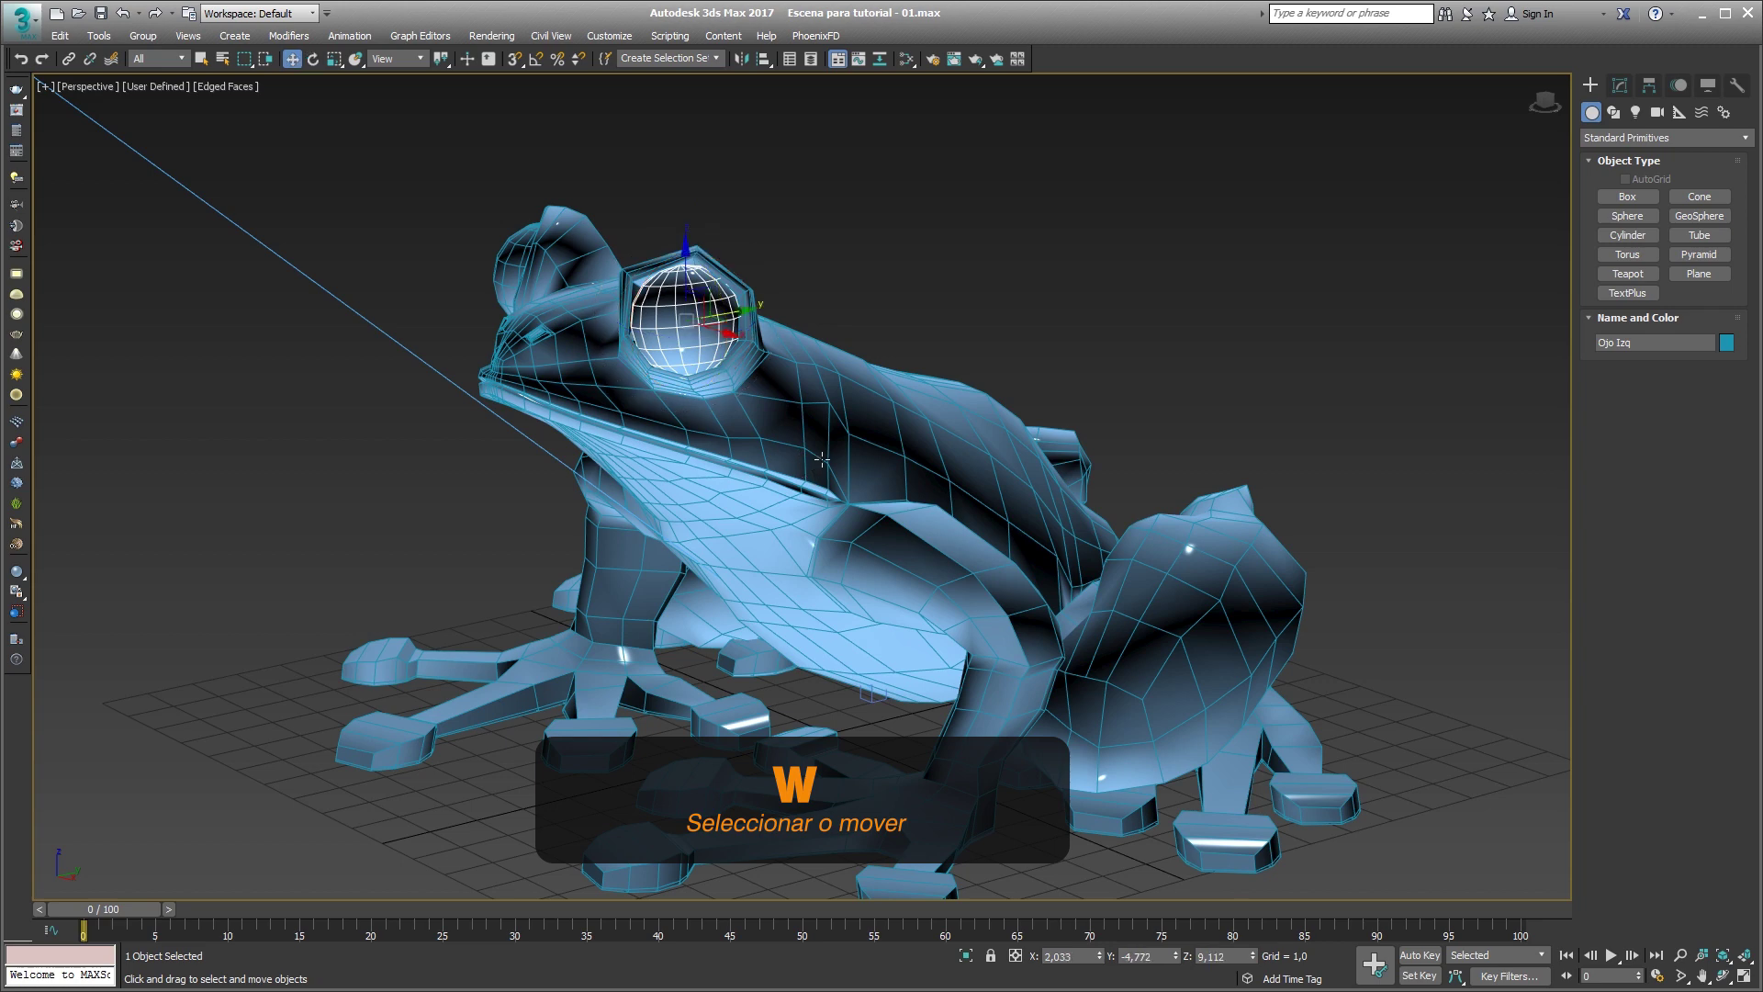
left_click(822, 460)
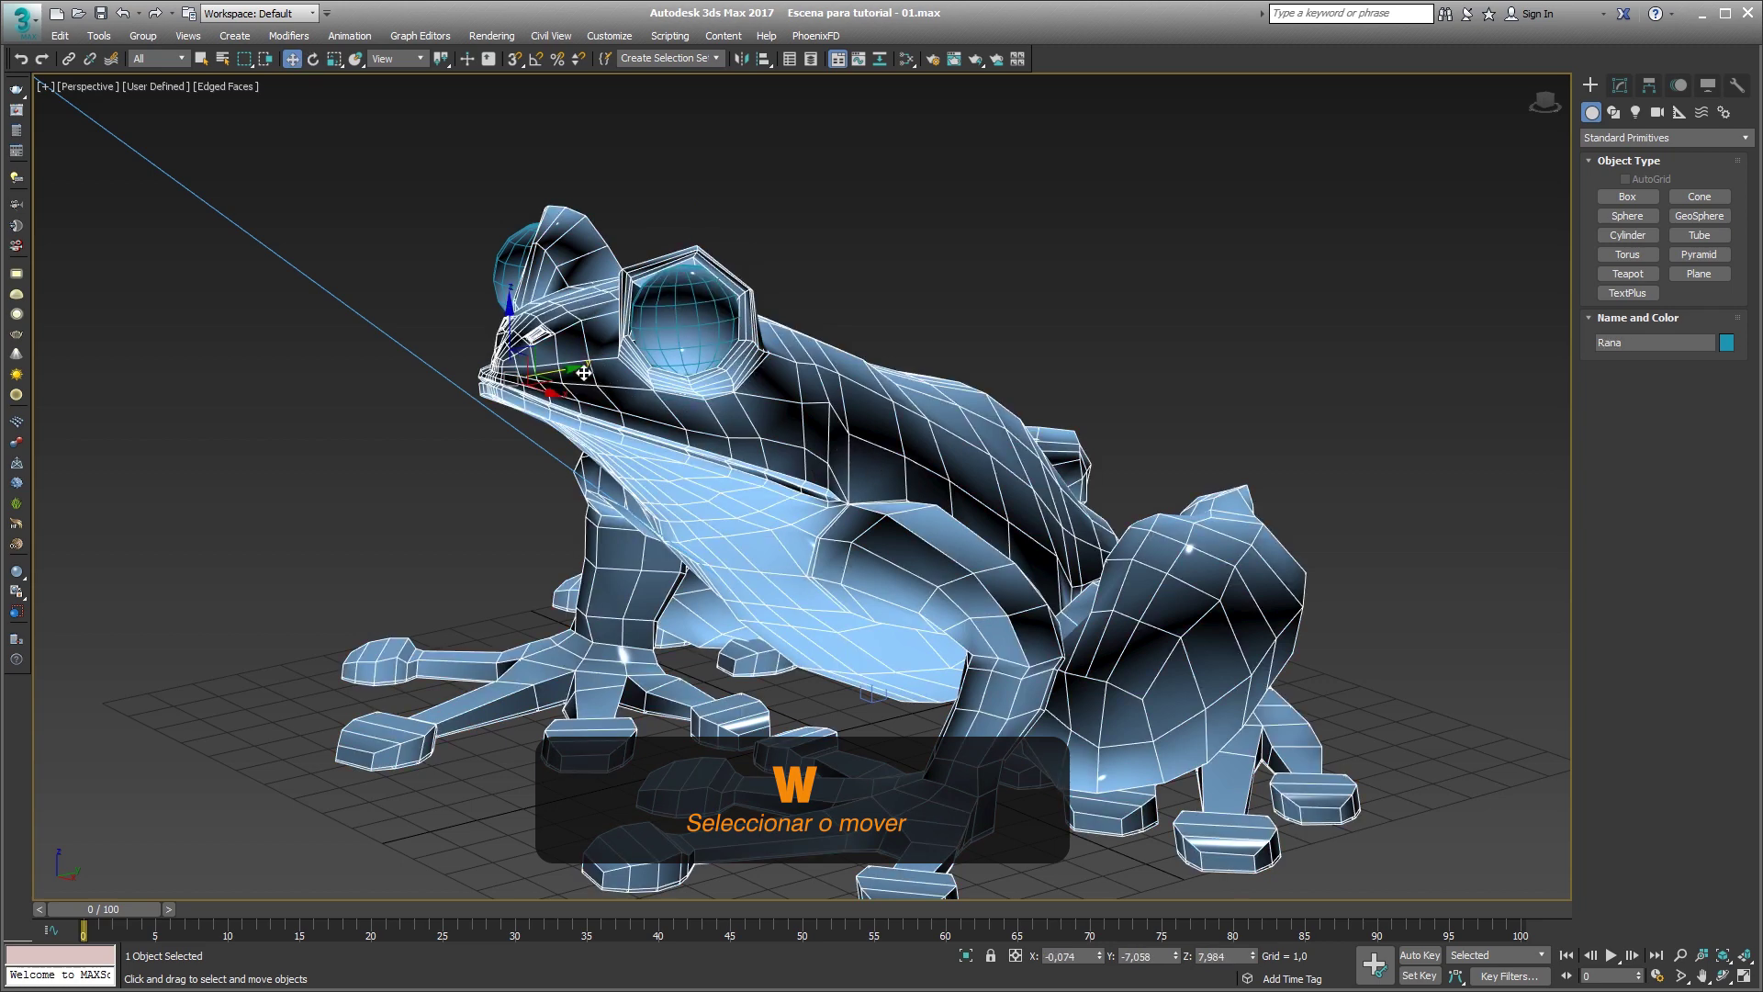
mouse_move(569, 370)
left_mouse_down()
mouse_move(733, 352)
mouse_move(401, 428)
left_mouse_up()
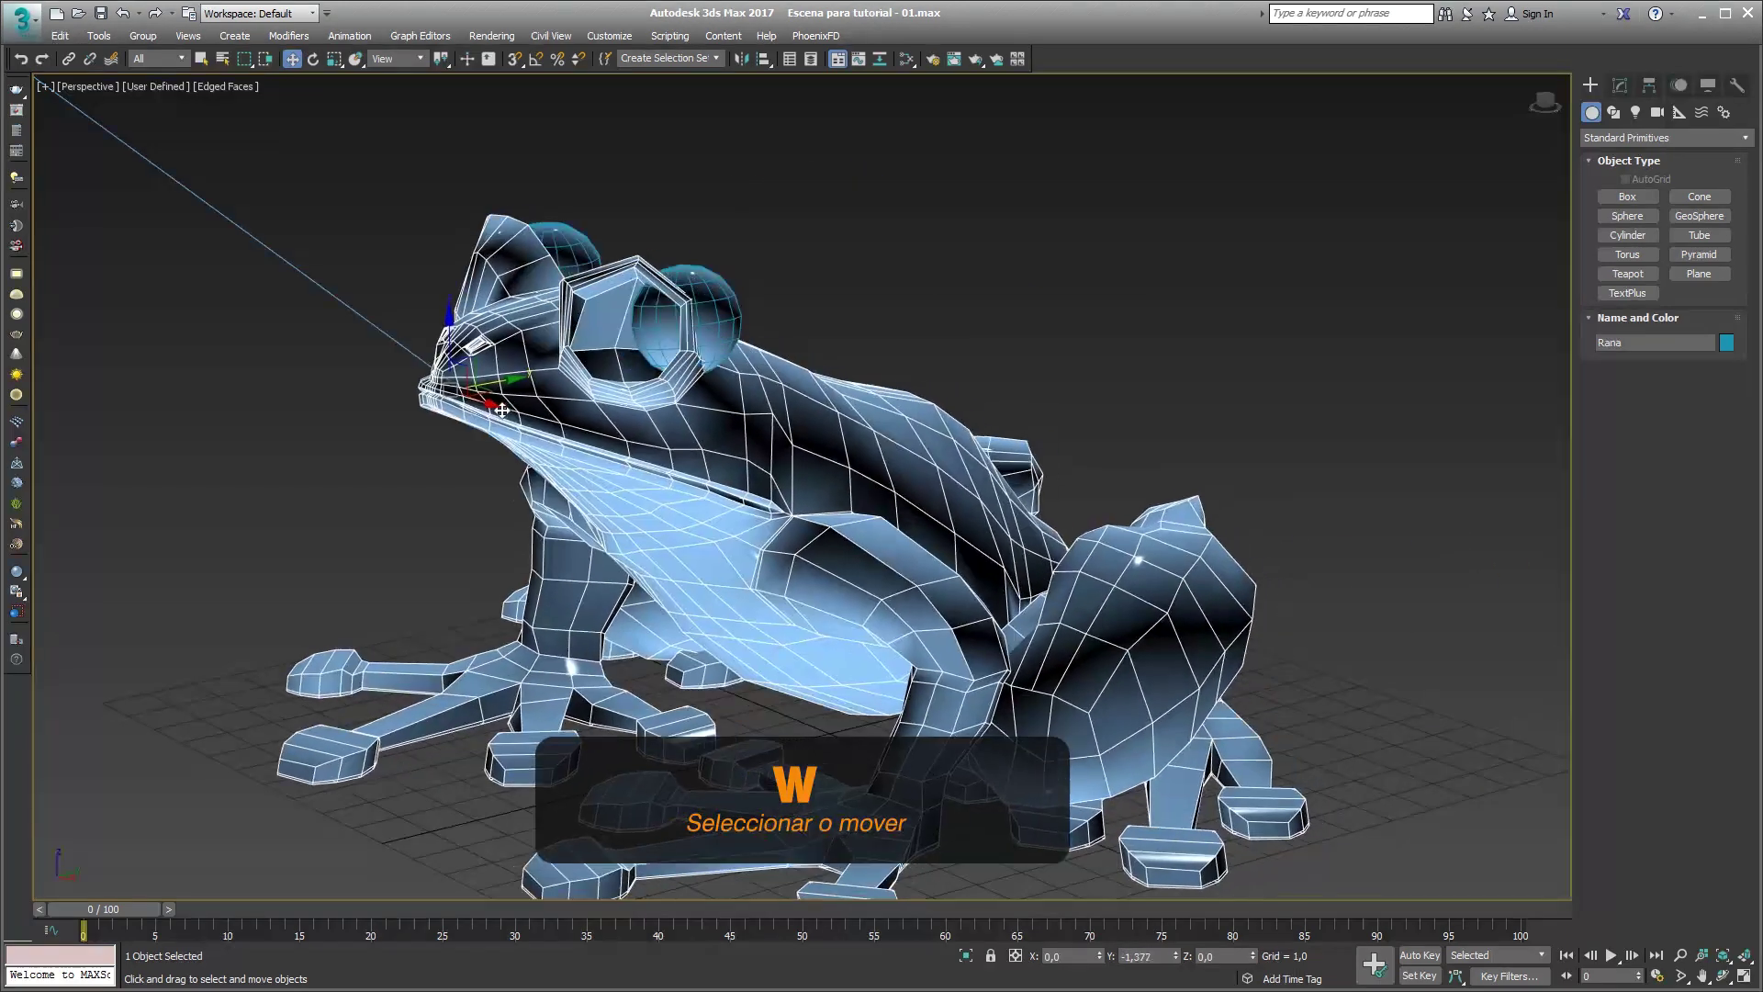
In select-only mode, pick each floating eye sphere and then the Rana body.
key("q")
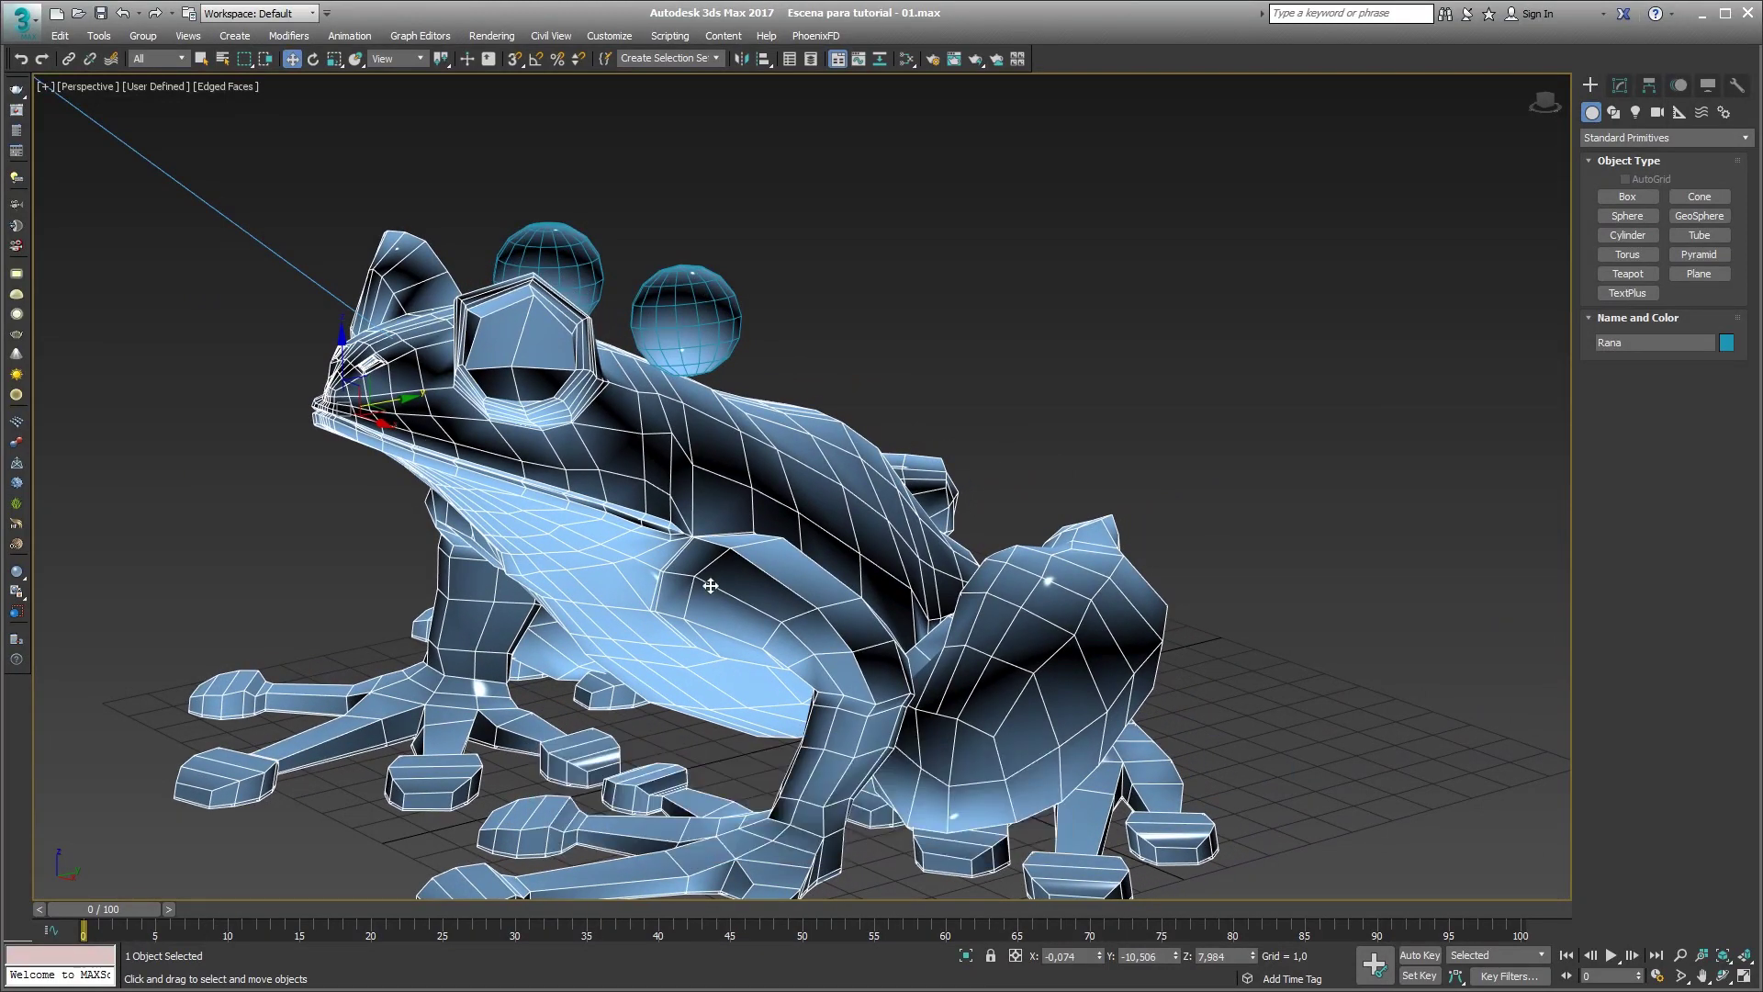
key("q")
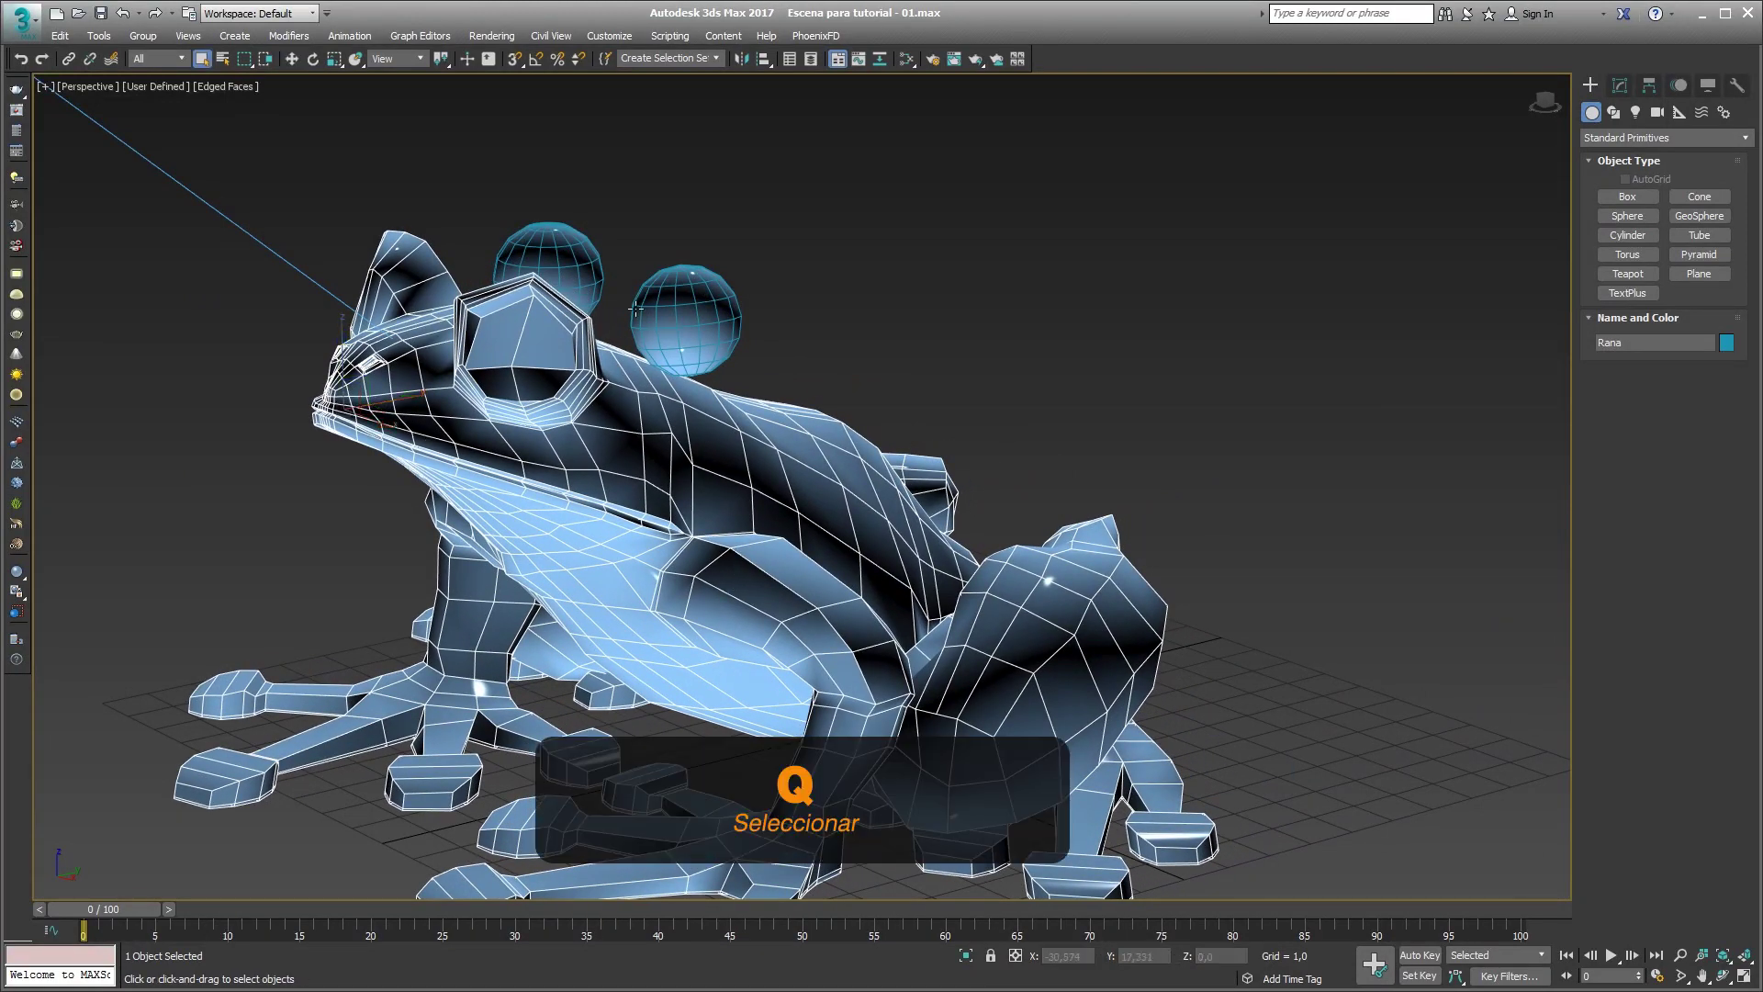
left_click(595, 268)
left_click(690, 315)
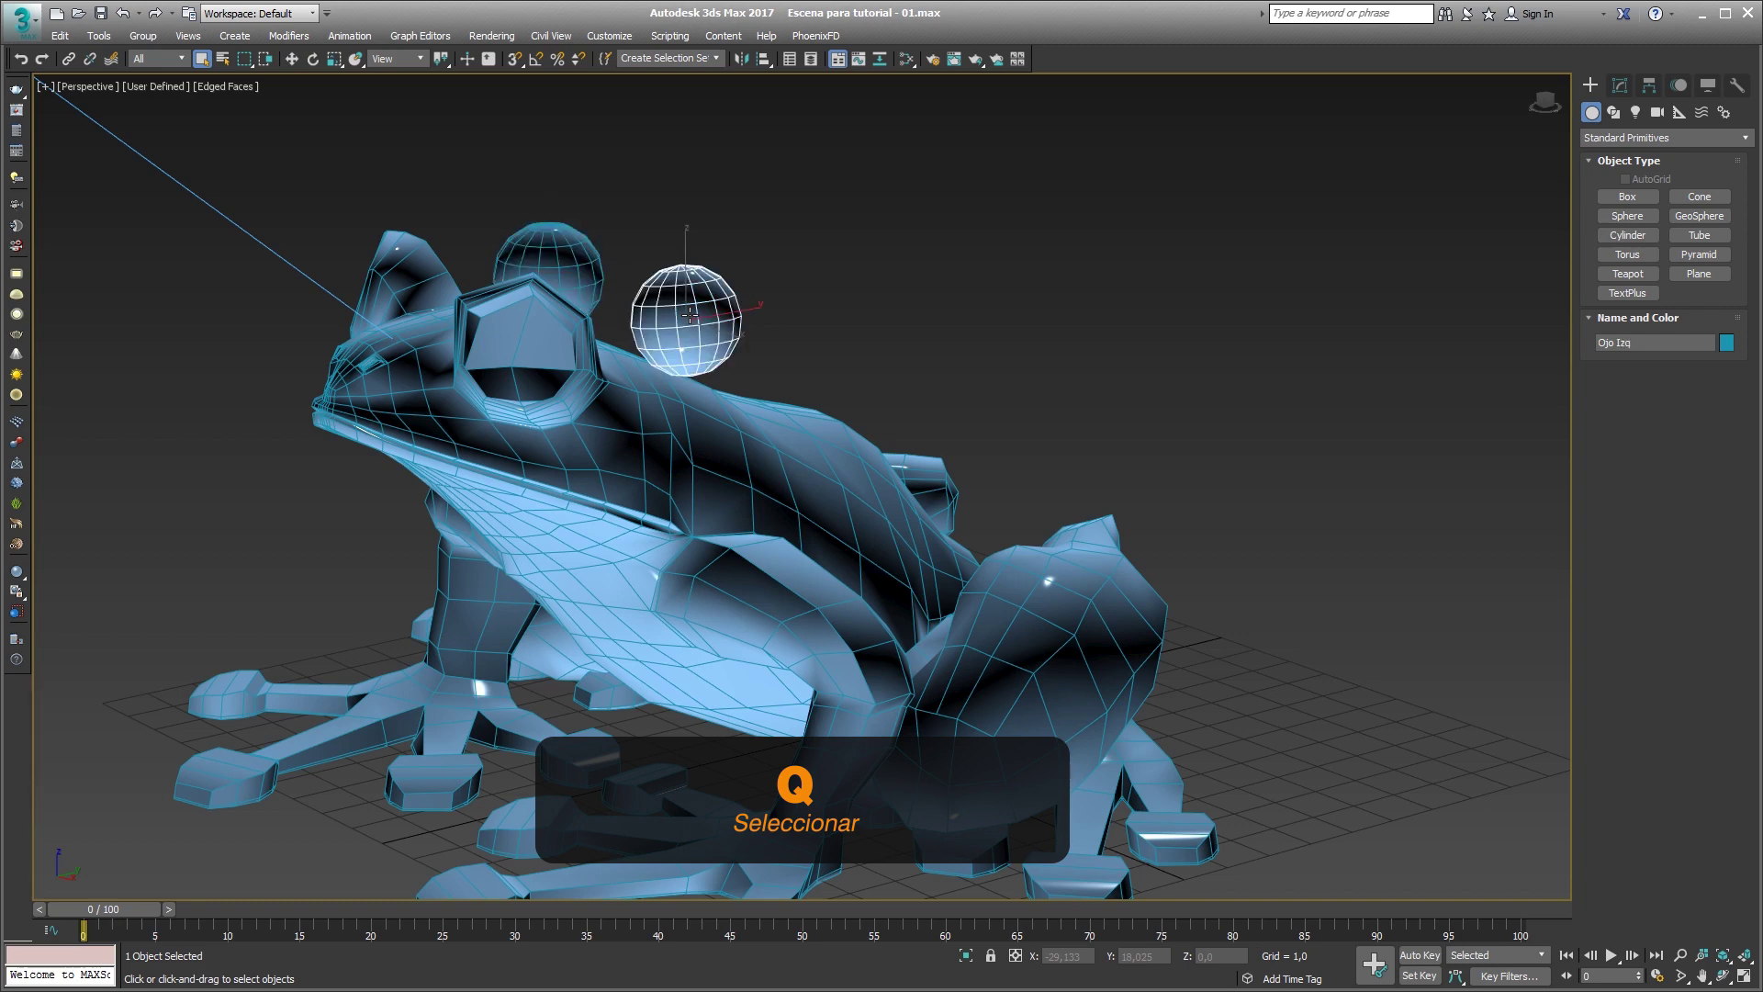
left_click(768, 429)
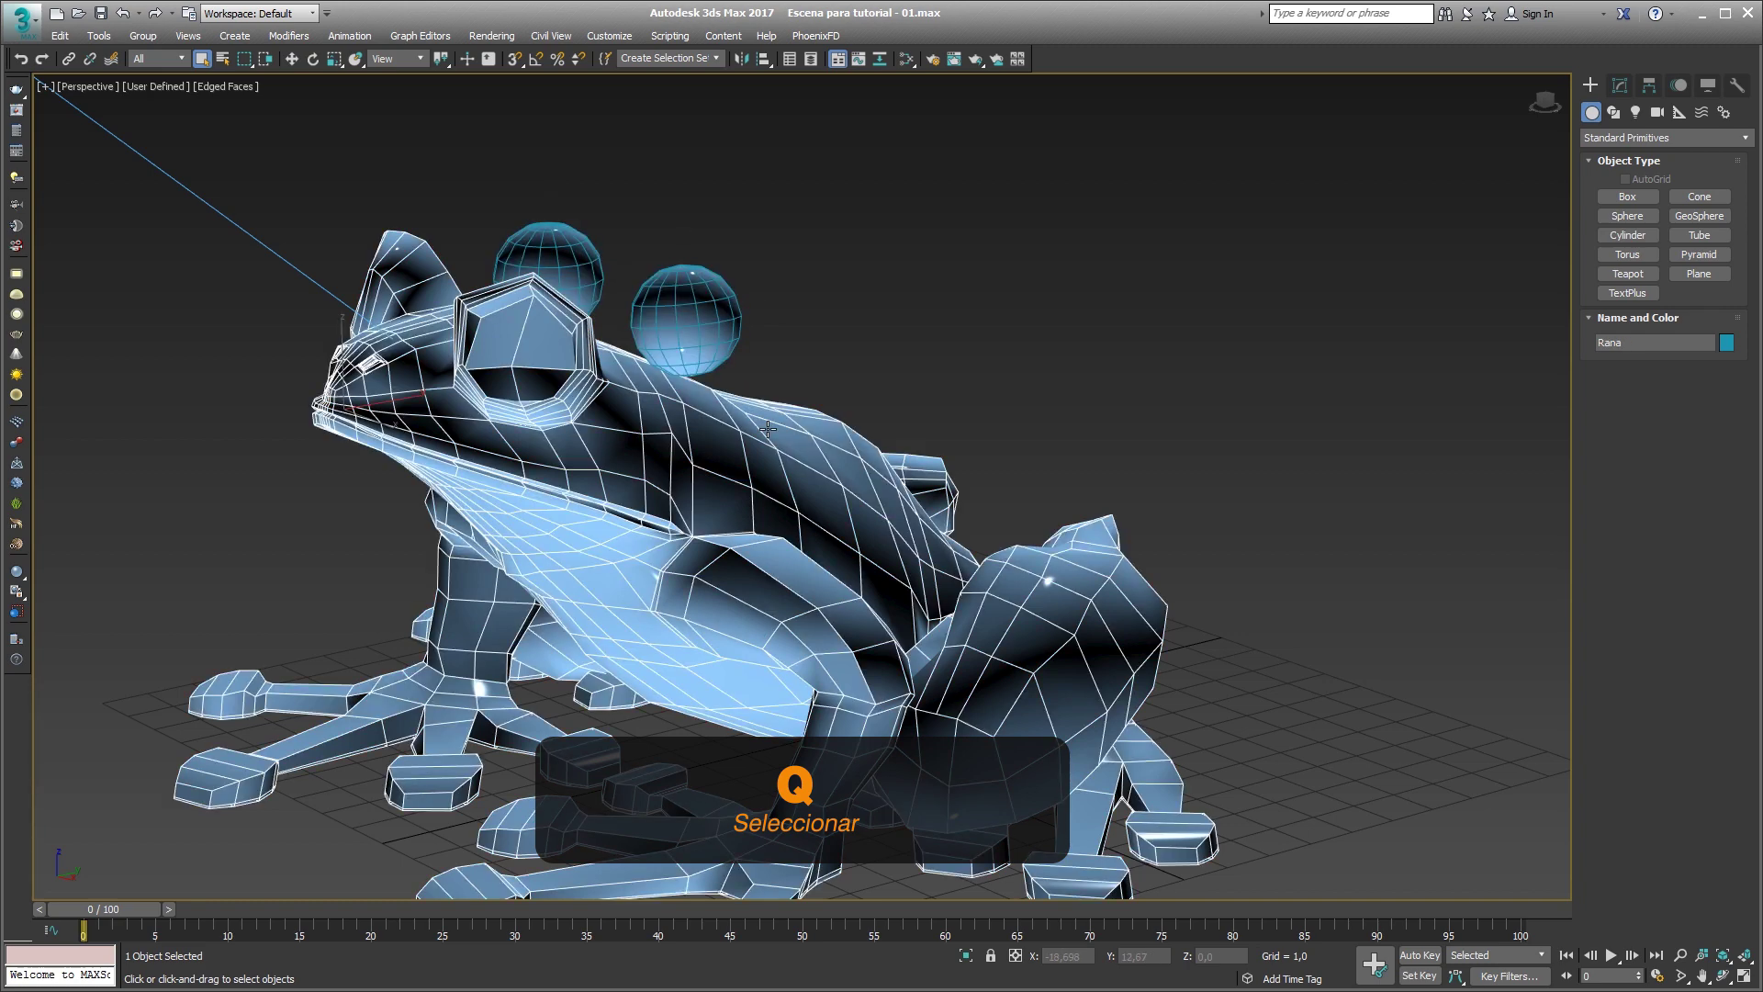
Browse the selection region shapes, then bring up Transform Type-In with F12.
left_click(251, 66)
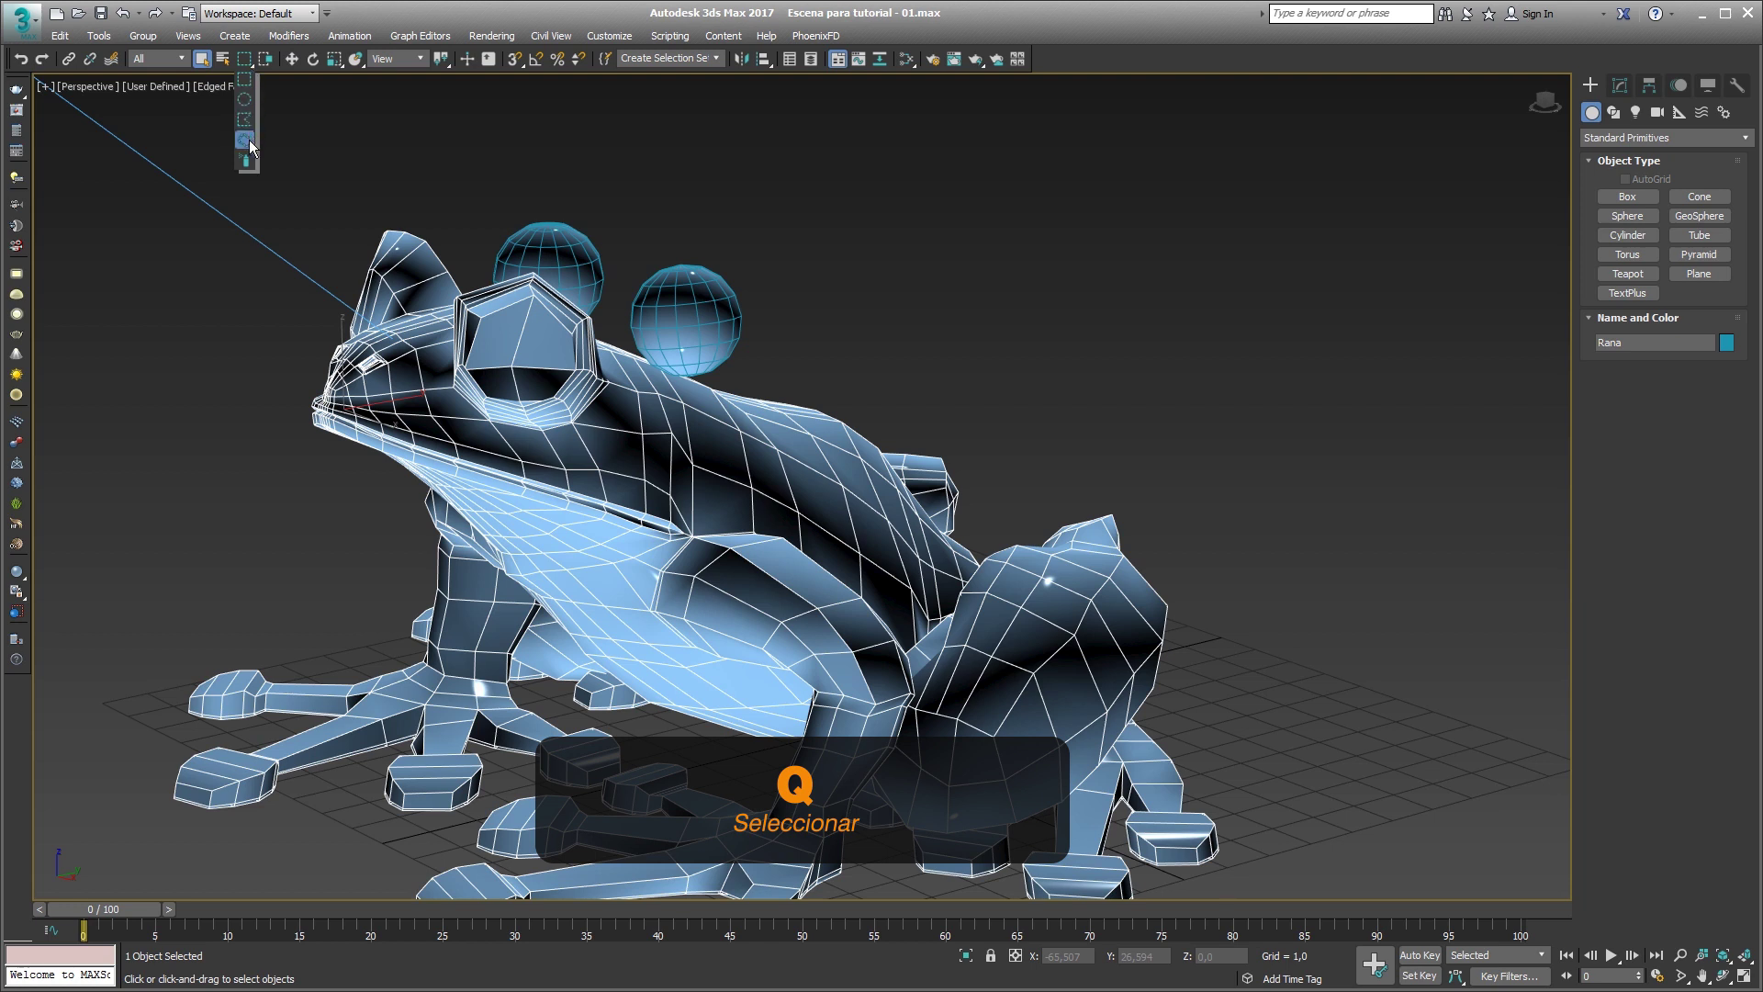
left_click_drag(252, 68, 248, 175)
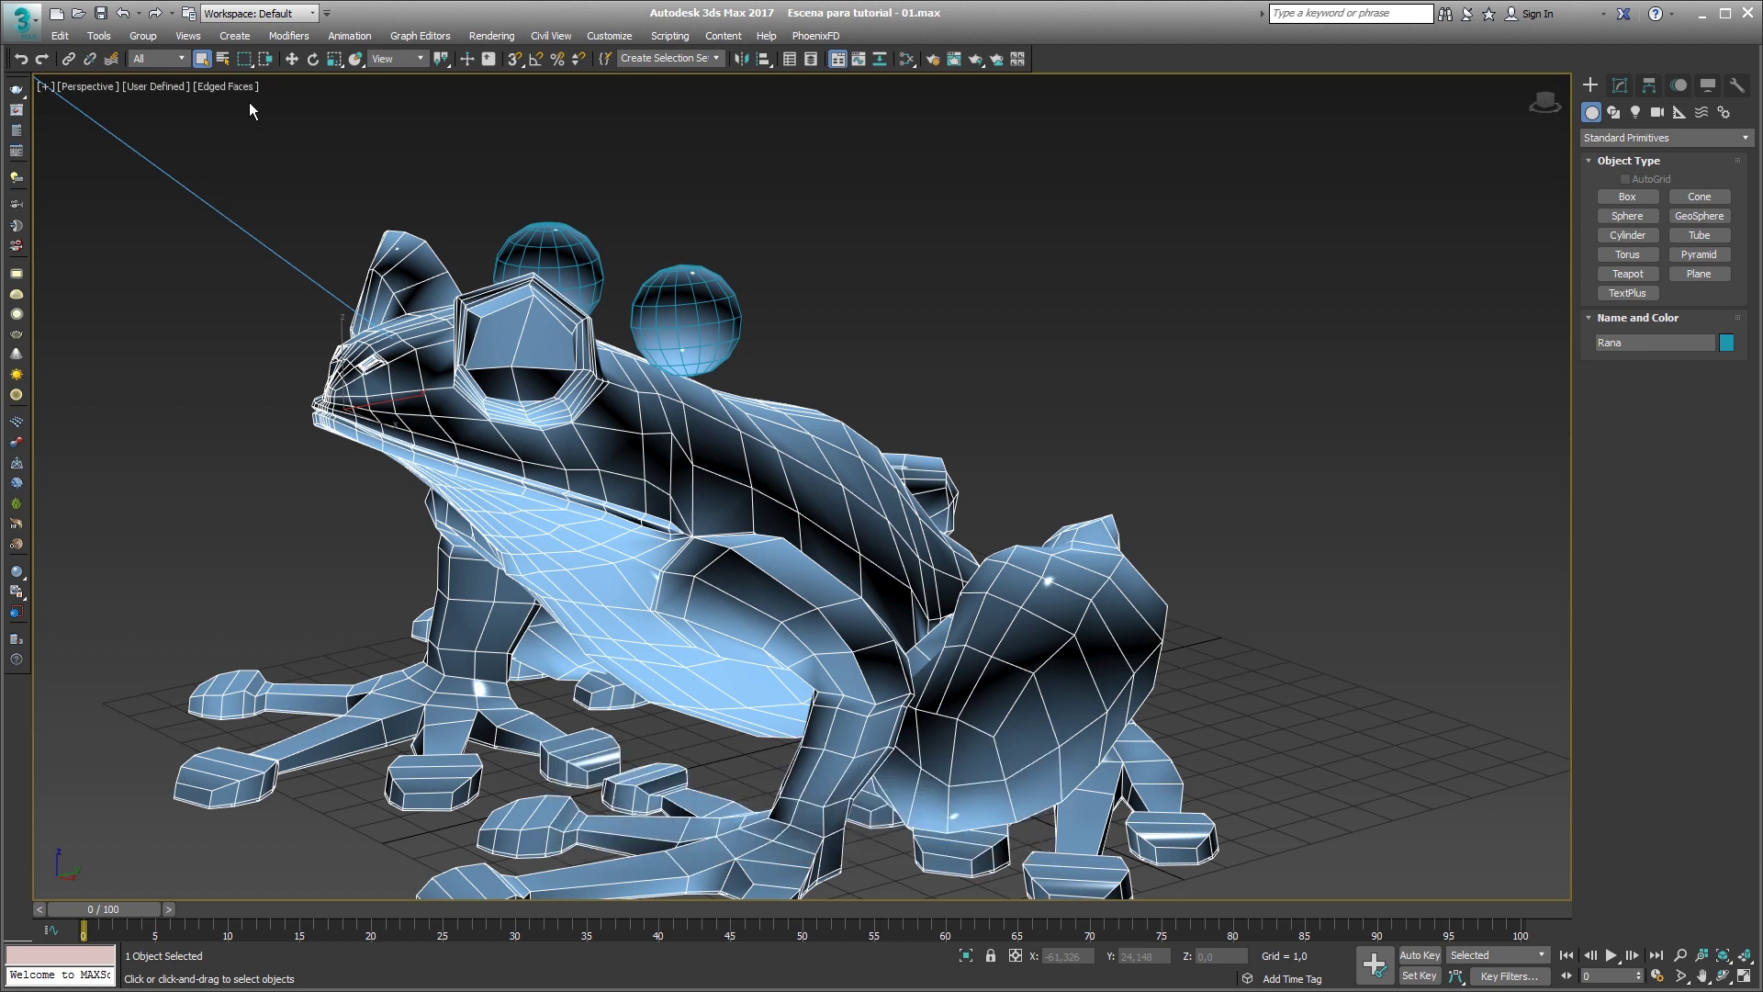
key("F12")
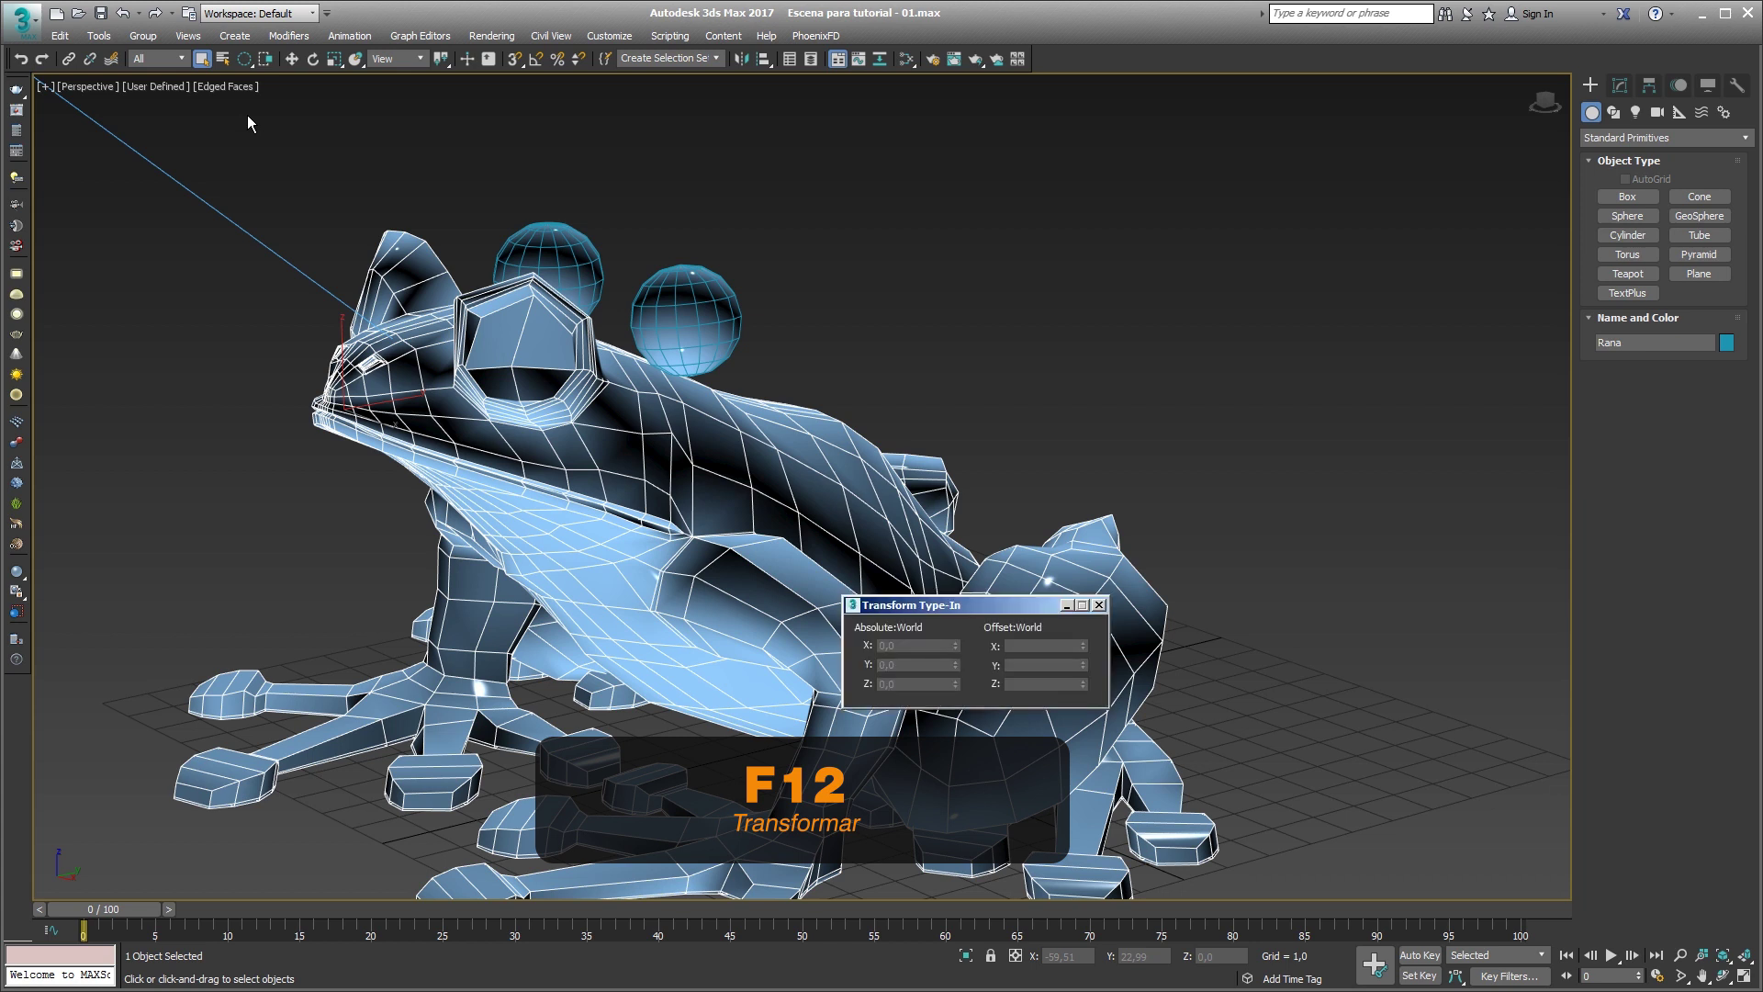
Try the Y scale and Y rotation spinners, restoring scale 3,057 and rotation 0.
key("r")
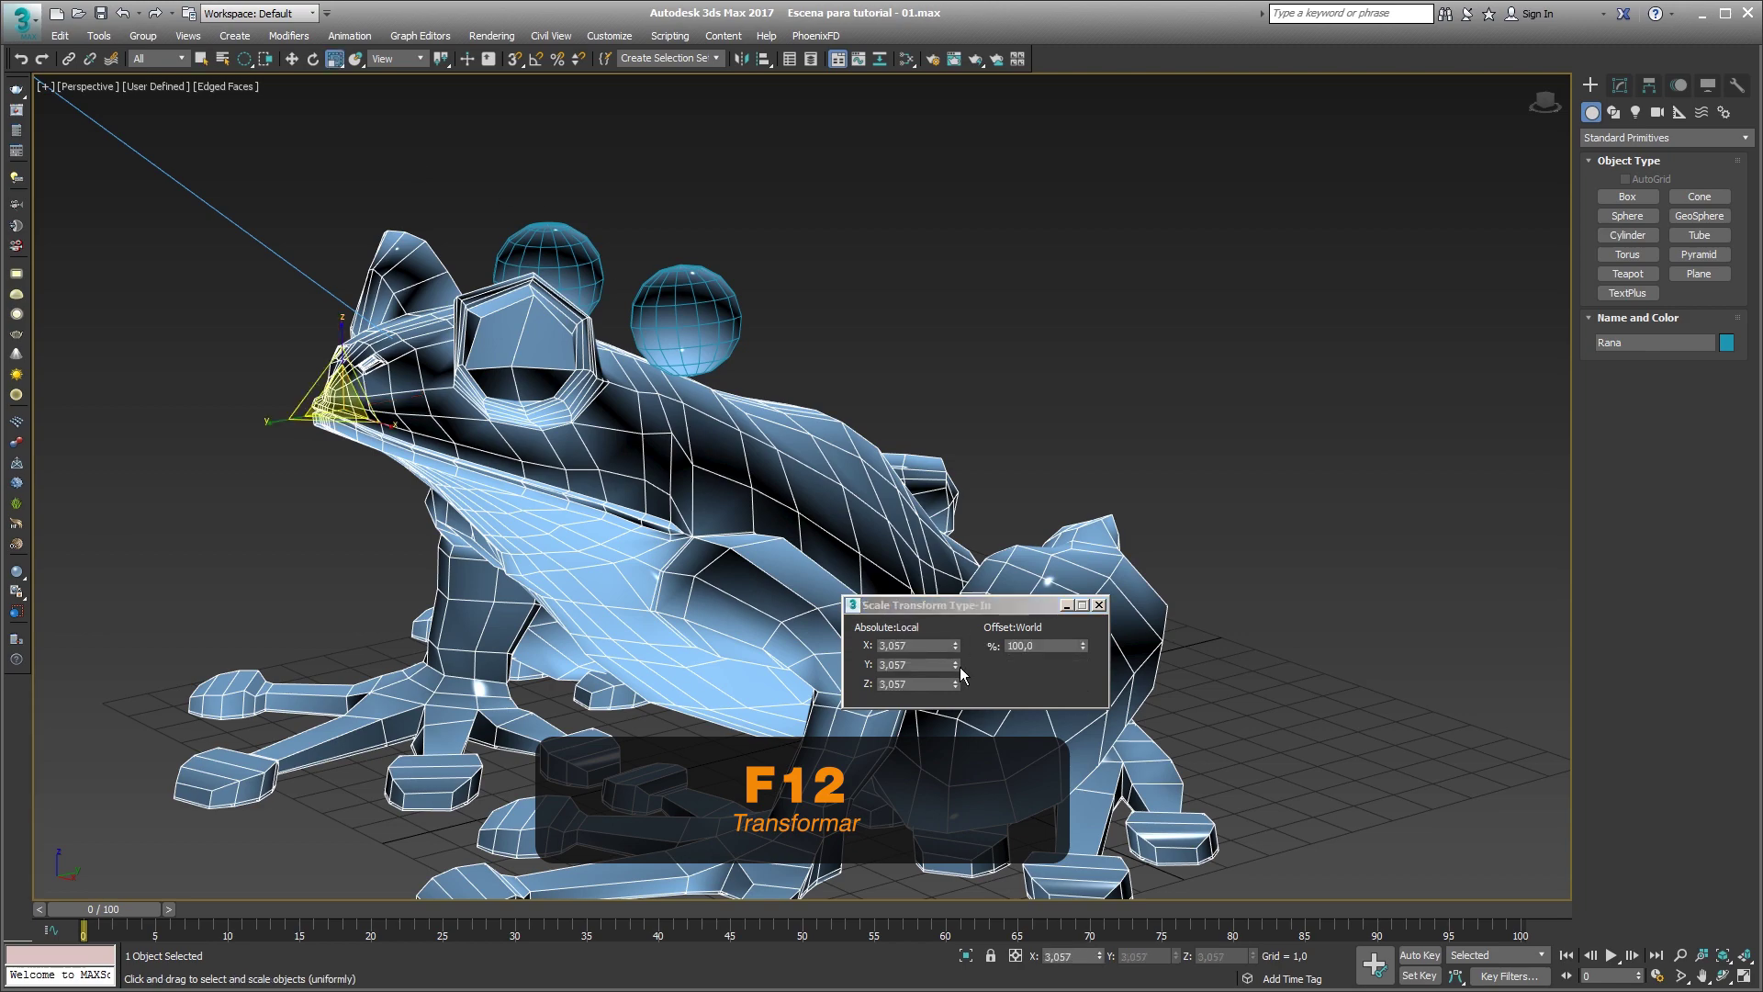
mouse_move(955, 664)
left_mouse_down()
mouse_move(958, 625)
mouse_move(958, 683)
left_mouse_up()
right_click(960, 684)
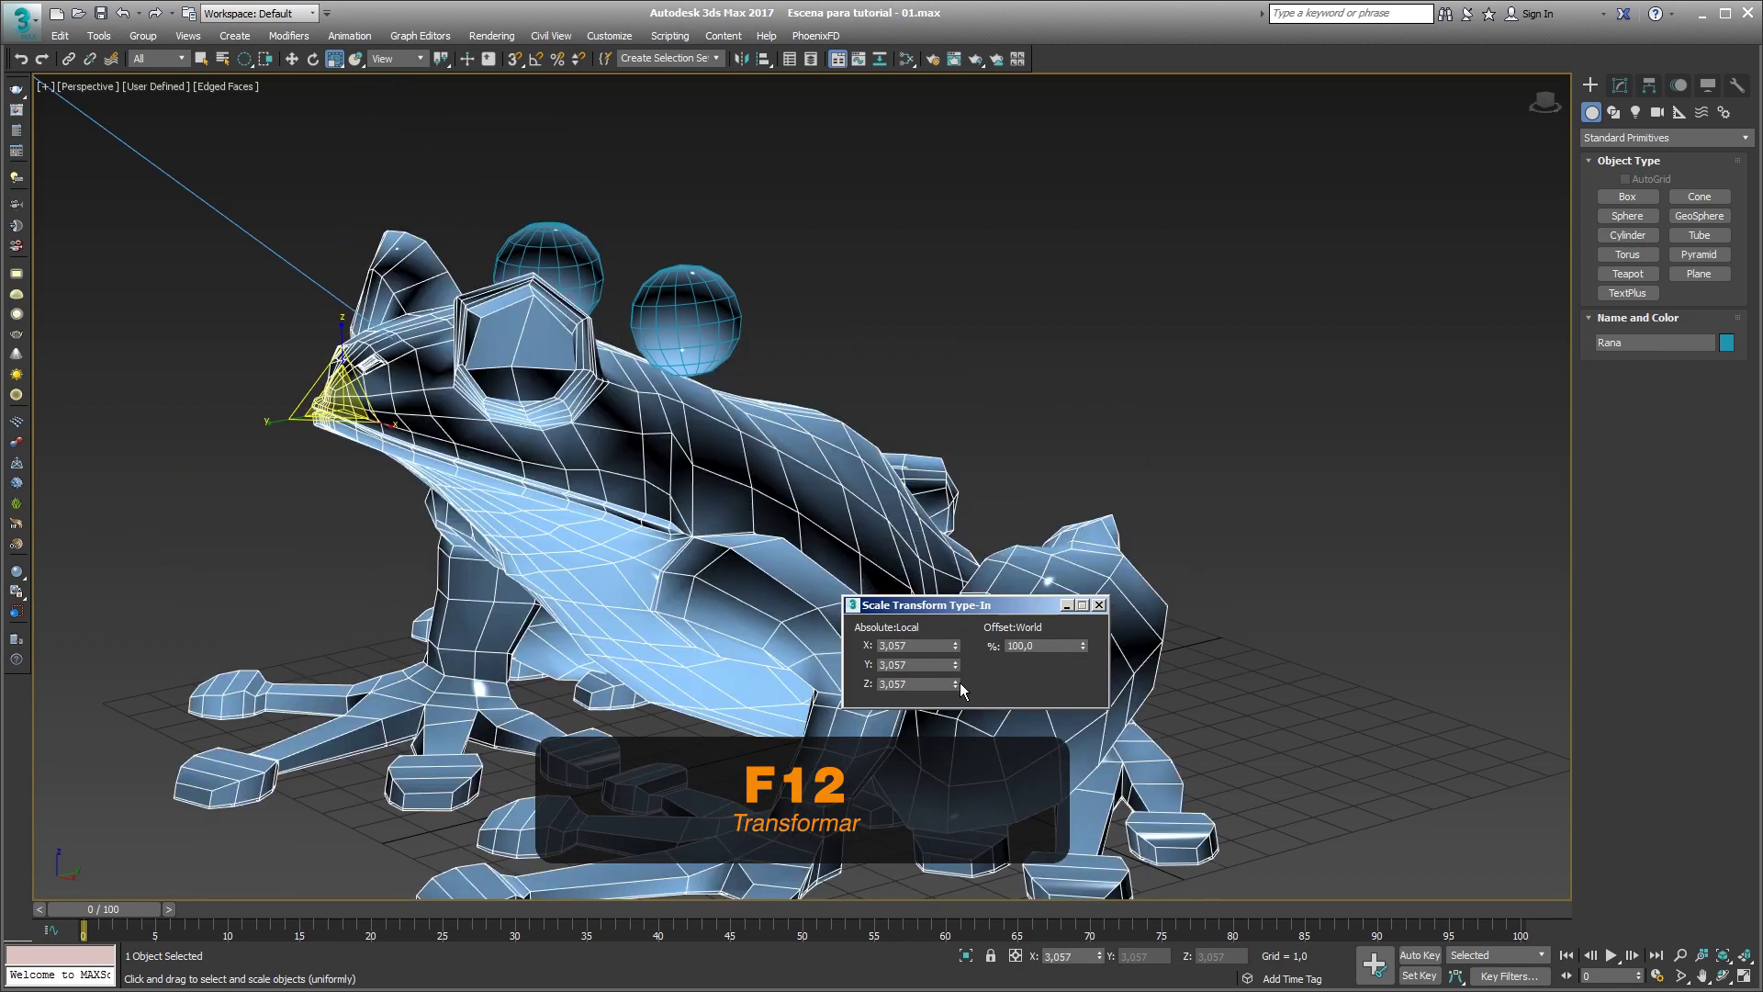
key("e")
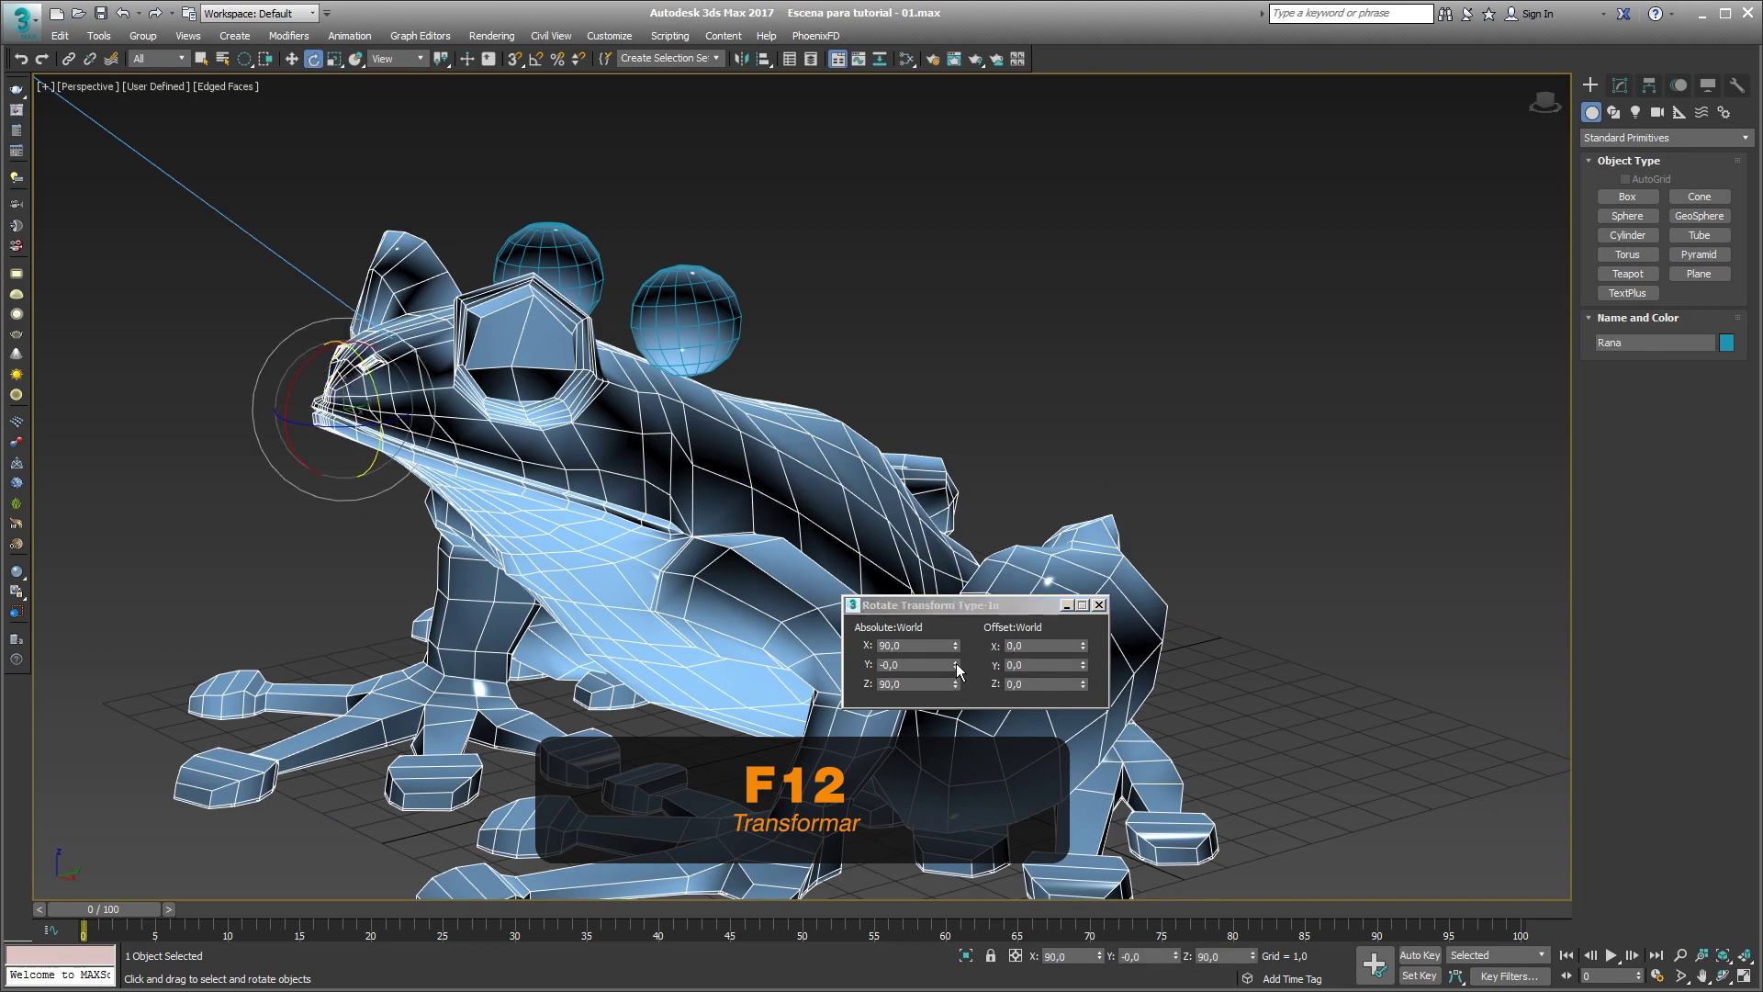
left_click_drag(956, 663, 938, 651)
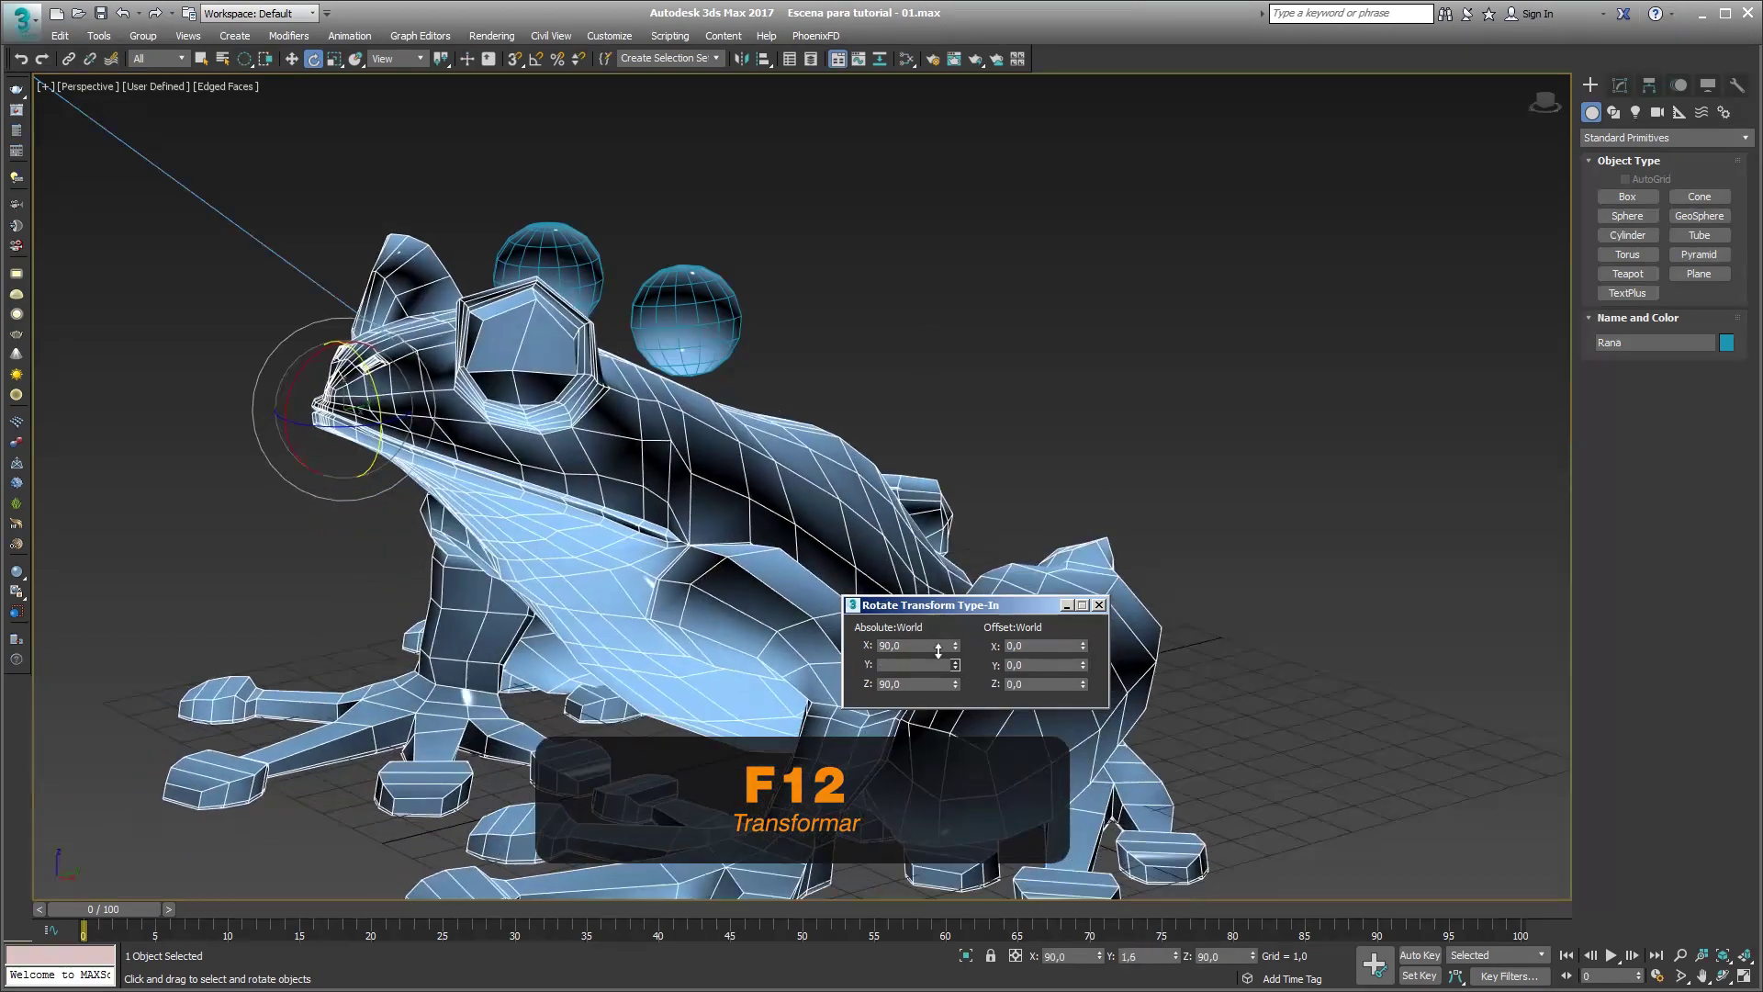
left_click_drag(938, 650, 949, 787)
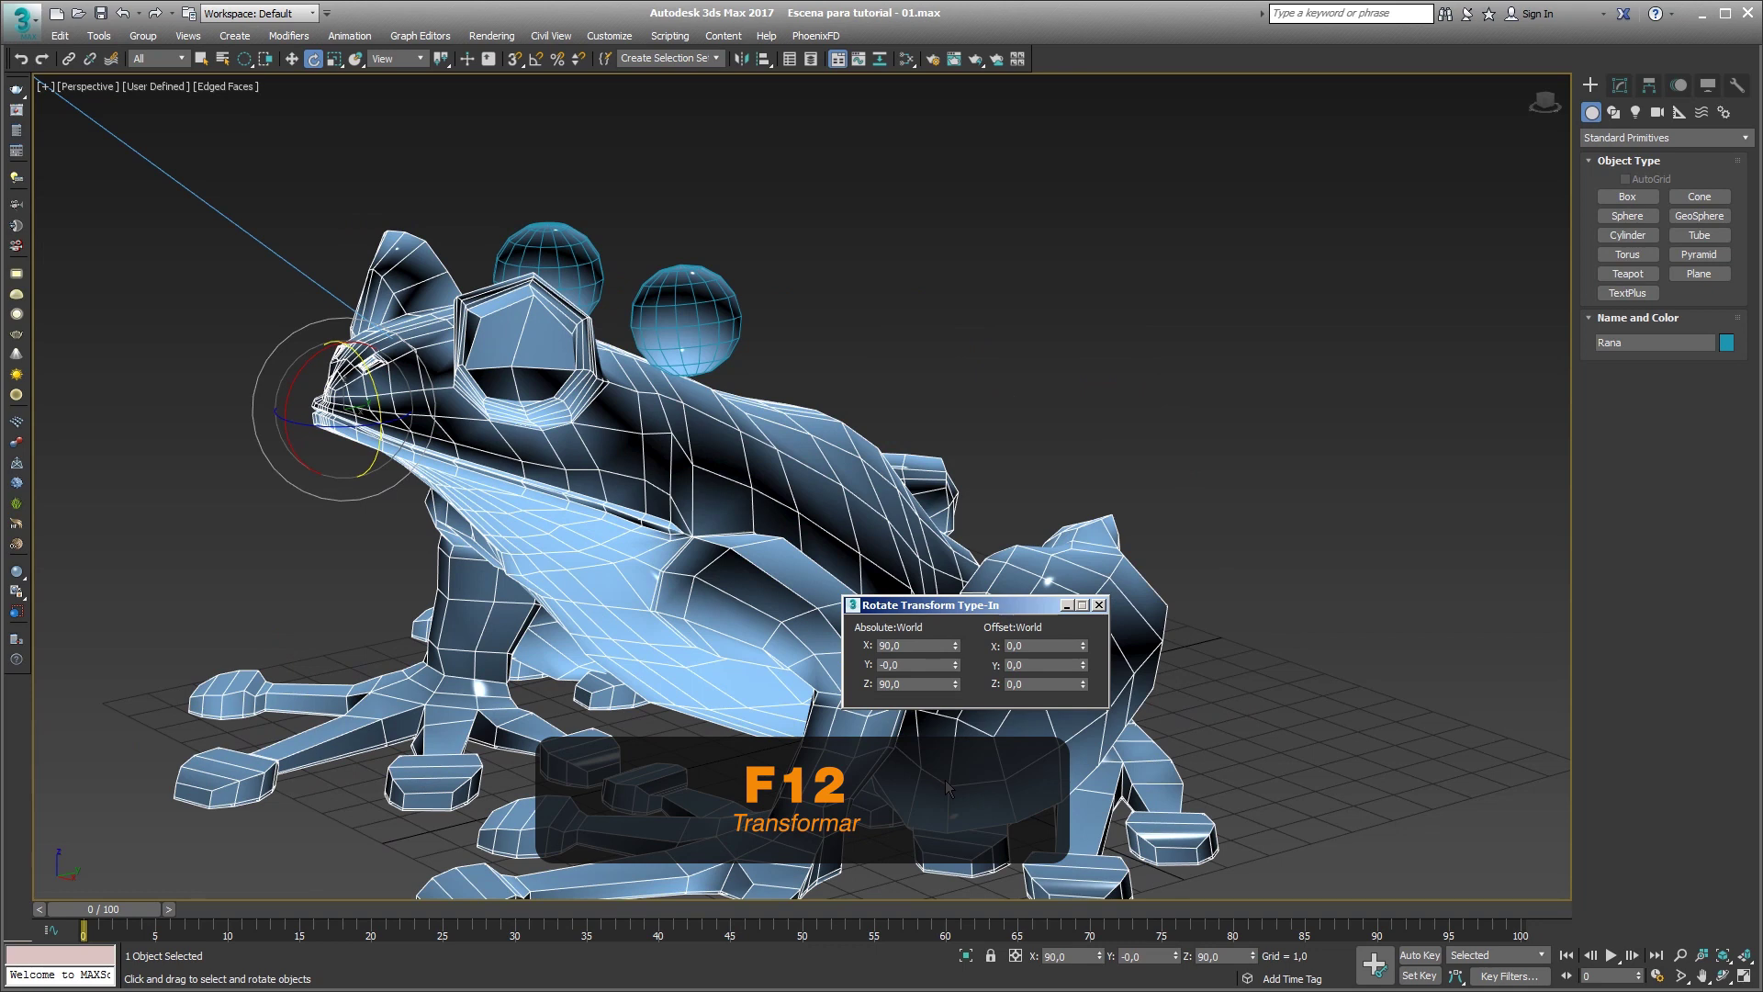
Set the Rana body's Y position to -7,019 and close Transform Type-In.
key("w")
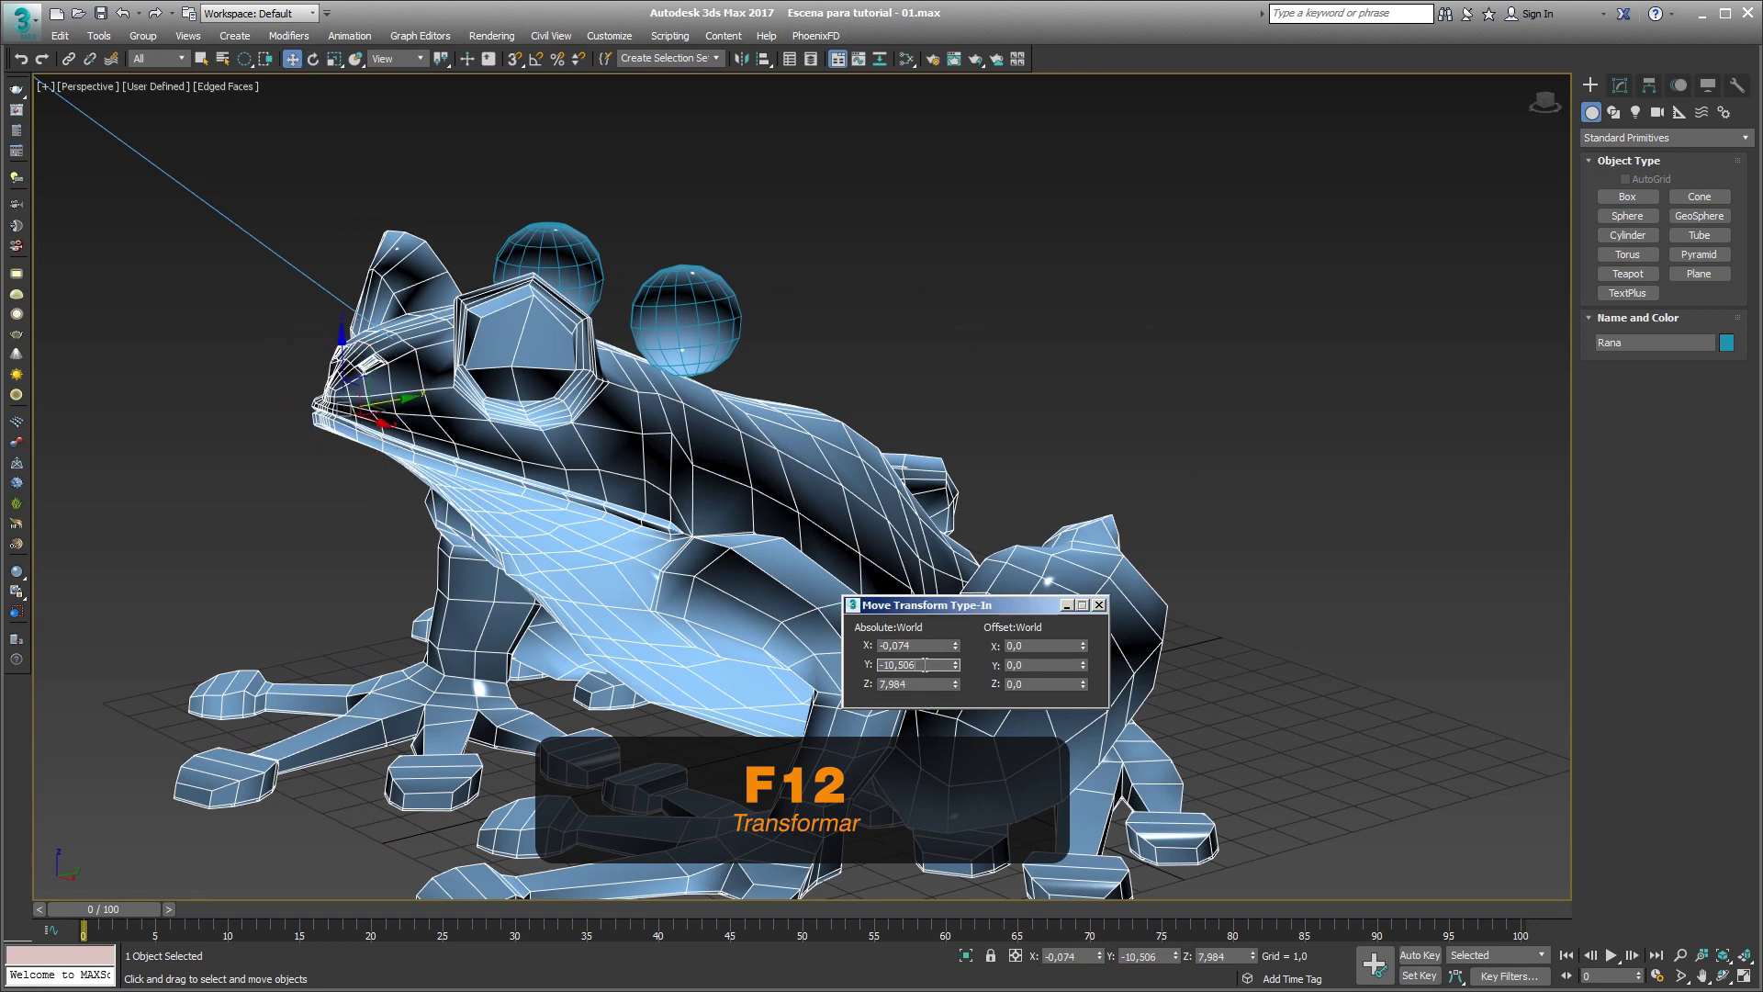
left_click_drag(924, 664, 885, 664)
type("-7,019")
key("Return")
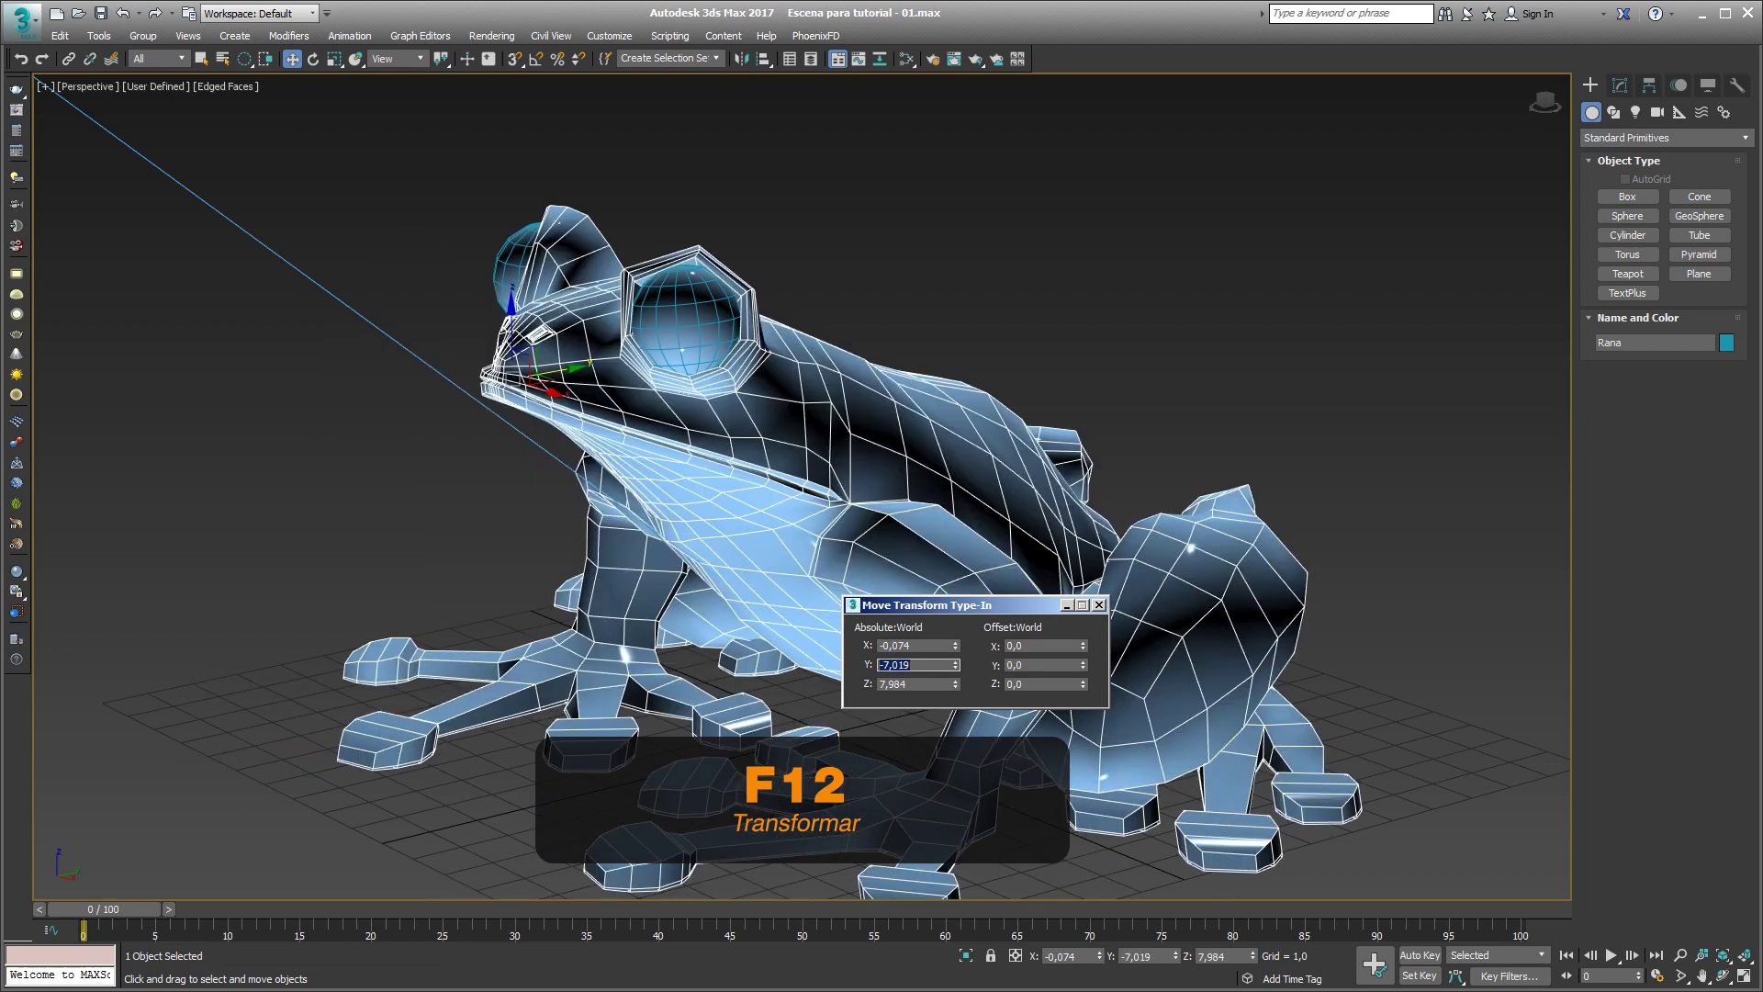
left_click(1101, 605)
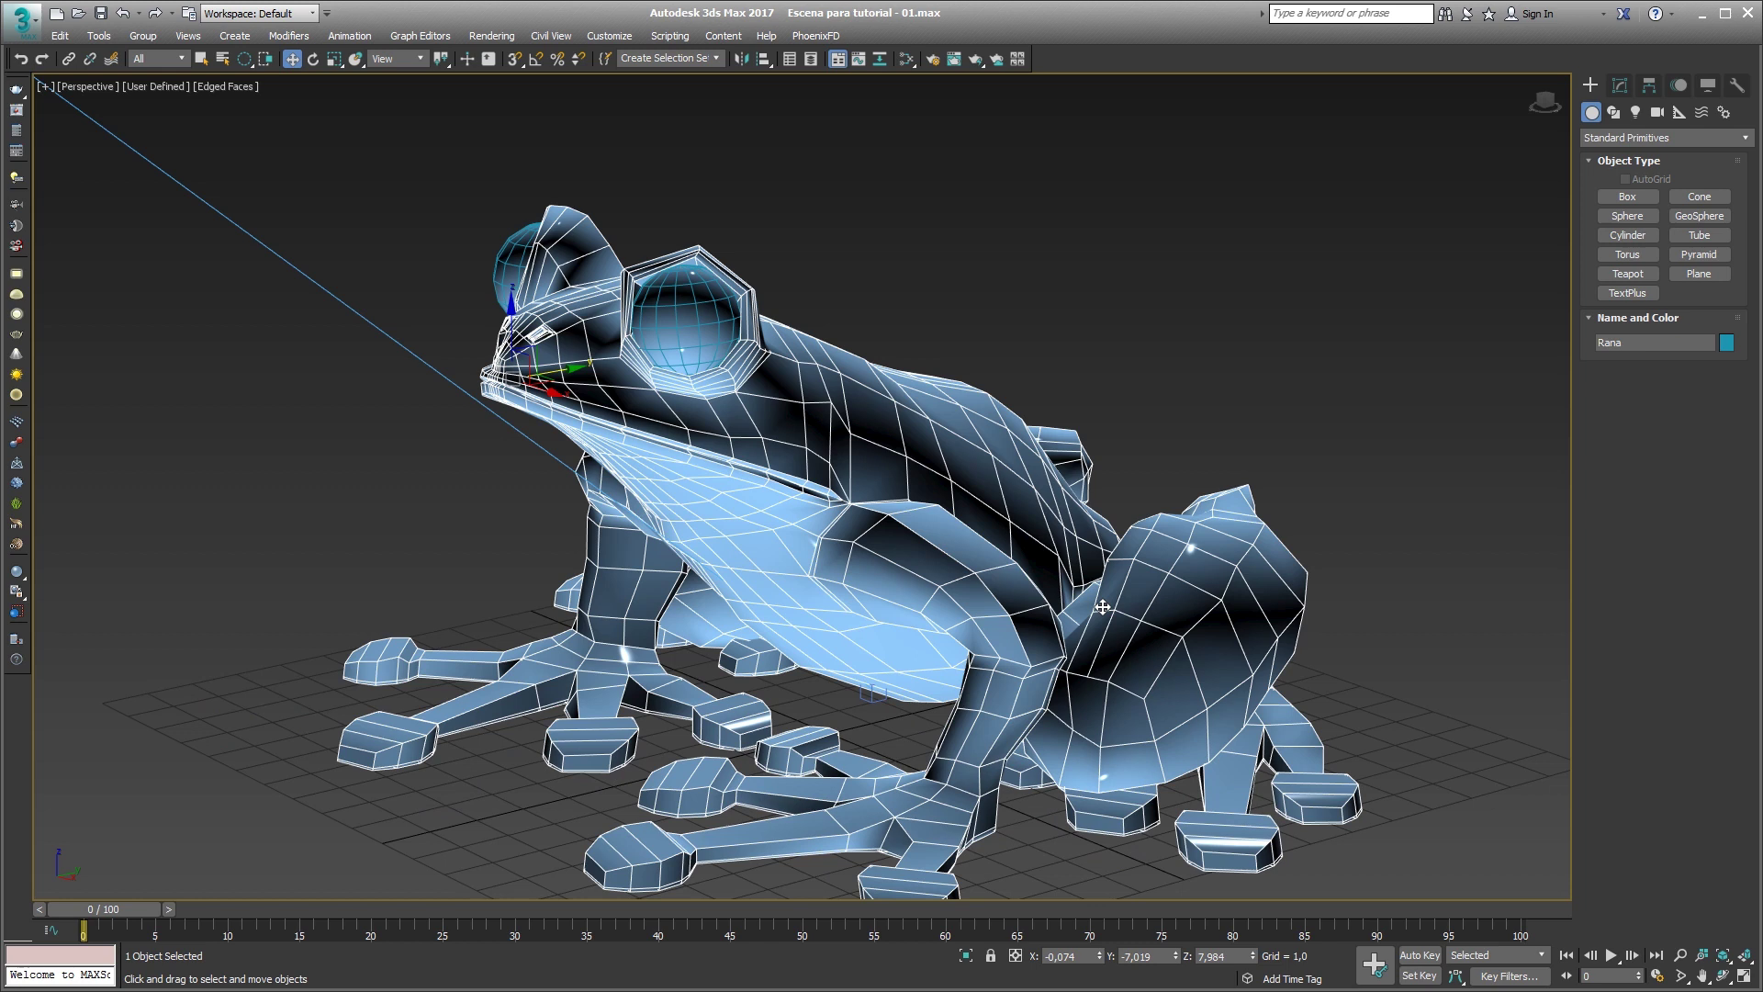
key("h")
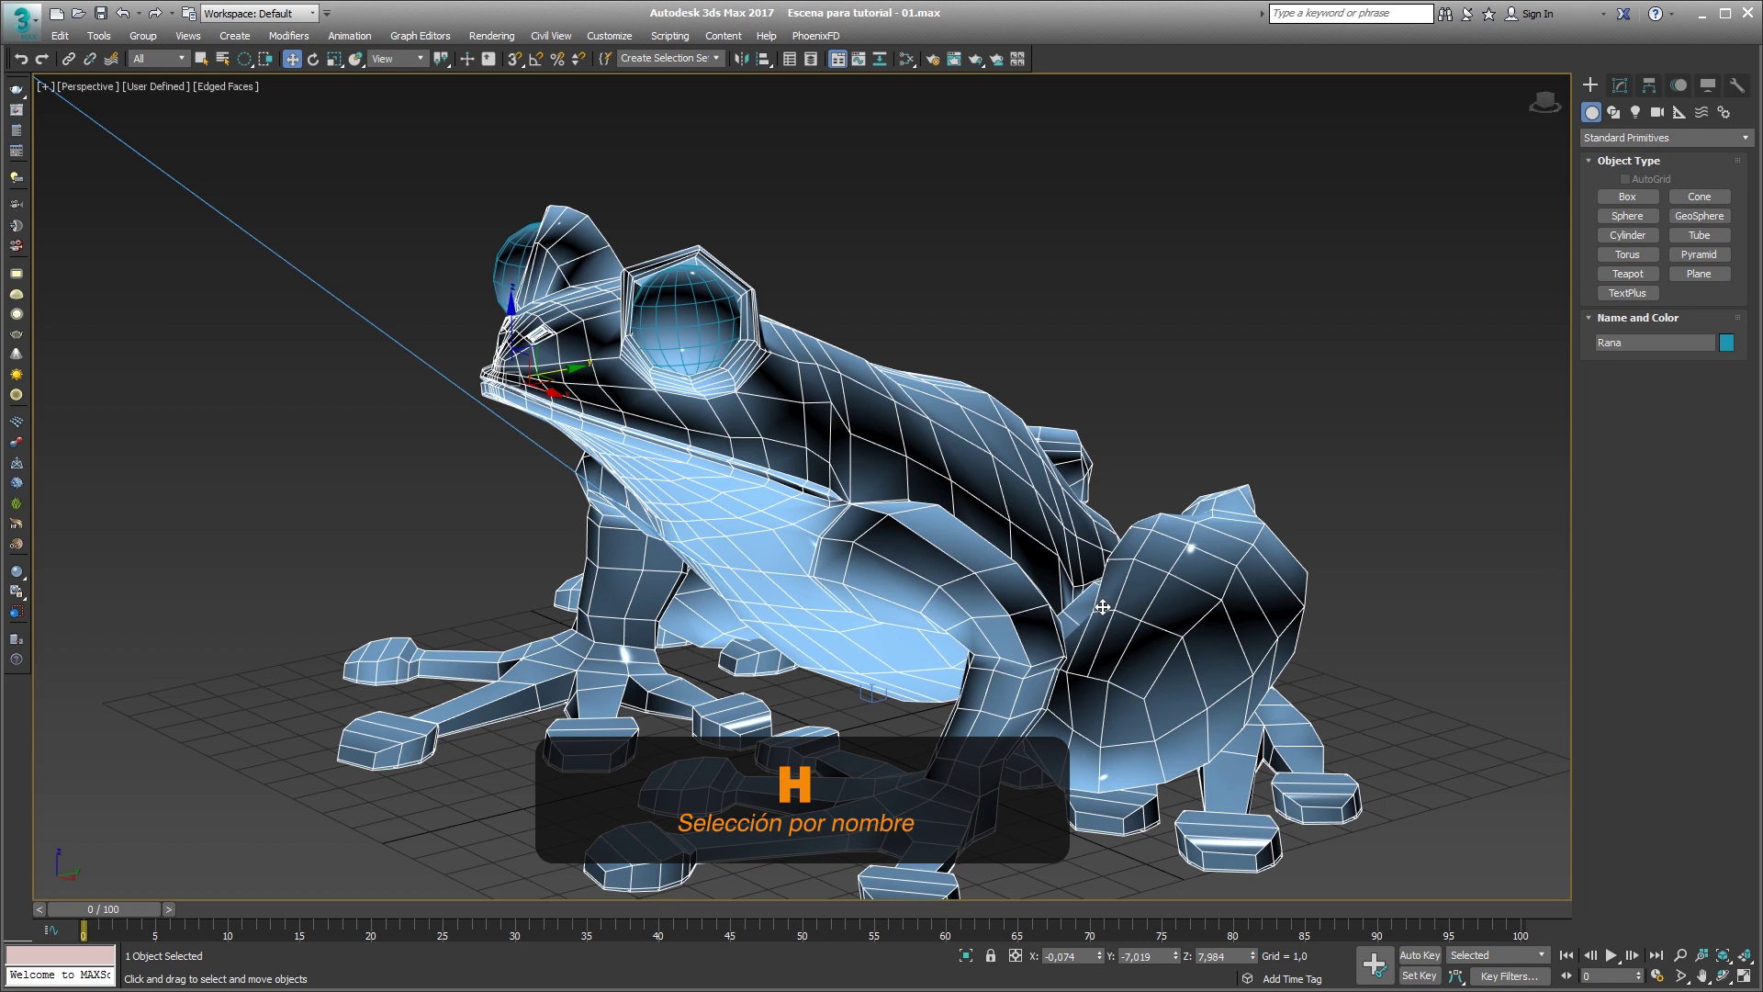
Pick Ojo Der, then keep only Ojo Izq selected in Select From Scene and confirm.
key("h")
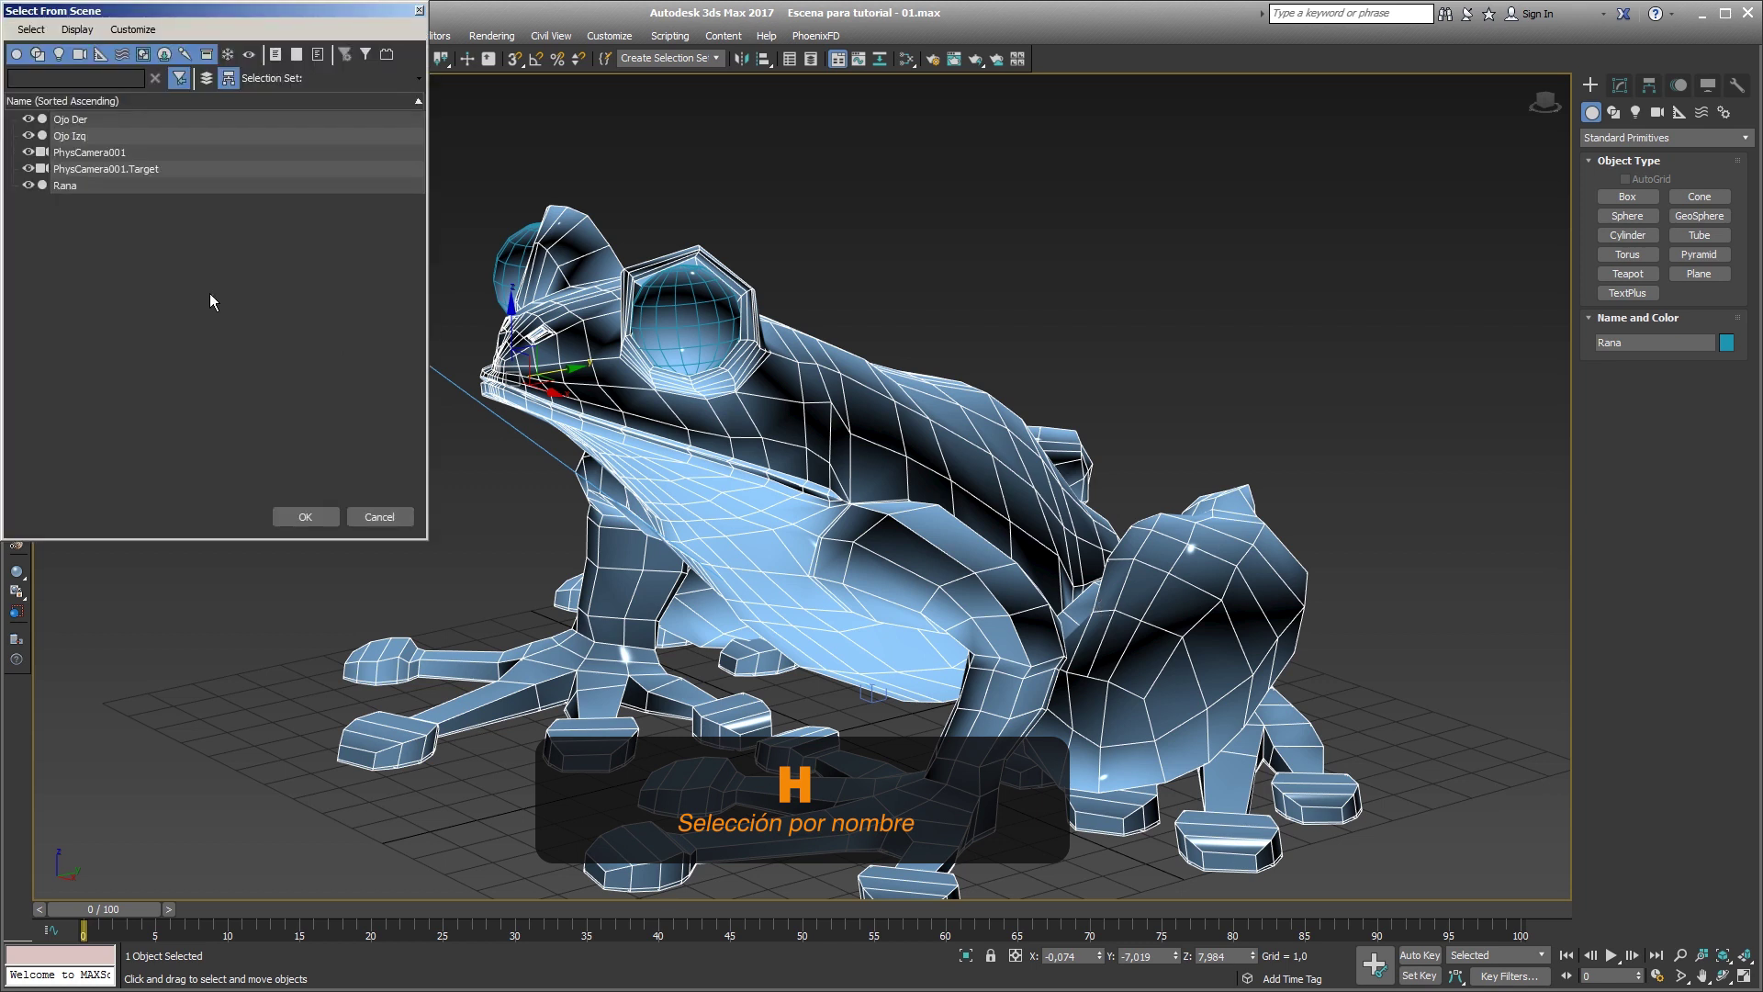
left_click(113, 122)
left_click(112, 138, "ctrl")
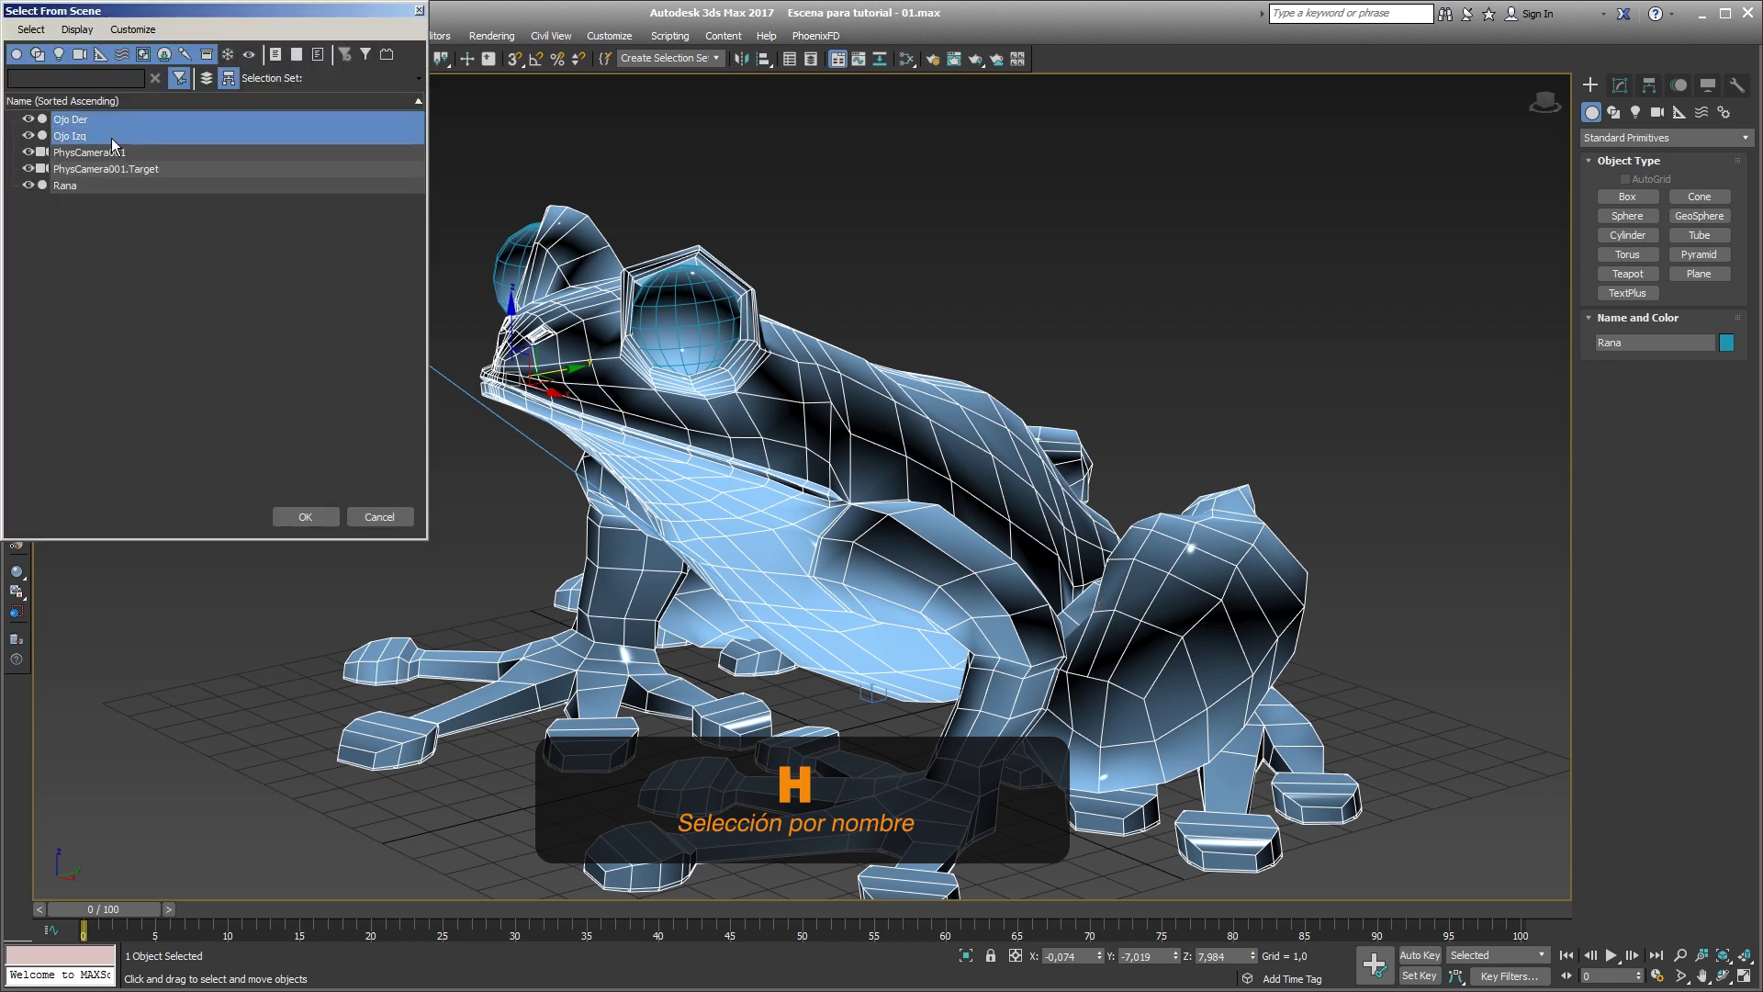
left_click(114, 138)
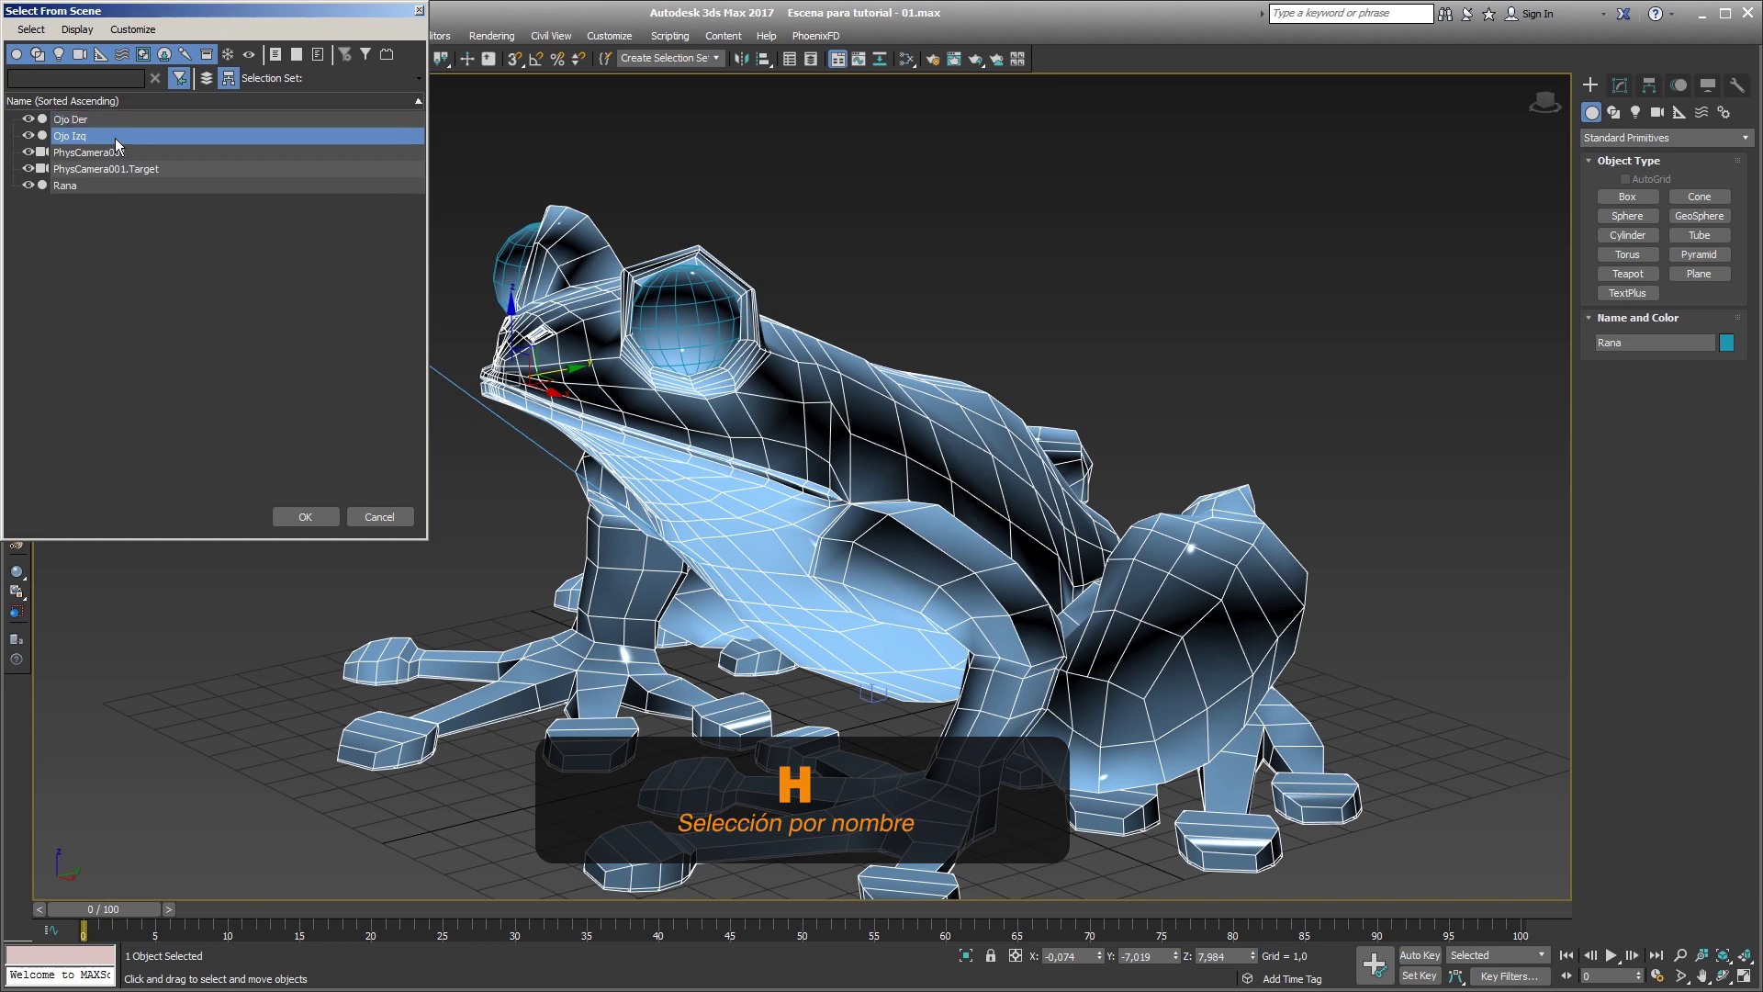
left_click(322, 520)
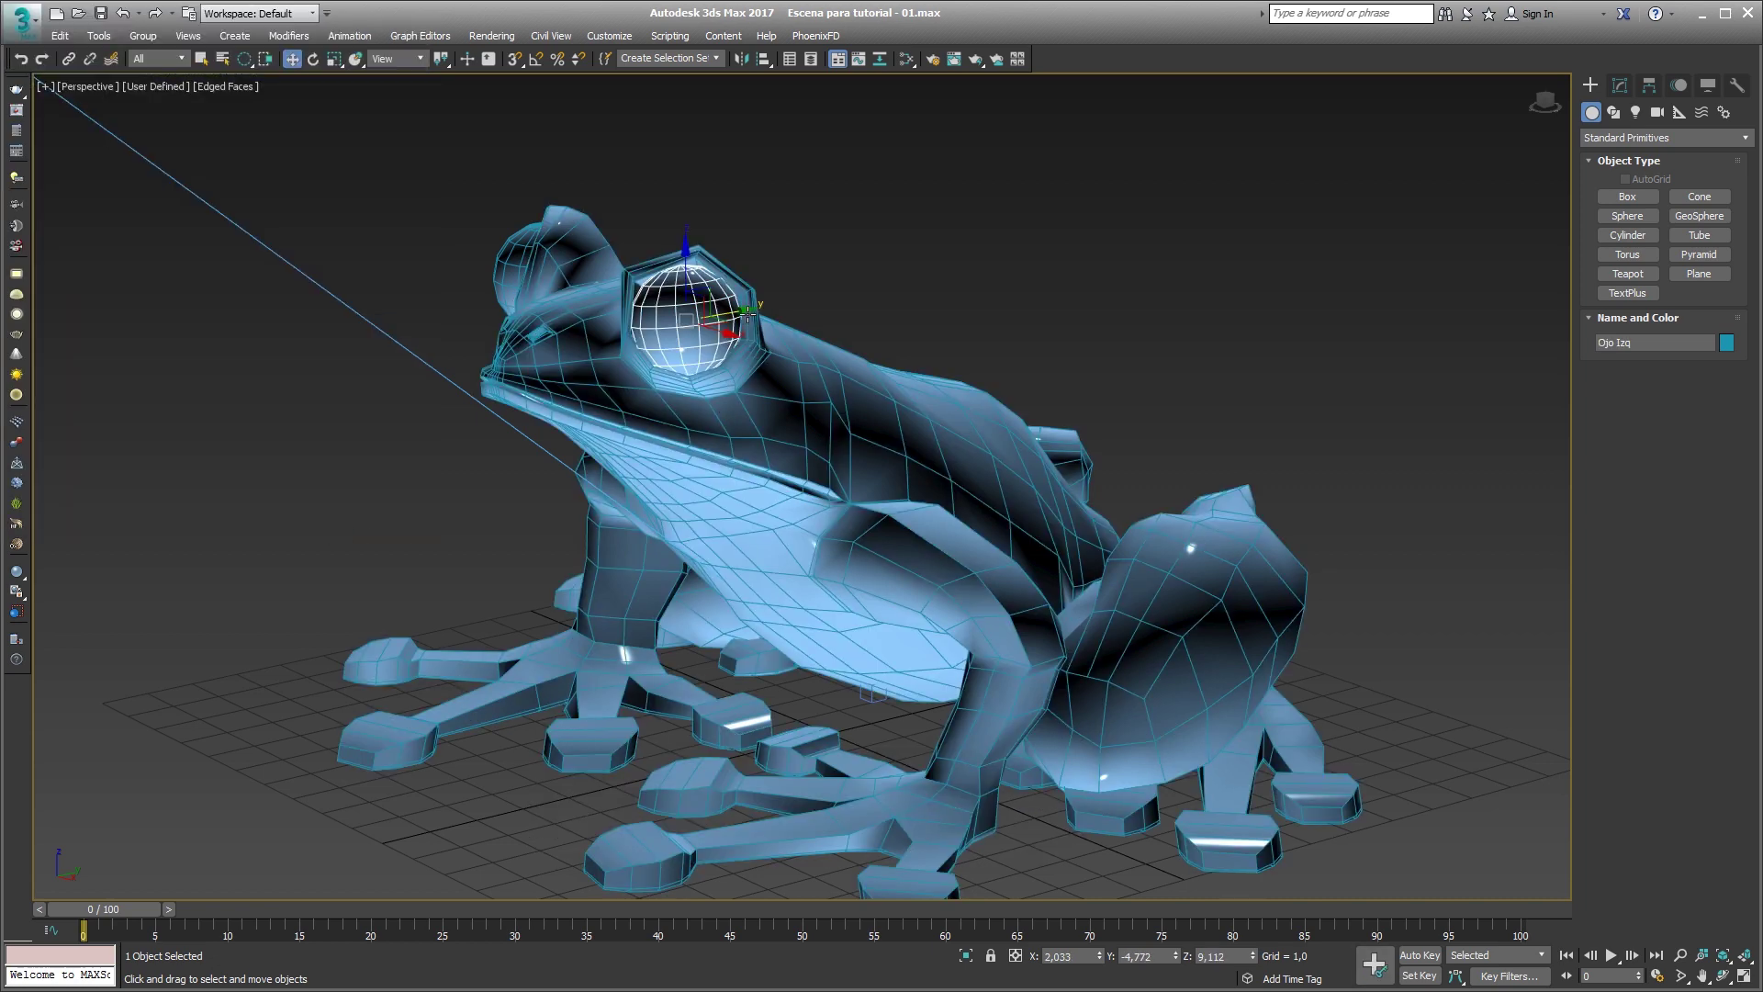
Pull the left eye Ojo Izq out, then align its Y position to Ojo Der.
left_click_drag(748, 315, 1113, 291)
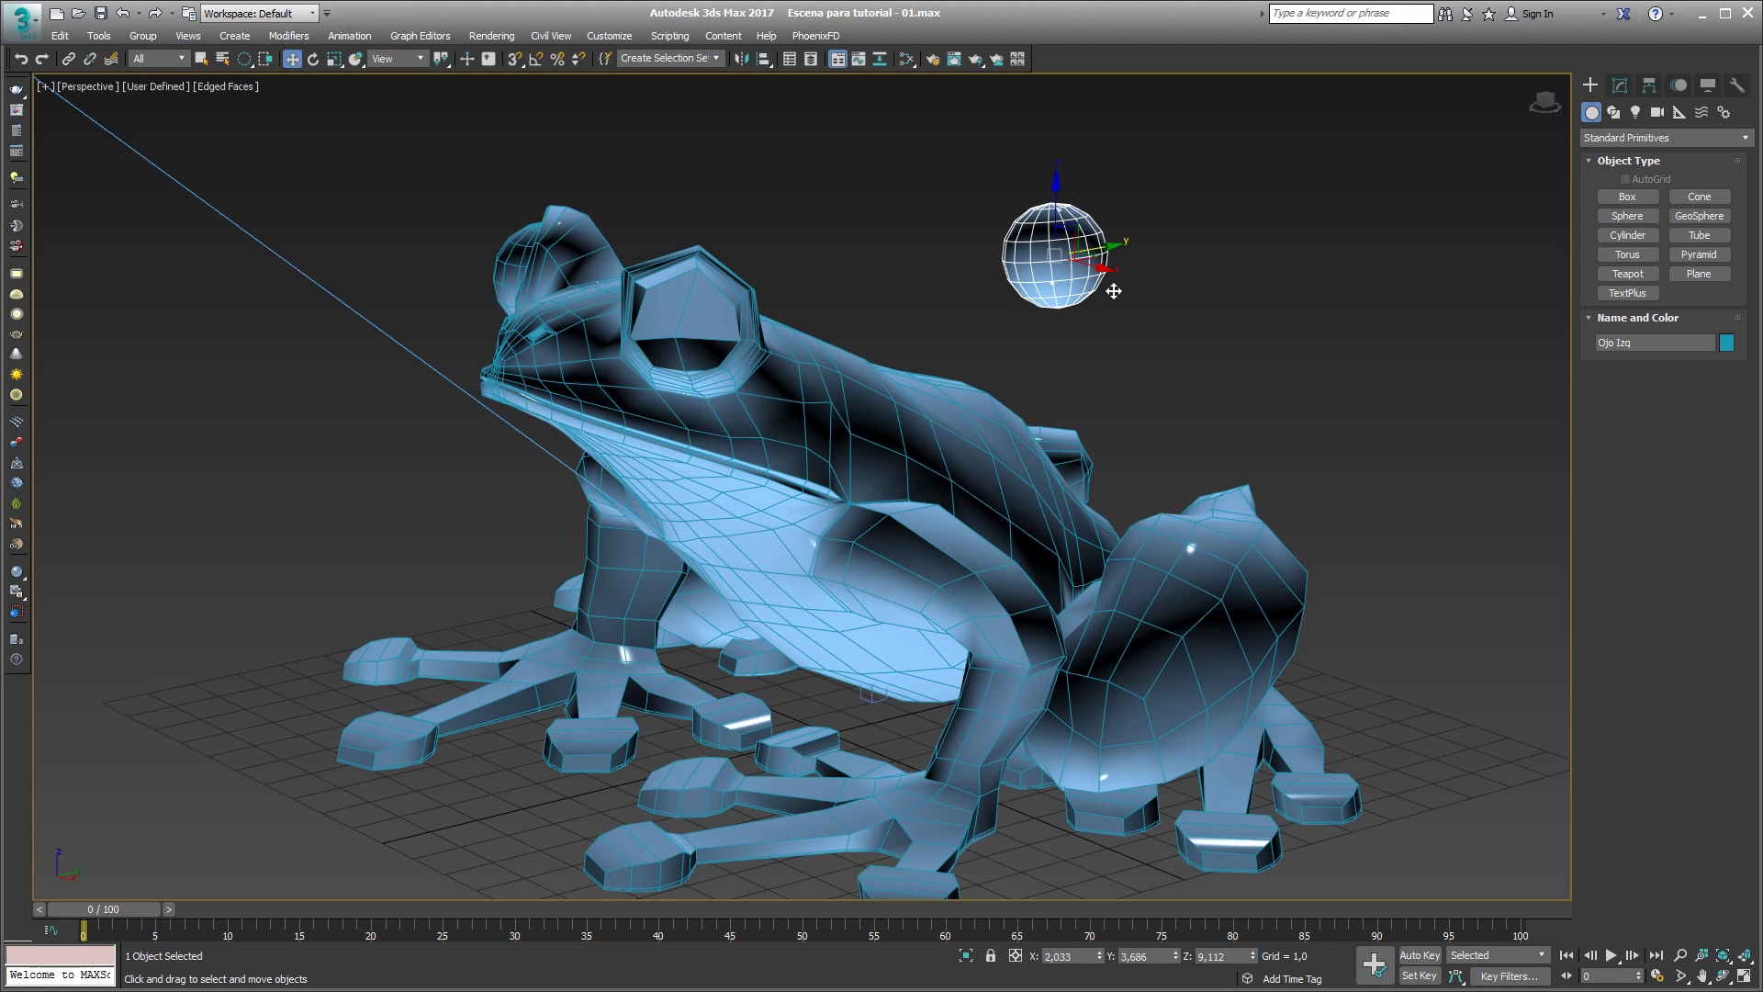
key("alt+a")
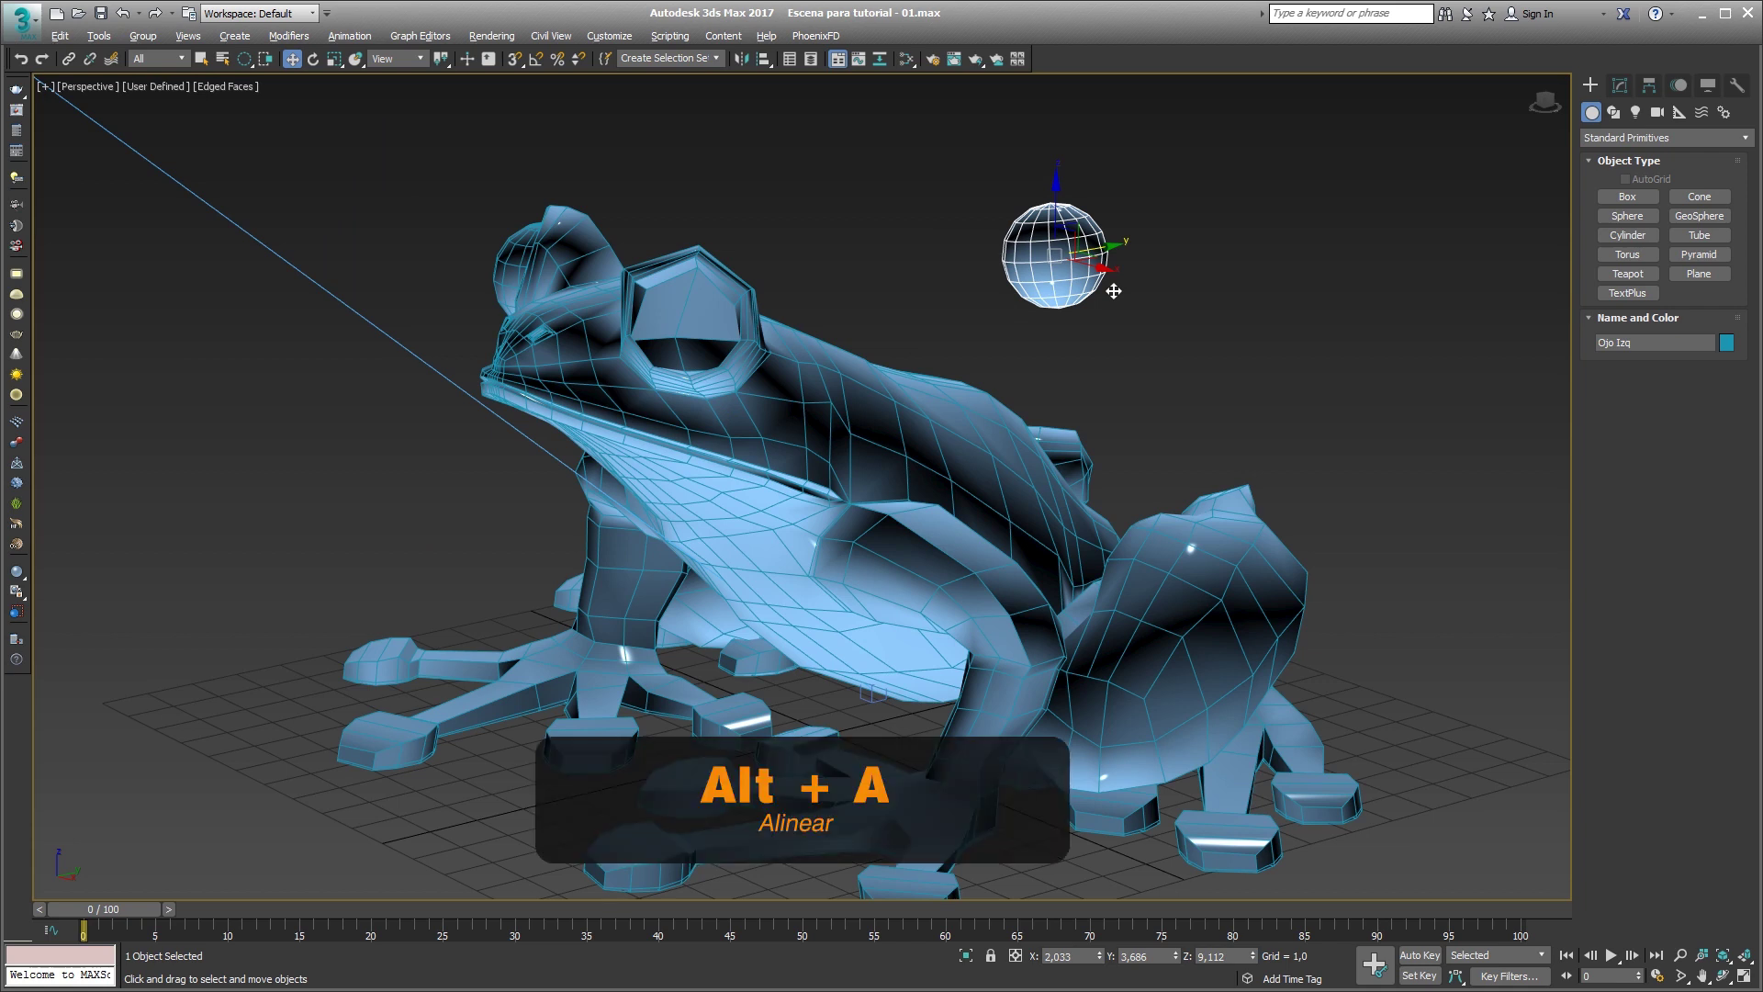
key("alt+a")
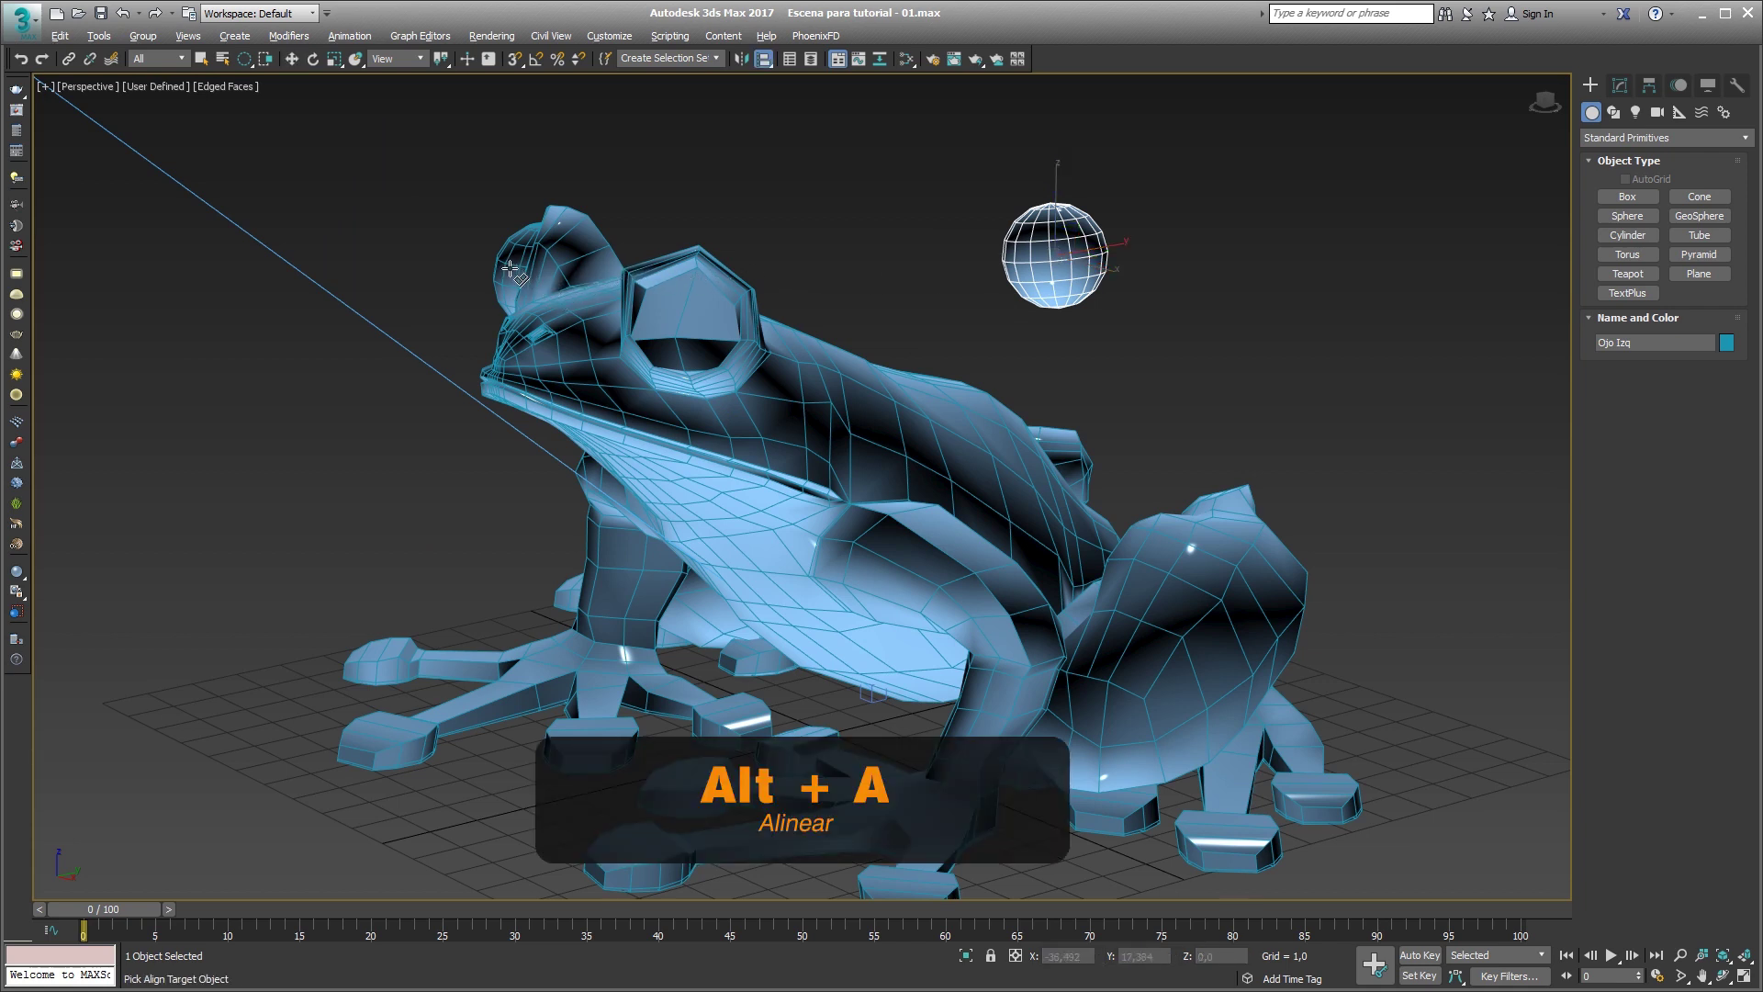
left_click(510, 268)
left_click(1302, 222)
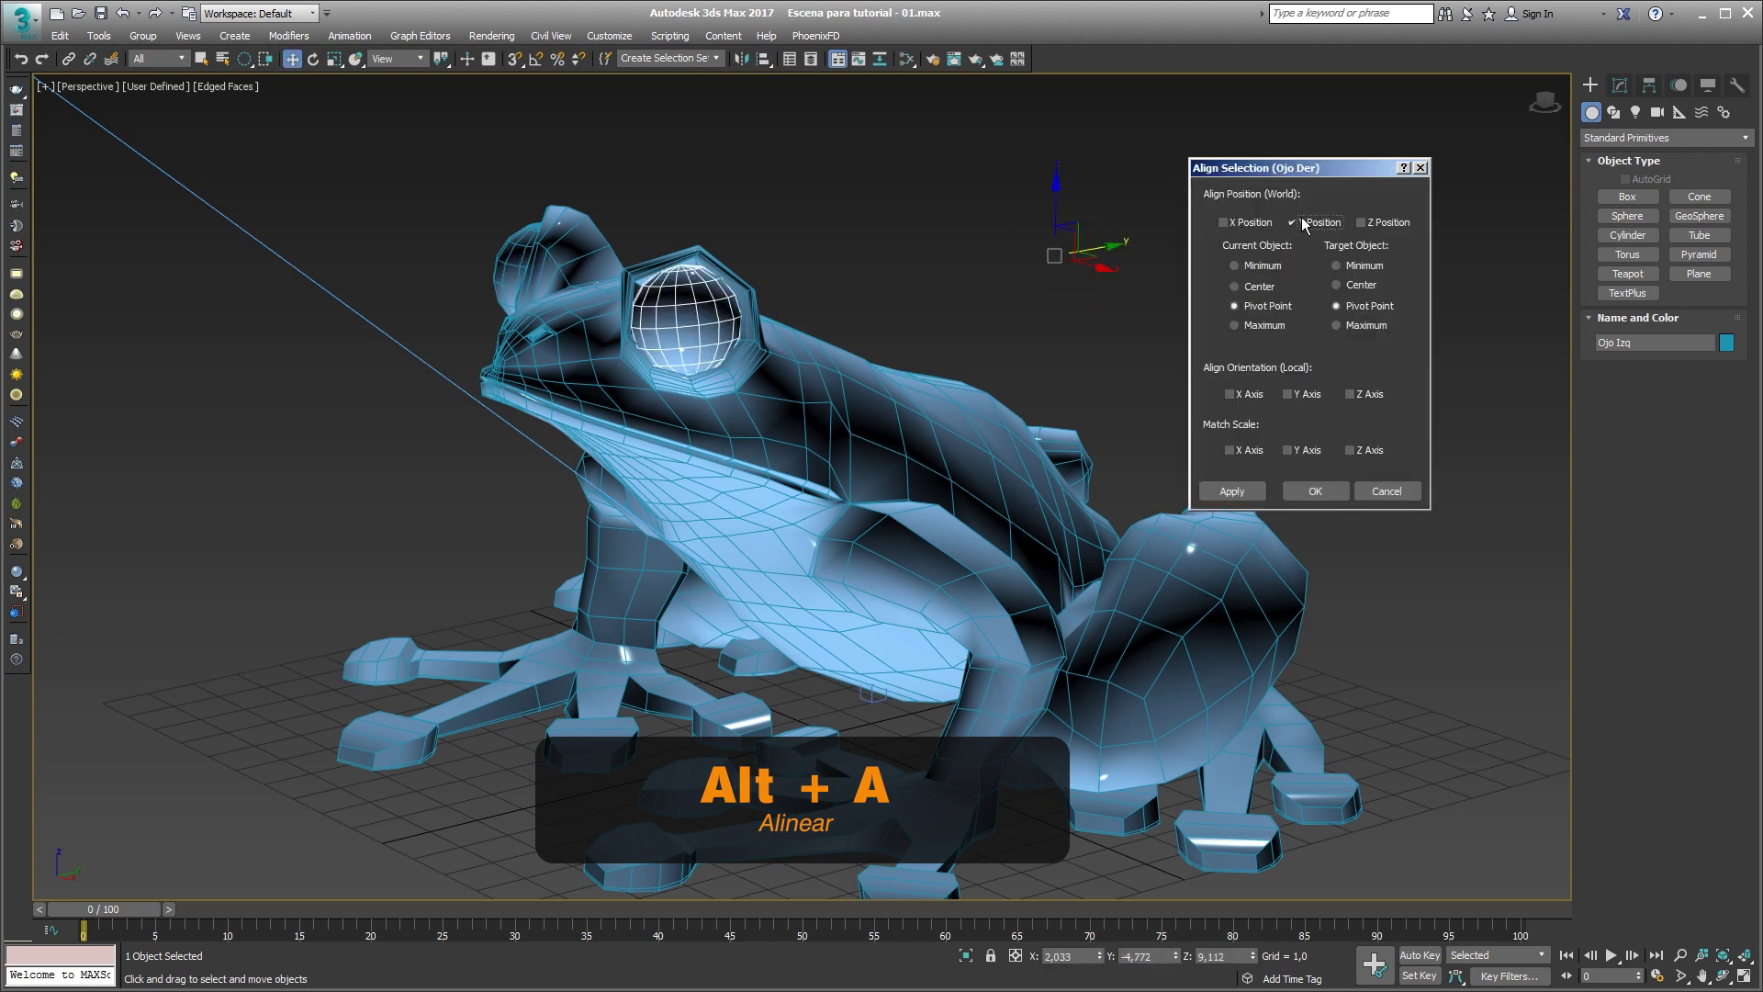
left_click(1314, 492)
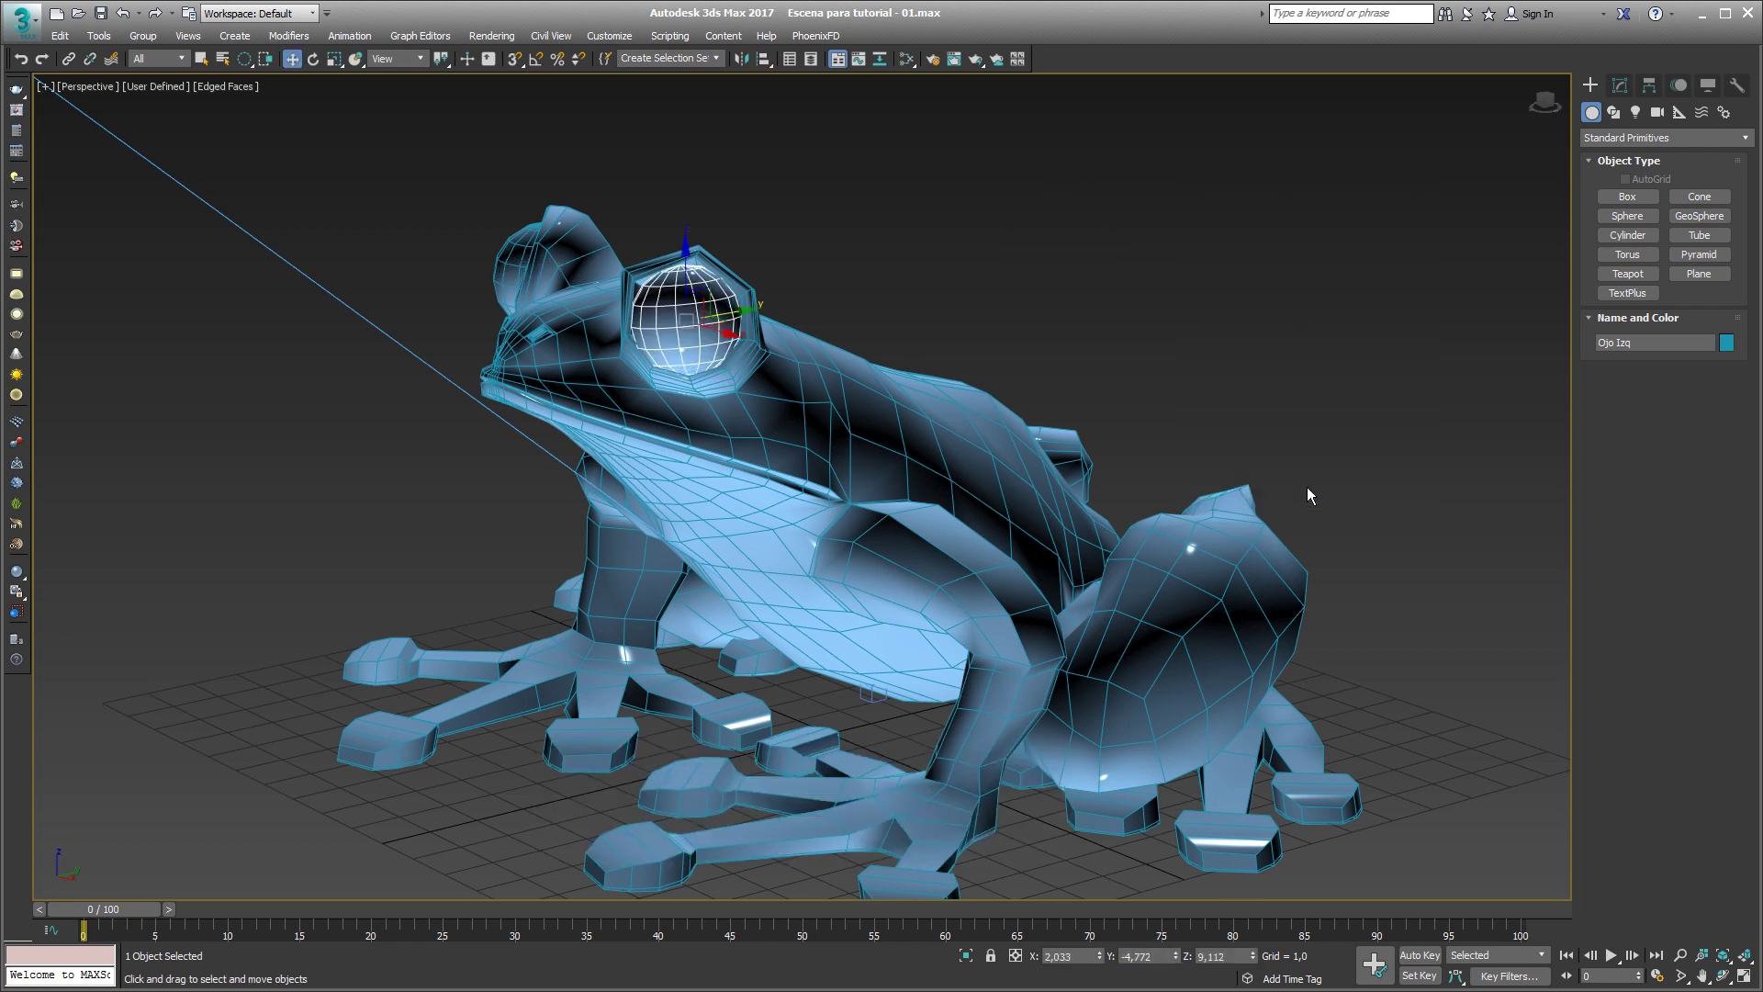
Undo the eye alignment, then redo it so Ojo Izq returns to its socket.
key("ctrl+z")
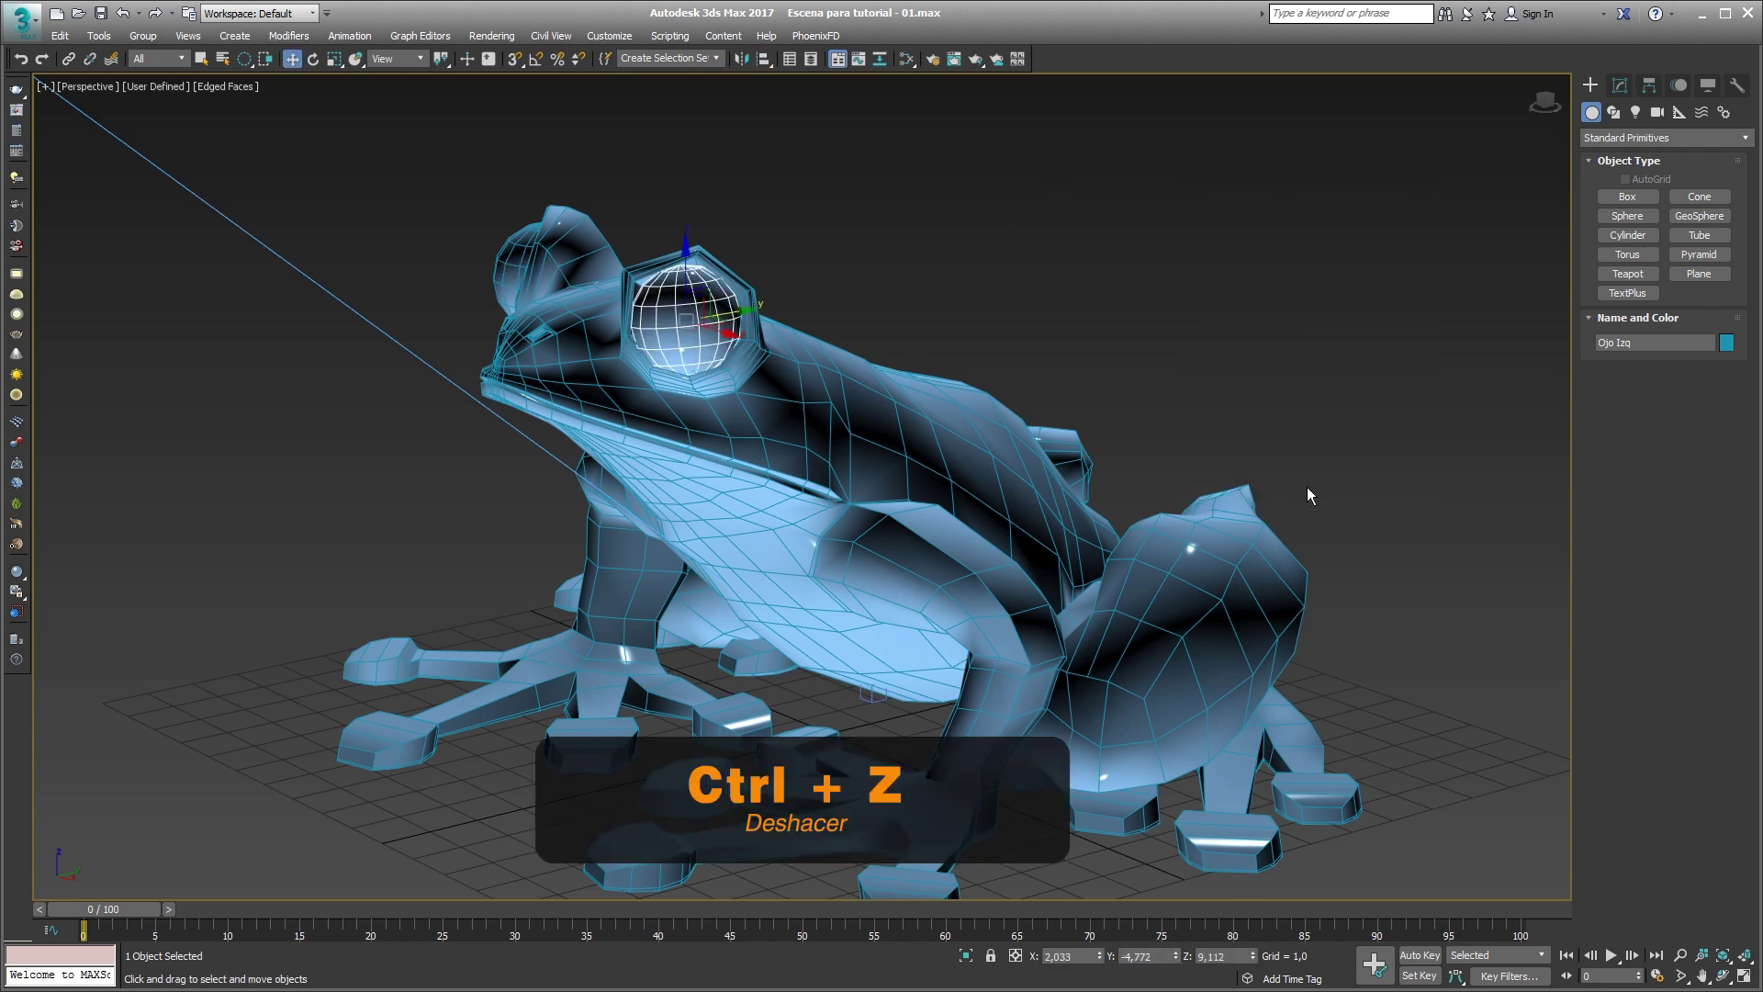
key("ctrl+z")
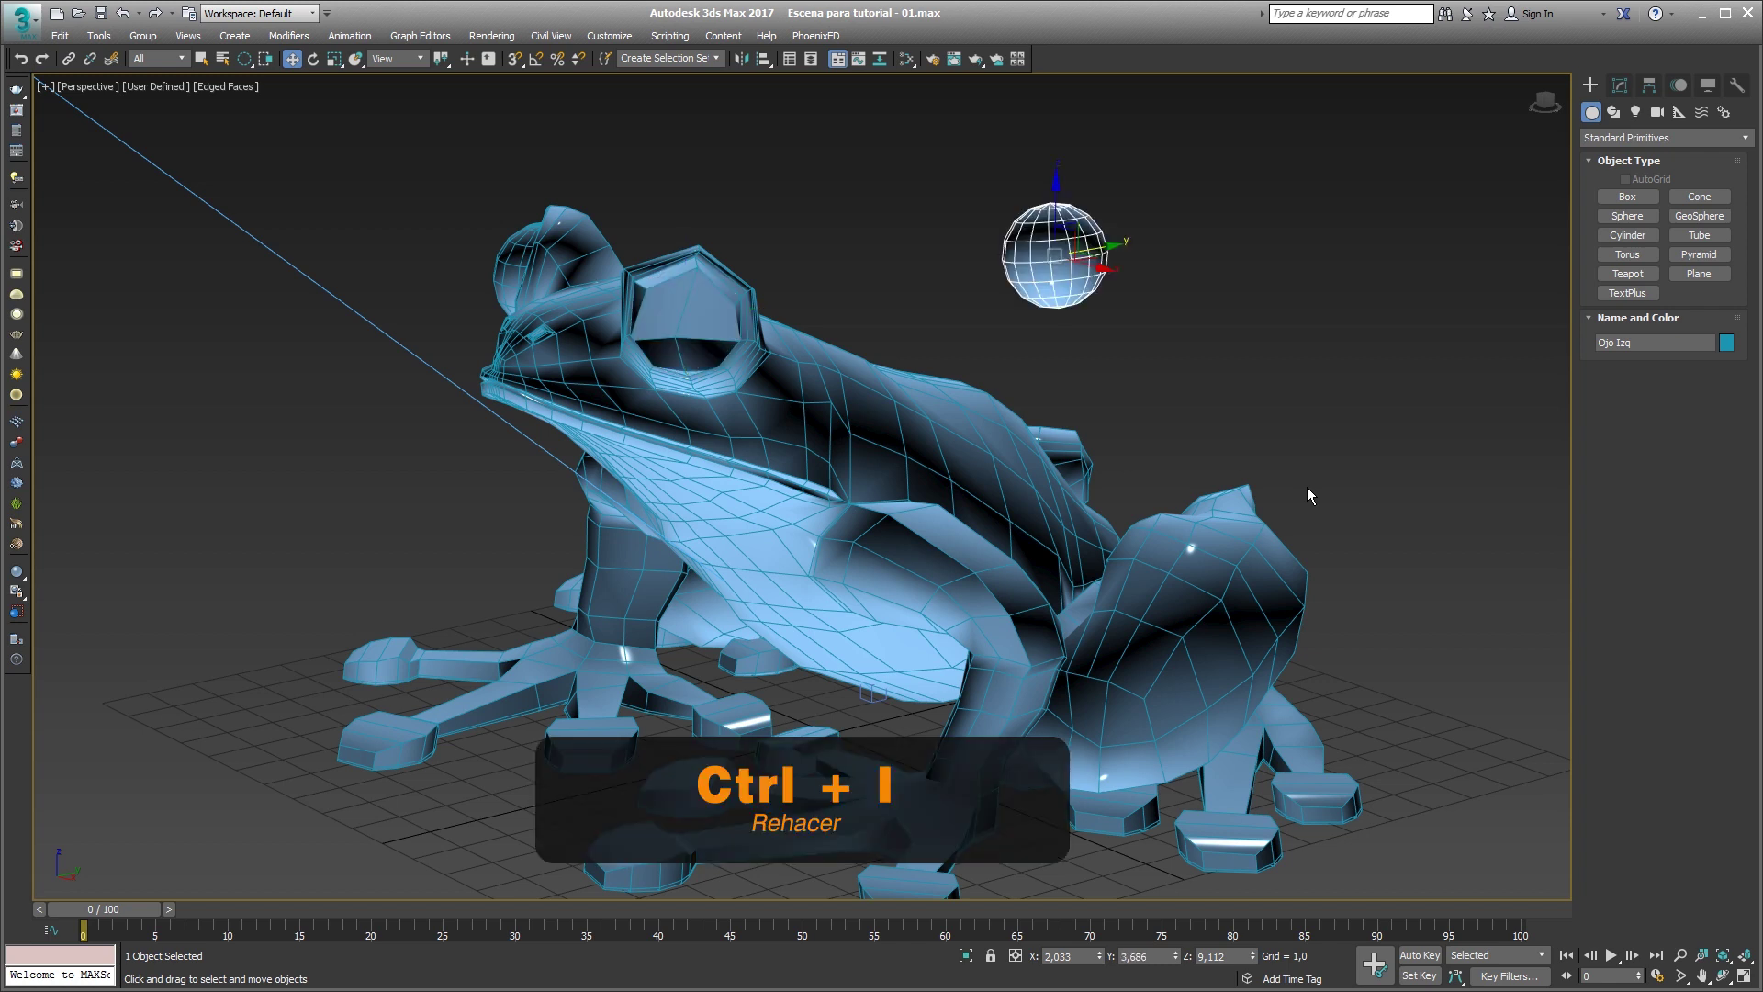
key("ctrl+y")
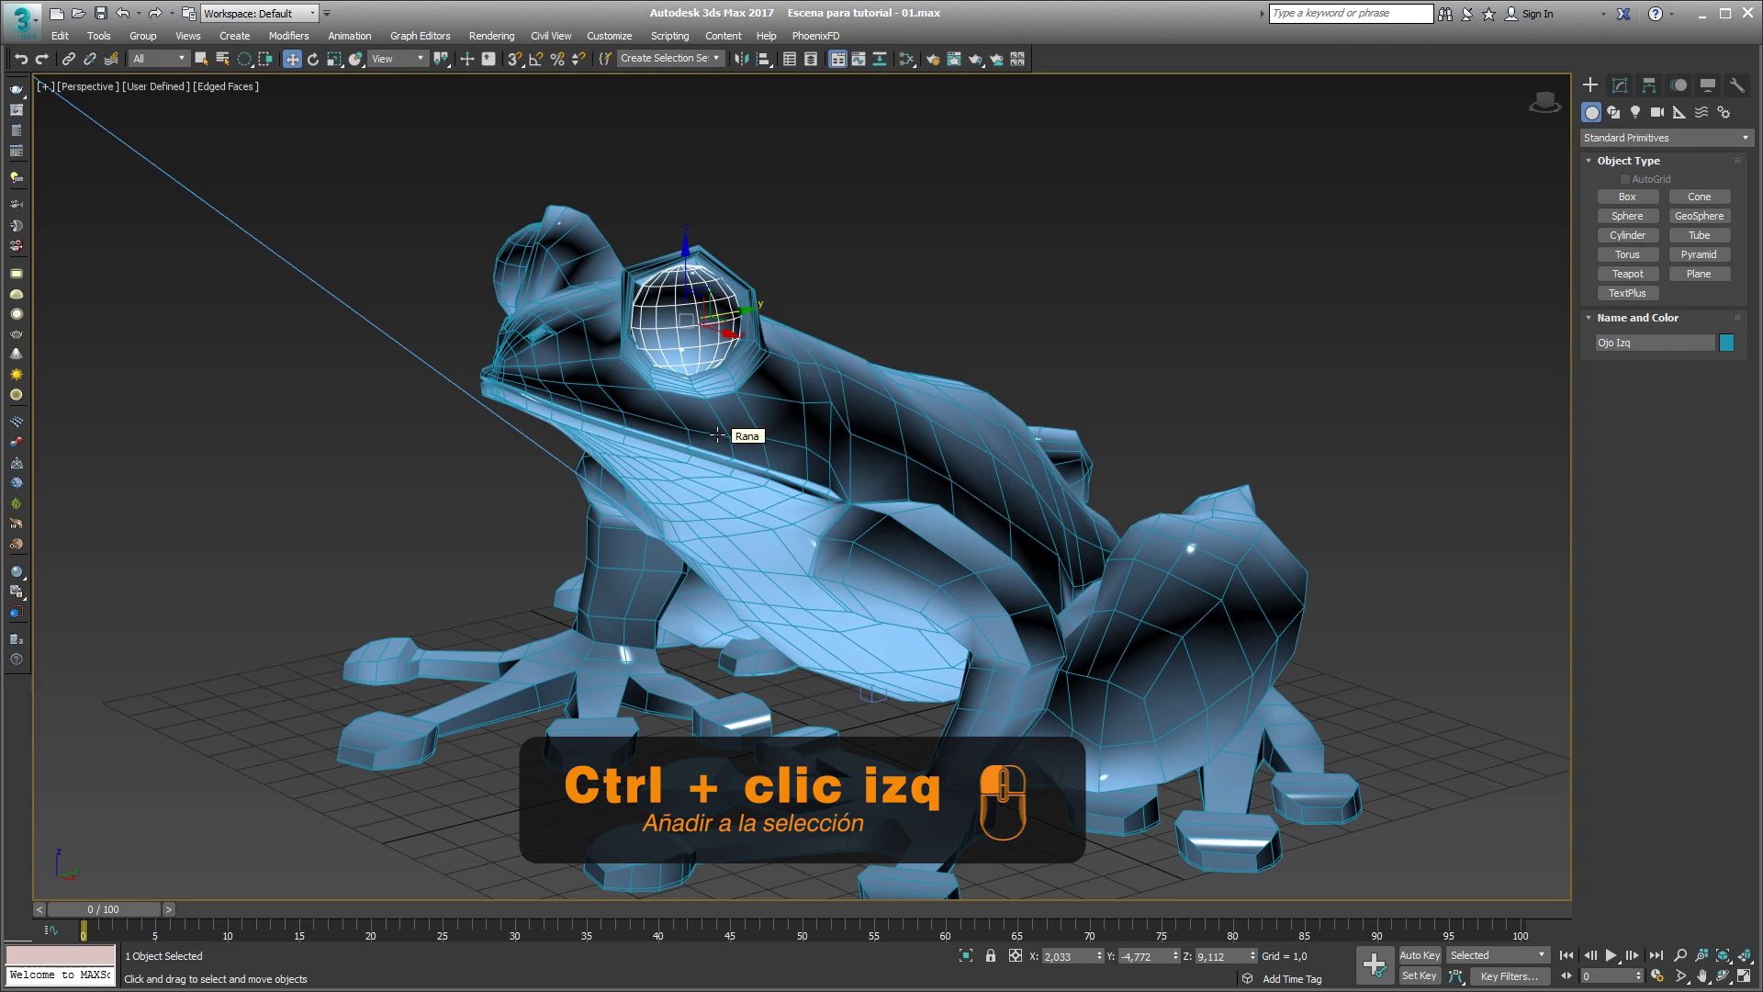
Add Rana and Ojo Der to the selection, remove both eyes, then deselect all with Select Object (Q) active.
left_click(586, 332, "ctrl")
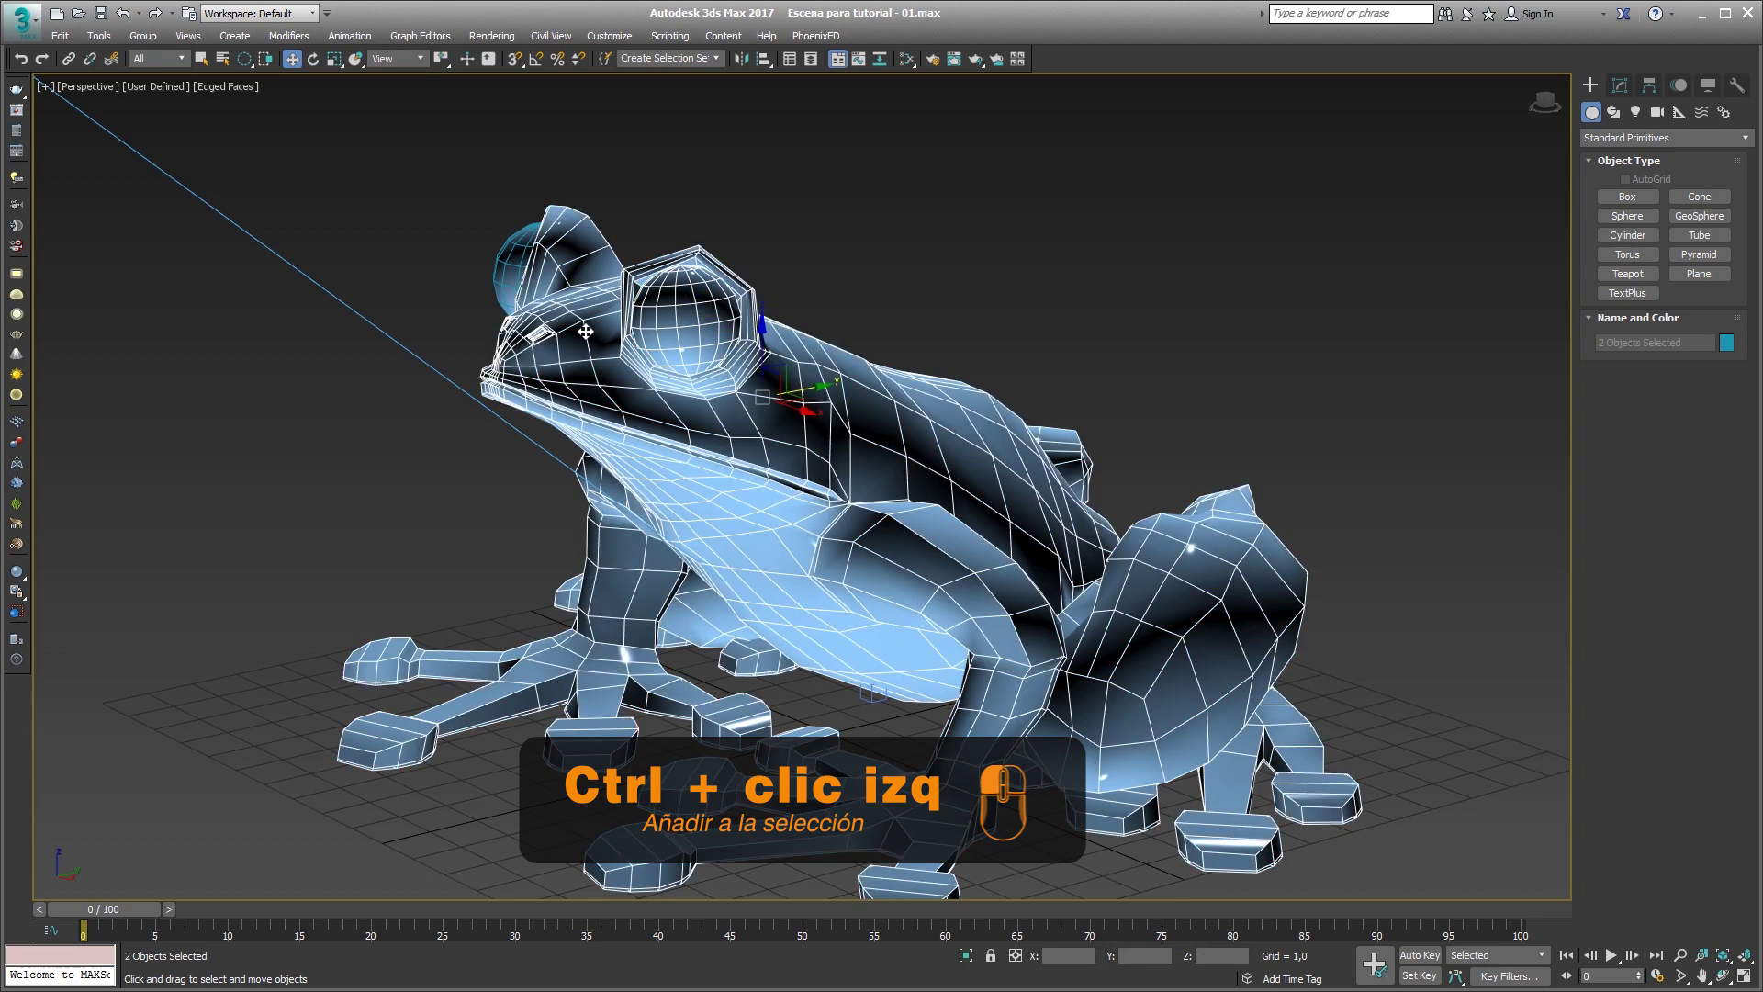
left_click(510, 263, "ctrl")
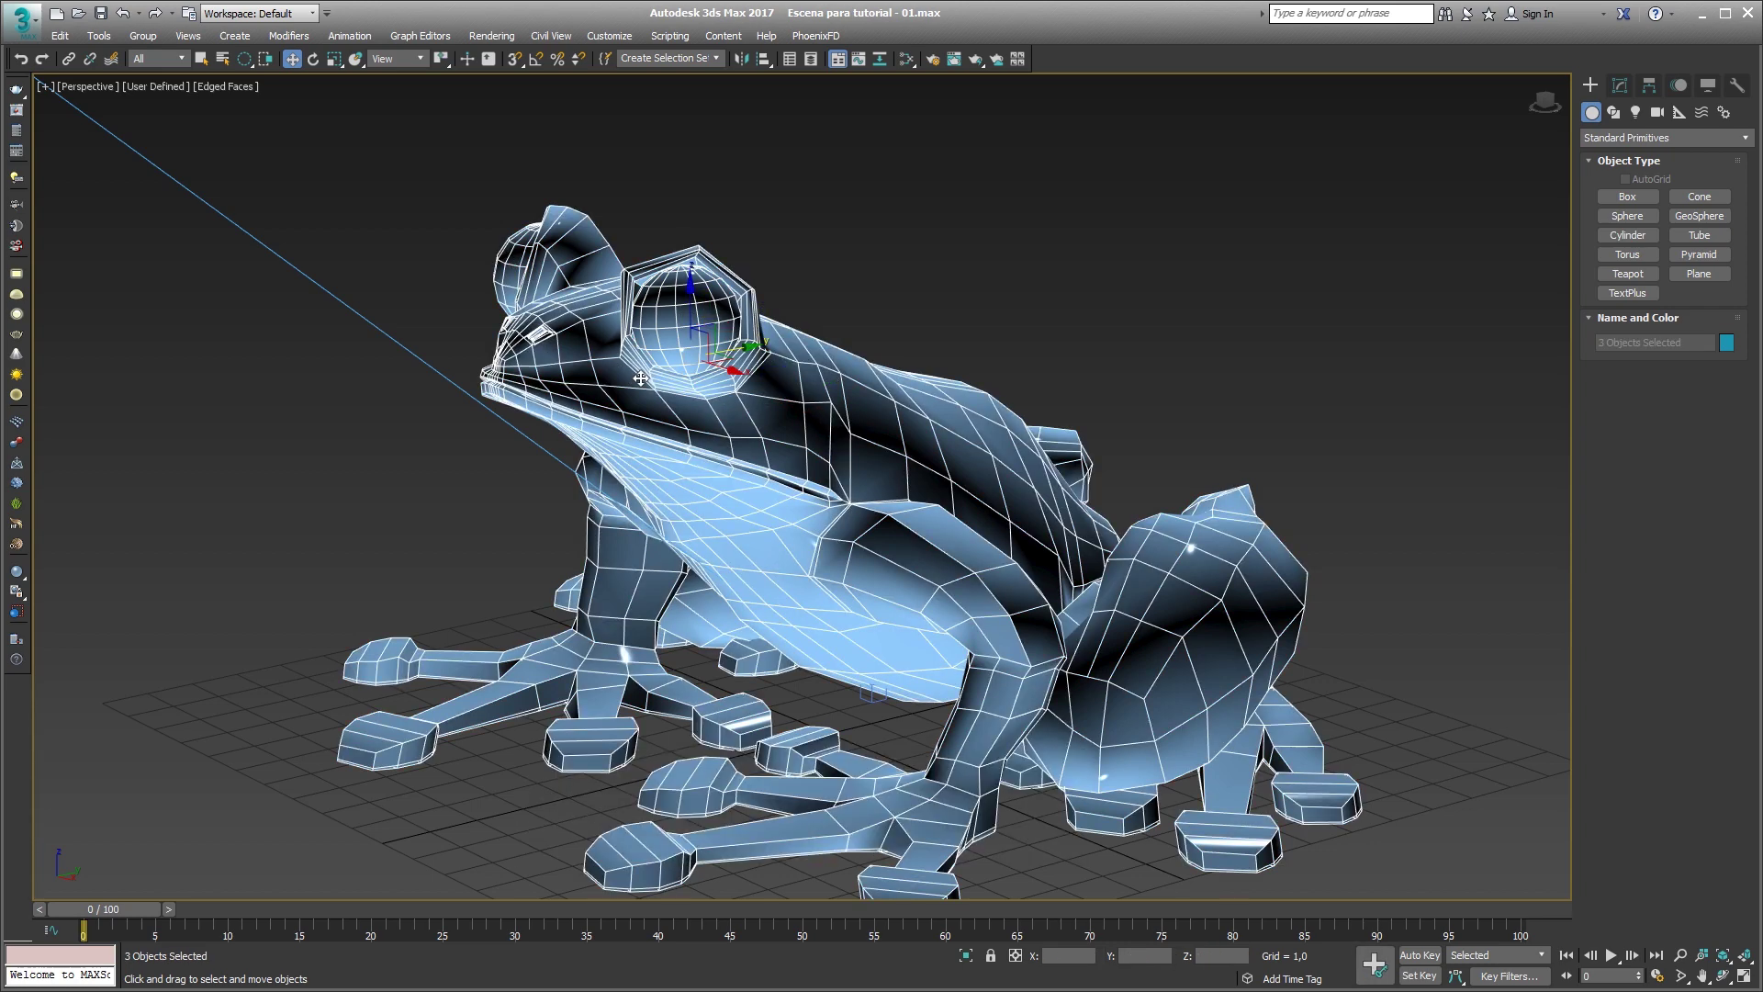
left_click(655, 321, "alt")
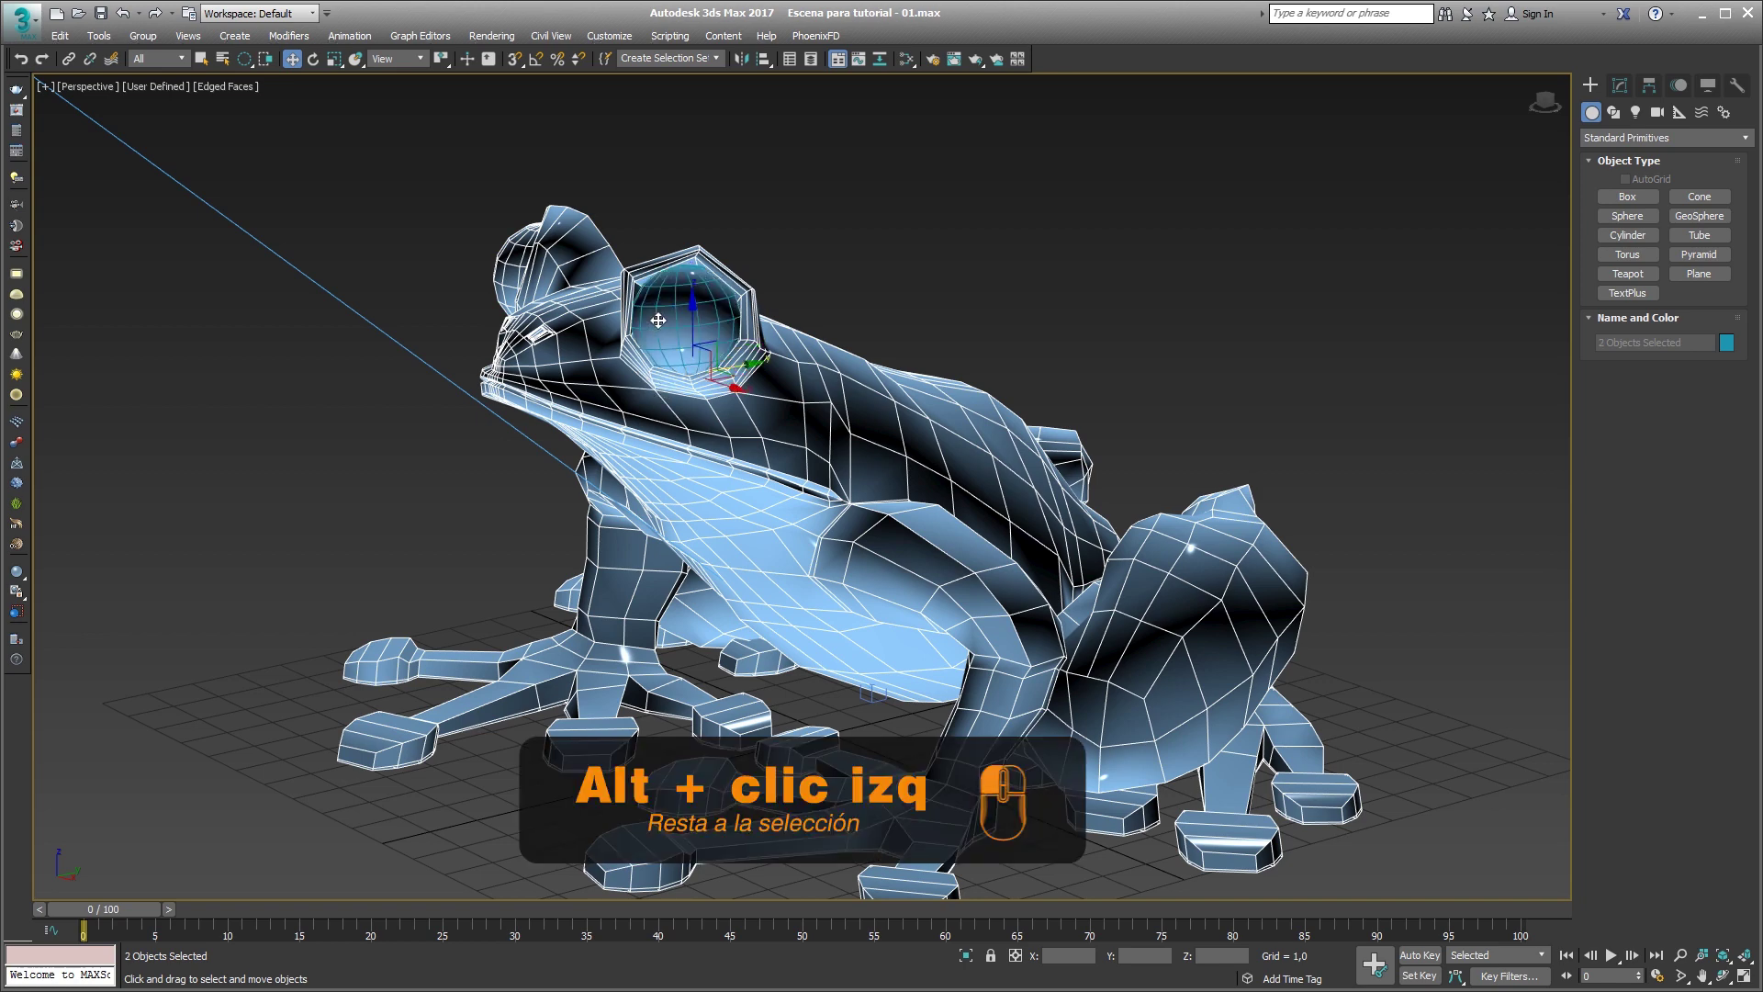
left_click(510, 259, "alt")
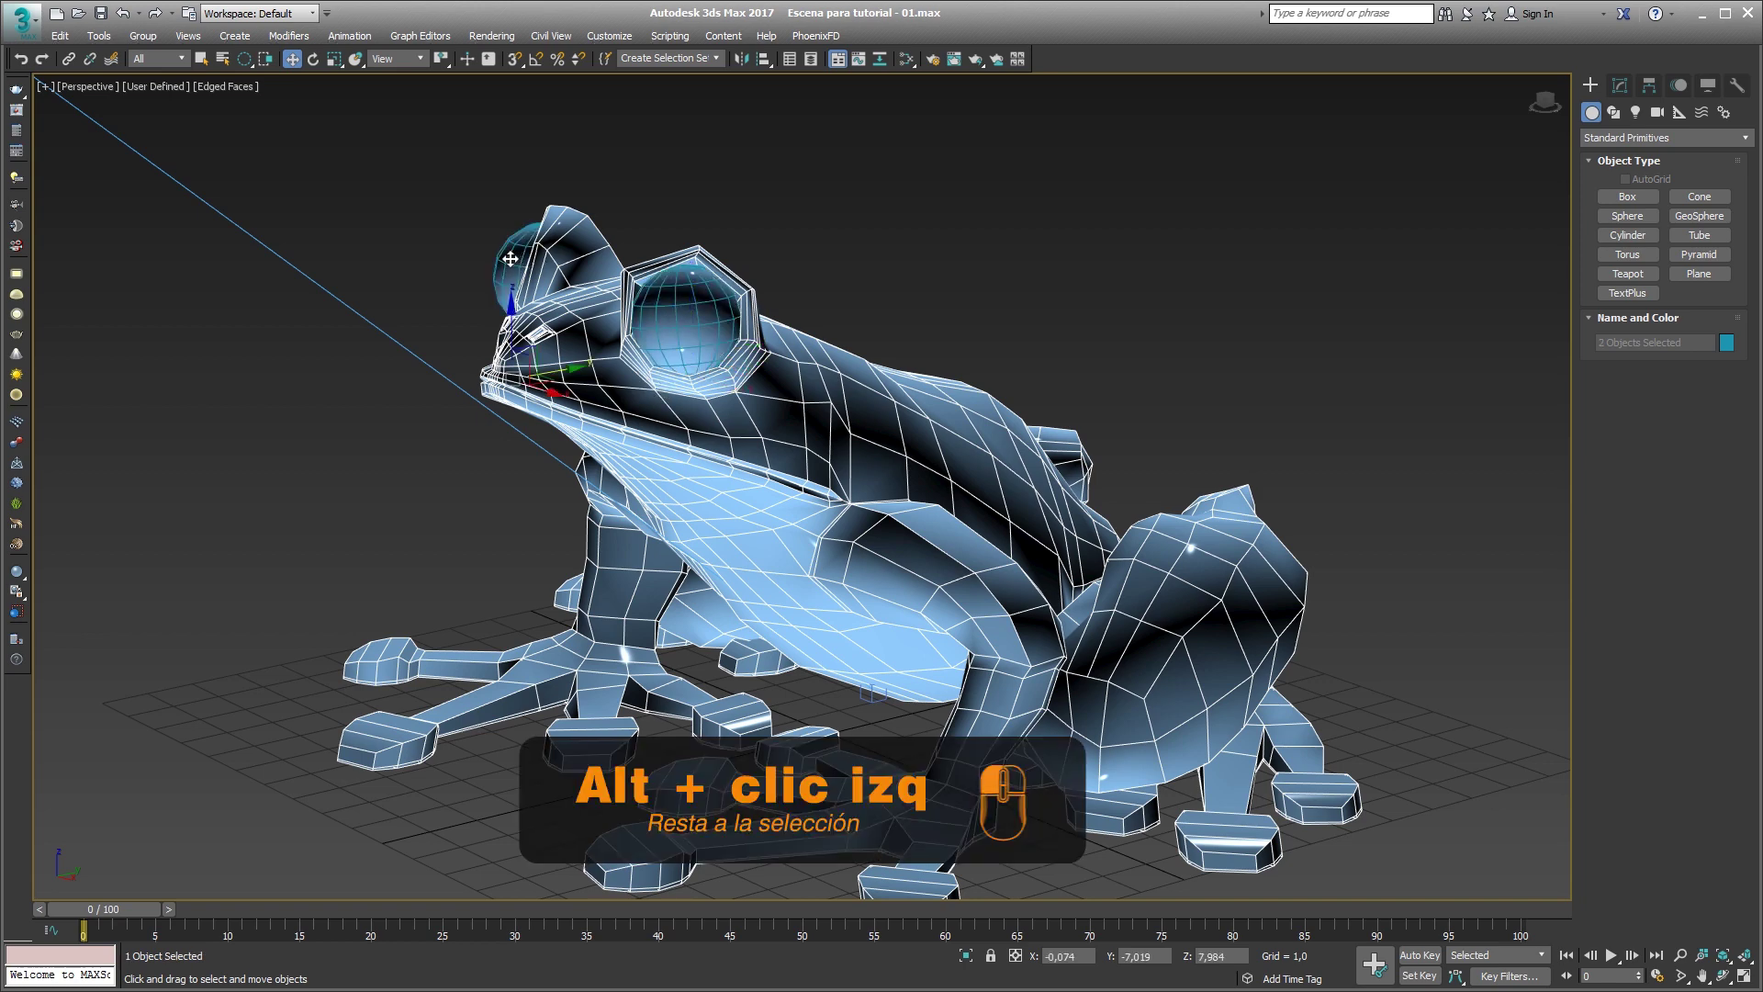
left_click(648, 408, "alt")
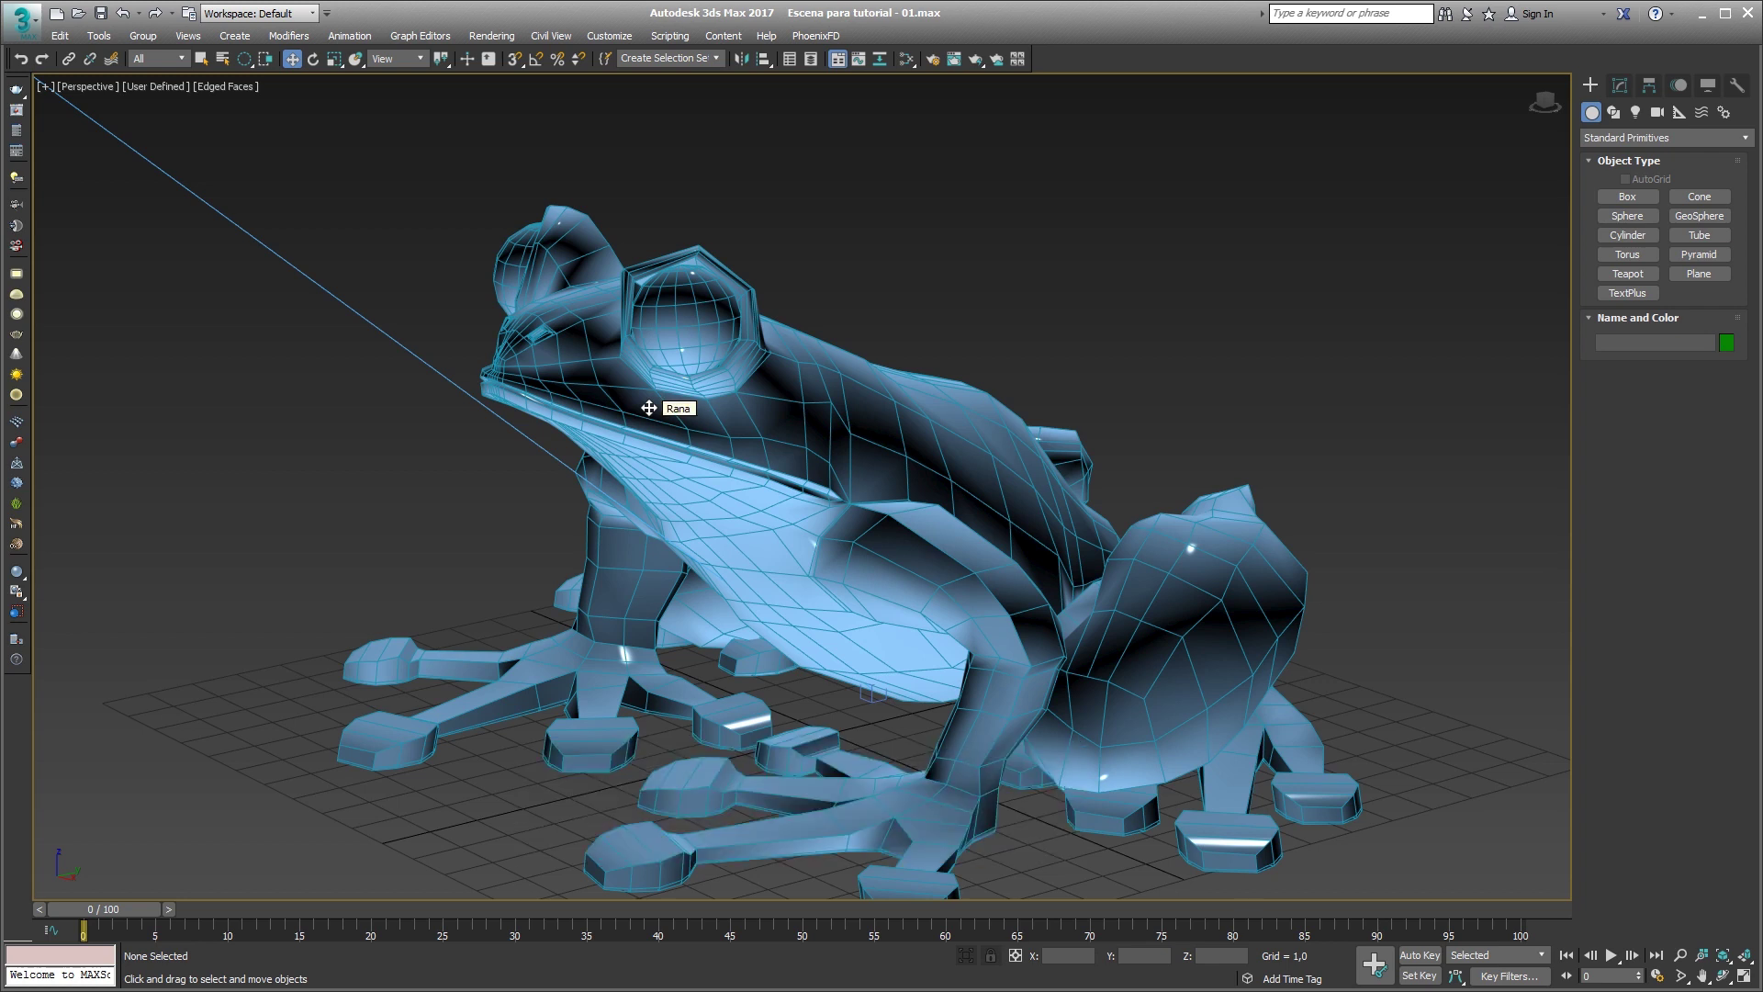
key("q")
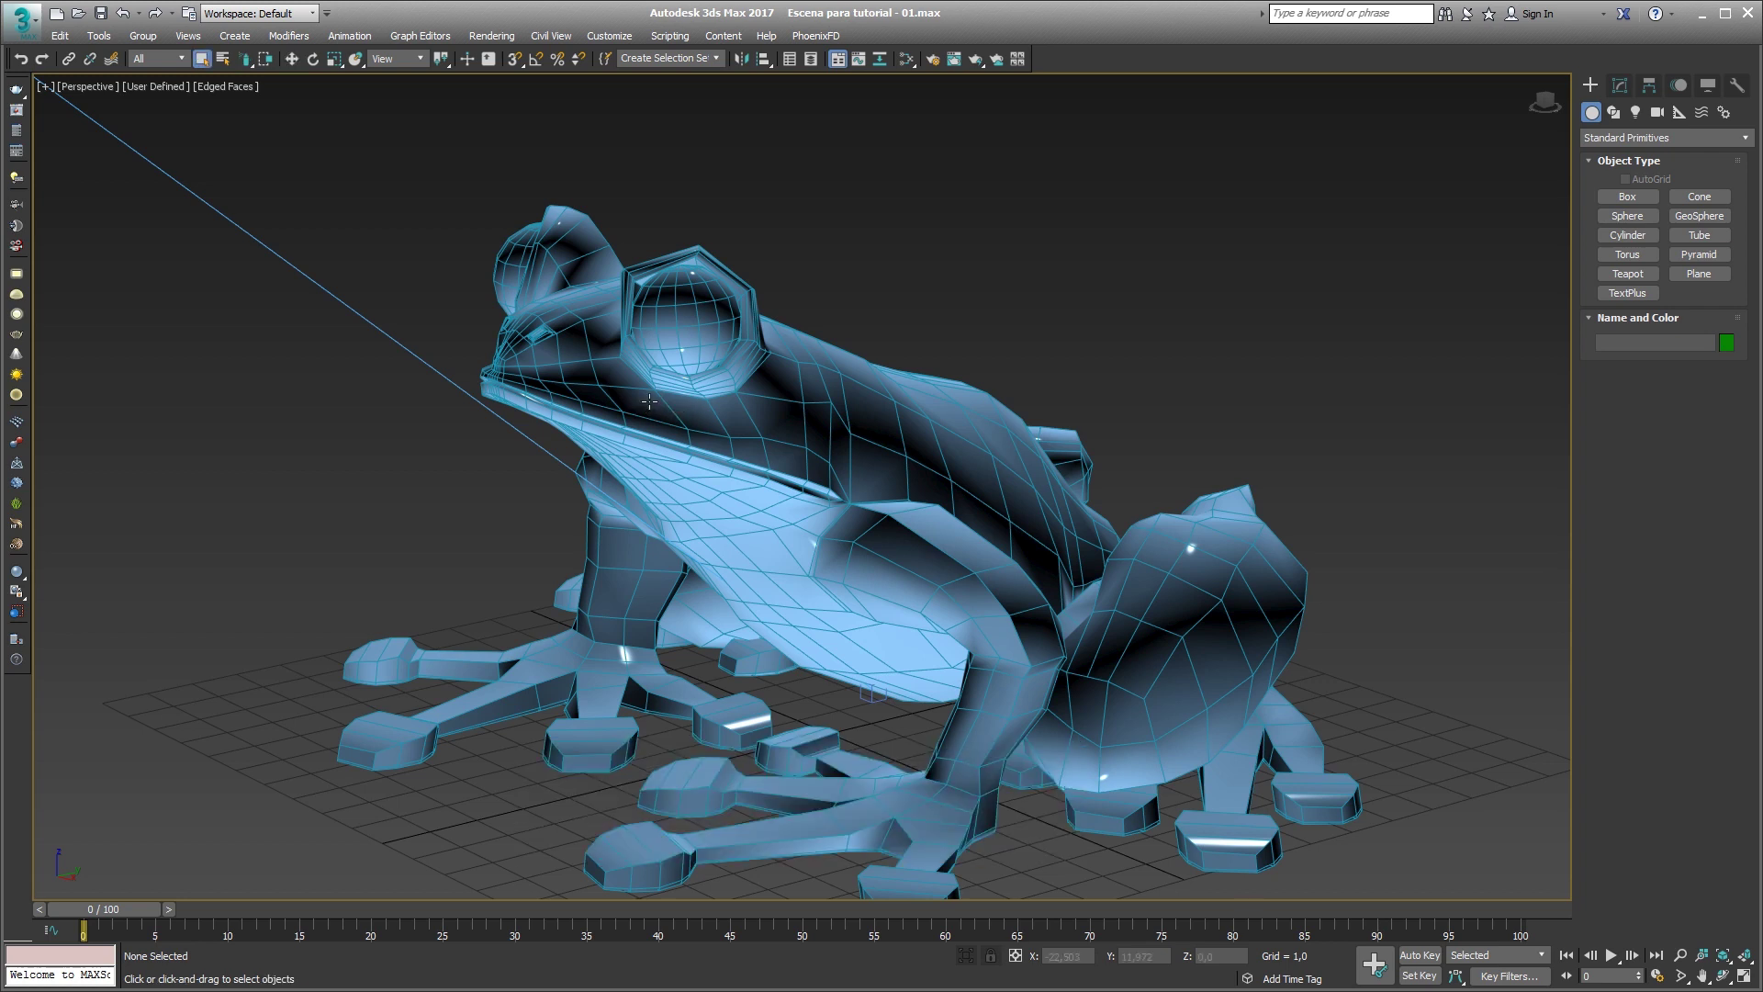
Select the frog and toggle Edged Faces (F4) and wireframe (F3) off and back on.
left_click(648, 401)
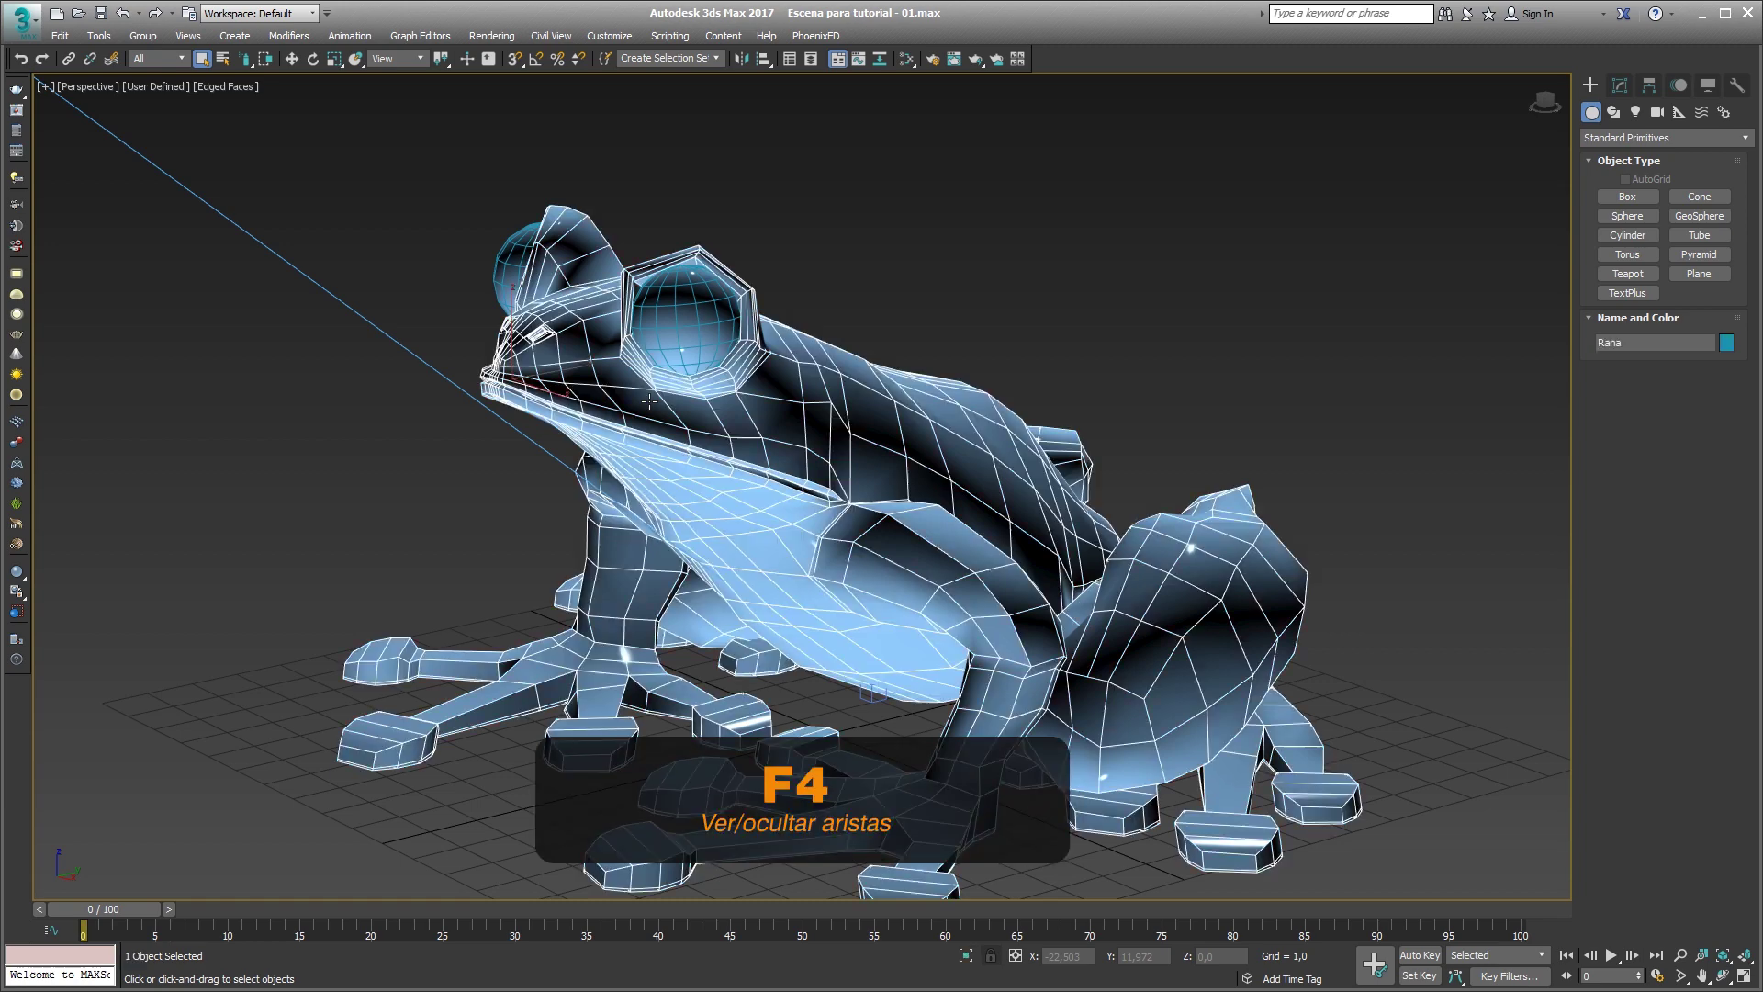
key("F4")
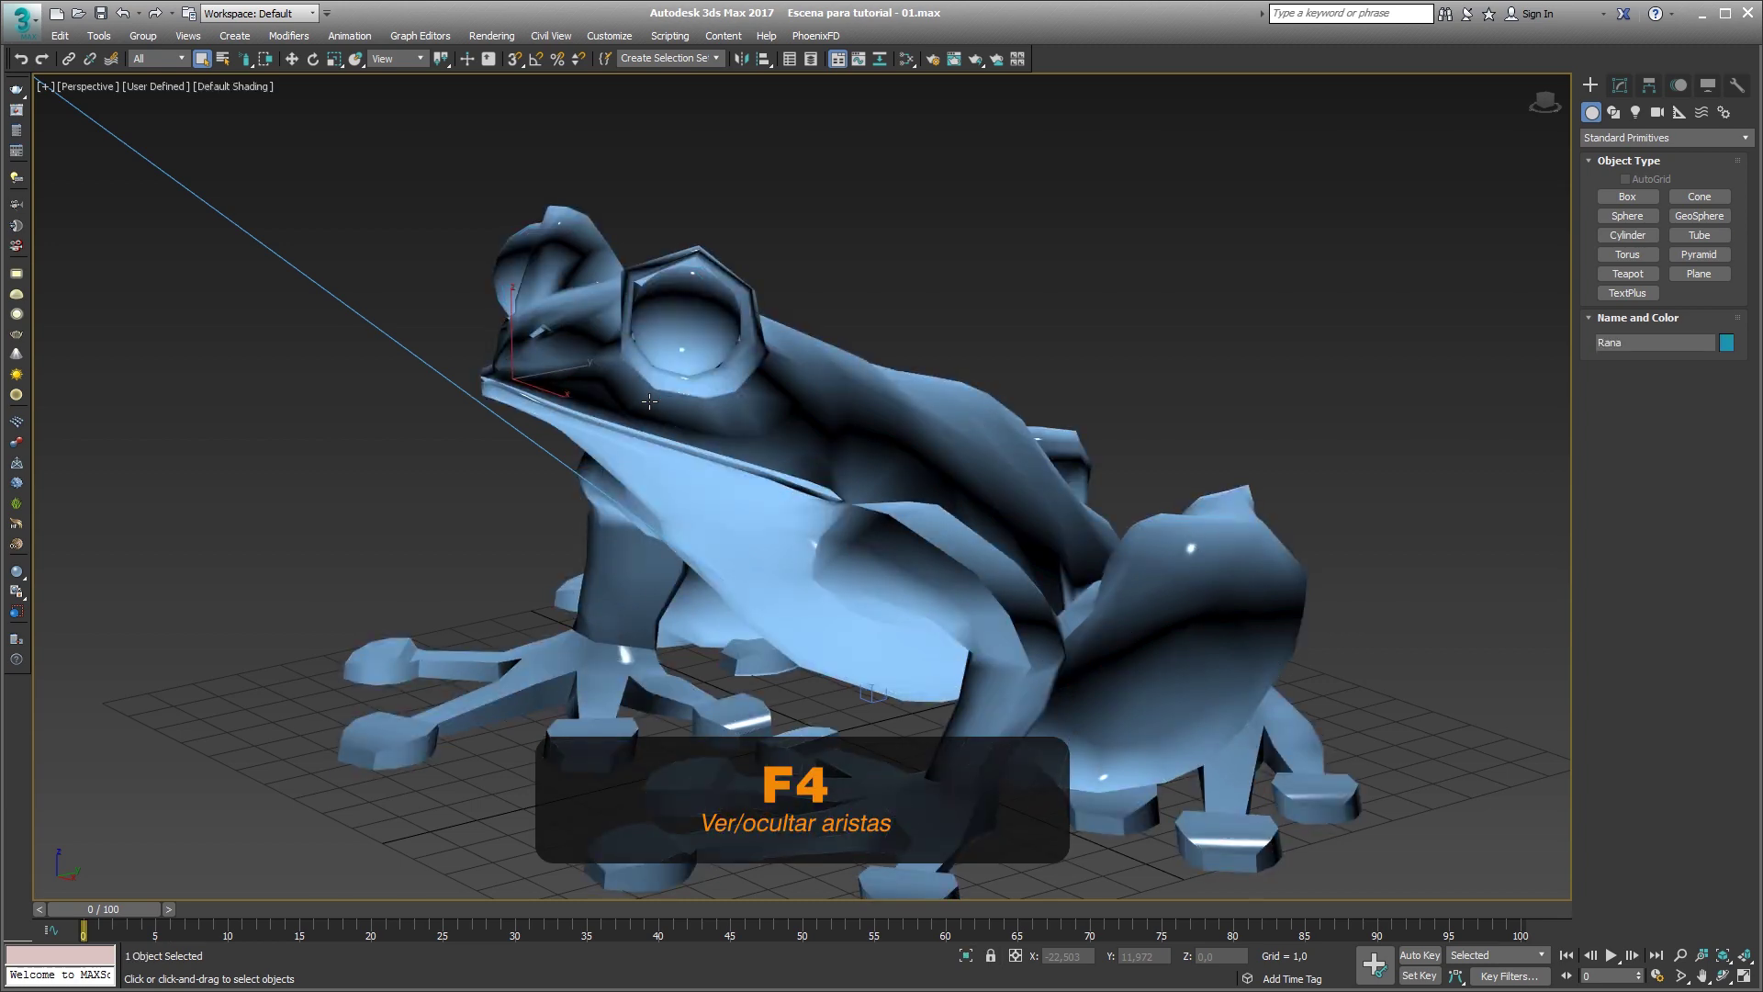
key("F4")
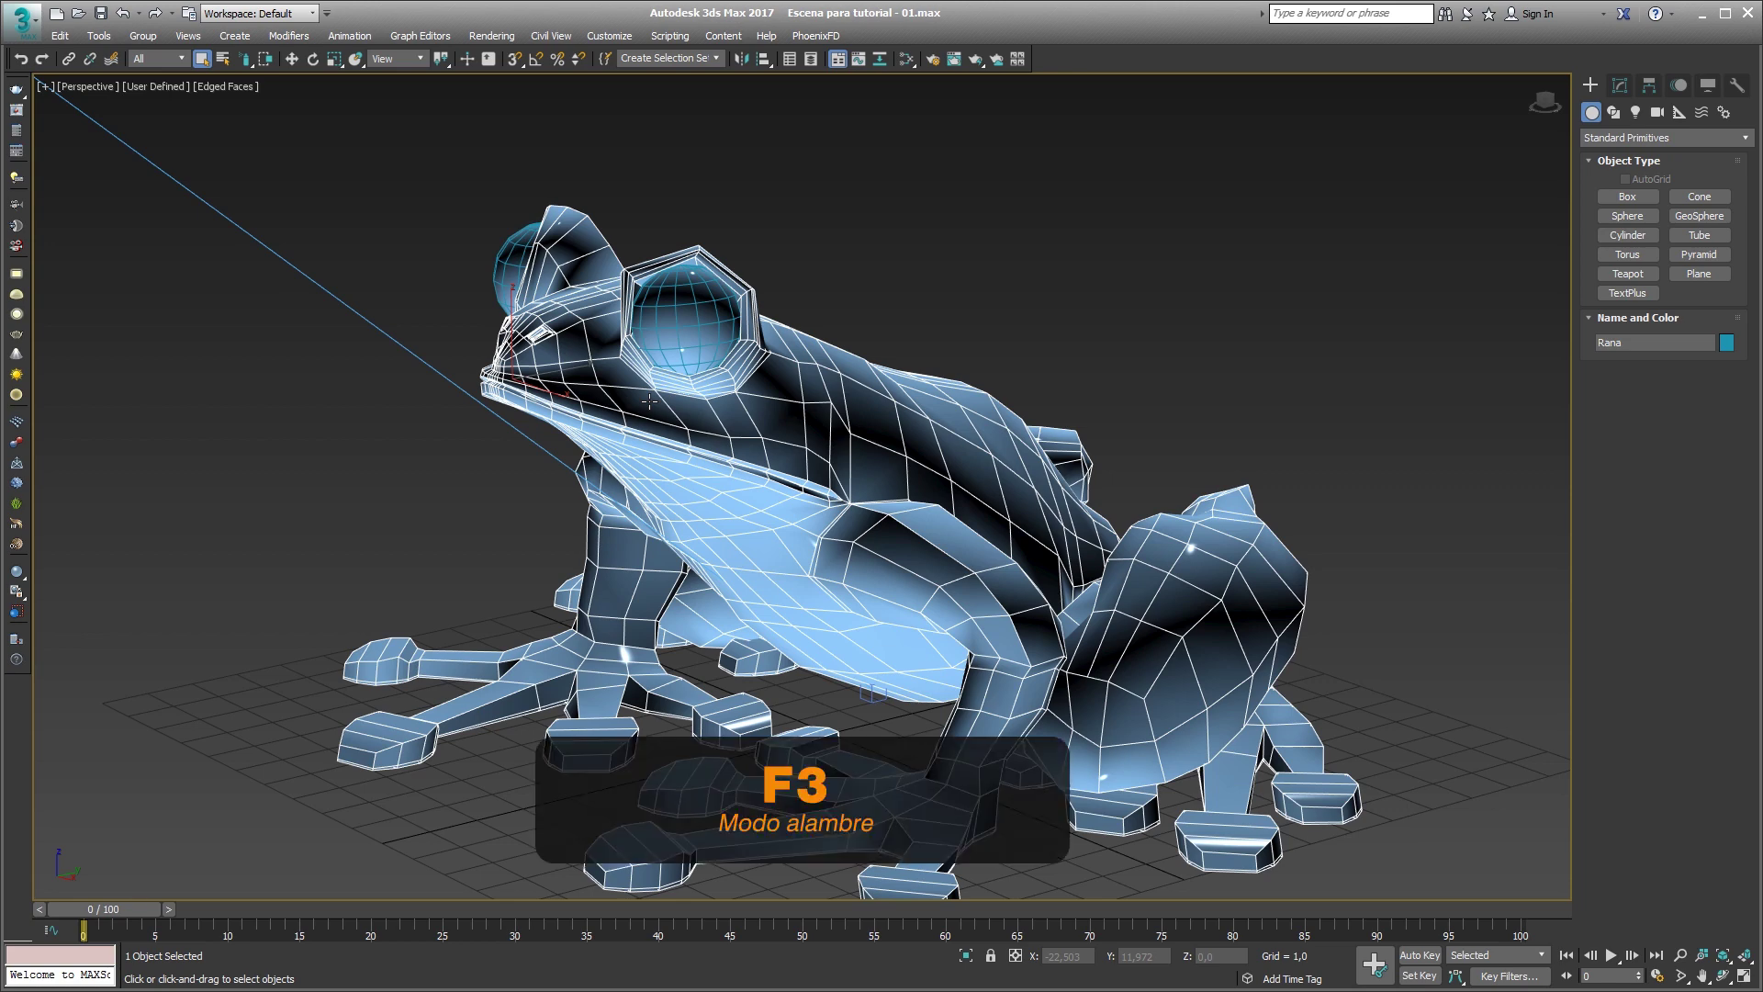
key("F3")
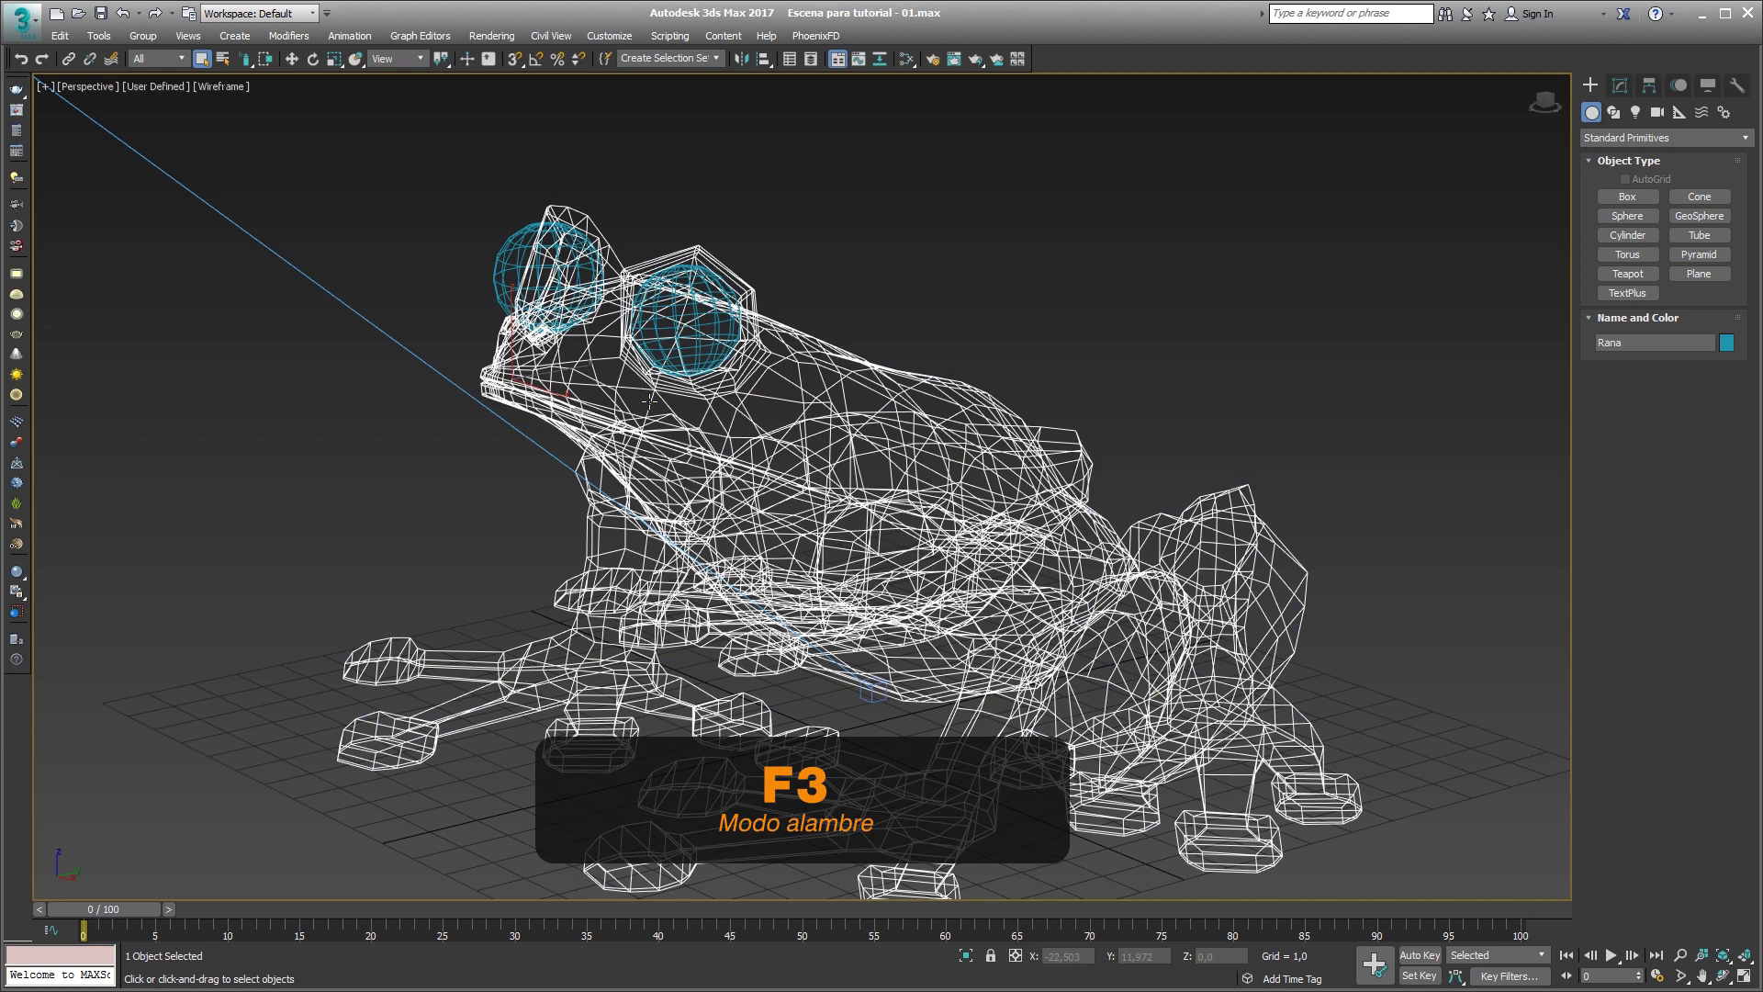
key("F3")
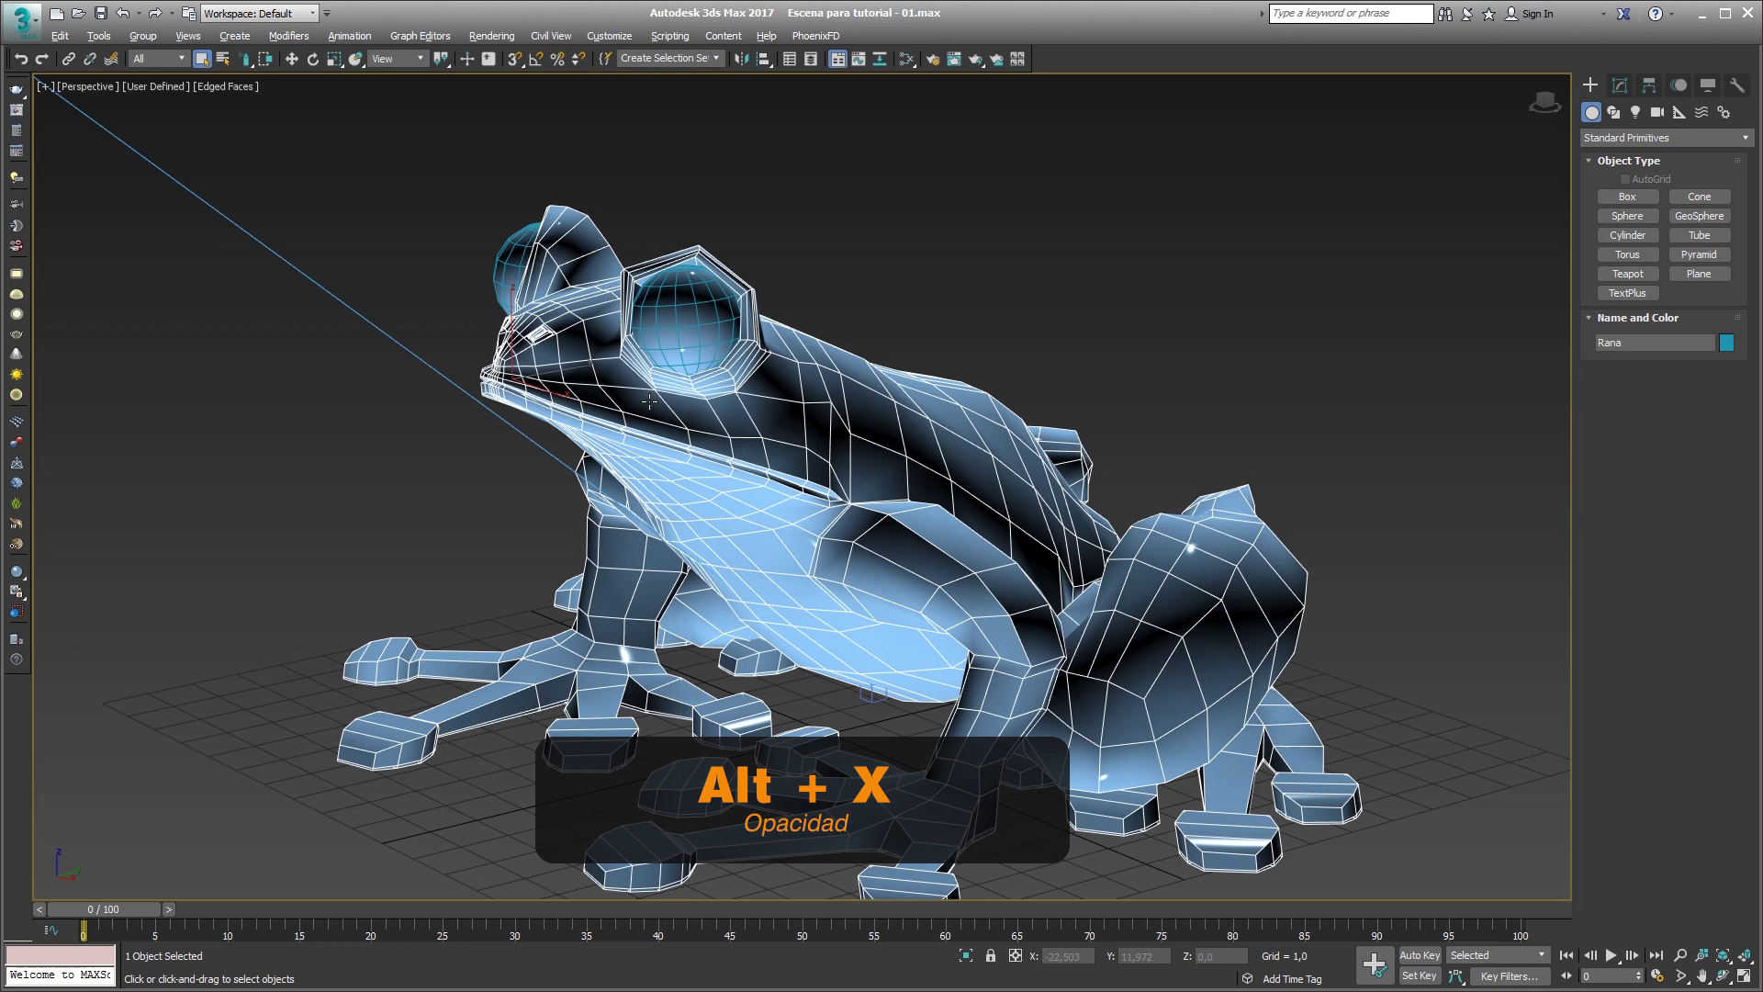
Toggle see-through display on and off, then show the safe frame.
key("alt+x")
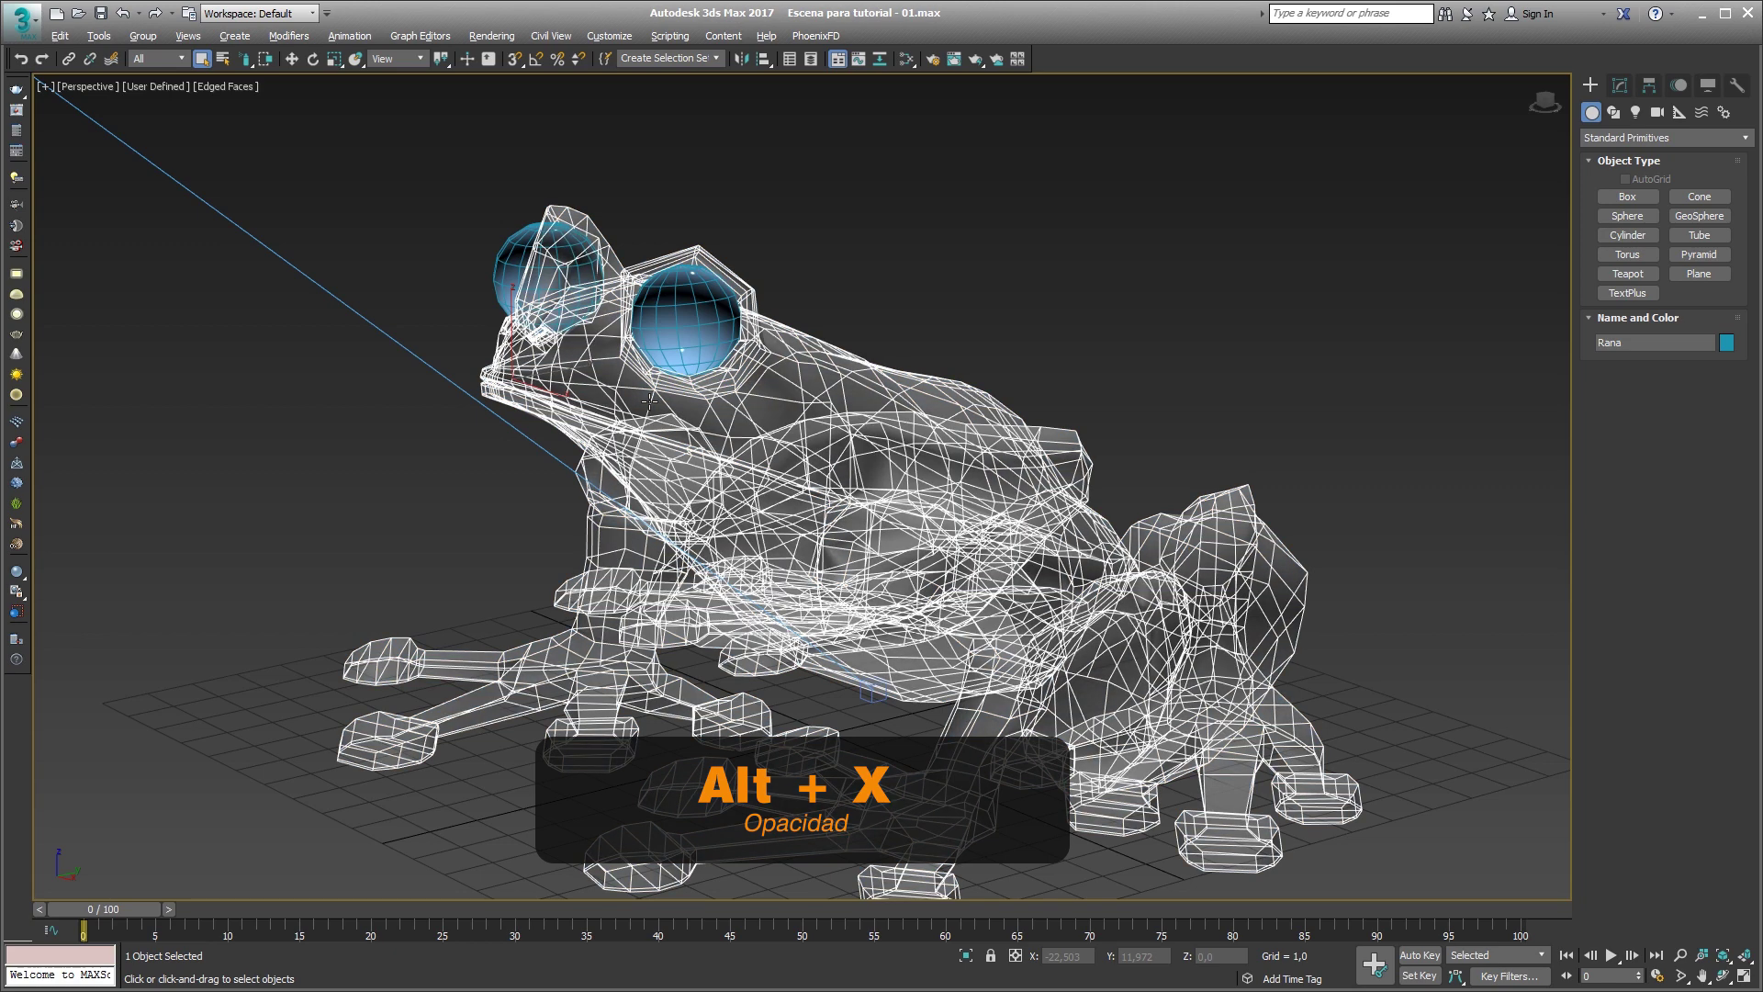
key("alt+x")
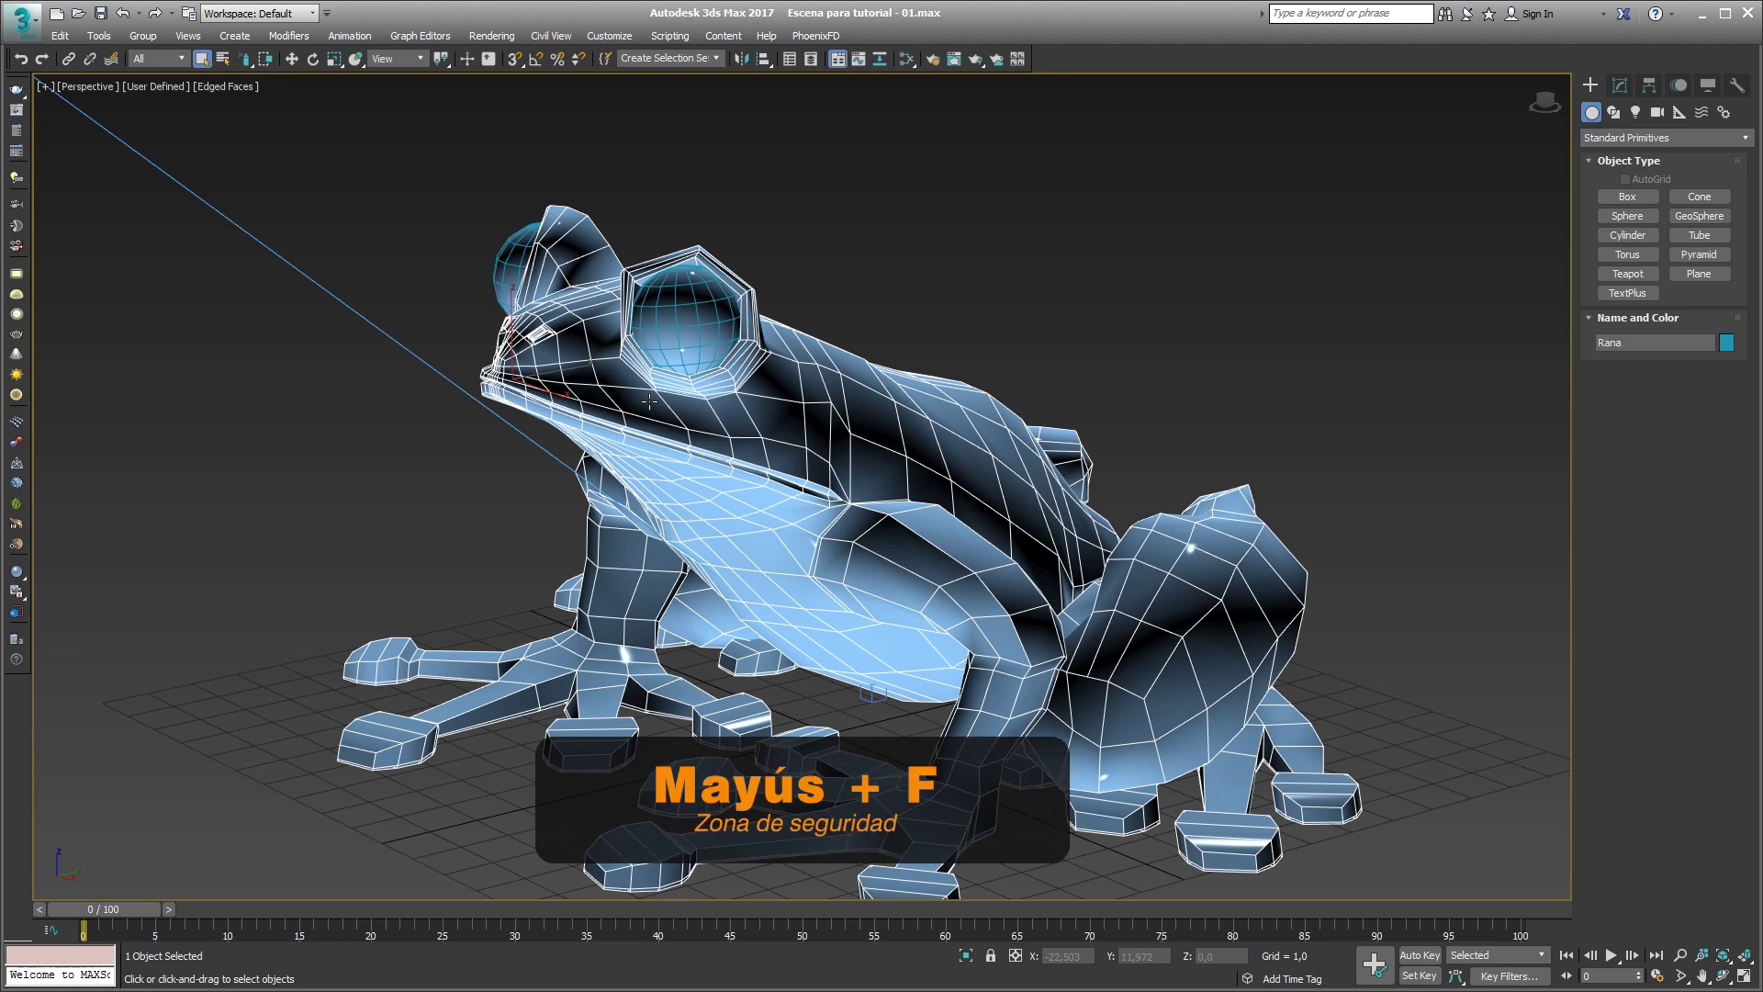
key("shift+f")
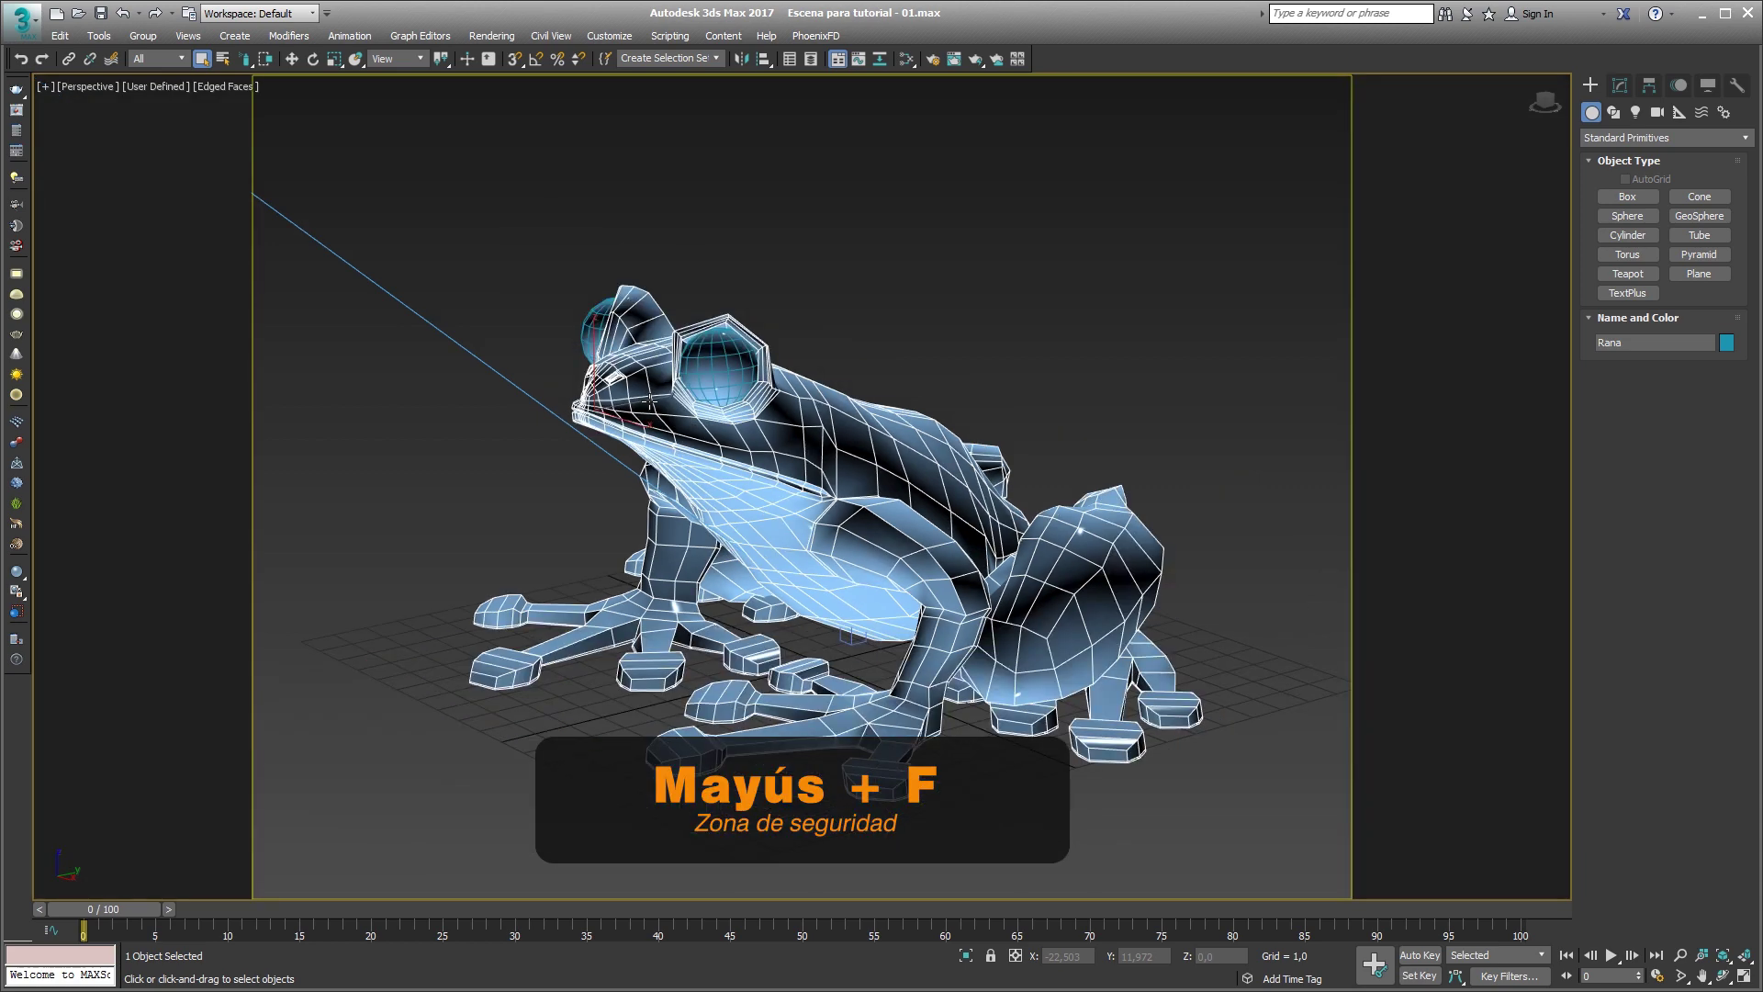
Hide the safe frame, toggle expert mode on and off, hide the grid, then isolate and un-isolate the frog.
key("shift+f")
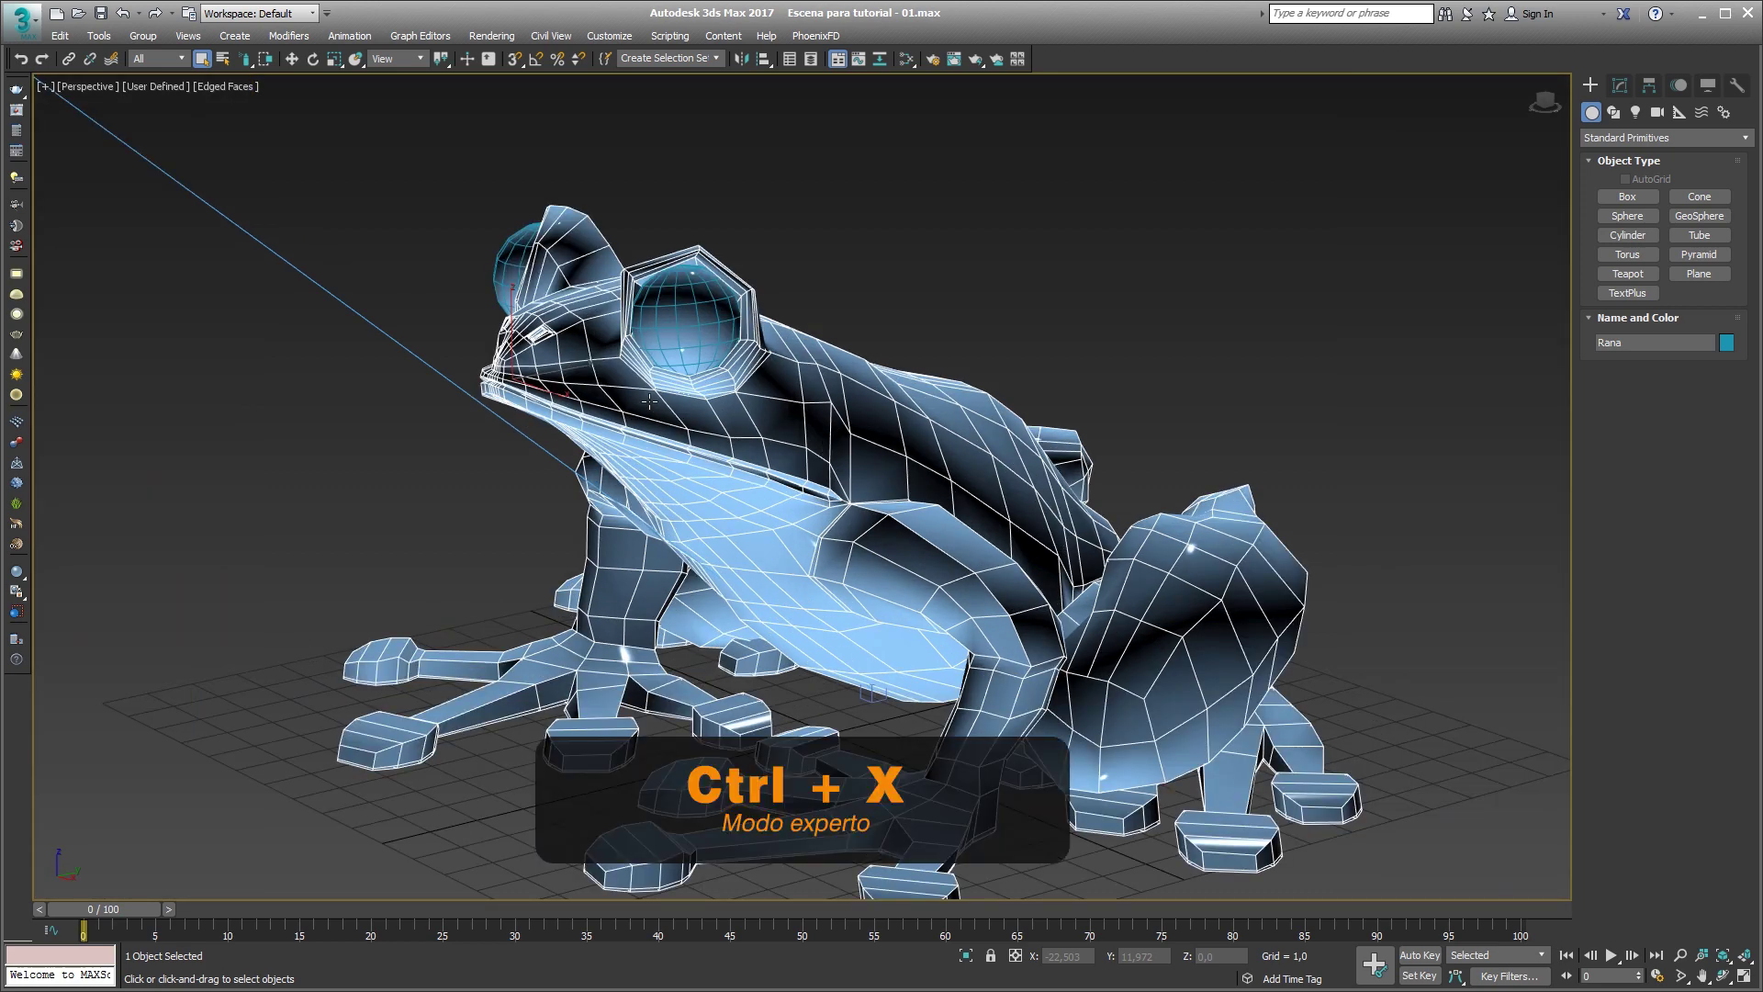
key("ctrl+x")
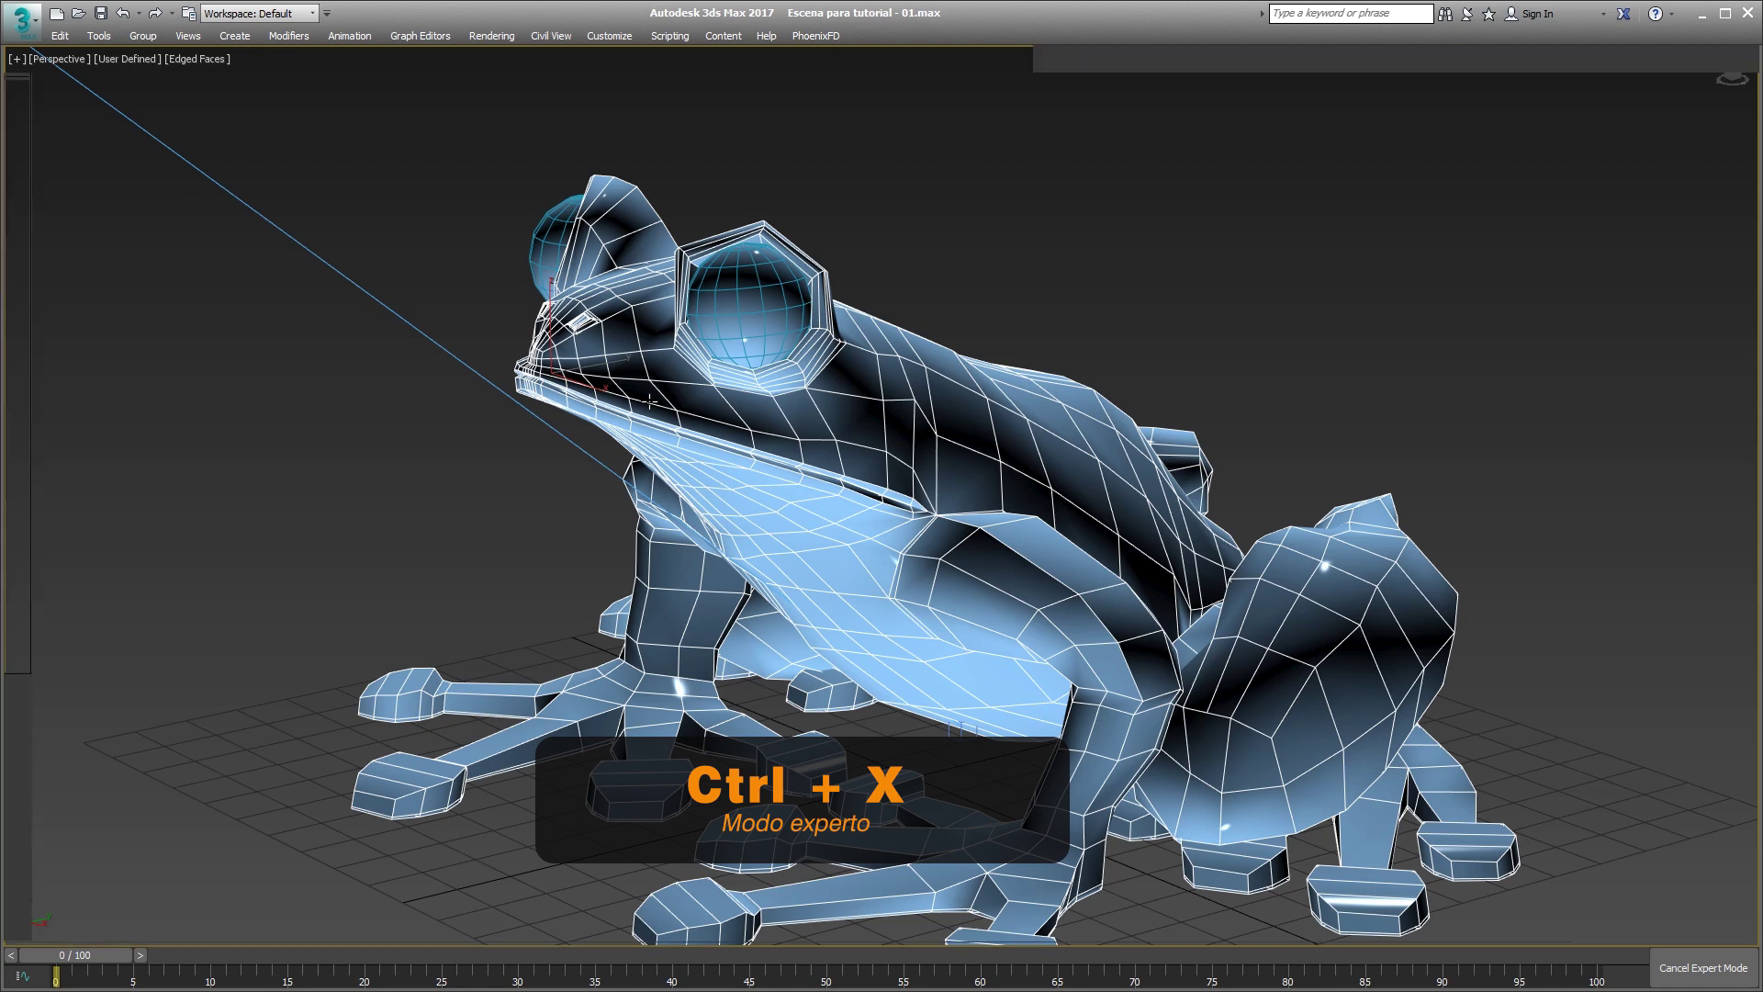
key("ctrl+x")
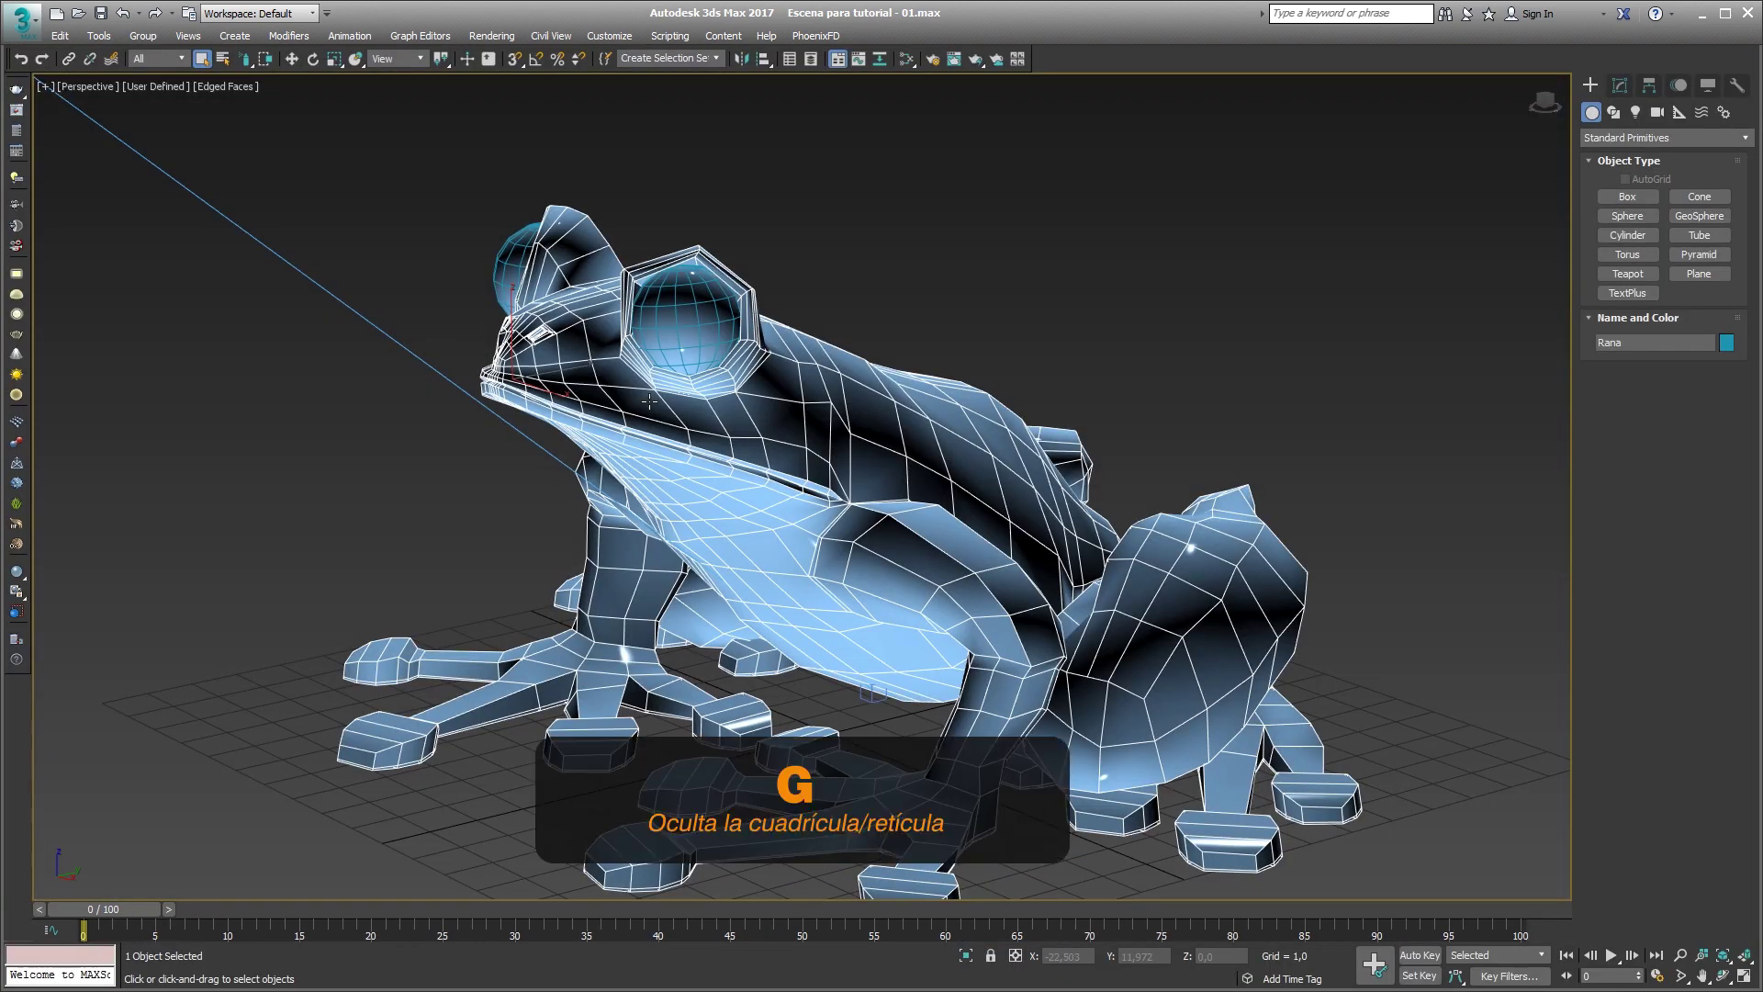
key("g")
key("g")
key("alt+q")
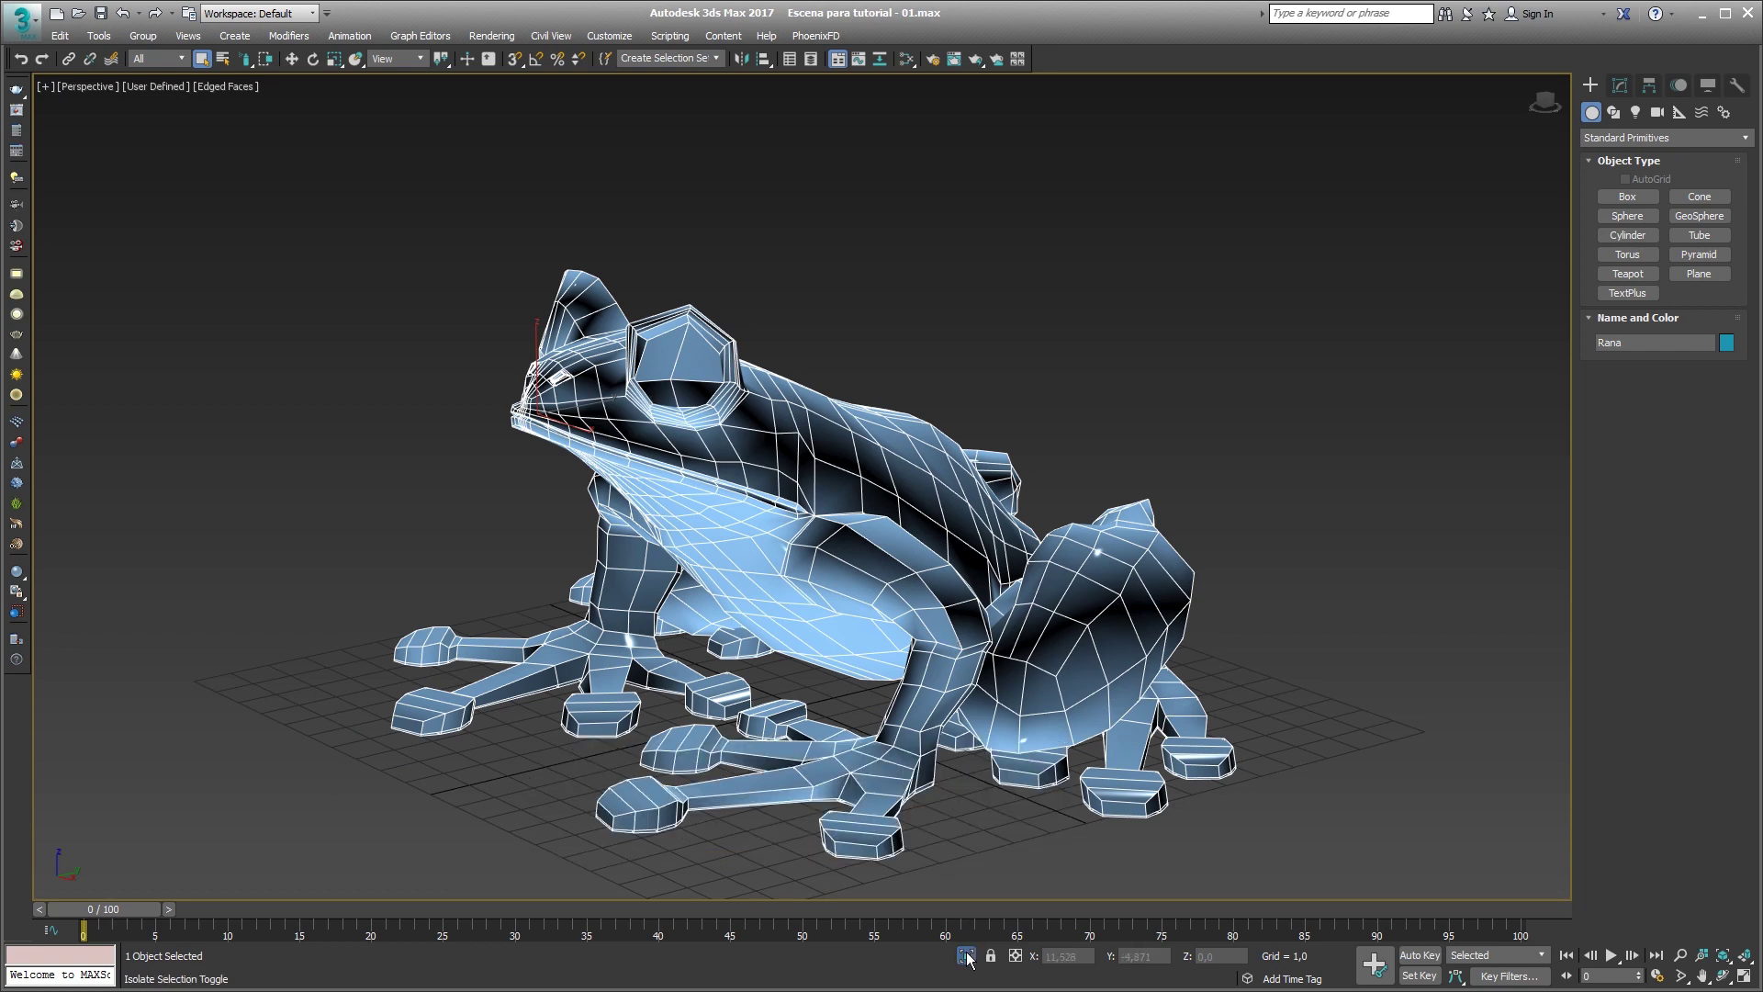
left_click(966, 954)
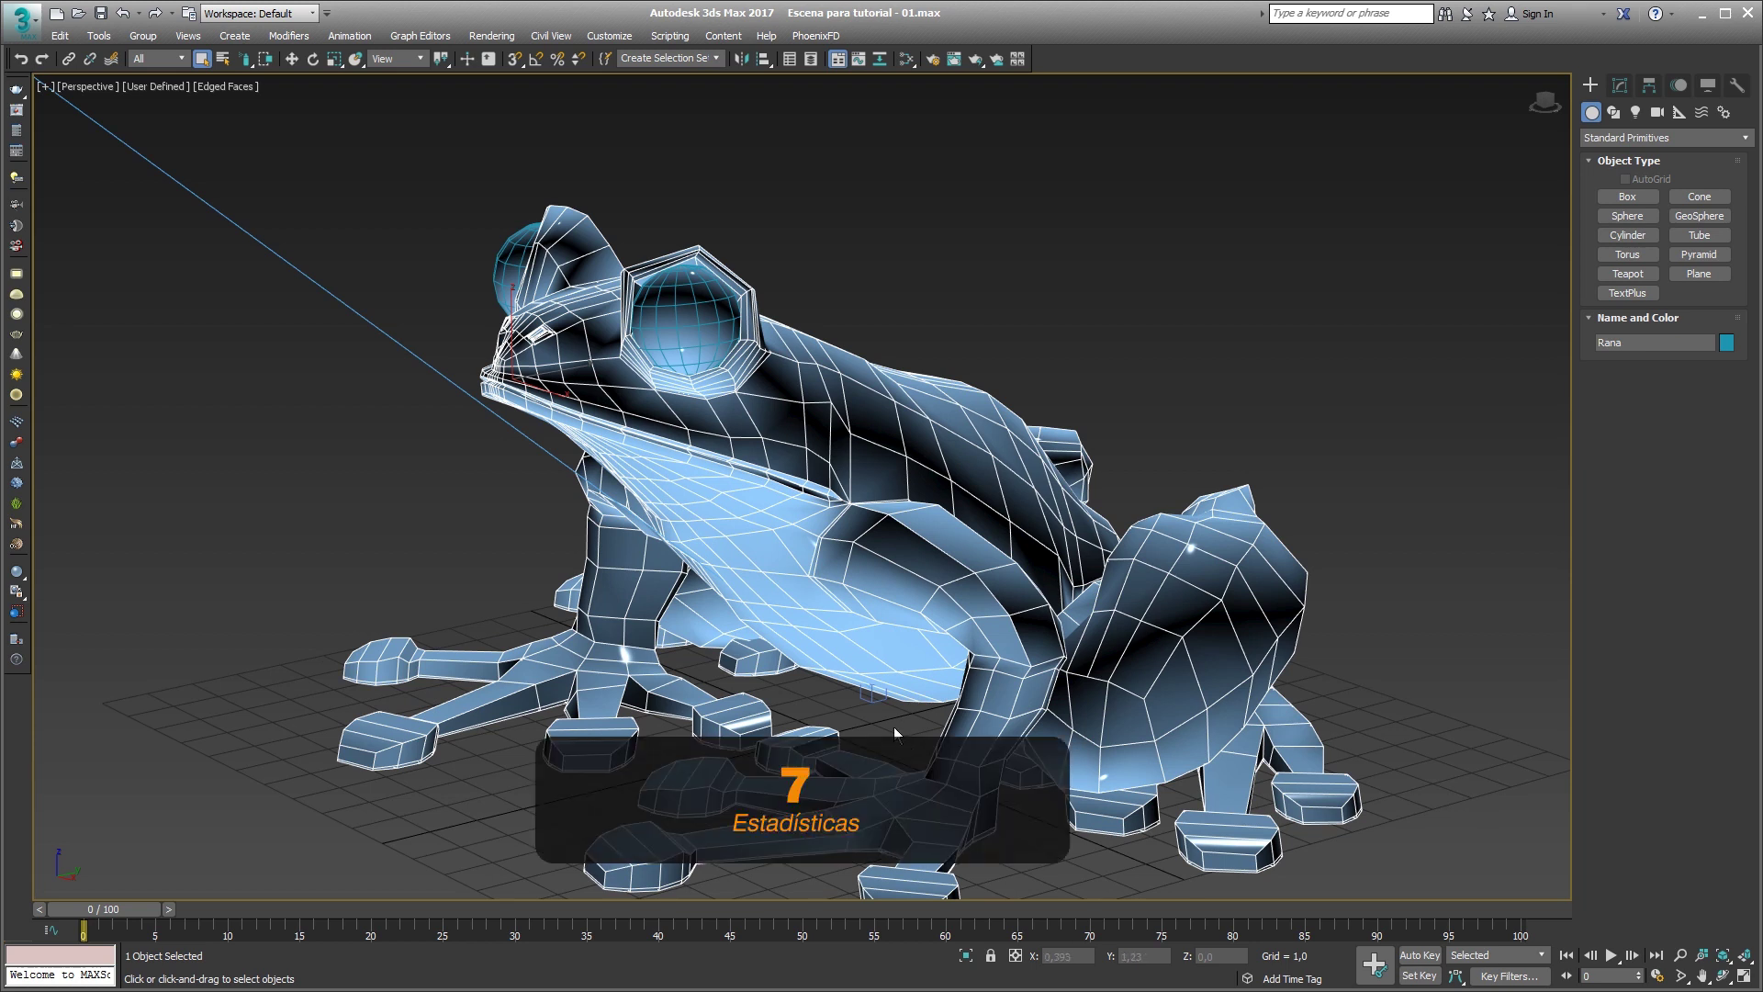
Show viewport statistics with Polygon Count, Vertex Count and Frames Per Second, then set Move with an X-axis constraint.
key("7")
left_click(44, 86)
left_click(118, 272)
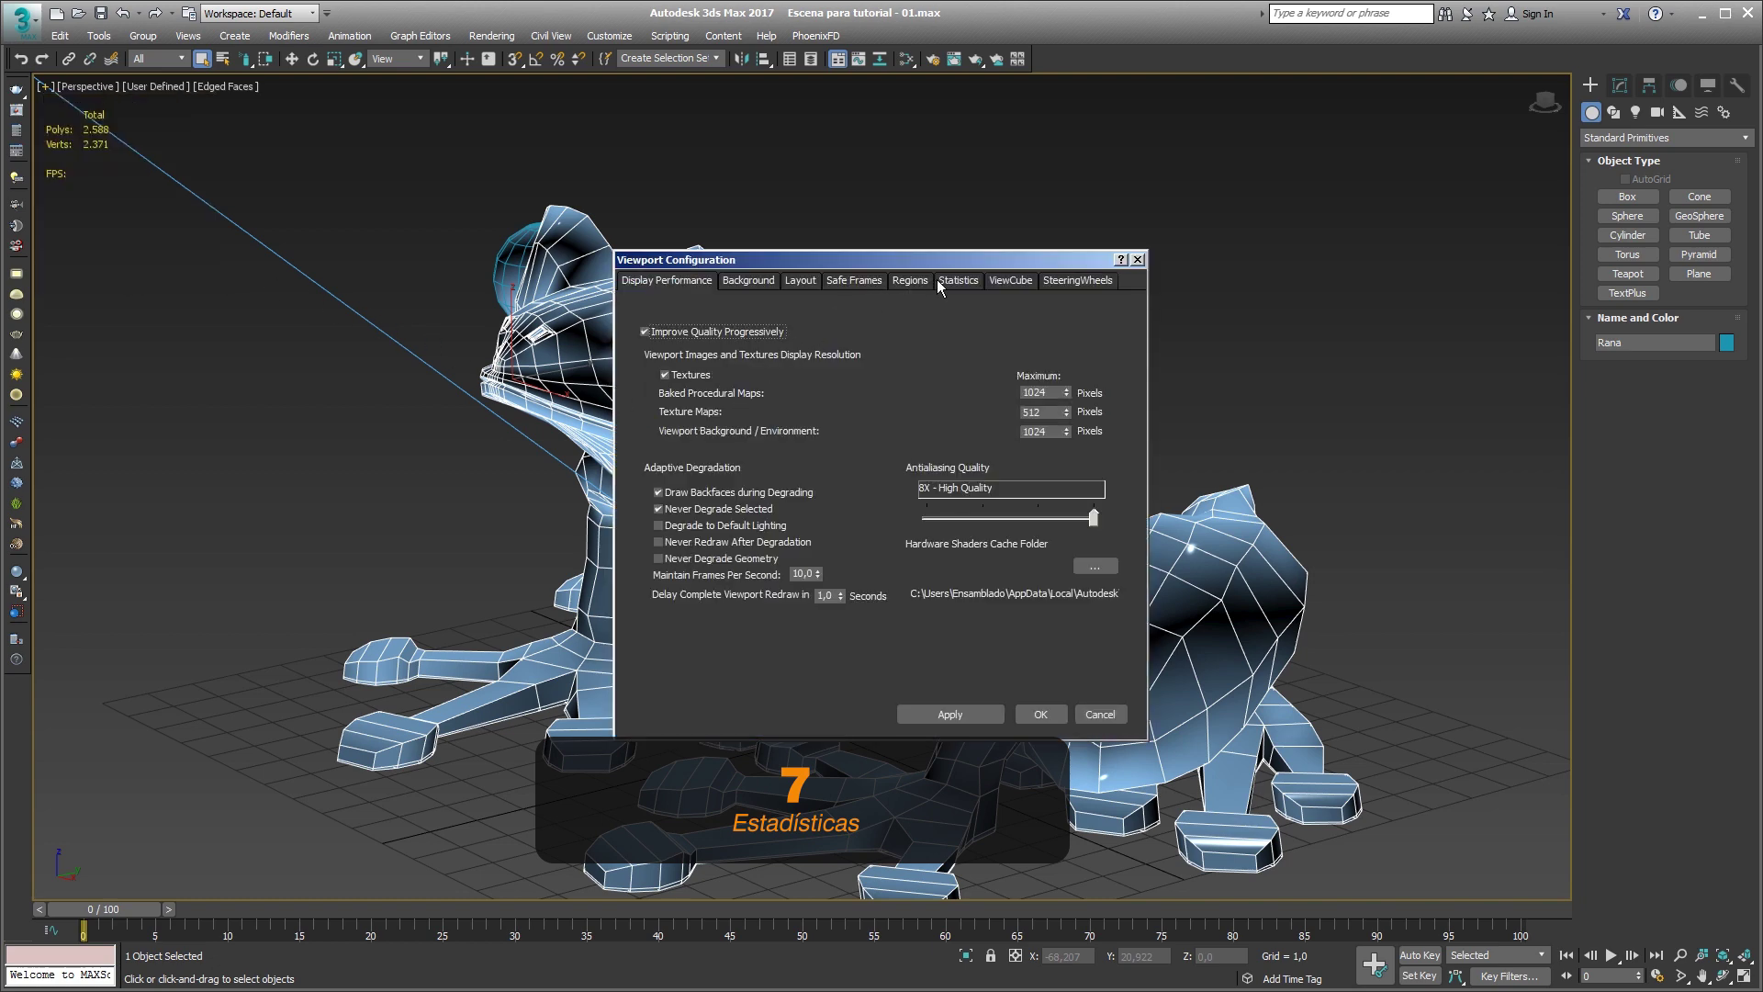
left_click(938, 282)
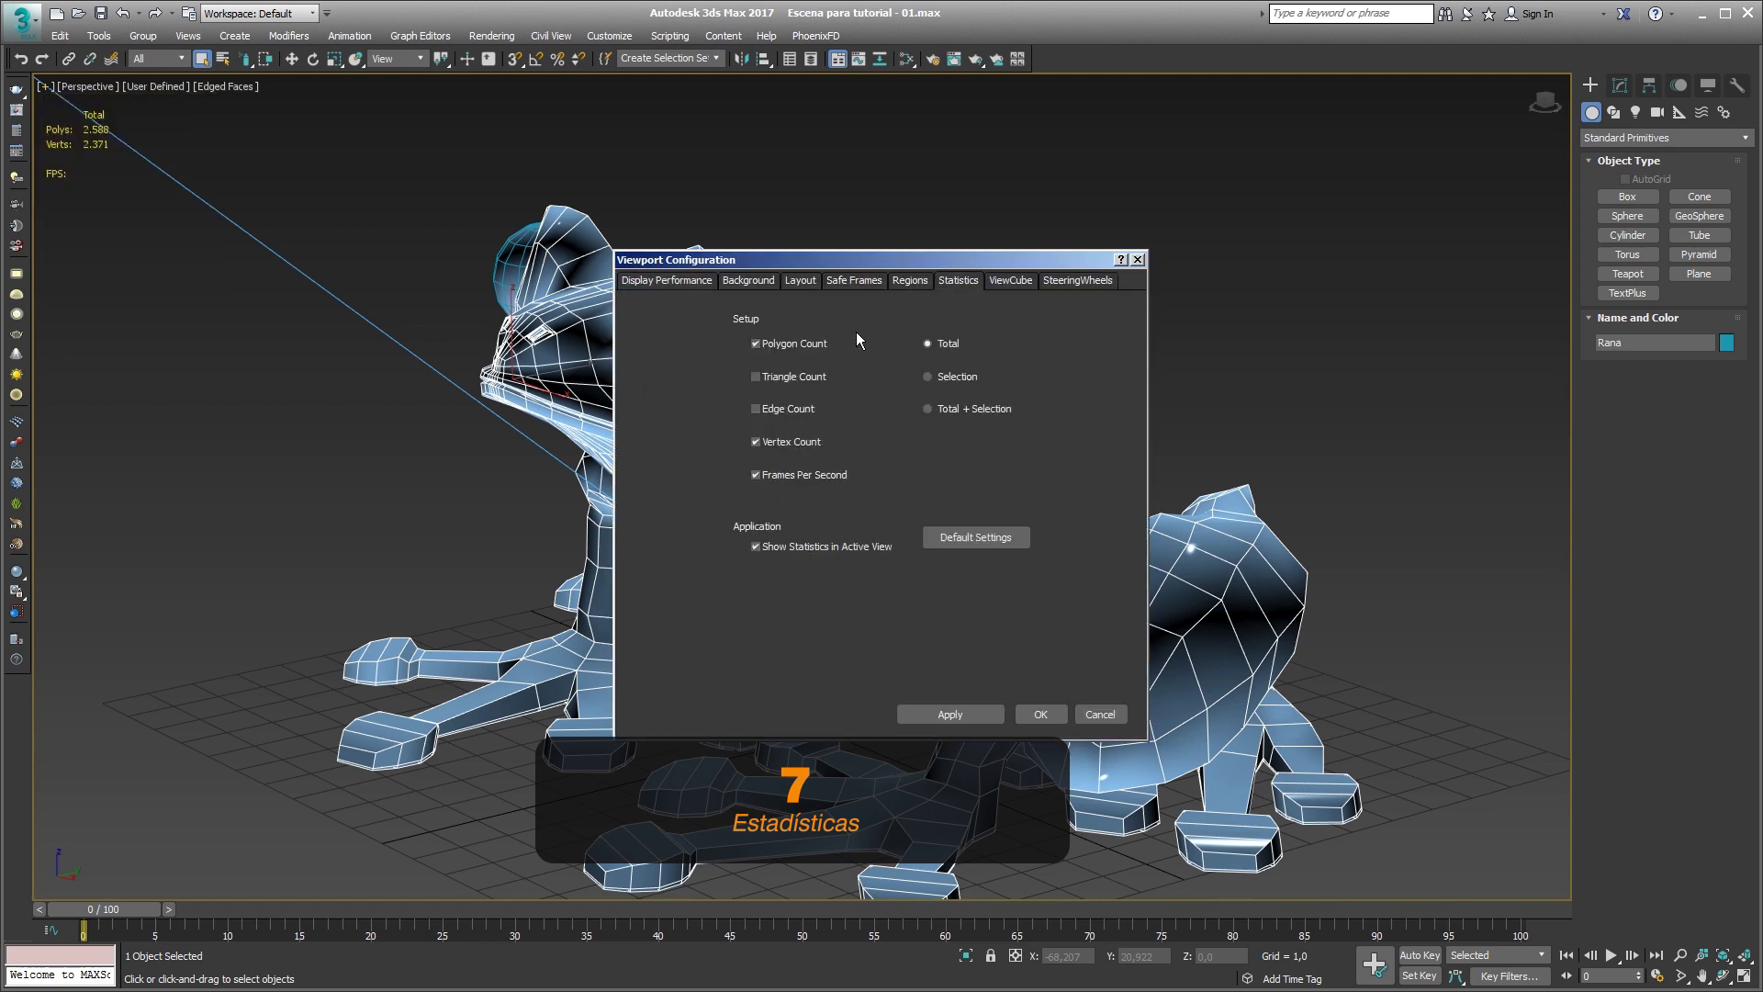
left_click(1037, 716)
key("w")
key("F5")
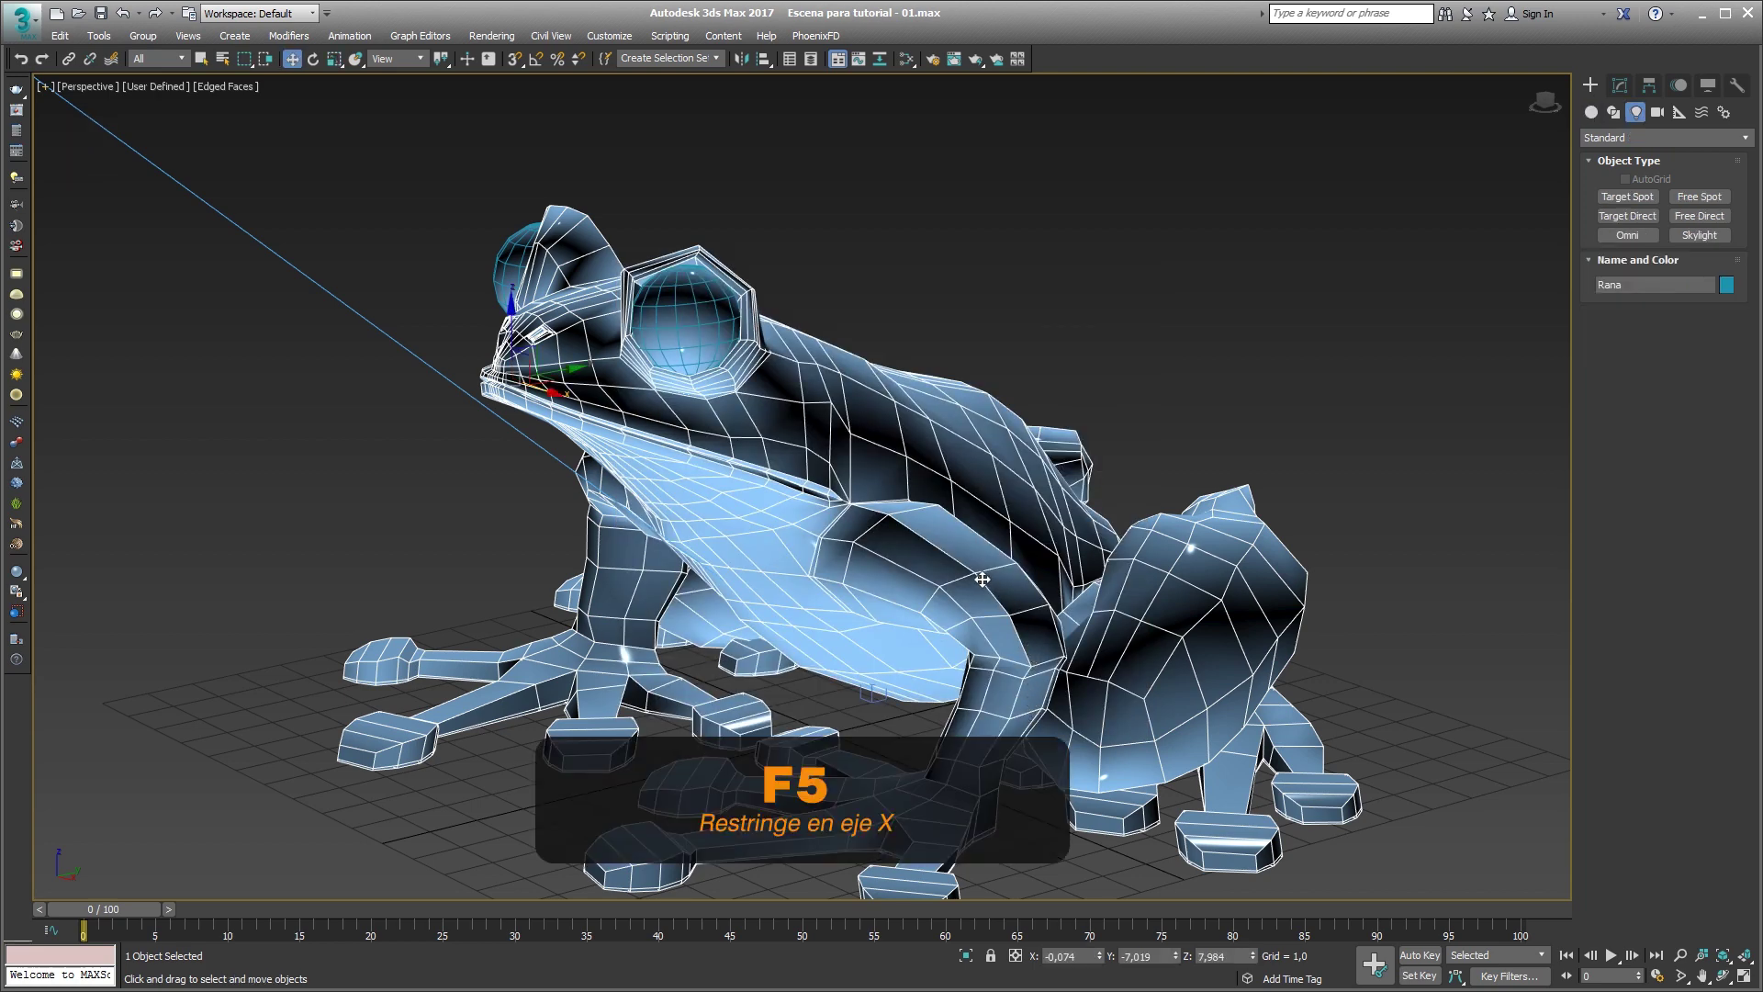
Move the frog along X and undo, then shift it along Y and raise it along Z.
mouse_move(981, 577)
left_mouse_down()
mouse_move(1161, 552)
mouse_move(891, 558)
left_mouse_up()
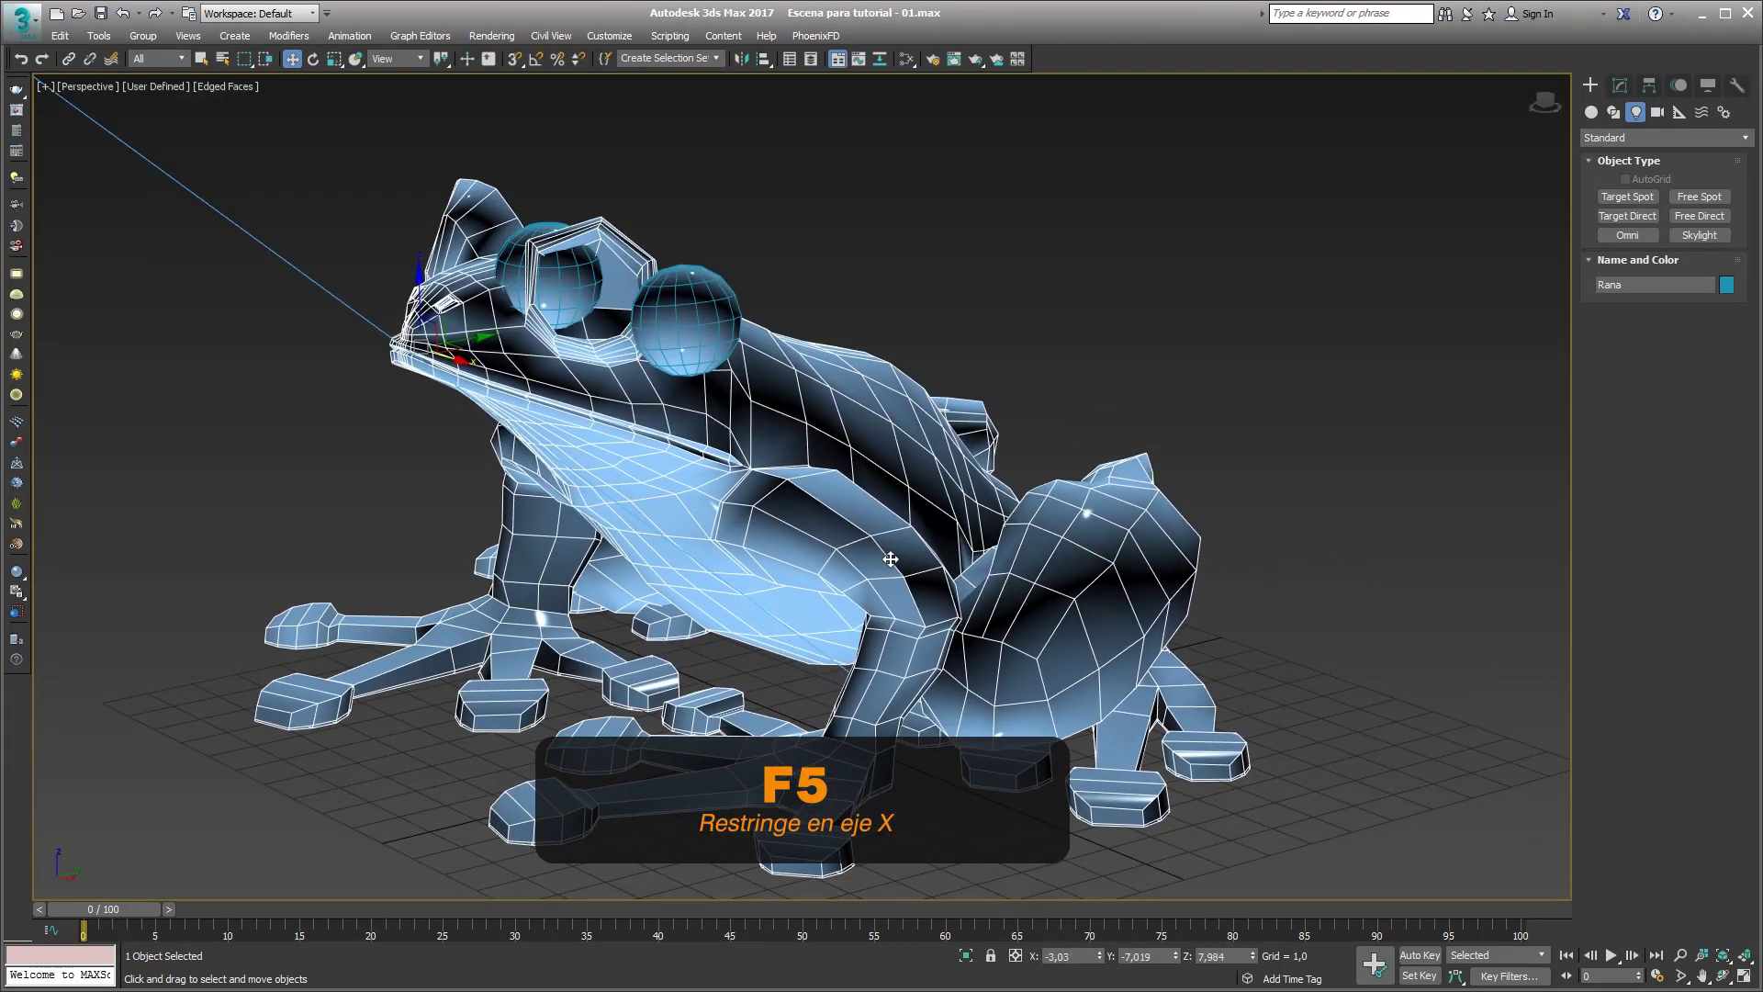
key("ctrl+z")
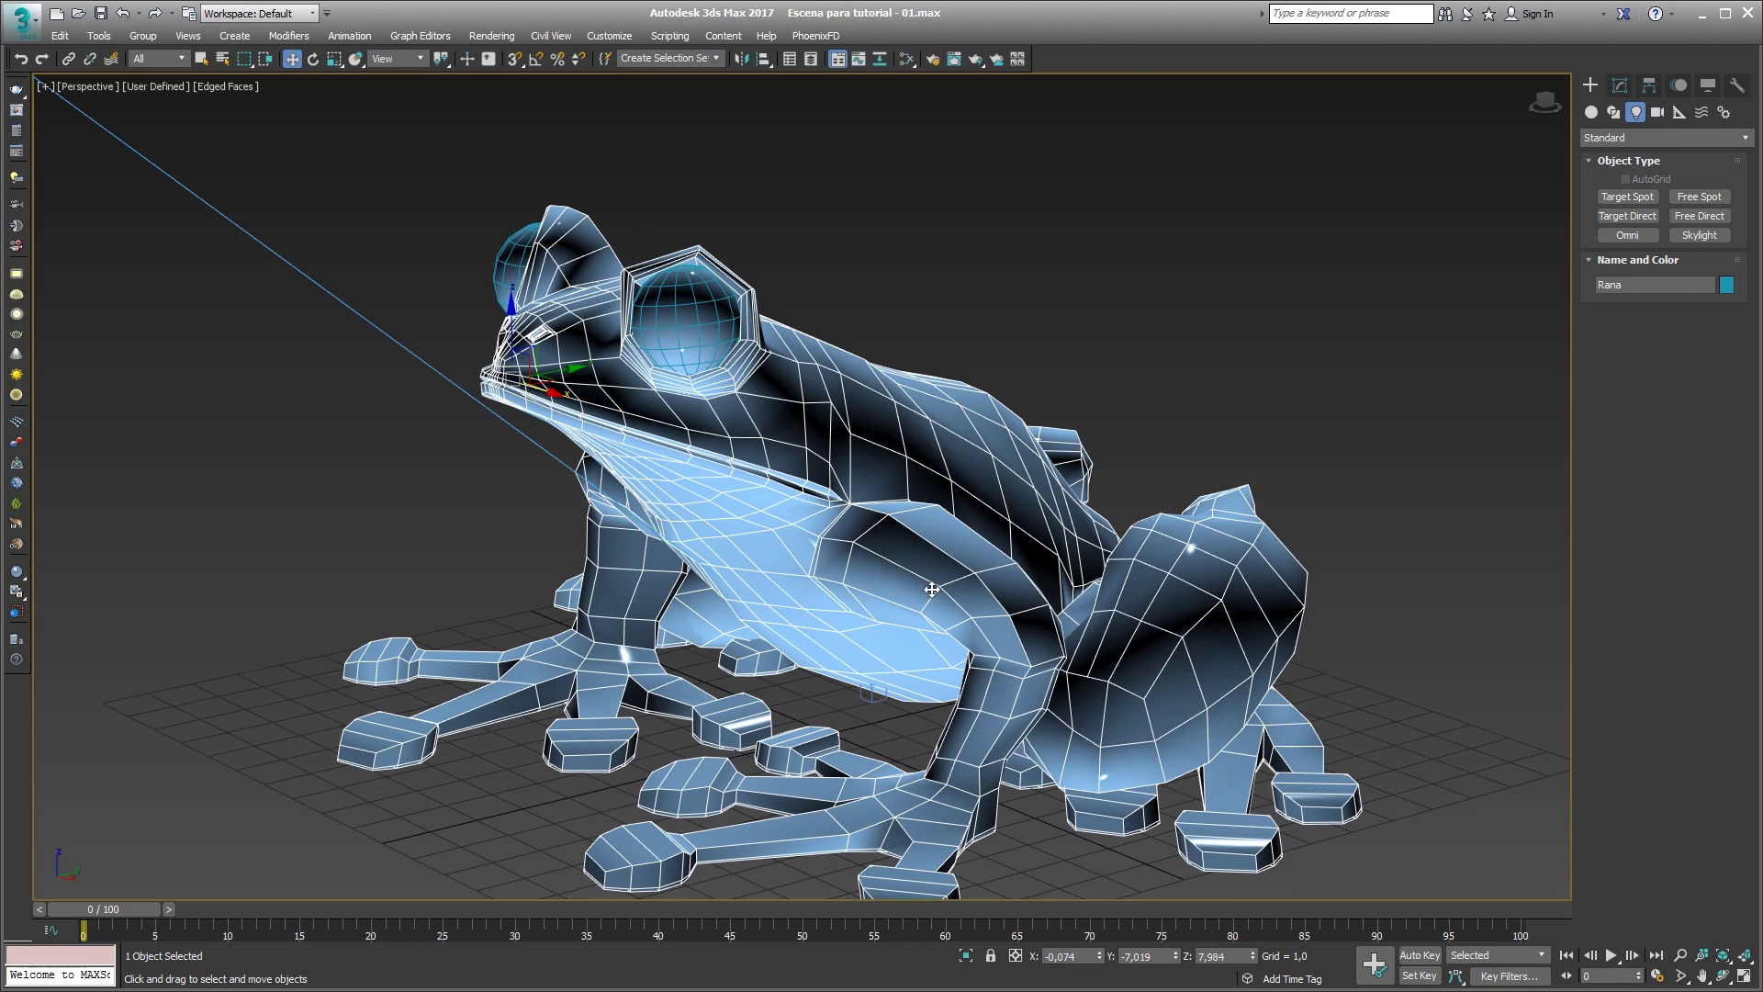
mouse_move(943, 571)
left_mouse_down()
mouse_move(1113, 491)
mouse_move(760, 591)
mouse_move(1089, 508)
left_mouse_up()
key("F7")
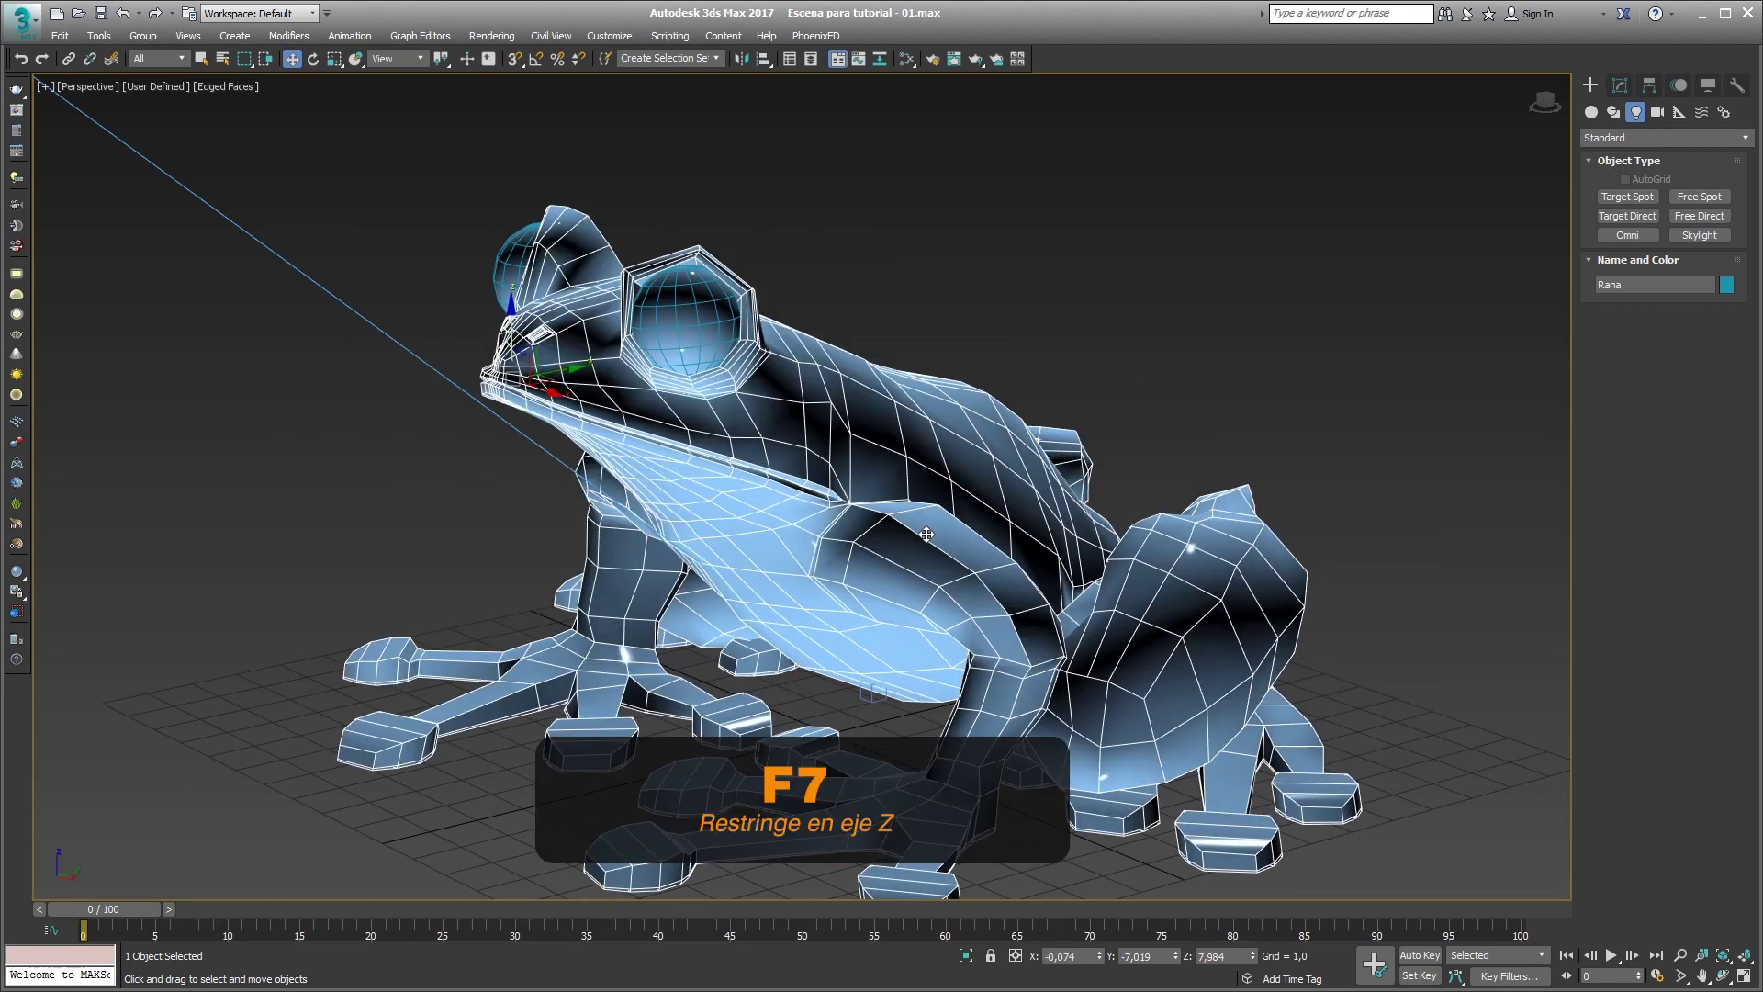
mouse_move(931, 531)
left_mouse_down()
mouse_move(972, 490)
mouse_move(959, 594)
mouse_move(970, 440)
left_mouse_up()
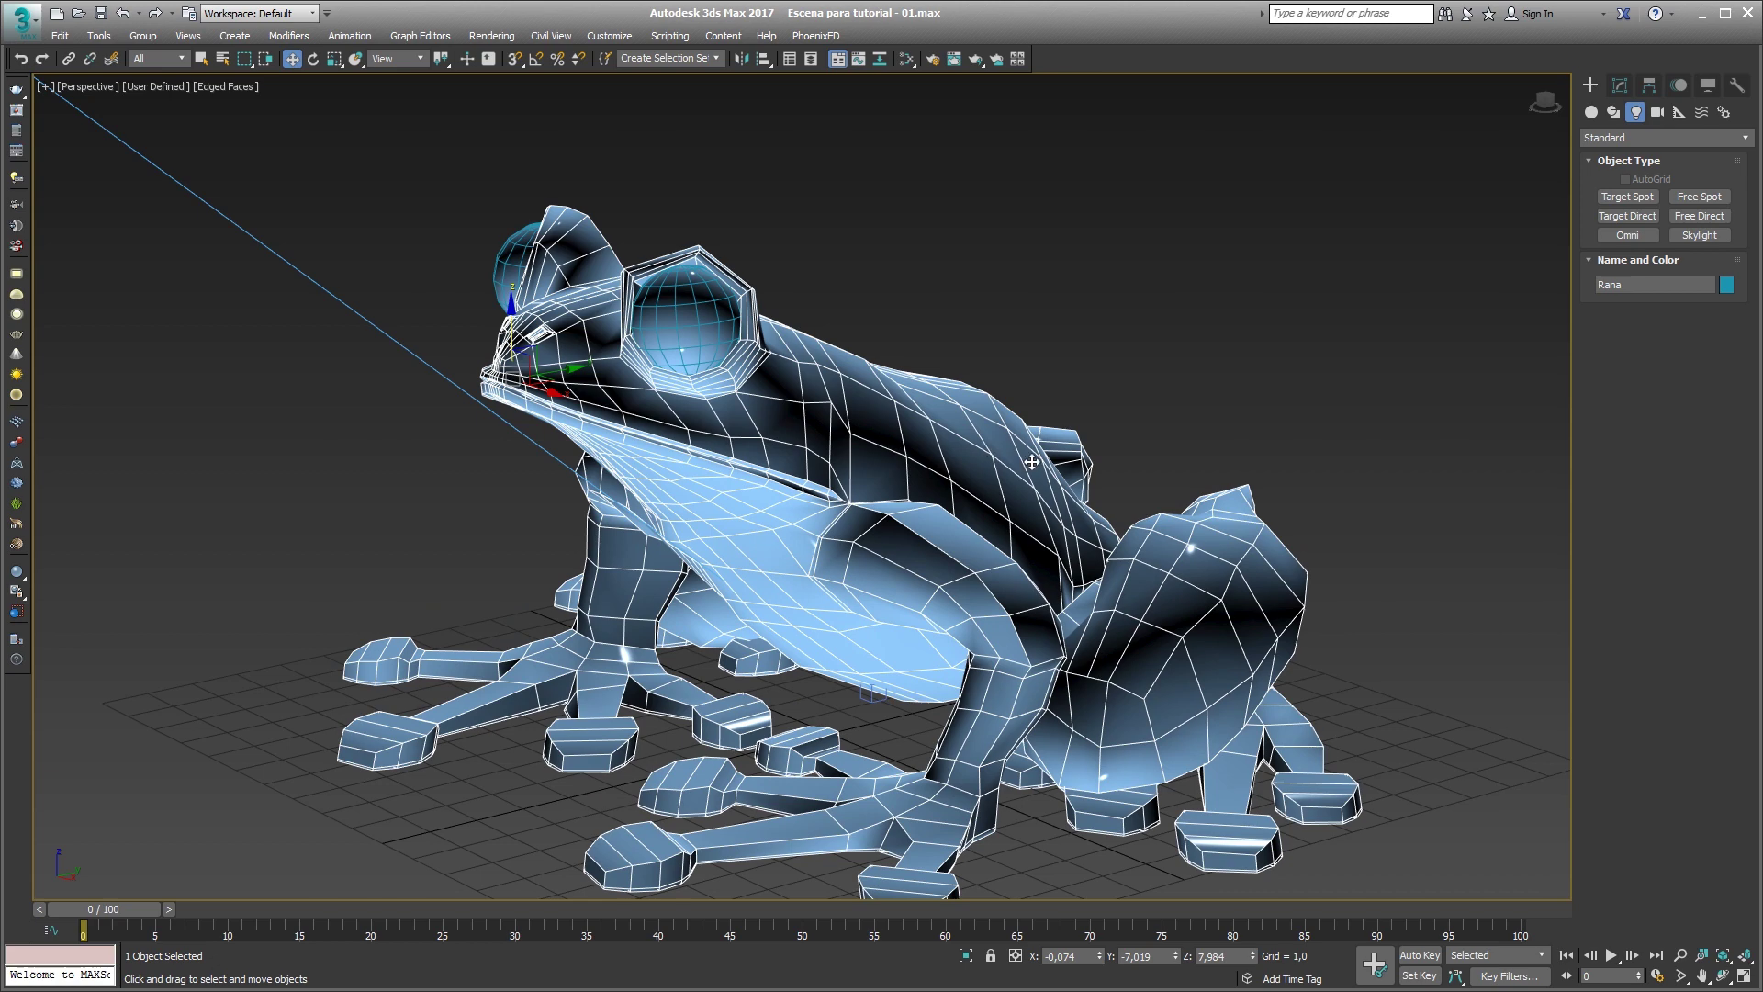
Open and close the Environment and Effects window, then lock the frog selection.
key("8")
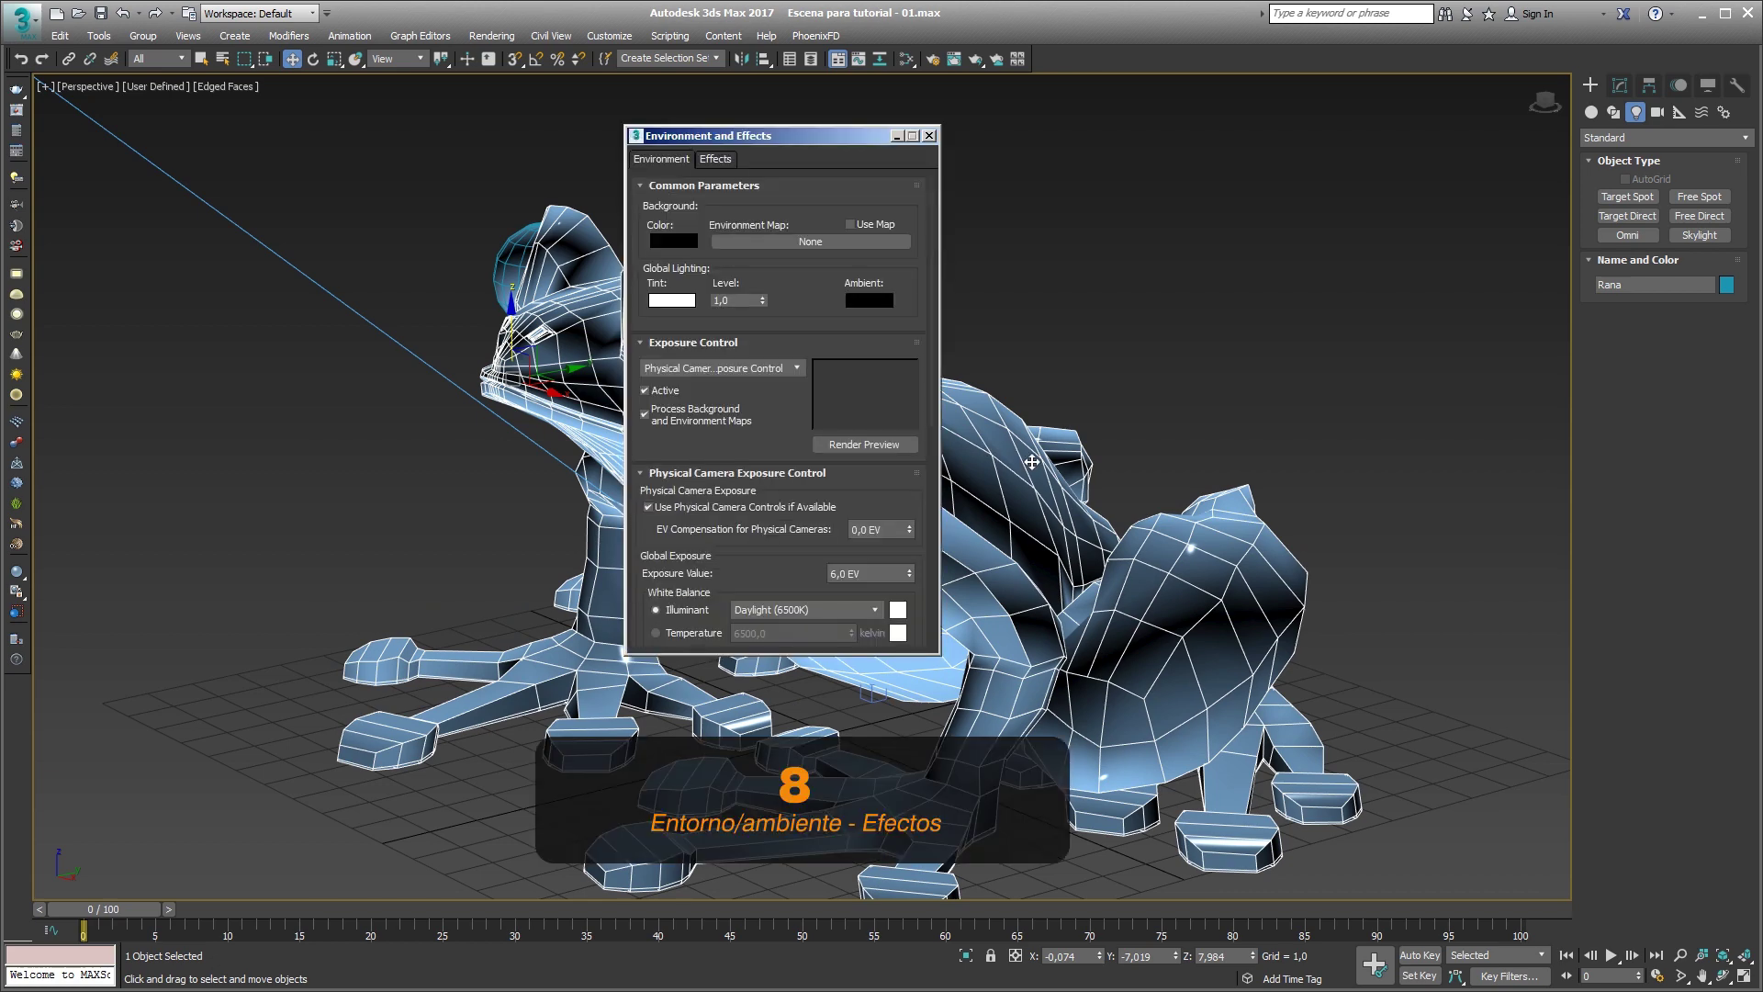
left_click(930, 136)
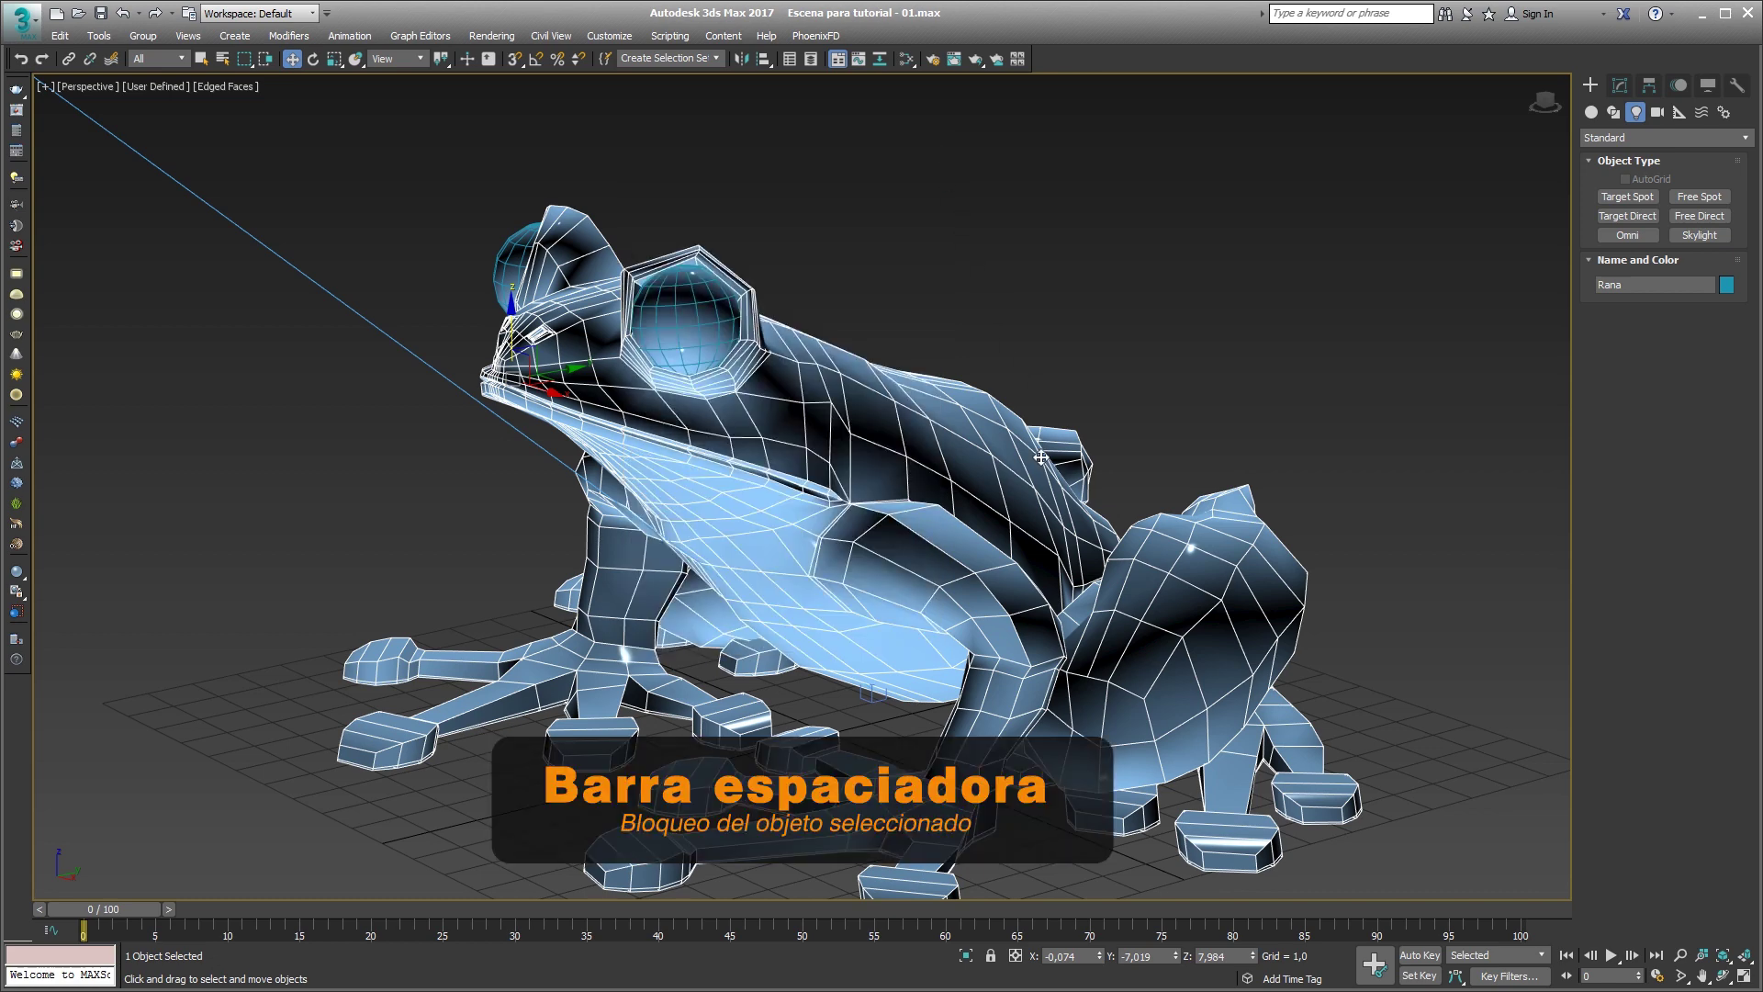
key("space")
key("space")
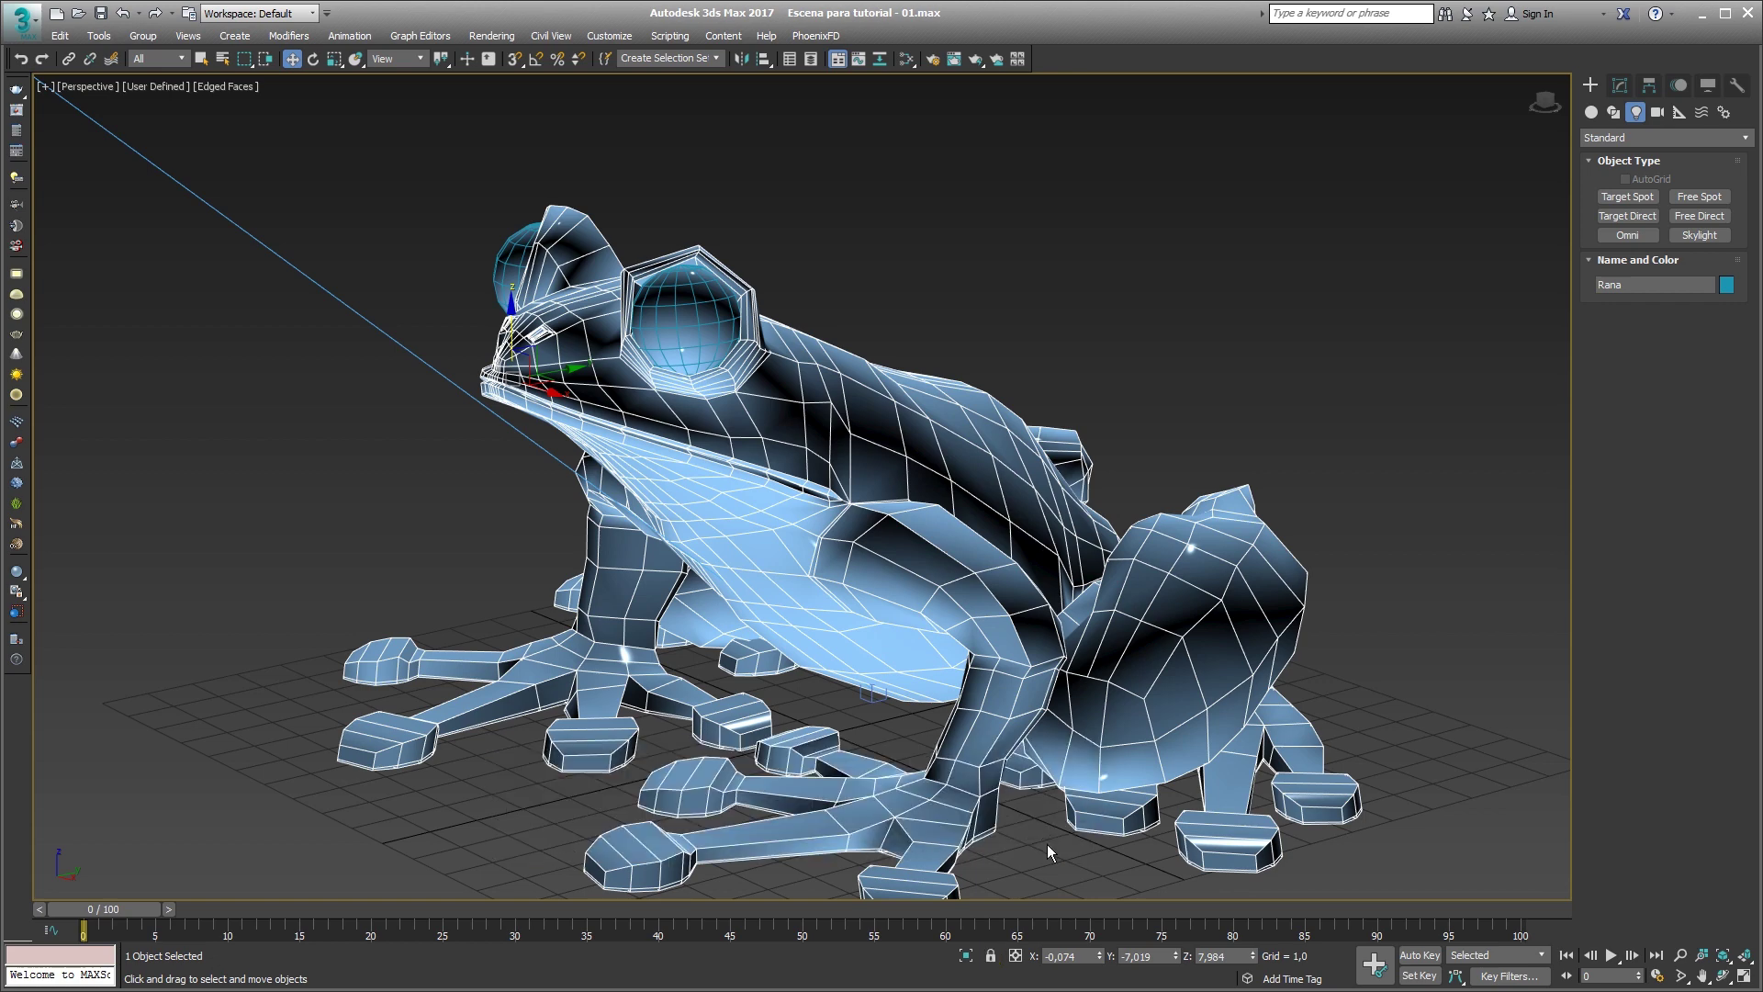
Select all objects, then select only the frog, invert the selection, and clear it.
middle_click_drag(1050, 687, 1206, 701)
scroll(1065, 679, "down", 5)
scroll(1102, 689, "down", 3)
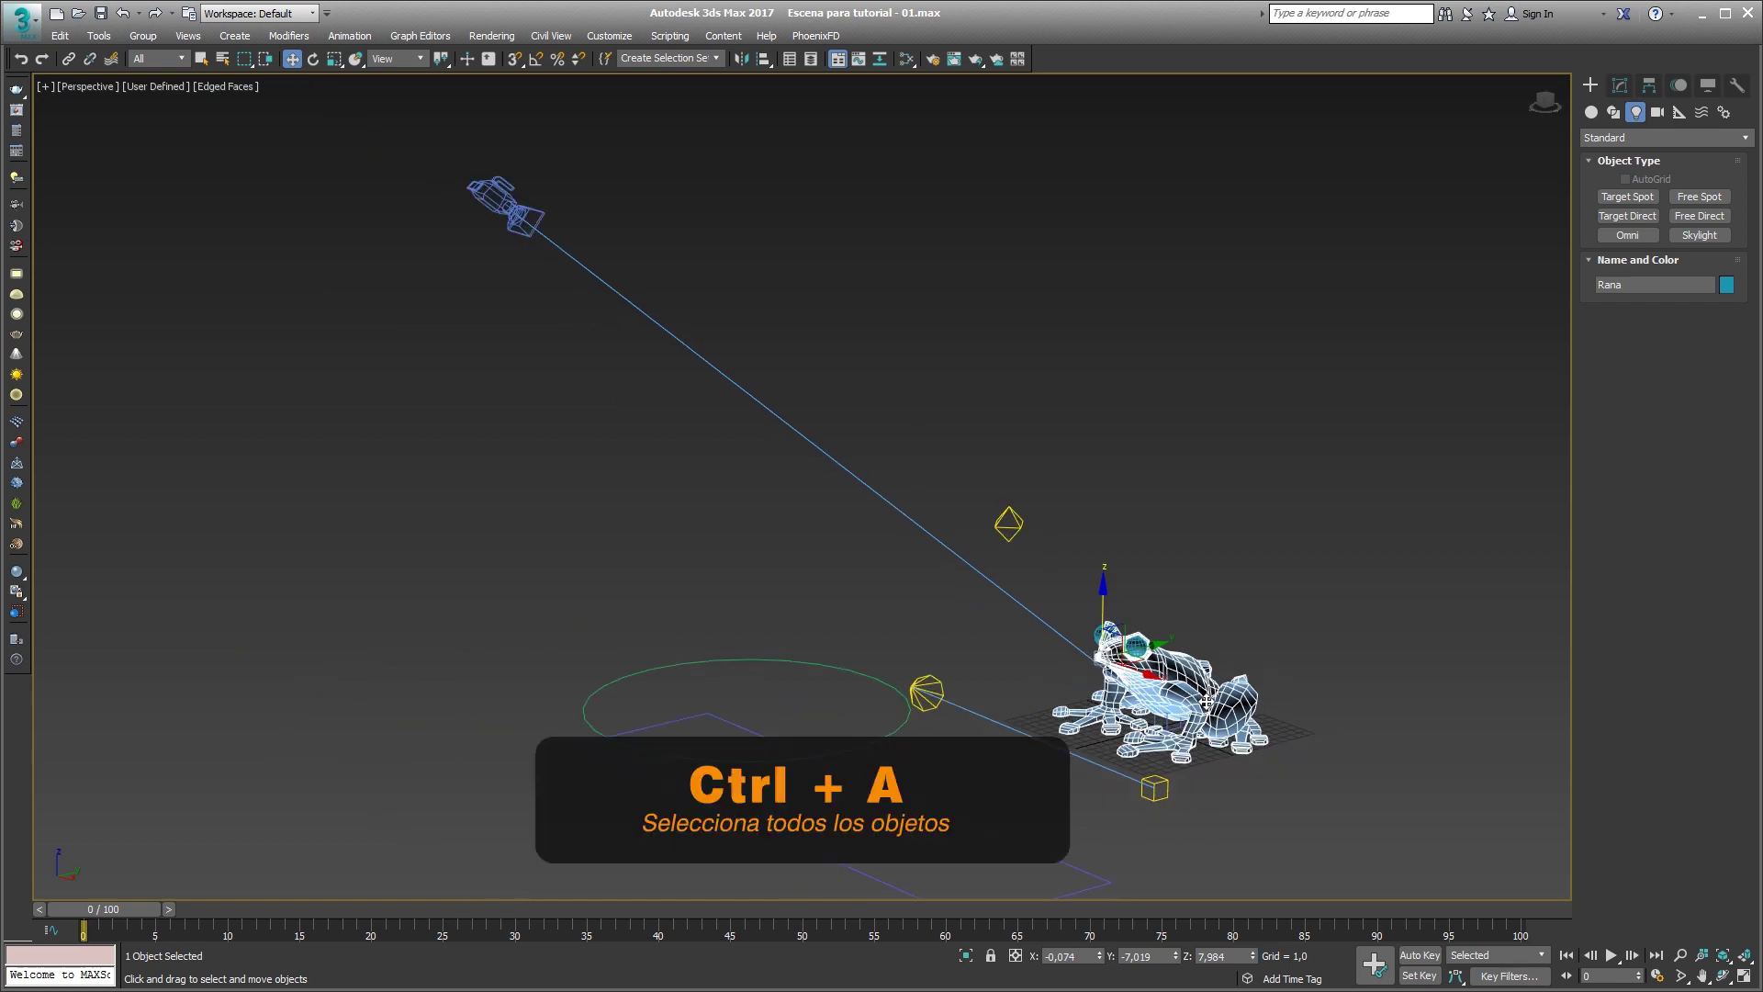
key("ctrl+a")
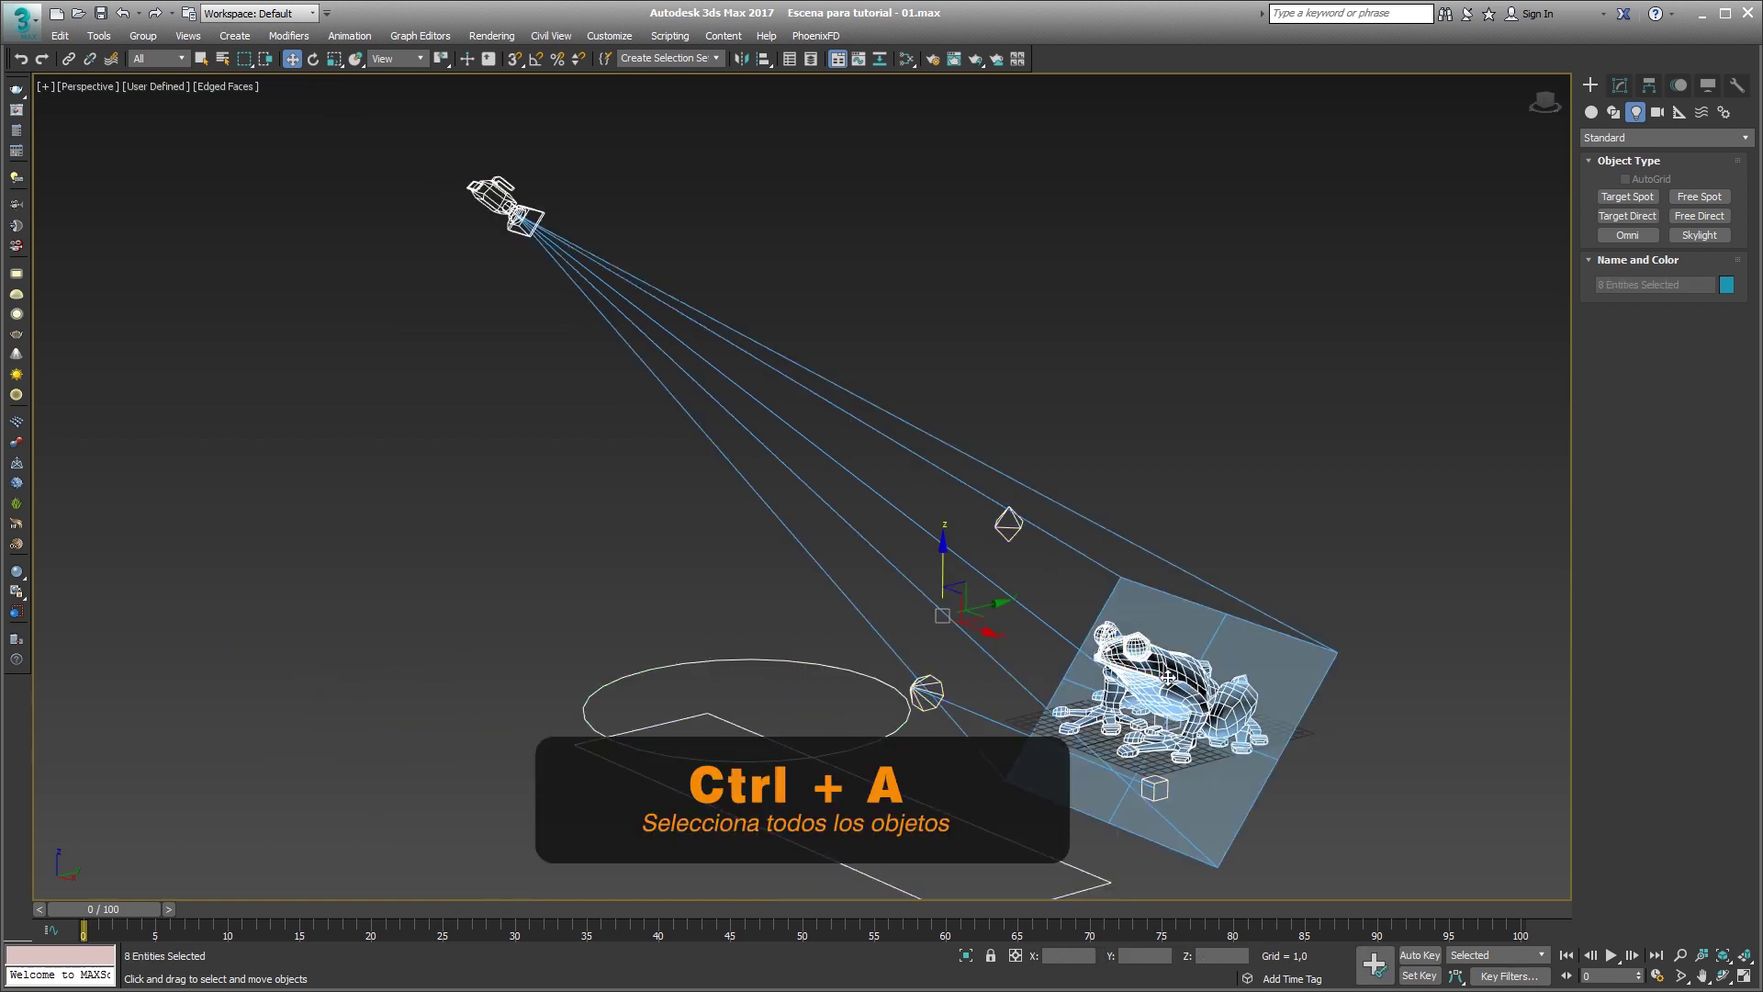
left_click(1168, 678)
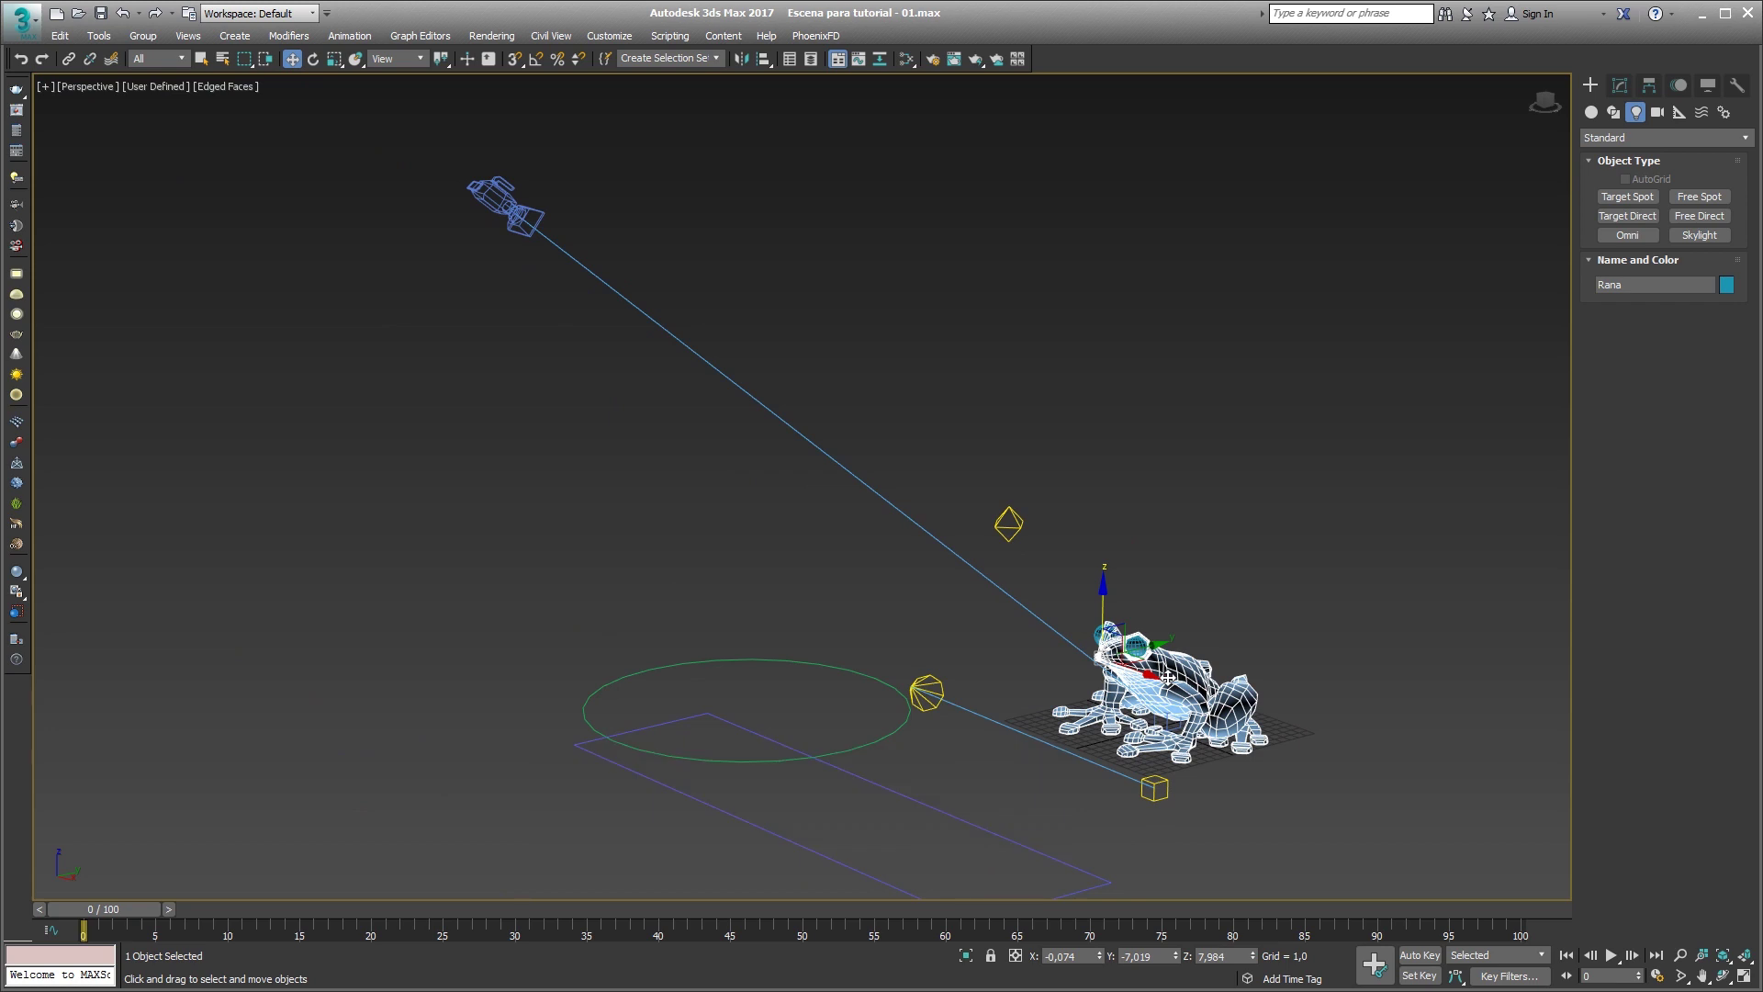
key("ctrl+i")
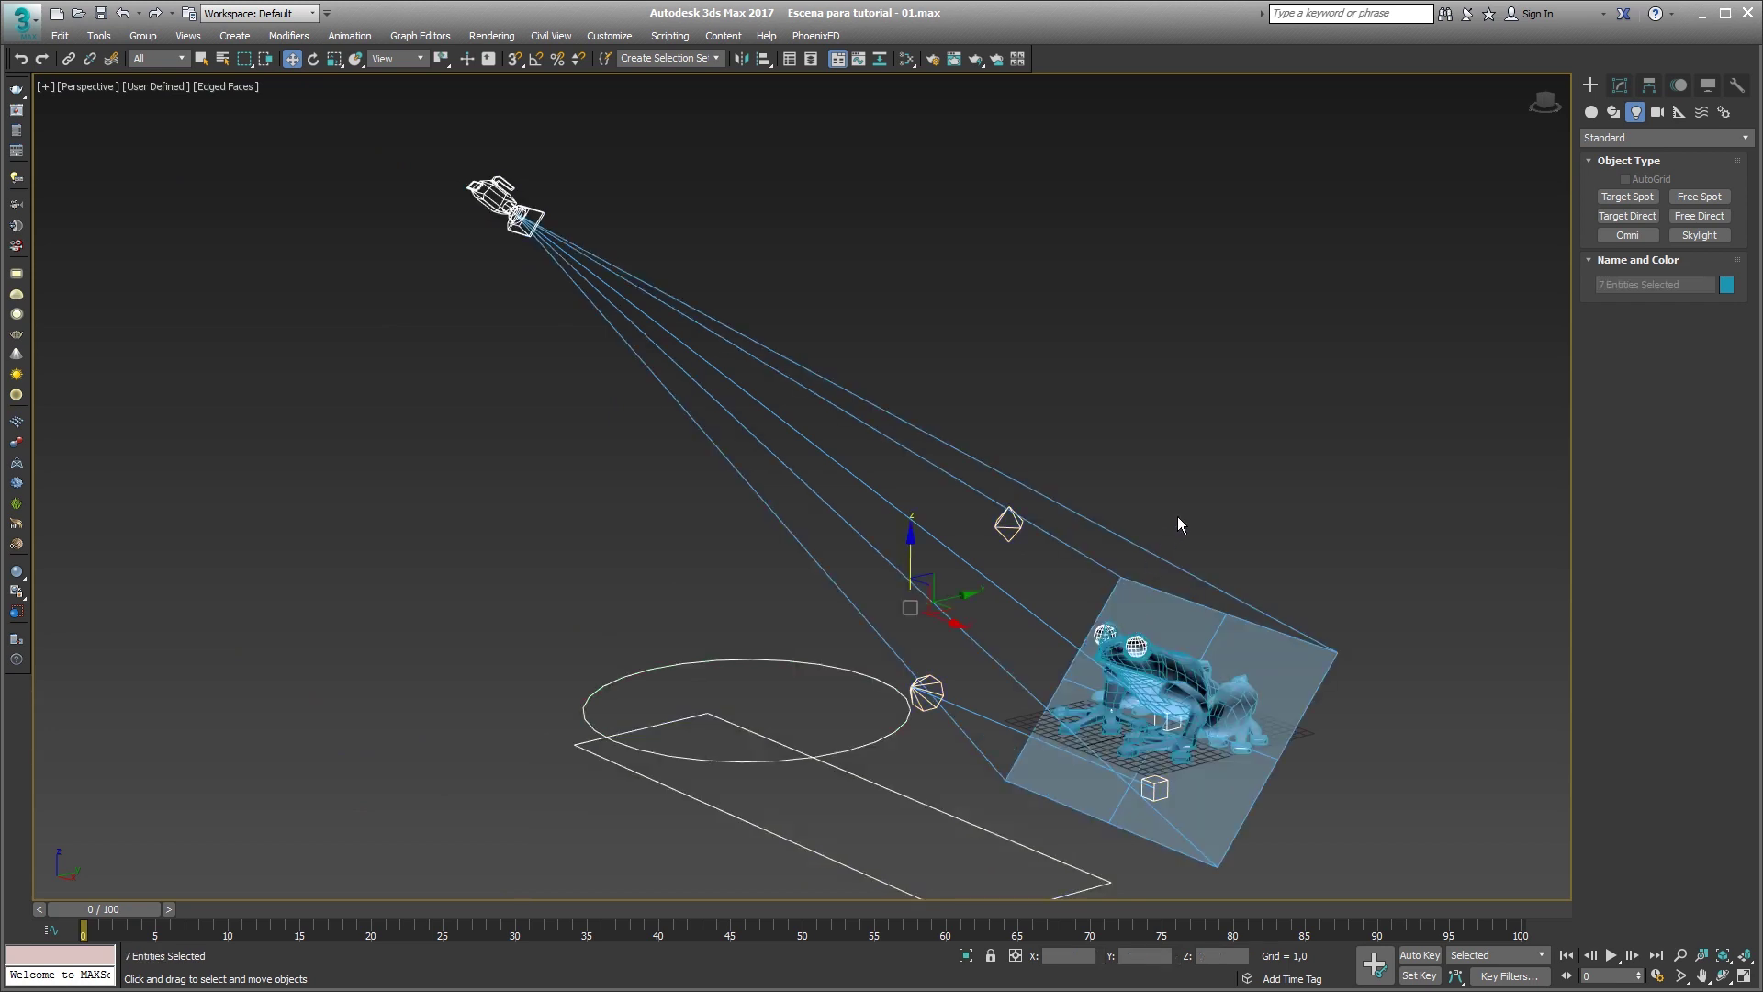
key("ctrl+d")
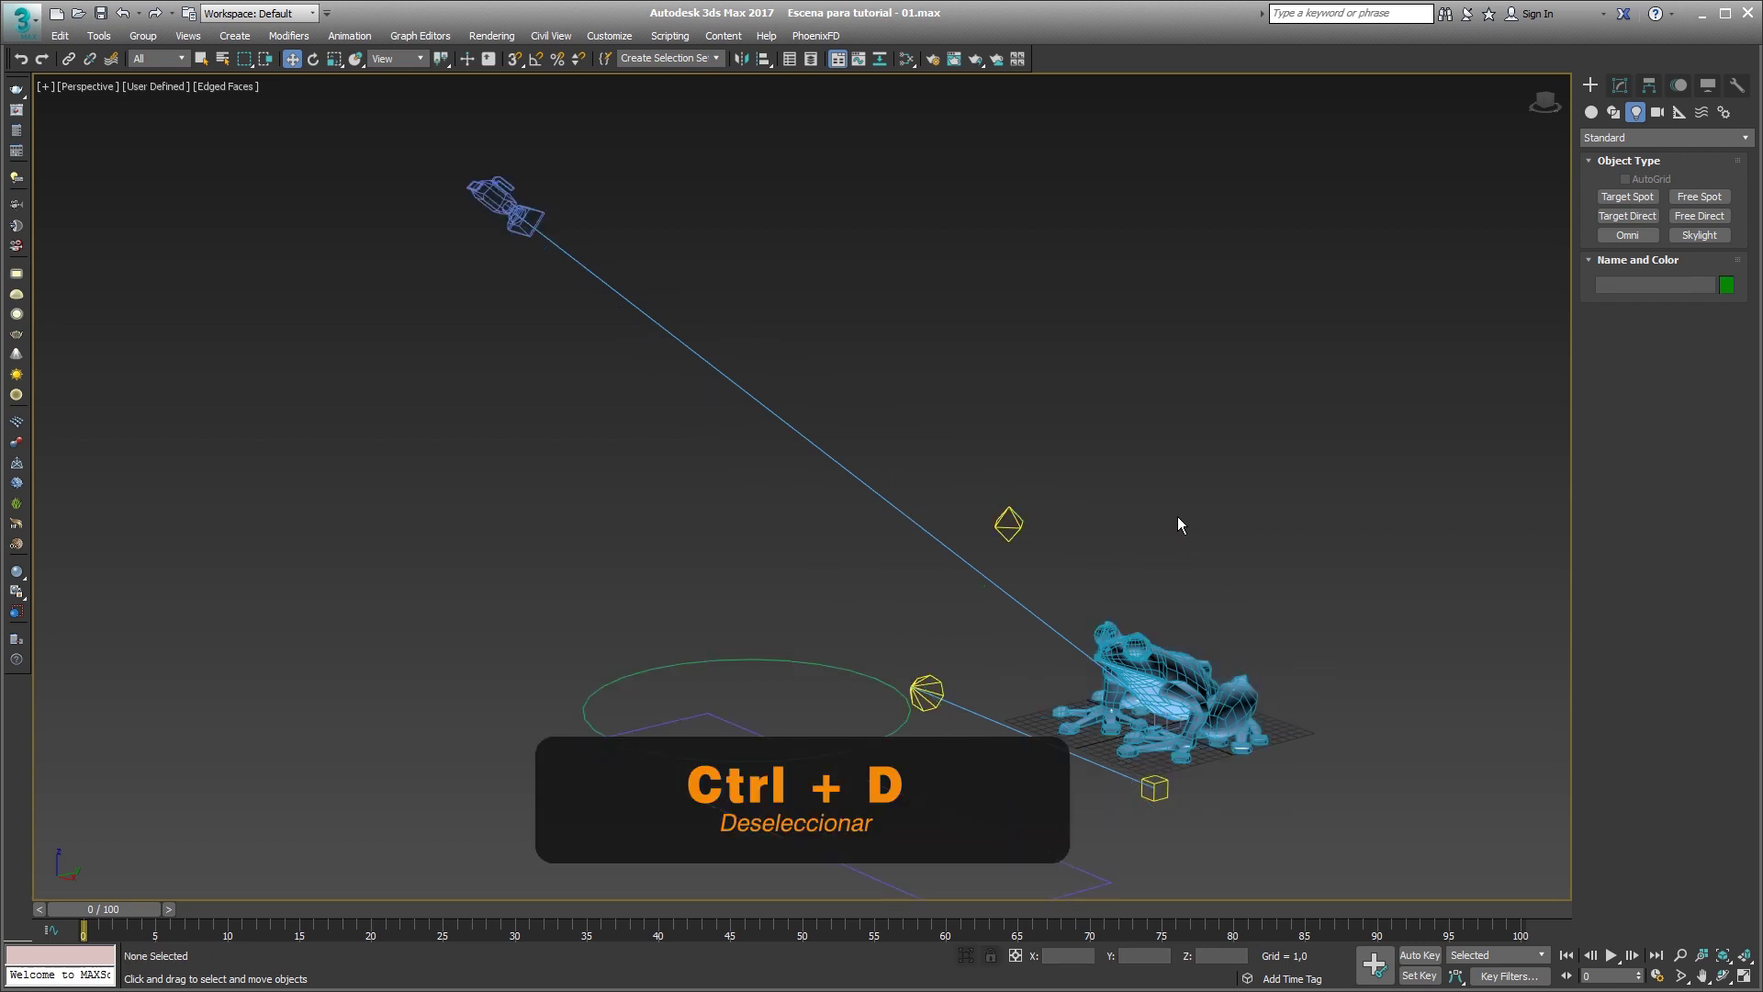
Reselect the frog, zoom in, and cancel the Clone Options dialog without creating a copy.
left_click(1178, 679)
scroll(1221, 684, "up", 2)
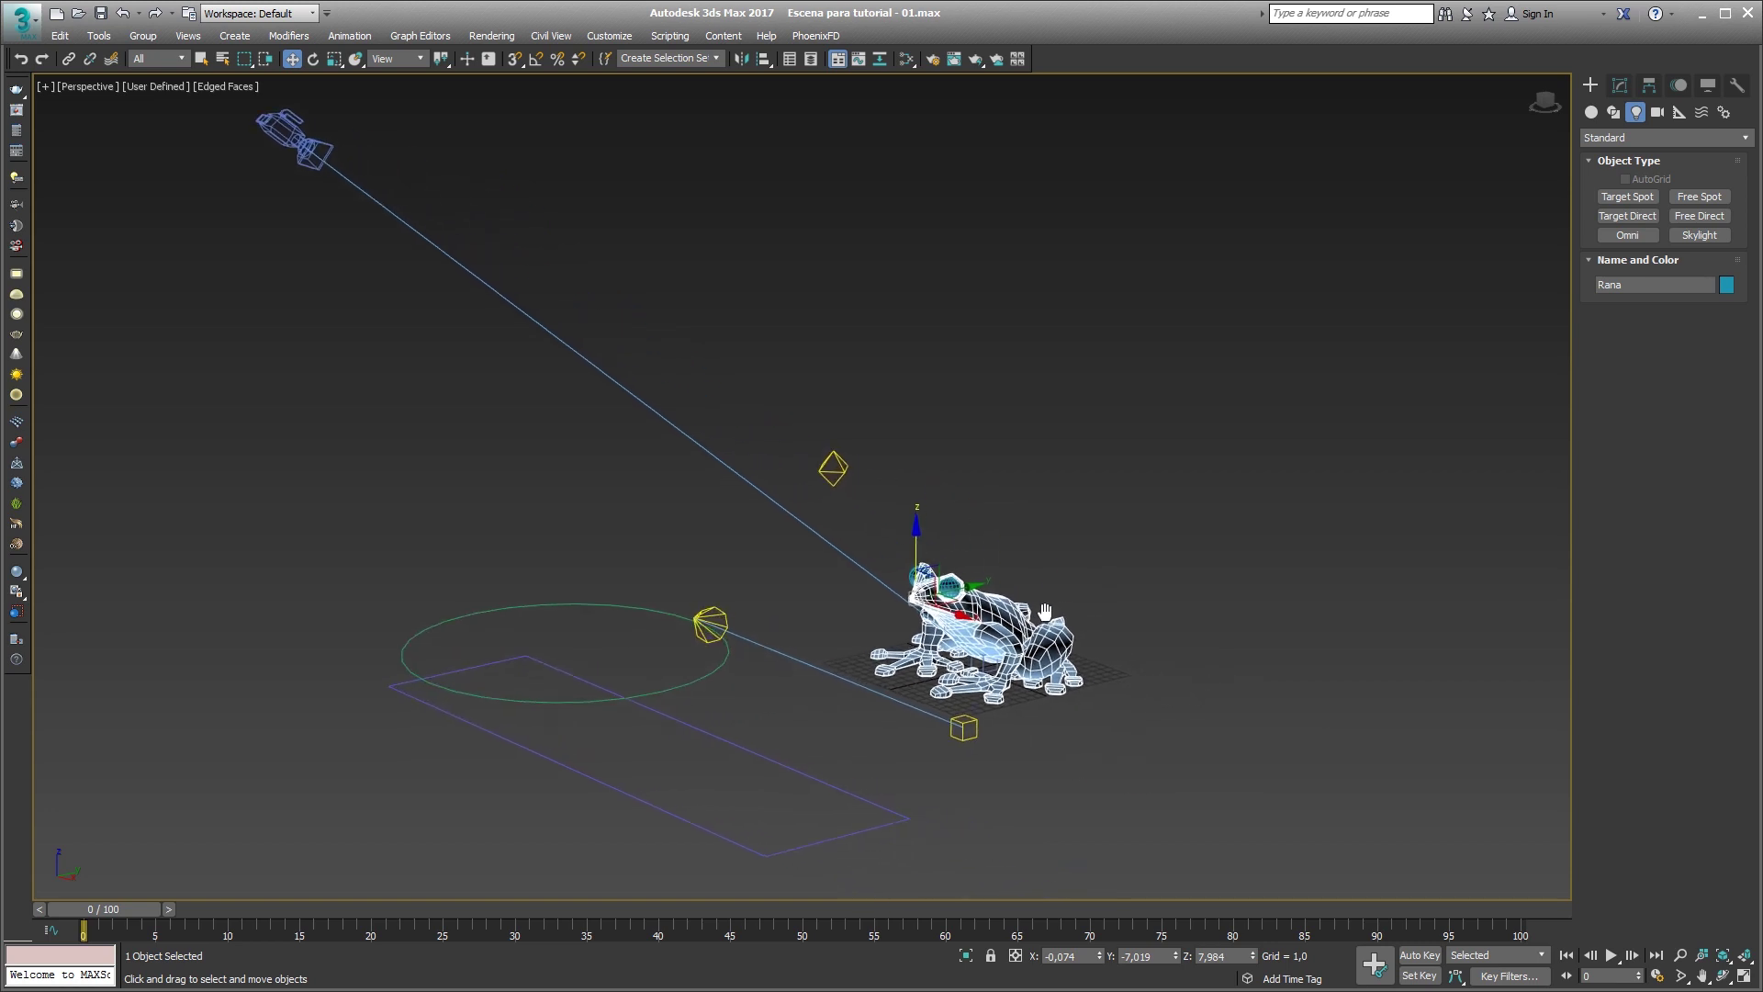
scroll(1102, 652, "up", 3)
scroll(1001, 630, "up", 3)
middle_click_drag(1000, 631, 996, 560)
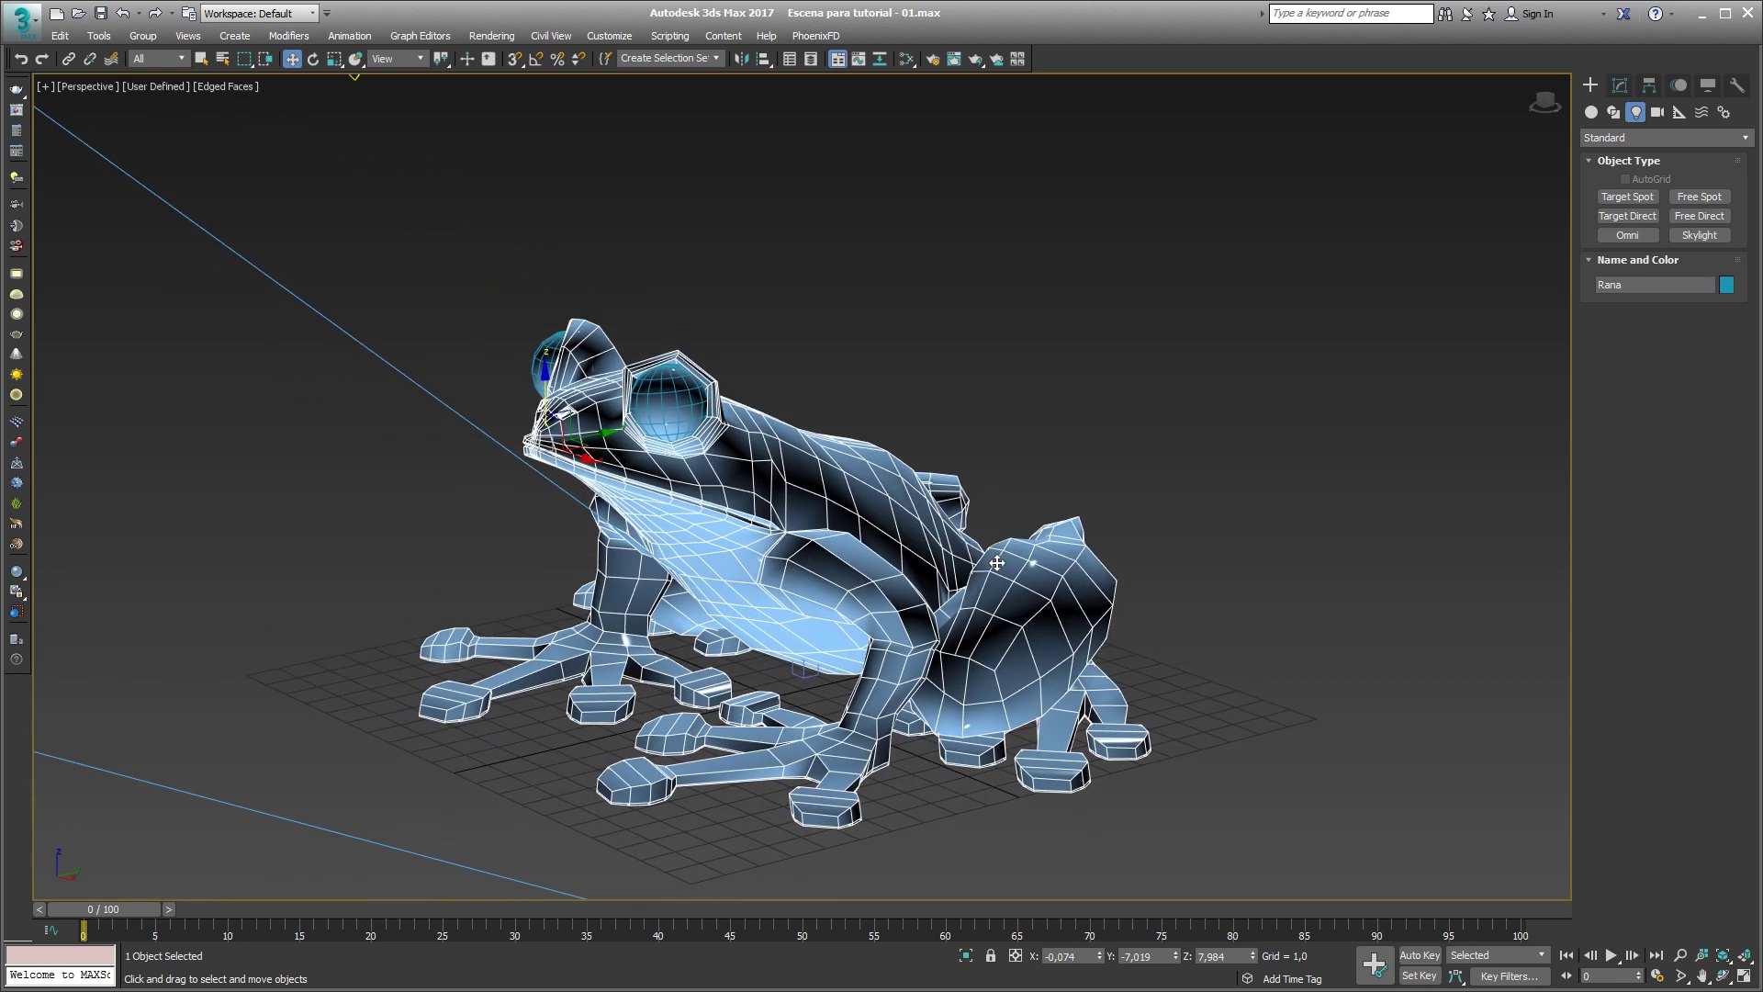
key("ctrl+v")
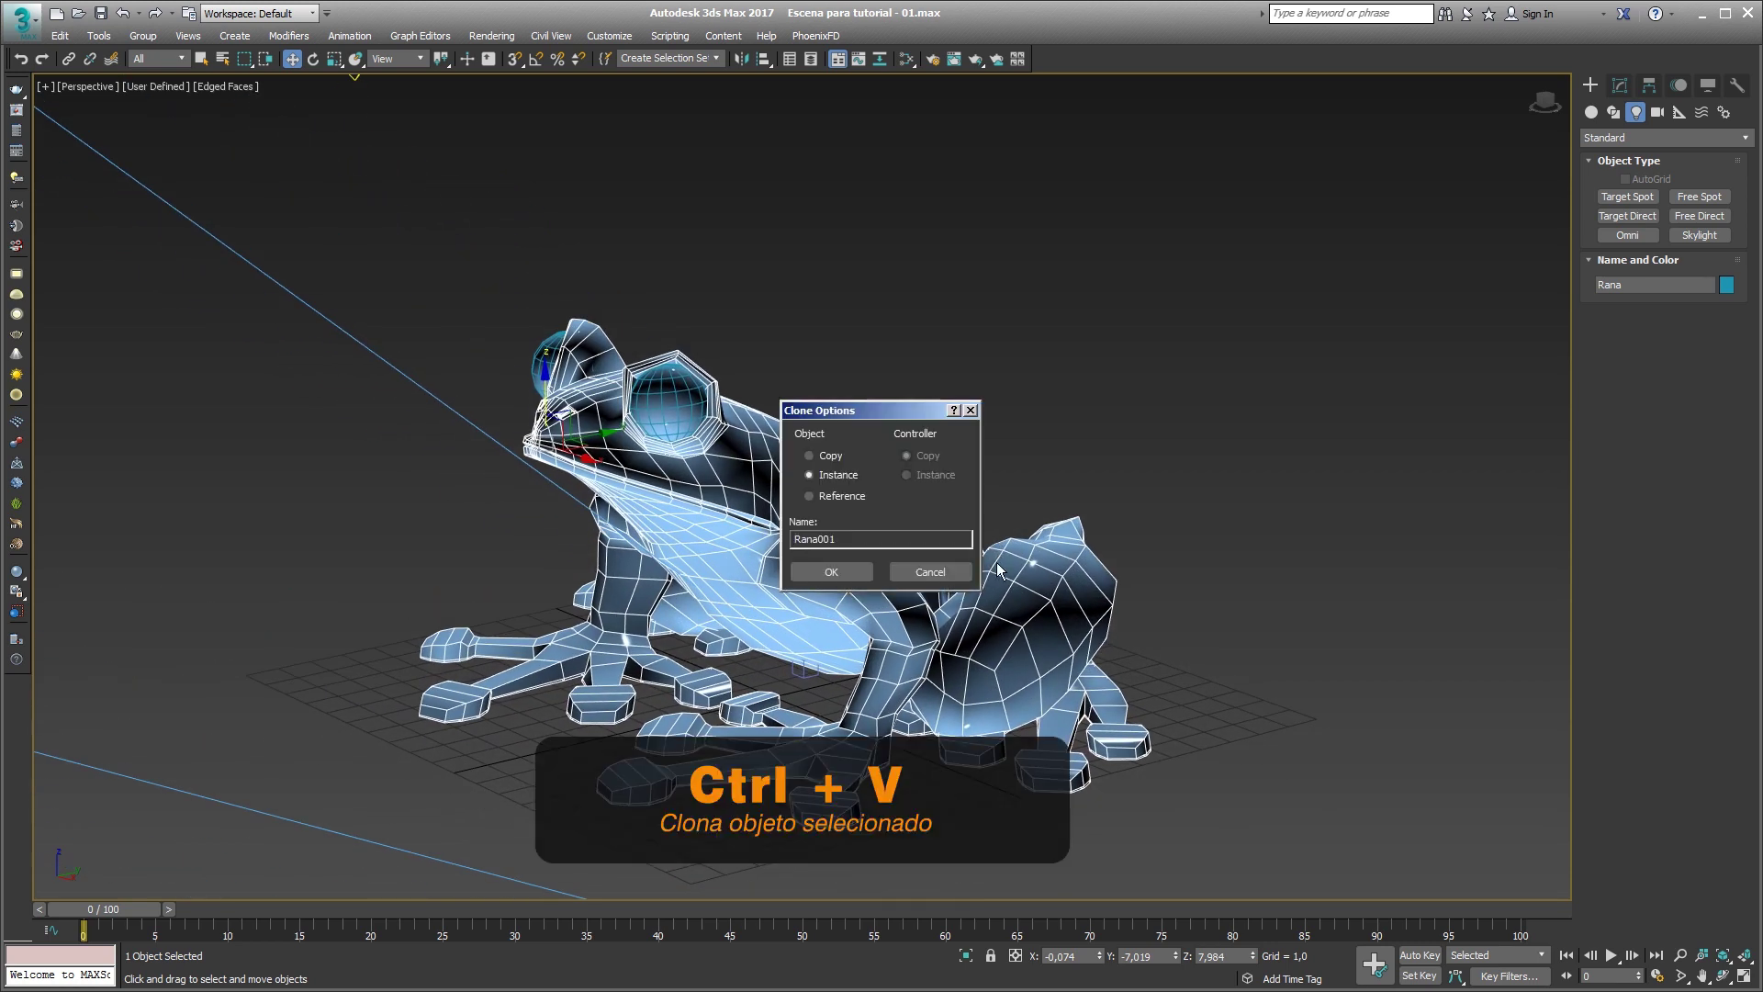
left_click(931, 572)
Switch to four viewports and create camera PhysCamera002 matching the perspective view.
key("alt+w")
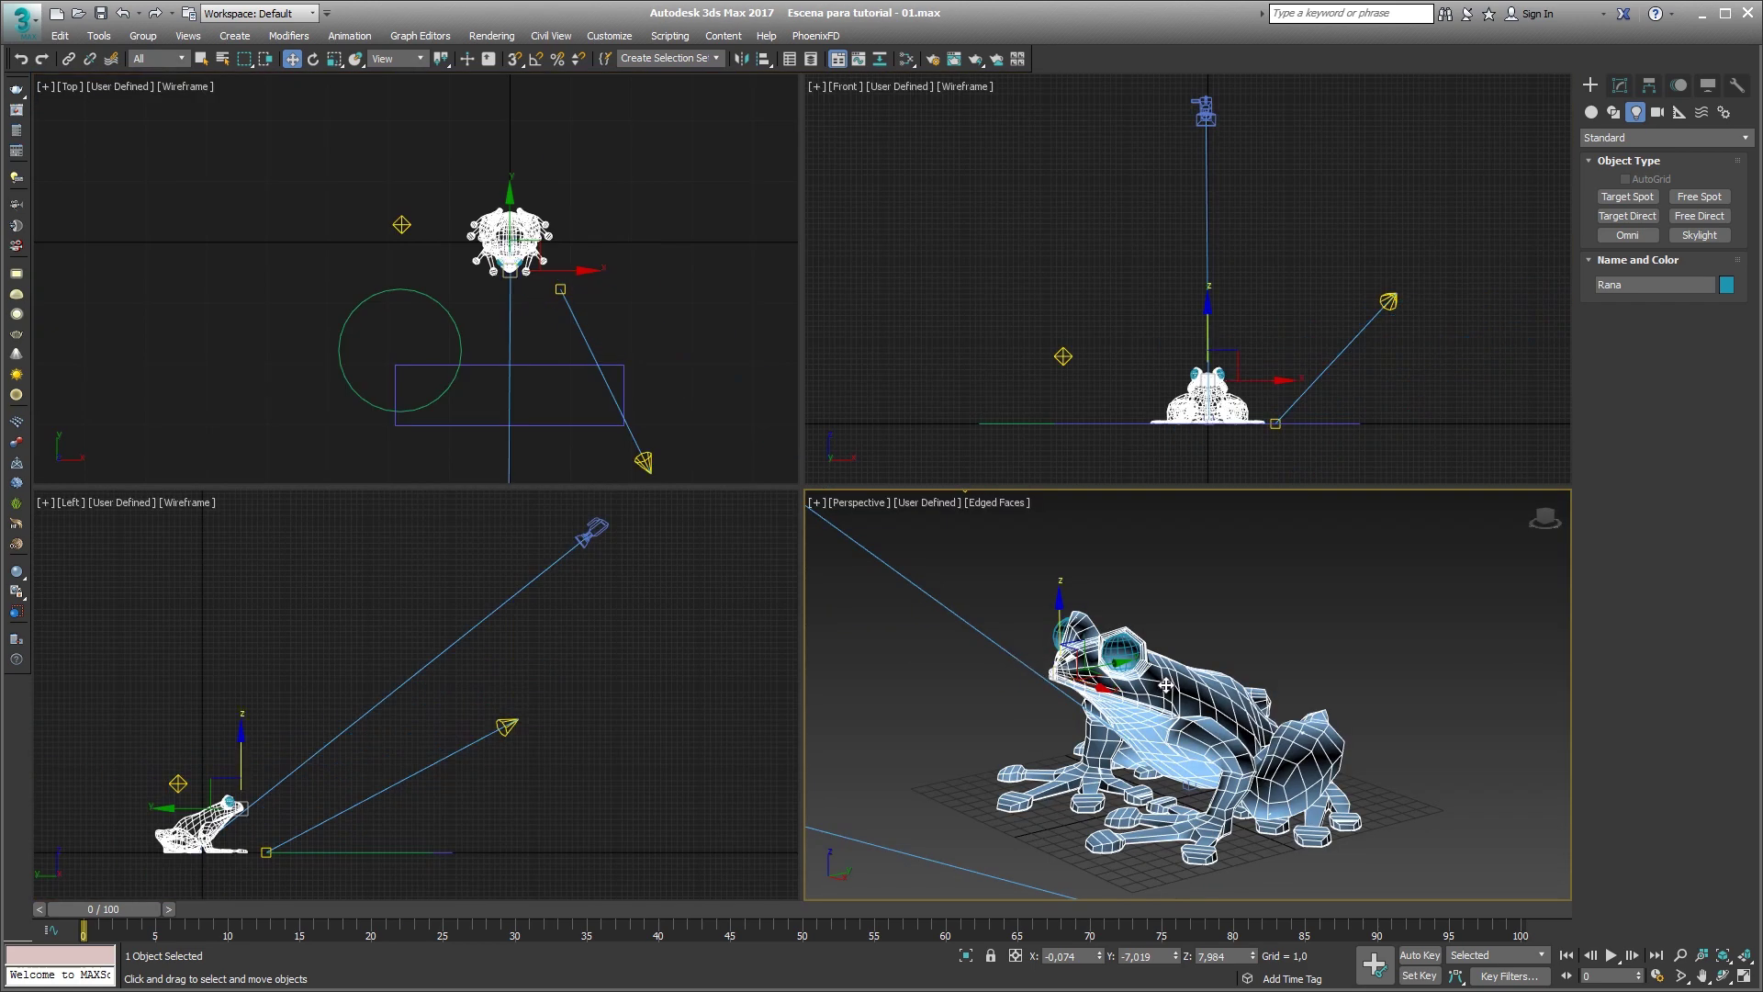
middle_click_drag(1193, 685, 1153, 641)
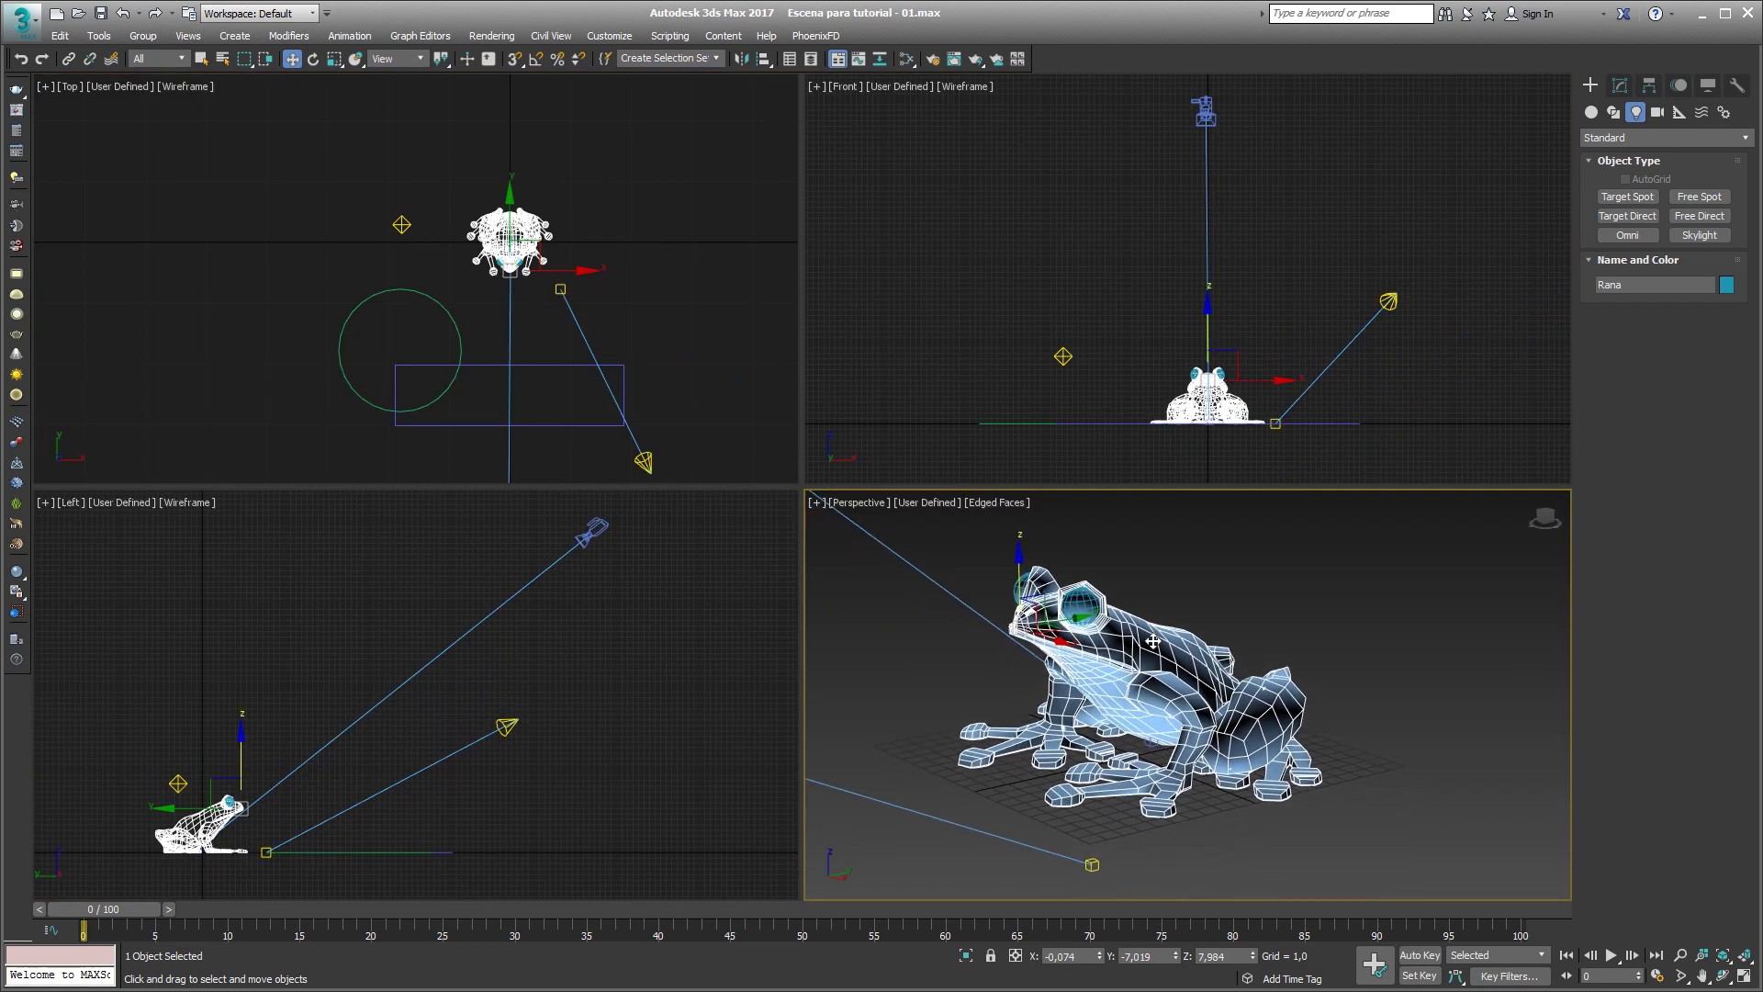
left_click(1232, 592)
key("ctrl+c")
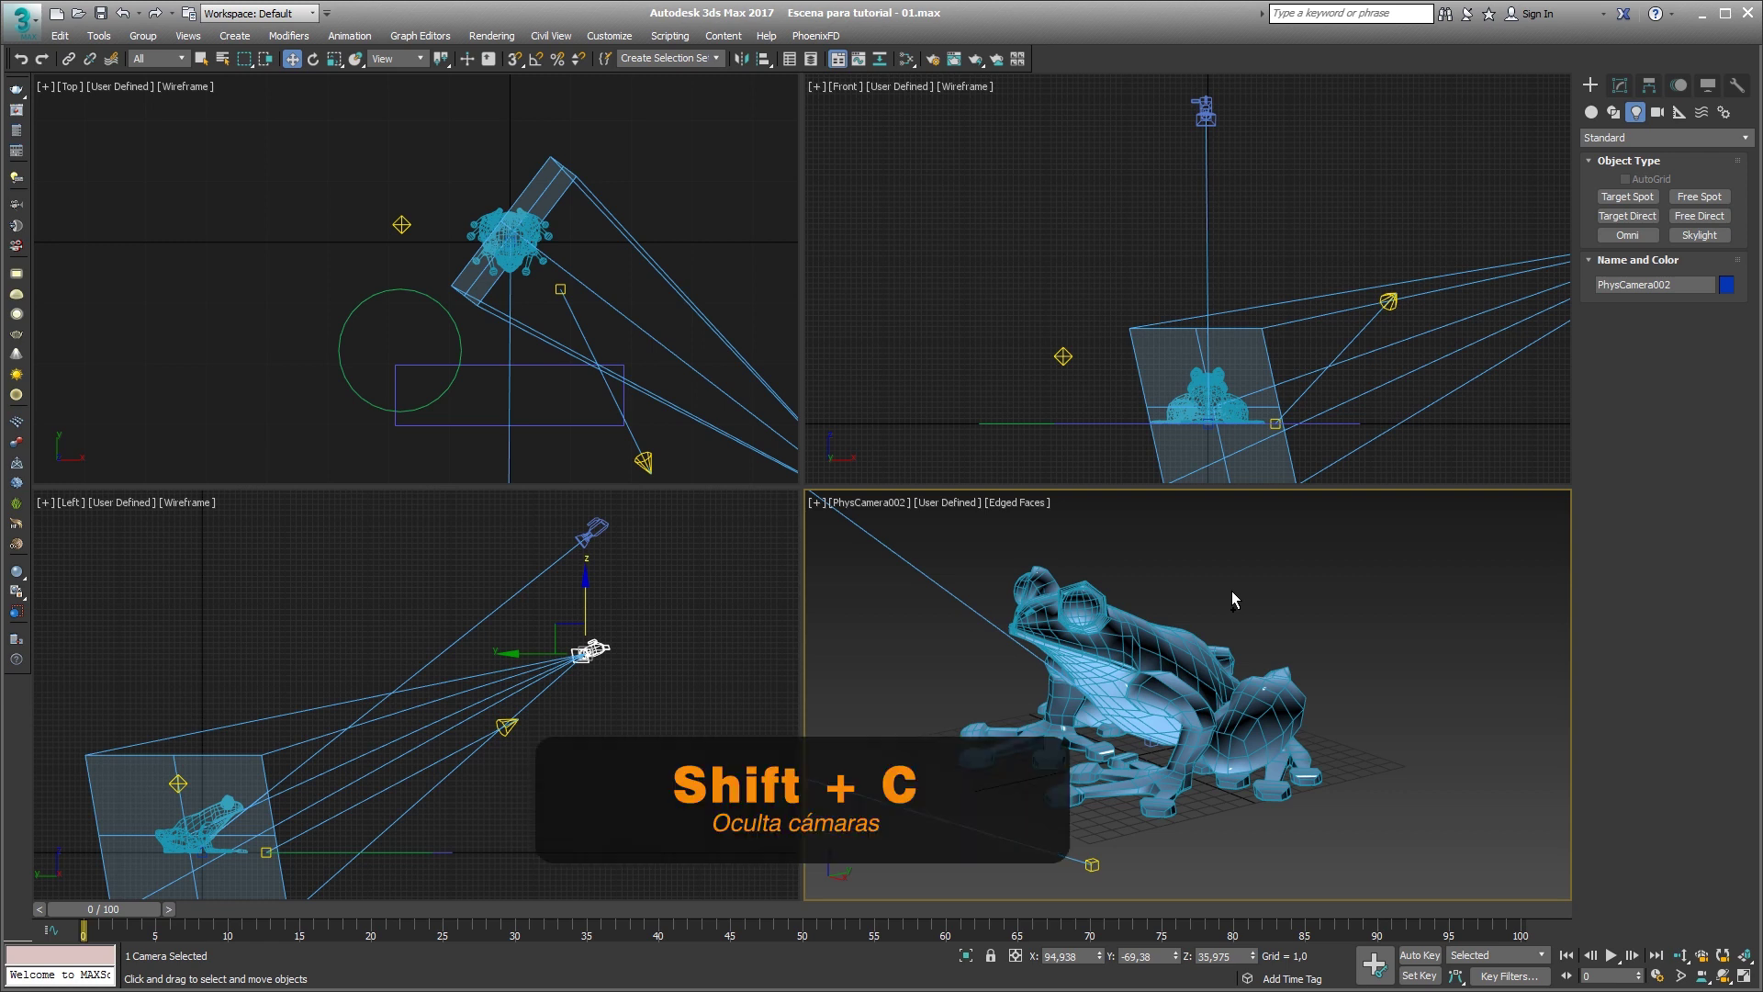
Hide and re-show all cameras, geometry and lights in the scene.
key("shift+c")
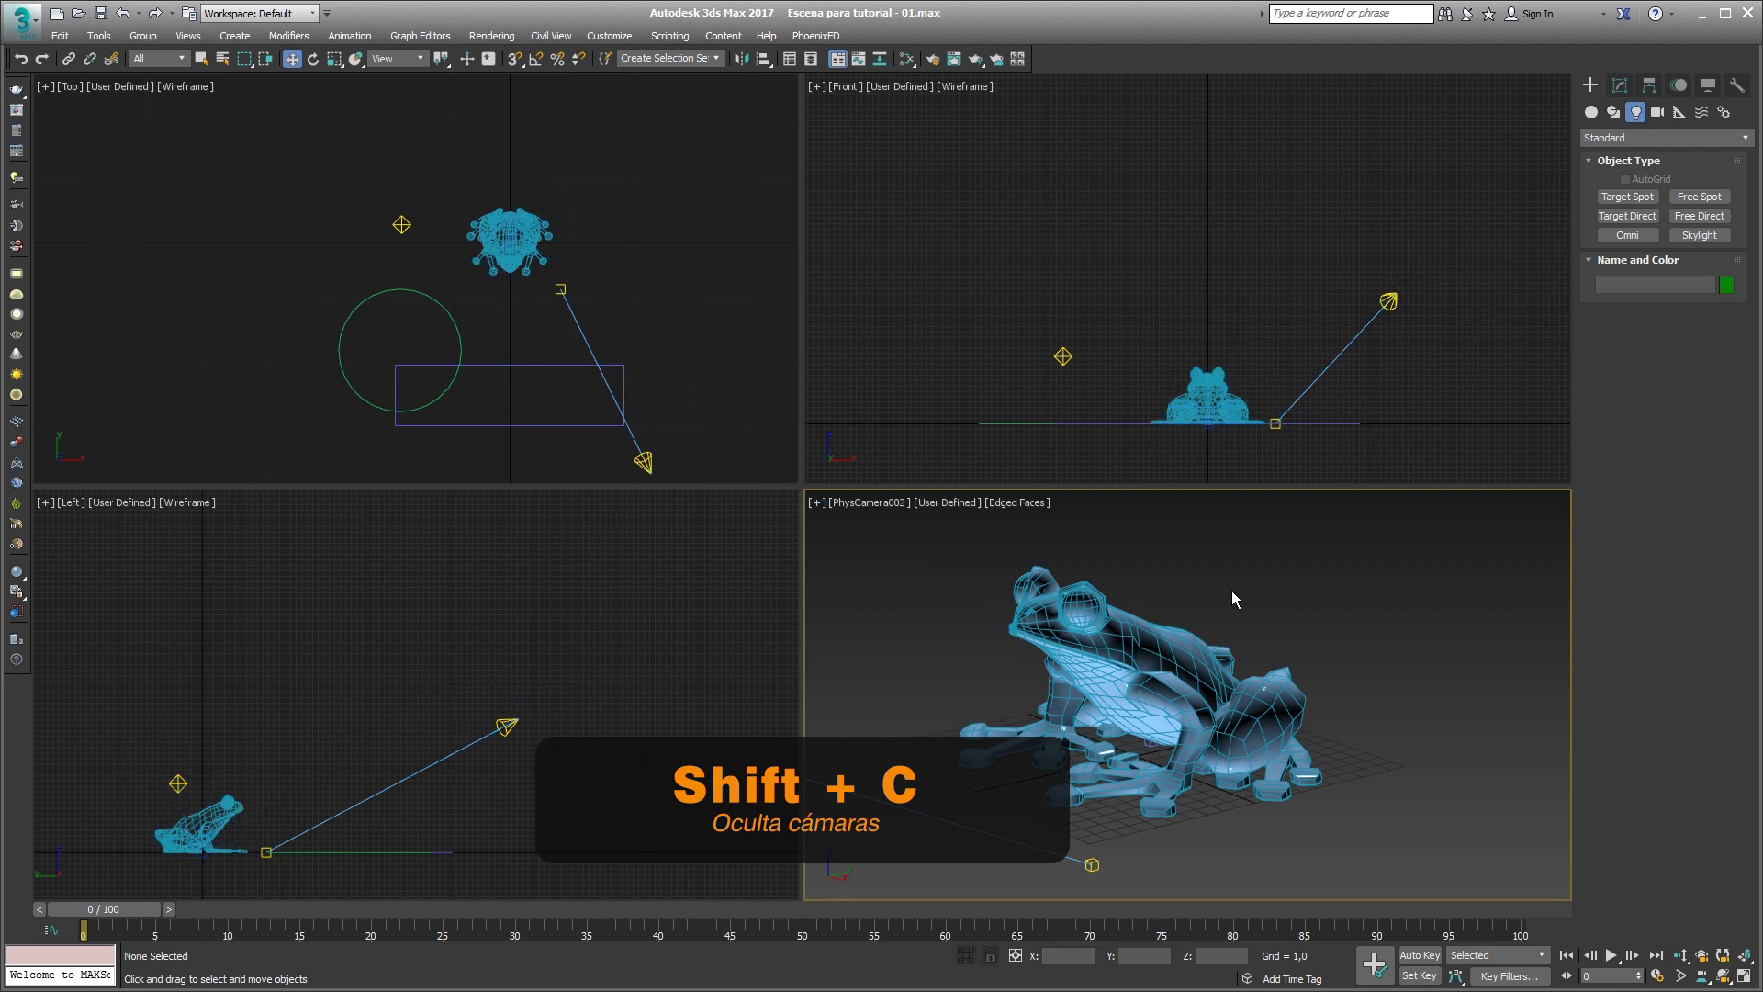
key("shift+c")
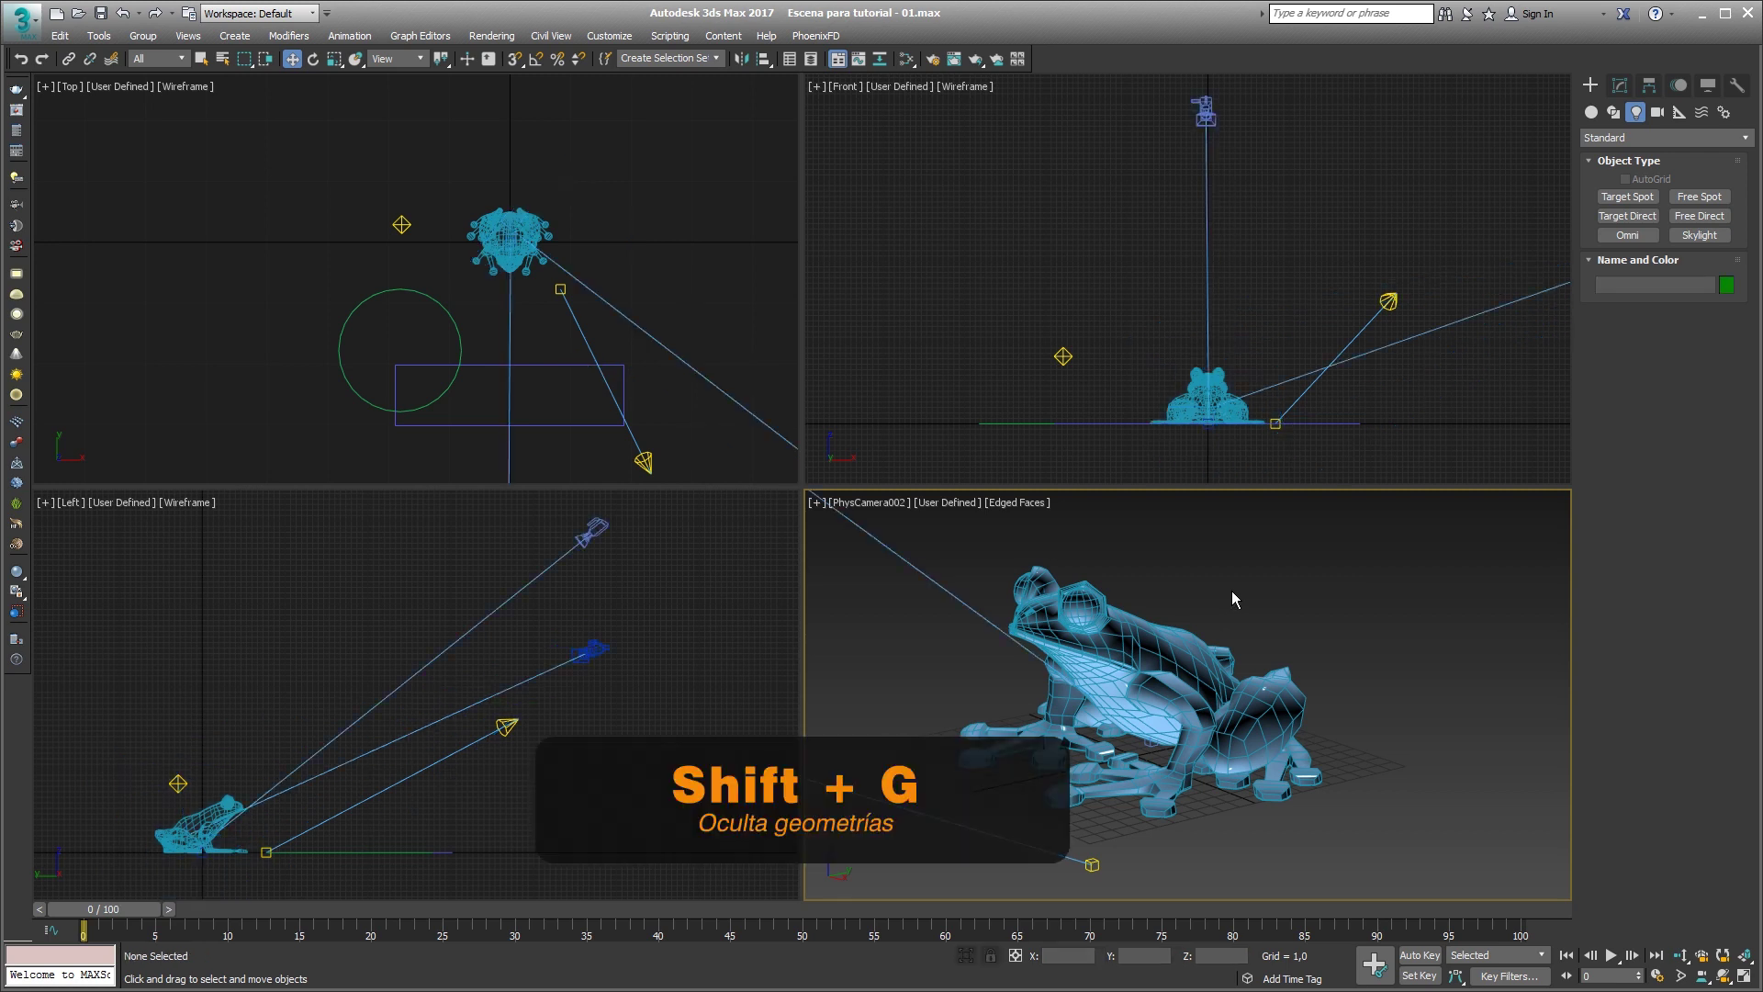
key("shift+g")
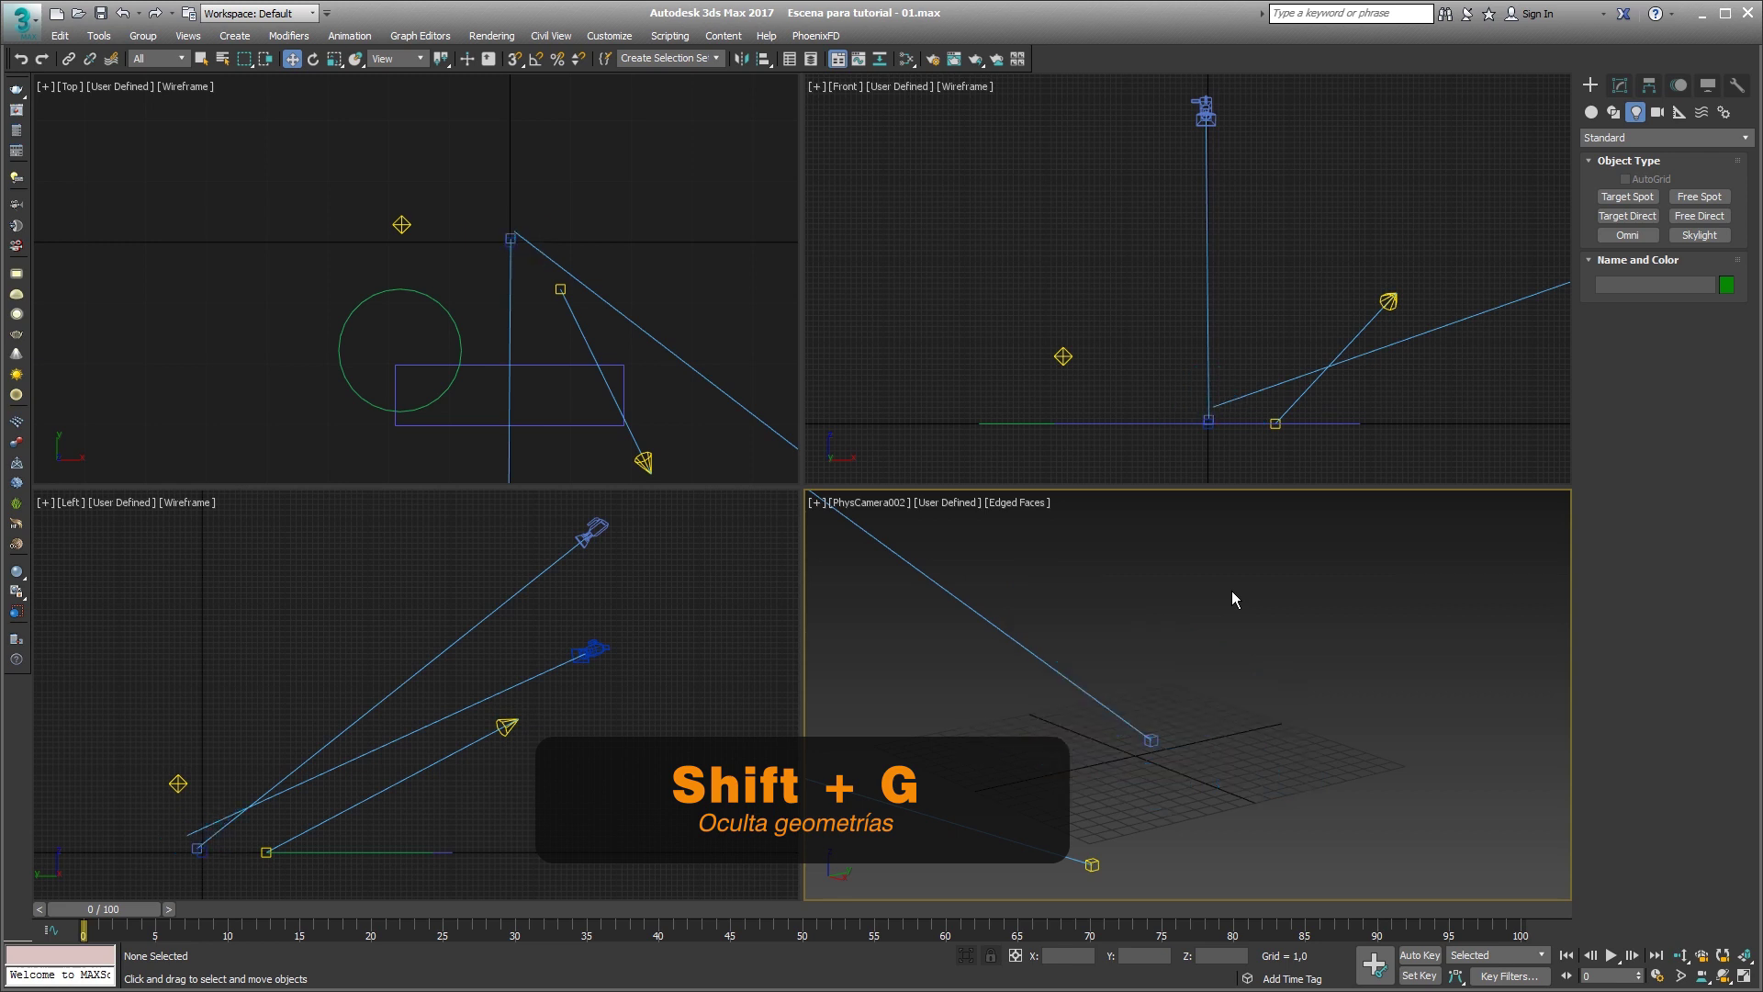
key("shift+g")
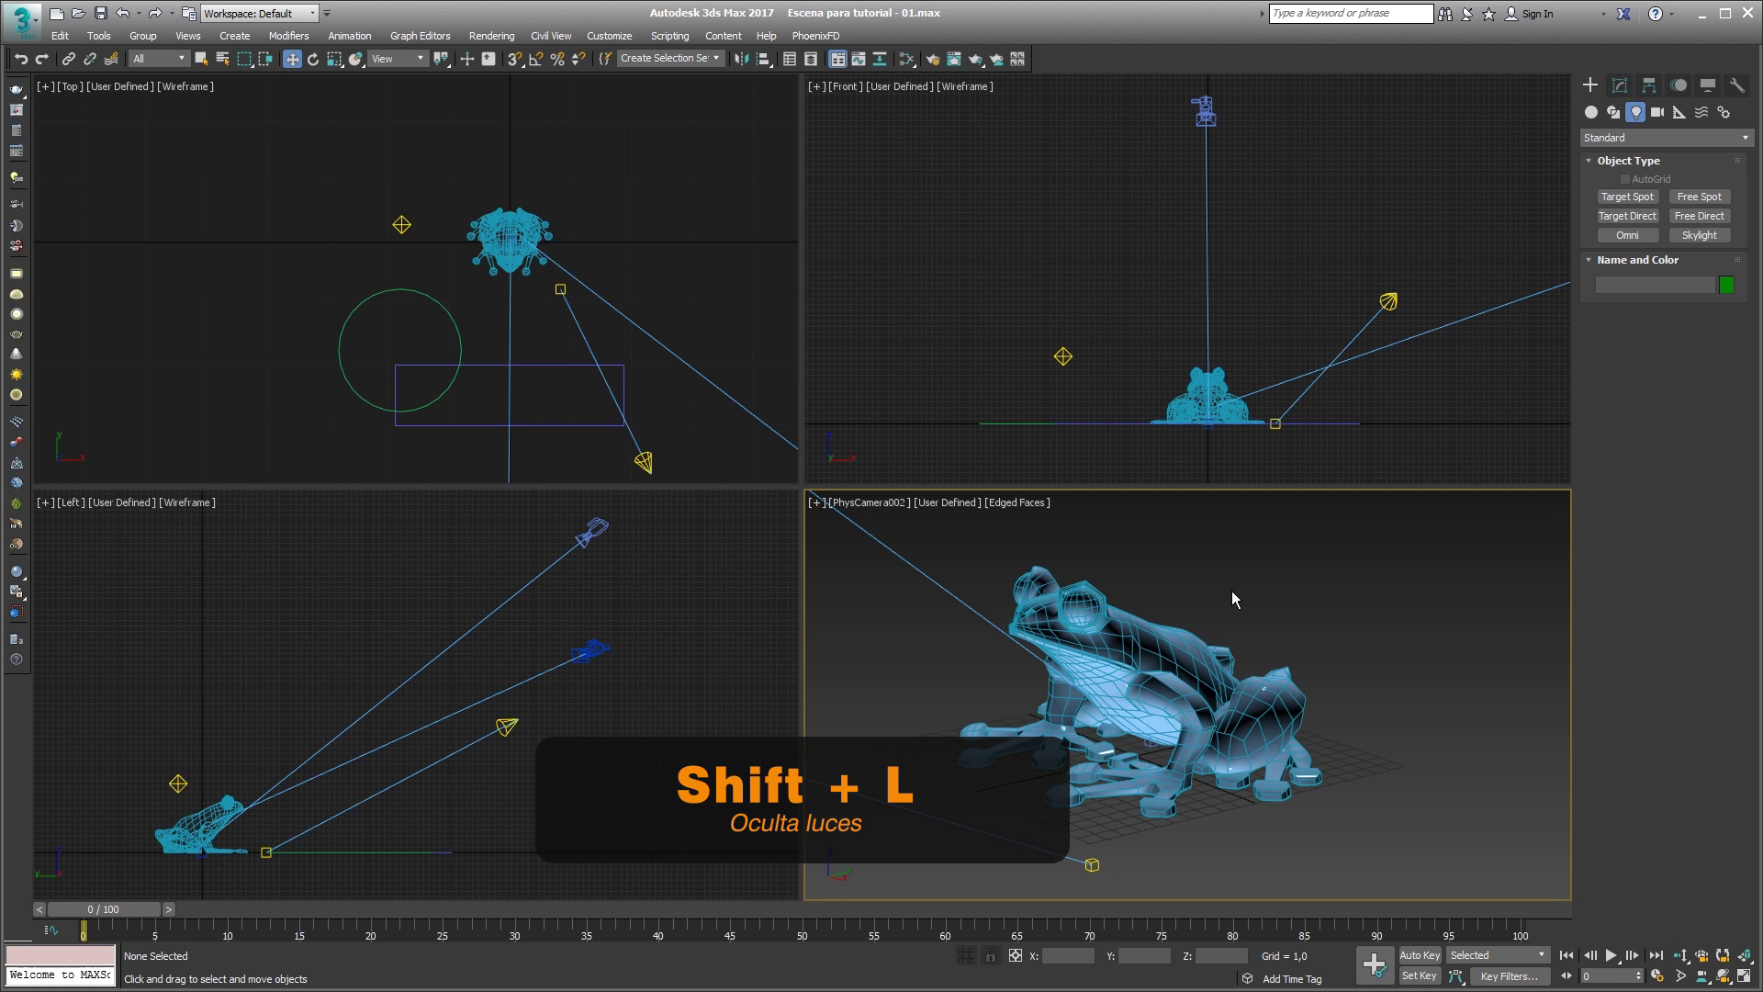
key("shift+l")
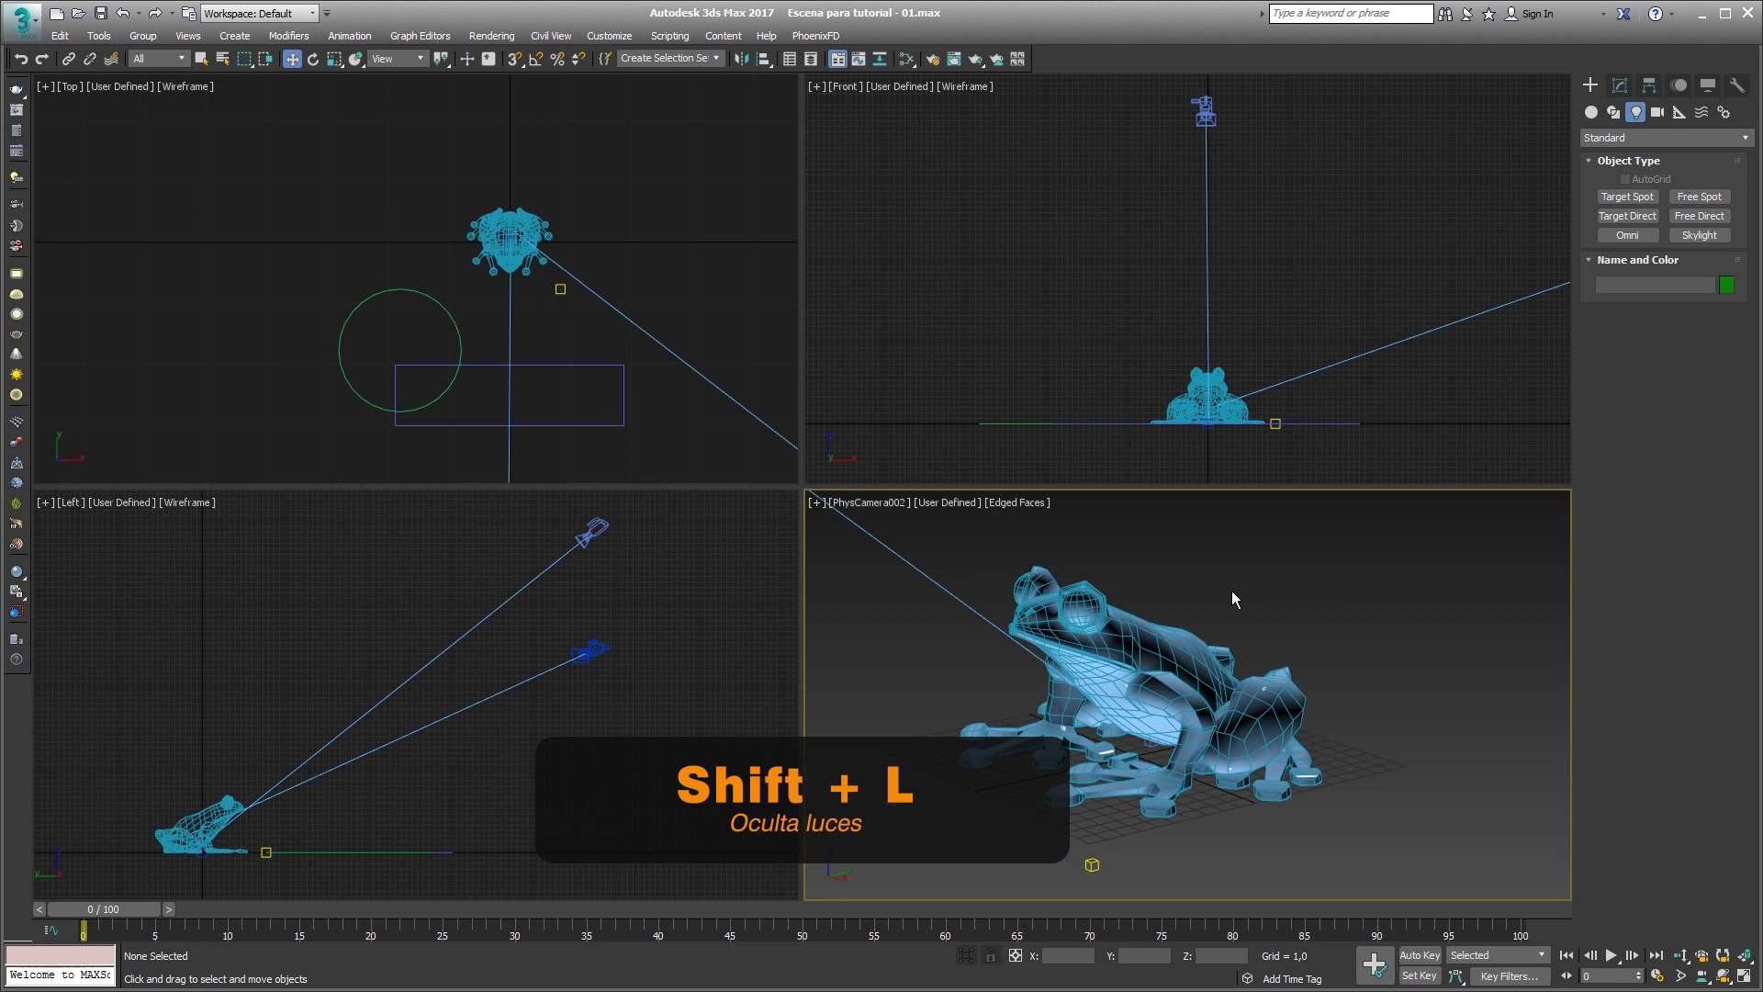
key("shift+l")
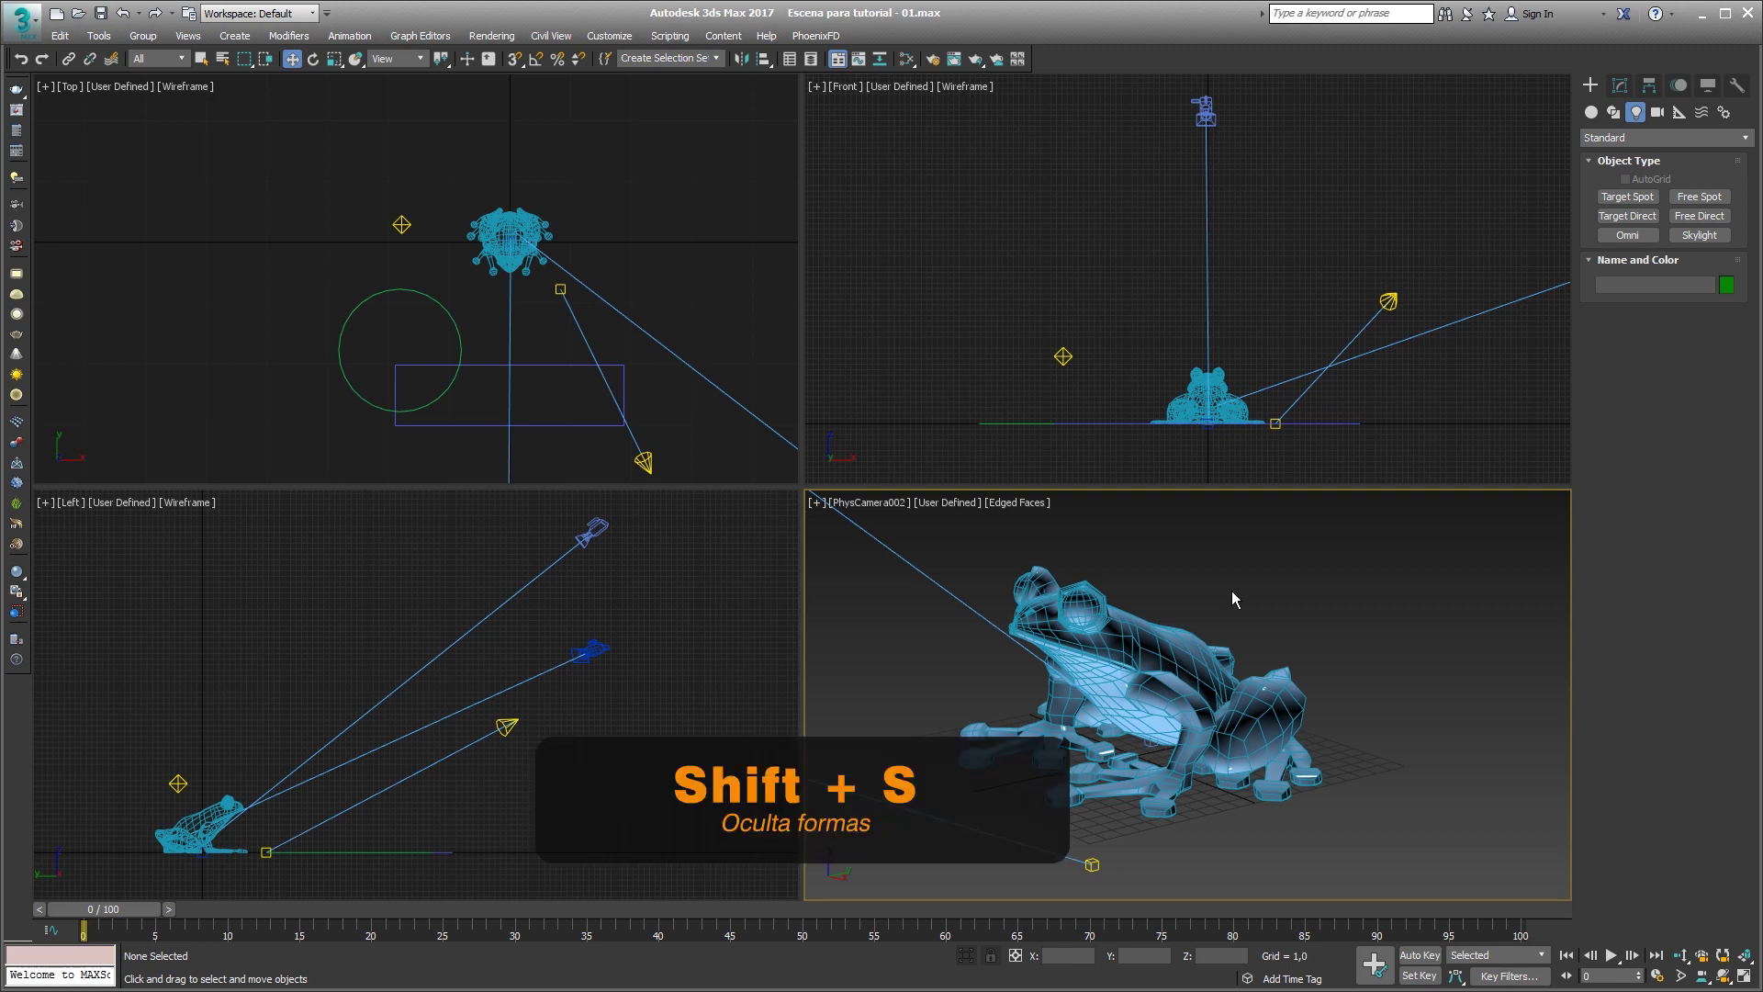
Hide and re-show shapes, then open the Slate Material Editor.
key("shift+s")
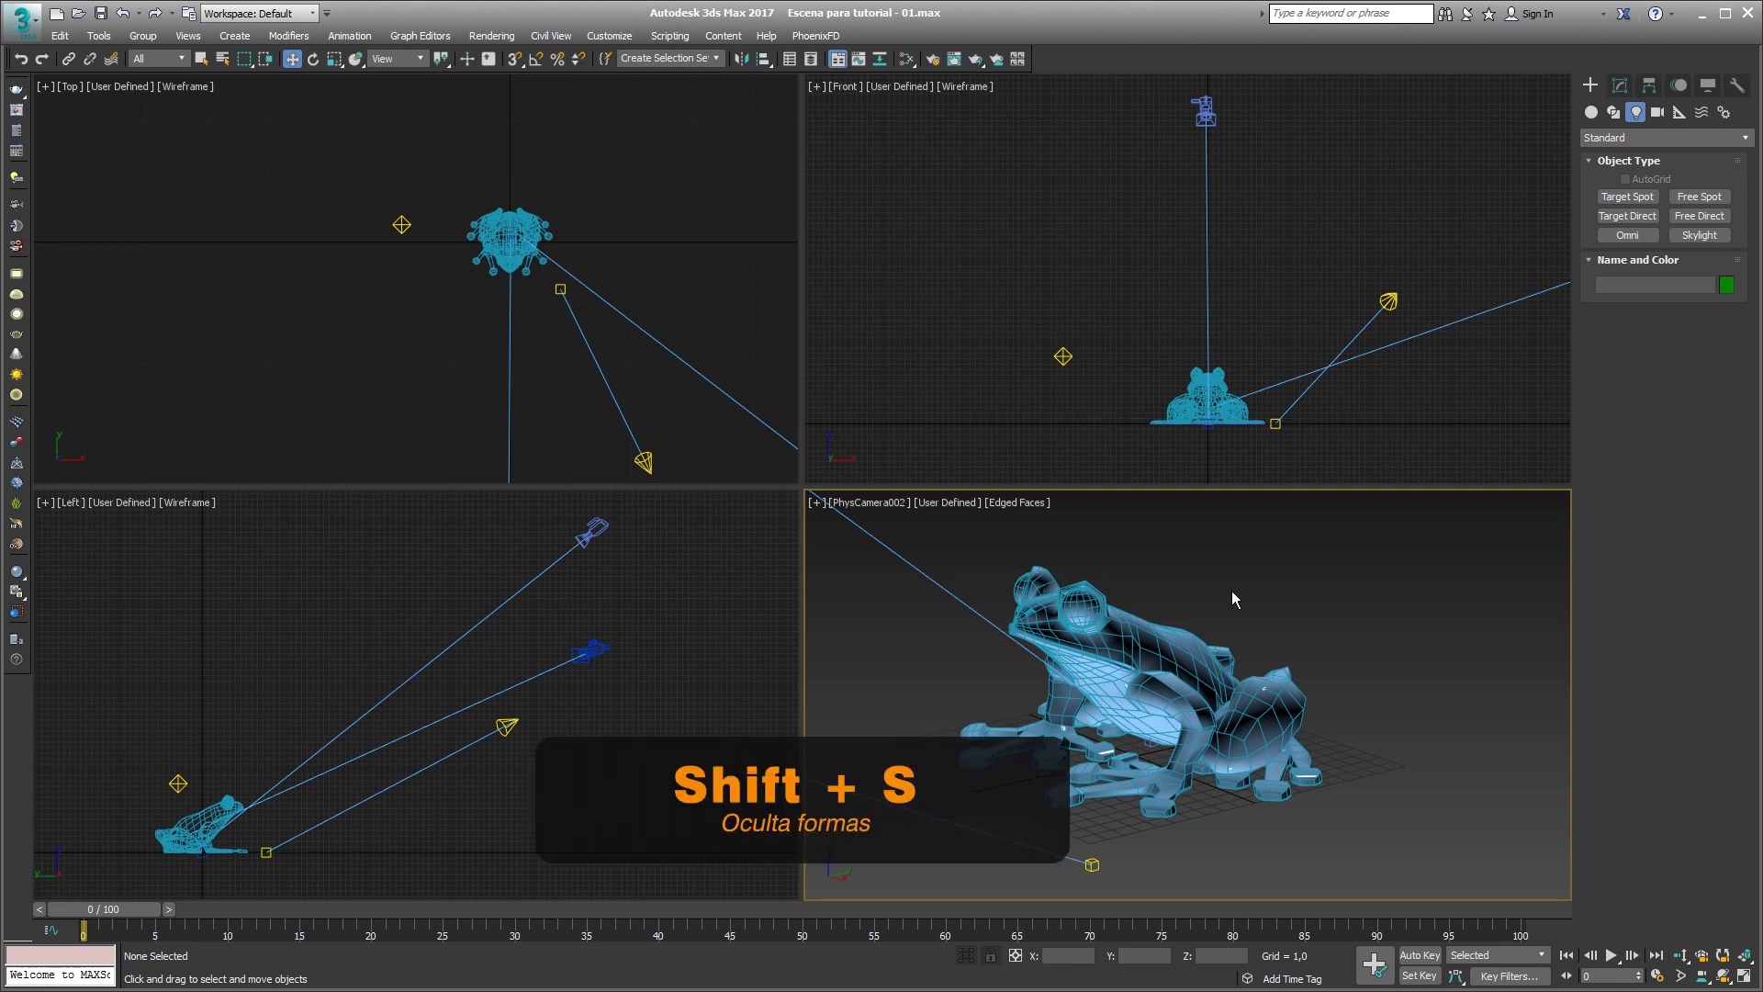
key("shift+s")
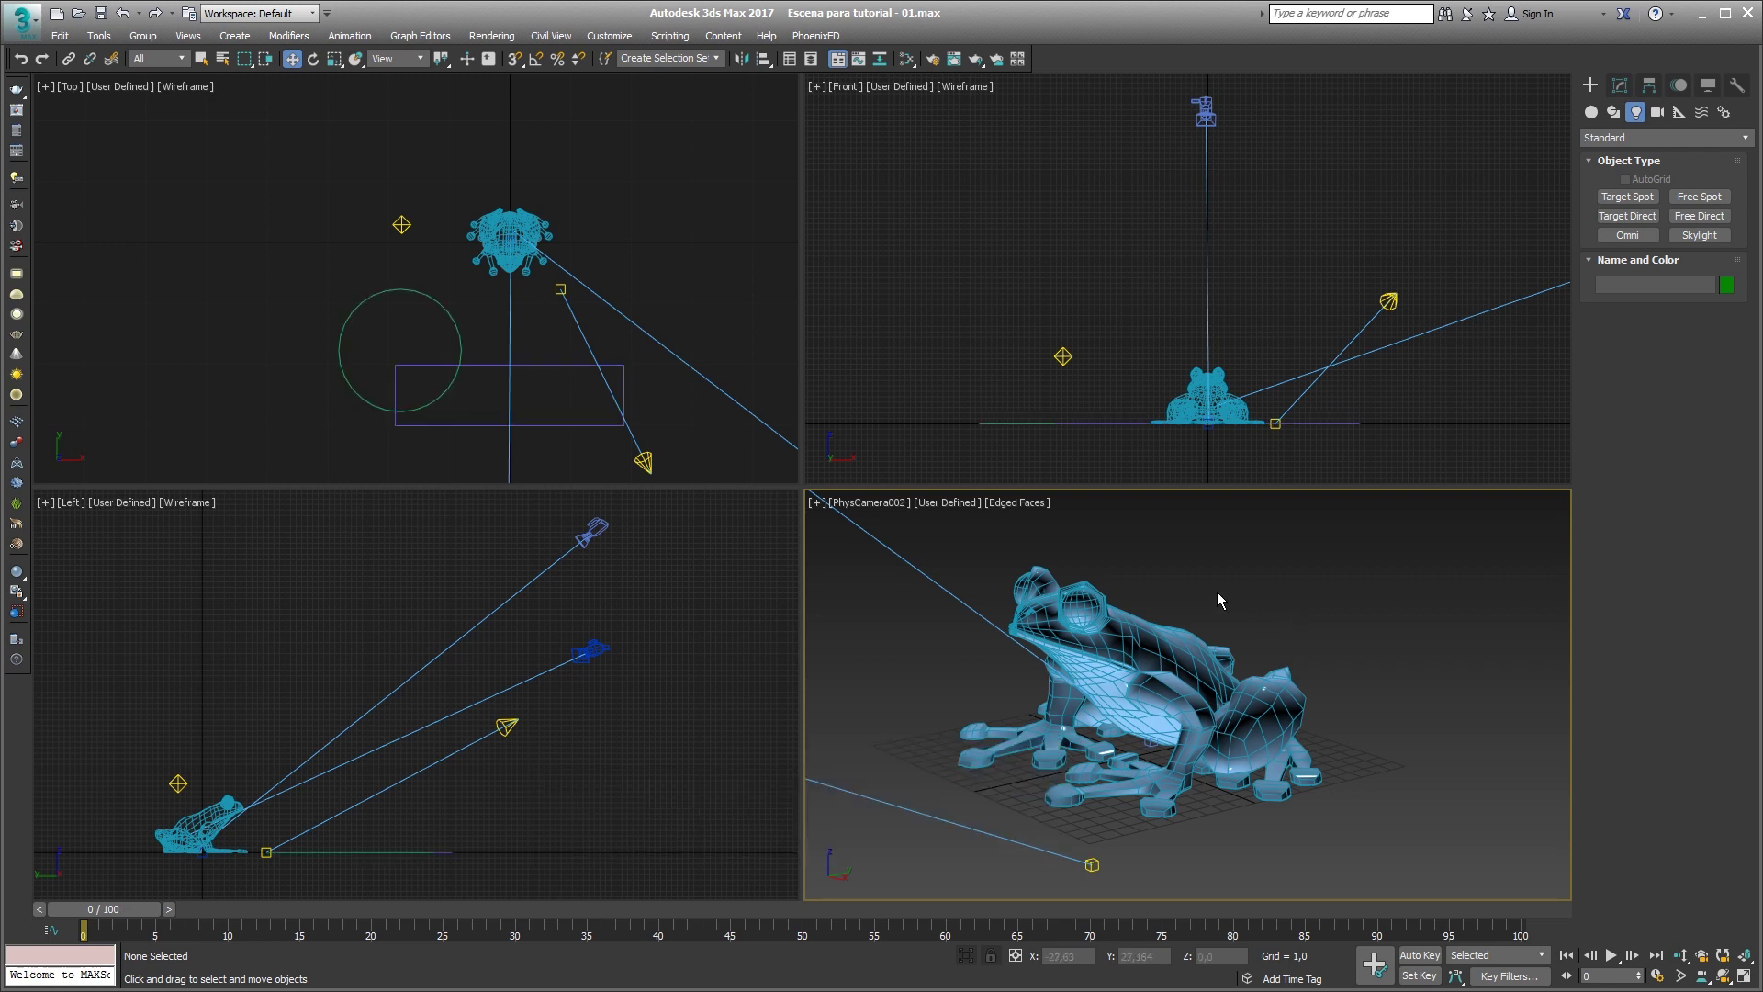
key("m")
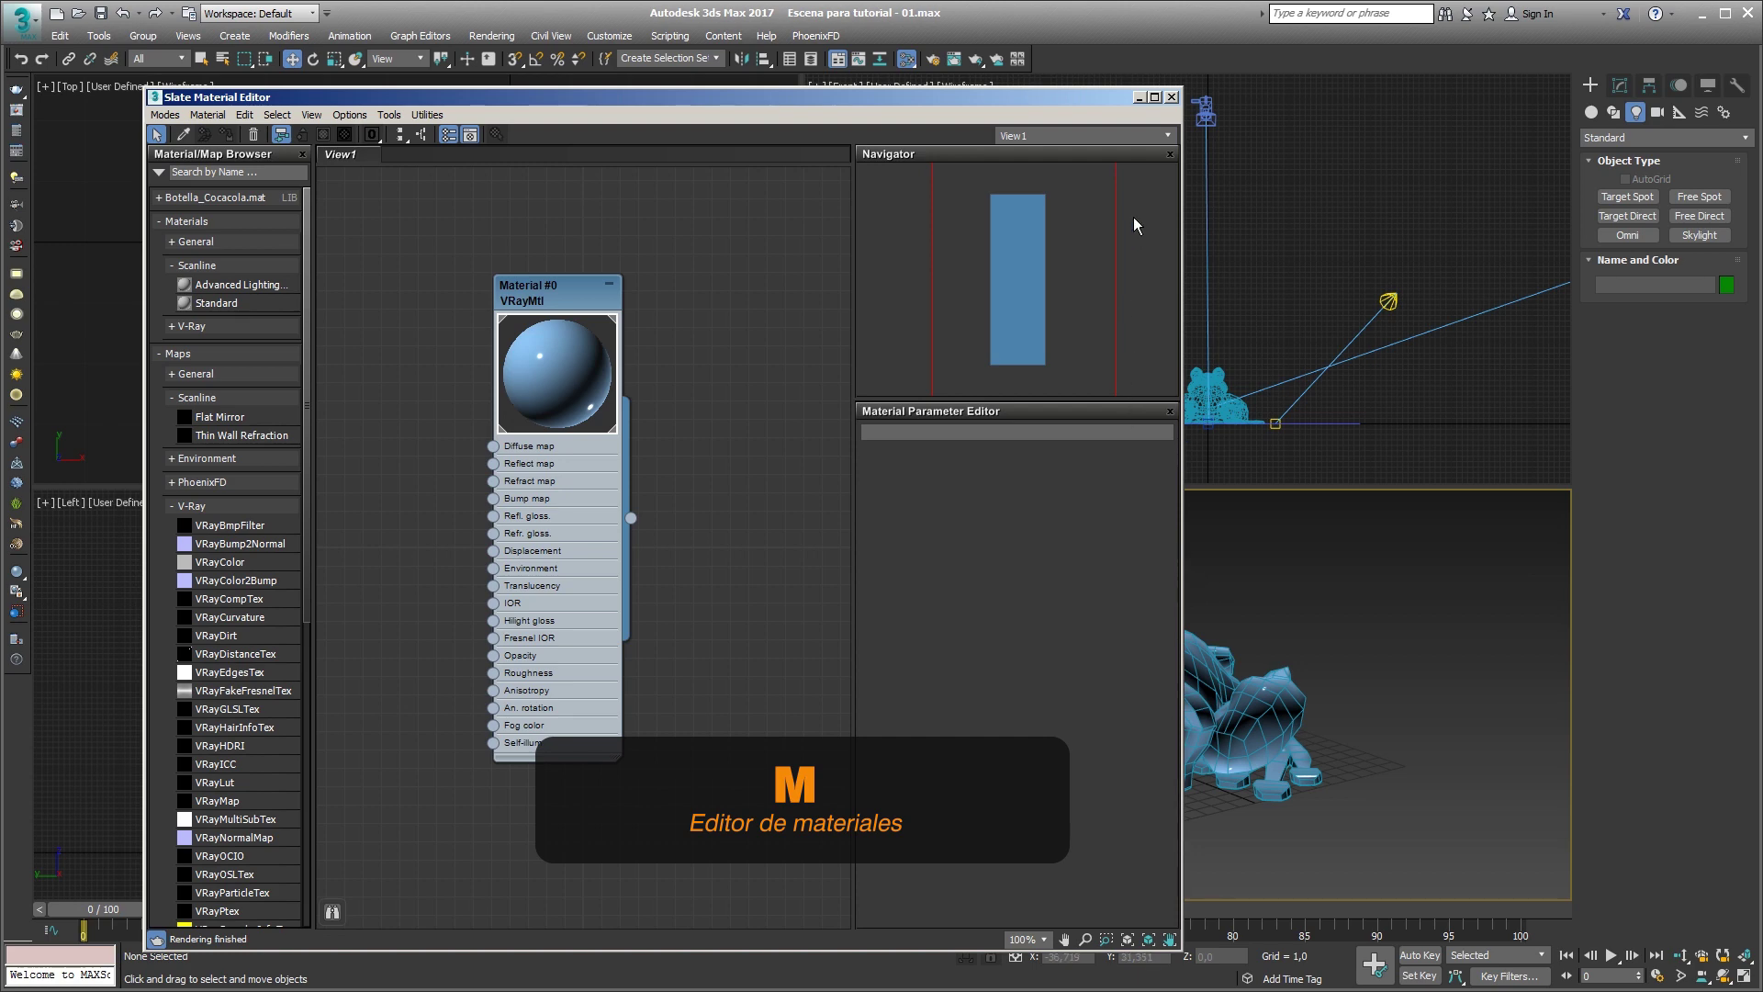
Close the material editor, maximize the camera view, select the frog and toggle its selection brackets.
left_click(1172, 96)
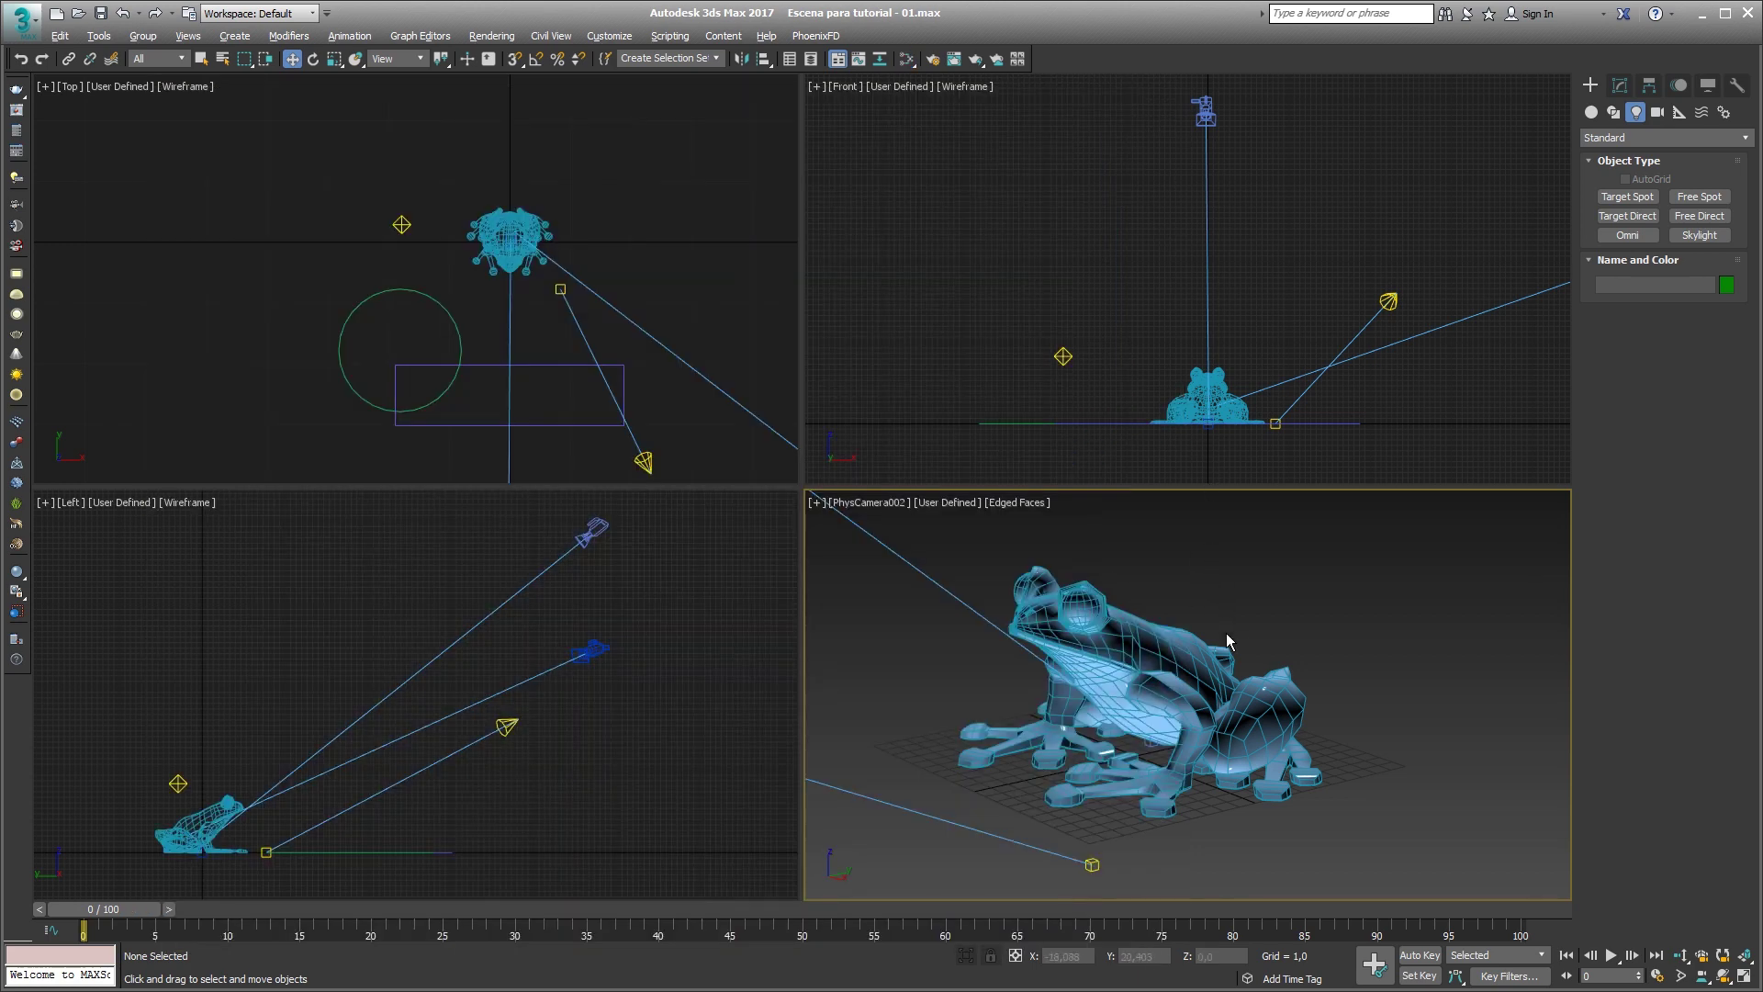
key("alt+w")
left_click(804, 436)
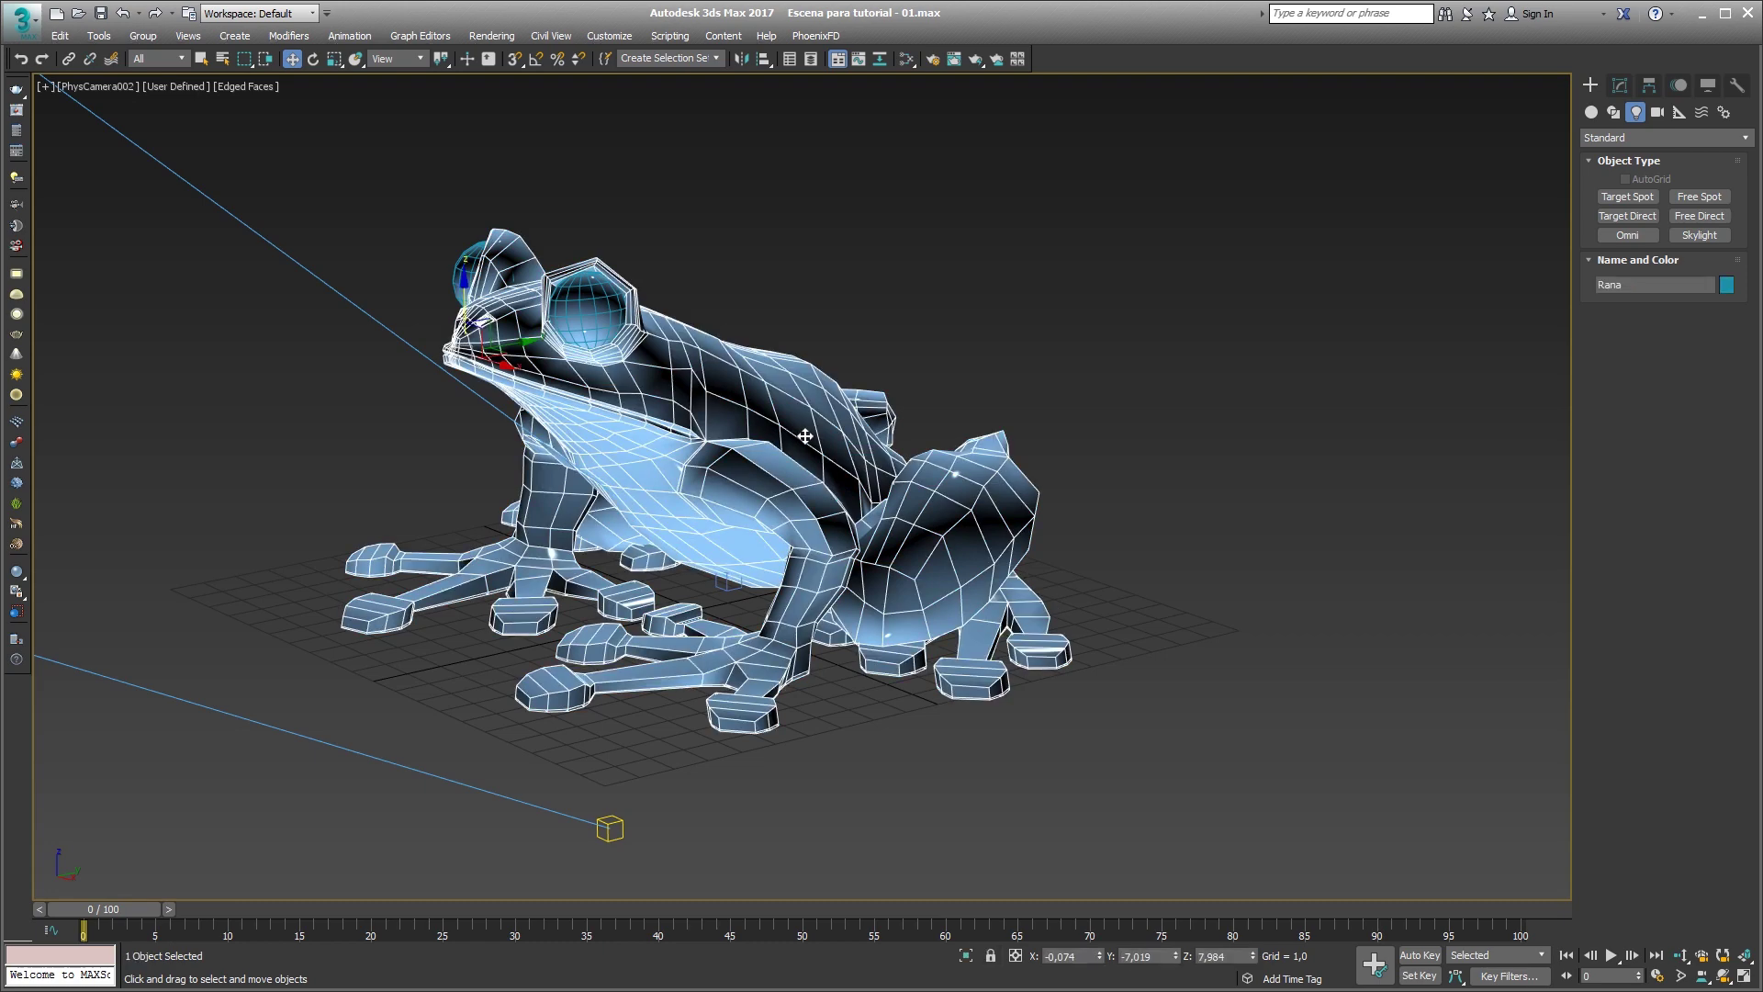
middle_click_drag(805, 436, 880, 467)
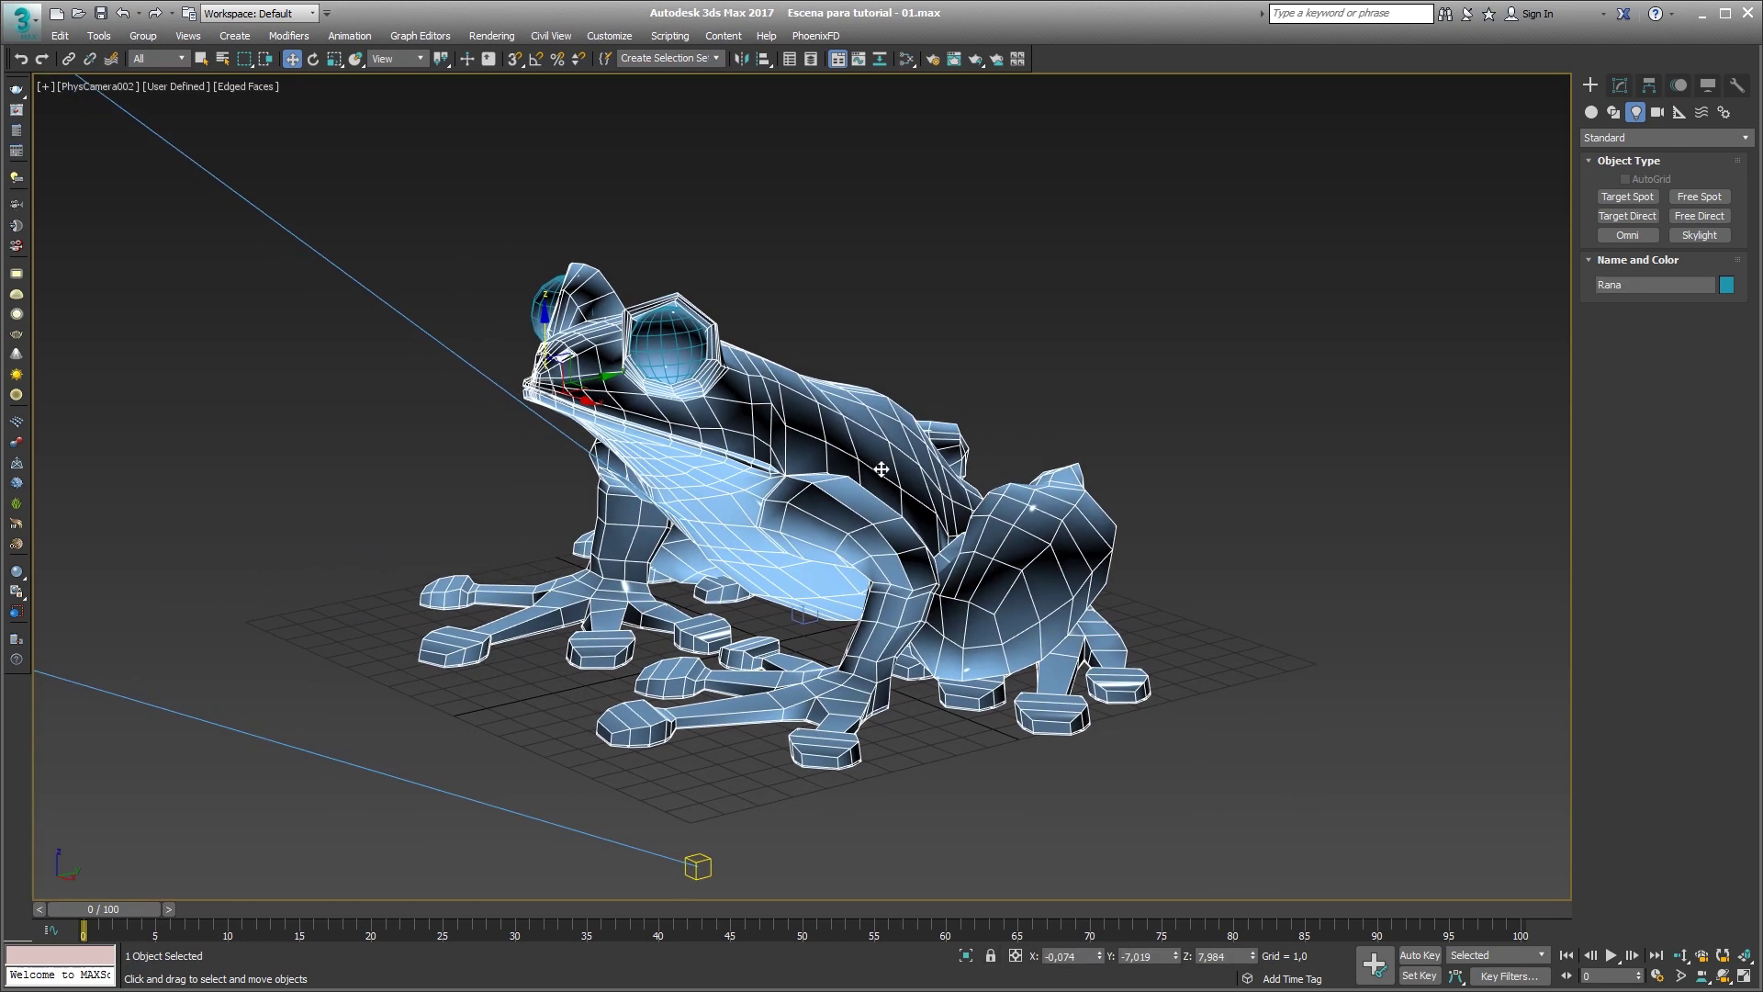
key("j")
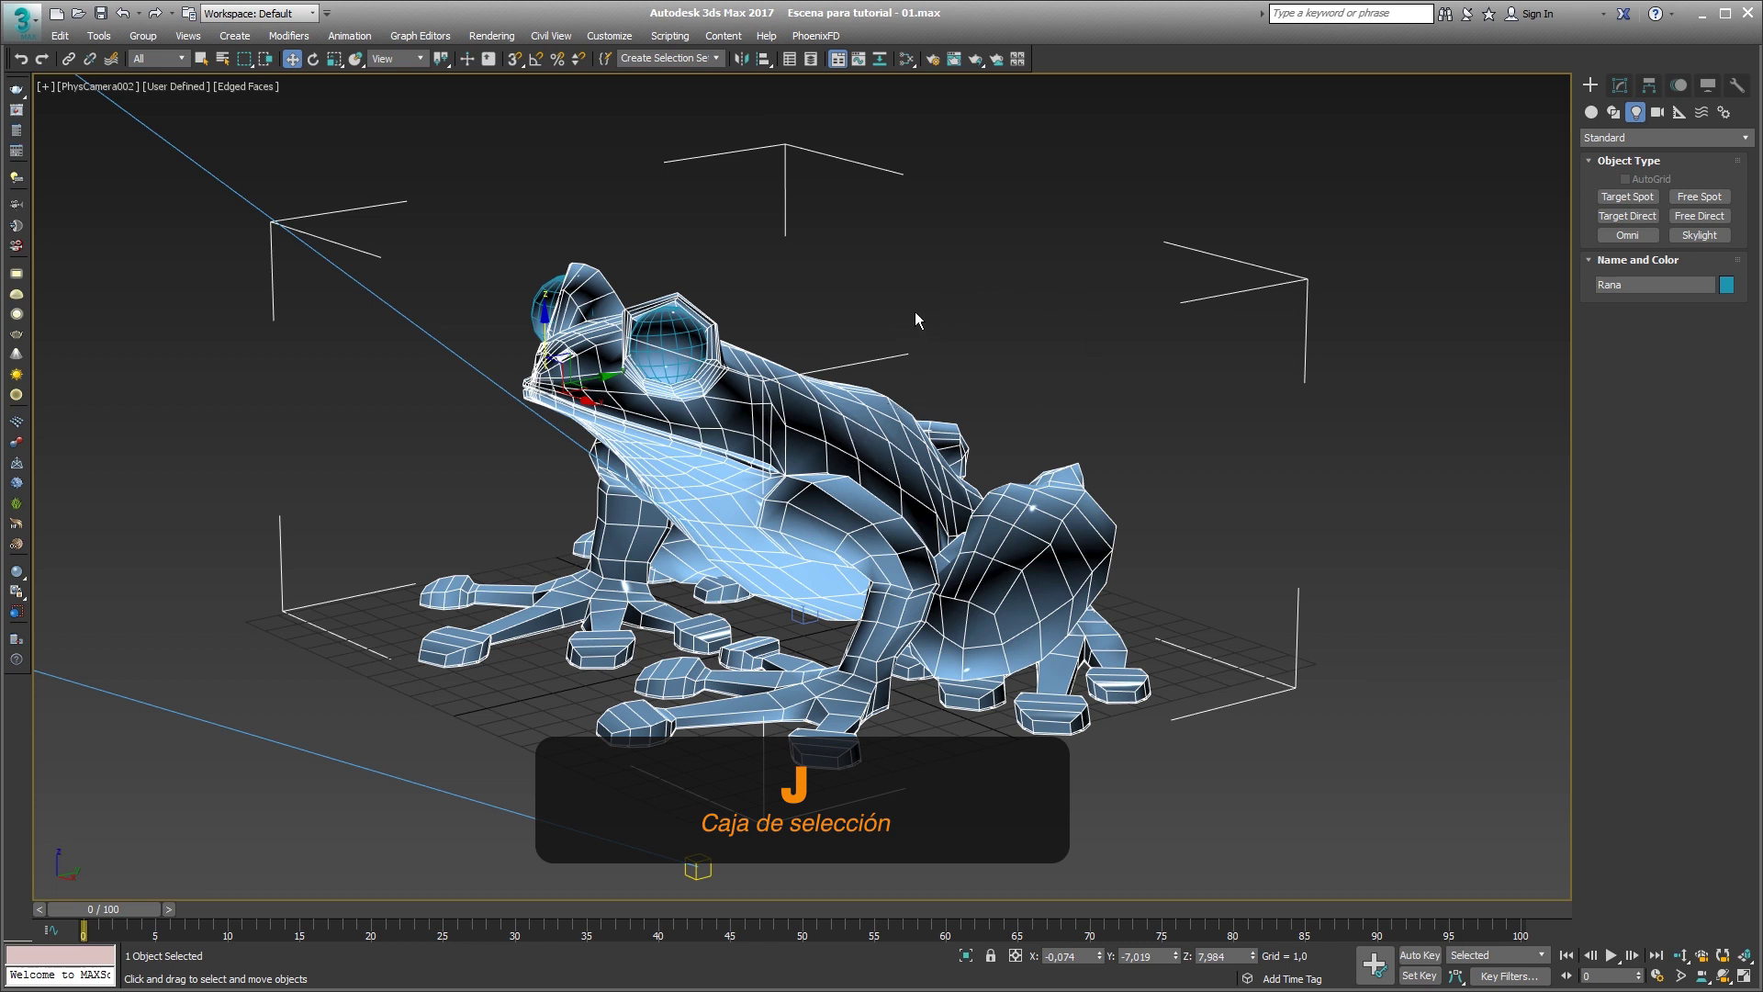
key("j")
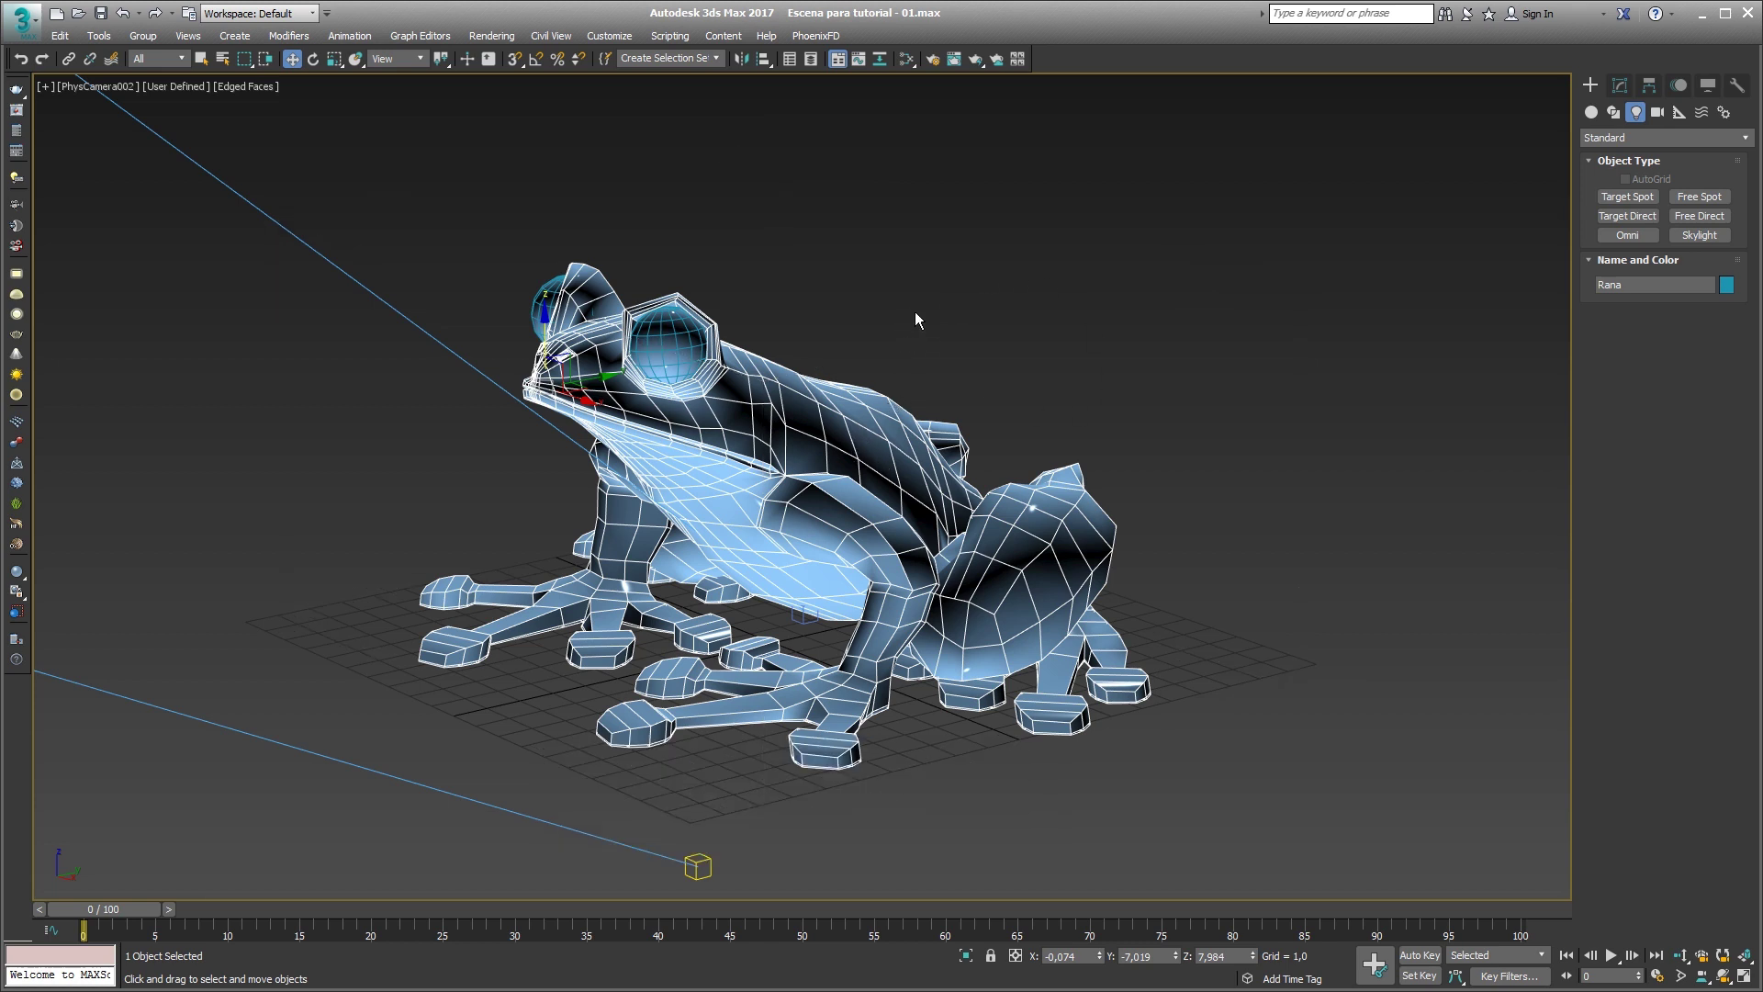
Save the scene as 'Escena para tutorial - 03.max', deselect the frog, and cancel a new scene.
key("ctrl+s")
left_click(22, 19)
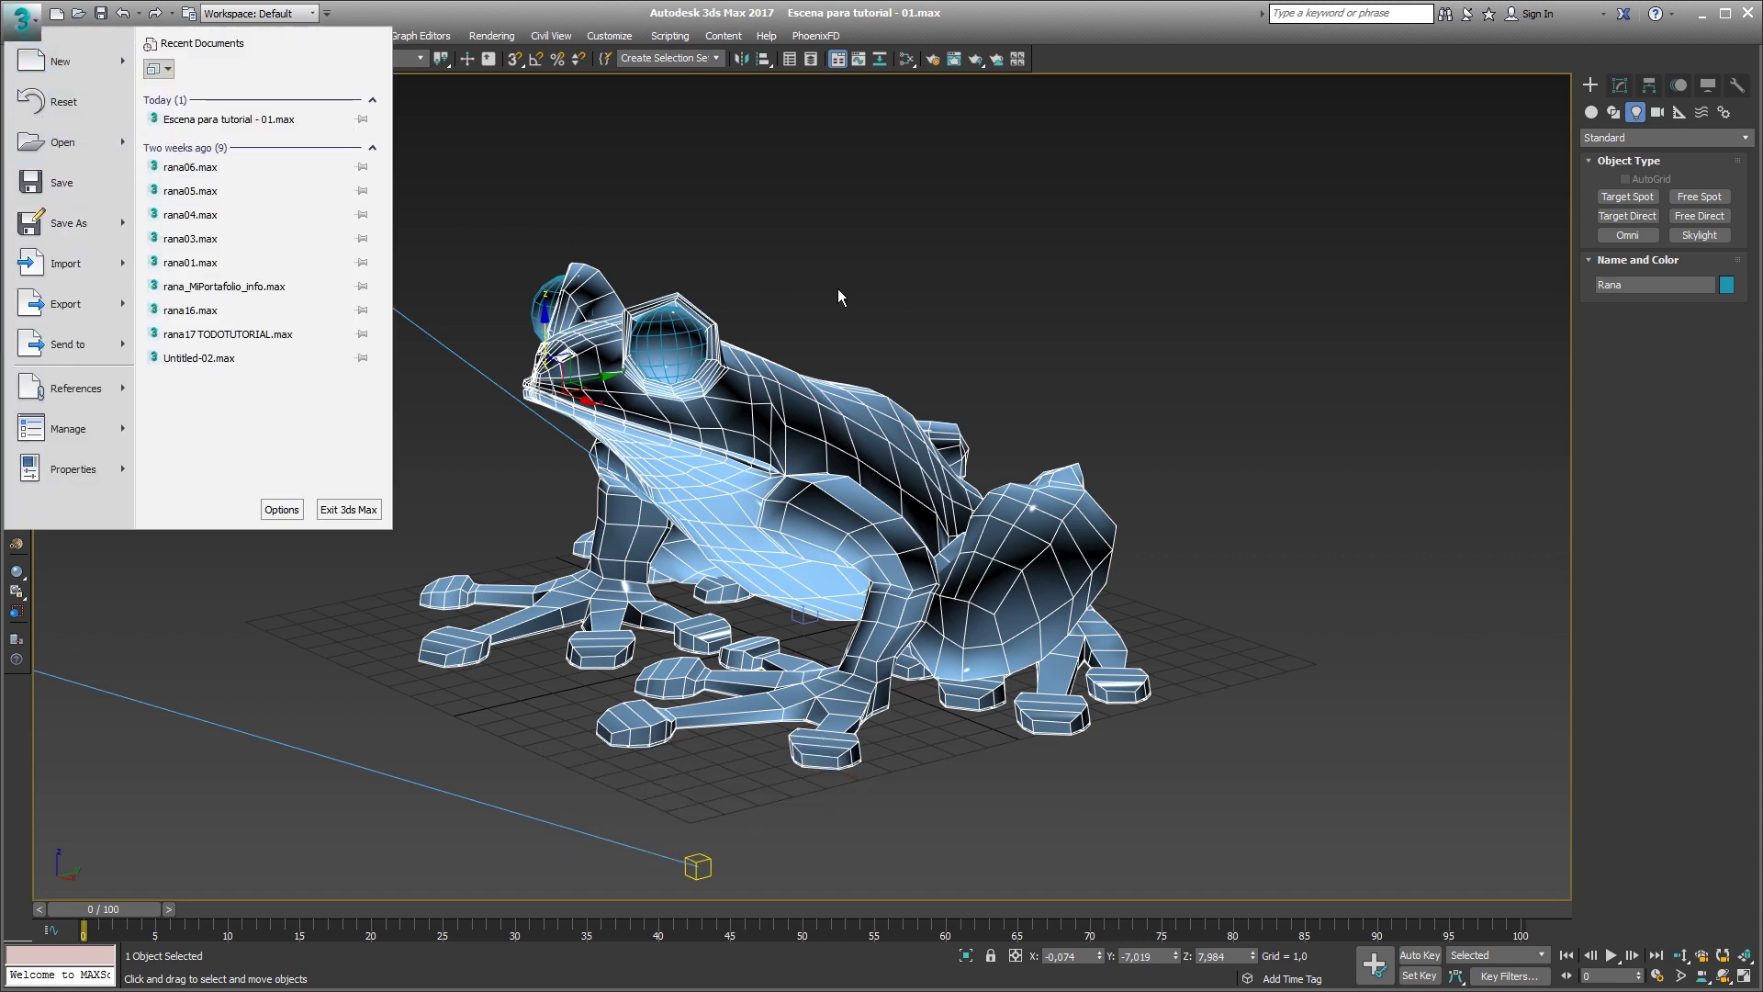
left_click(882, 300)
left_click(884, 300)
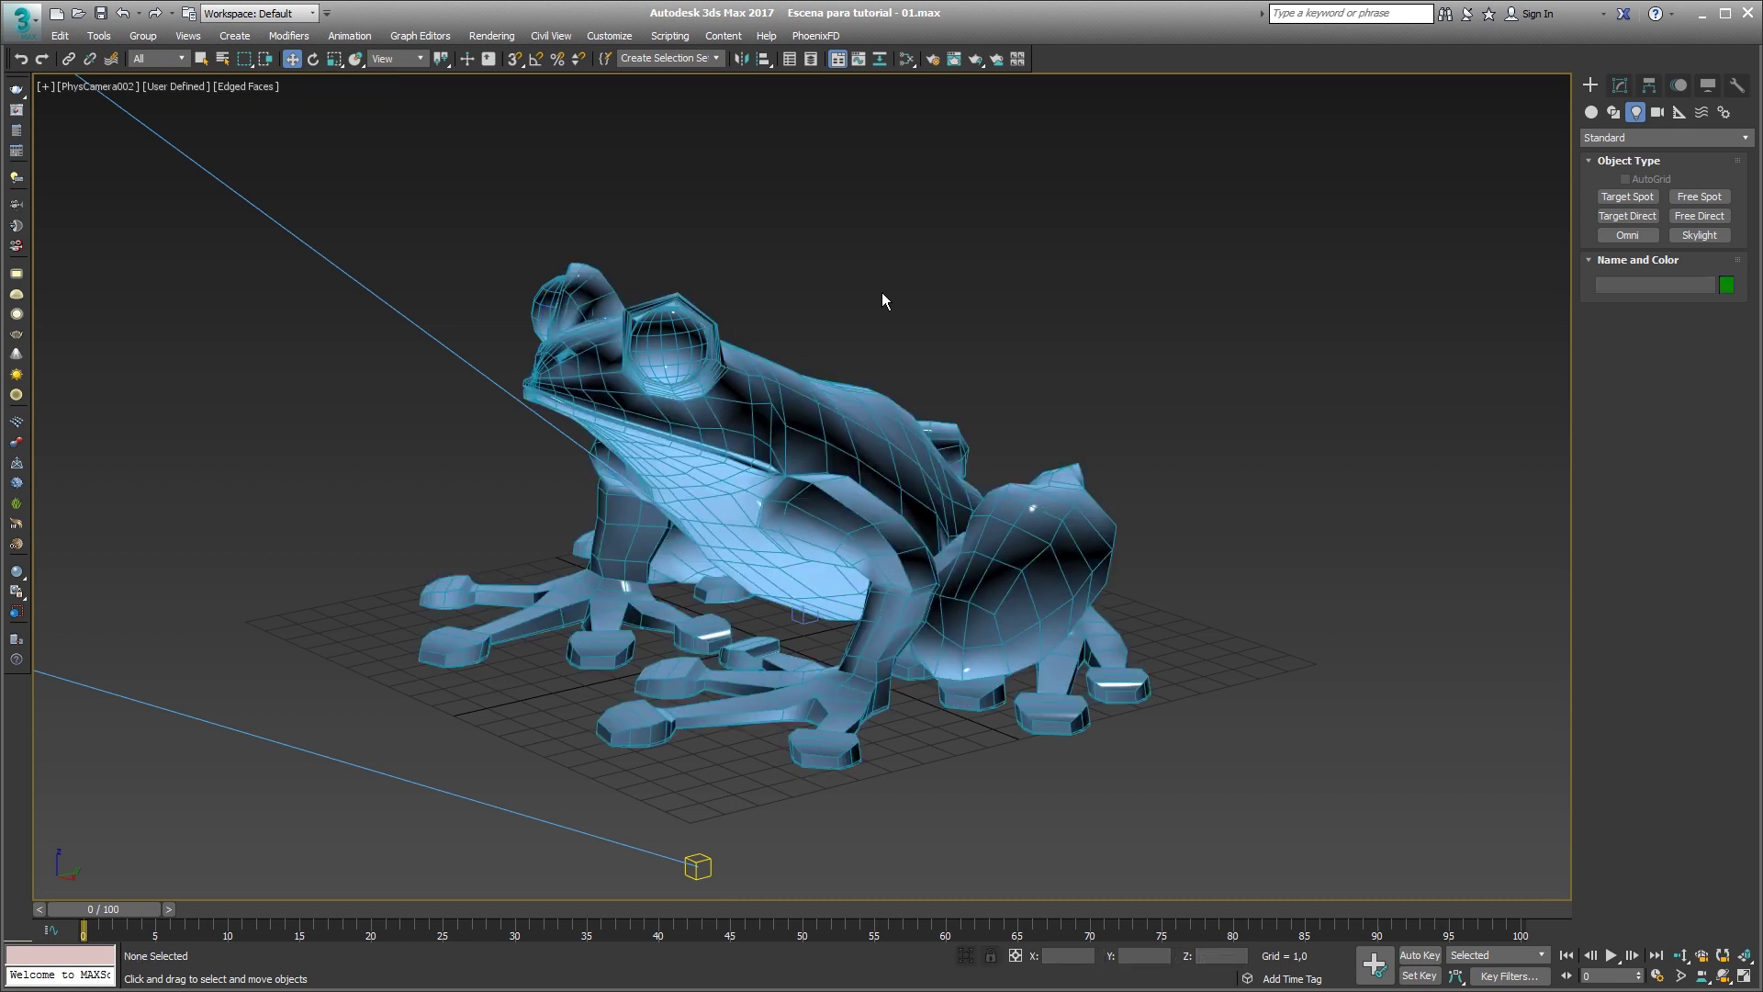
key("ctrl+n")
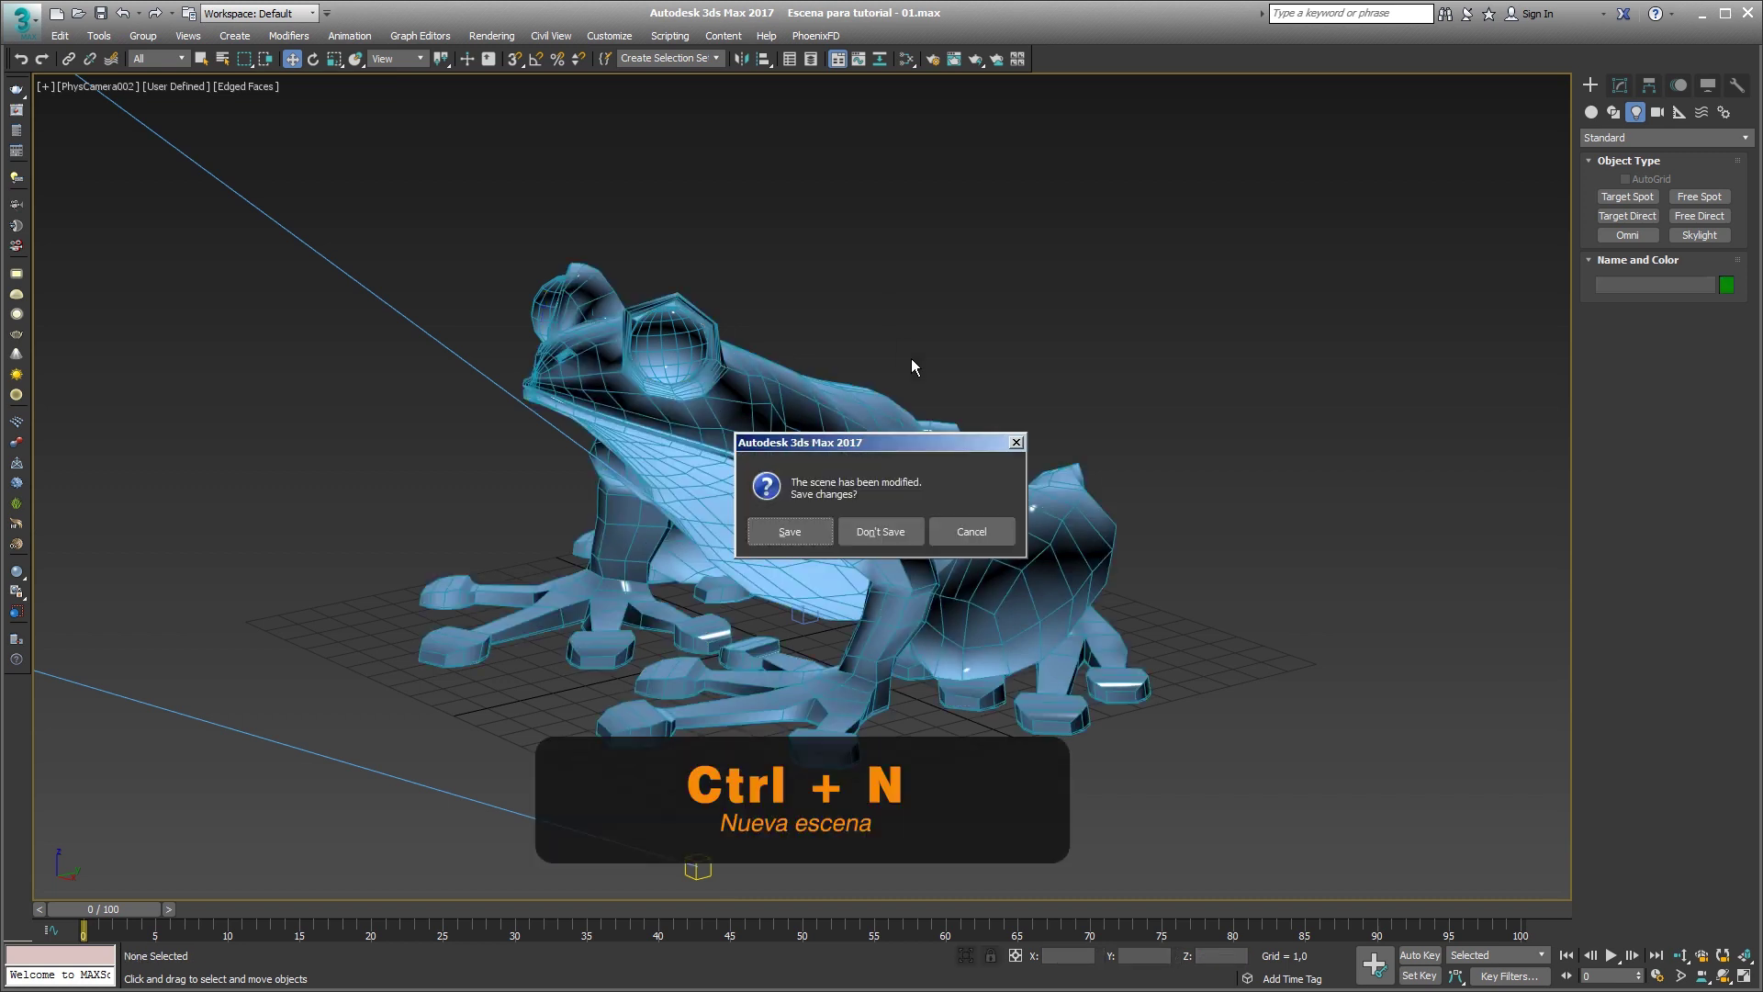
left_click(979, 530)
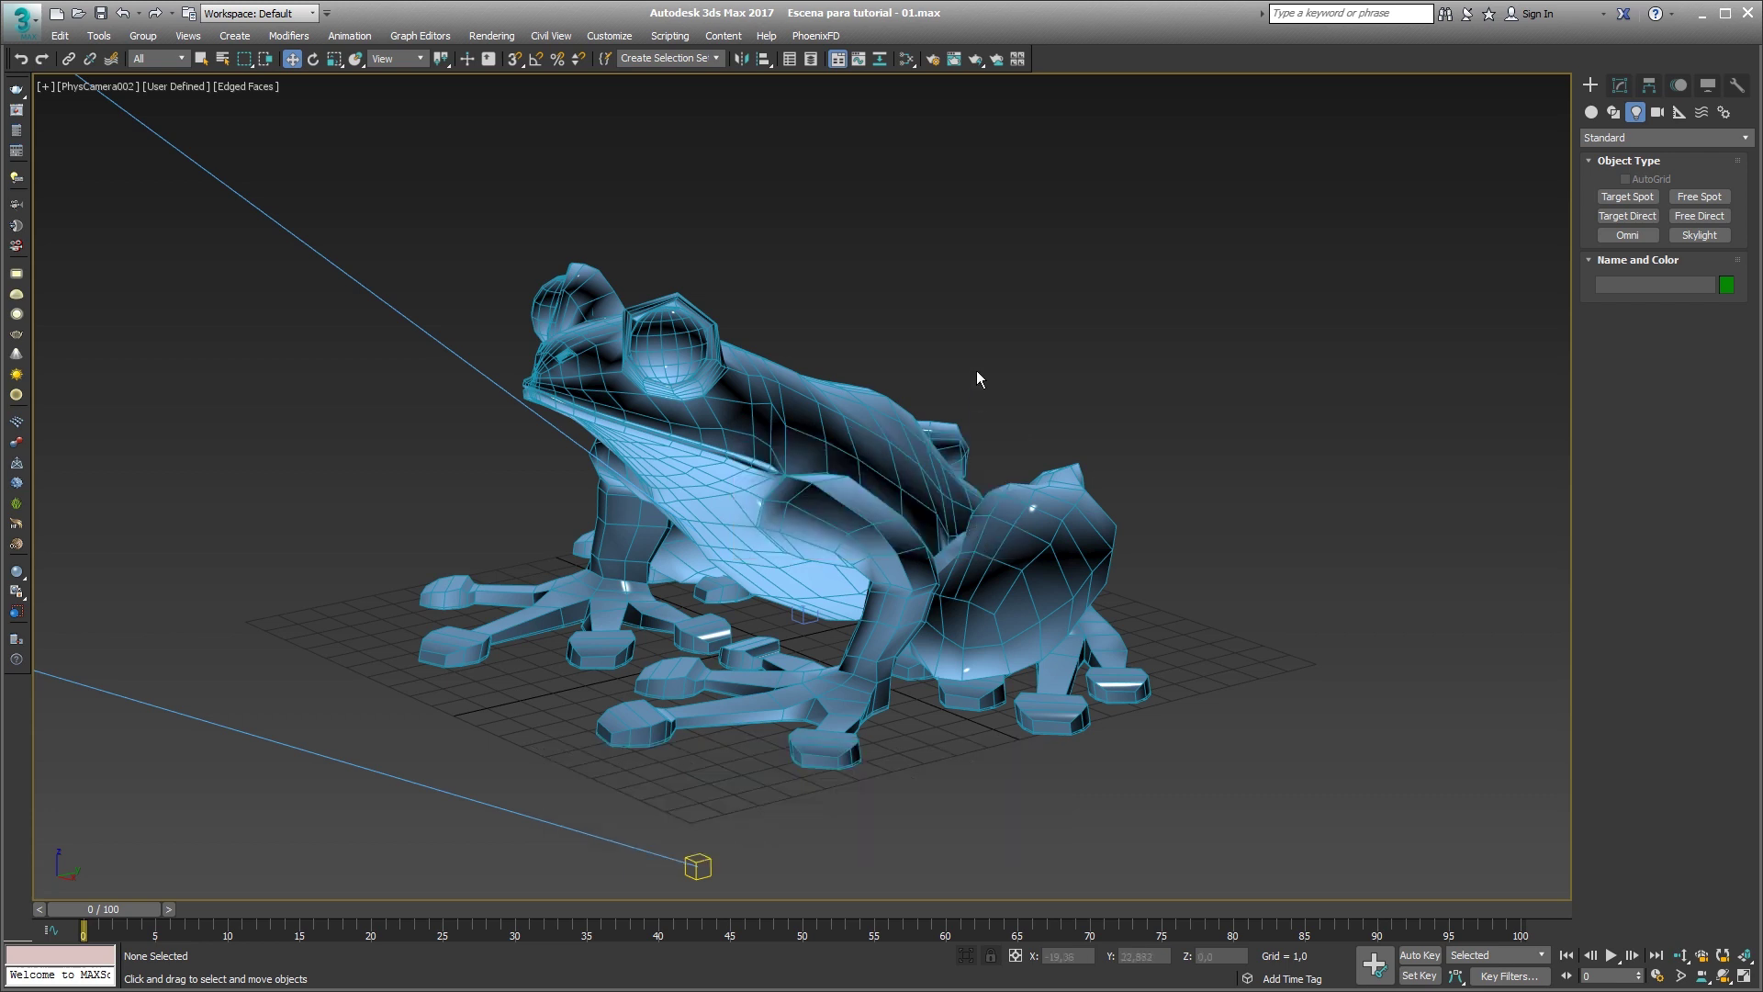
Open the viewport background options and close them without changes.
key("alt+b")
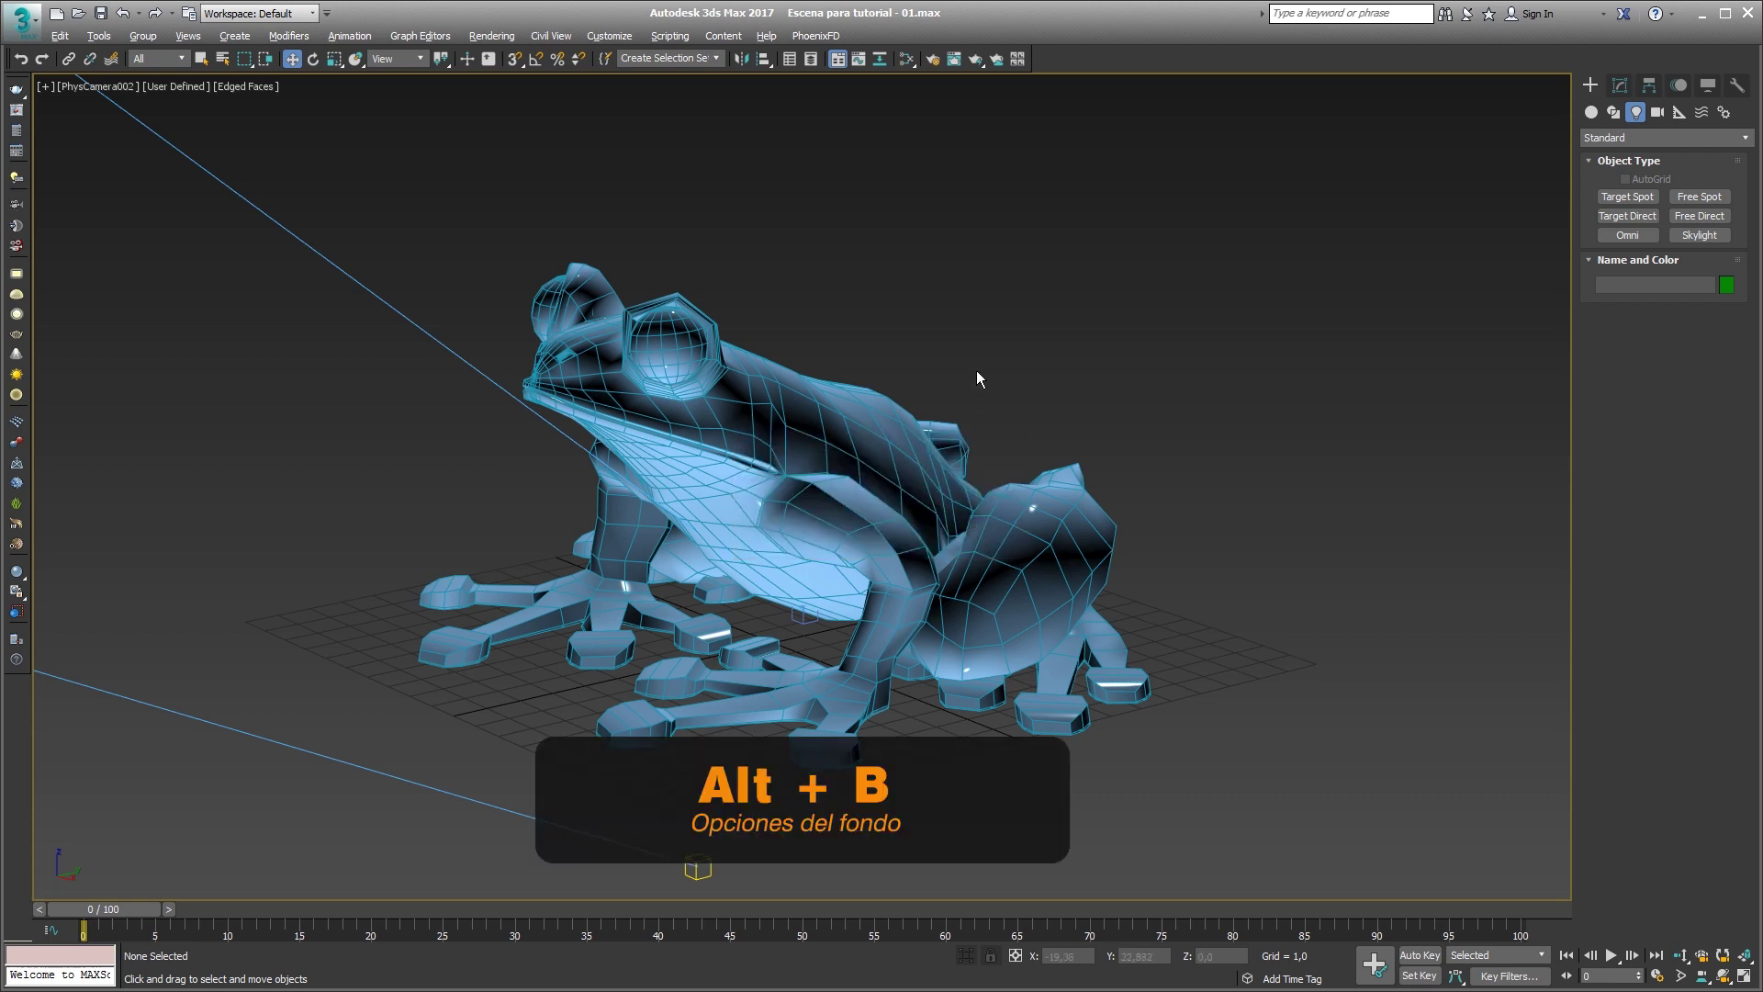
key("alt+b")
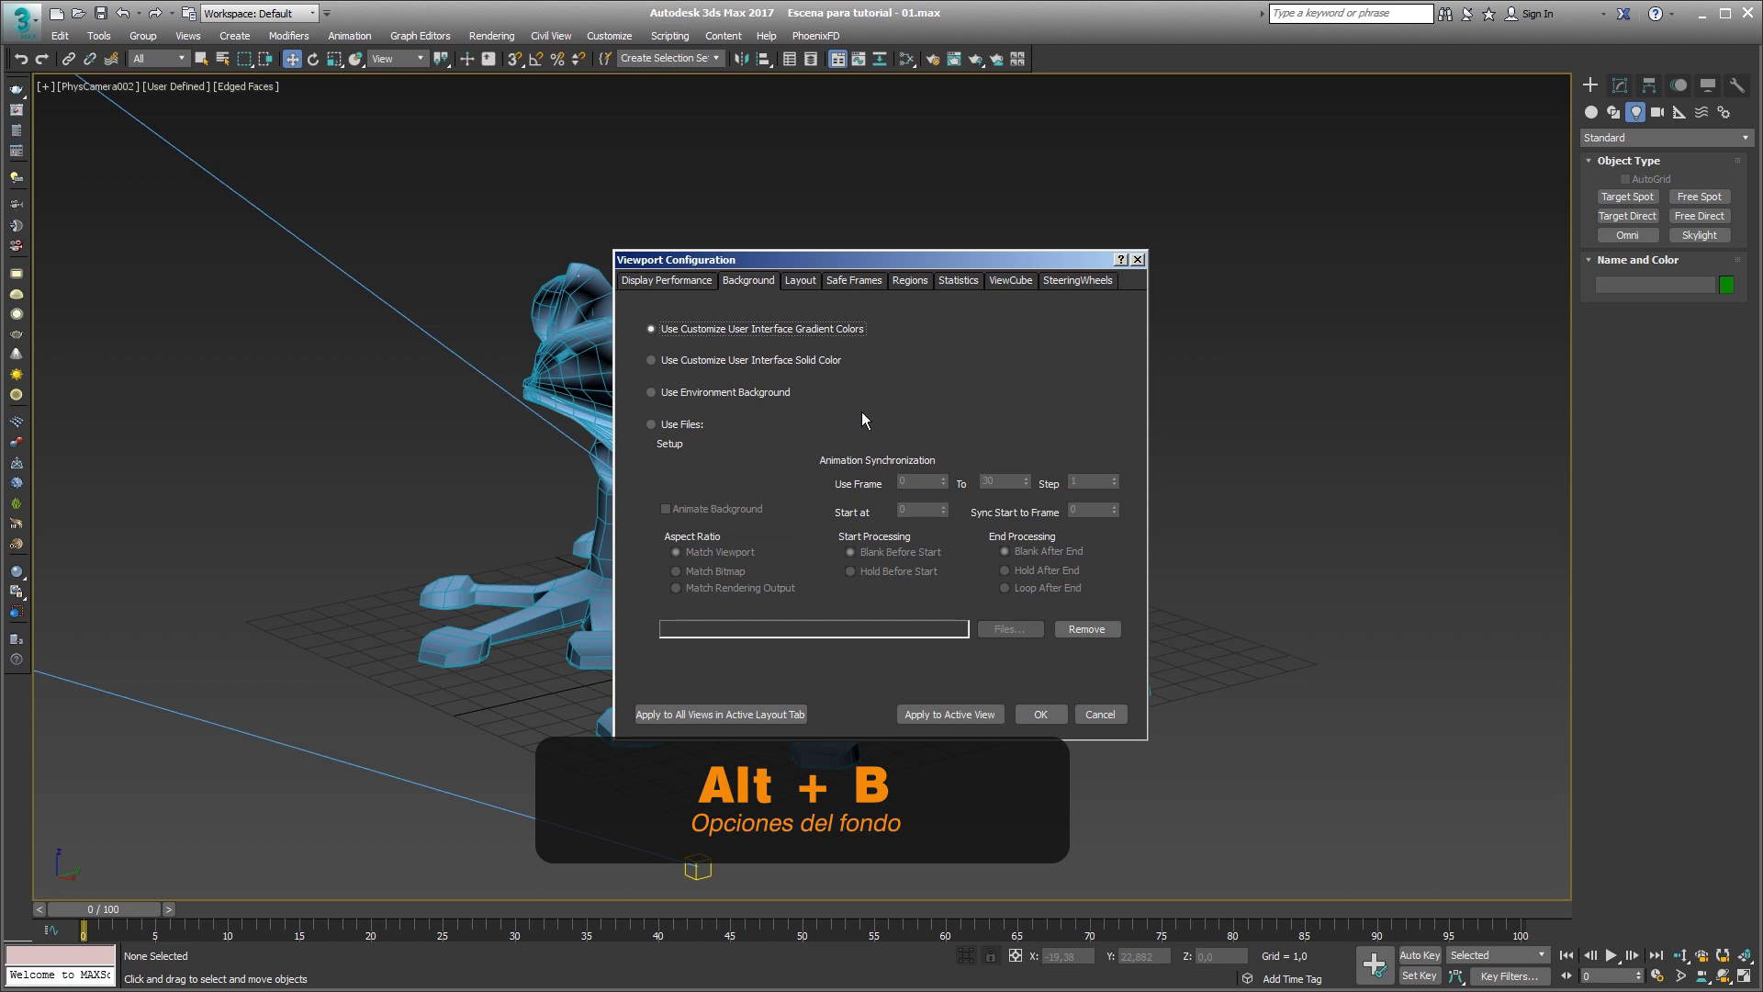
left_click(1099, 714)
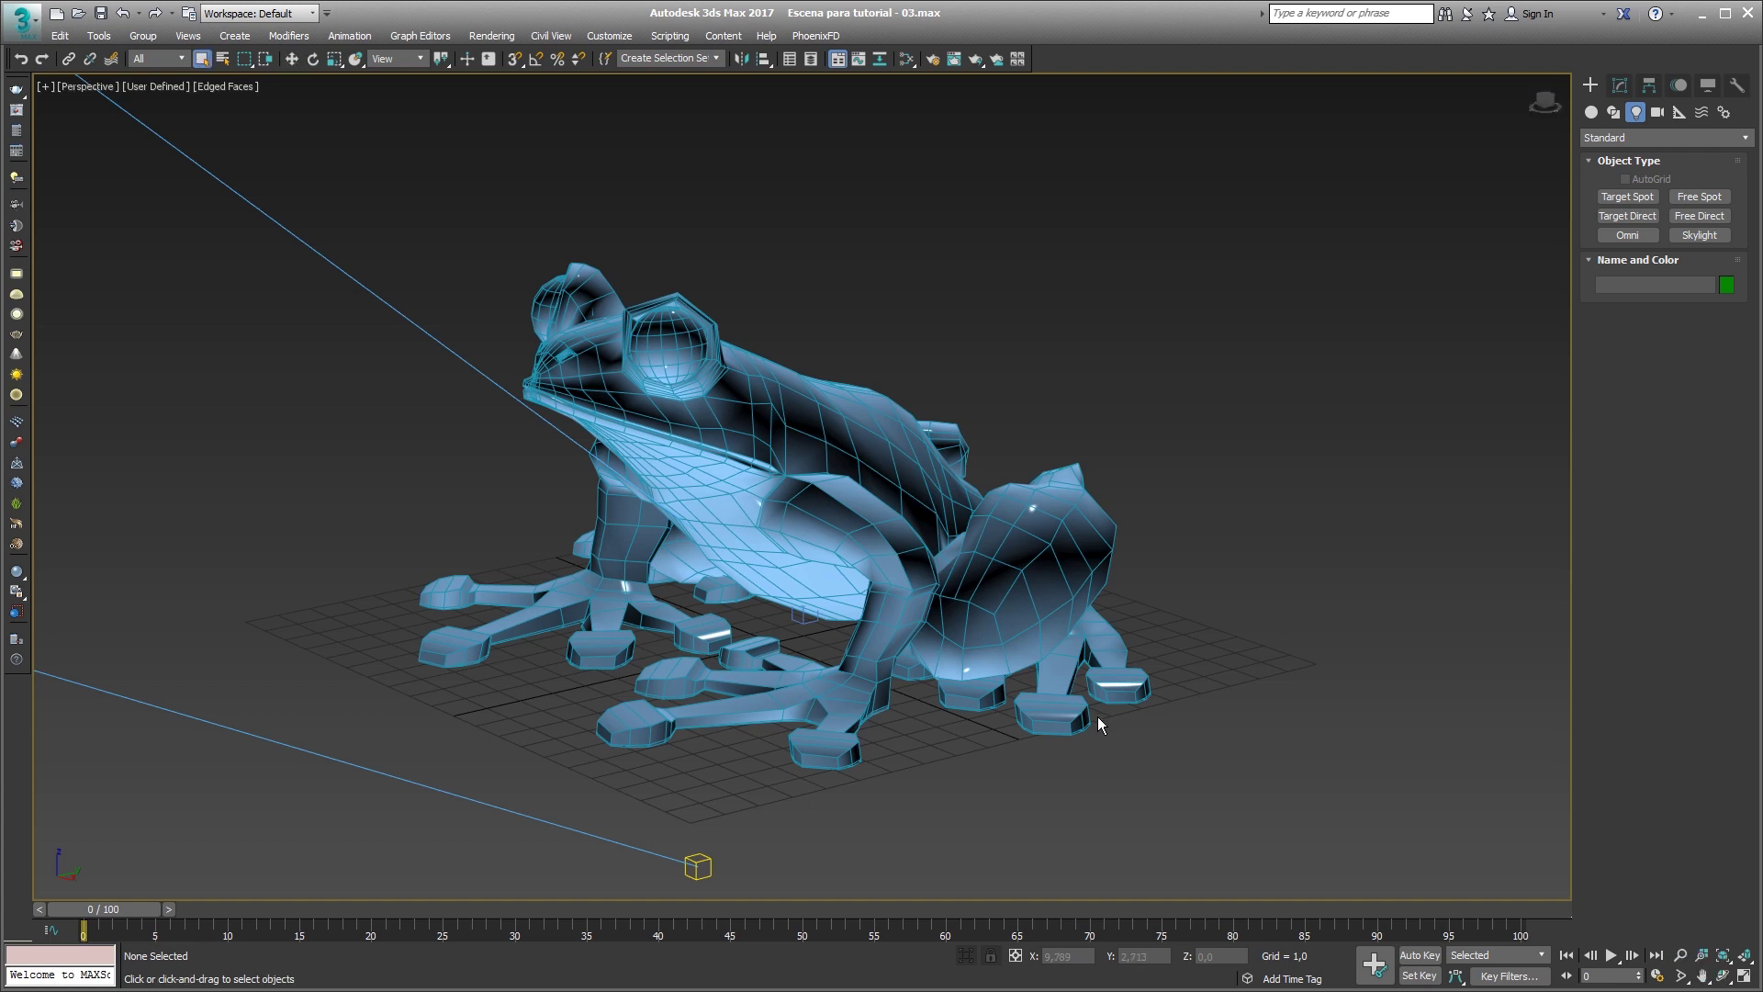
left_click(1093, 721)
Enter Vertex level and clear it, then at Edge level box-select the hind leg edges.
key("1")
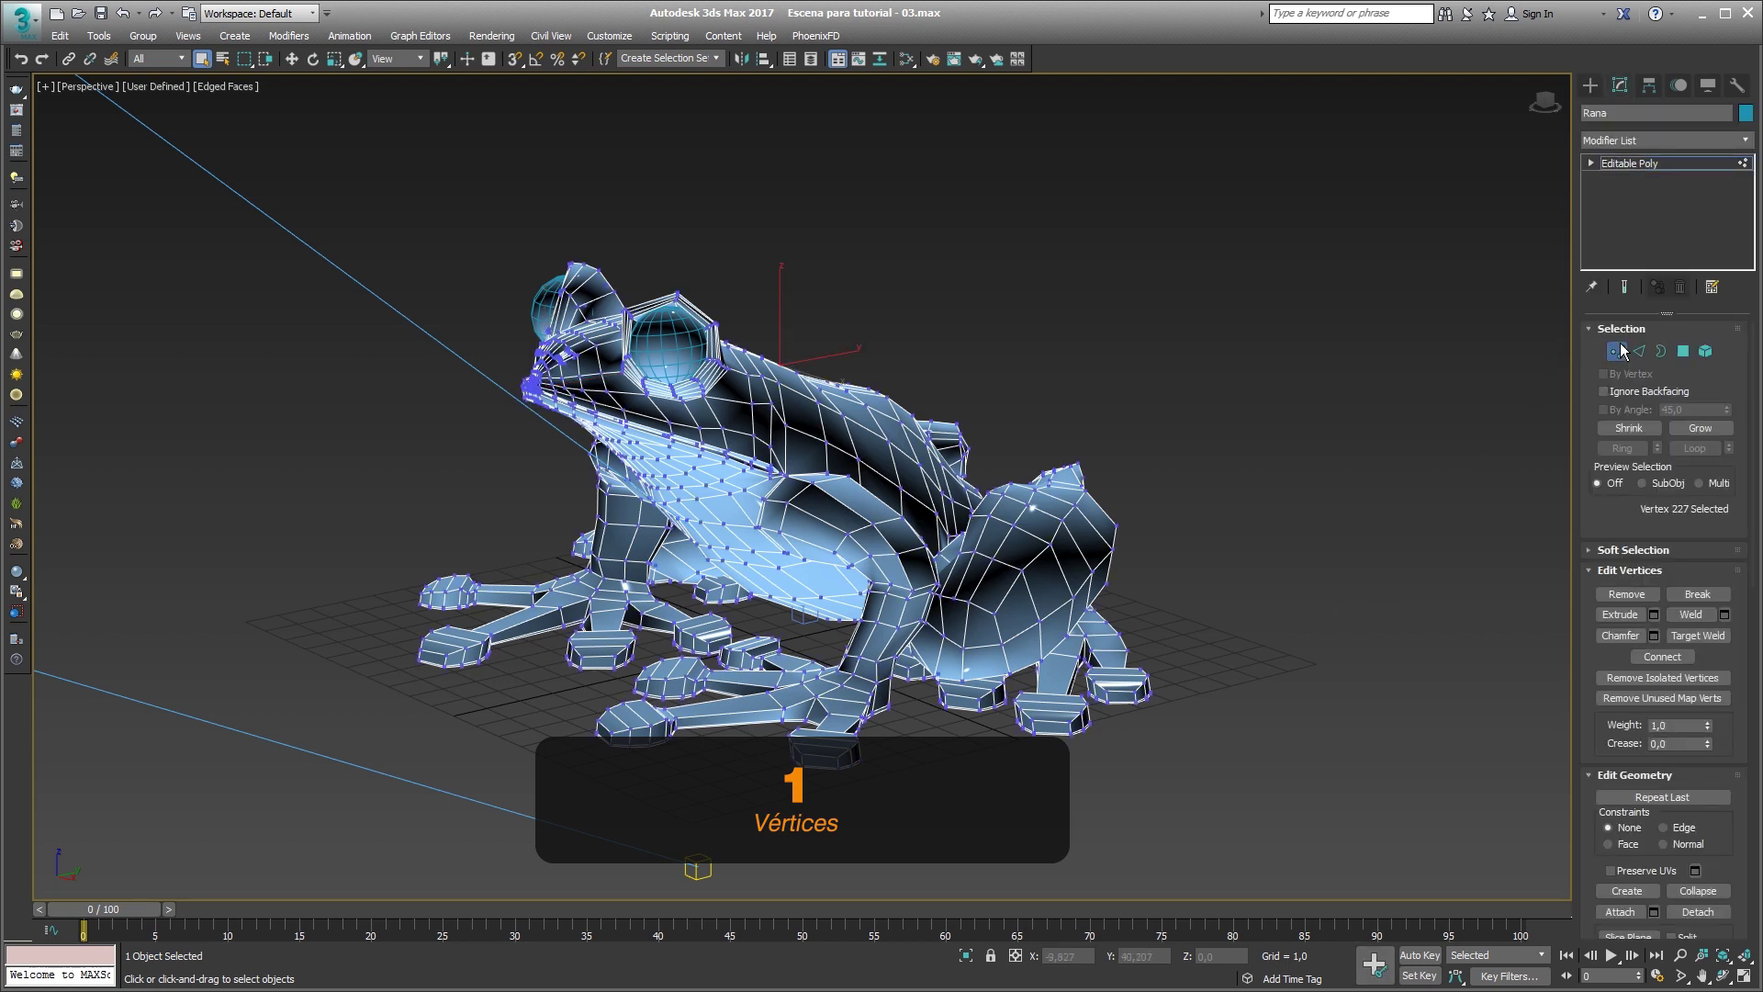
left_click_drag(1175, 505, 1005, 643)
key("2")
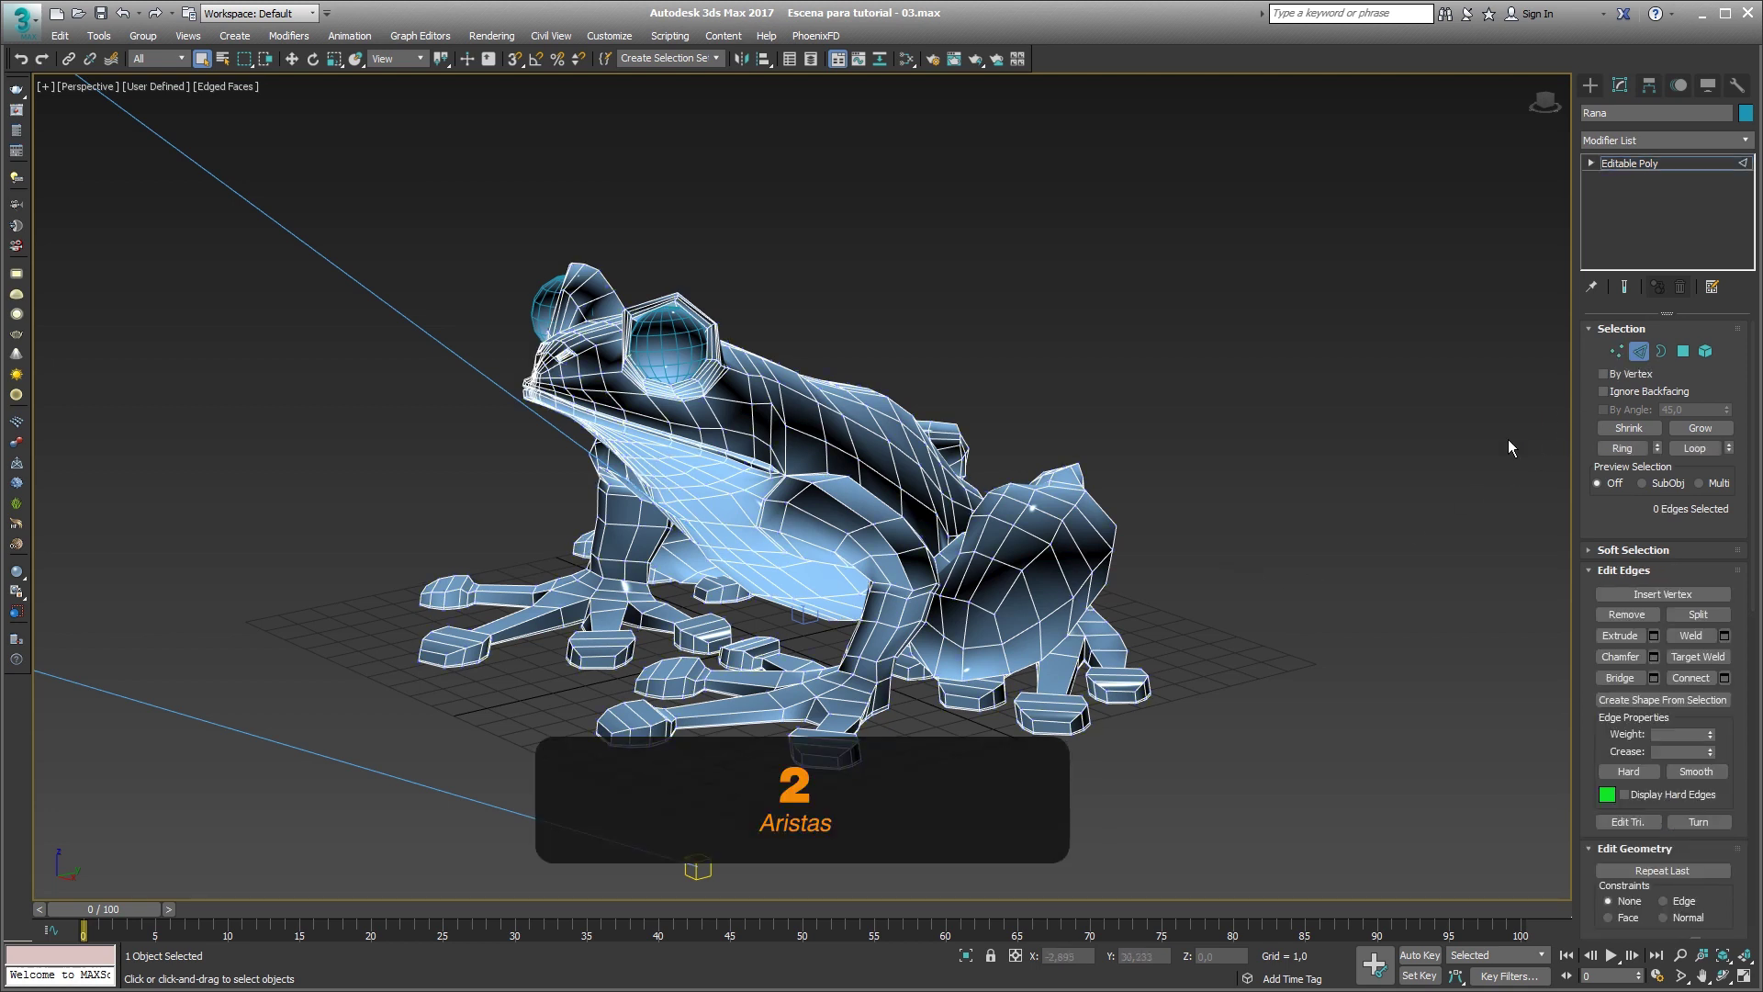
left_click_drag(1171, 501, 1004, 611)
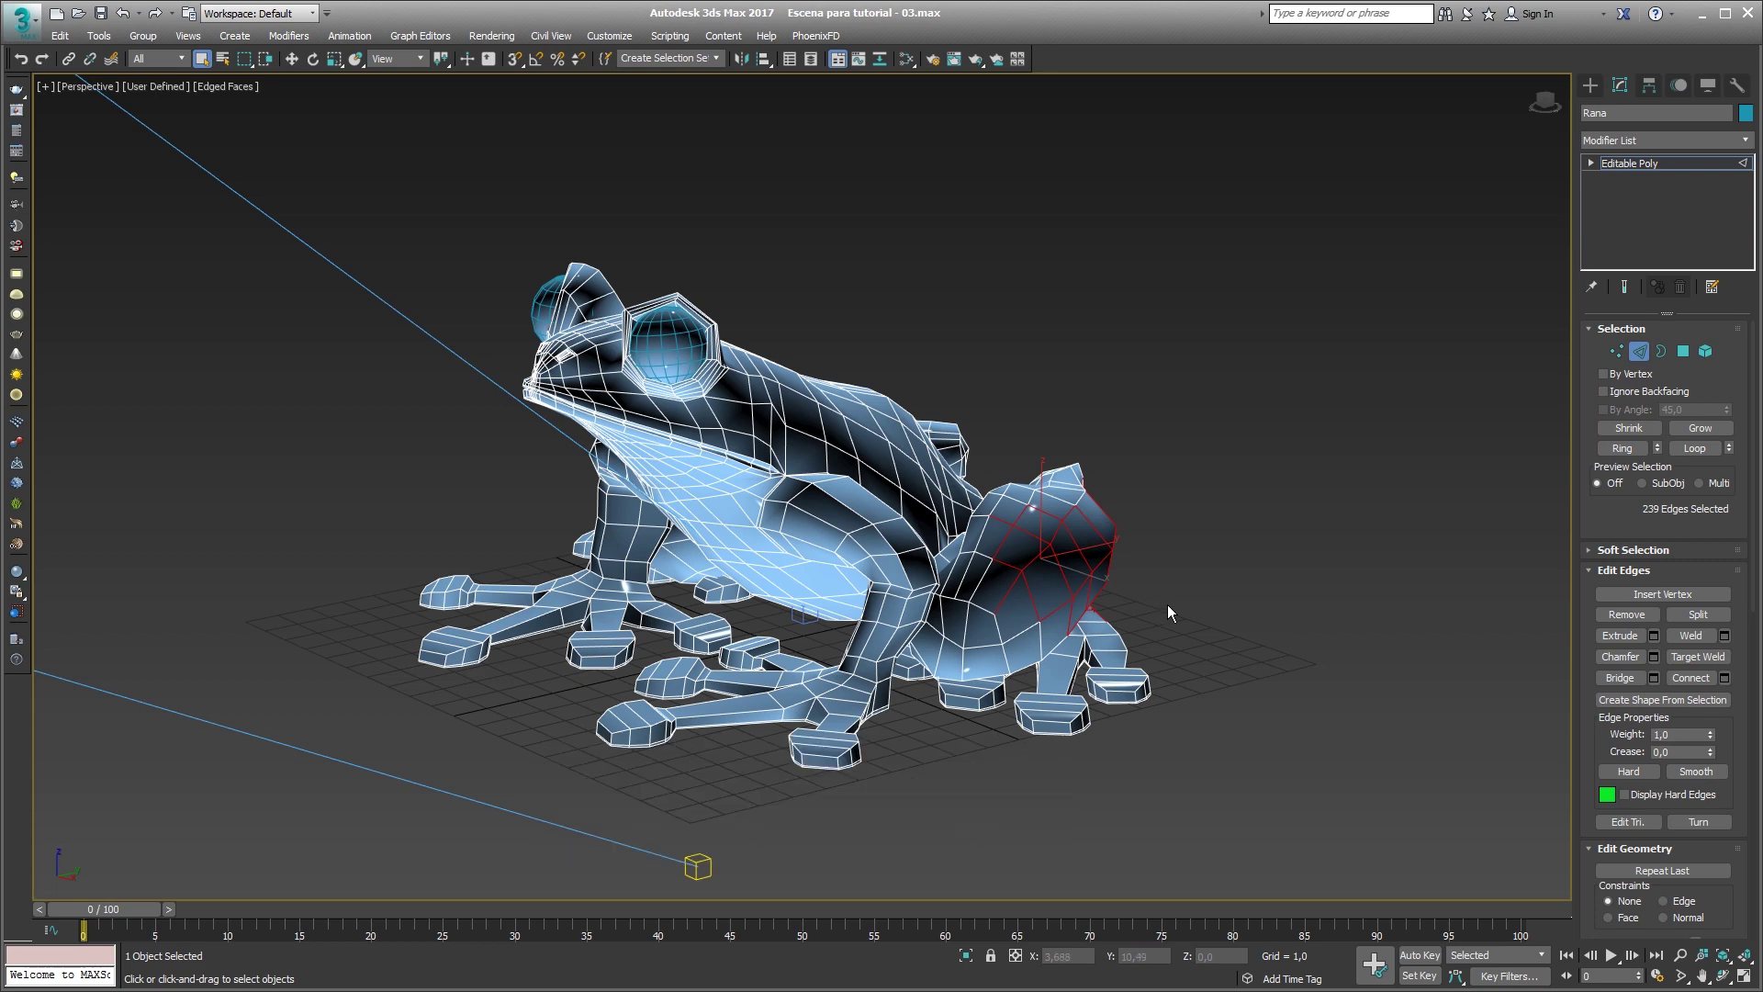
At Border level, orbit to the back and select then clear the hole's border.
key("3")
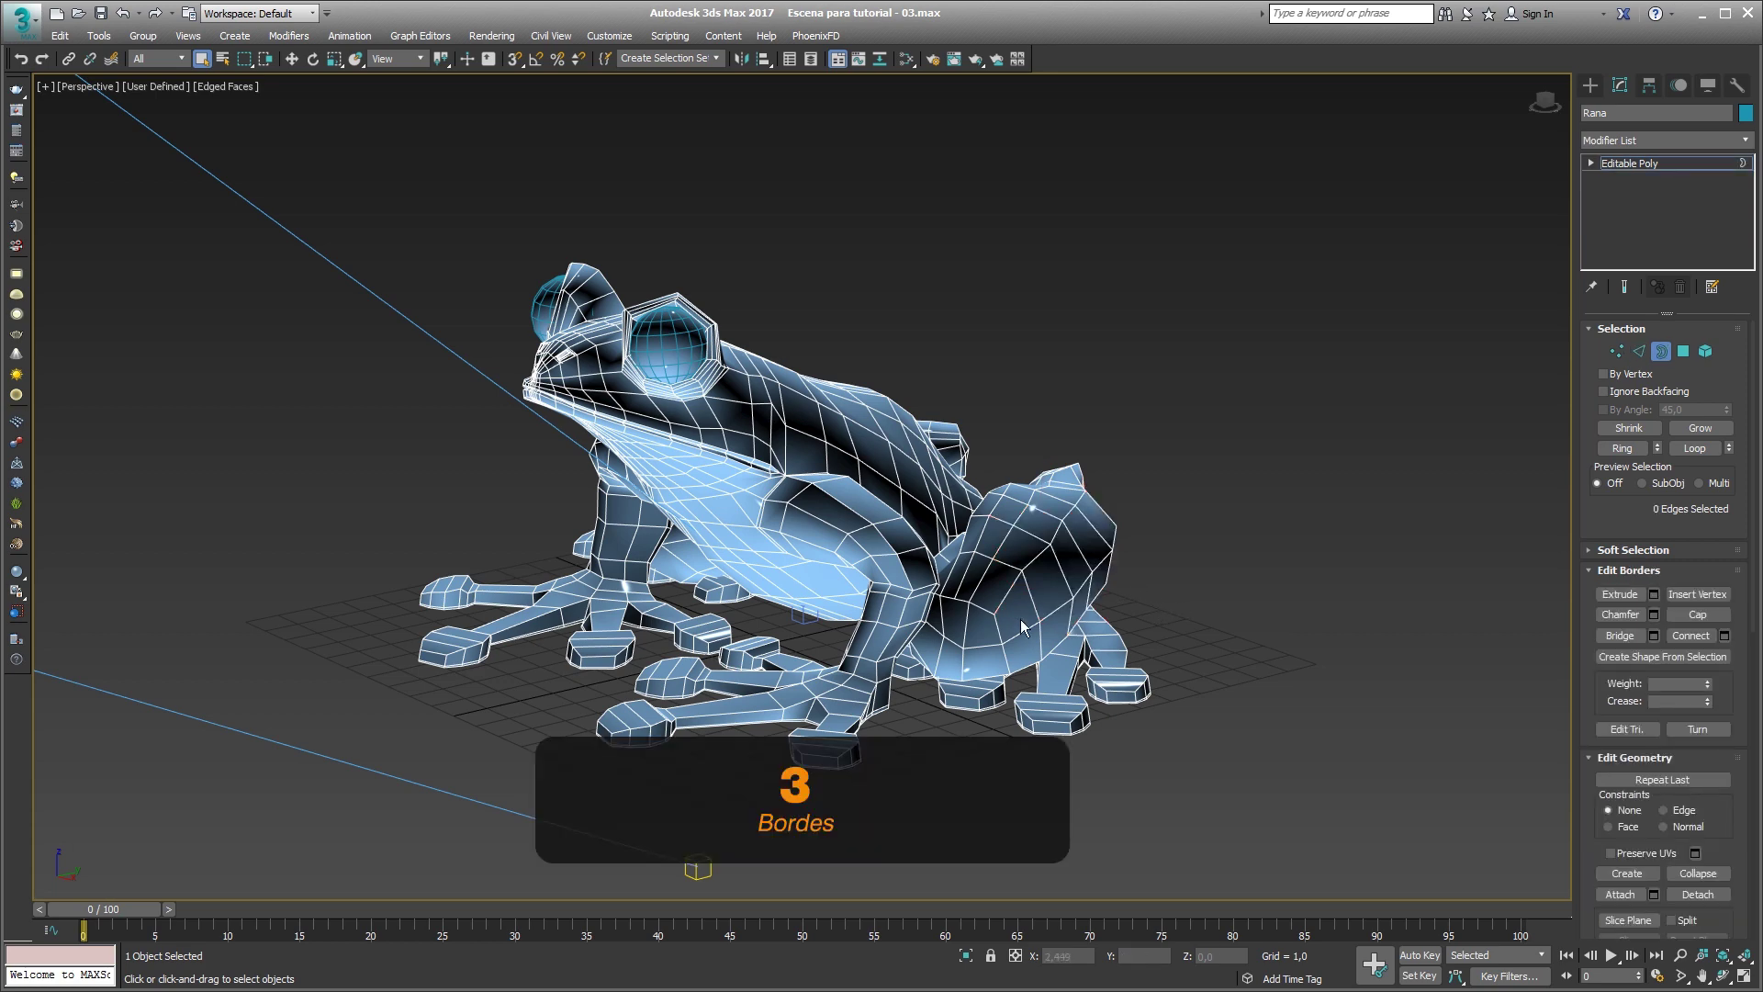
mouse_move(850, 577)
middle_mouse_down("alt")
mouse_move(977, 630)
mouse_move(1090, 624)
middle_mouse_up("alt")
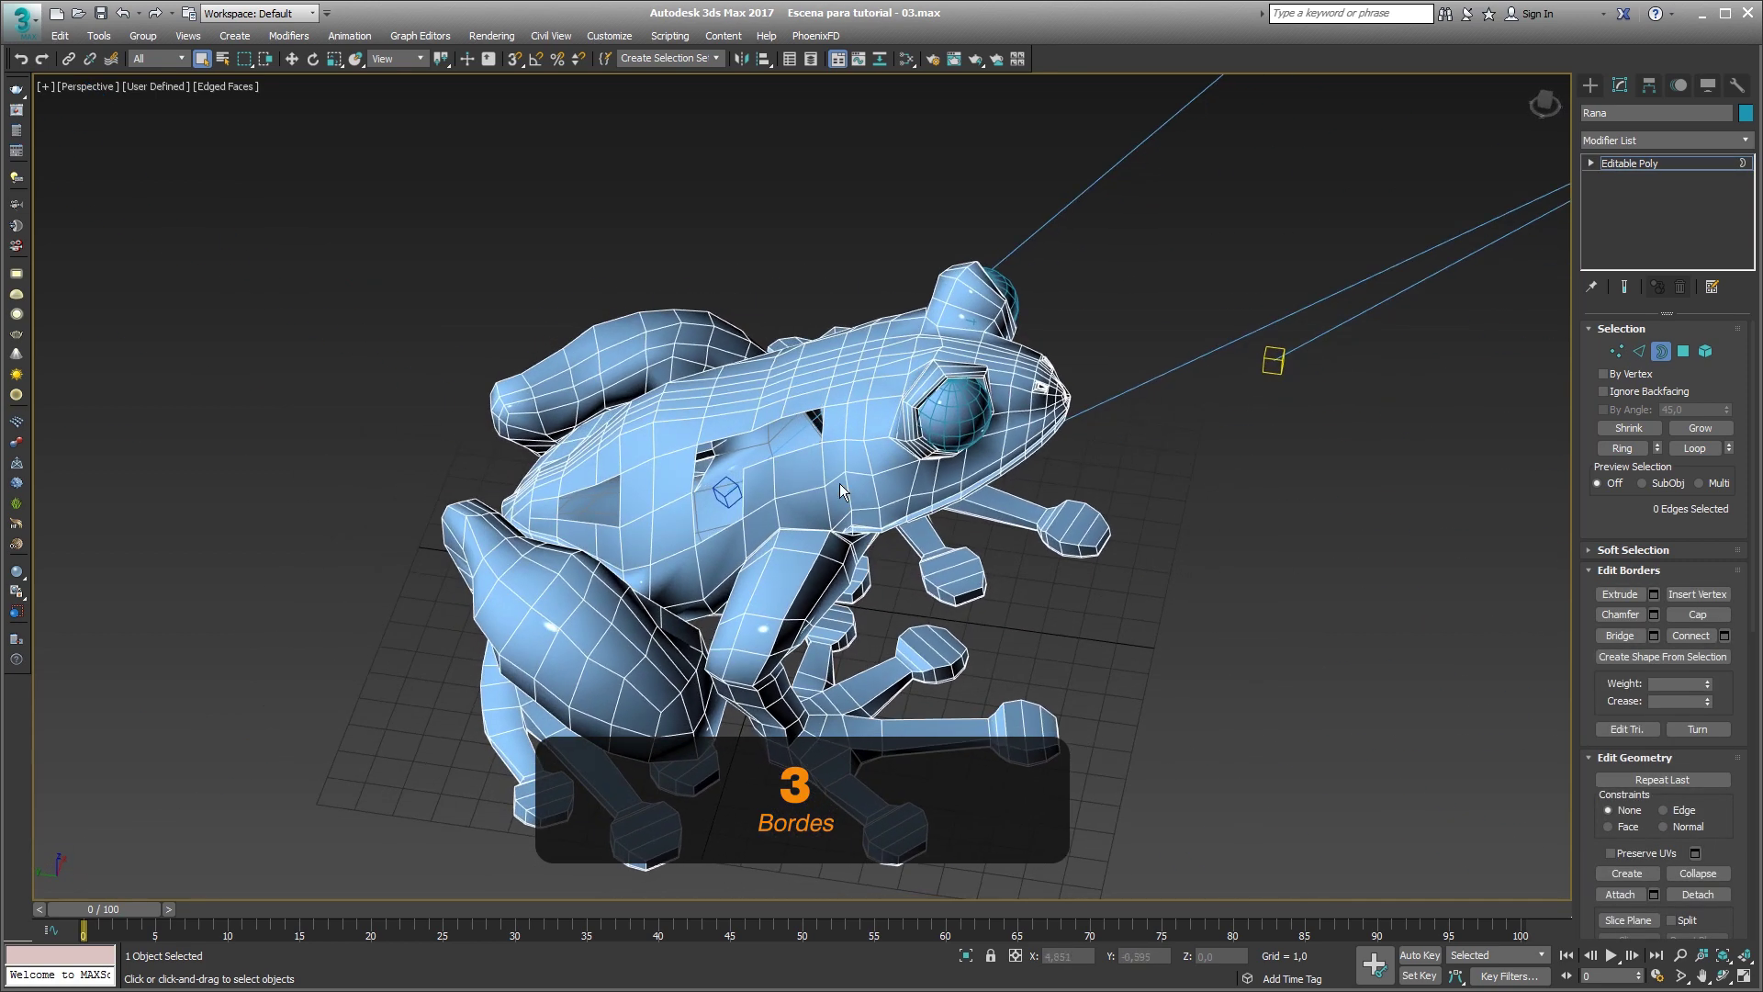
left_click(795, 447)
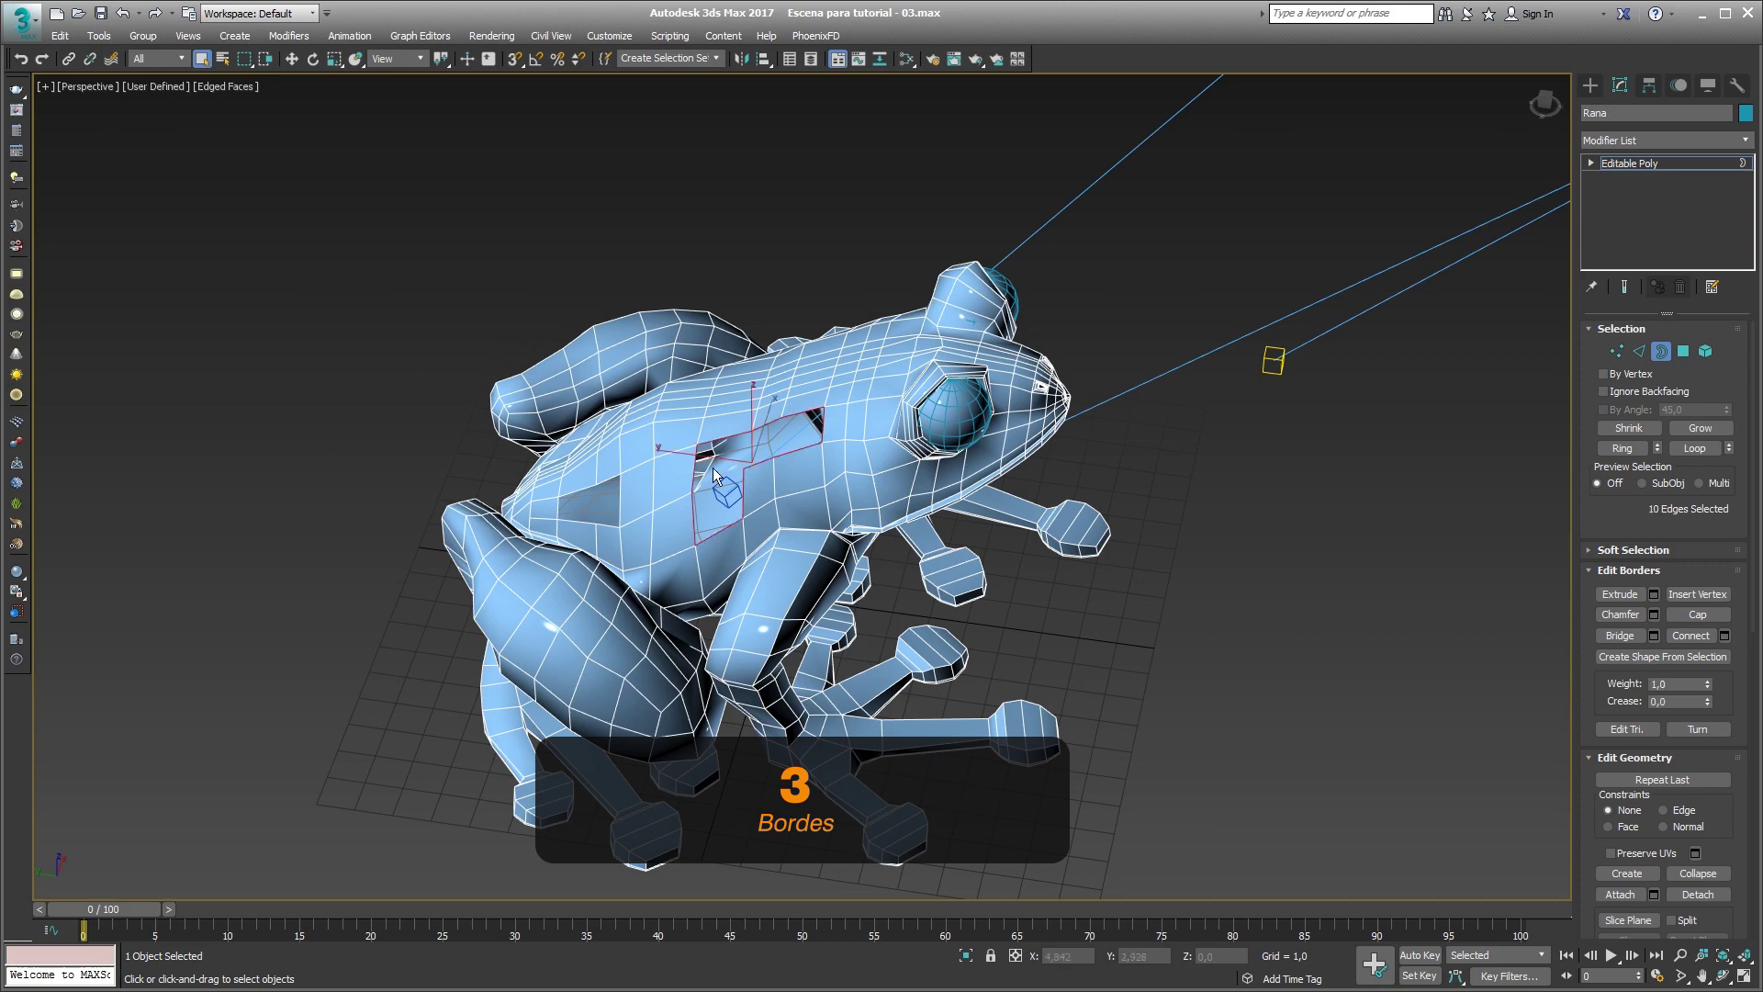
left_click(605, 523)
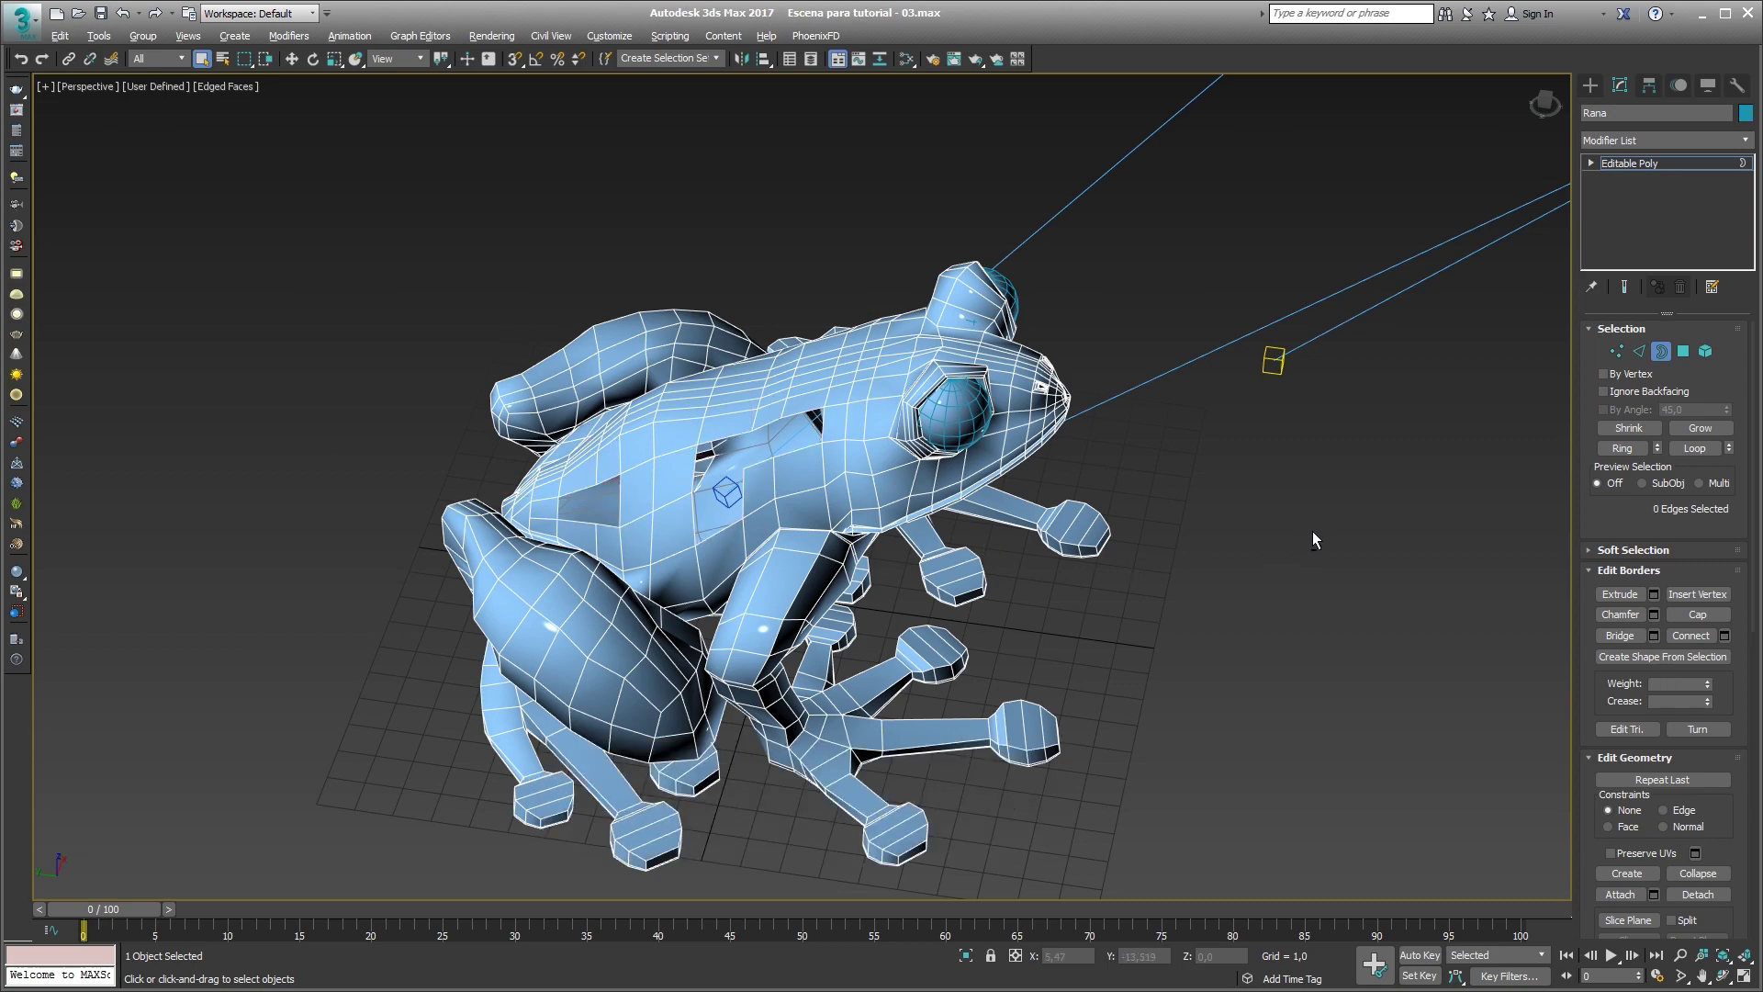
mouse_move(1313, 539)
middle_mouse_down("alt")
mouse_move(1086, 544)
mouse_move(1080, 493)
middle_mouse_up("alt")
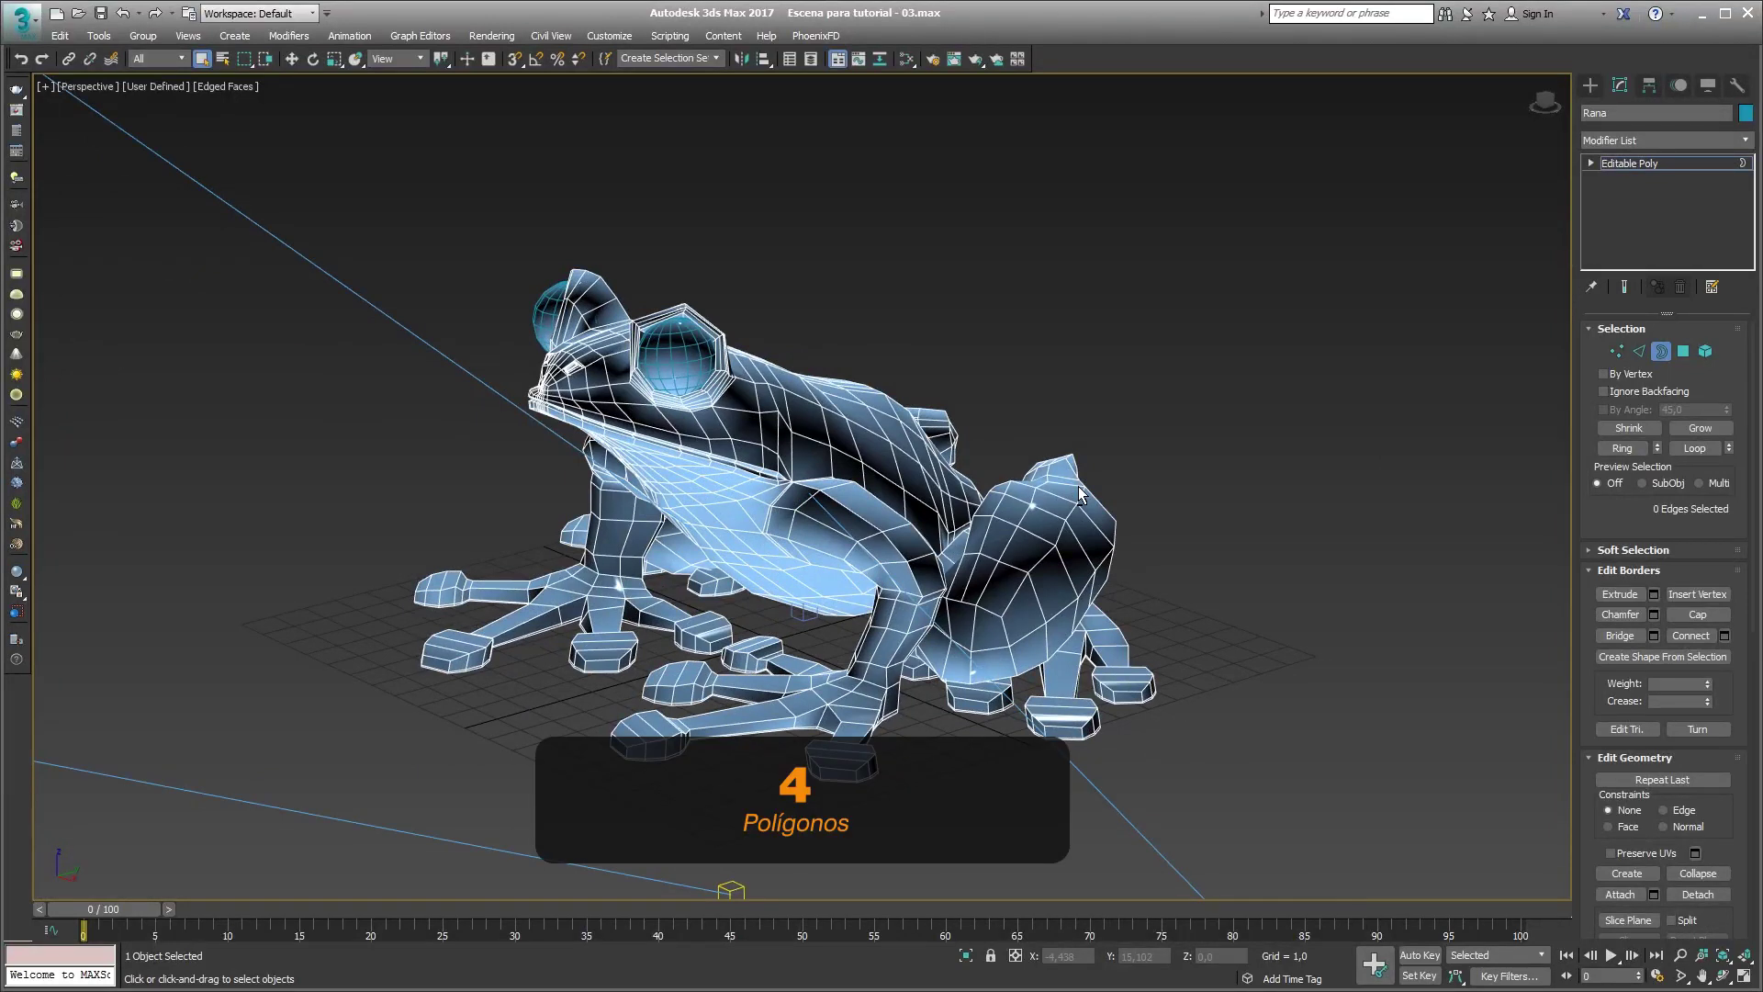
Select and clear back polygons at Polygon level, then the whole body at Element level.
key("4")
left_click(913, 482)
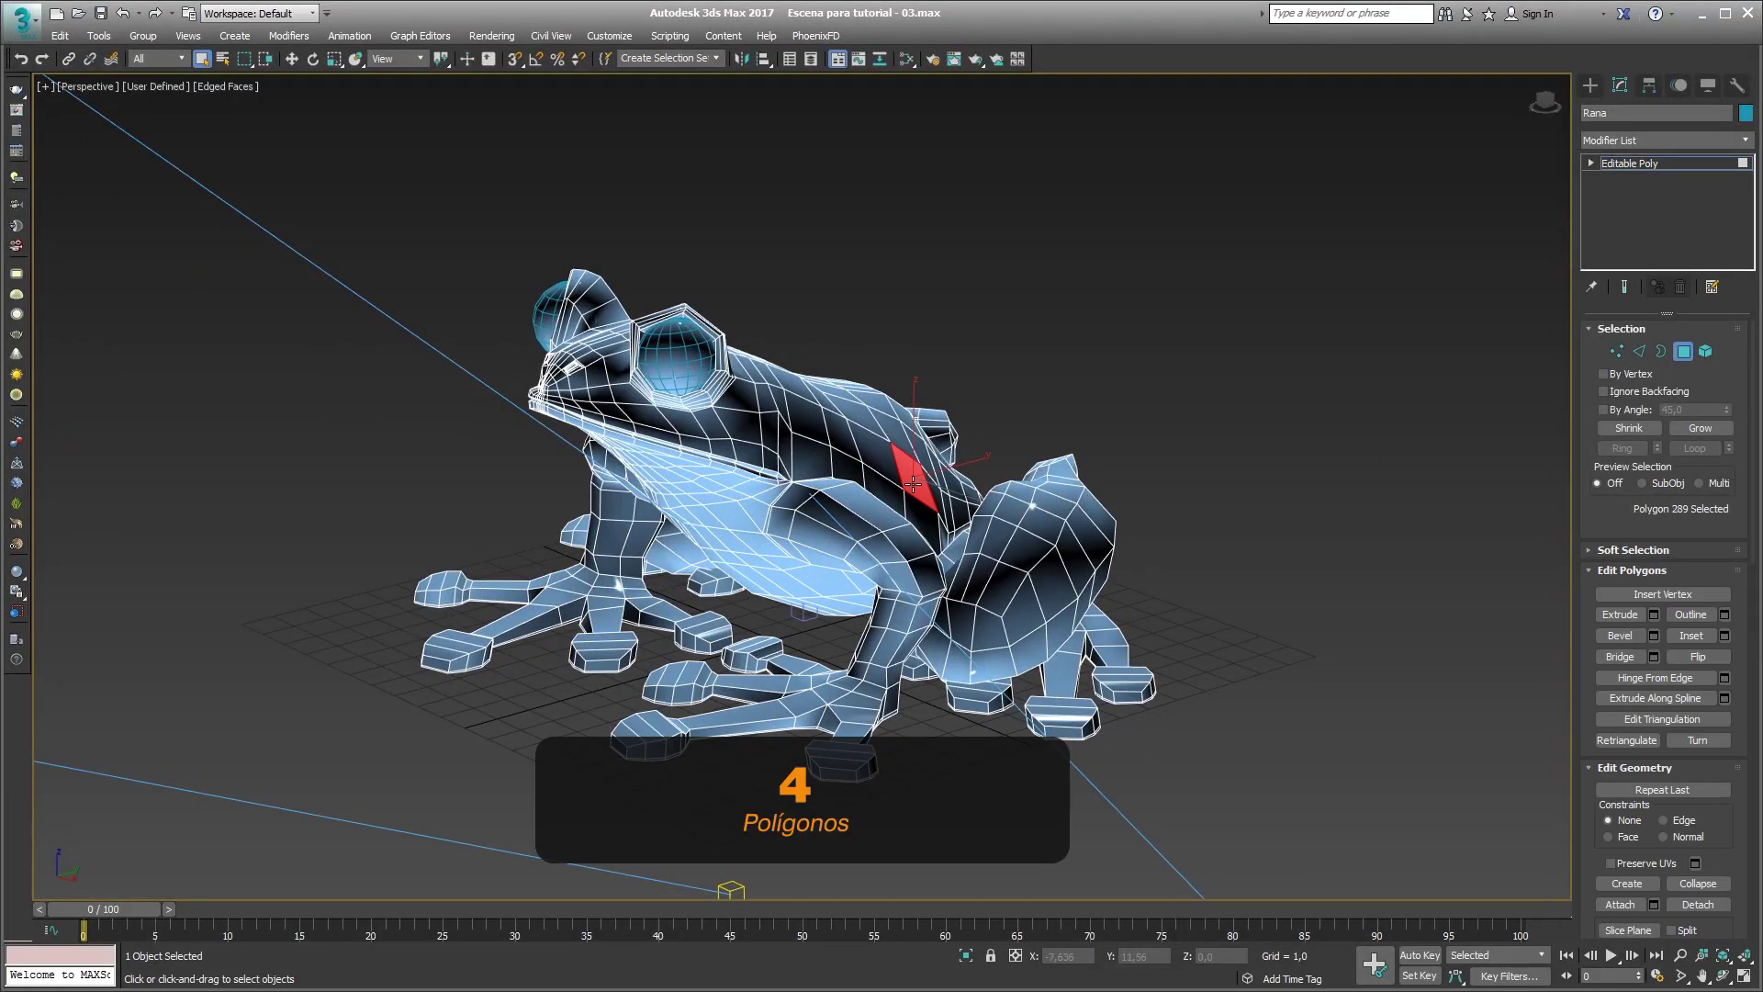
left_click(840, 431)
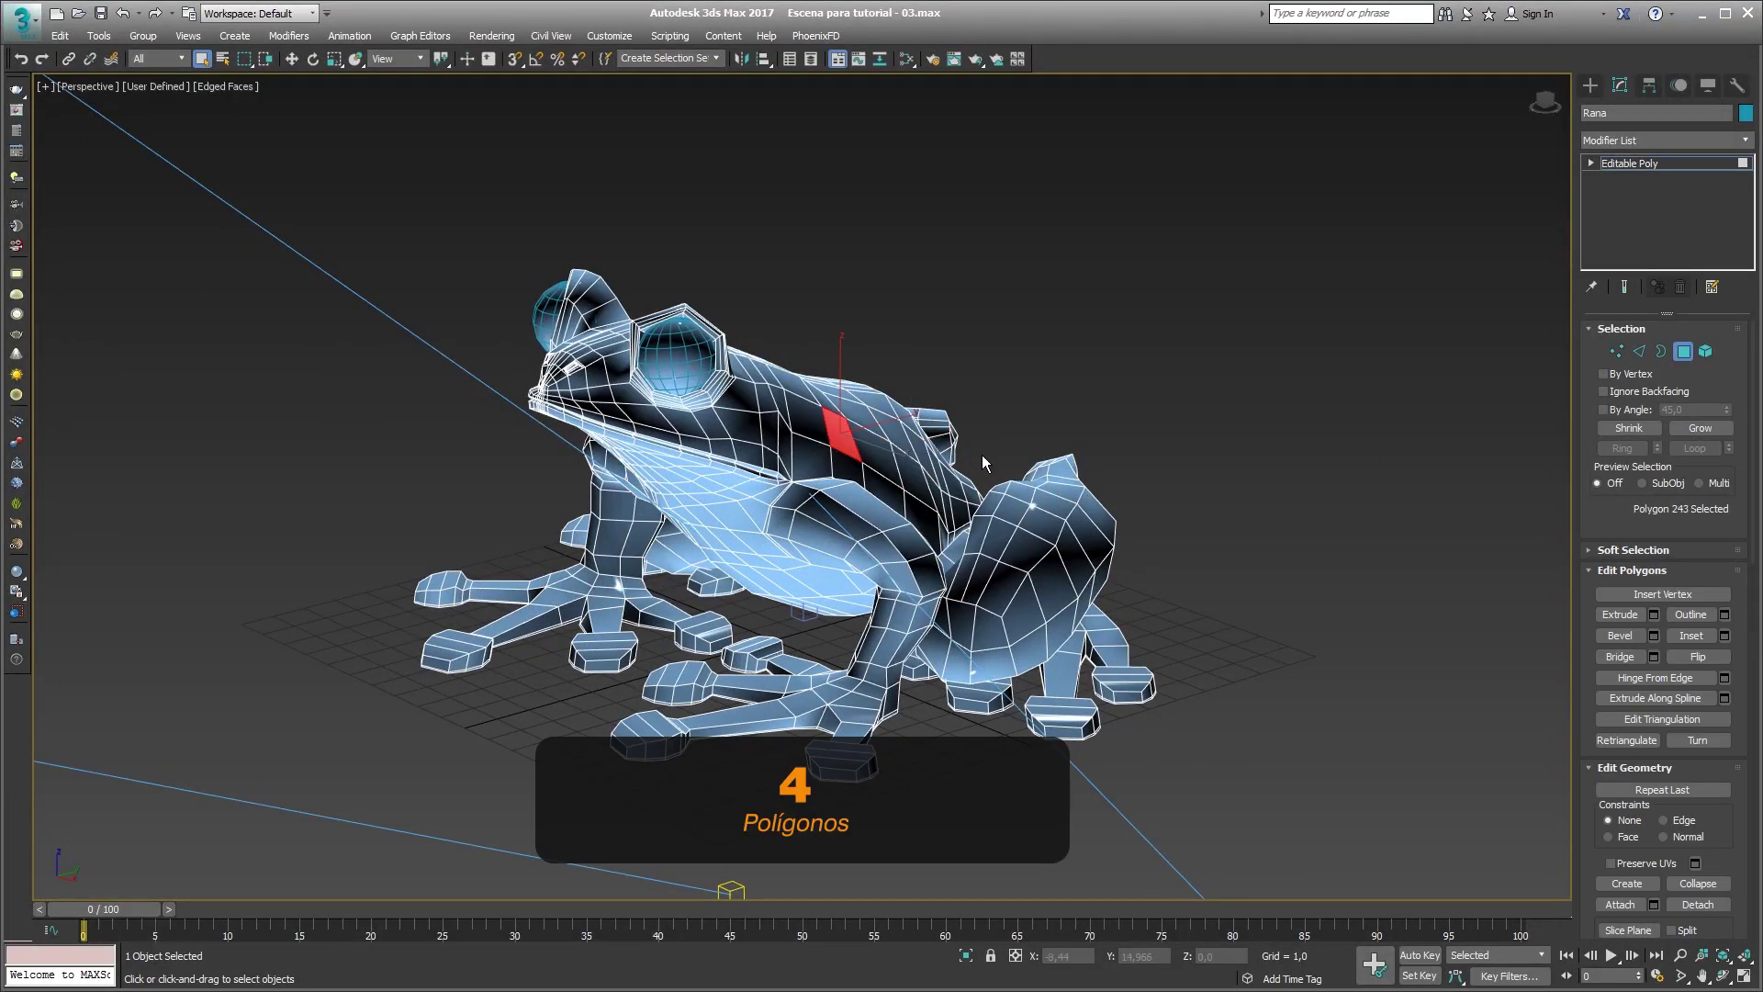
left_click(1083, 436)
key("5")
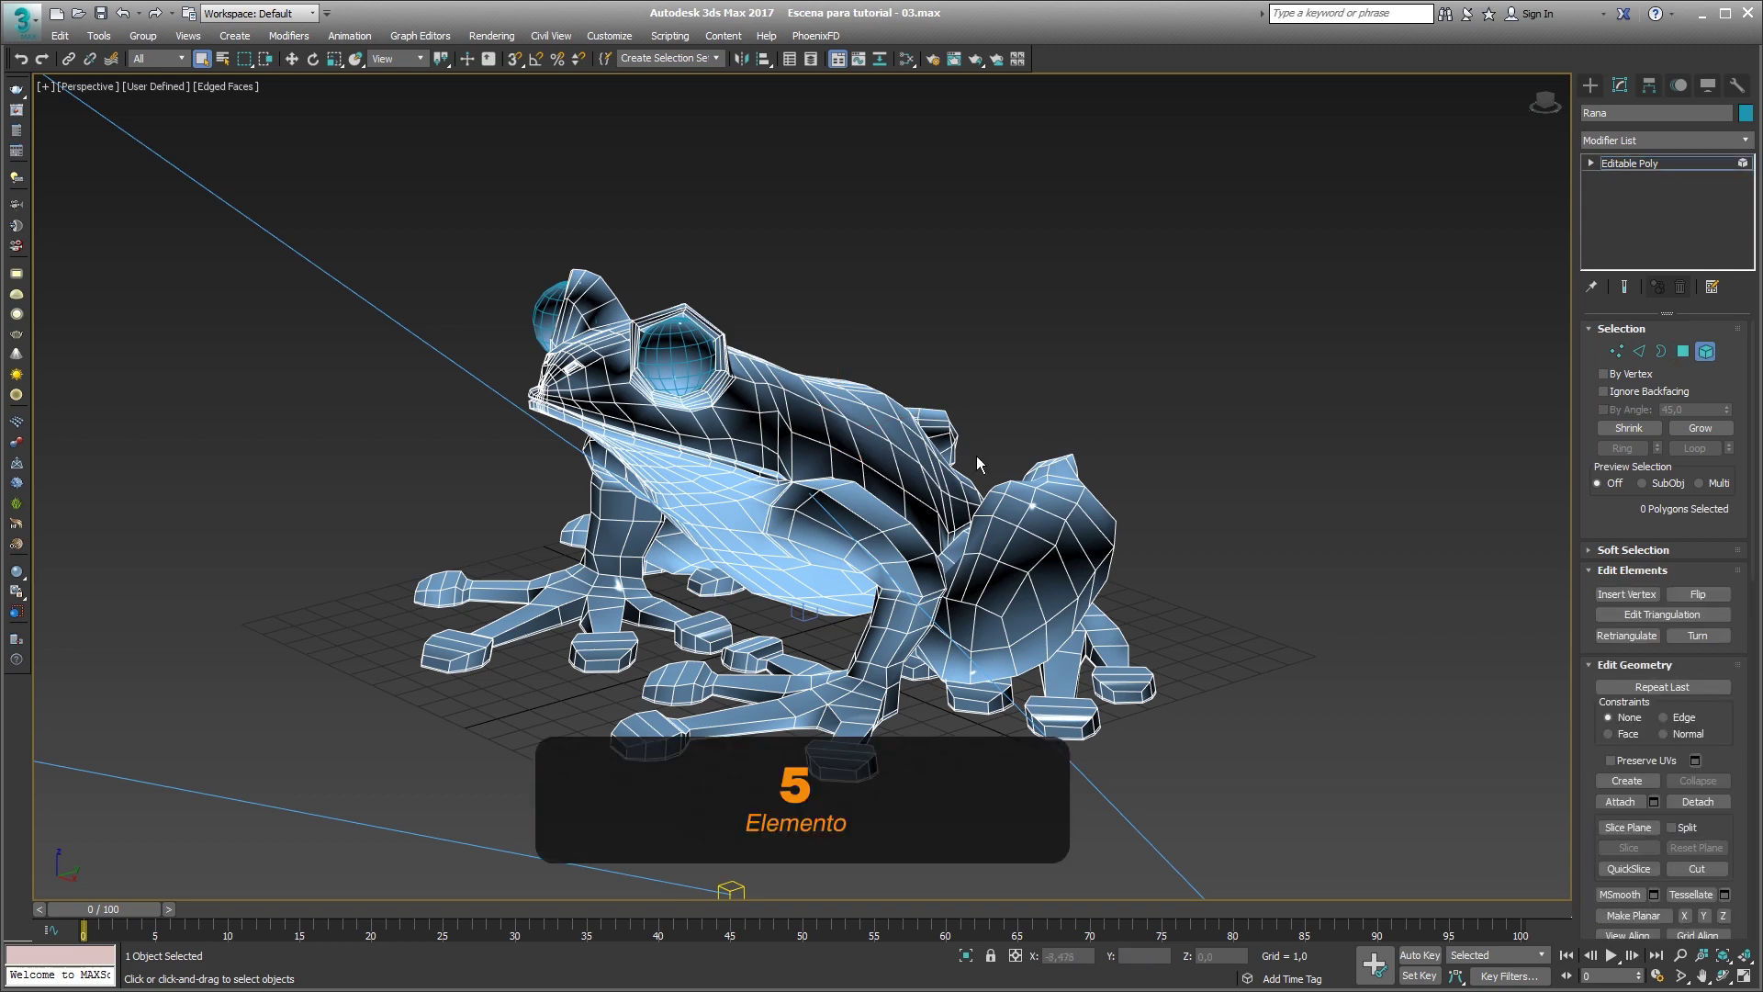
left_click(916, 472)
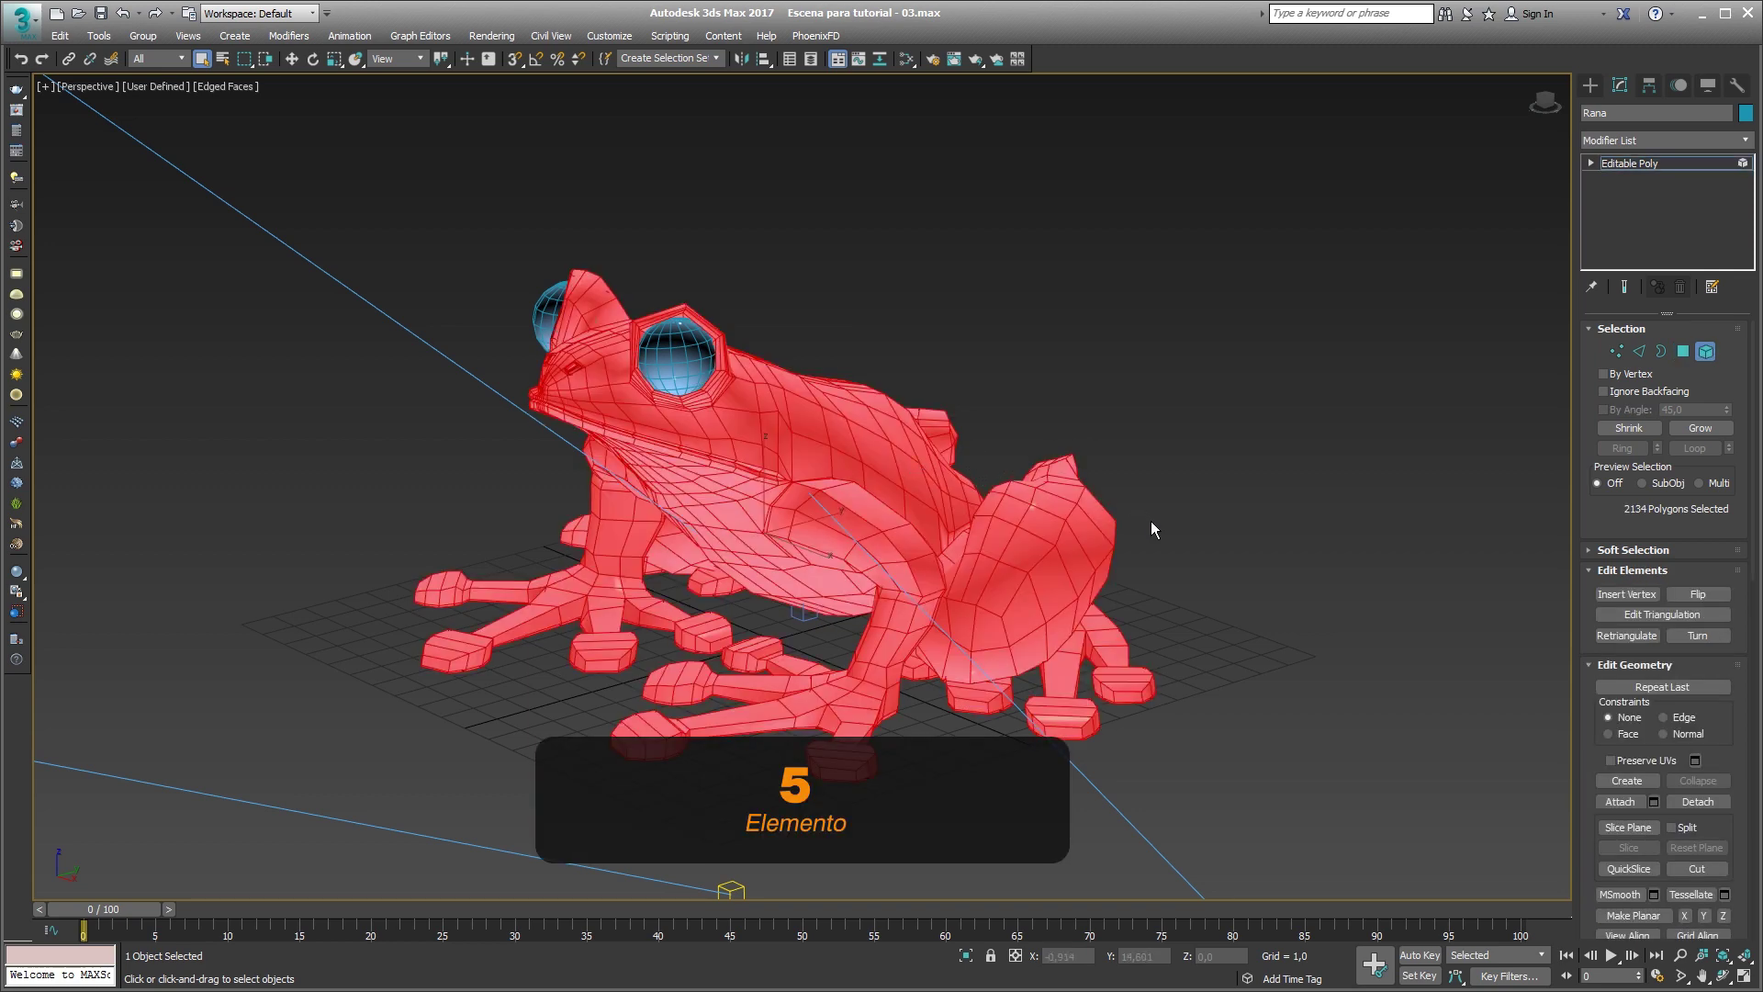
middle_click_drag(1150, 520, 1122, 536, "alt")
left_click(1175, 511)
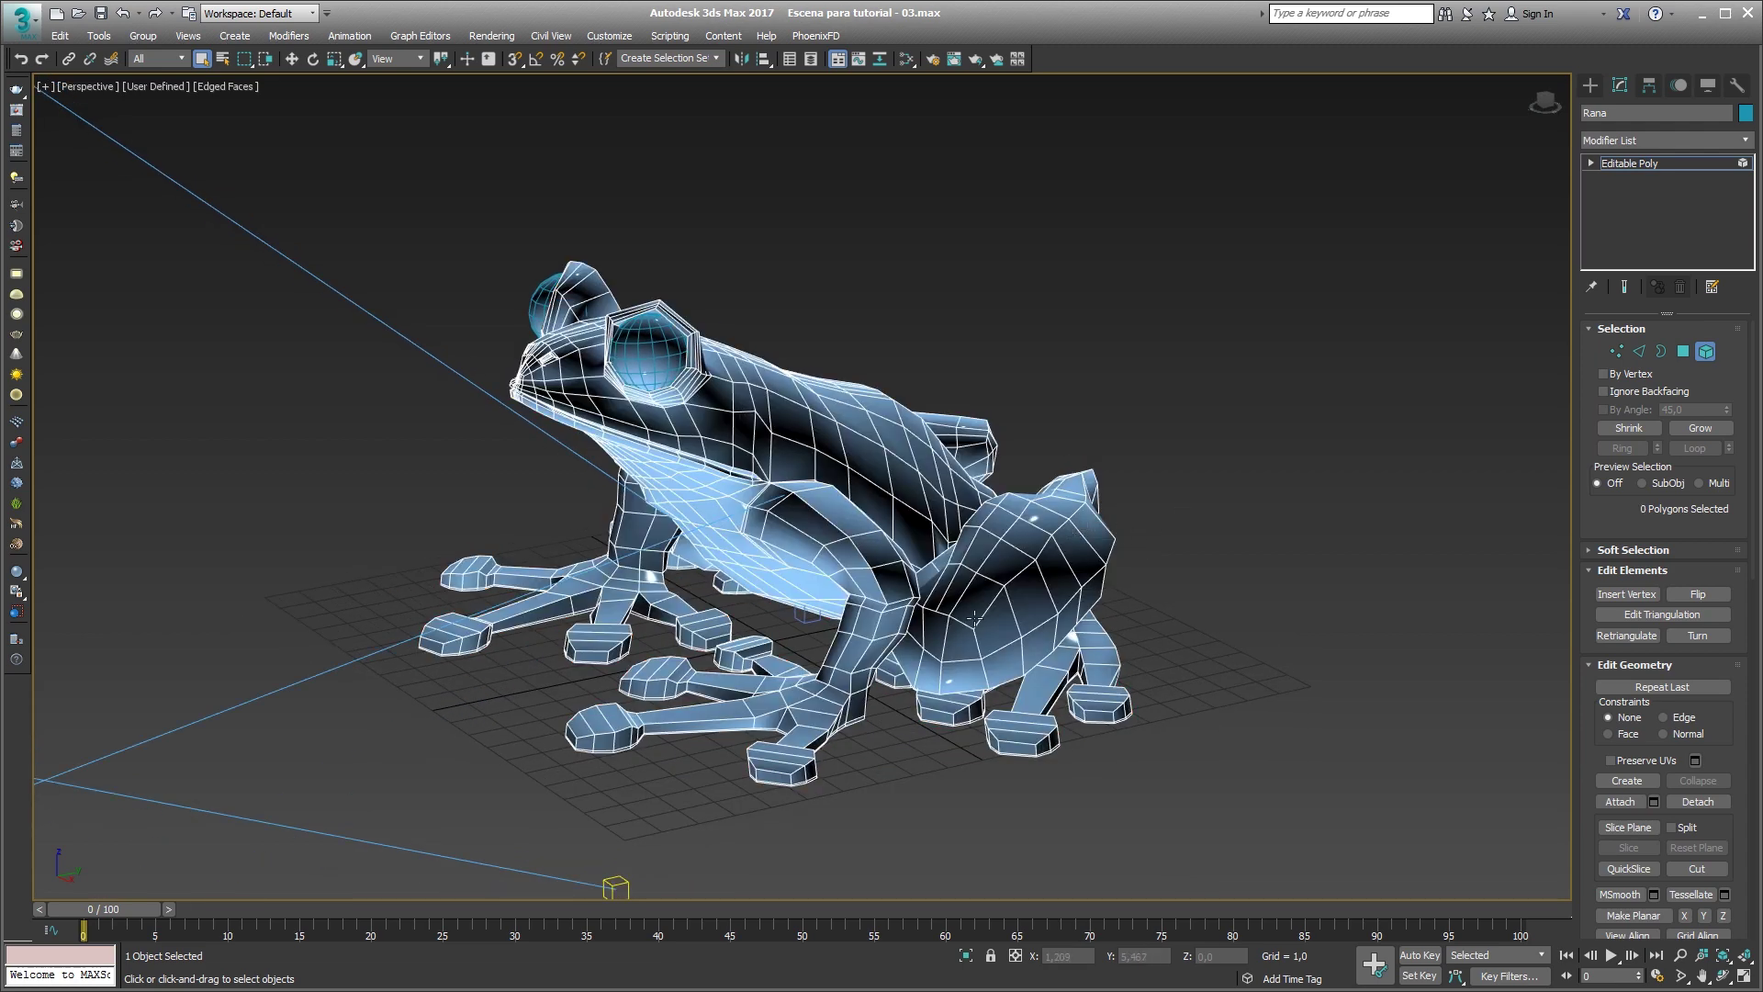
Remove three edges on the frog's back, leaving their vertices behind.
key("2")
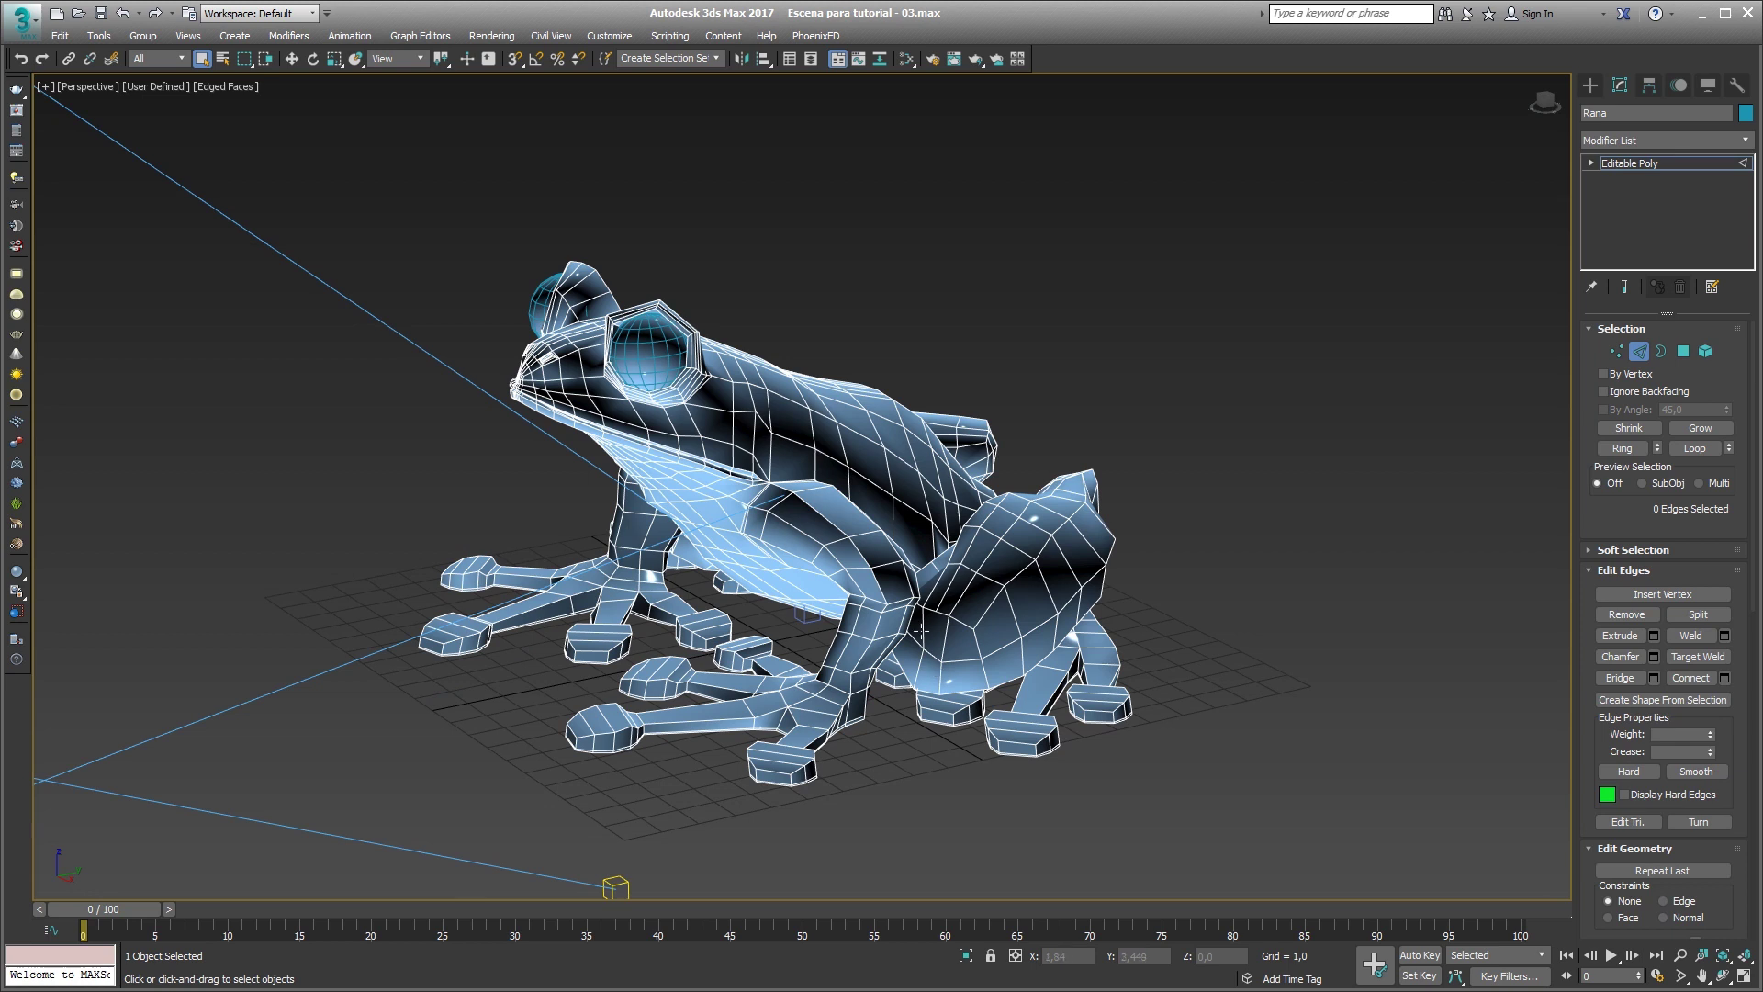
left_click(879, 491)
left_click(832, 461, "ctrl")
left_click(795, 445, "ctrl")
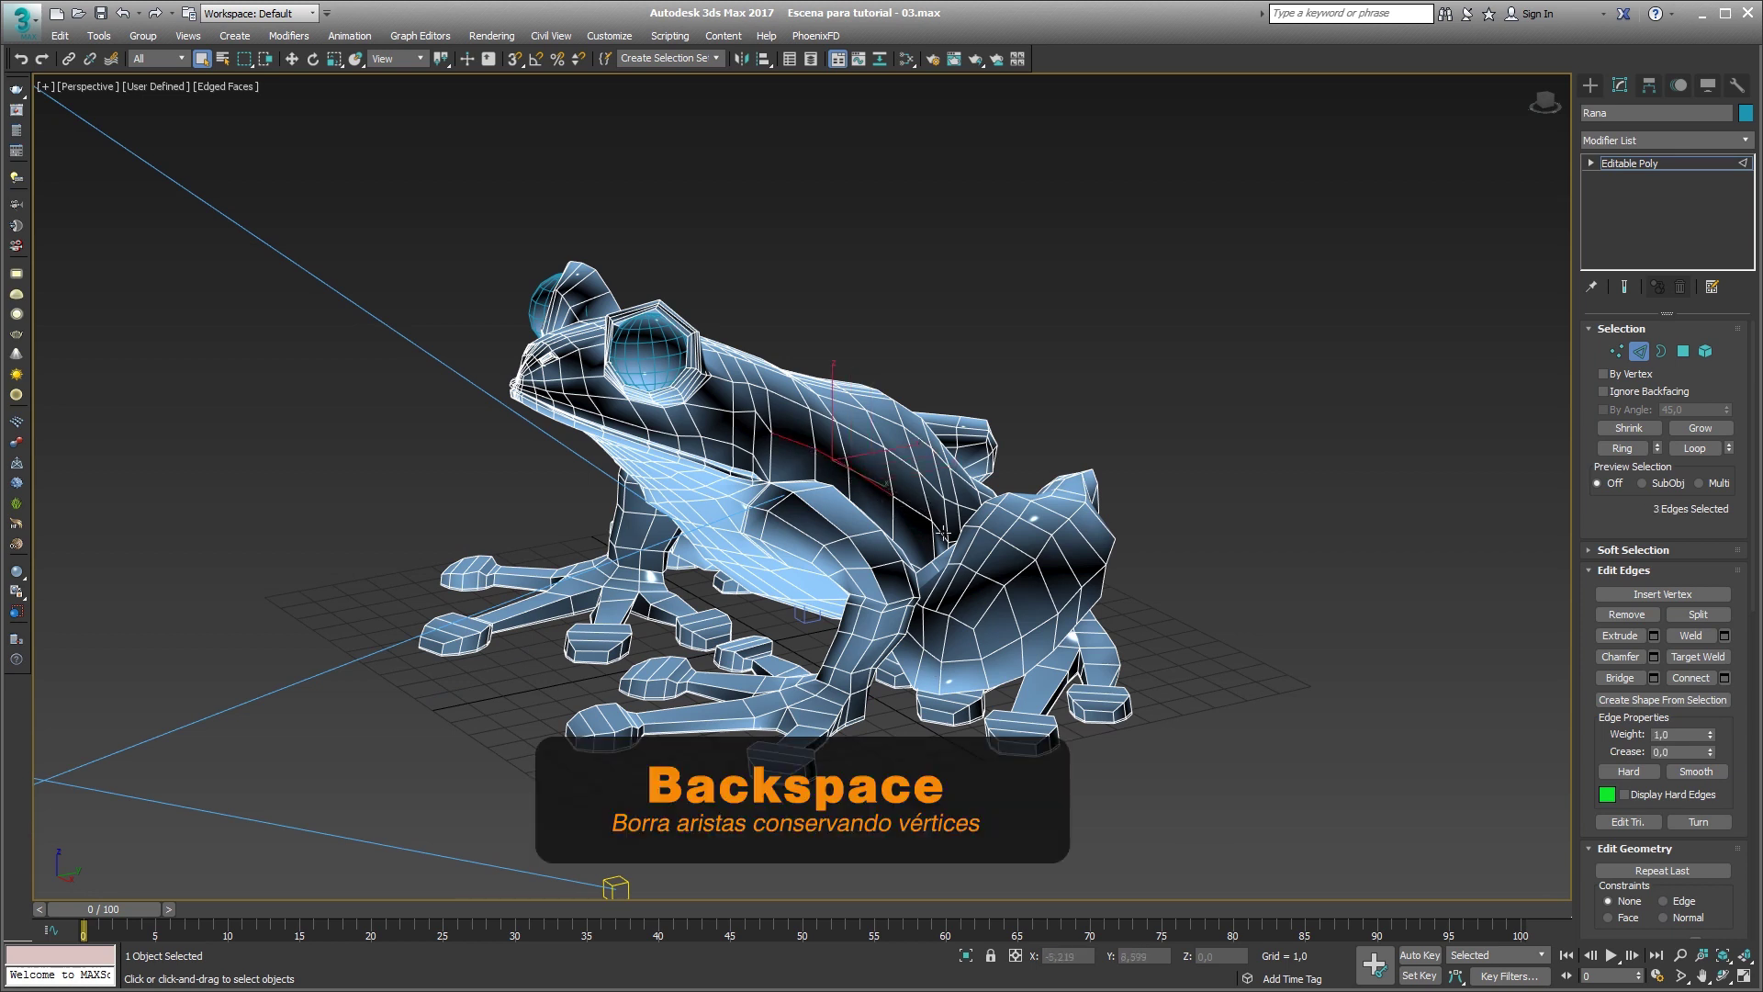
key("BackSpace")
Check the leftover vertices, then delete the edges together with their vertices using Ctrl+Backspace.
key("1")
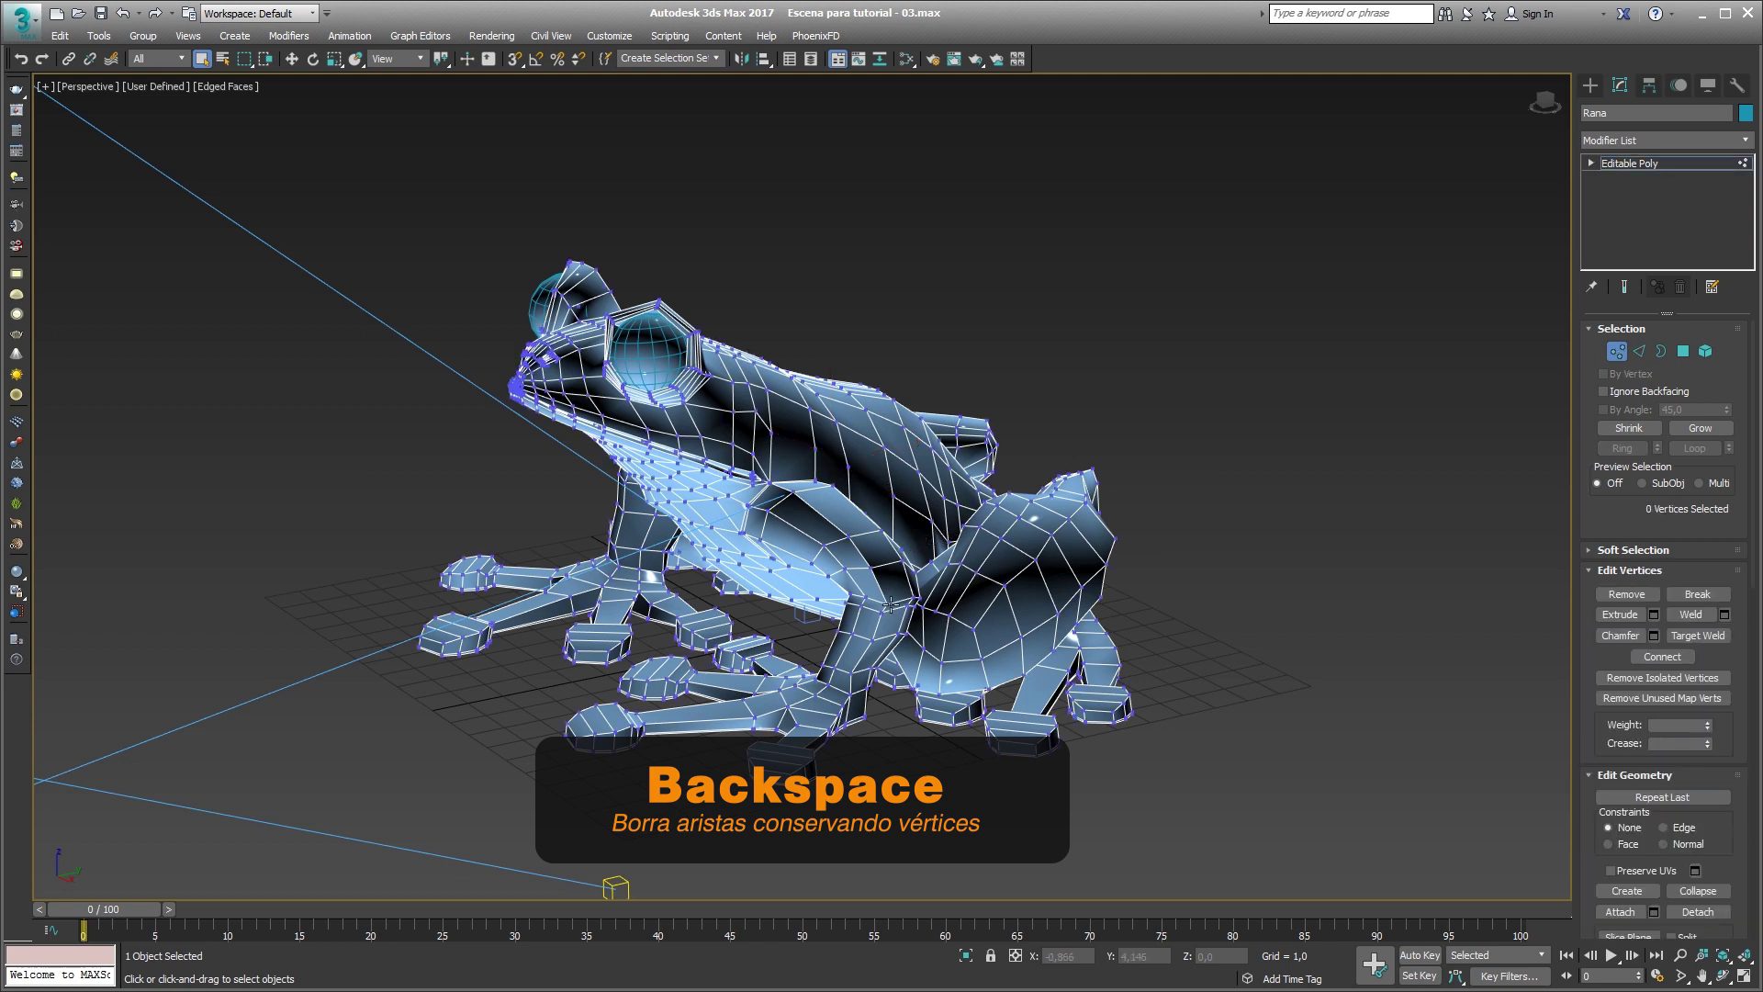
left_click(815, 449)
left_click(959, 486)
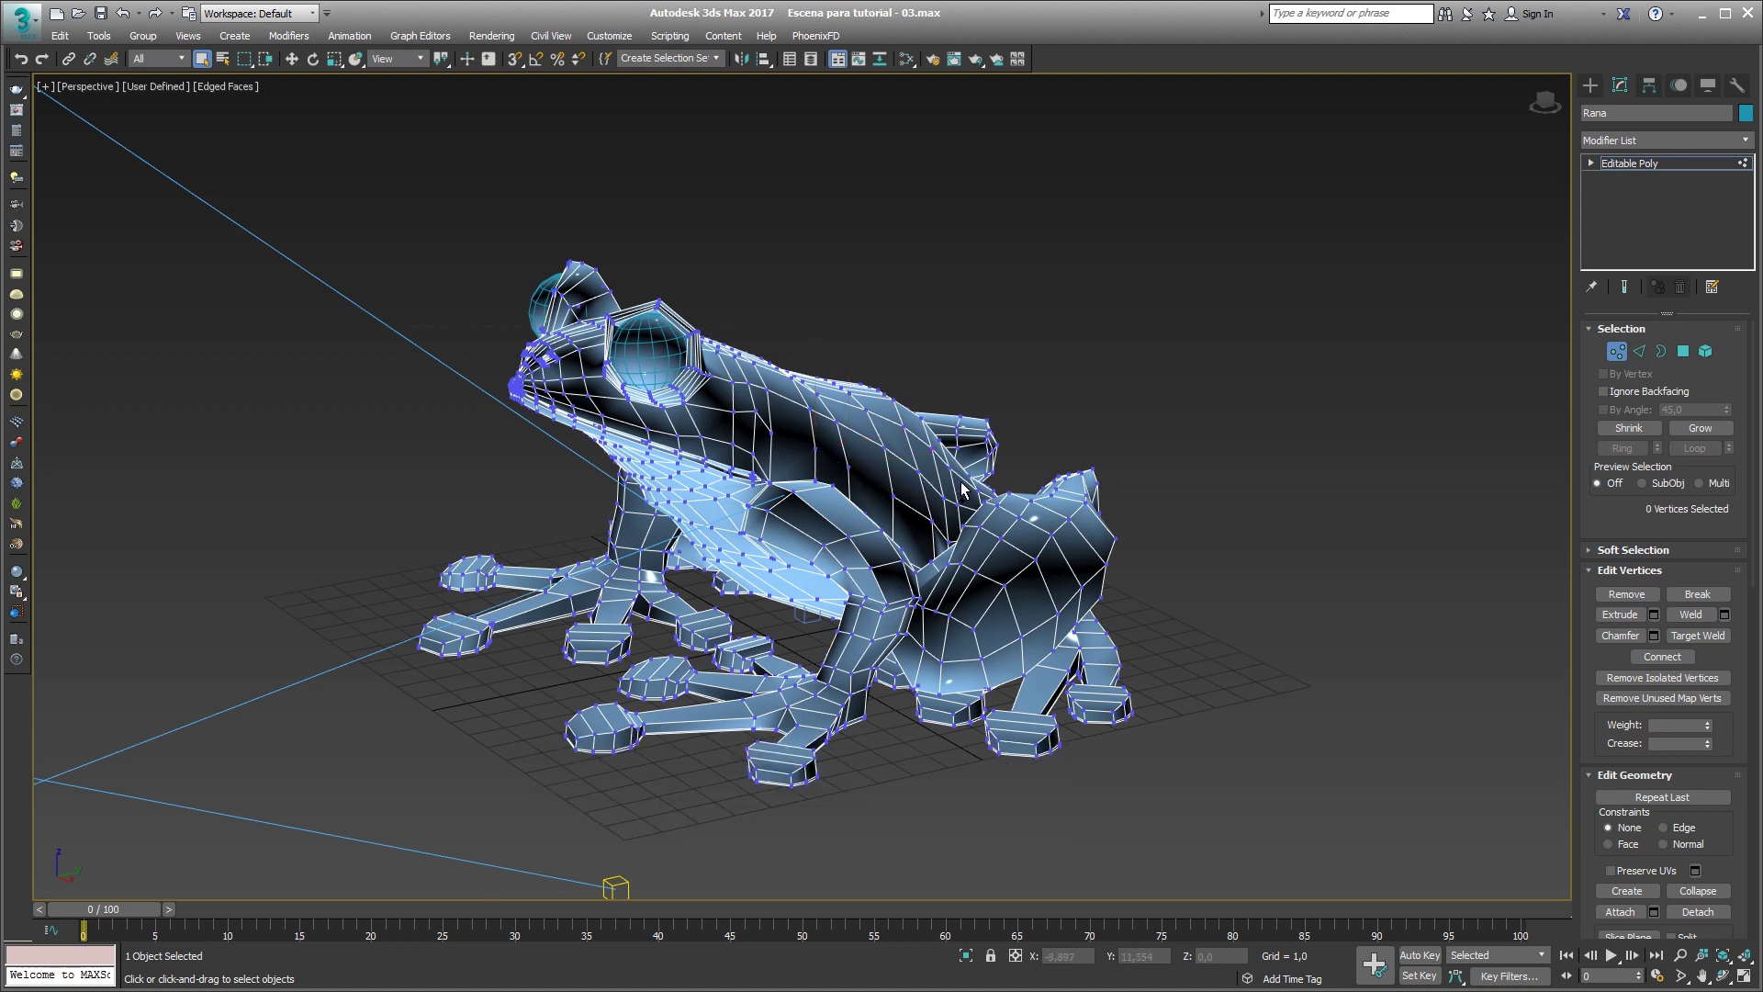
key("2")
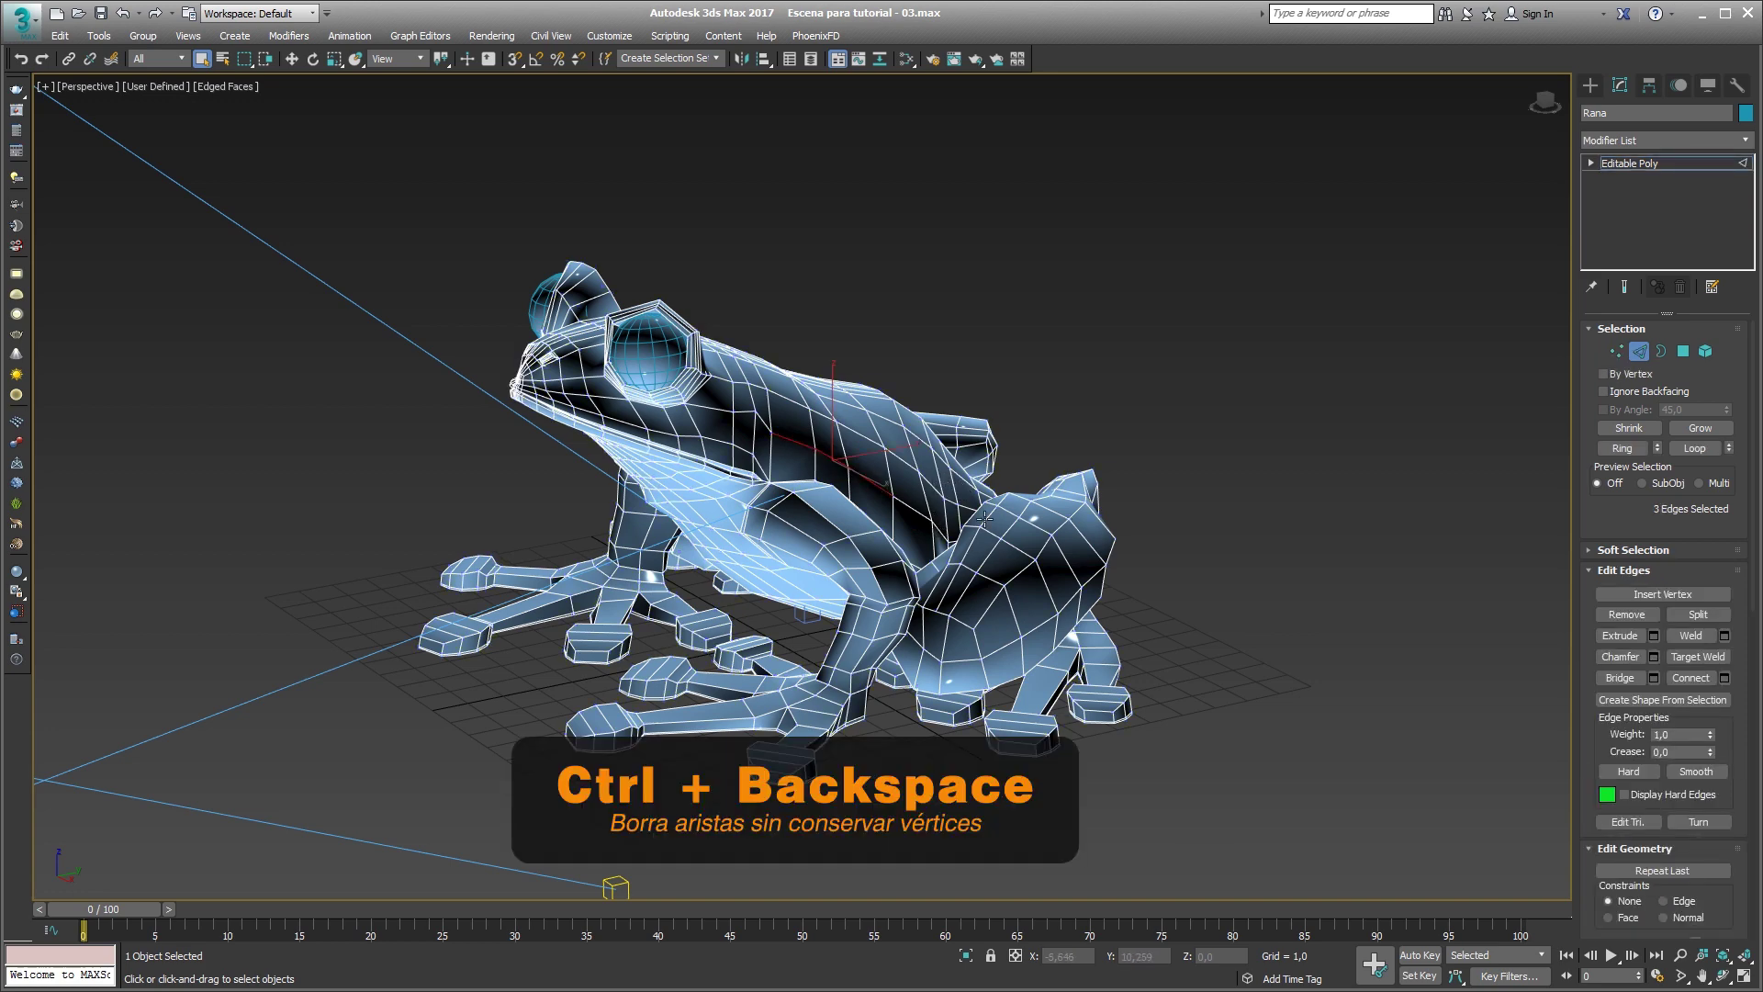
key("ctrl+BackSpace")
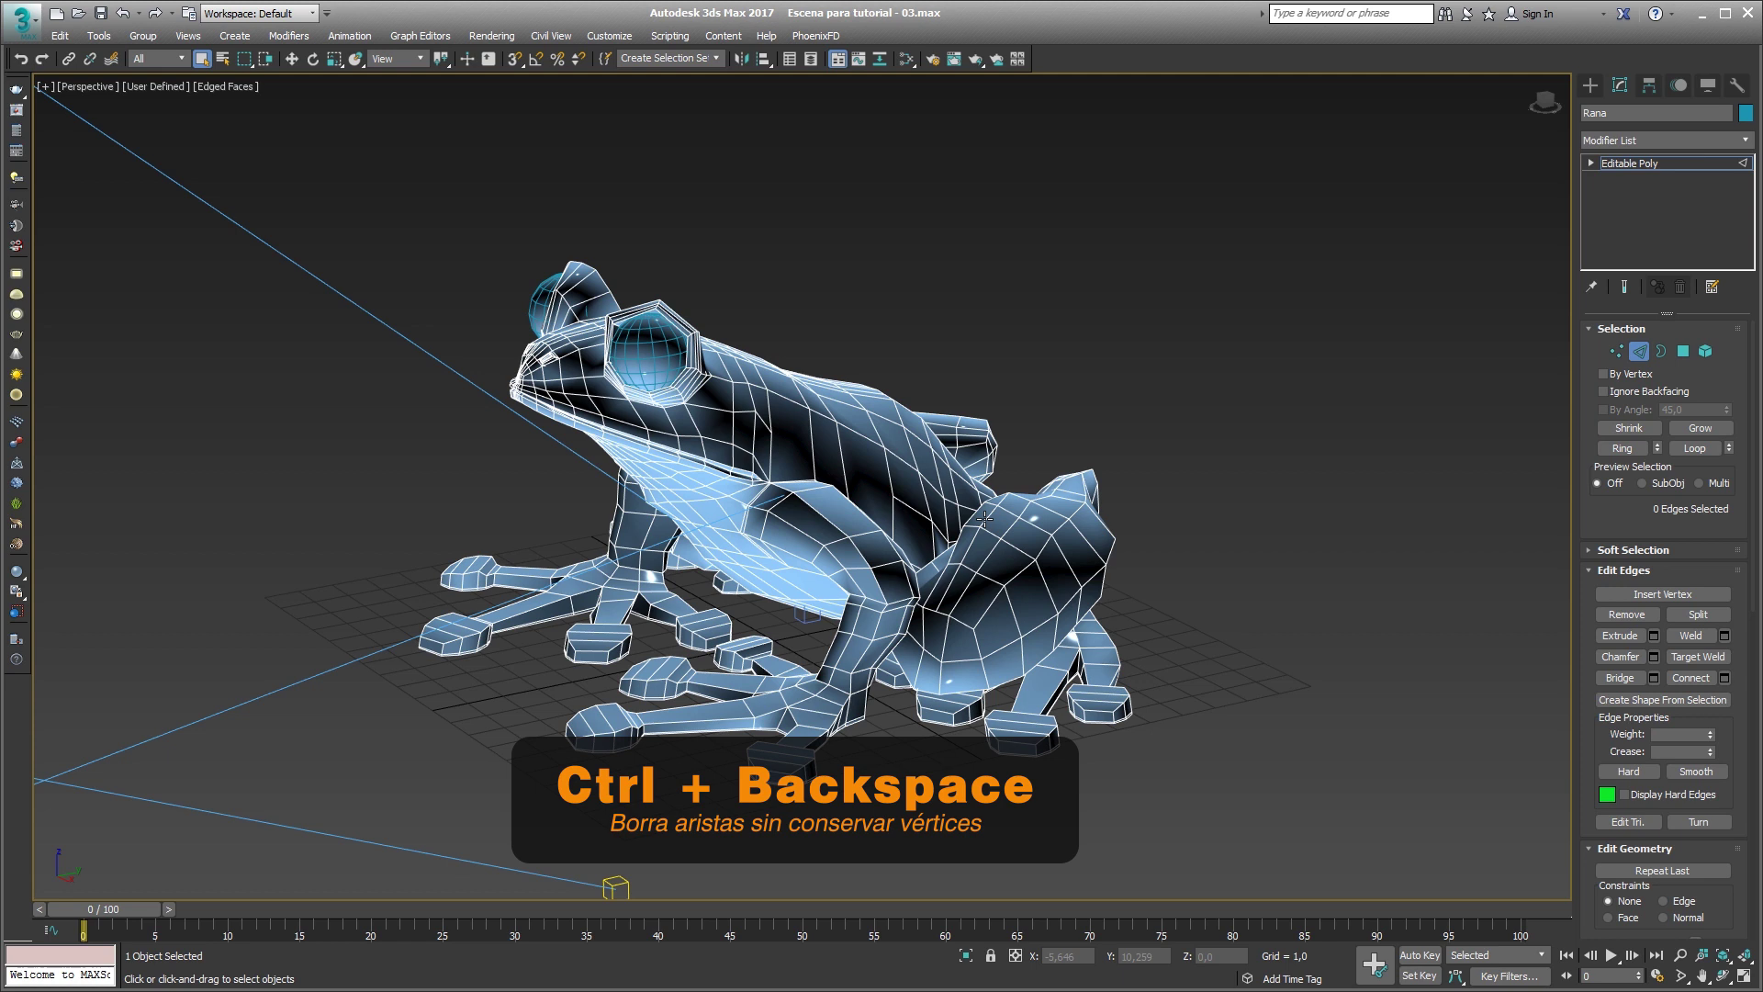
key("1")
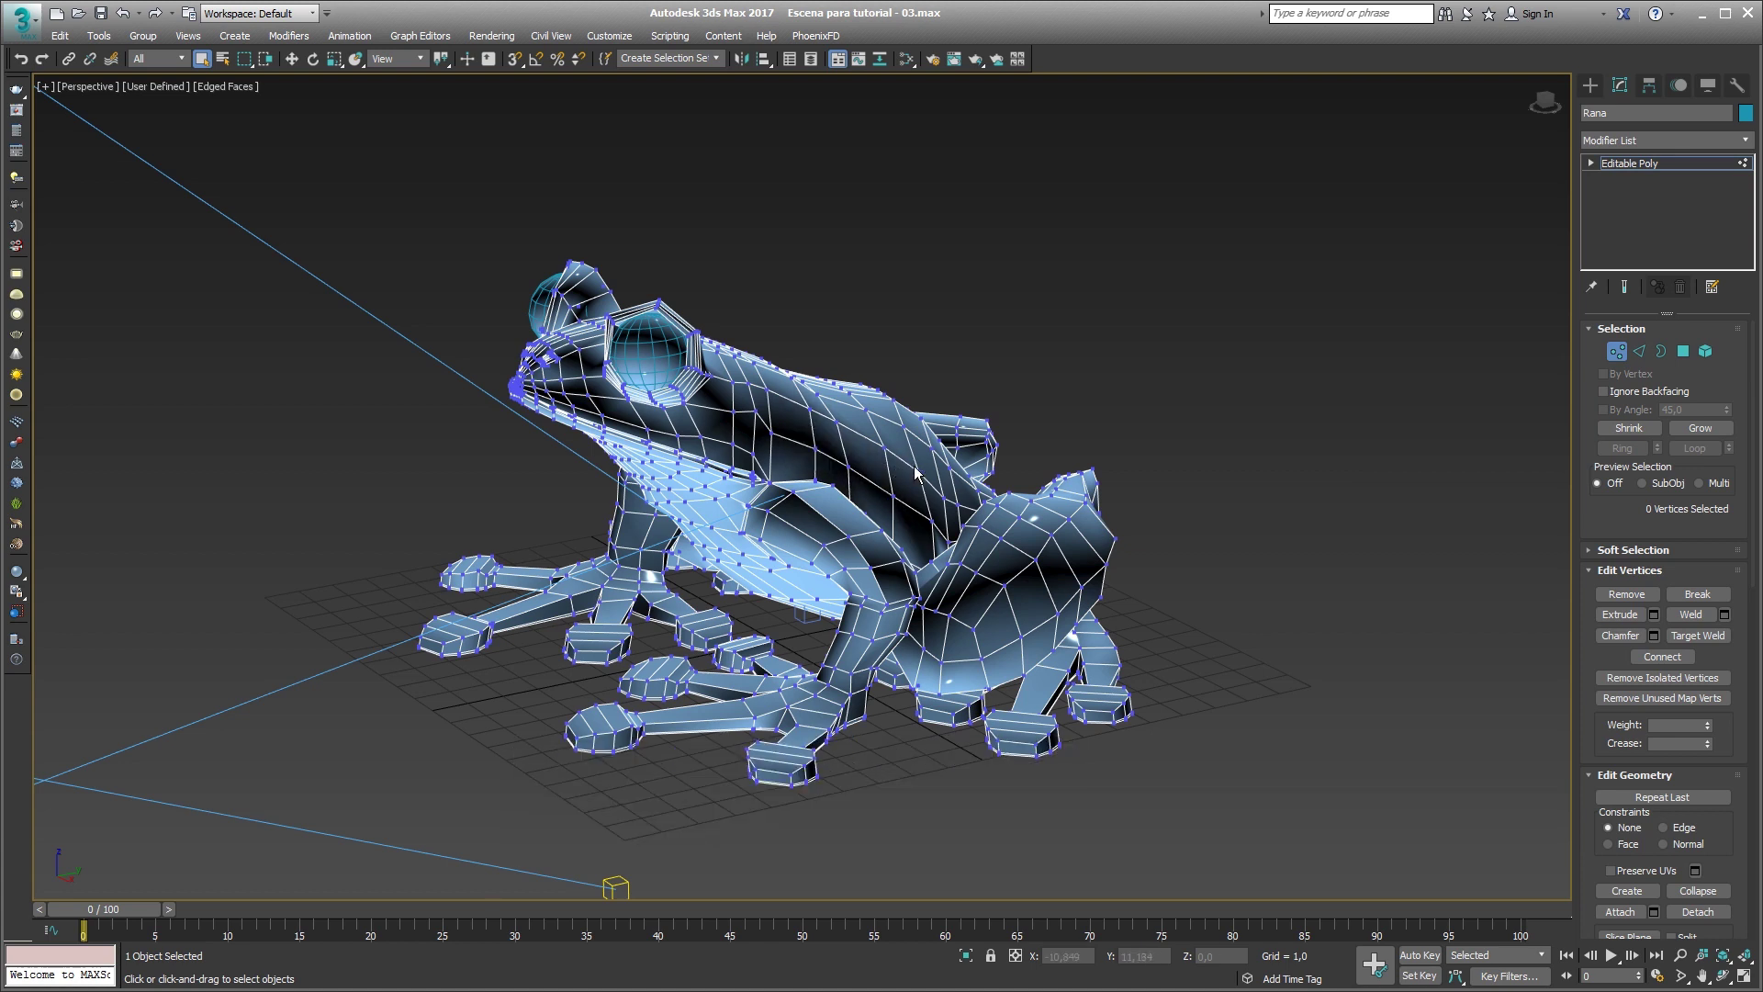
Cut a four-point zigzag of new edges across the frog's hind leg with Cut (Alt+C).
key("alt+c")
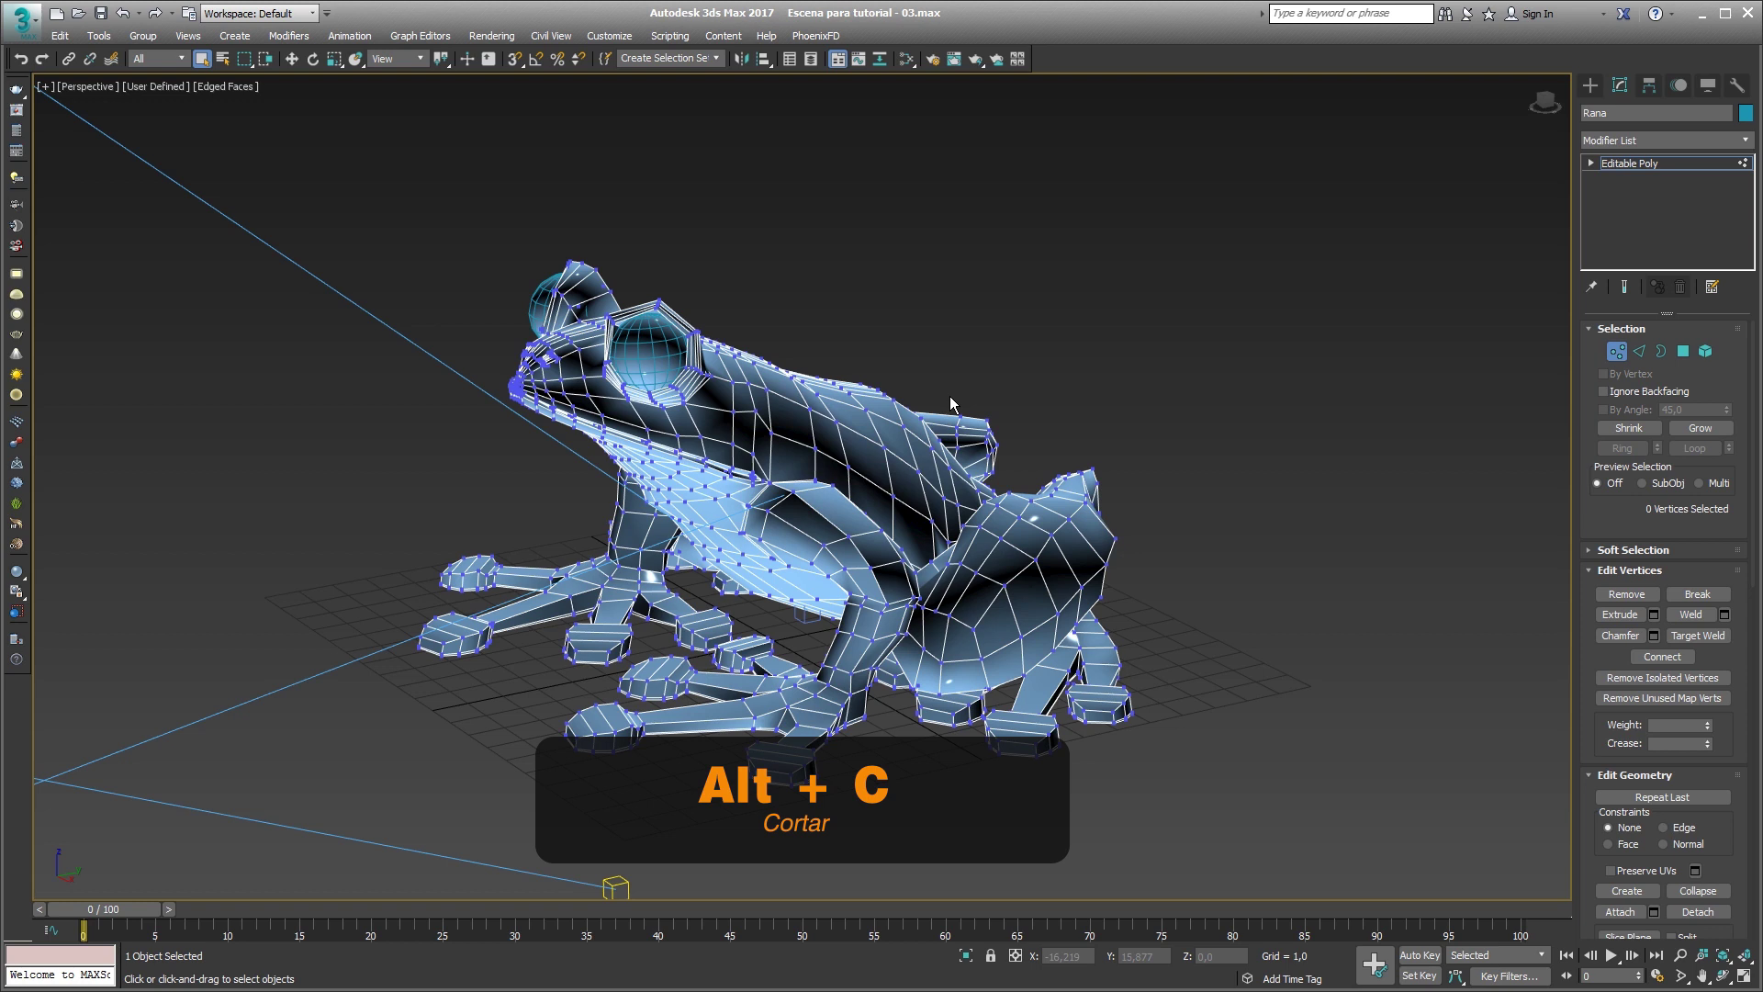
key("2")
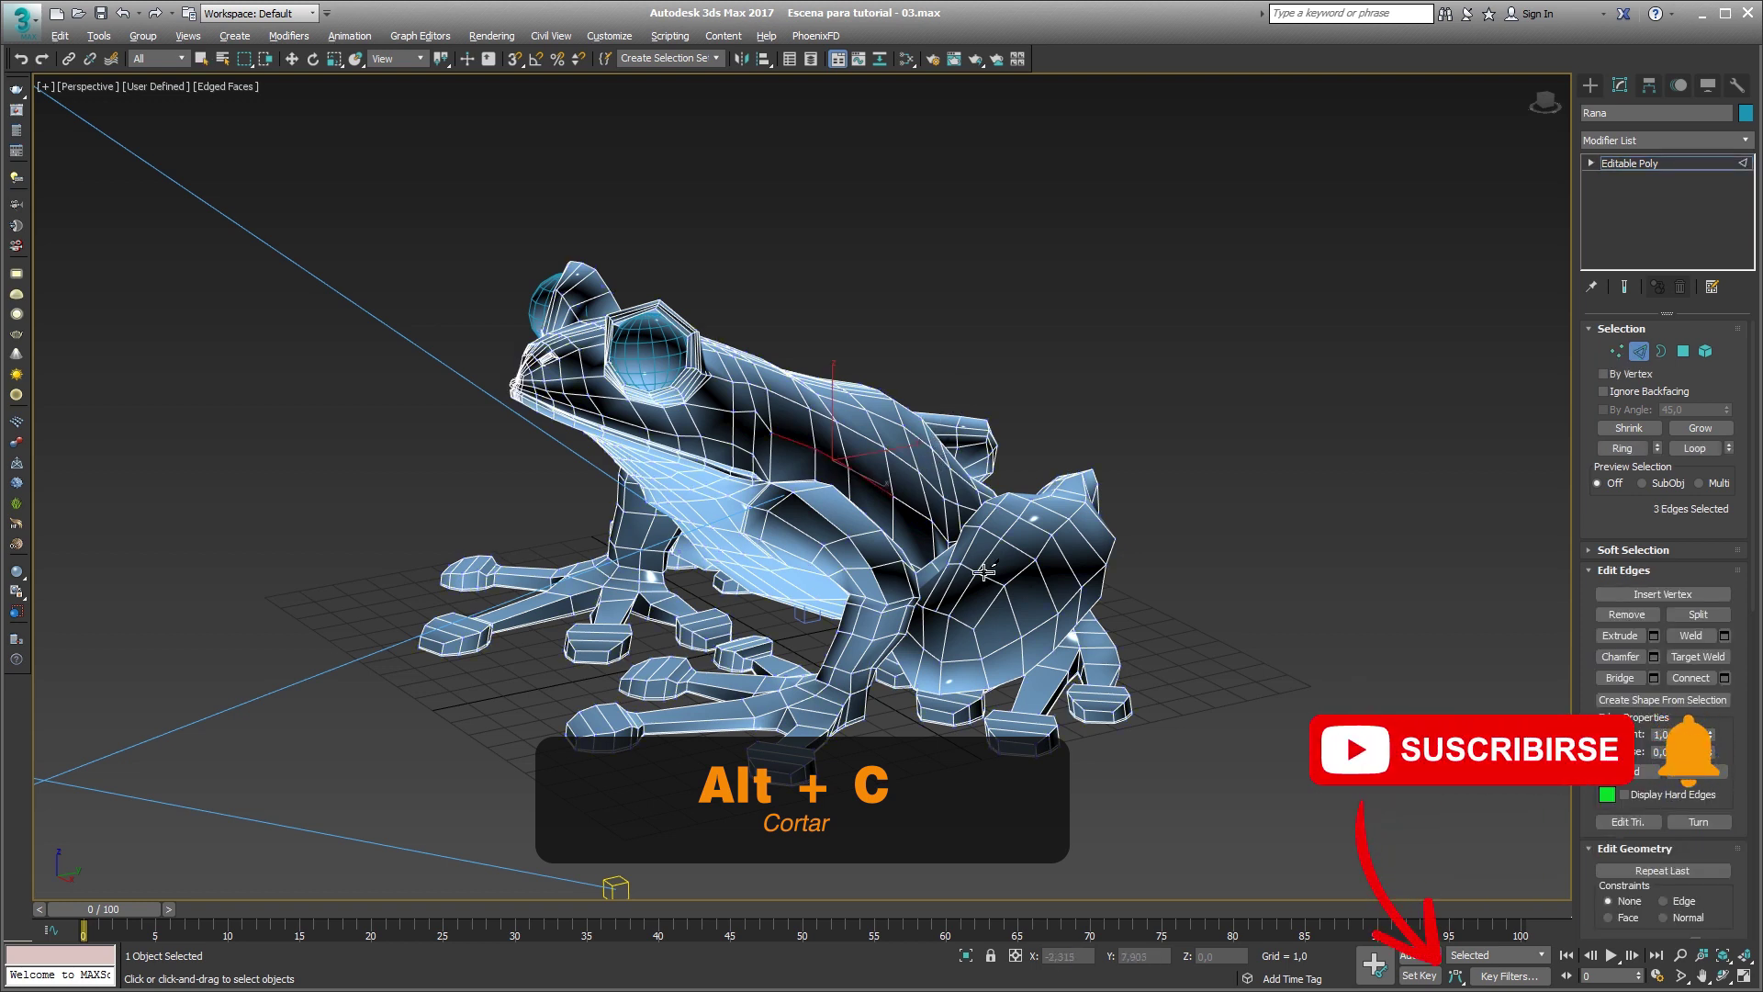
left_click(983, 658)
left_click(1026, 601)
left_click(1039, 643)
left_click(1059, 580)
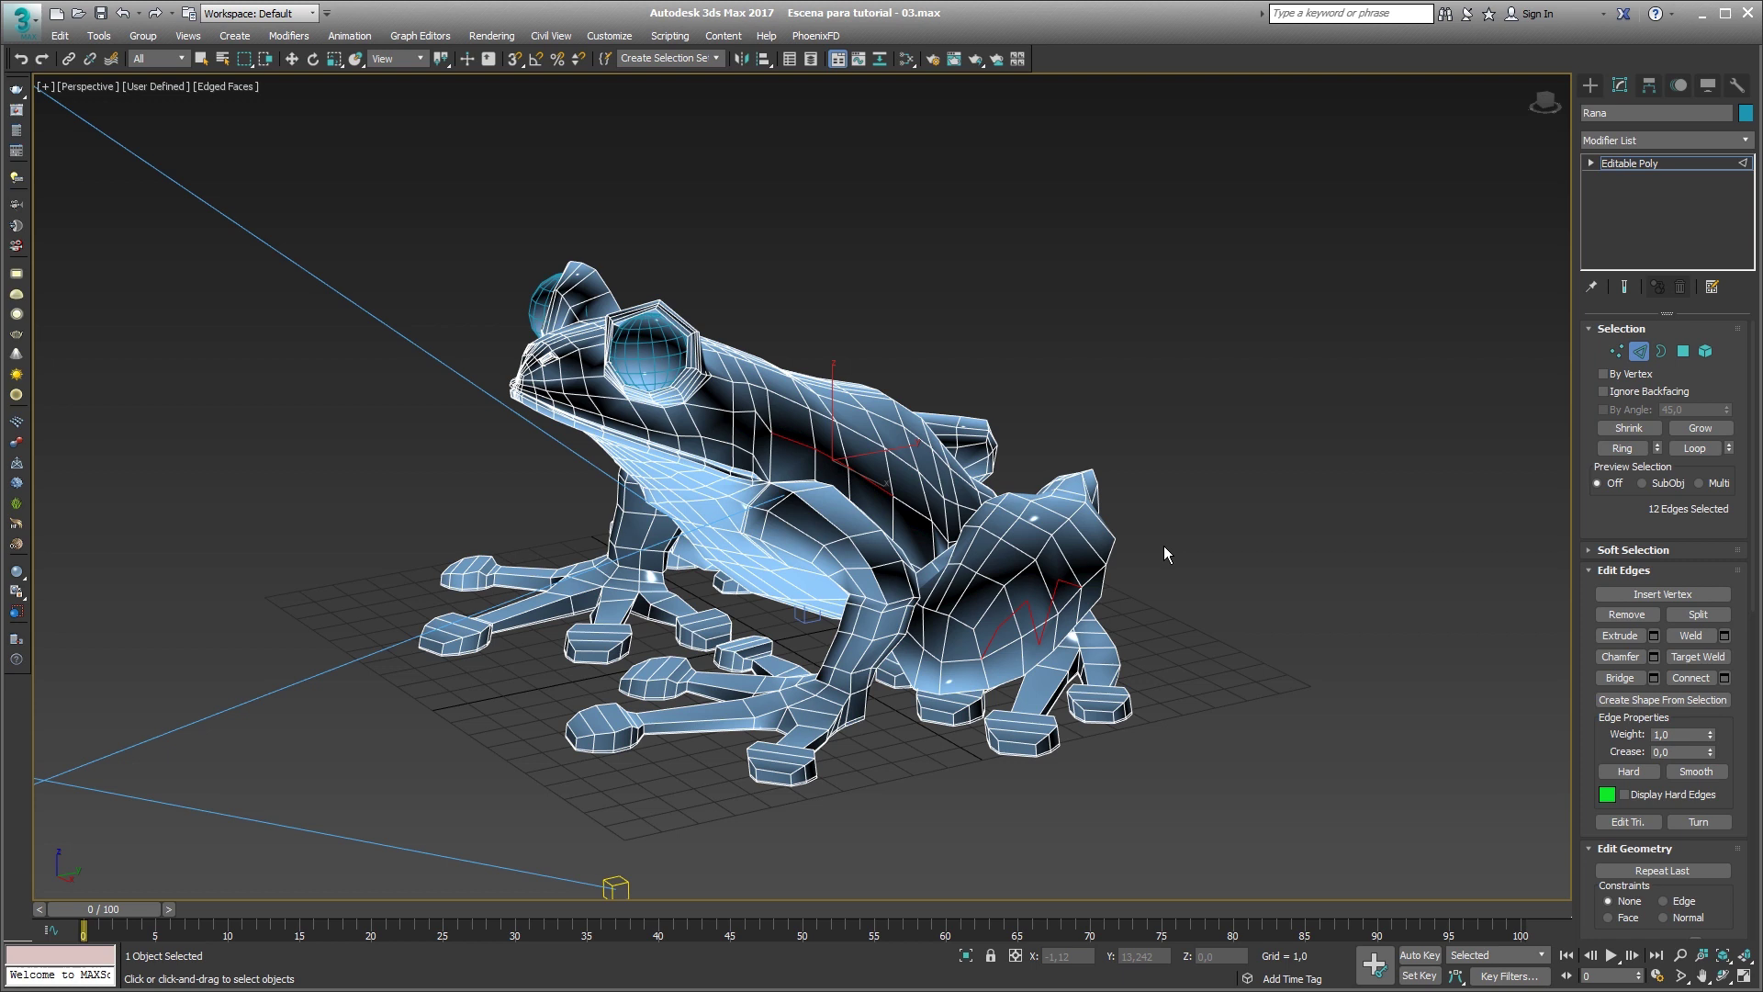
Finish cutting, then select a run of body edges, an eight-edge ring, and an edge loop.
right_click(918, 508)
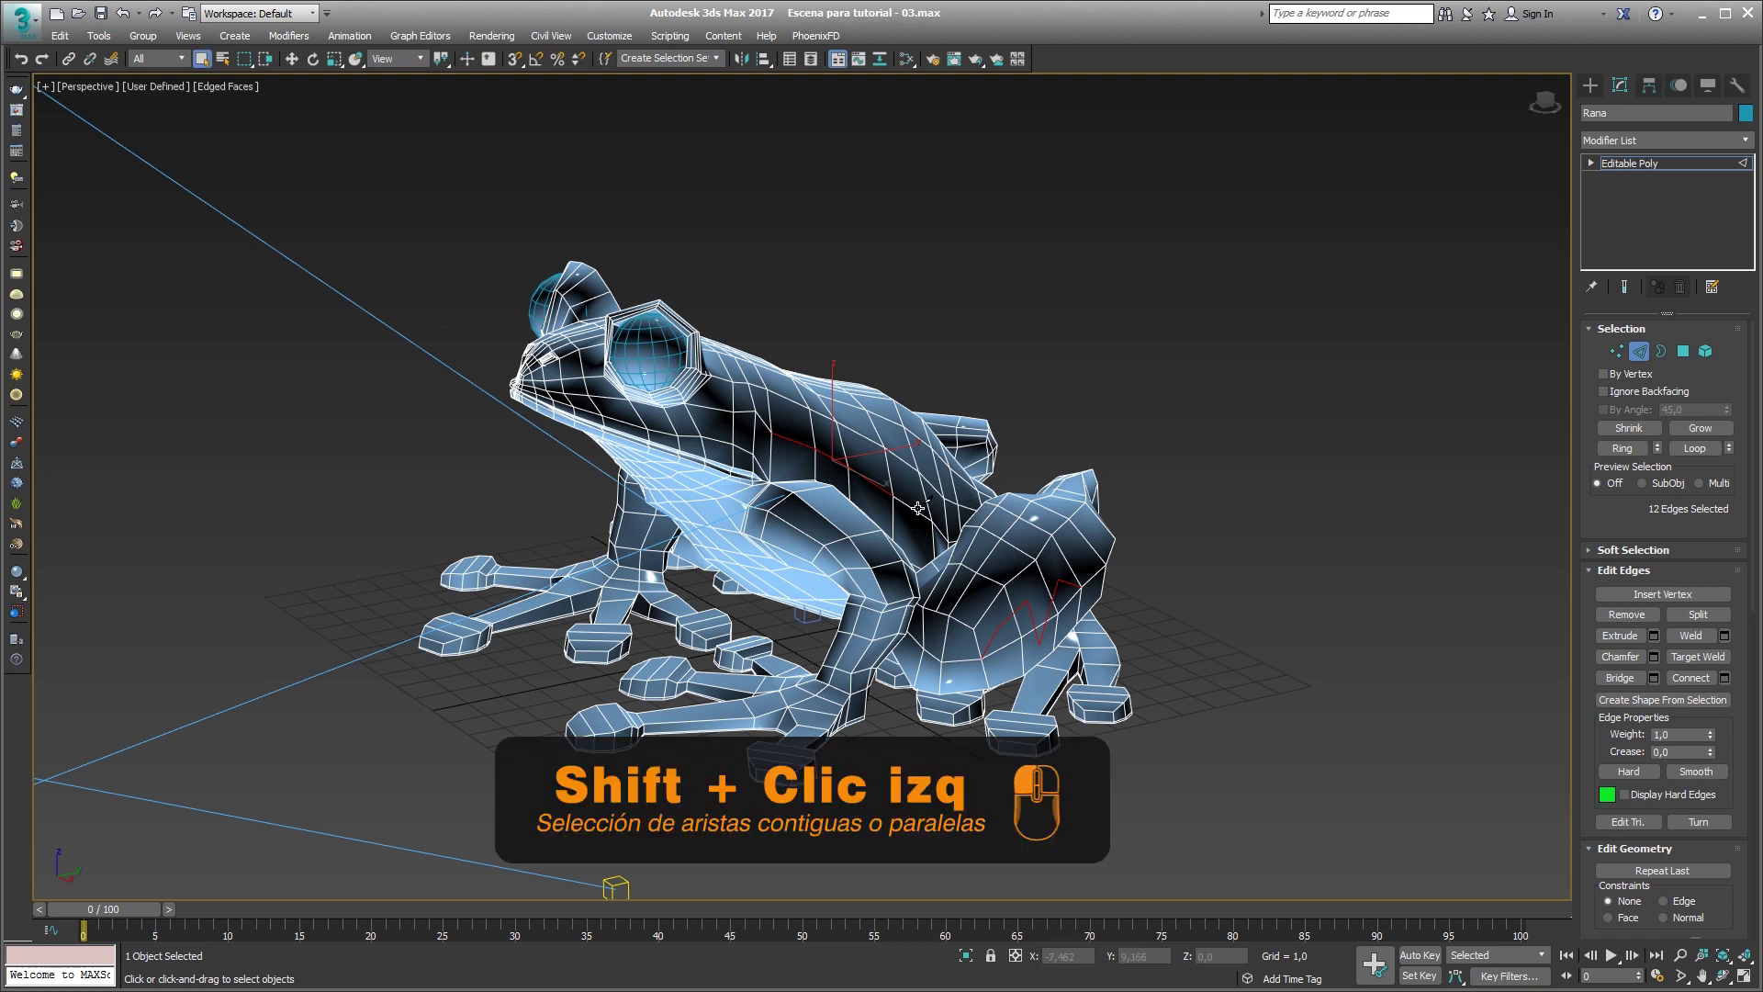
left_click(867, 479)
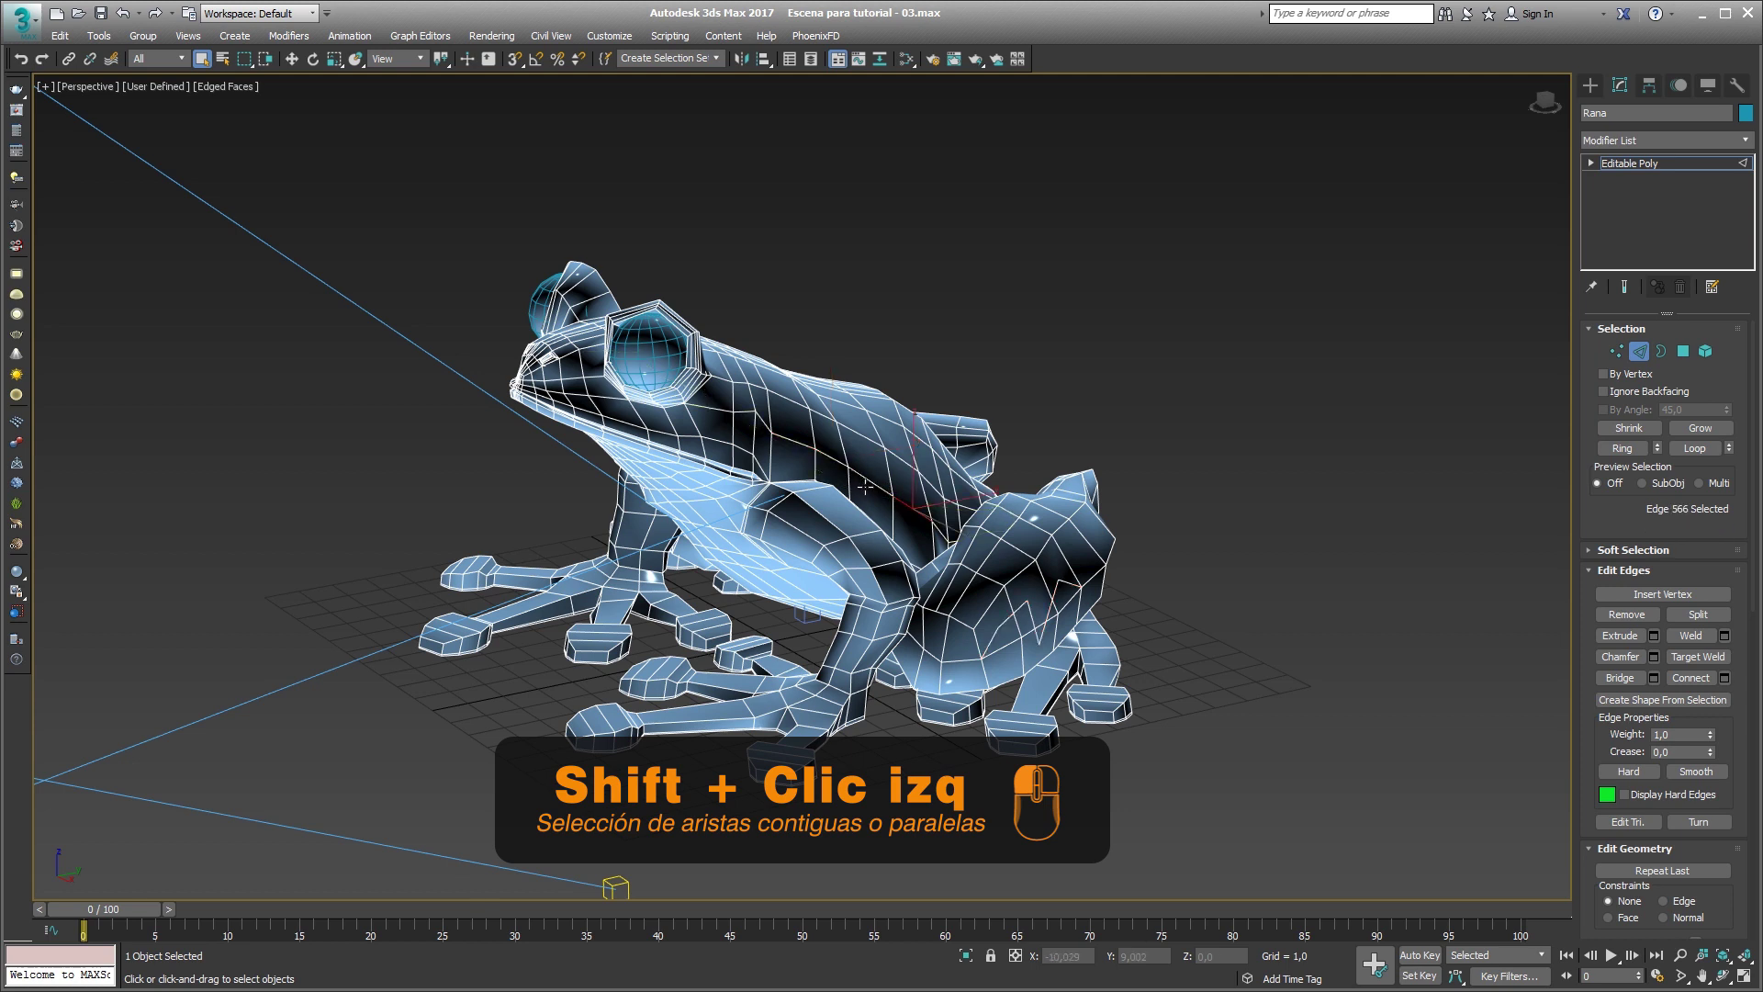
left_click(871, 479, "shift")
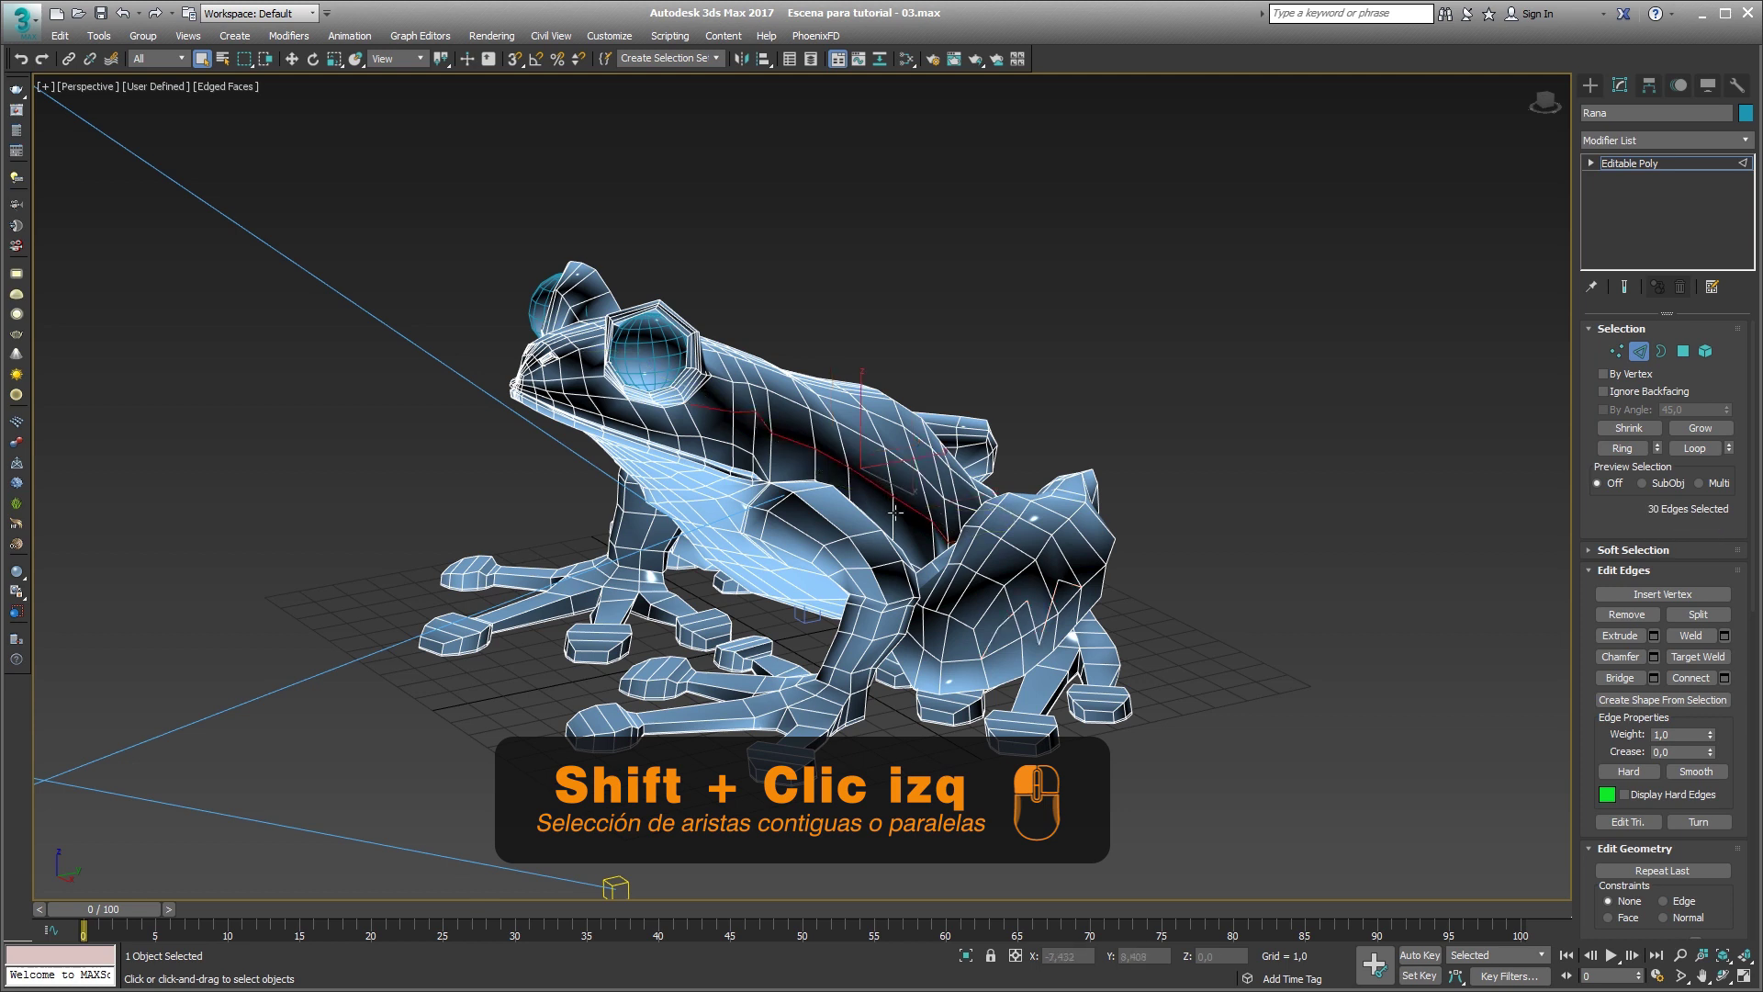
left_click(824, 515)
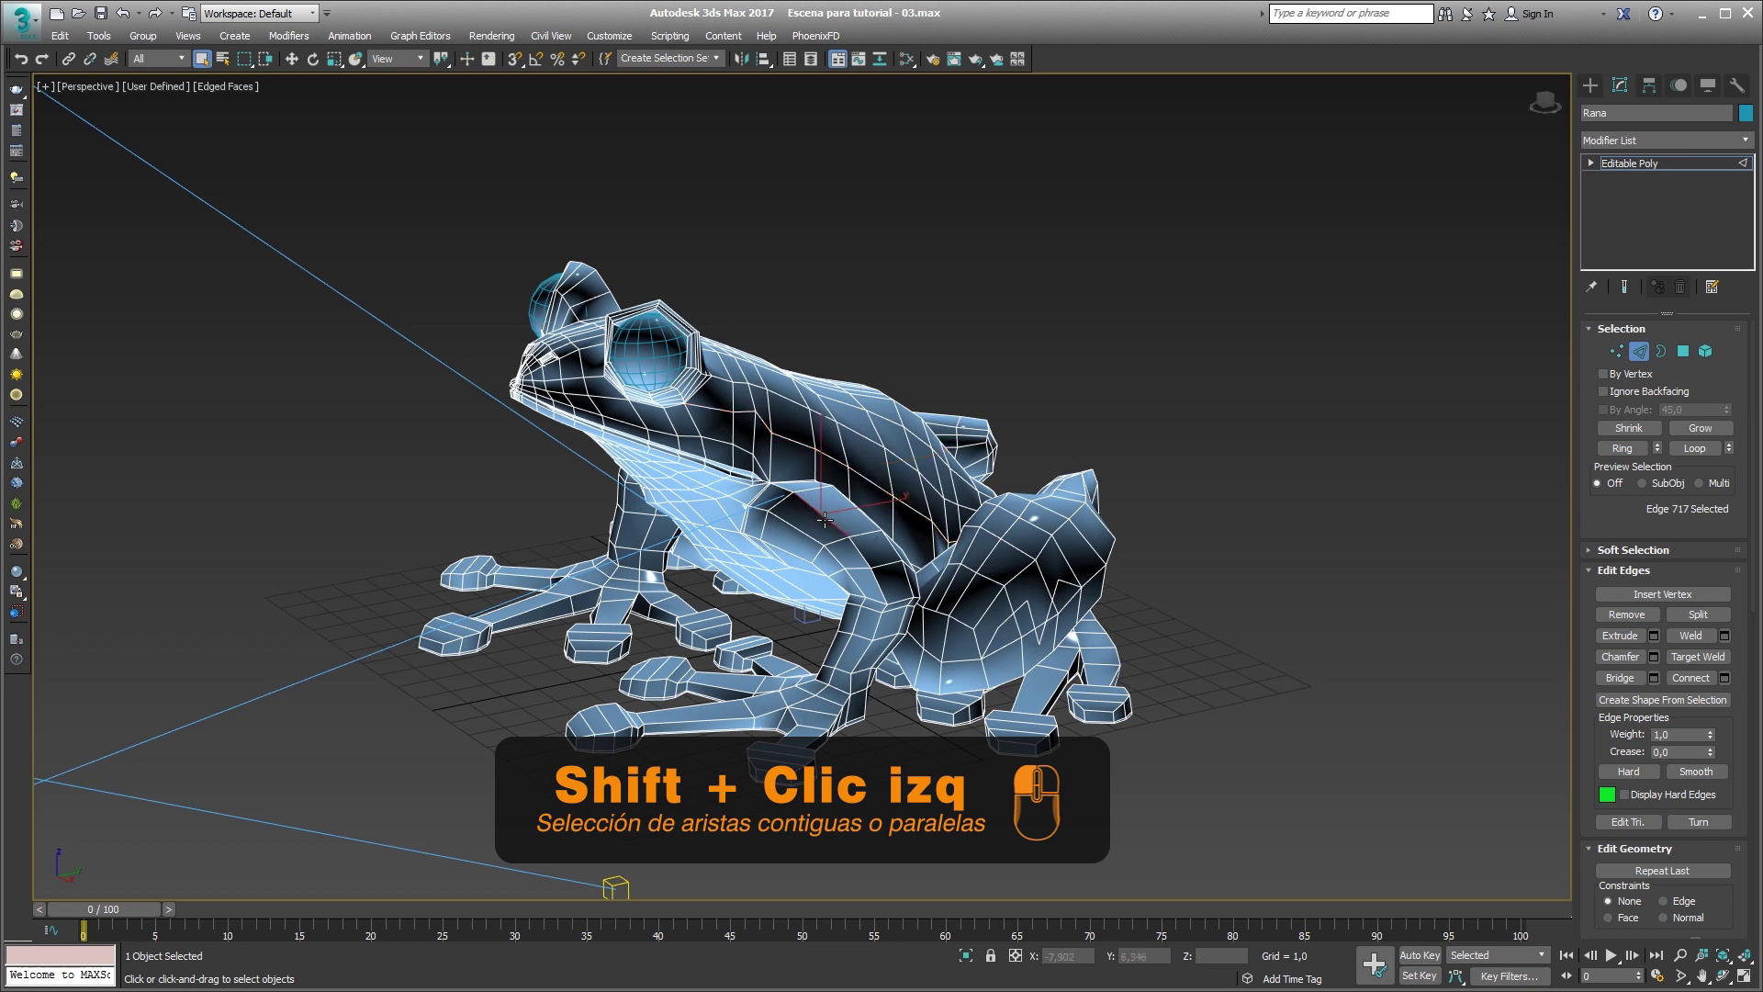
left_click(805, 531, "shift")
left_click(980, 345)
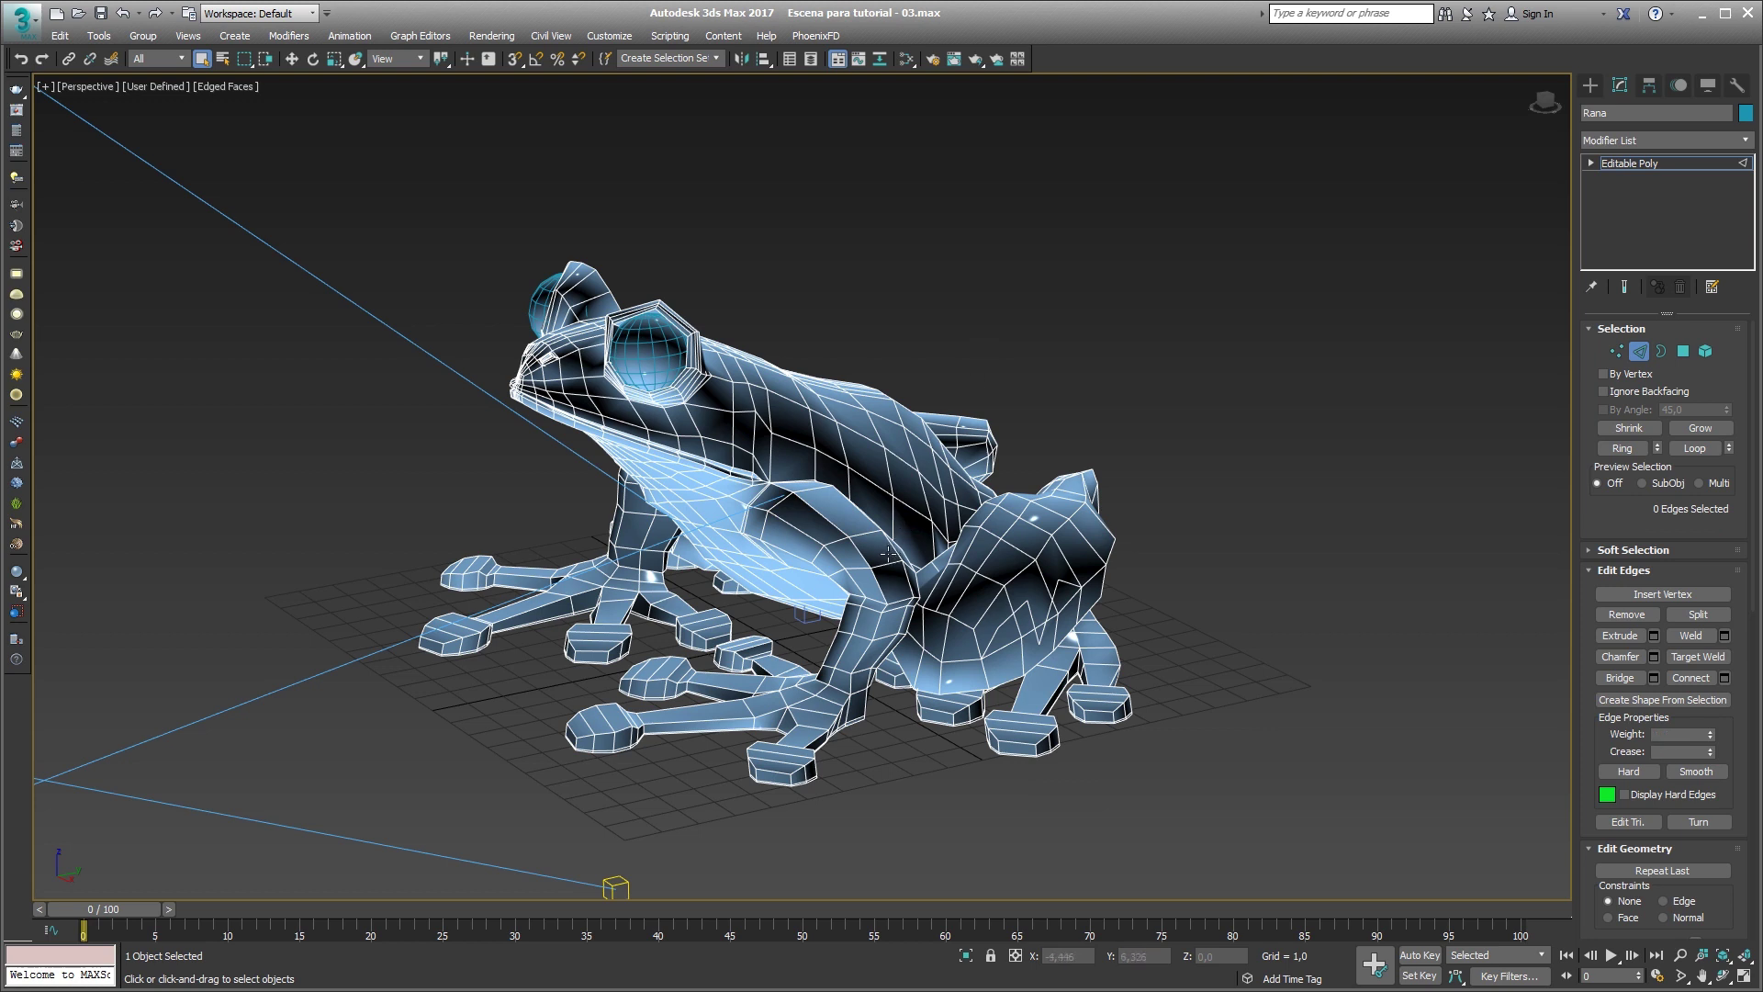
double_click(859, 555)
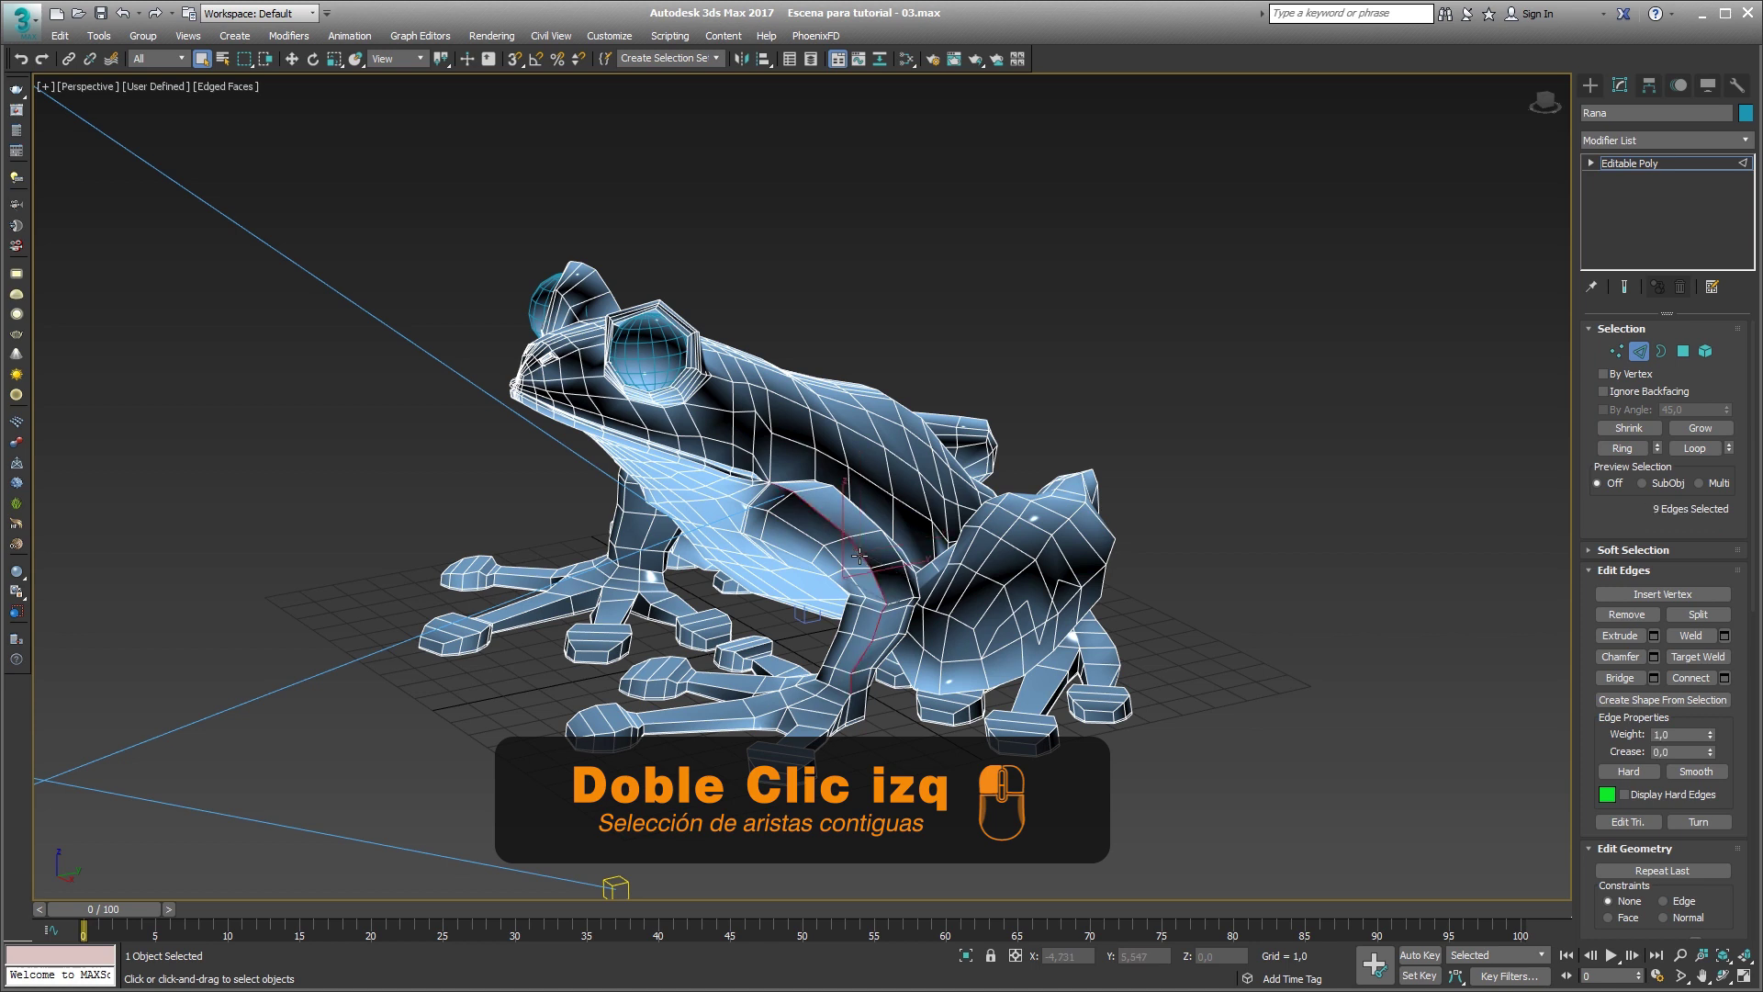
left_click(1035, 328)
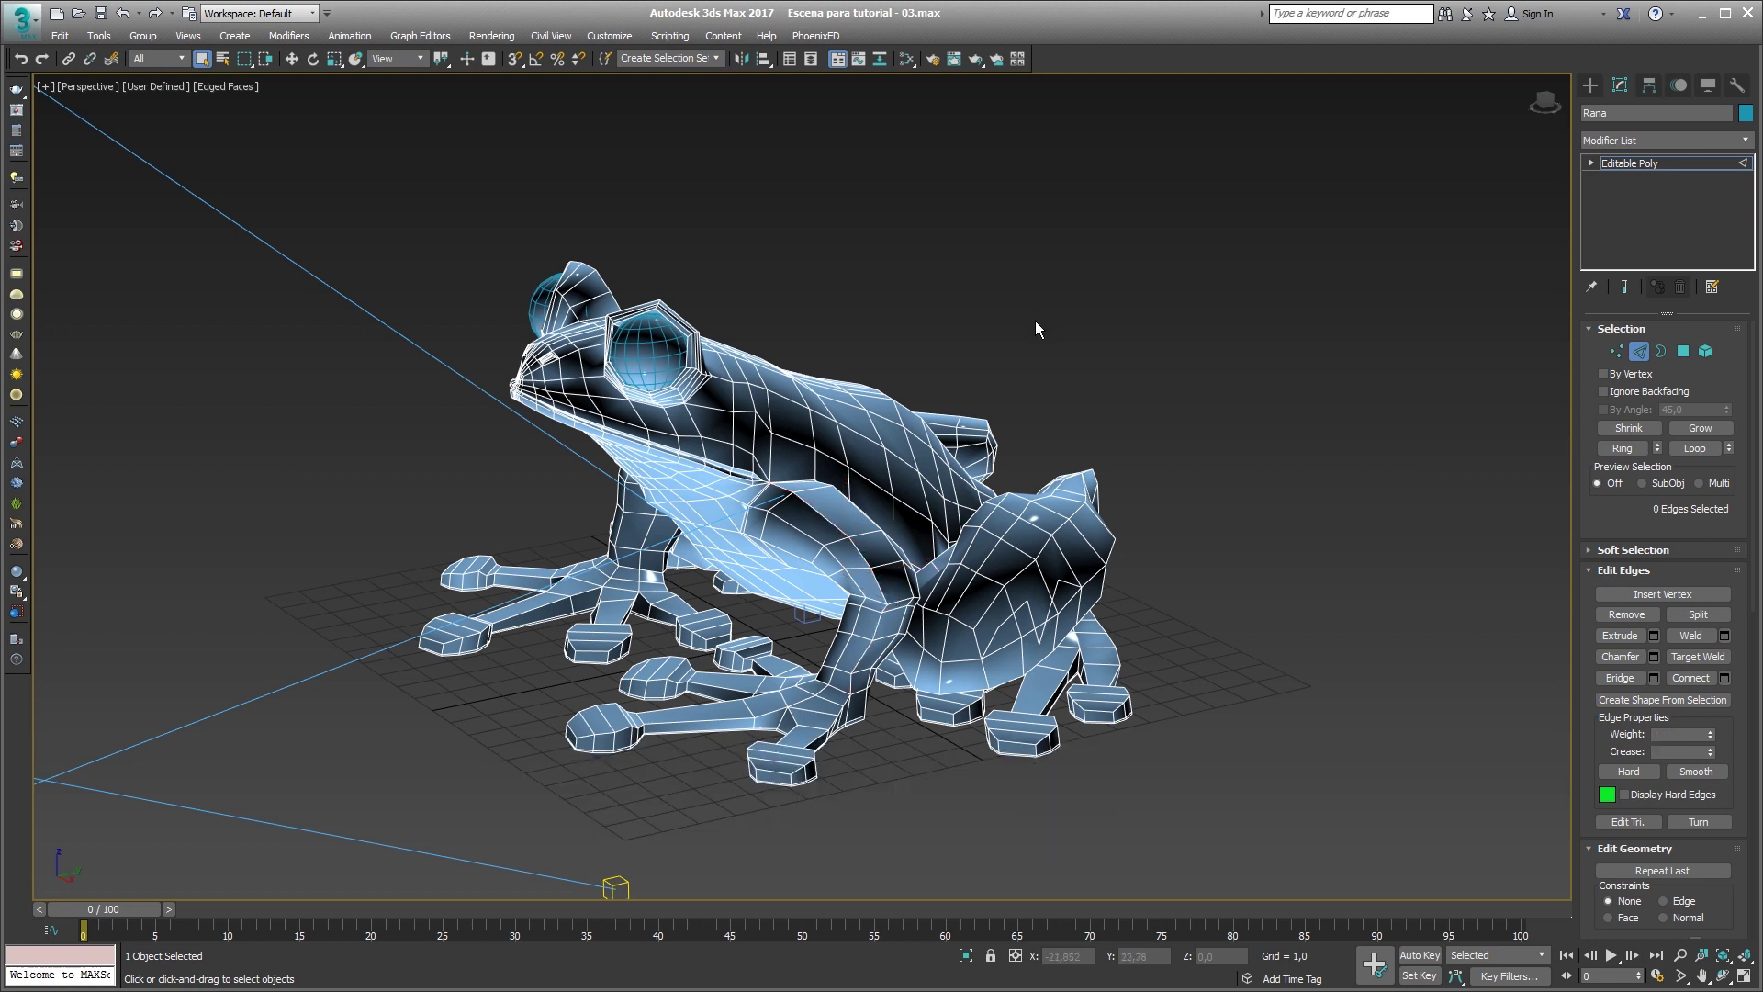
At Polygon level, select contiguous strips of 8 and then 103 polygons, then clear the selection.
key("4")
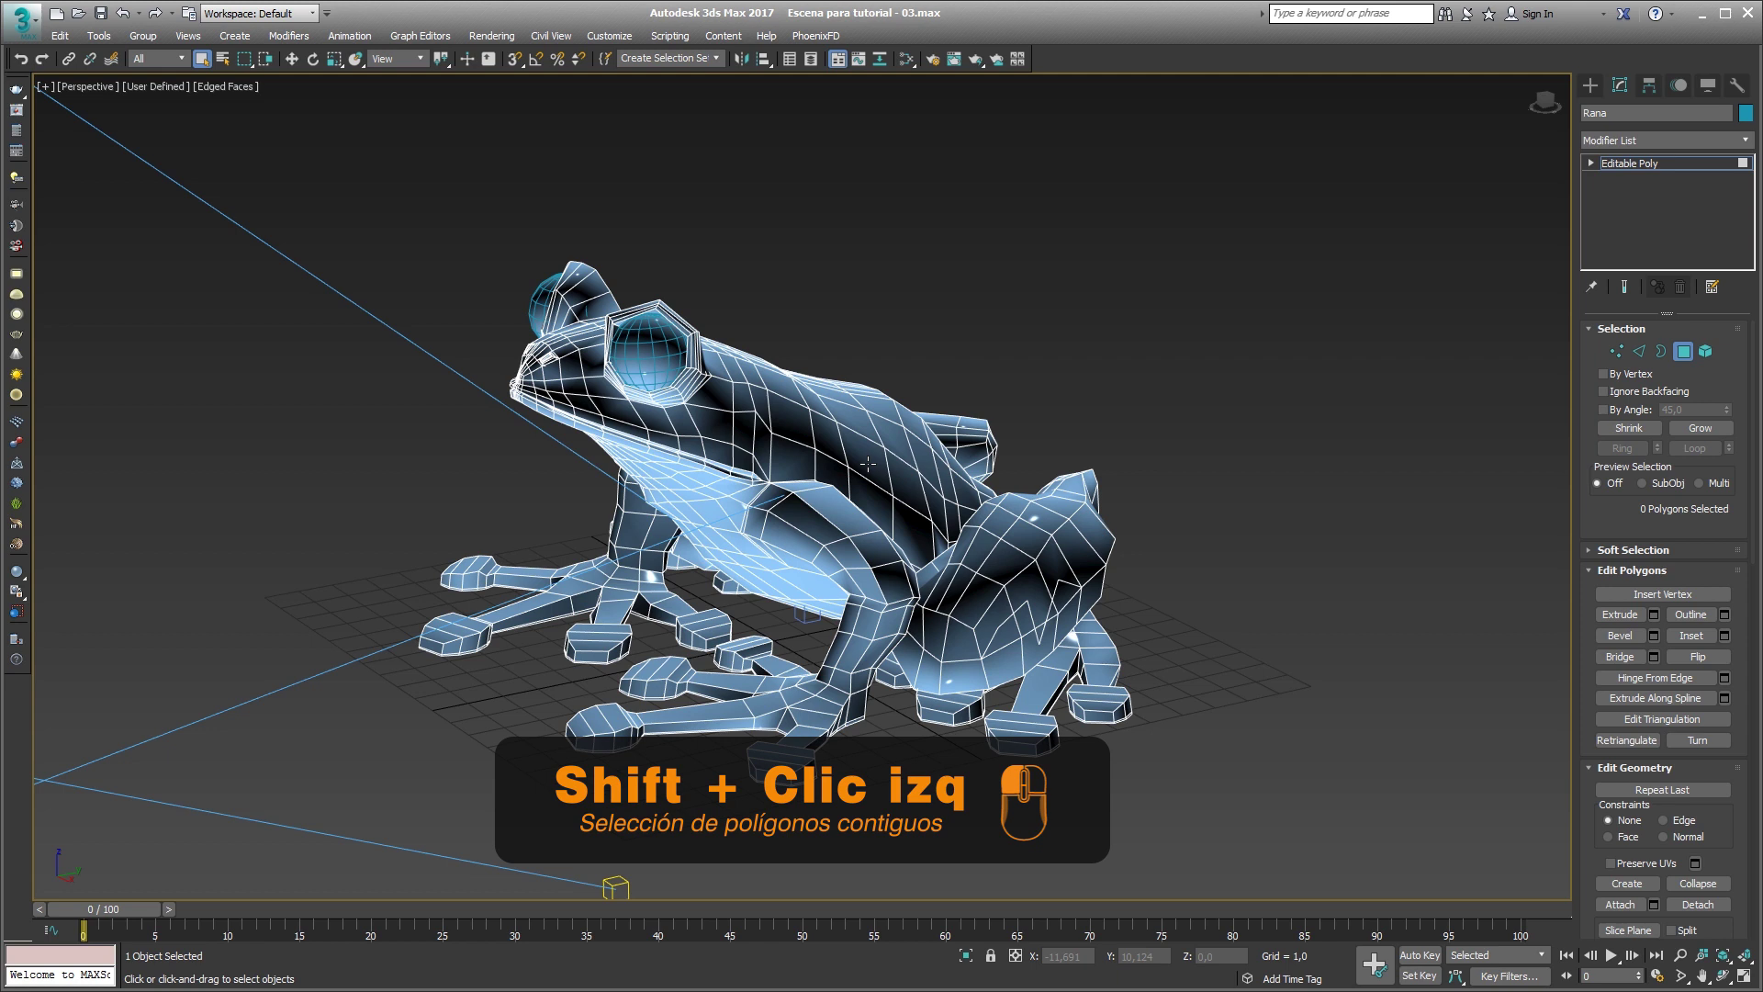
left_click(838, 508)
left_click(812, 519, "shift")
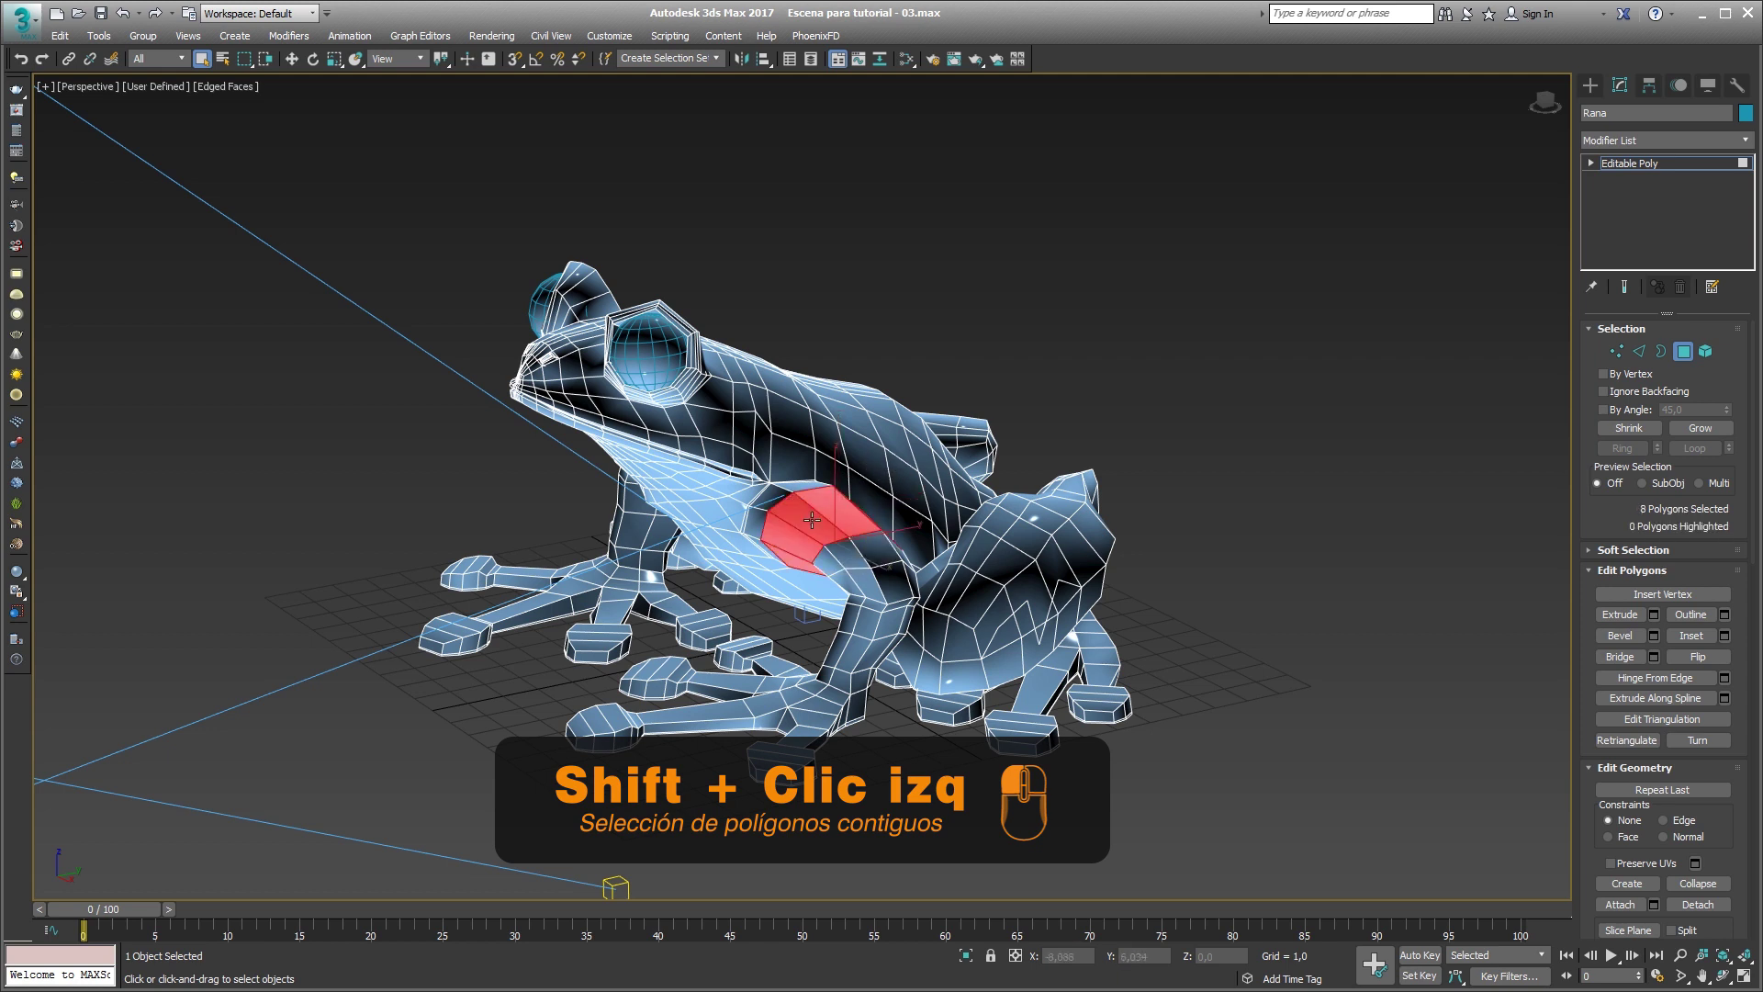
left_click(847, 513)
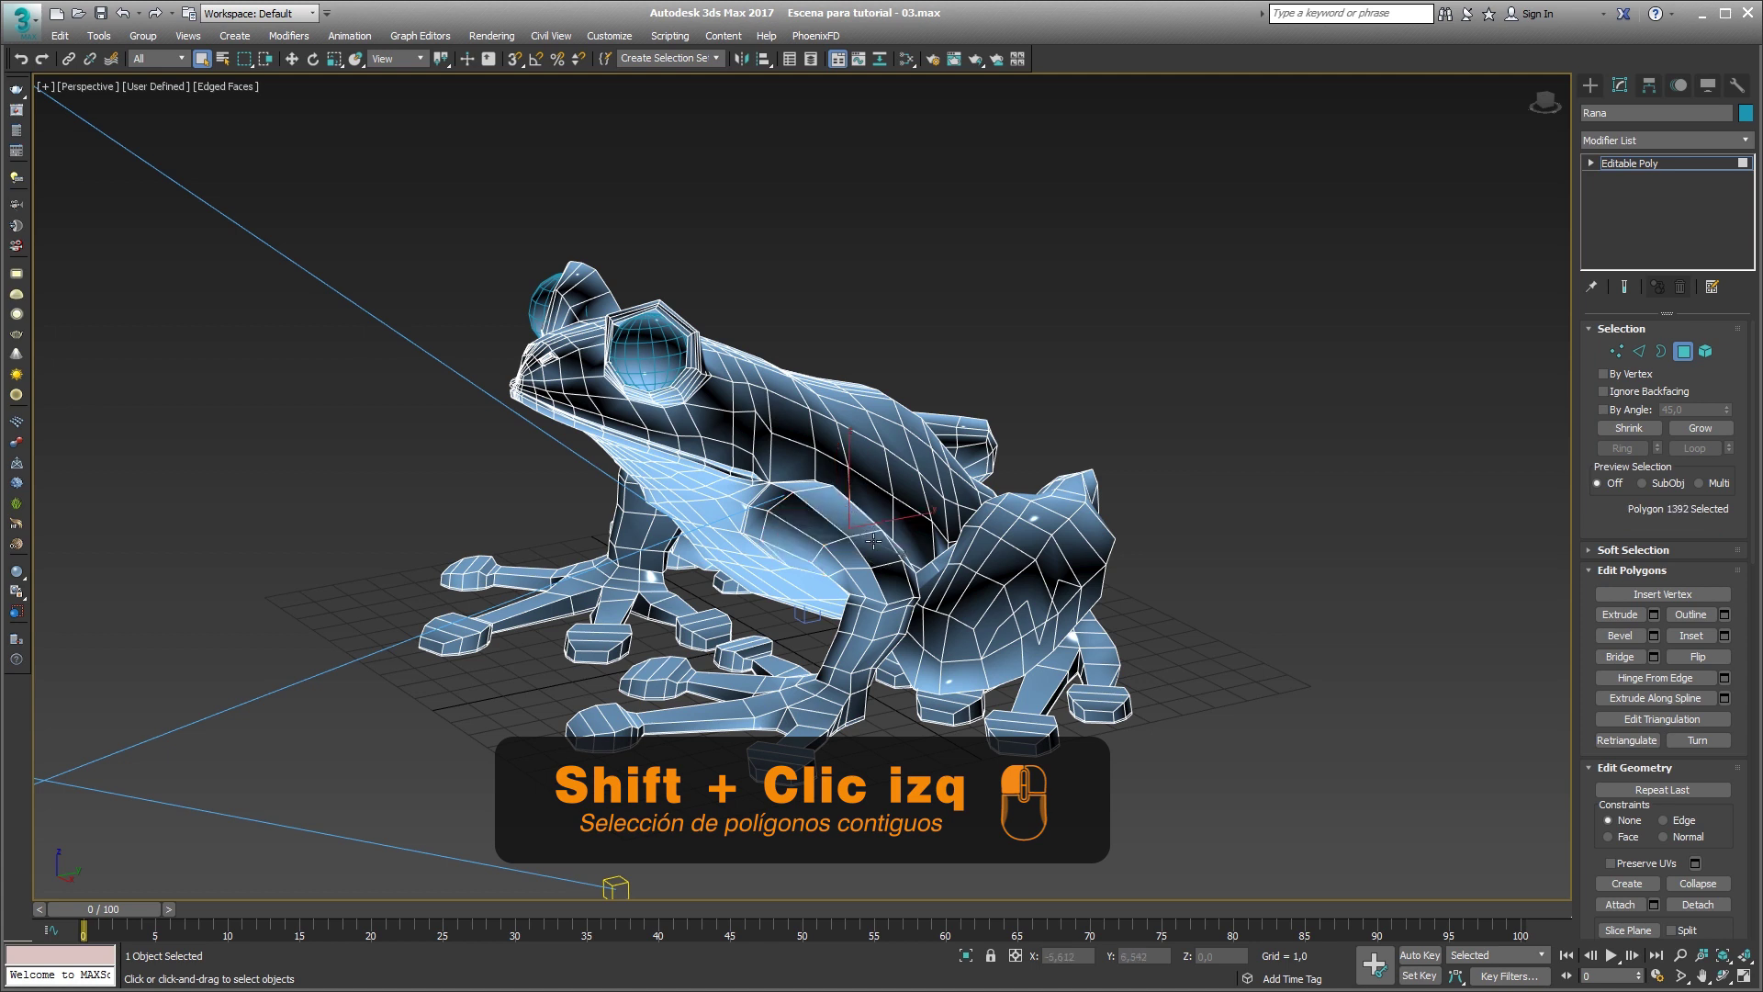
left_click(844, 516)
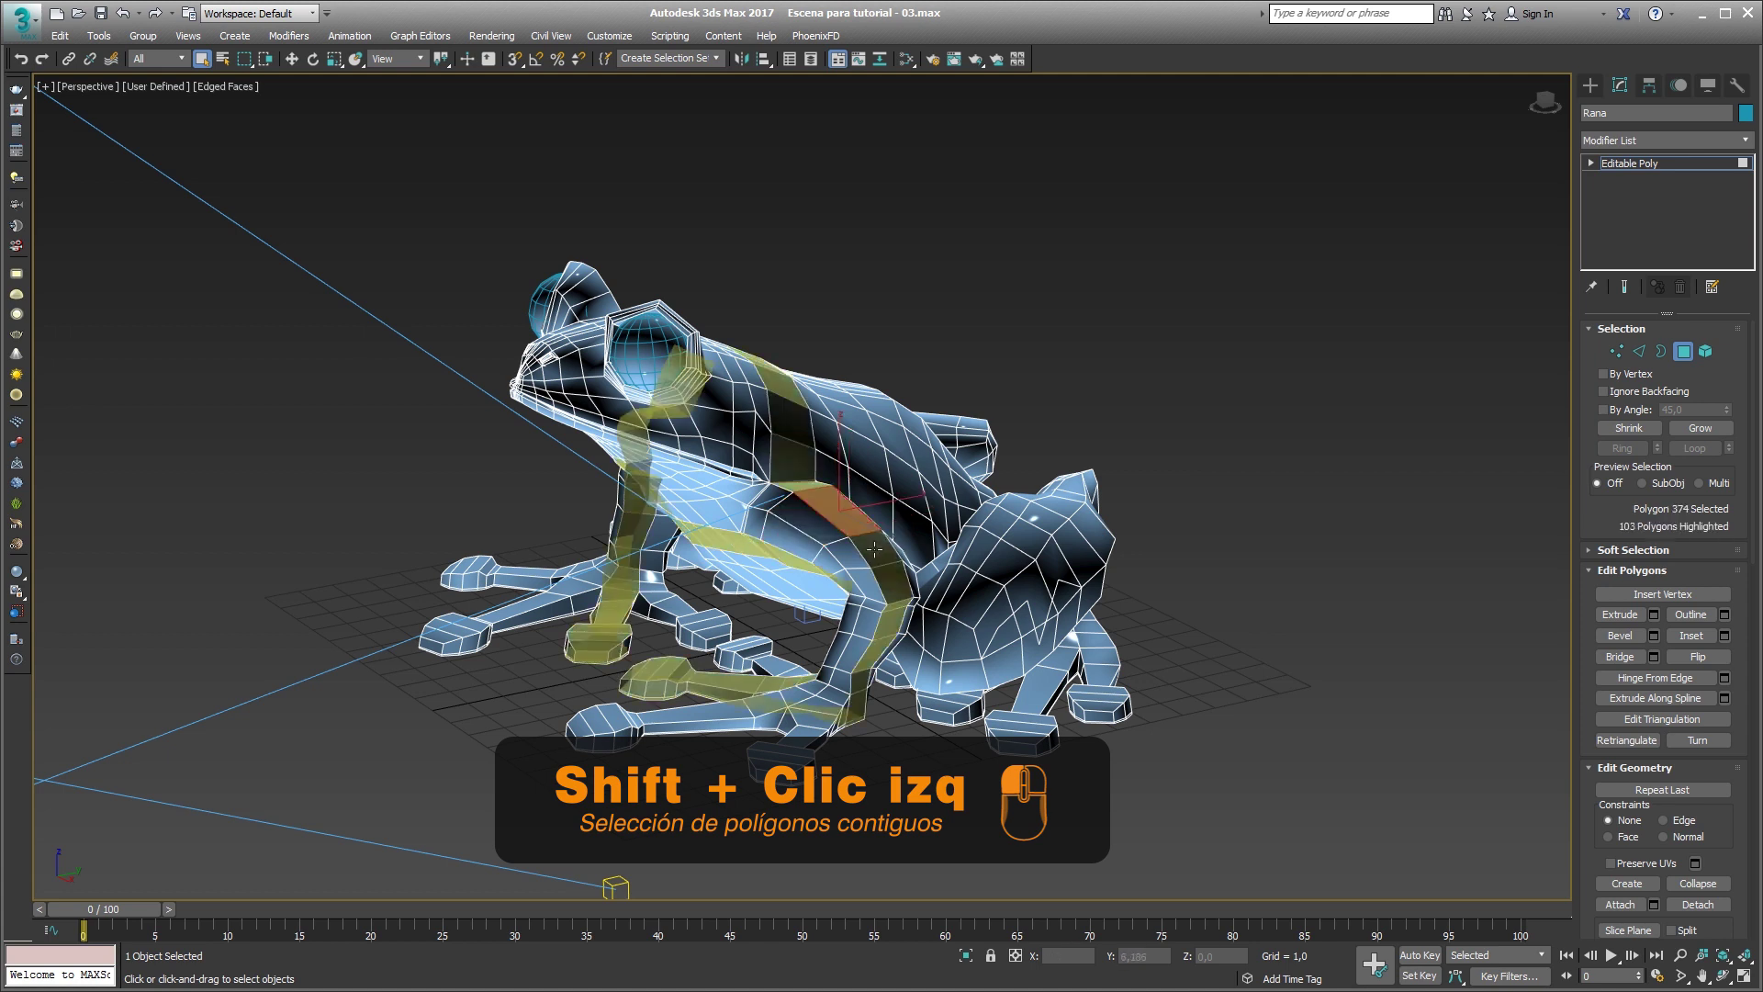
left_click(875, 549, "shift")
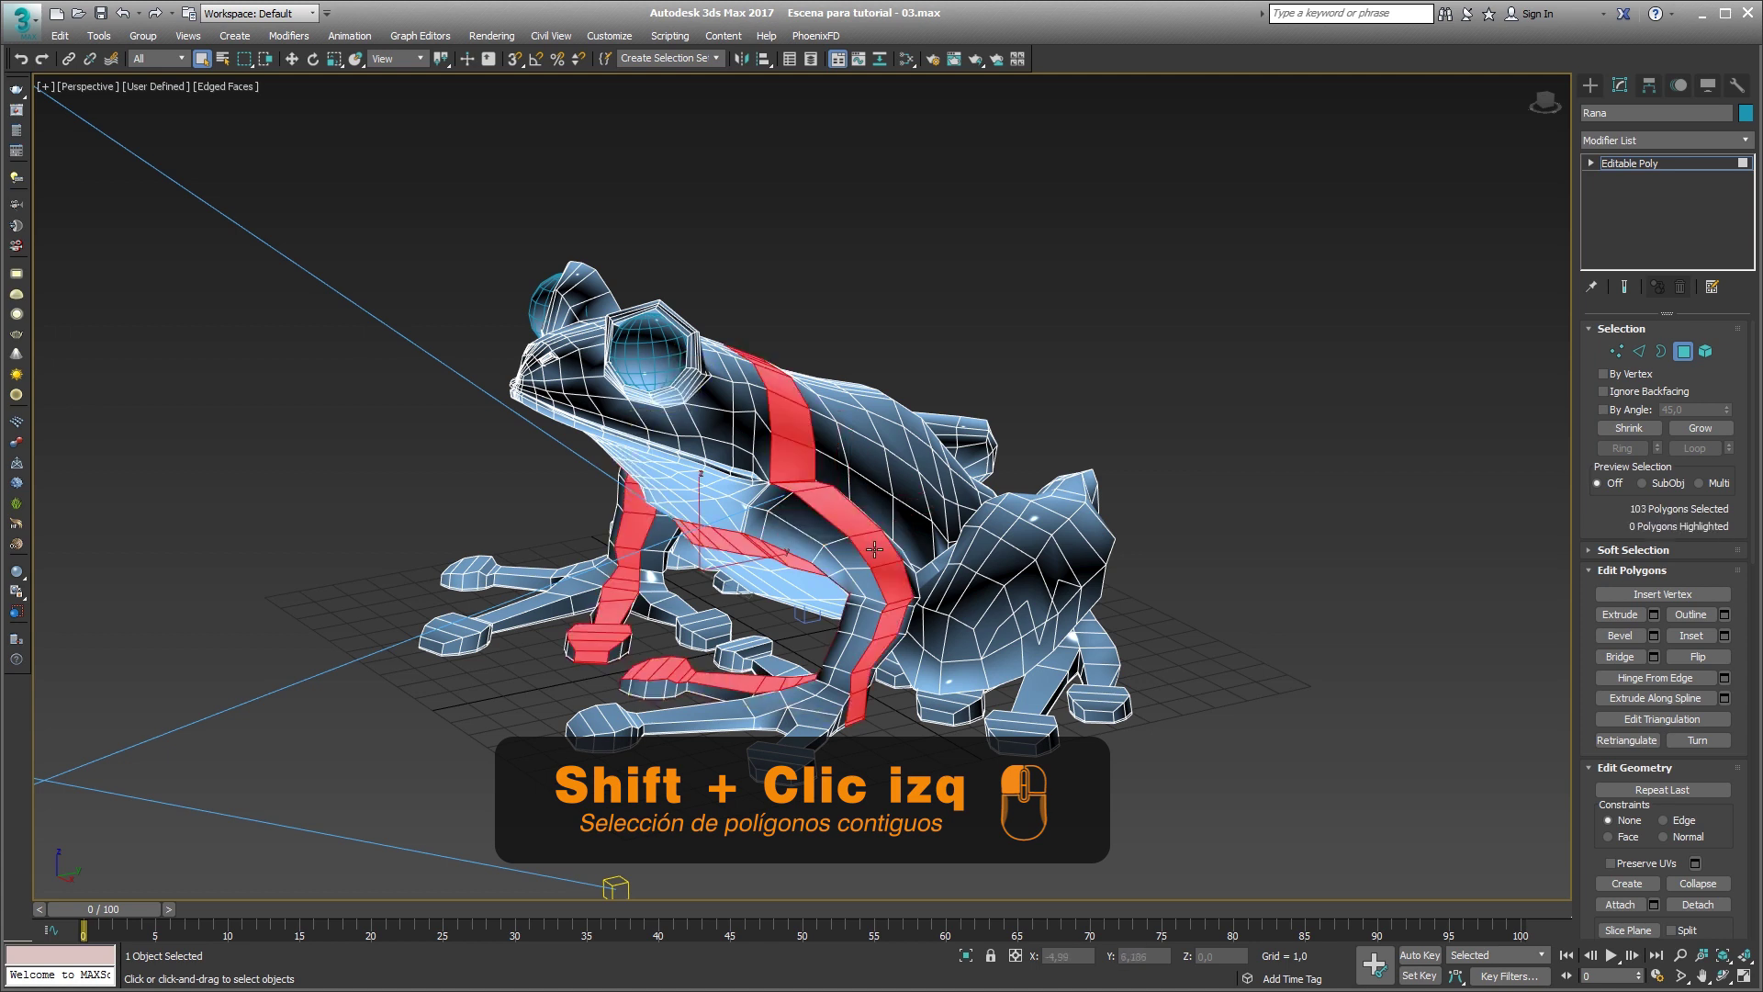
left_click(1254, 547)
Extrude a polygon on the frog's back with Shift+E, then undo the extrusion.
left_click(868, 427)
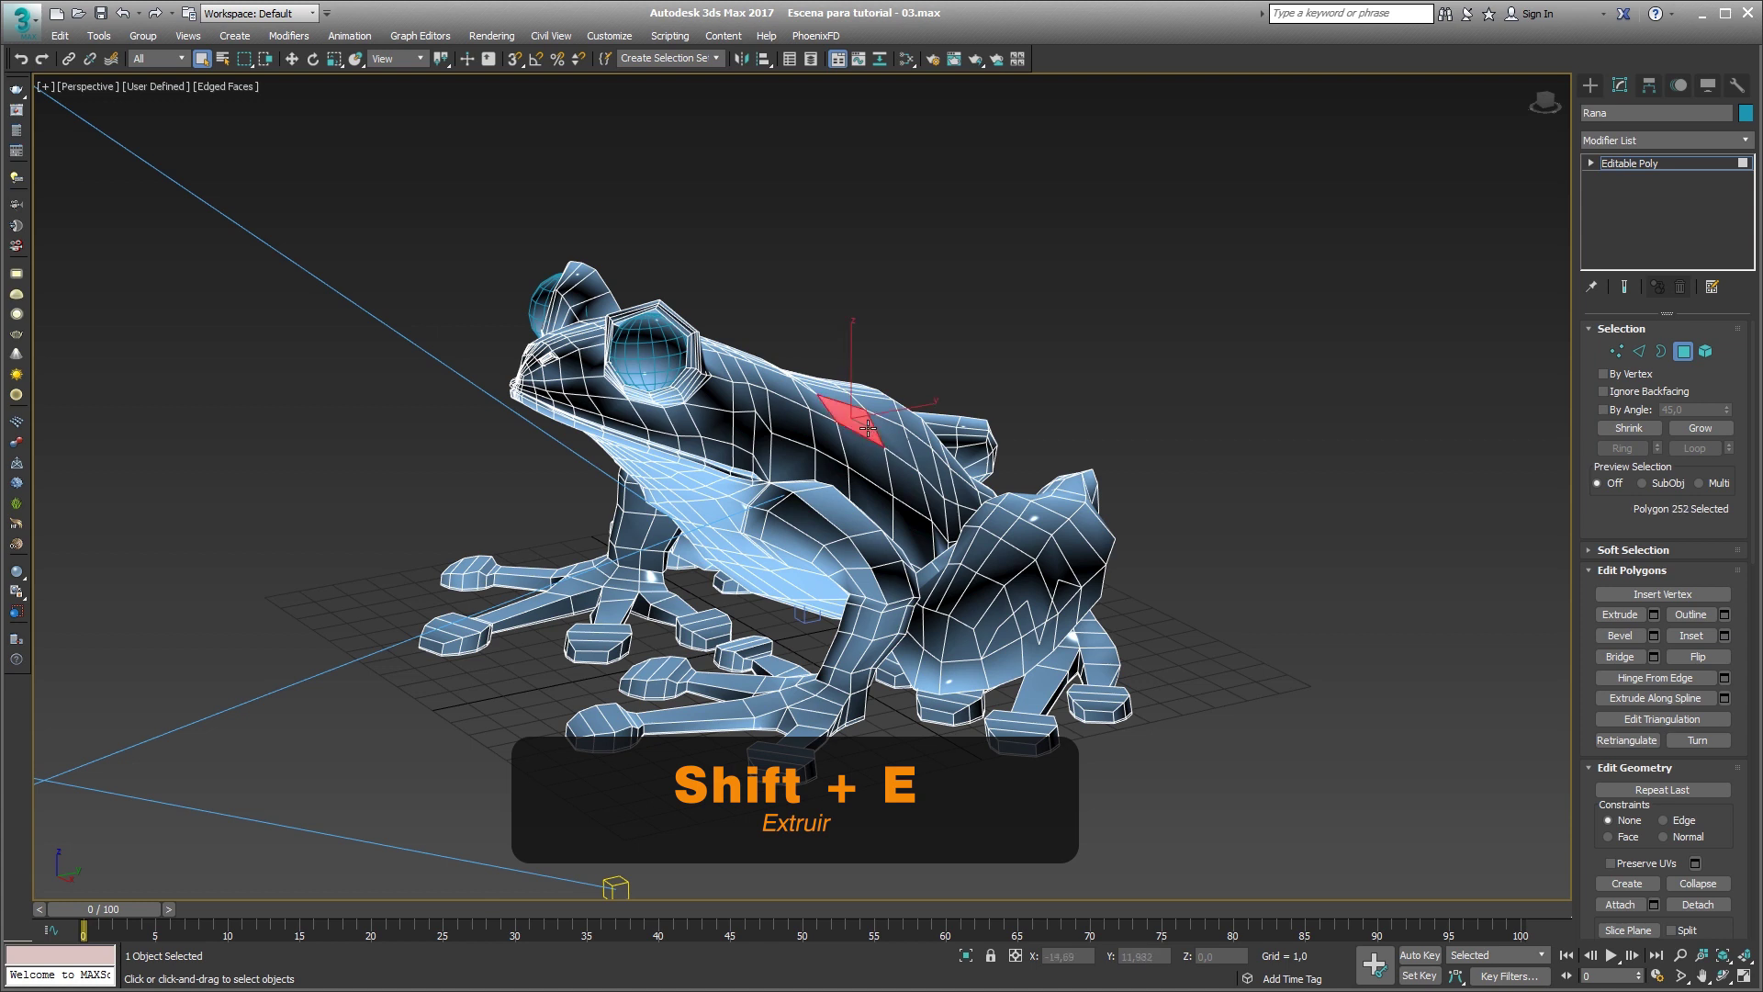
key("shift+e")
left_click_drag(860, 428, 1347, 143)
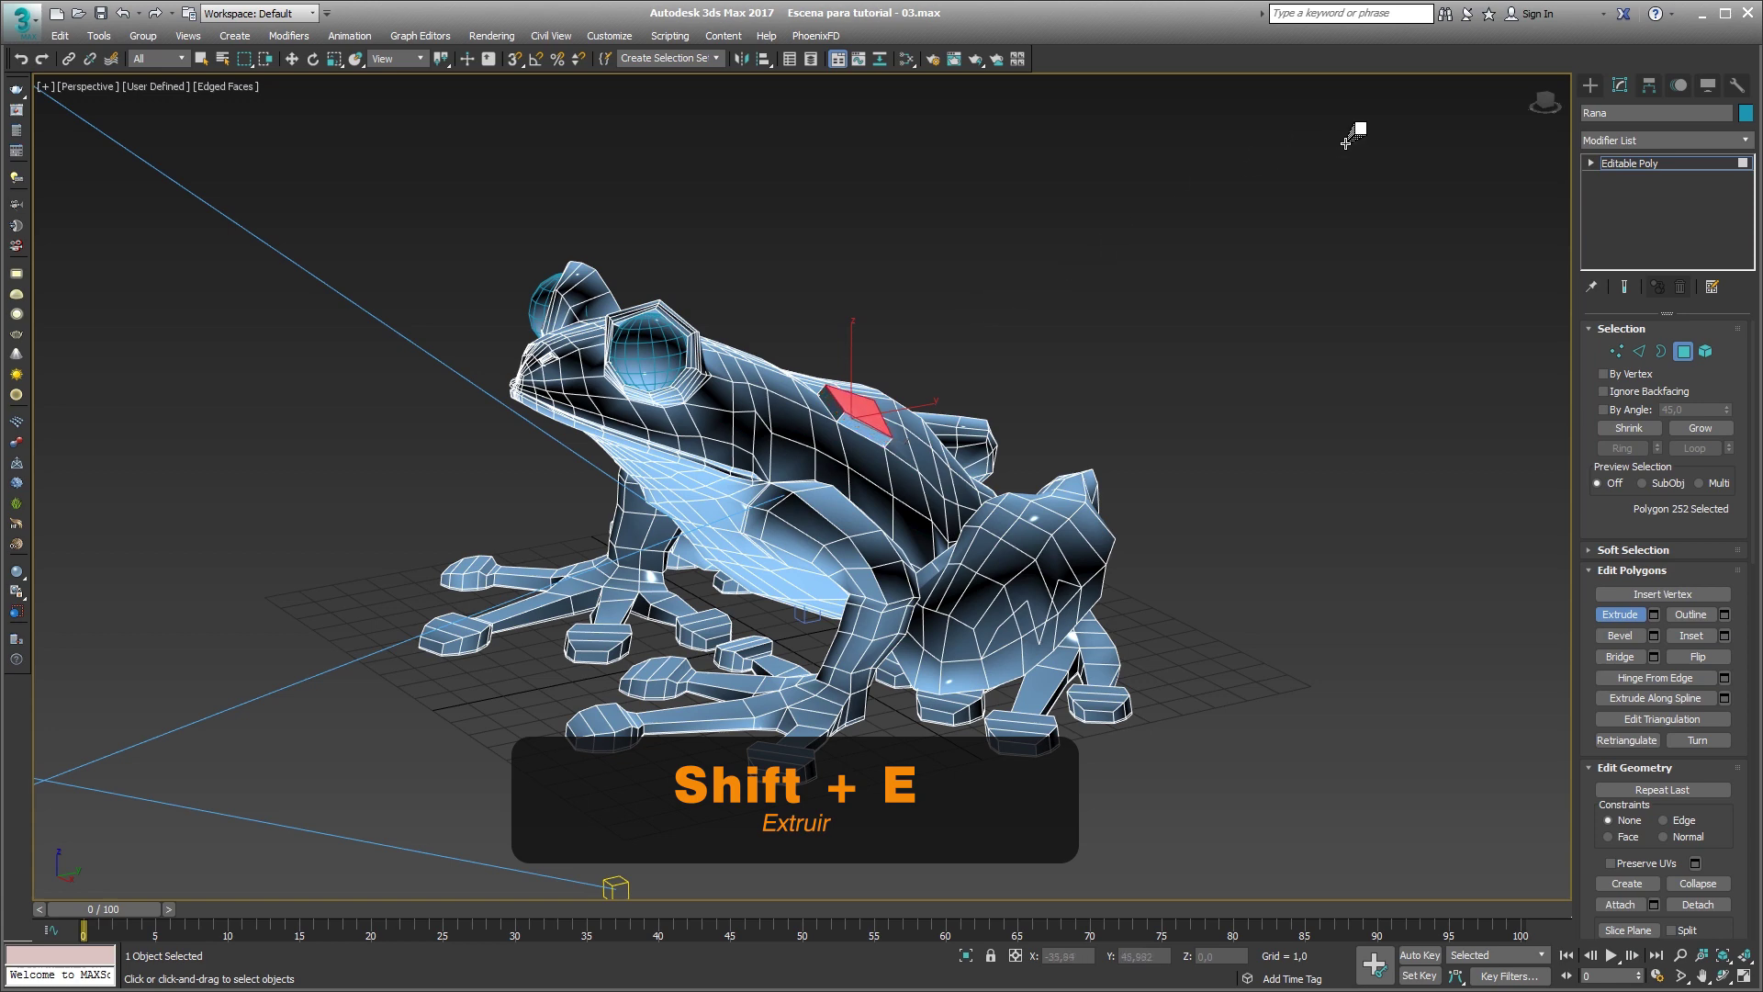
mouse_move(1087, 429)
middle_mouse_down("alt")
mouse_move(1094, 377)
mouse_move(1072, 413)
middle_mouse_up("alt")
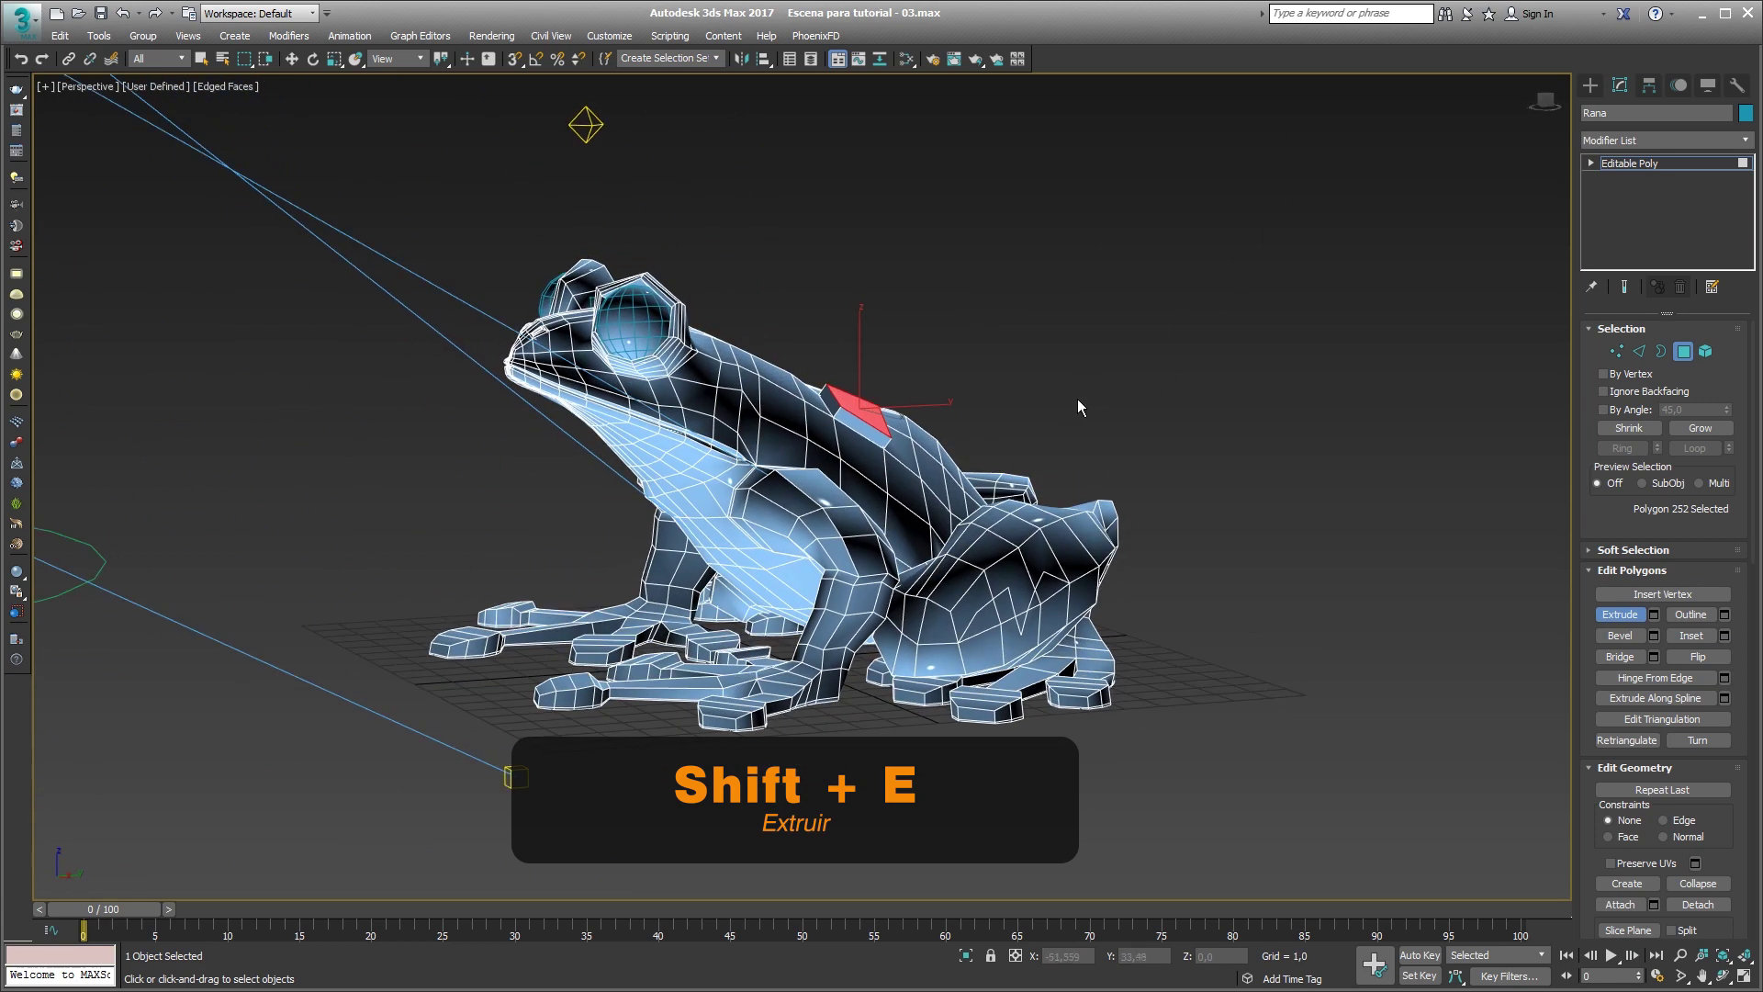
key("ctrl+z")
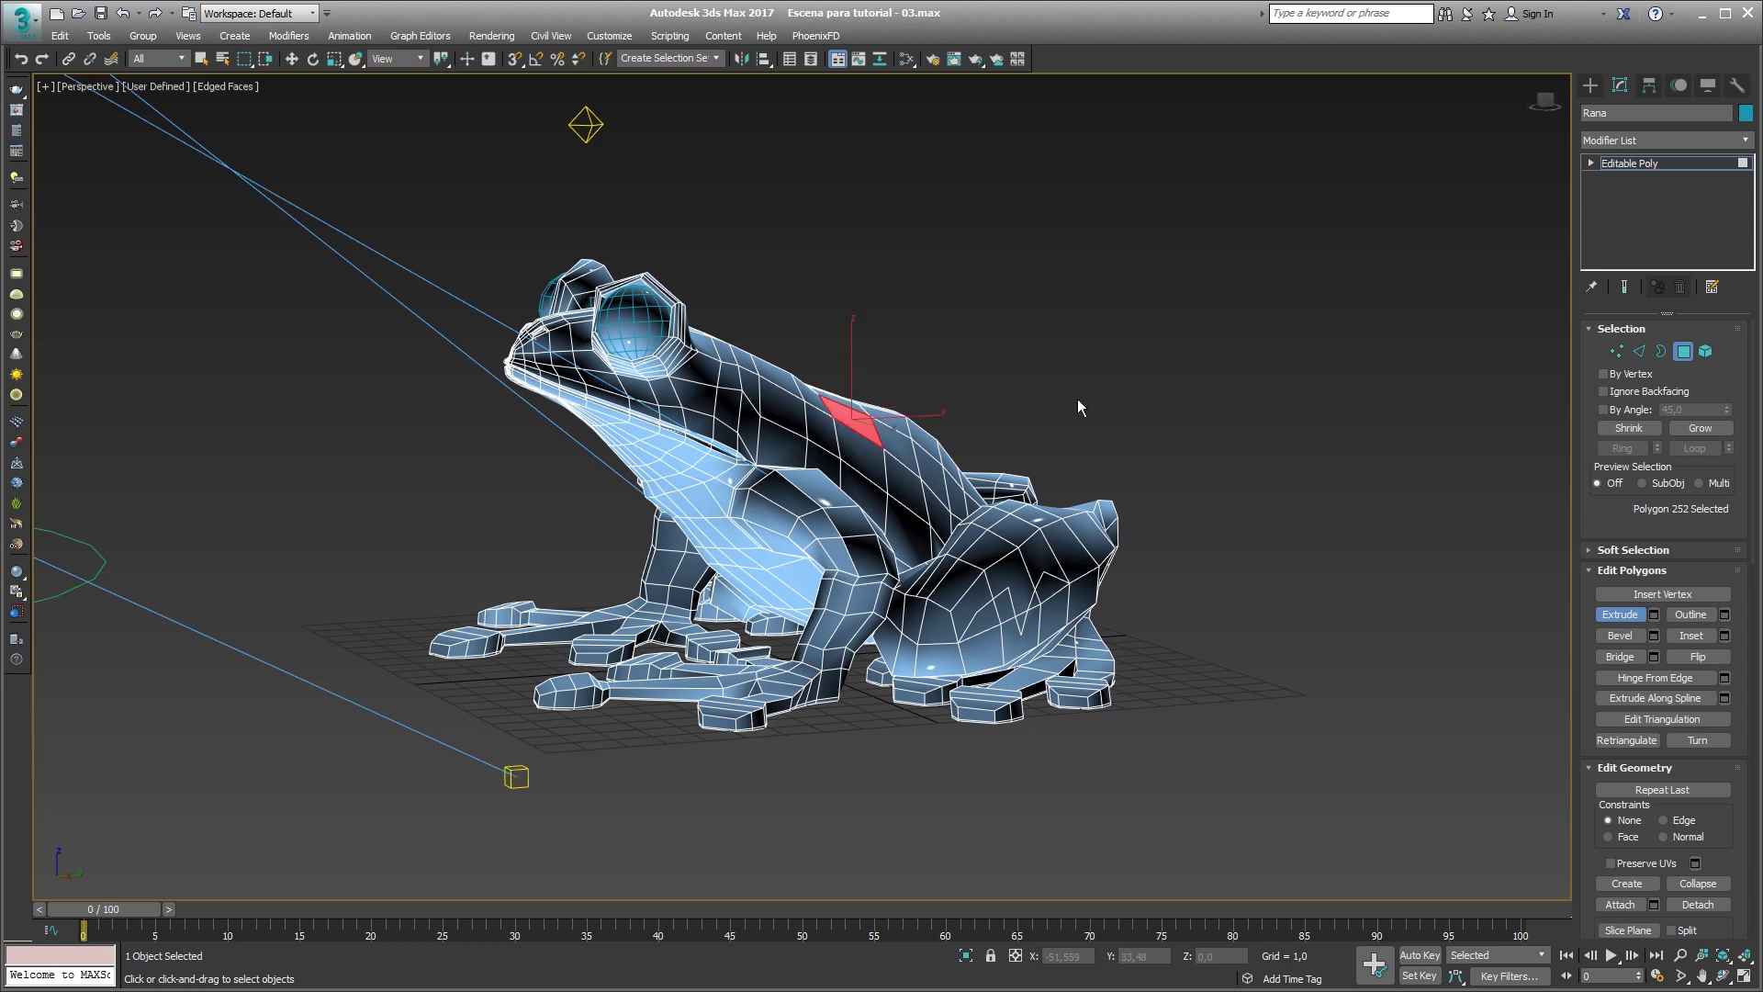
left_click(1078, 401)
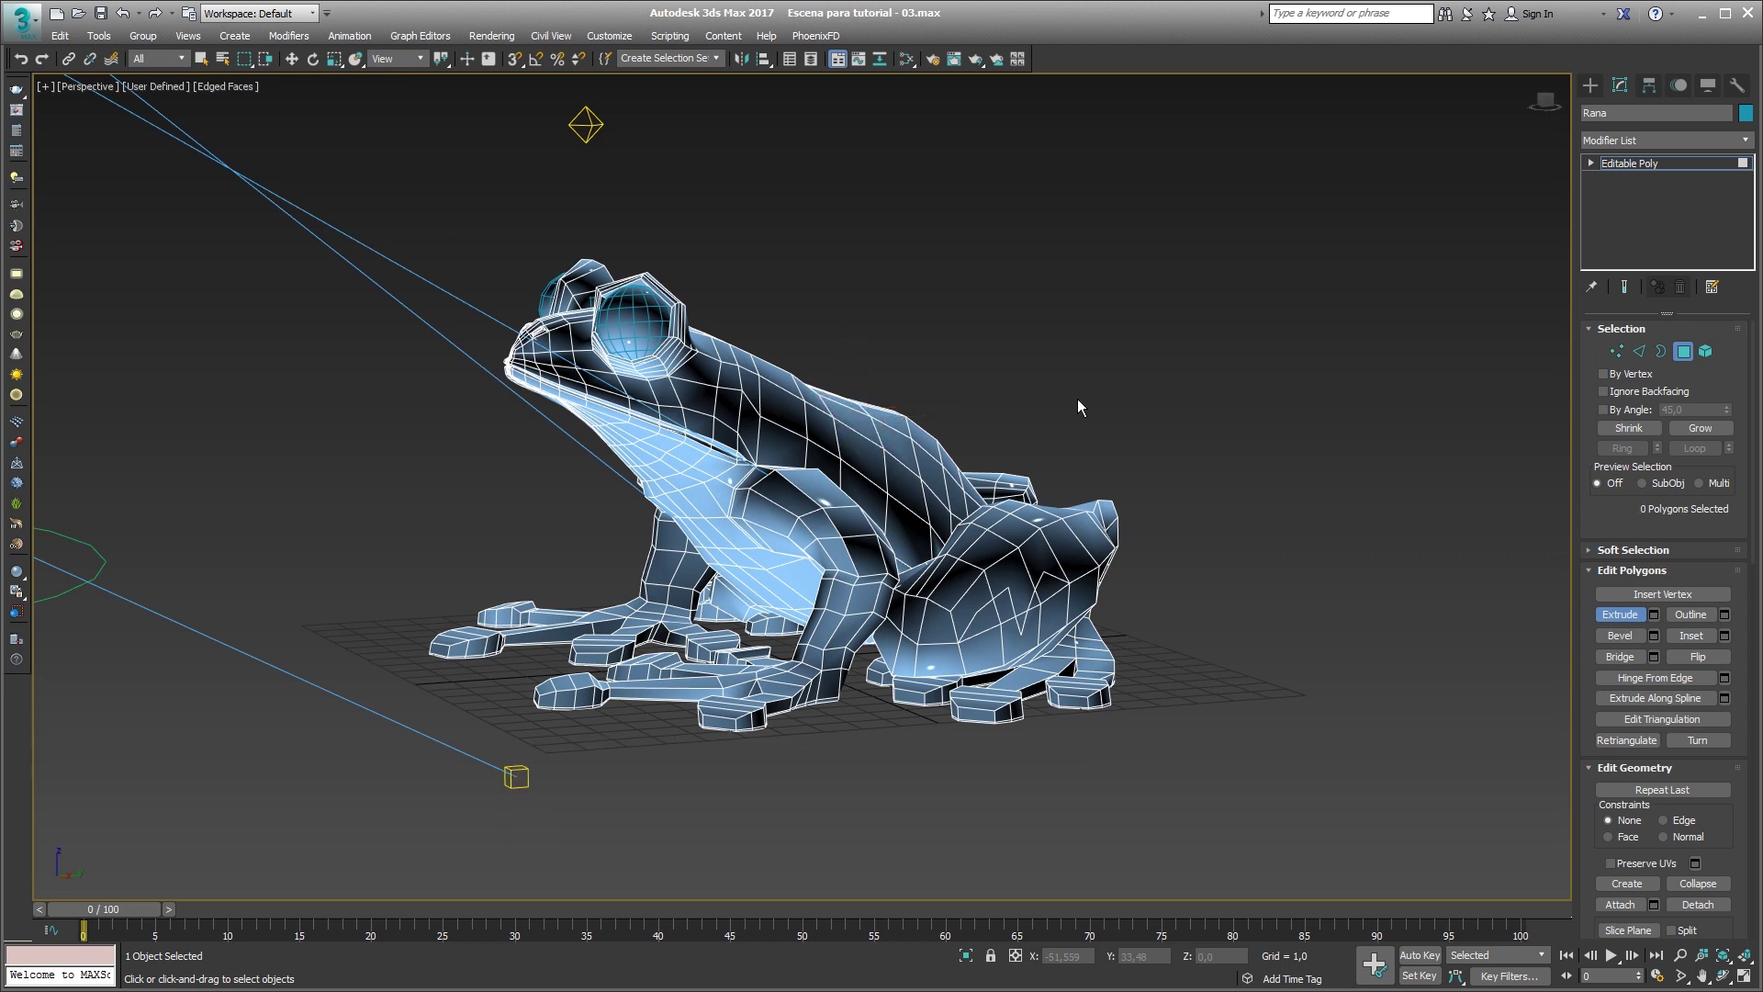
Bevel another back polygon into a raised block, undo it, and leave polygon editing.
key("ctrl+shift+b")
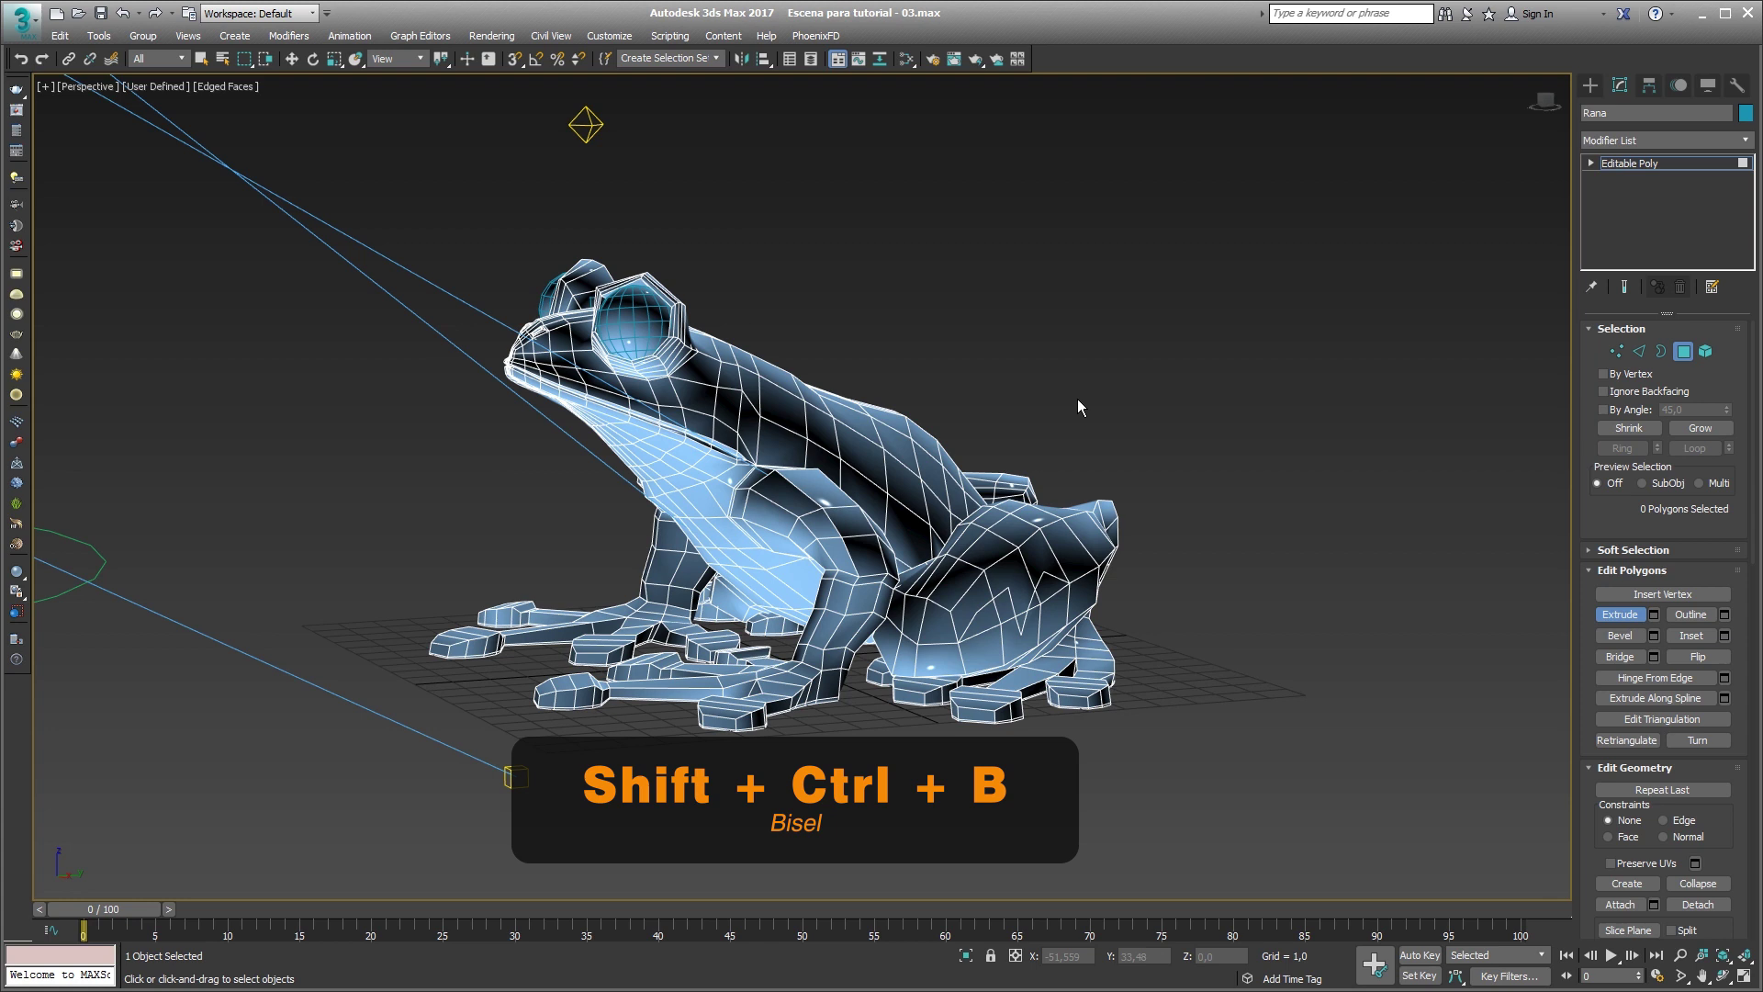
left_click(824, 488)
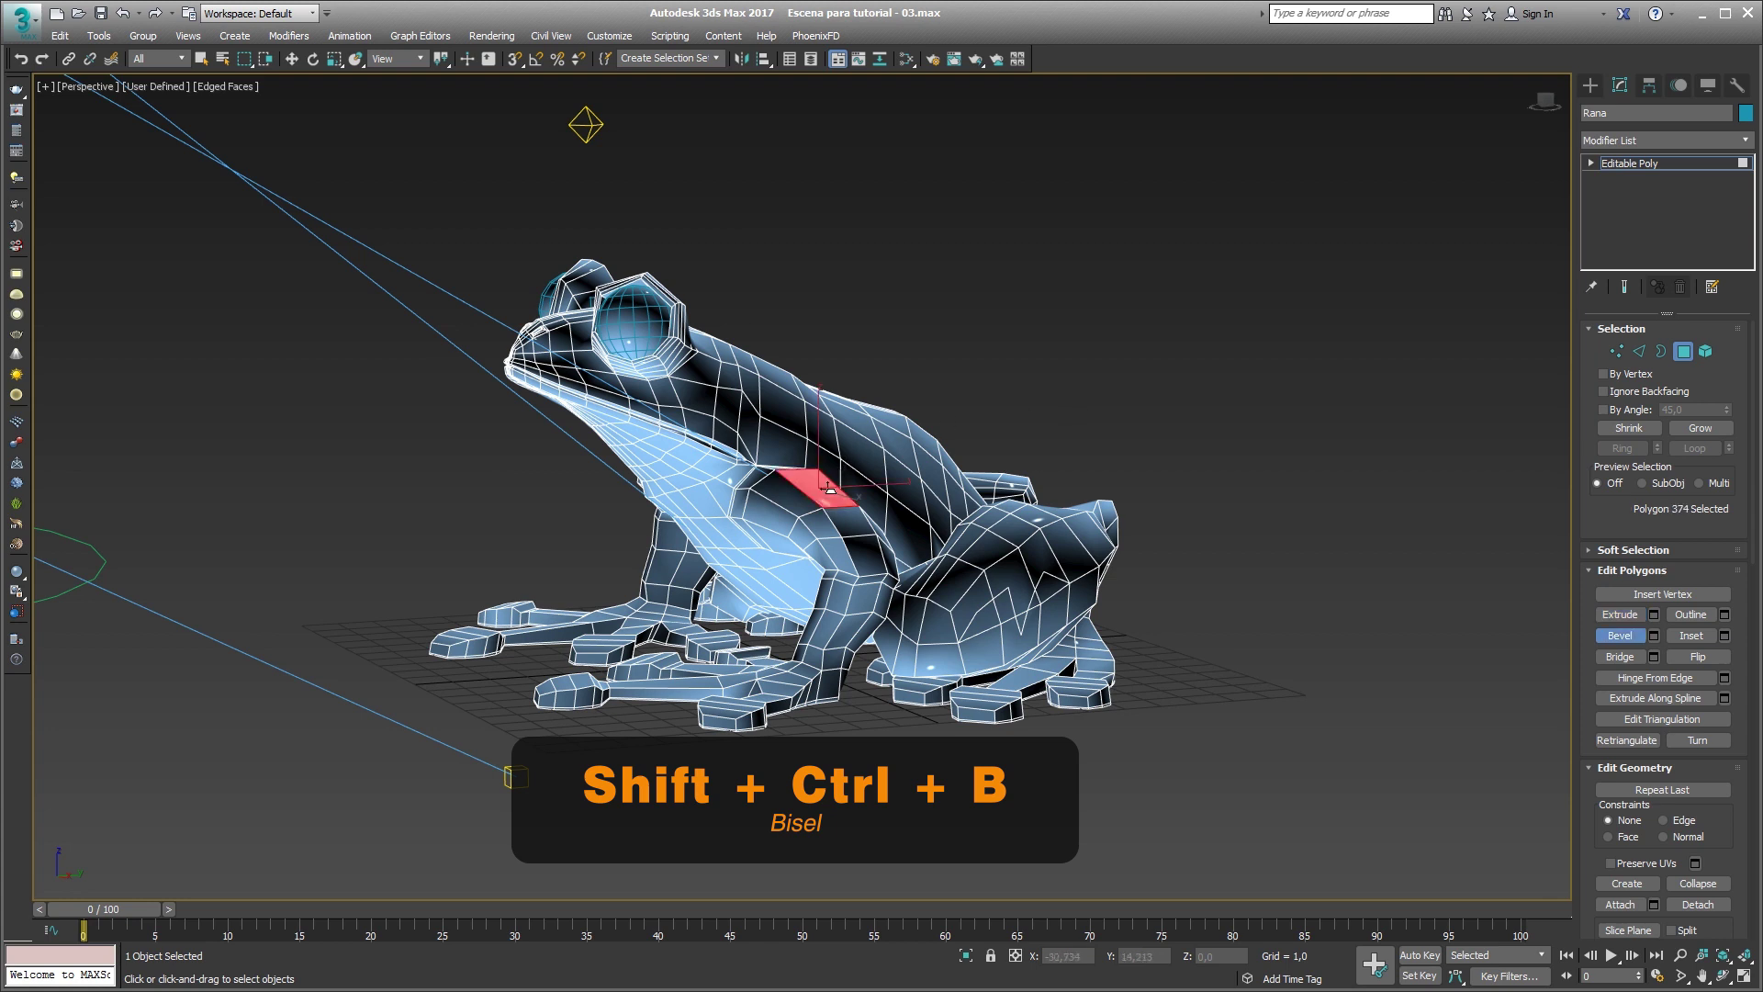
left_click_drag(826, 493, 829, 441)
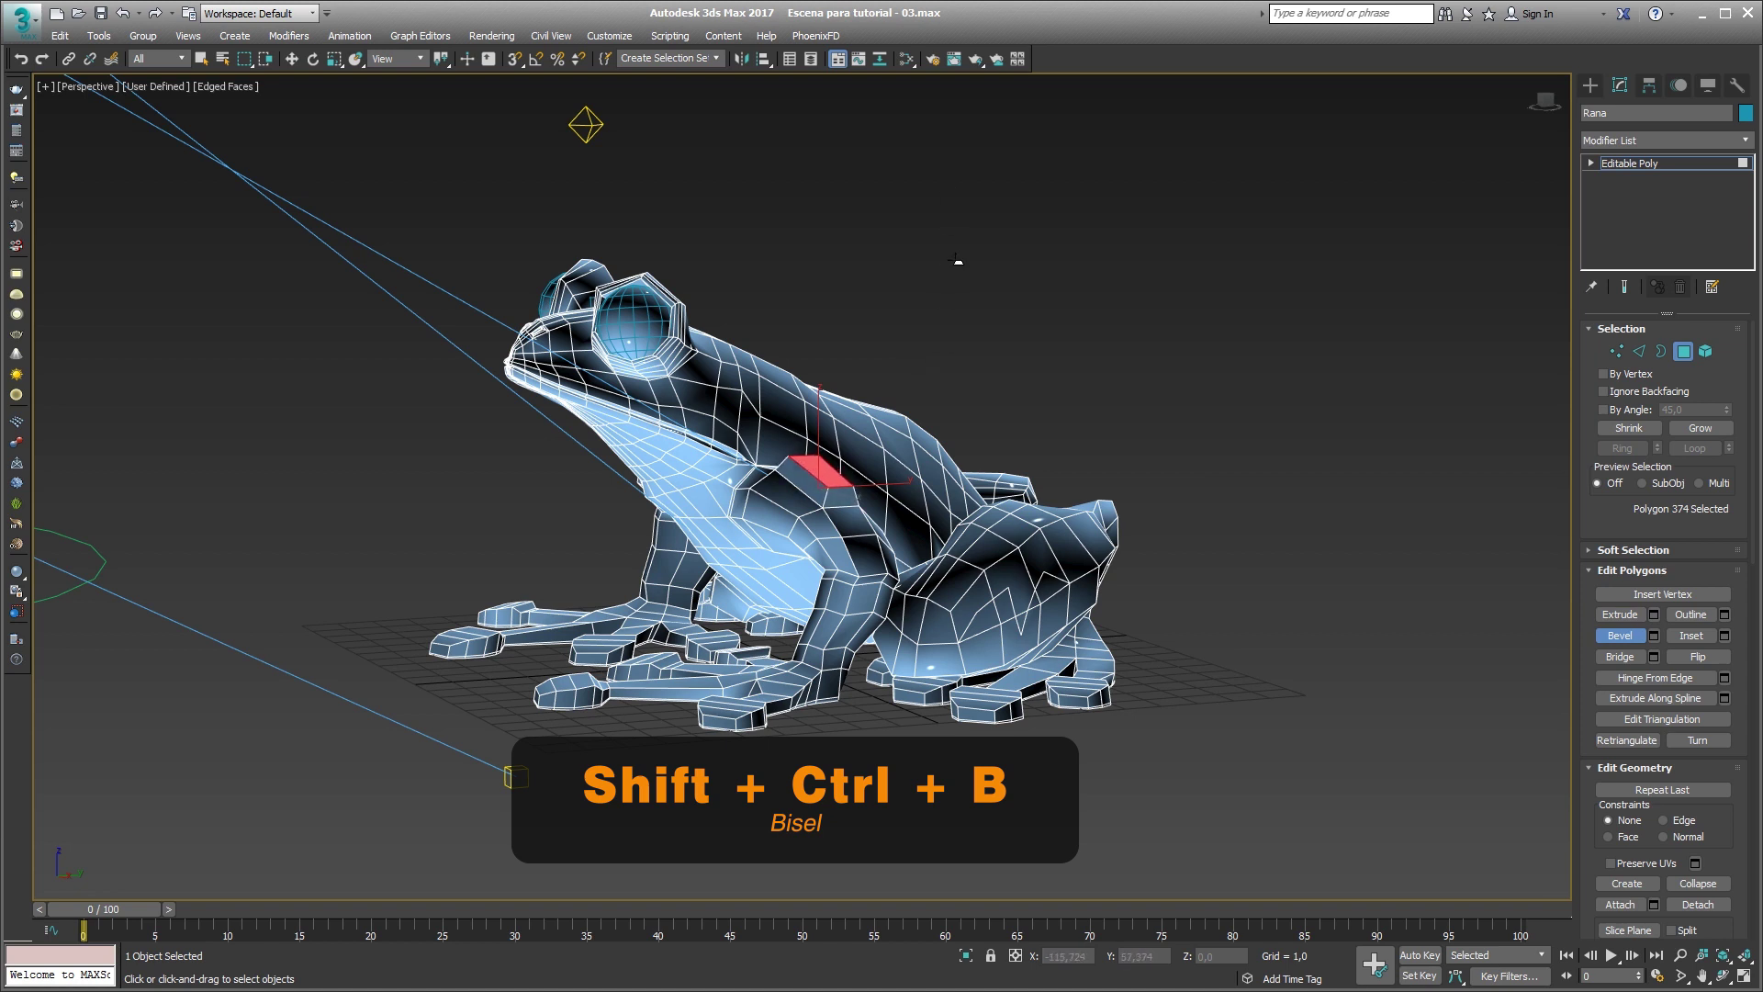
left_click(953, 329)
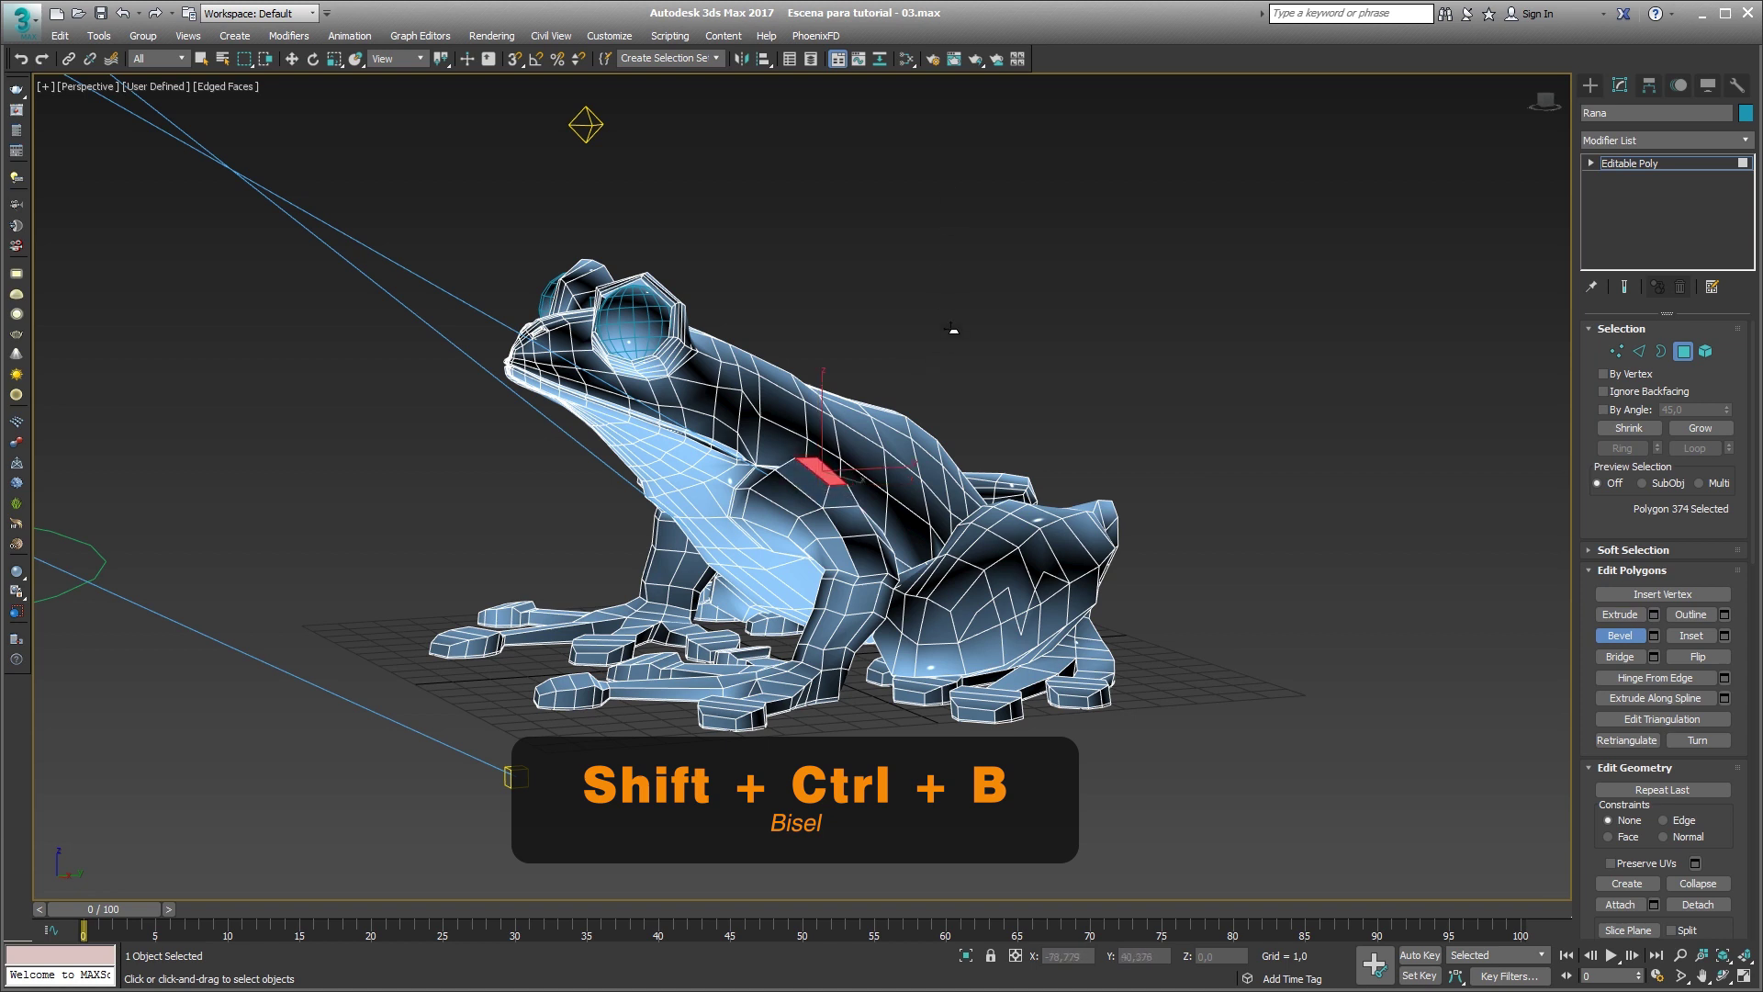
key("ctrl+z")
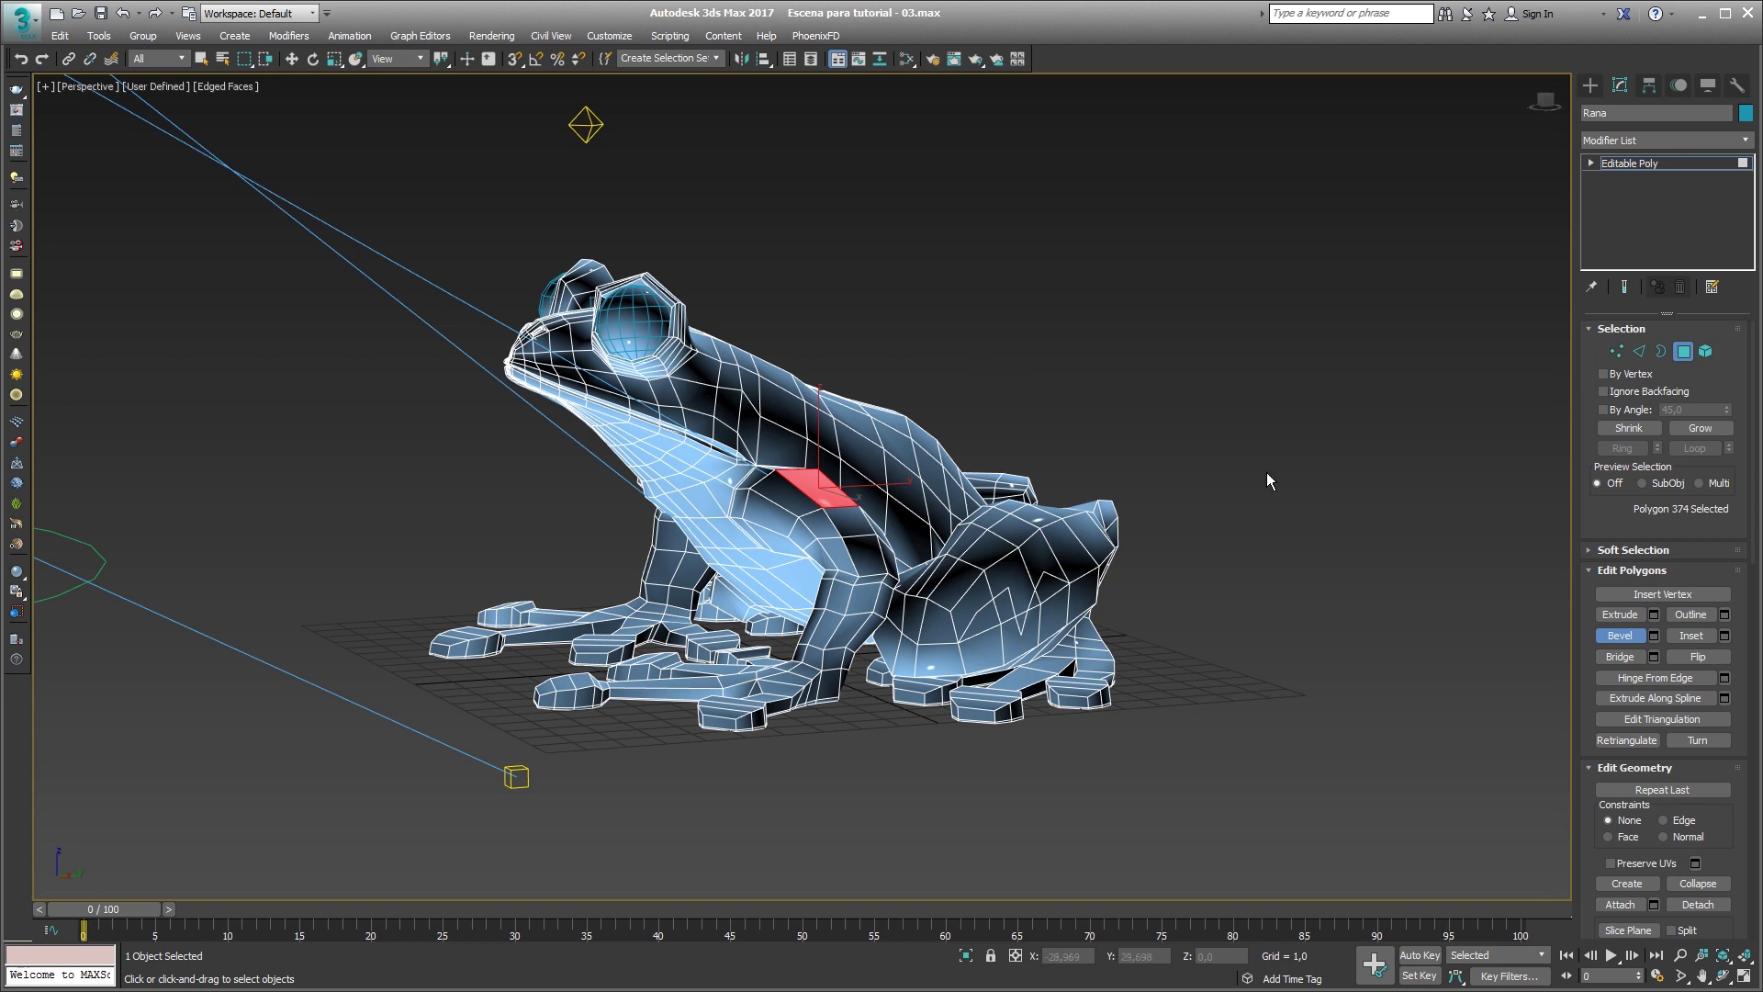
left_click(1684, 352)
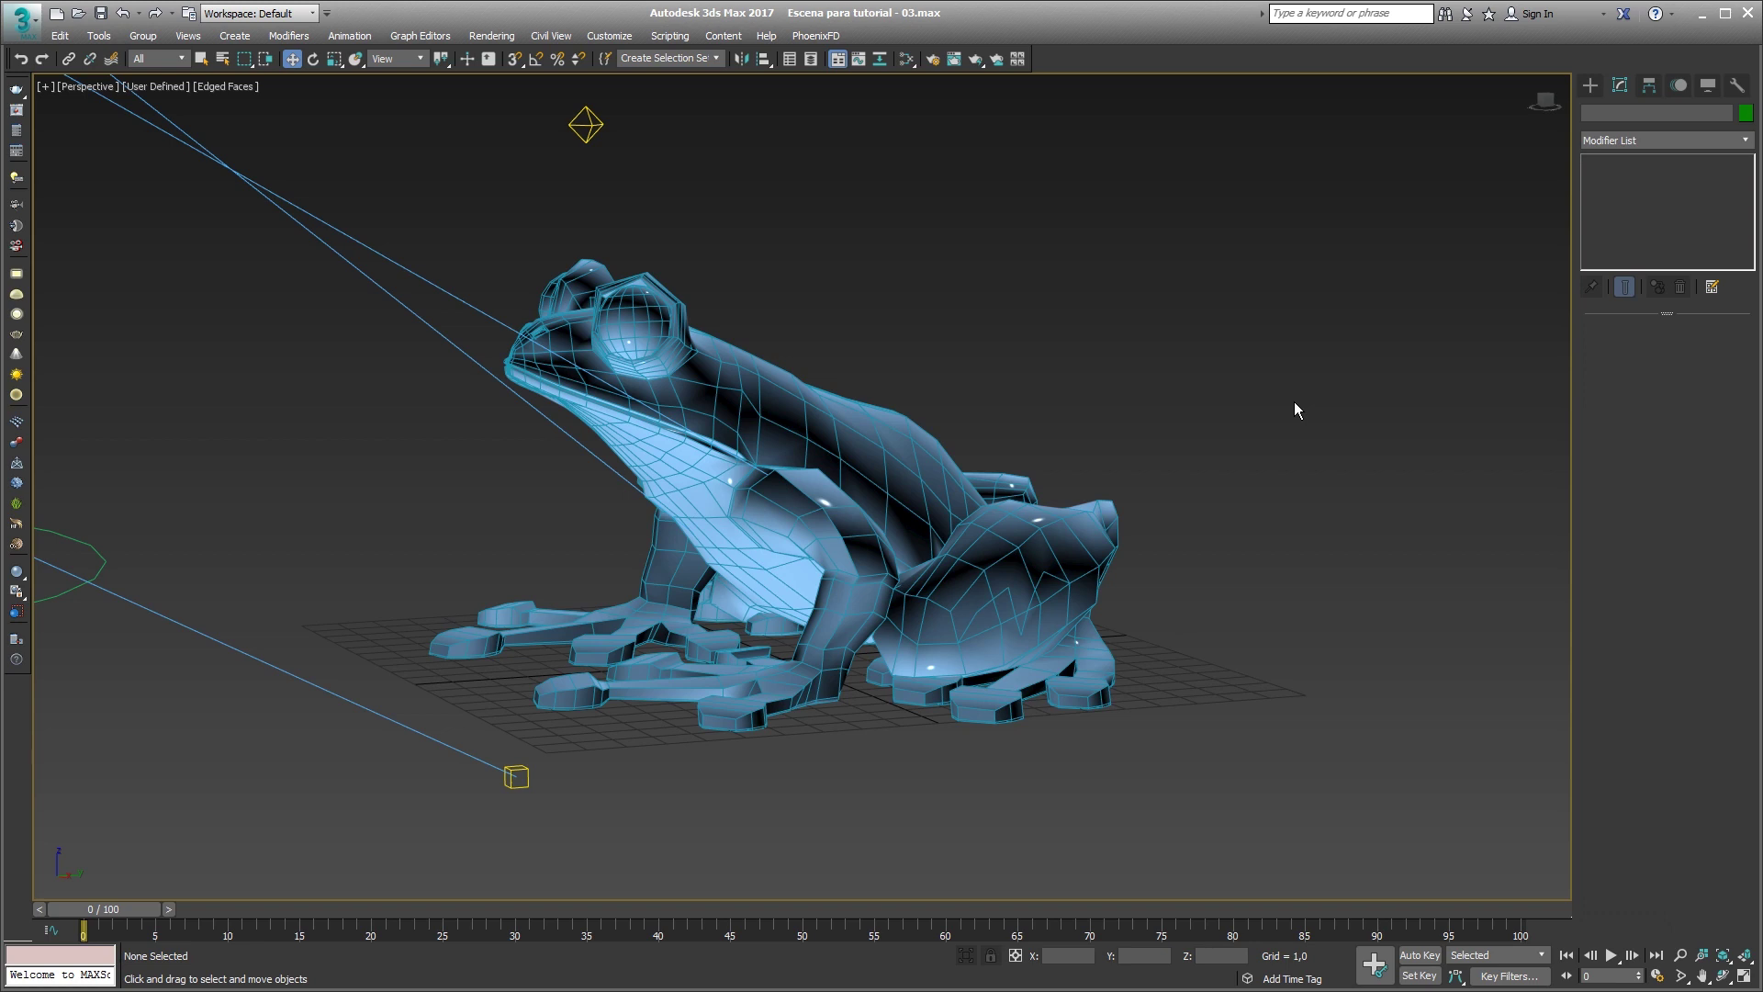
key("F10")
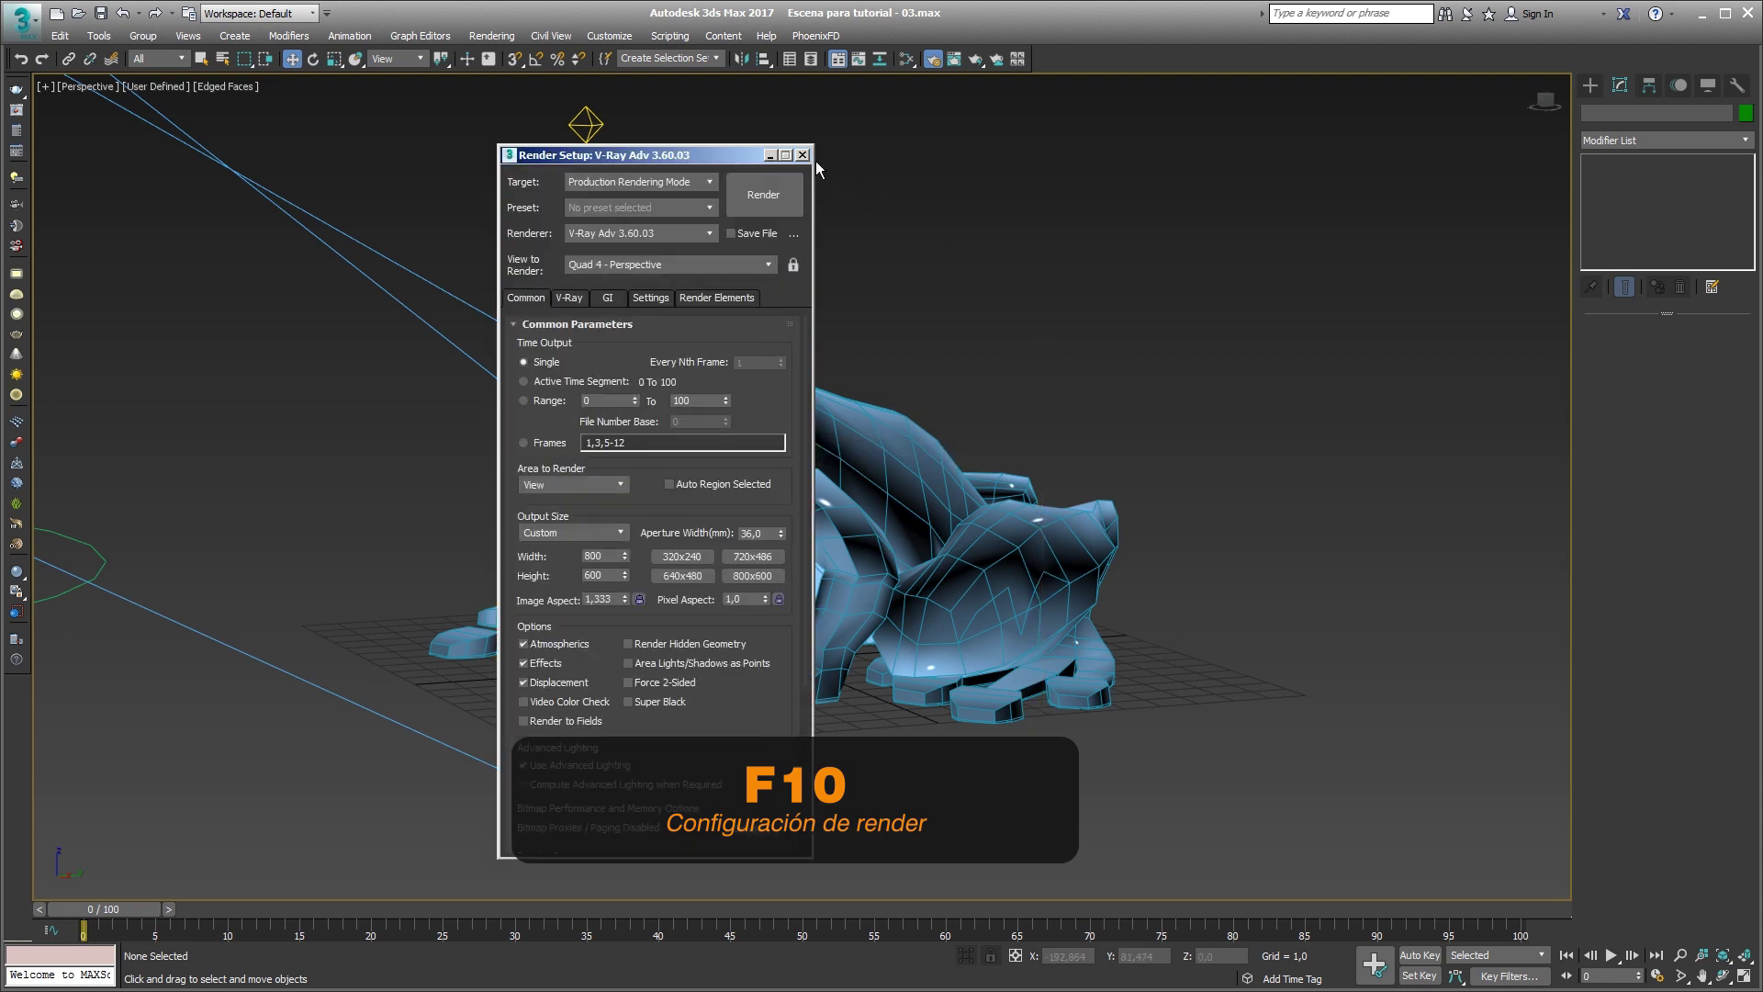
left_click(804, 155)
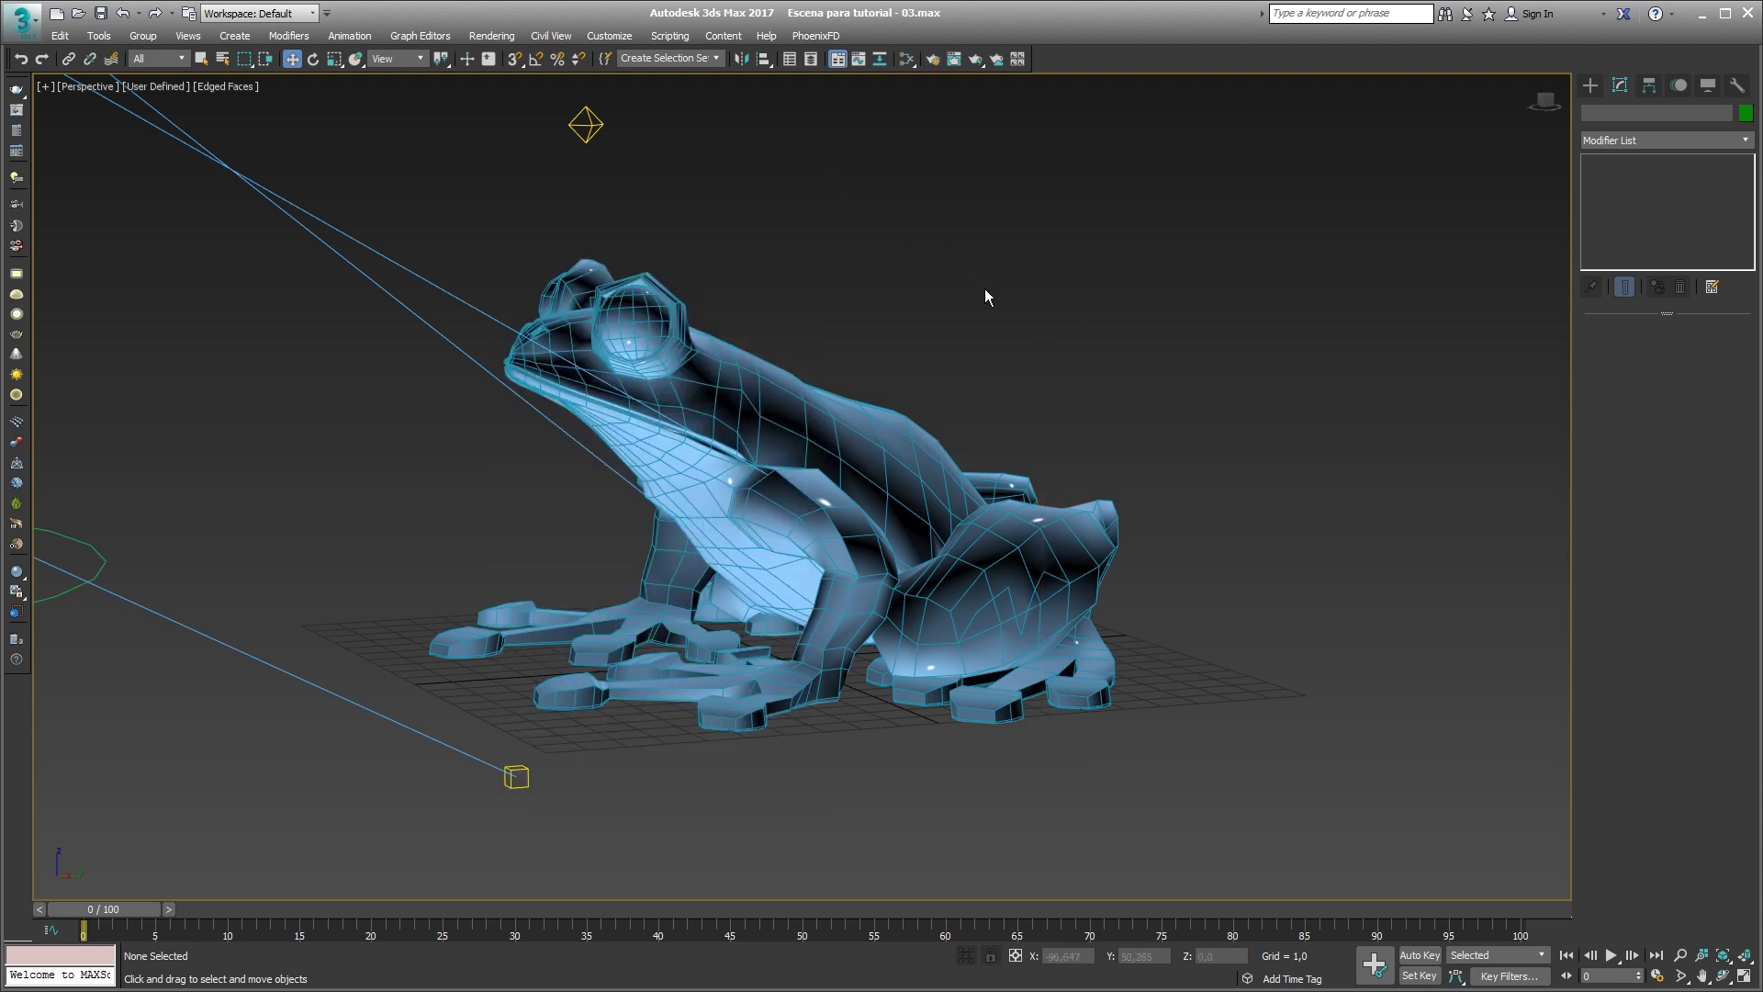
key("shift+q")
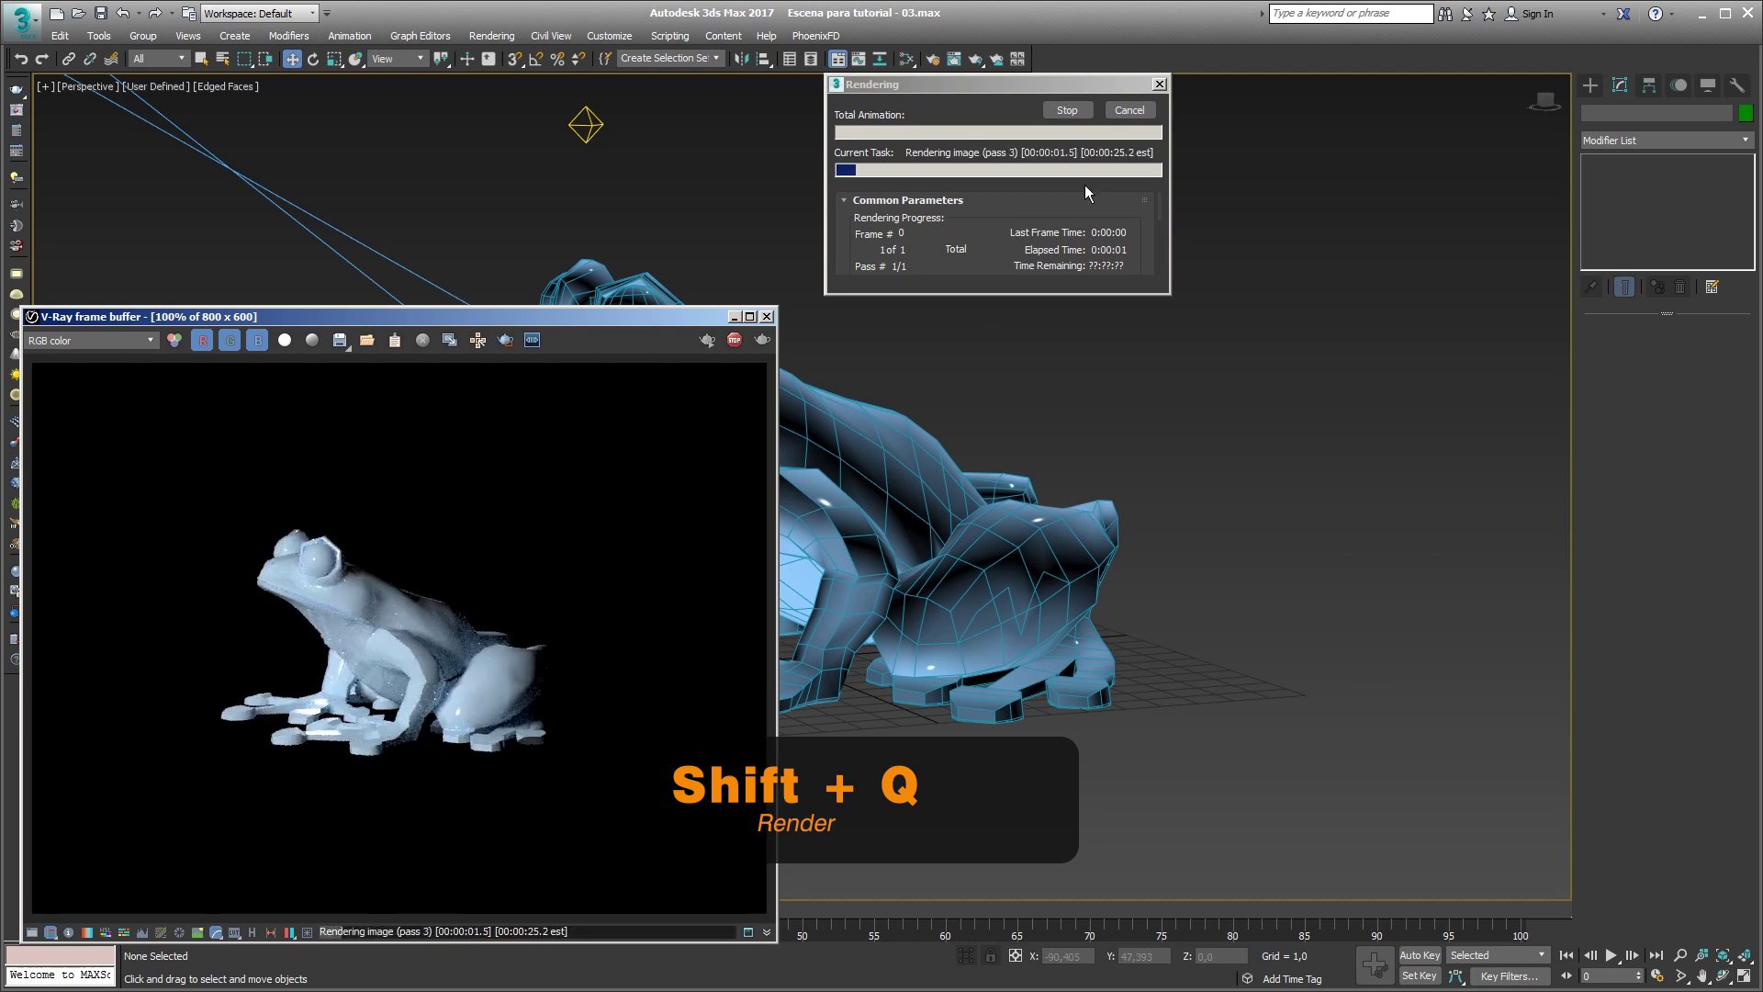
left_click(1144, 114)
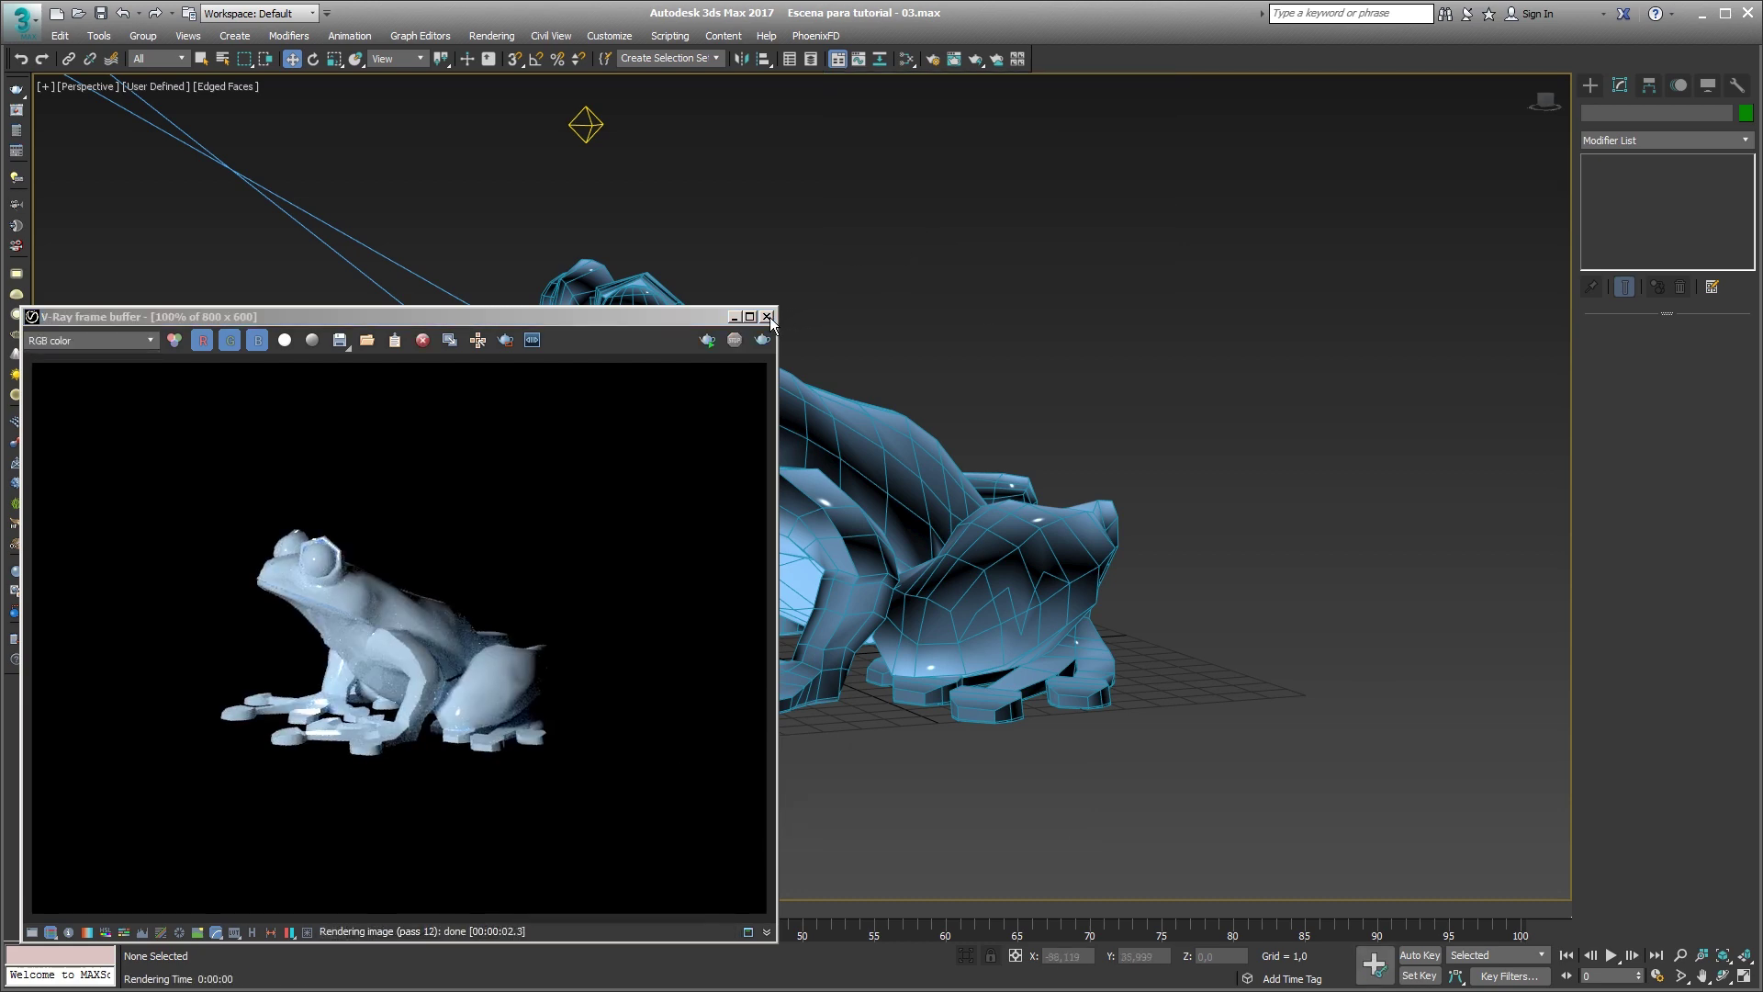
left_click(767, 317)
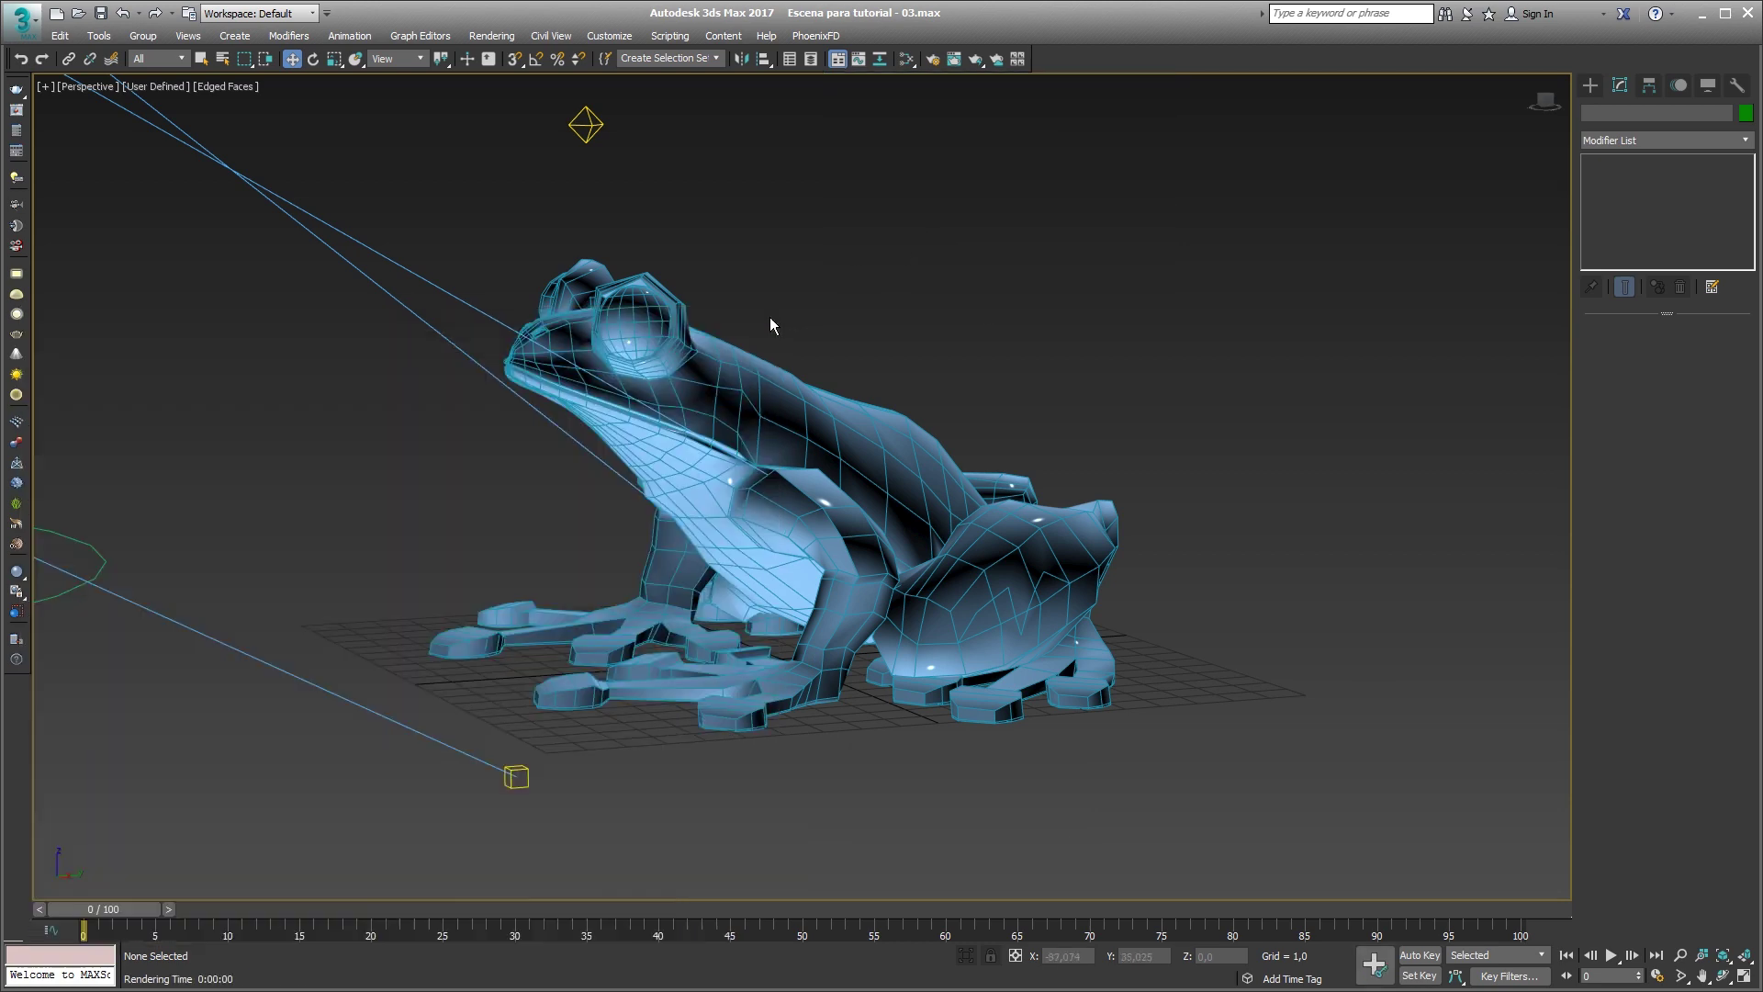
left_click(806, 440)
Enable Rotate with Angle Snap and confirm the 20-degree snap step in Grid and Snap Settings.
key("e")
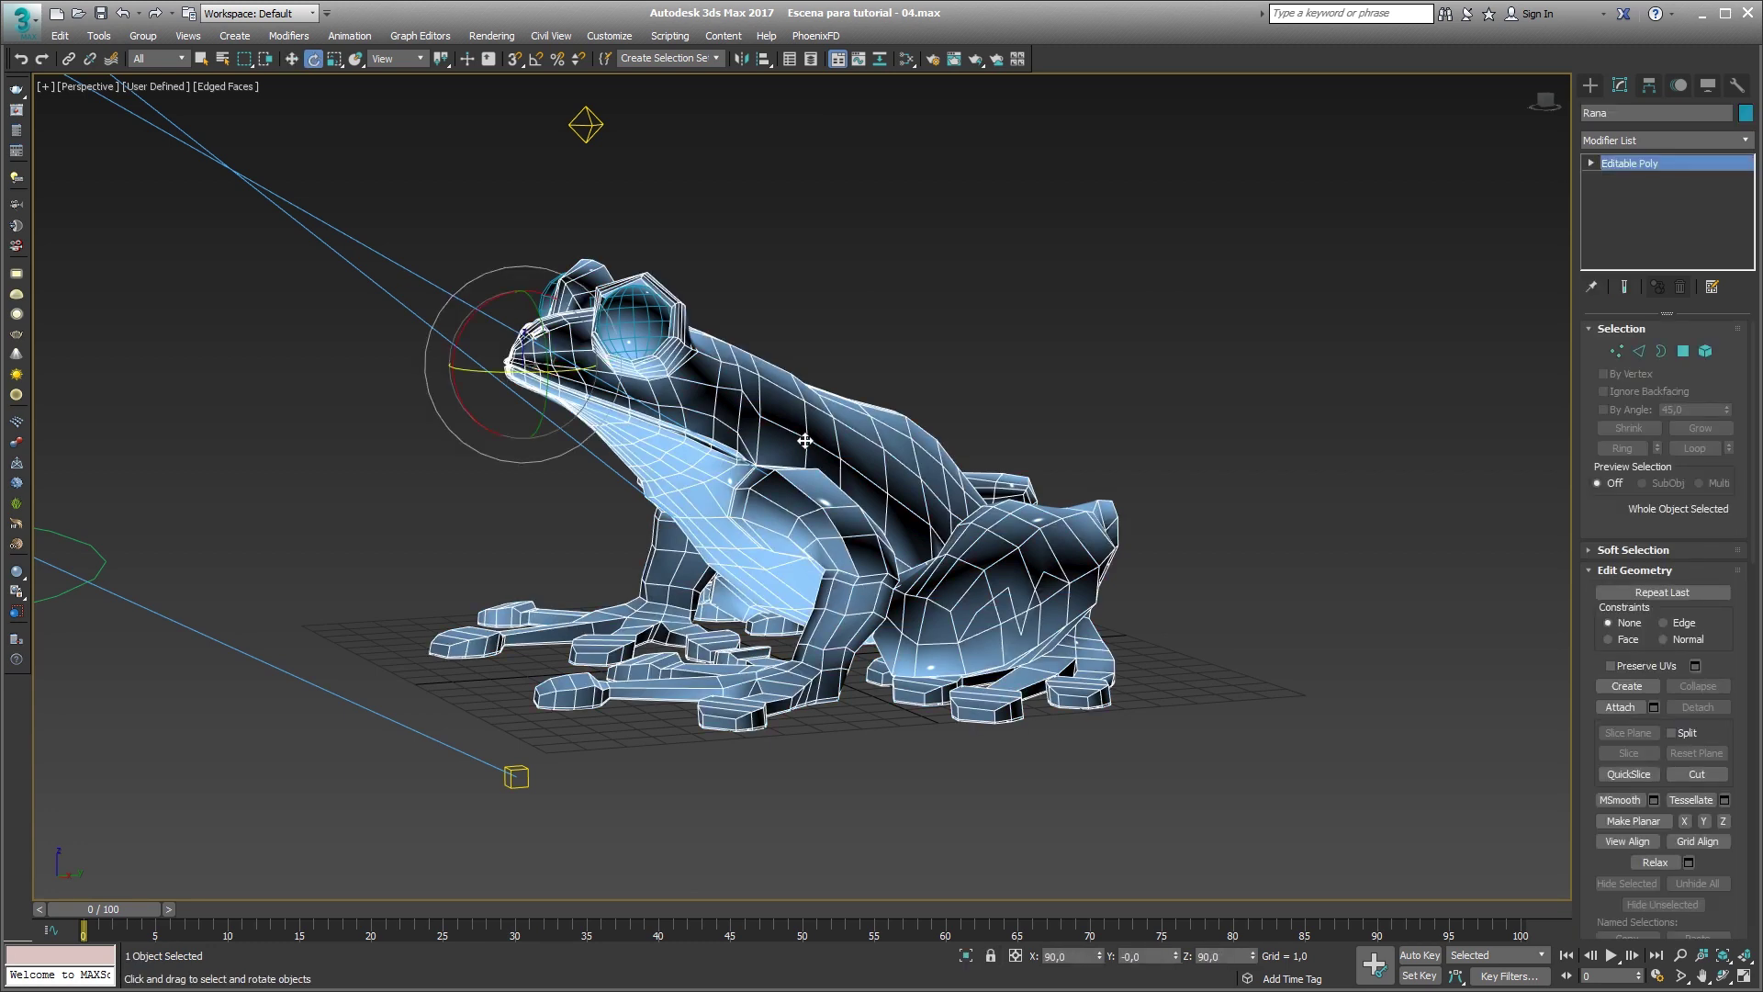
key("a")
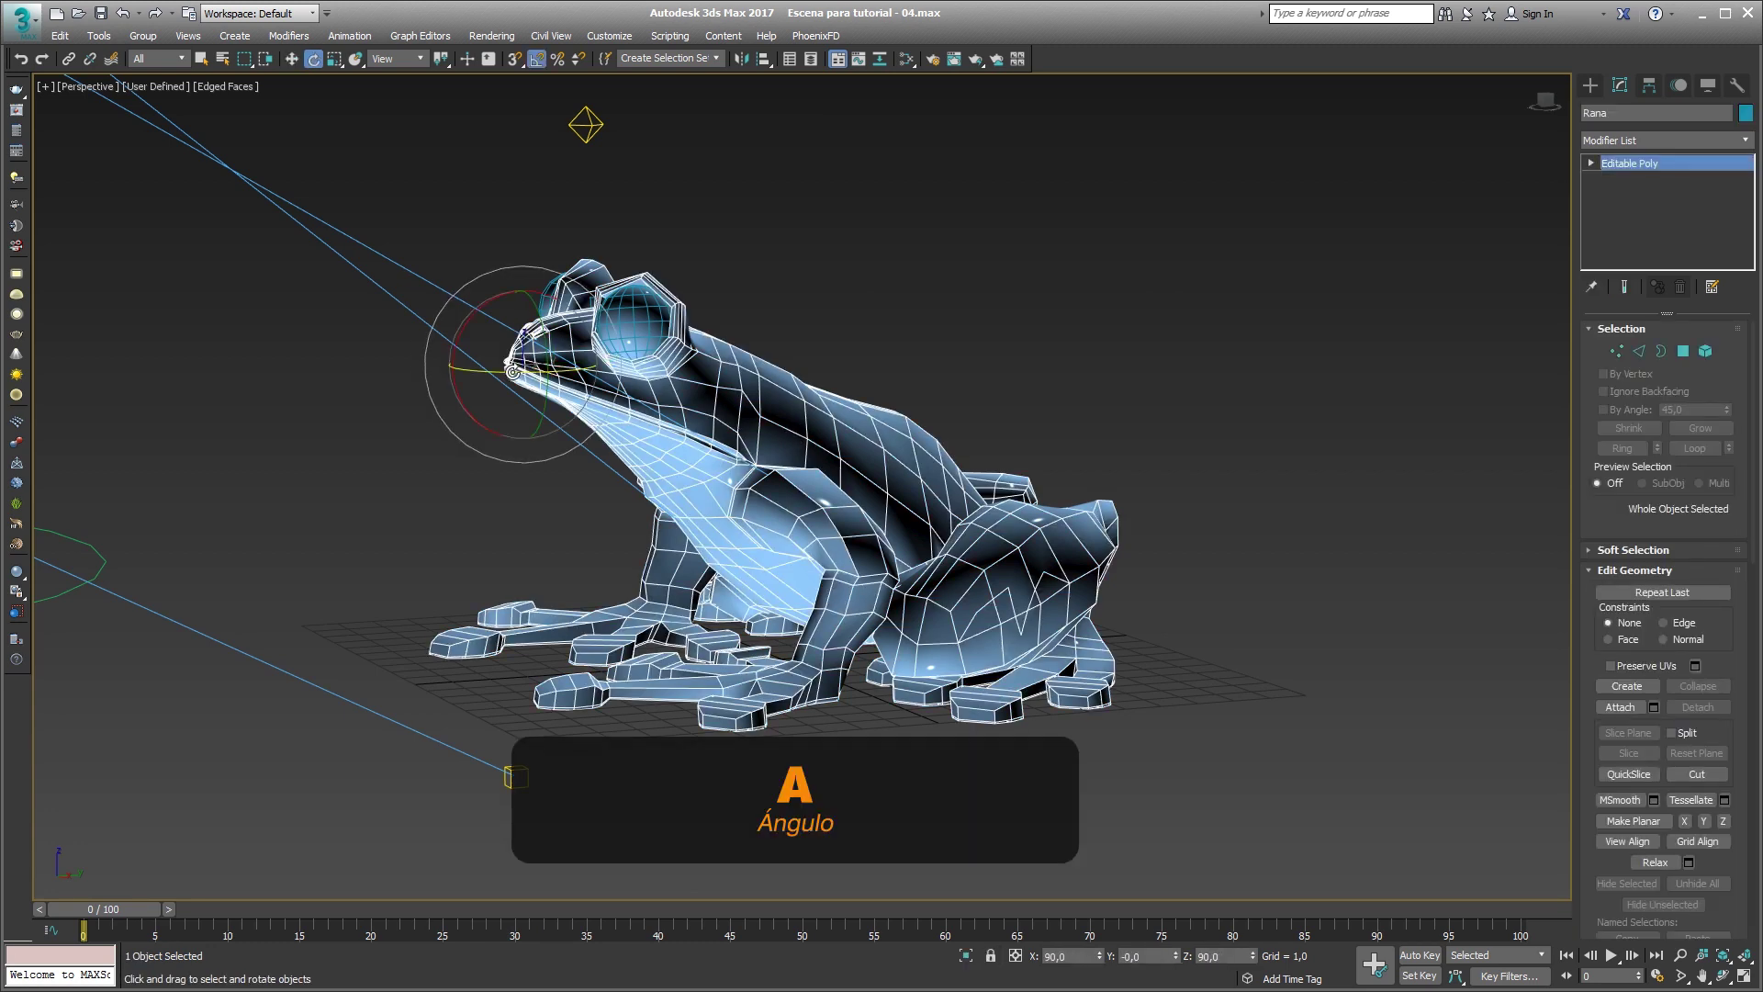
mouse_move(512, 372)
left_mouse_down()
mouse_move(540, 375)
mouse_move(516, 374)
left_mouse_up()
right_click(538, 59)
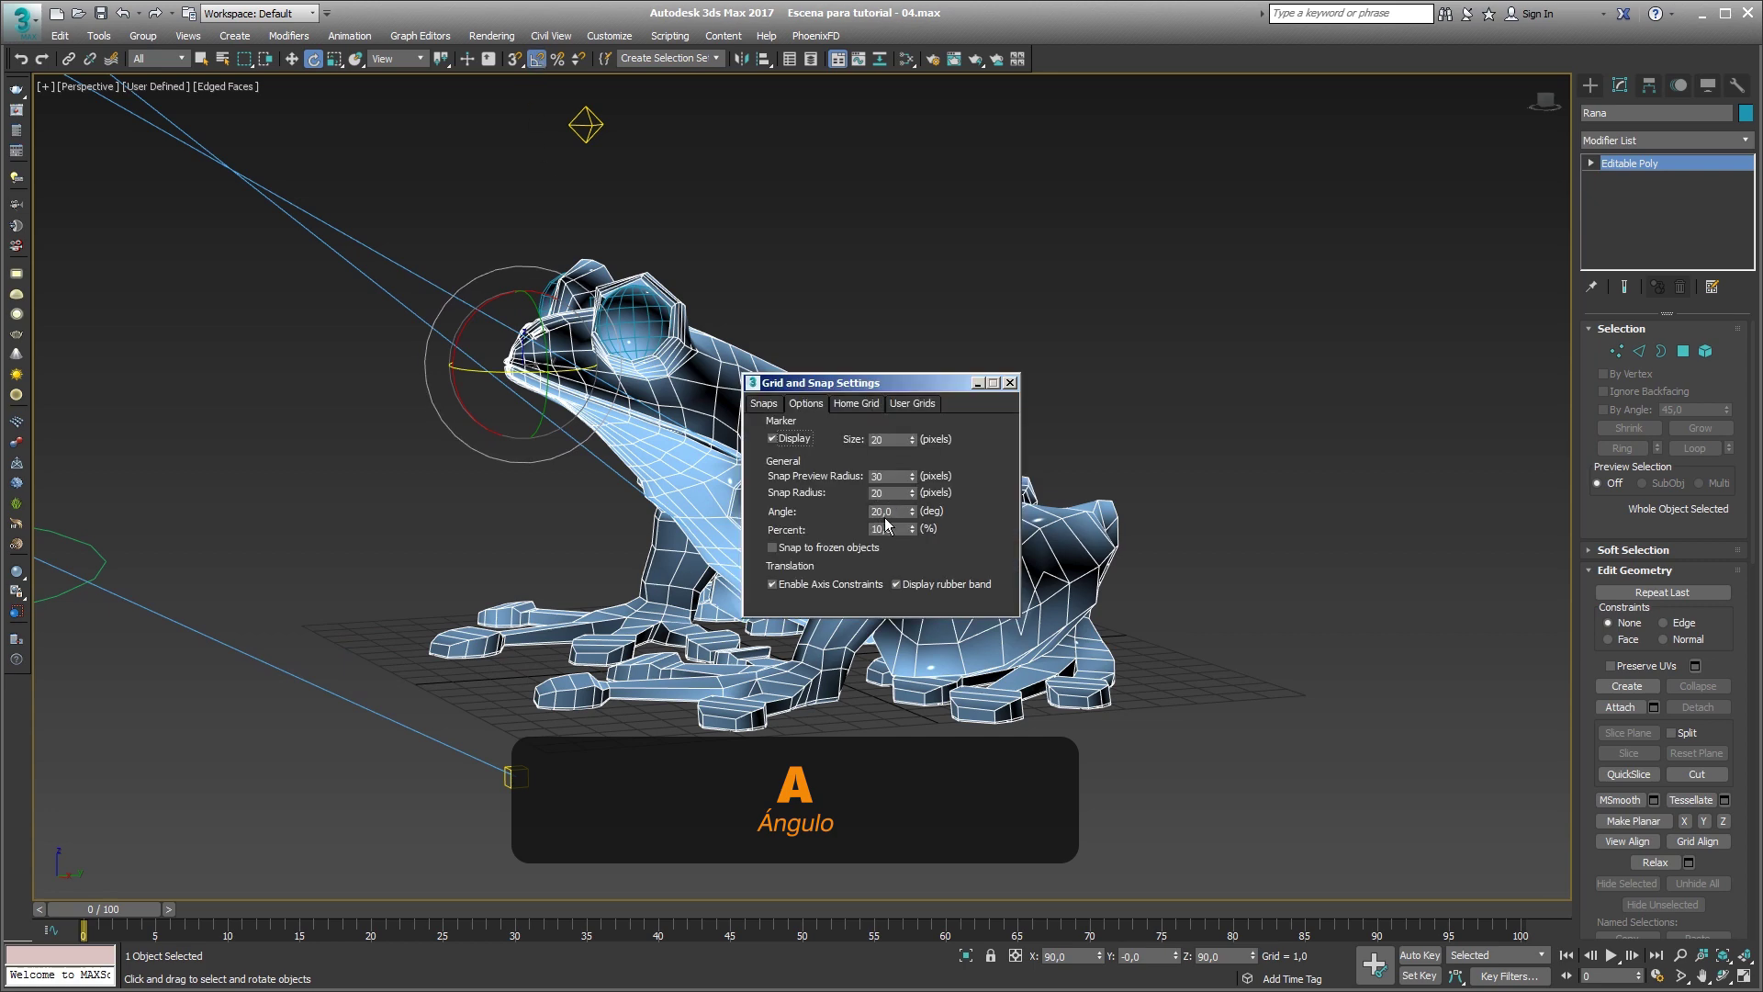
left_click(1010, 383)
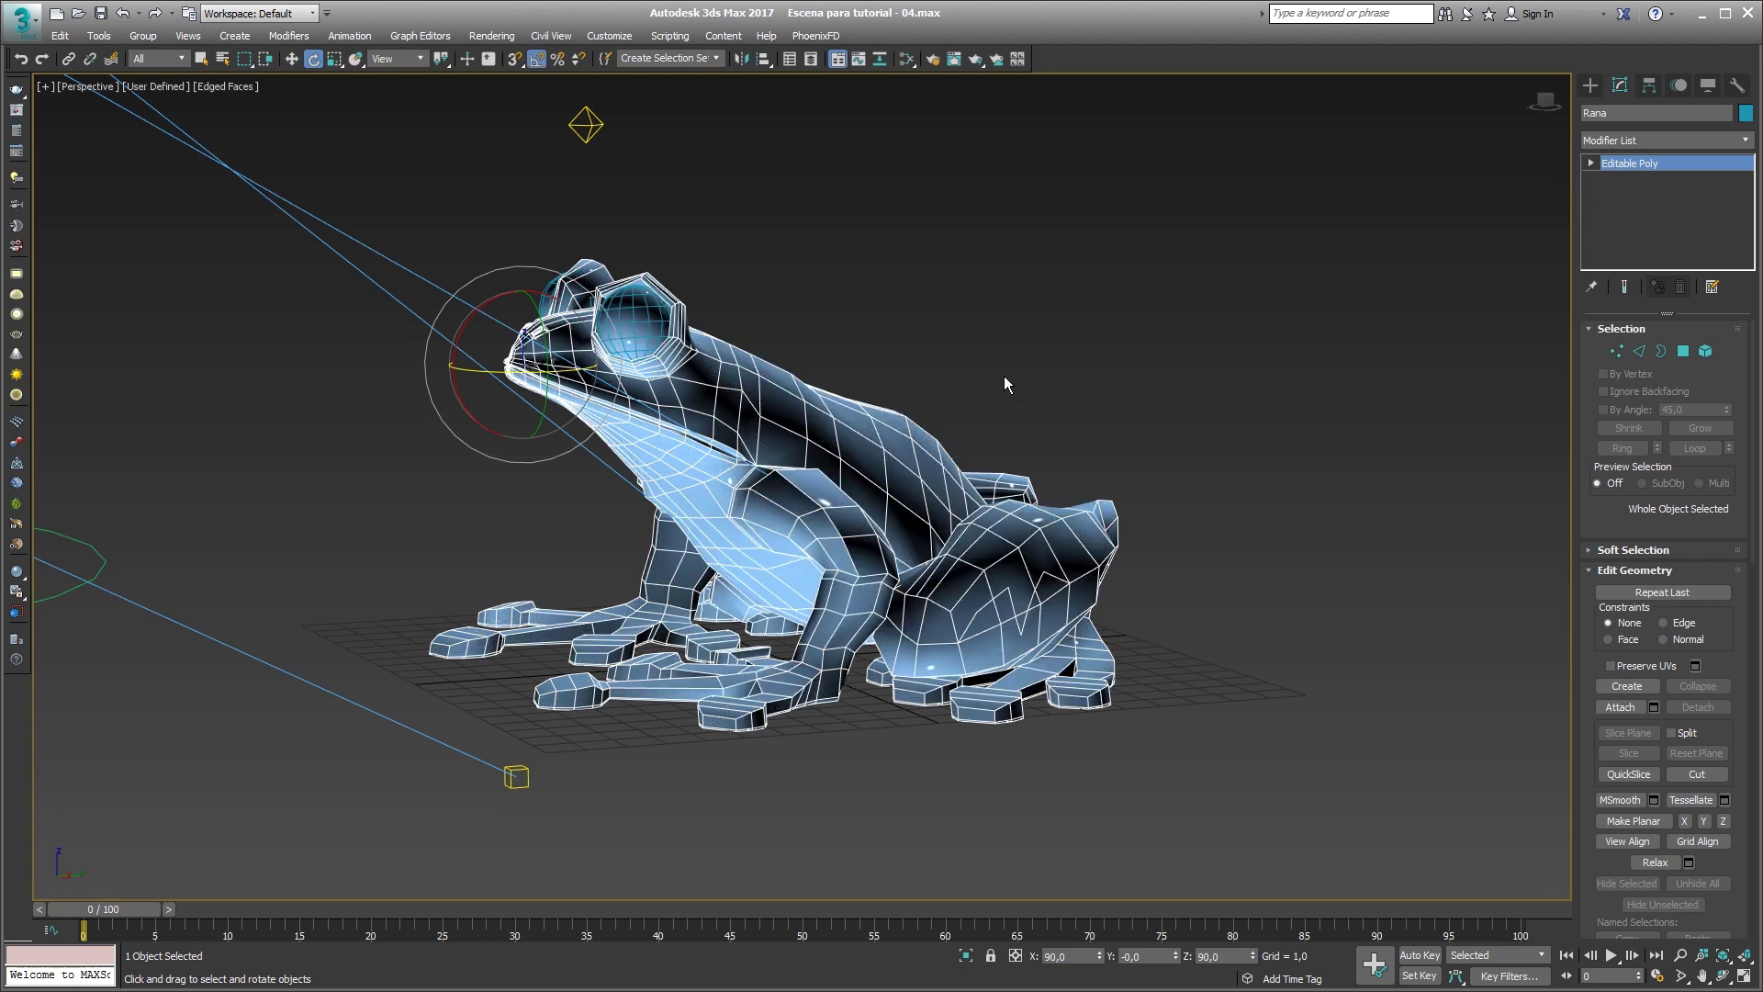
Maximize the perspective view and drag a back edge out into a new polygon.
key("w")
key("alt+w")
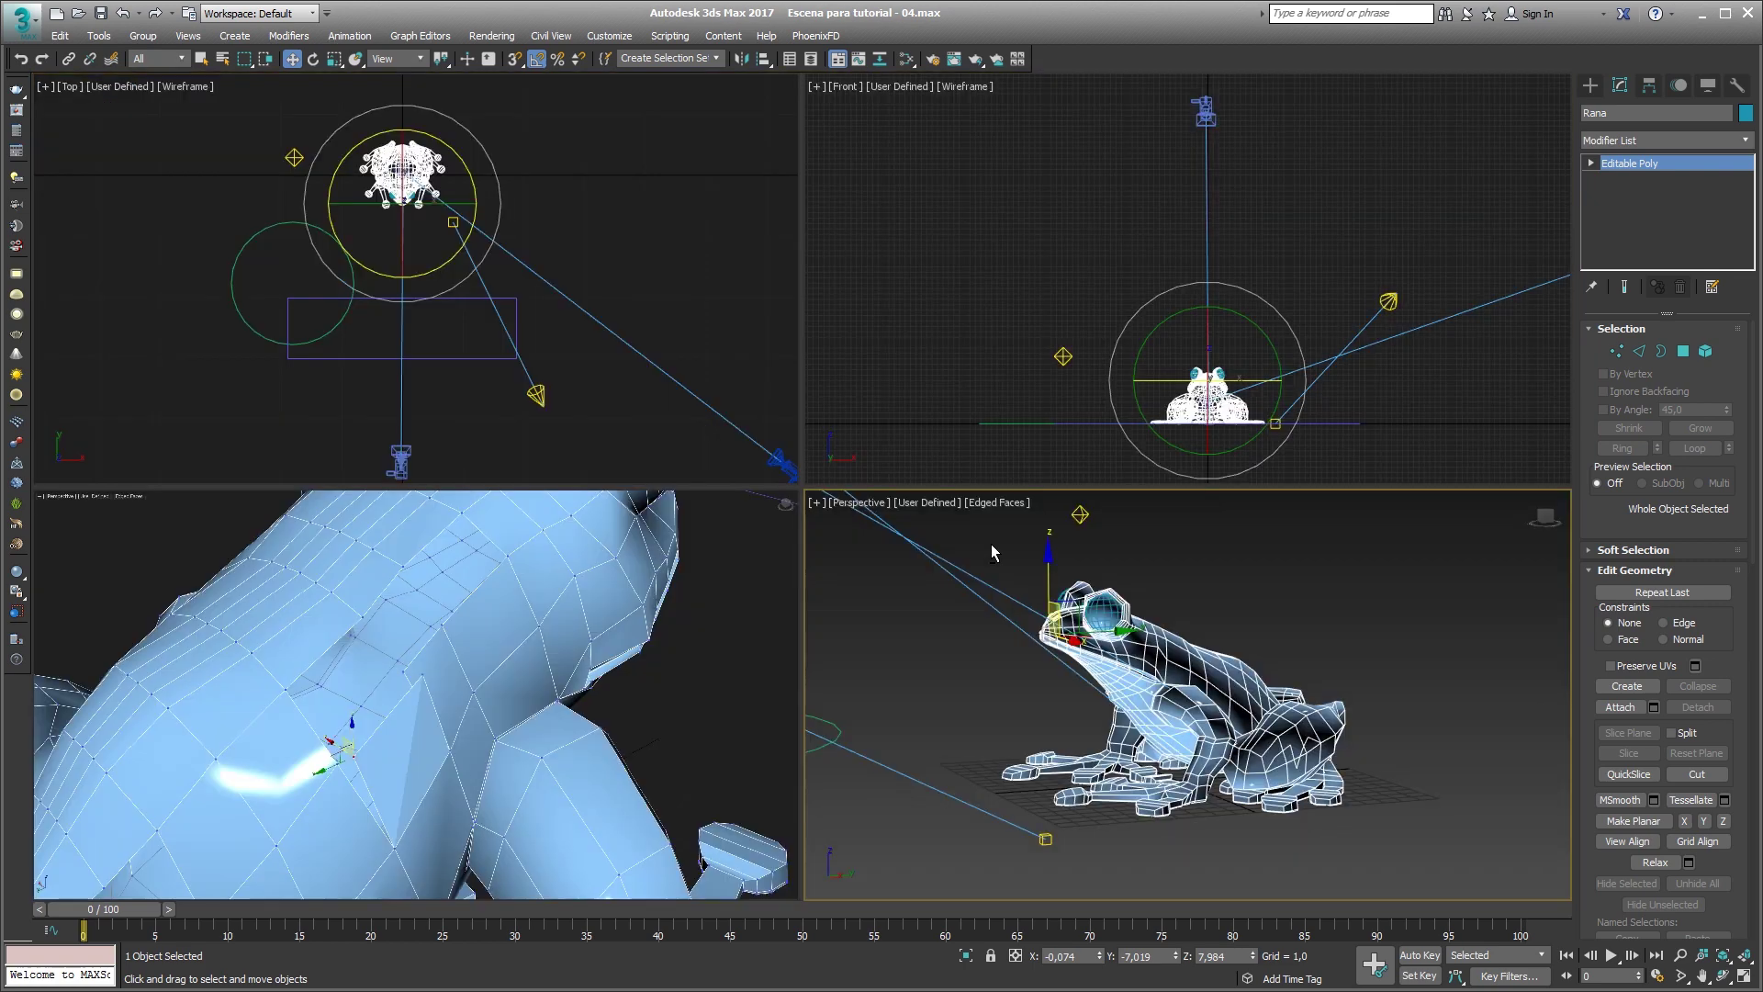
key("alt+w")
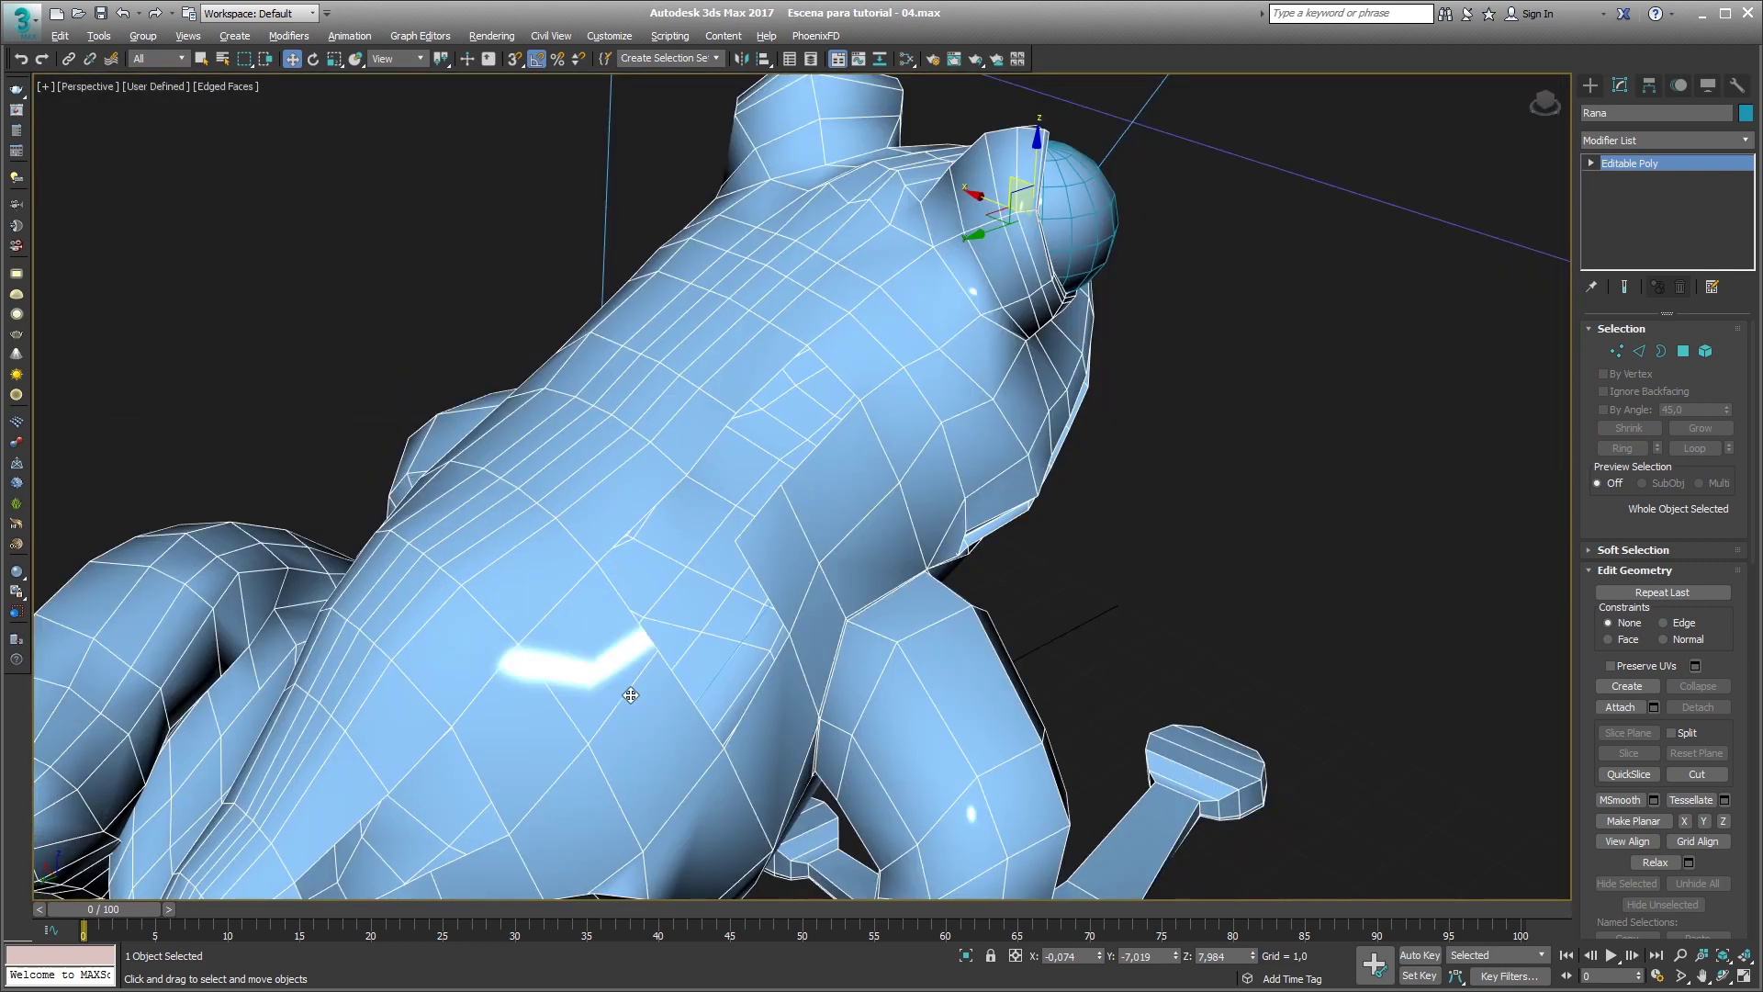
key("2")
left_click(750, 677)
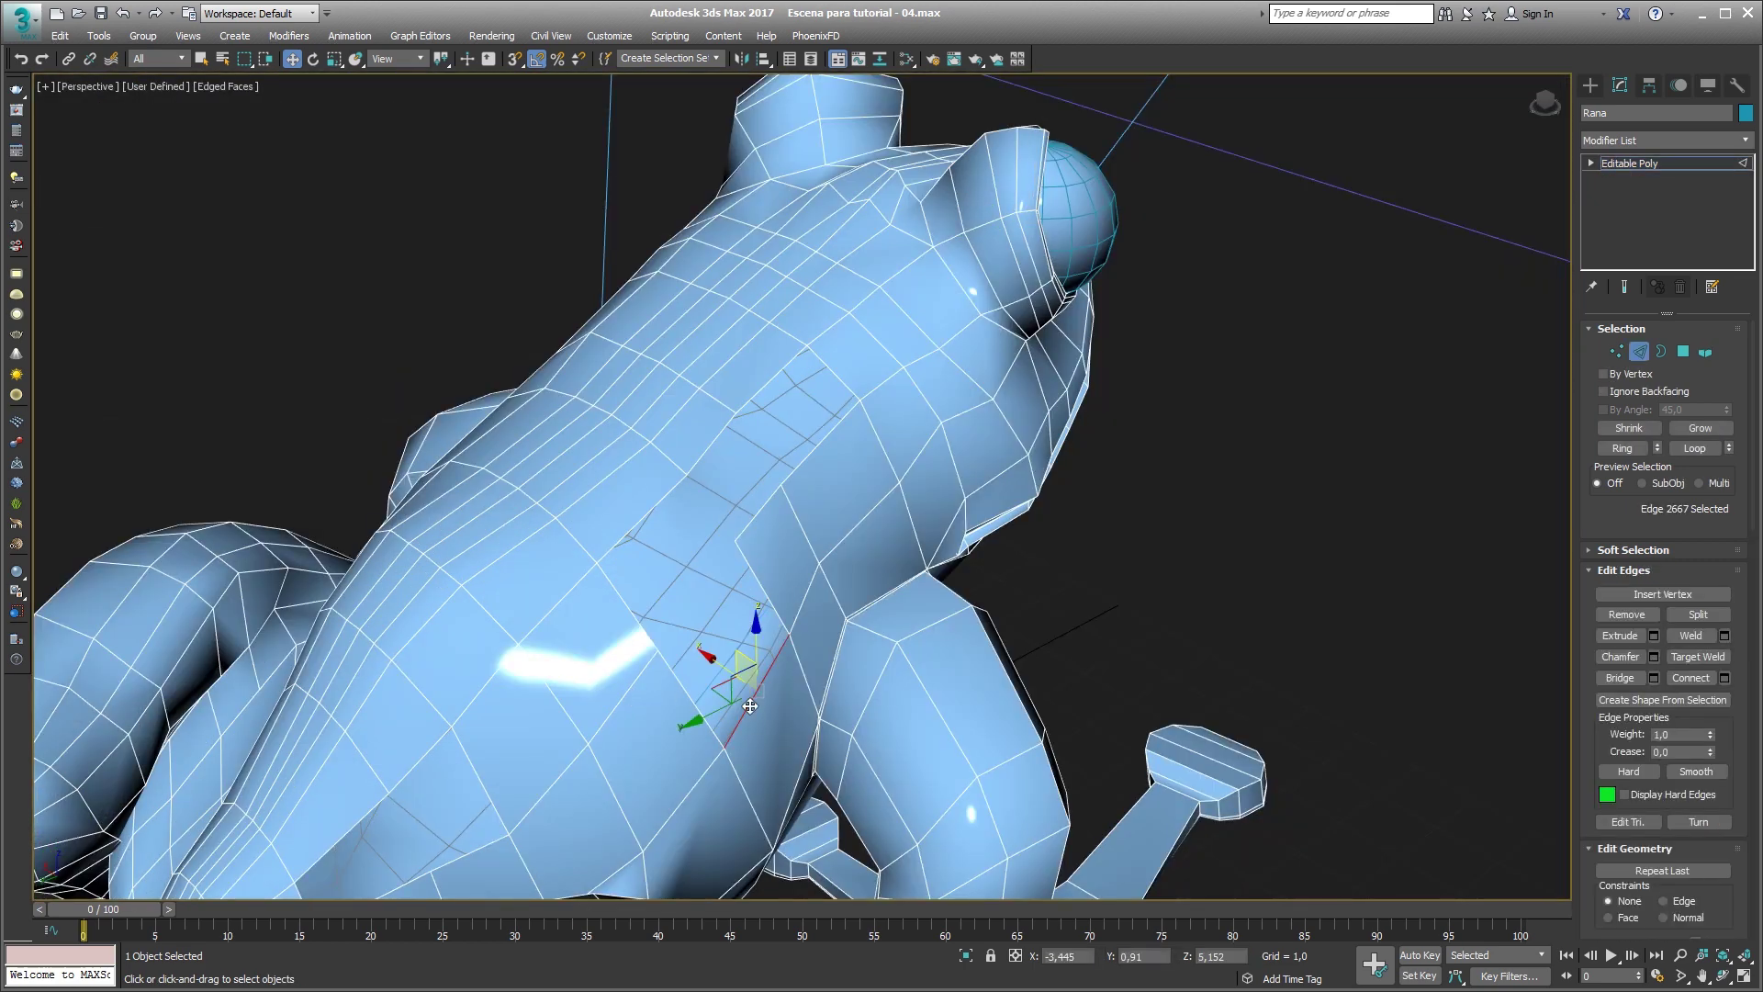
left_click_drag(749, 676, 721, 574, "shift")
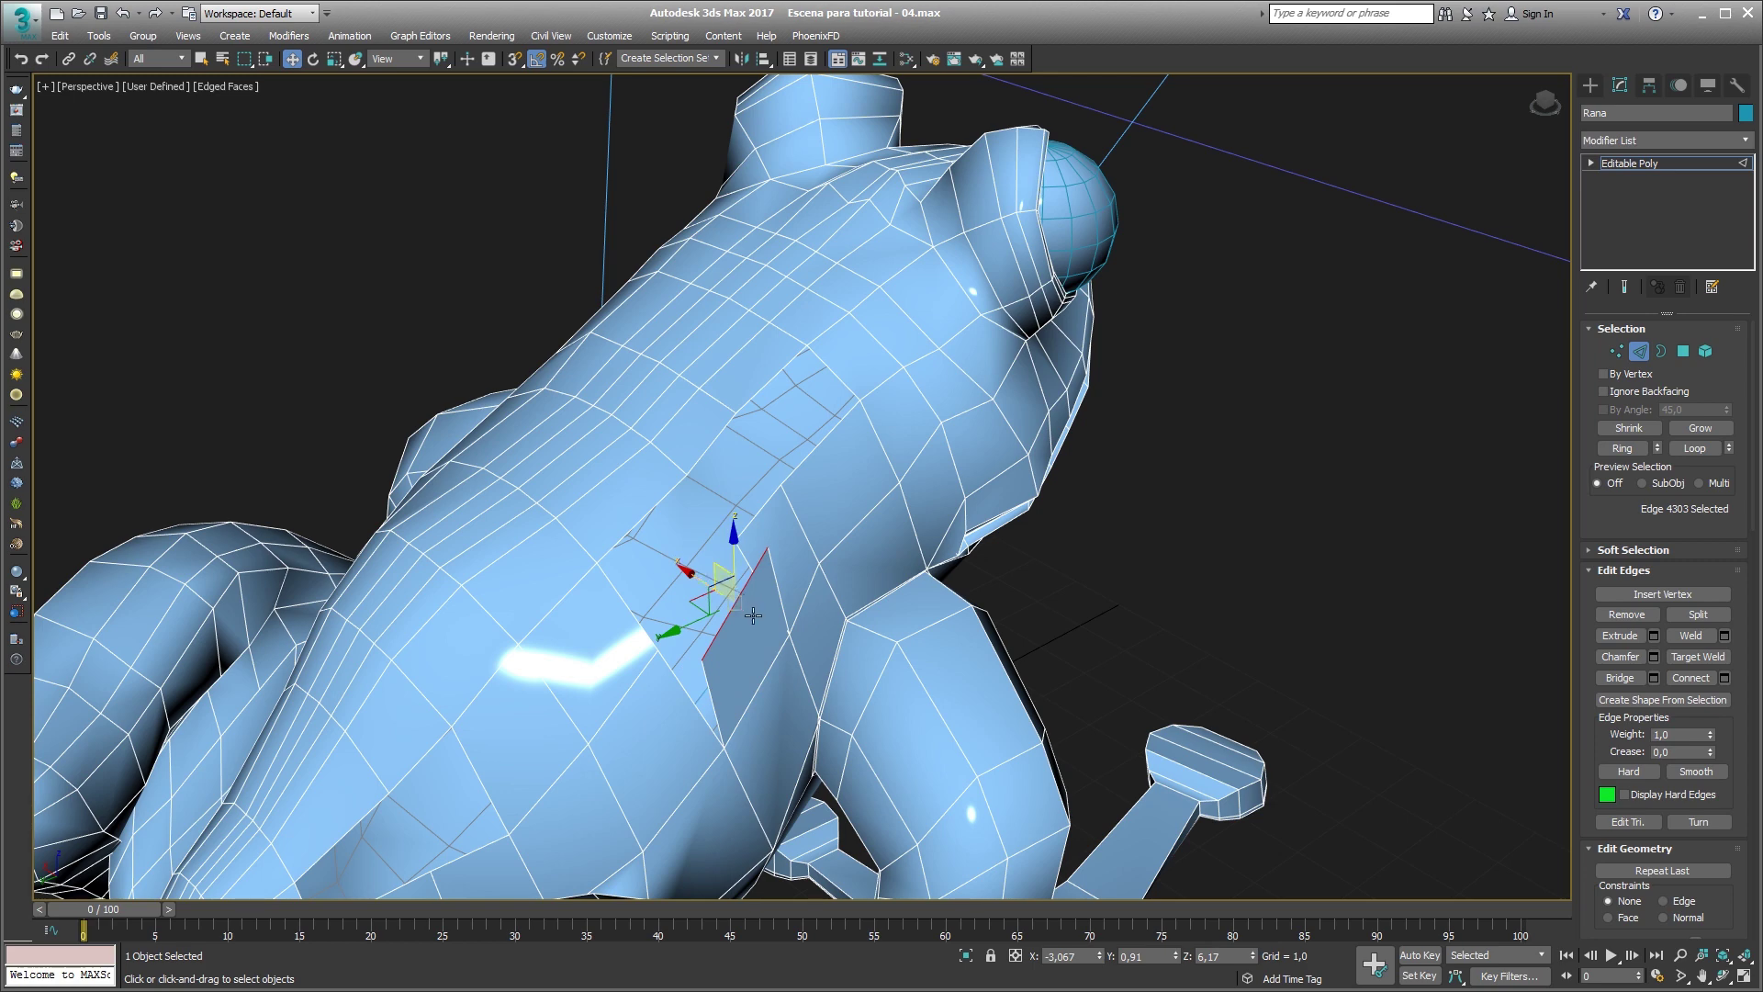
With vertex snapping on, snap both new corner vertices onto neighbouring mesh vertices.
key("1")
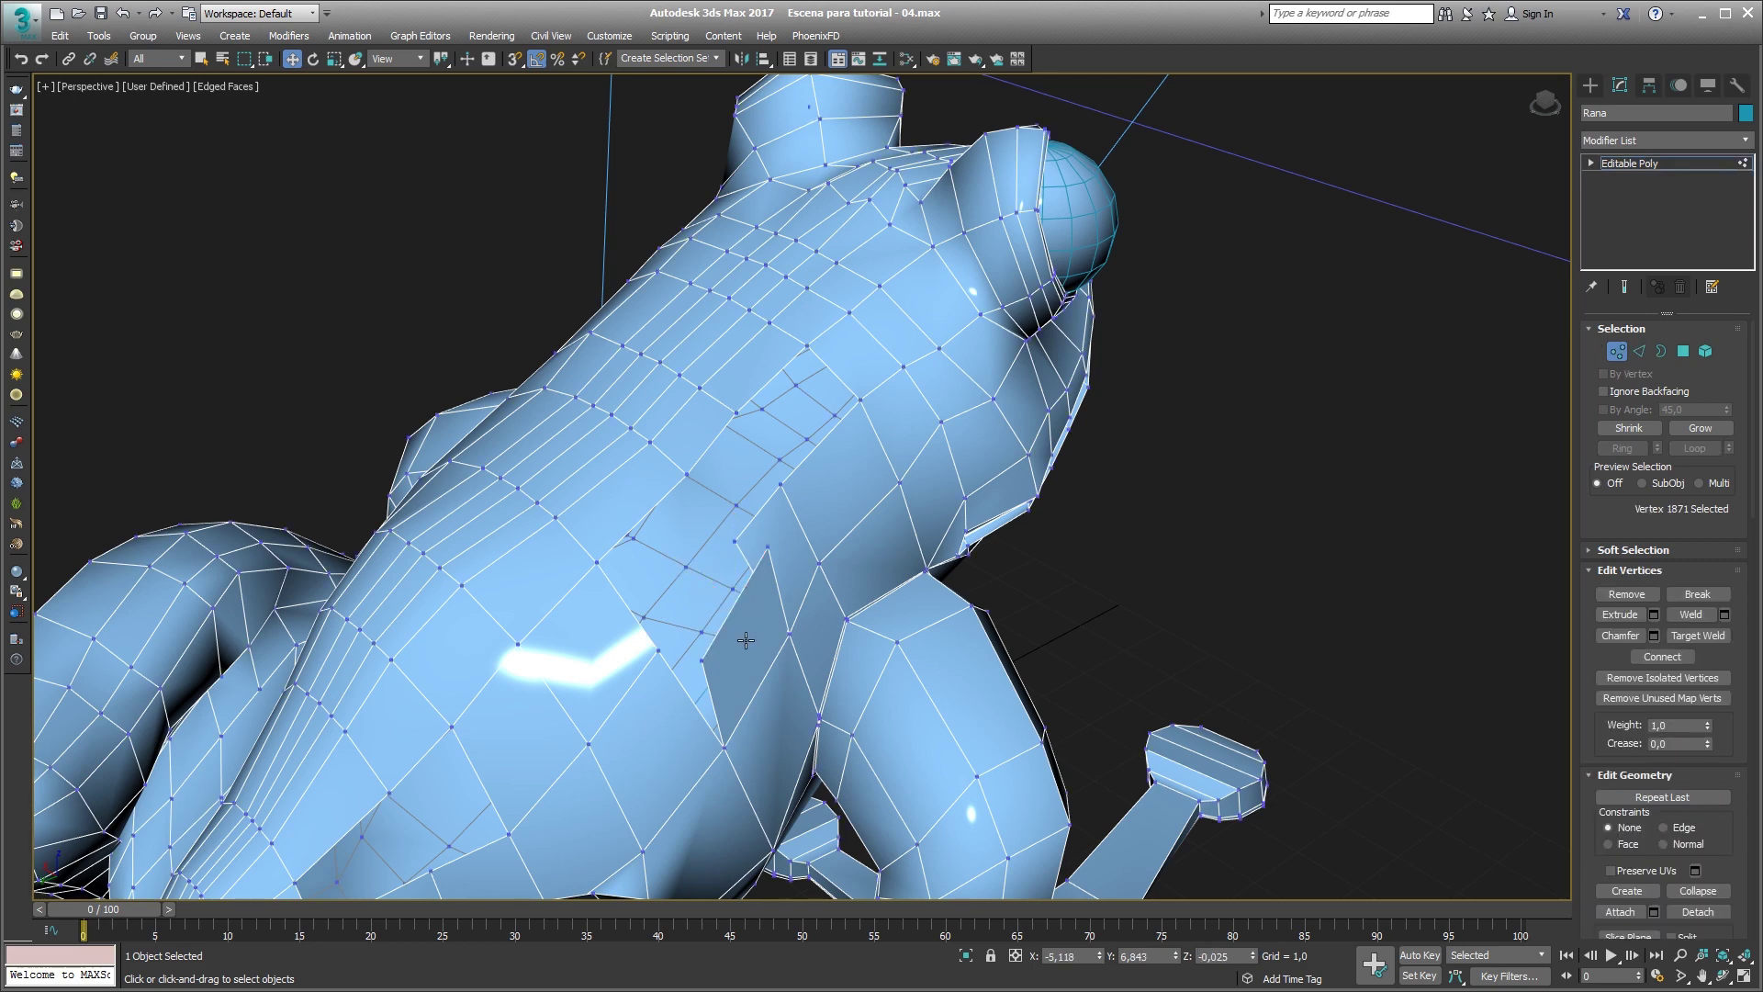
key("s")
left_click(703, 658)
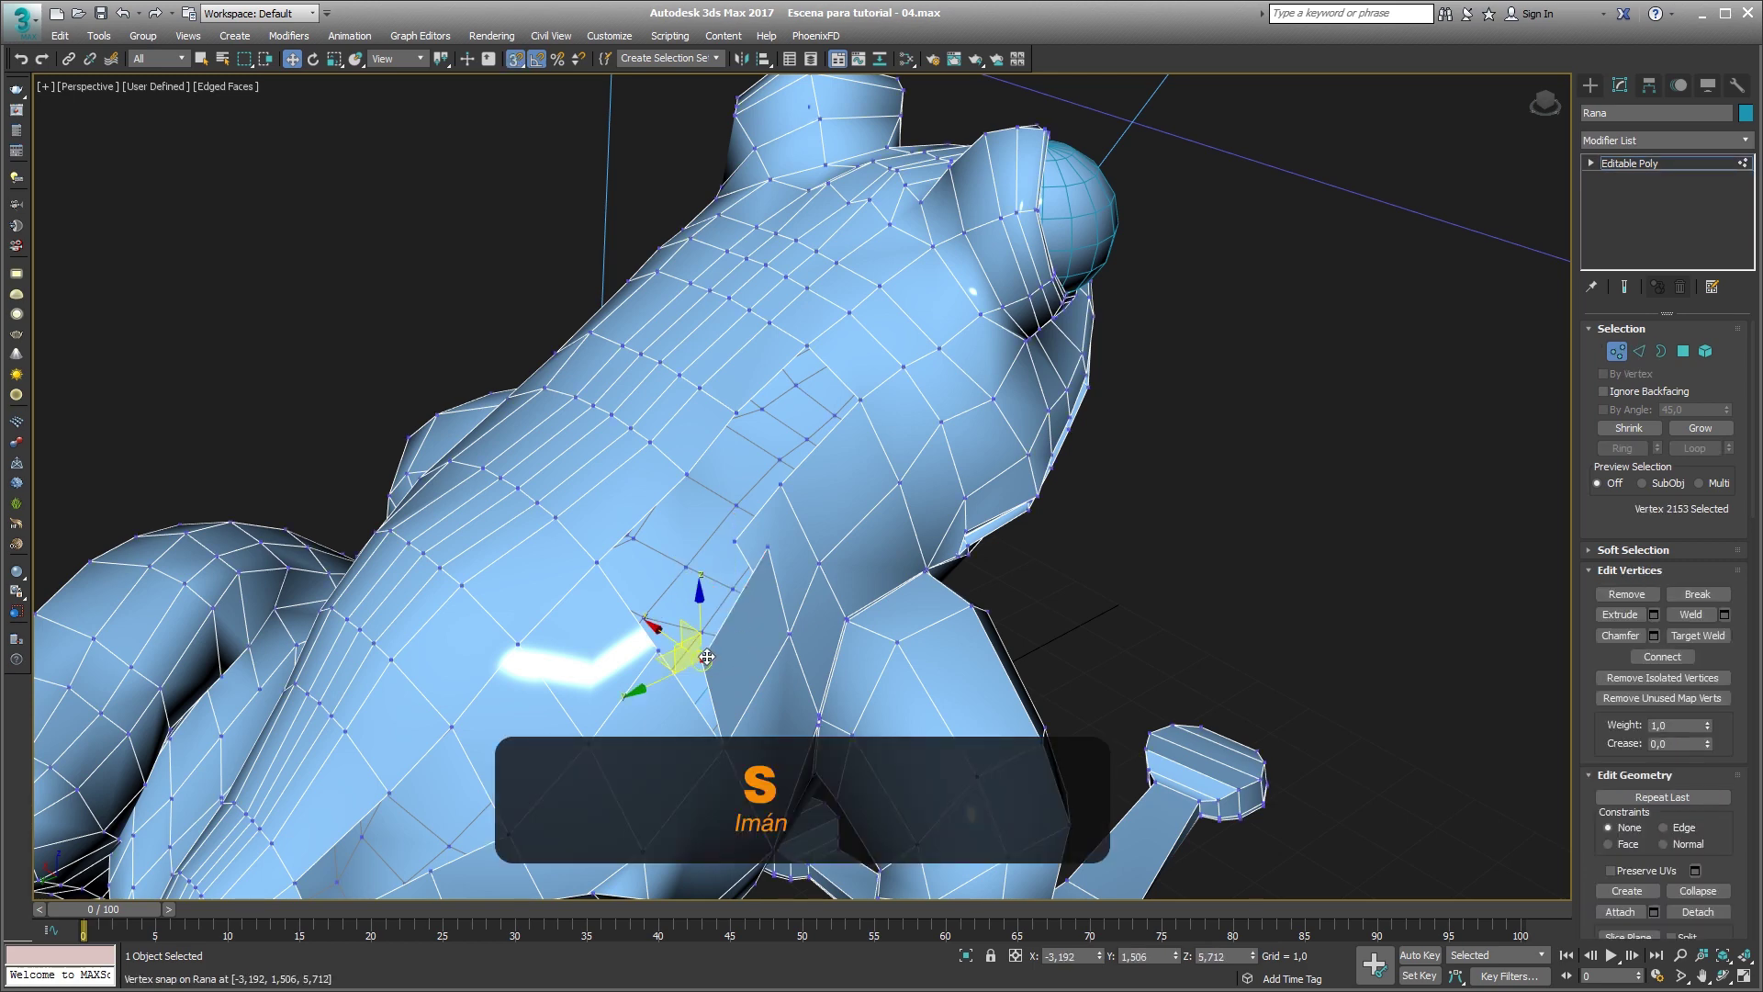
left_click_drag(706, 658, 661, 651)
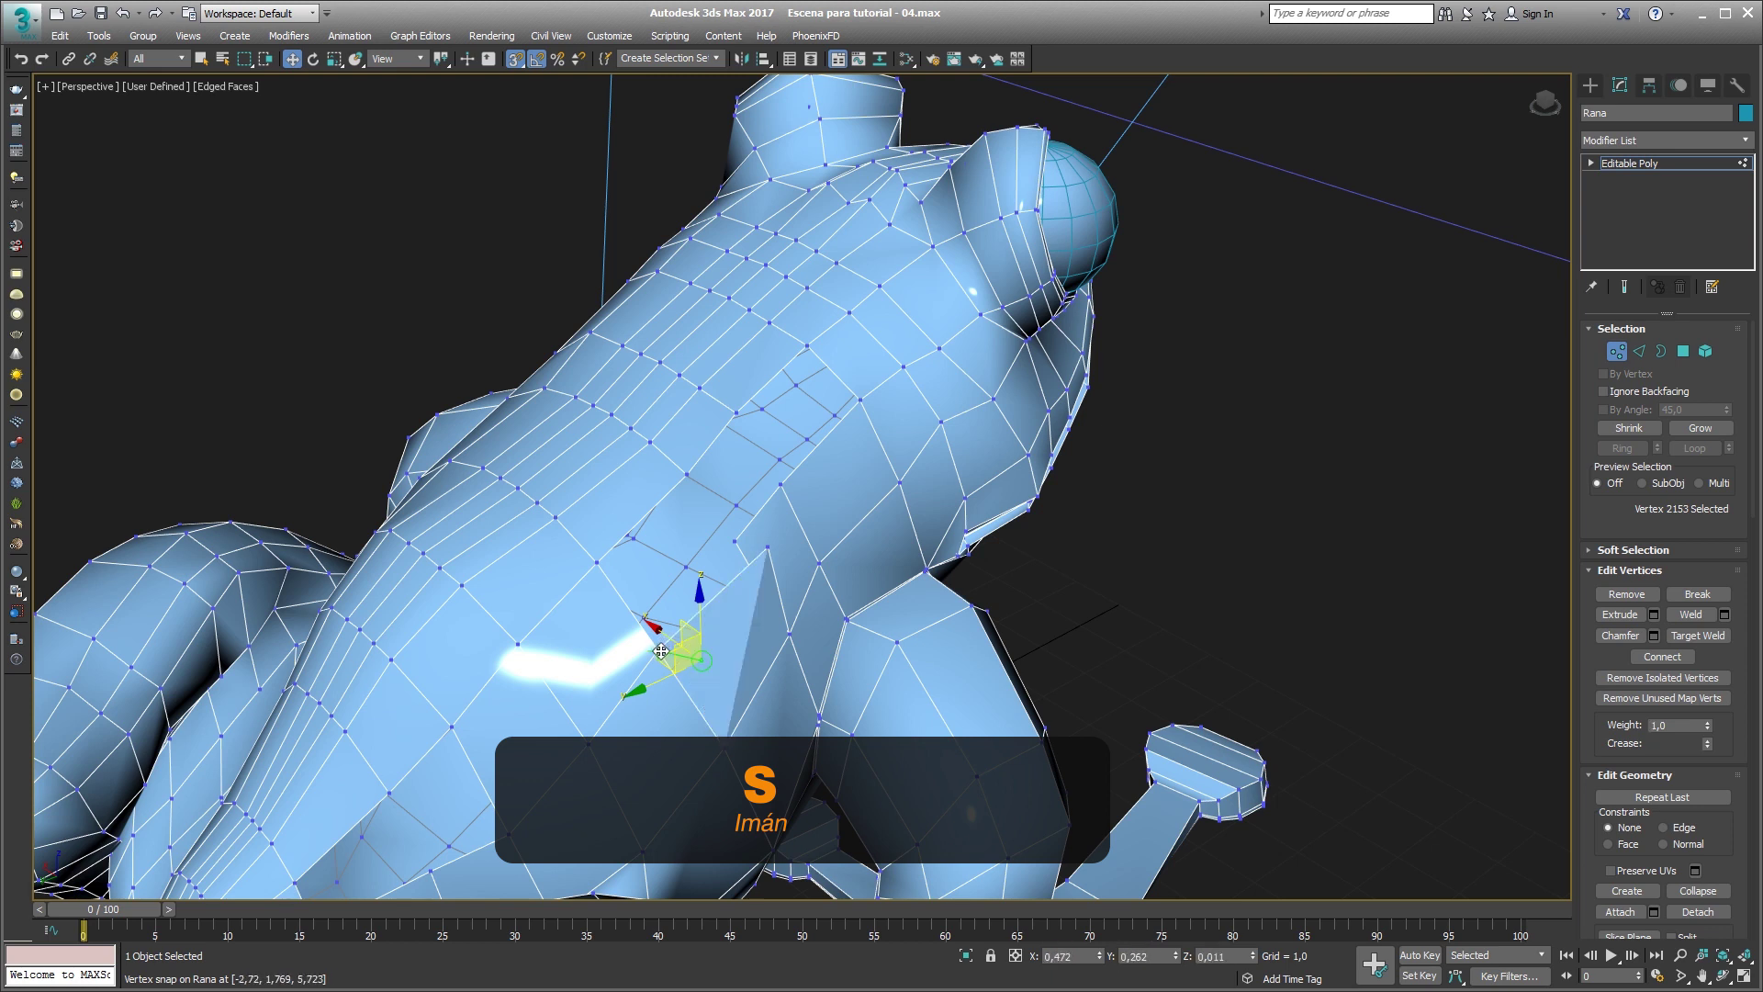
left_click(769, 547)
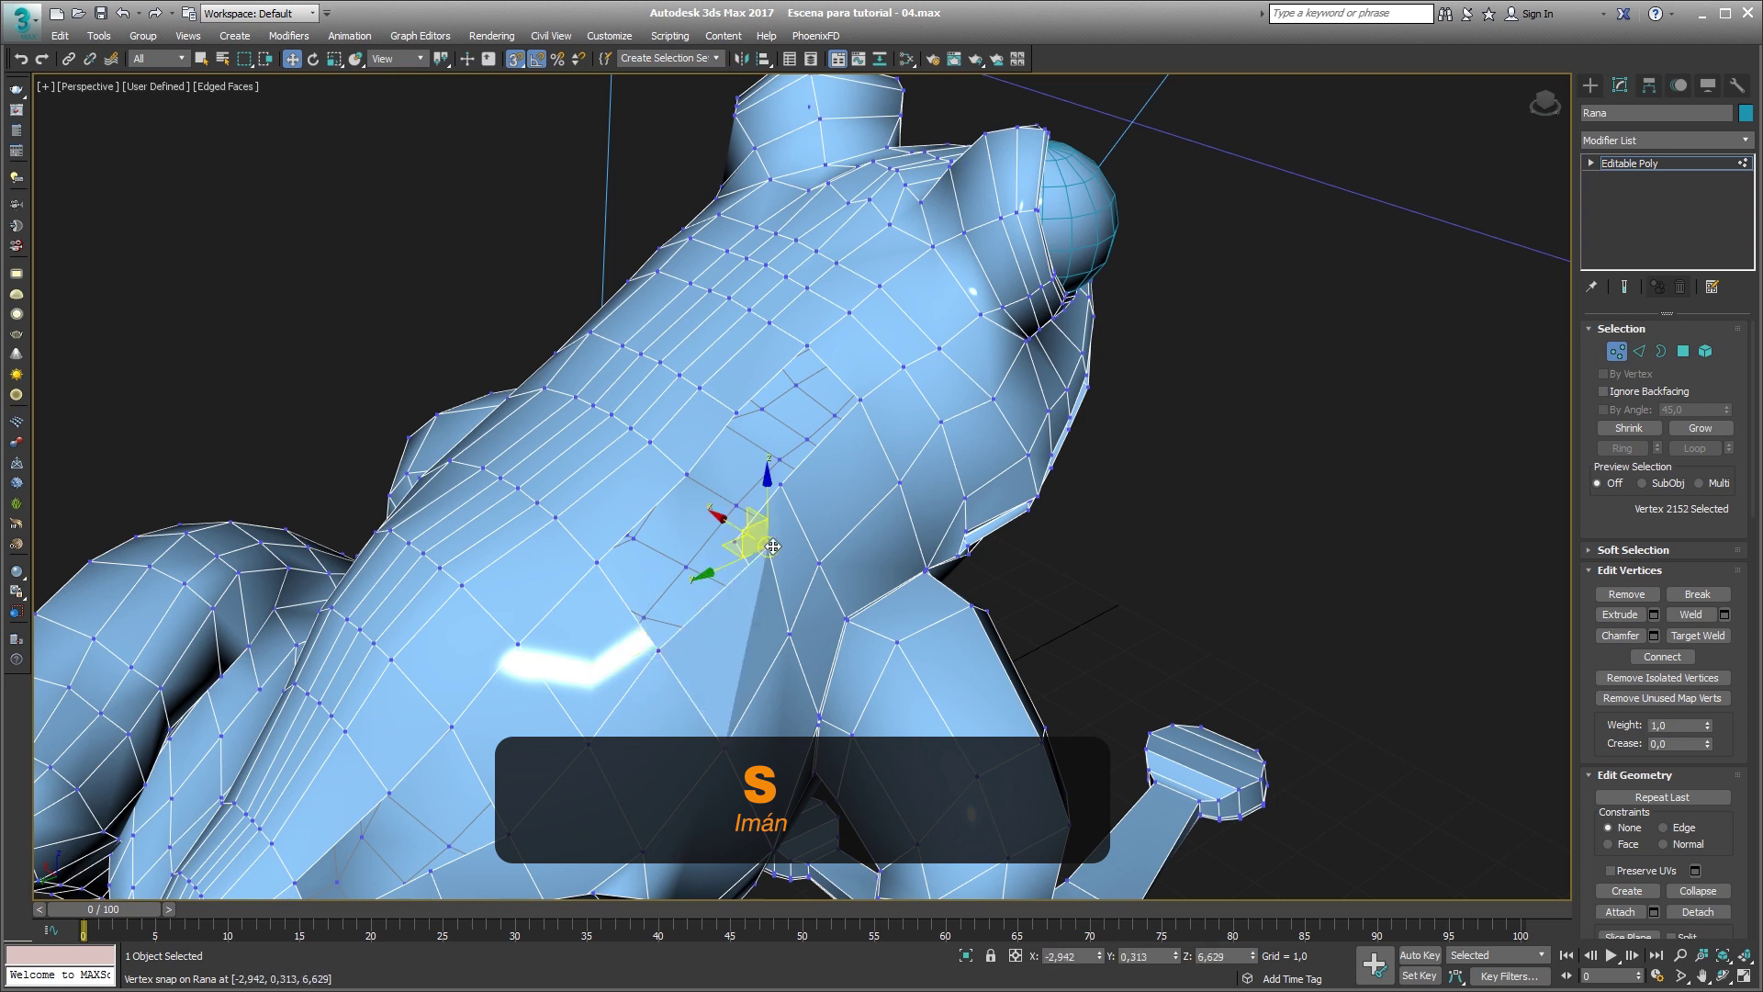
left_click_drag(772, 546, 740, 540)
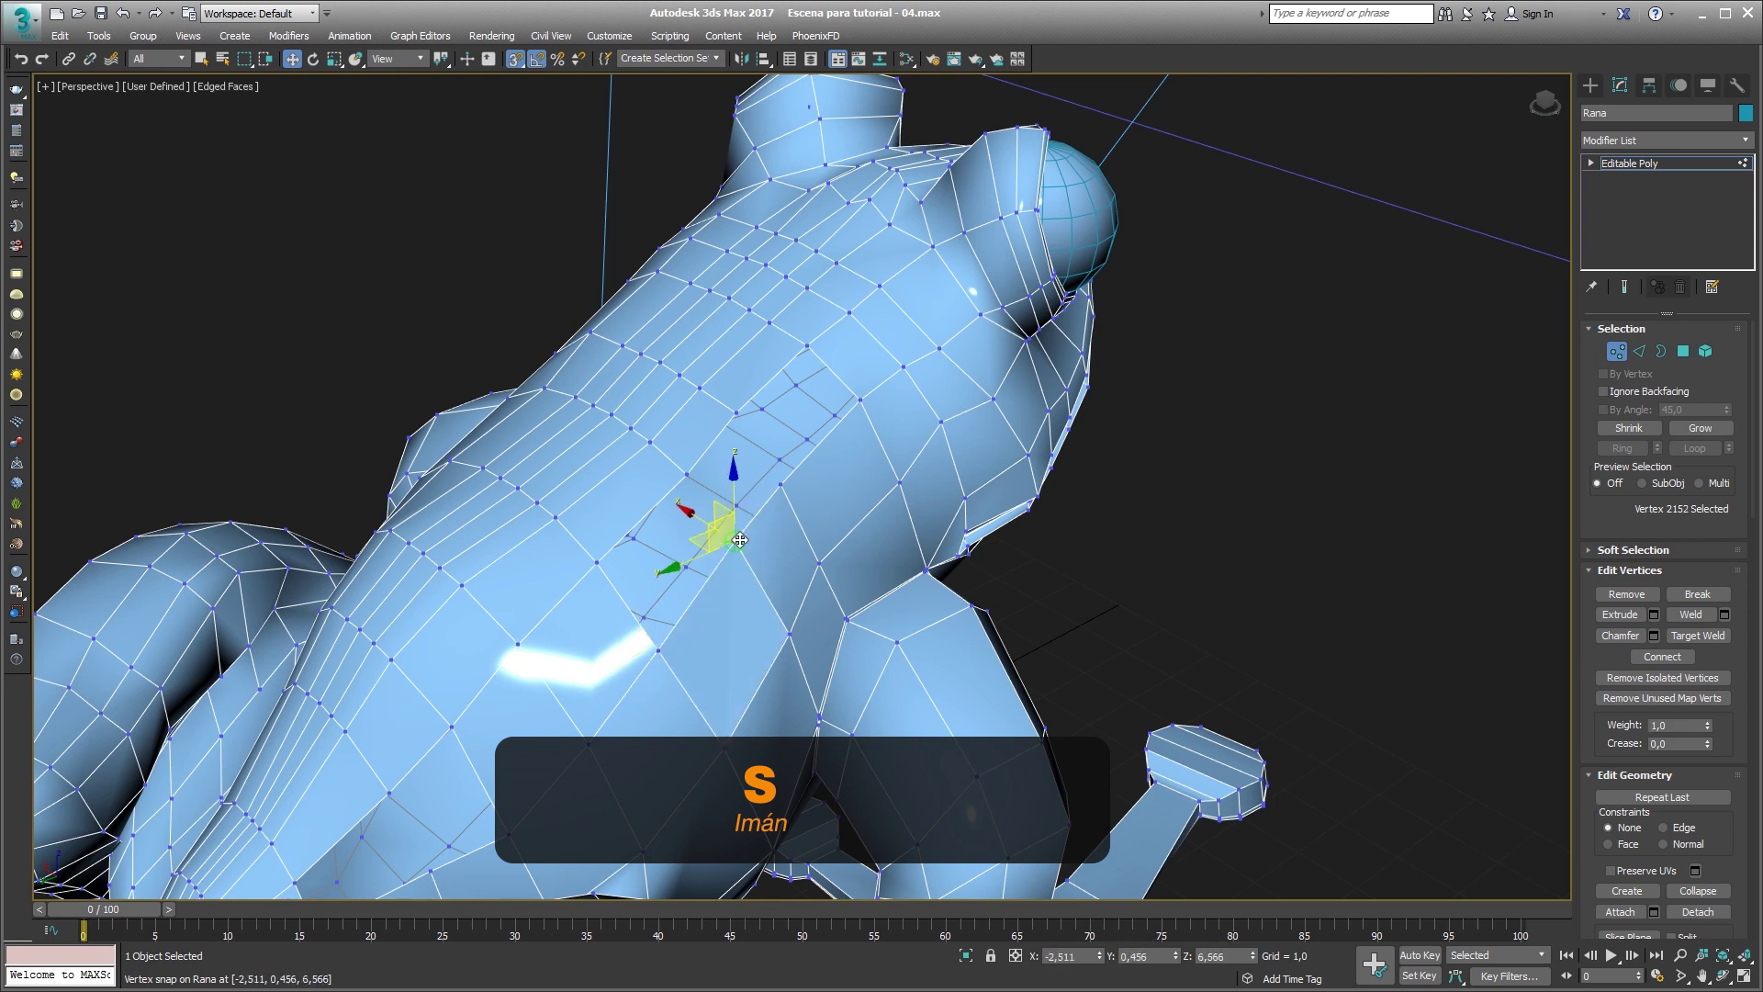
Check the snap settings, maximize the lower-right perspective view, and deselect the frog.
right_click(516, 60)
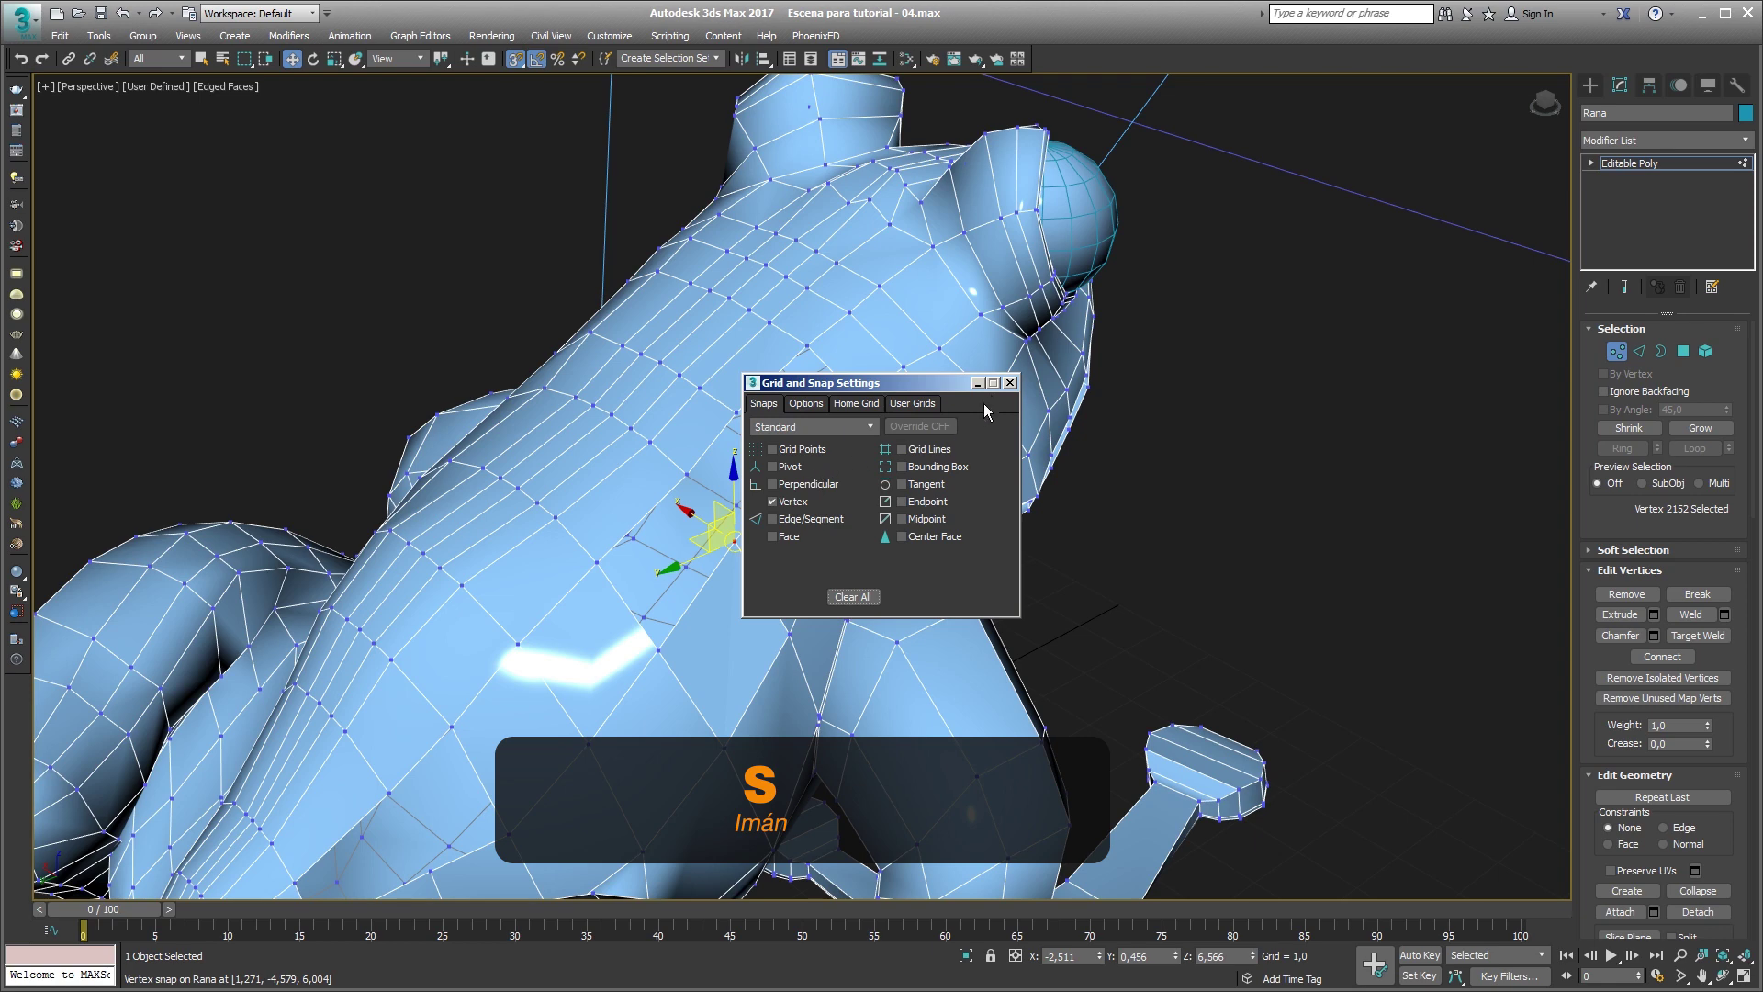
left_click(1009, 384)
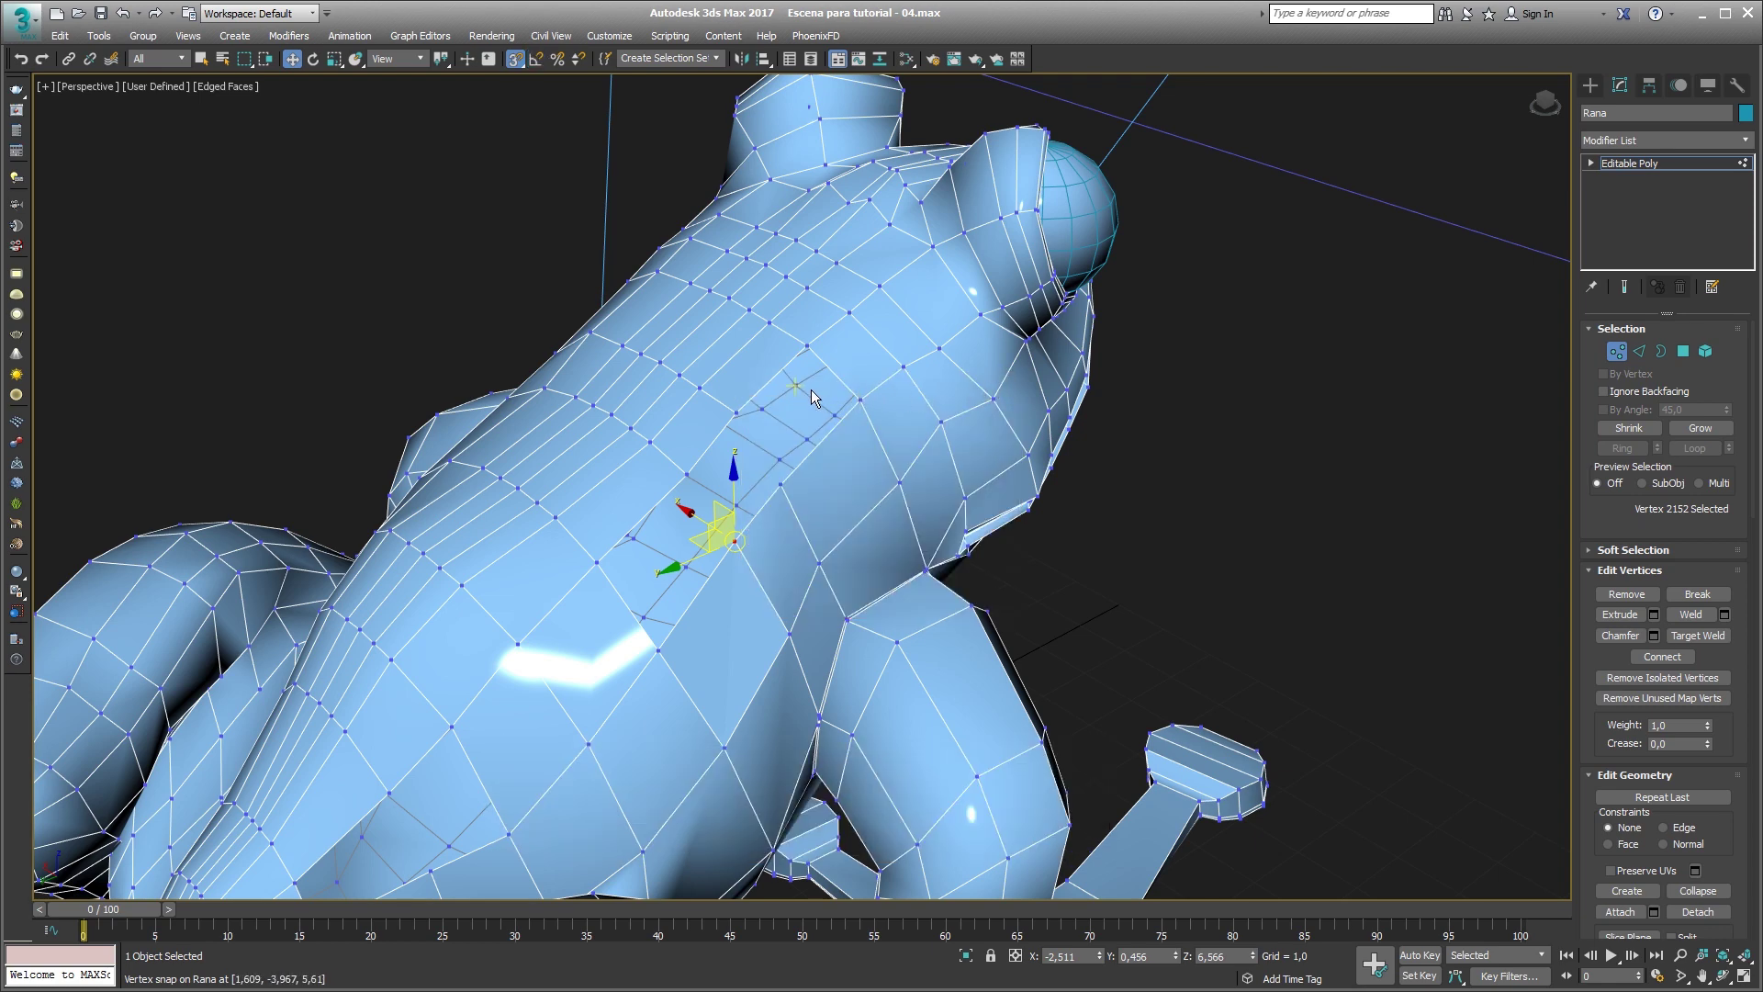
key("alt+w")
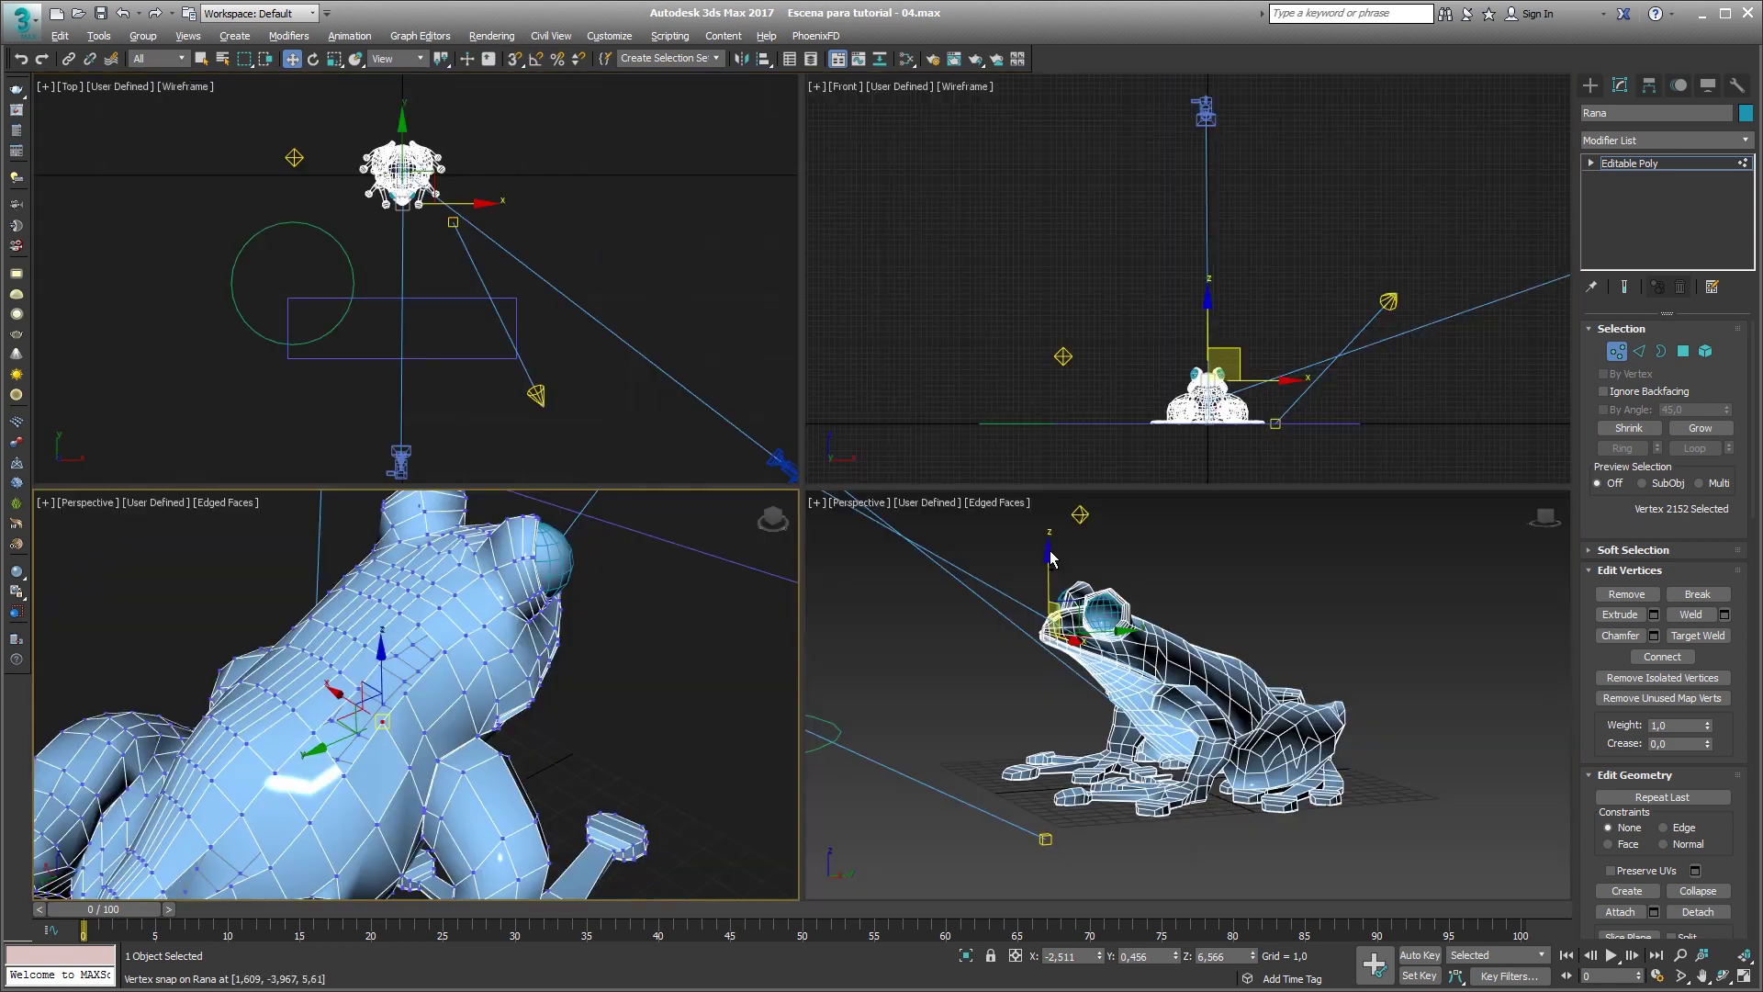
left_click(1087, 655)
key("alt+w")
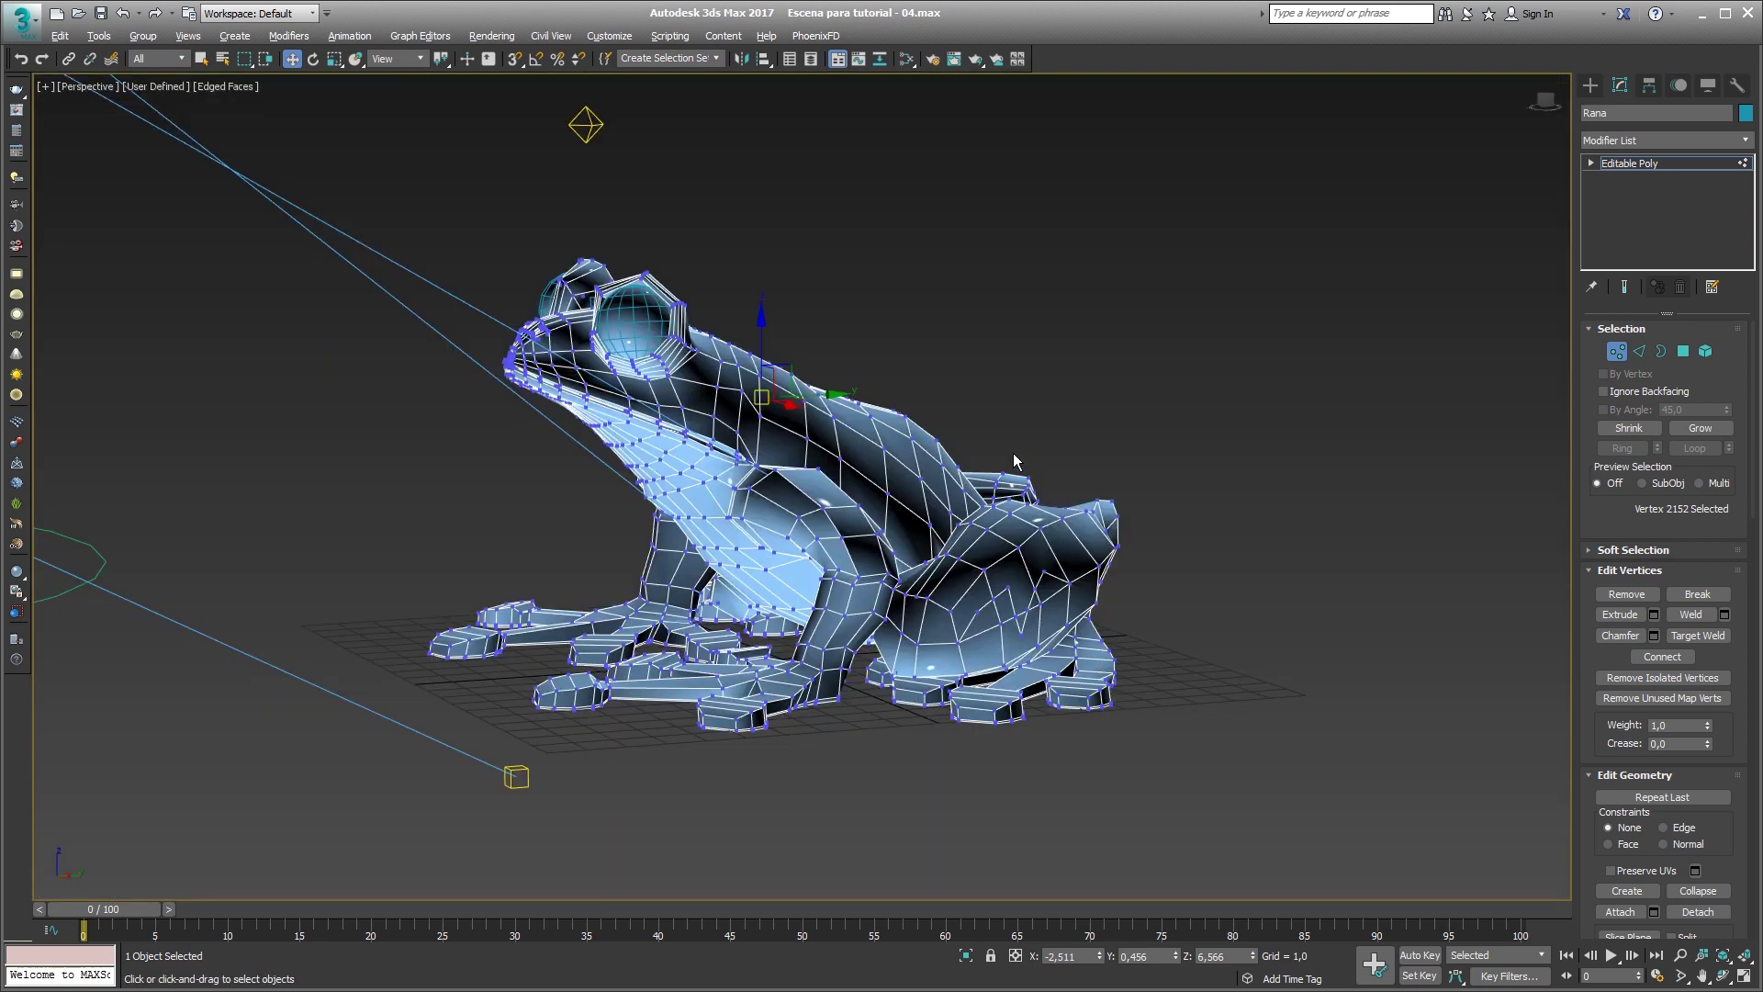
key("1")
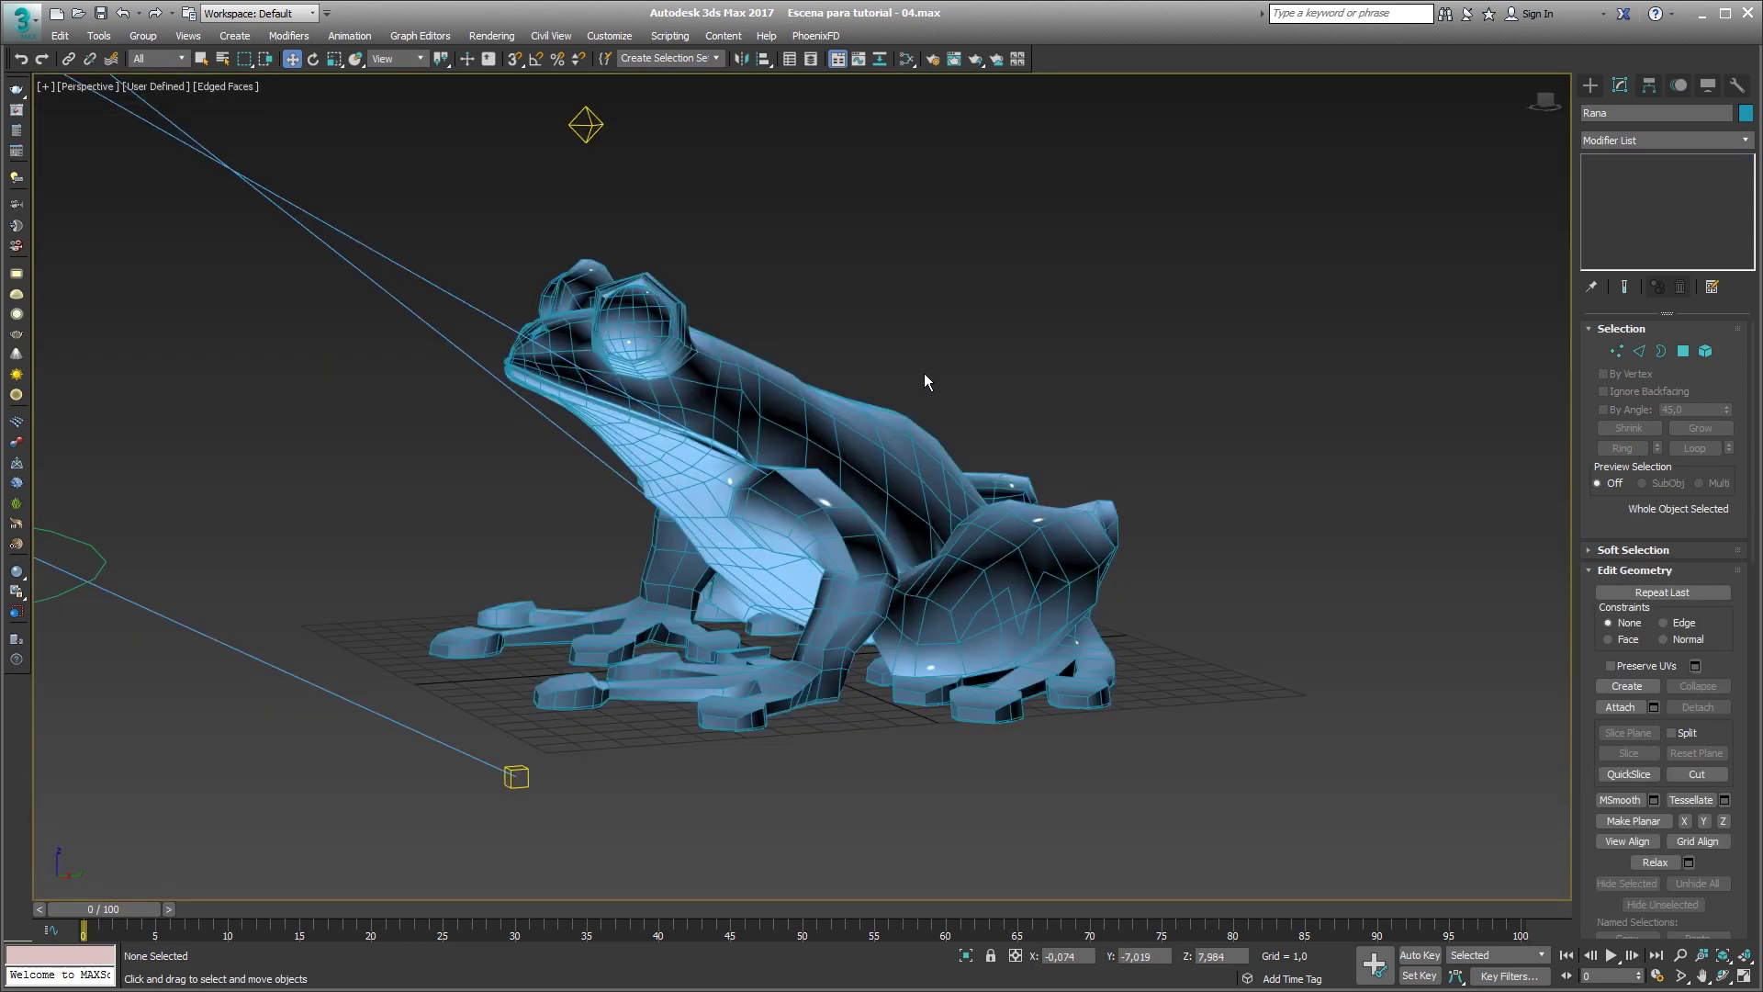
left_click(924, 373)
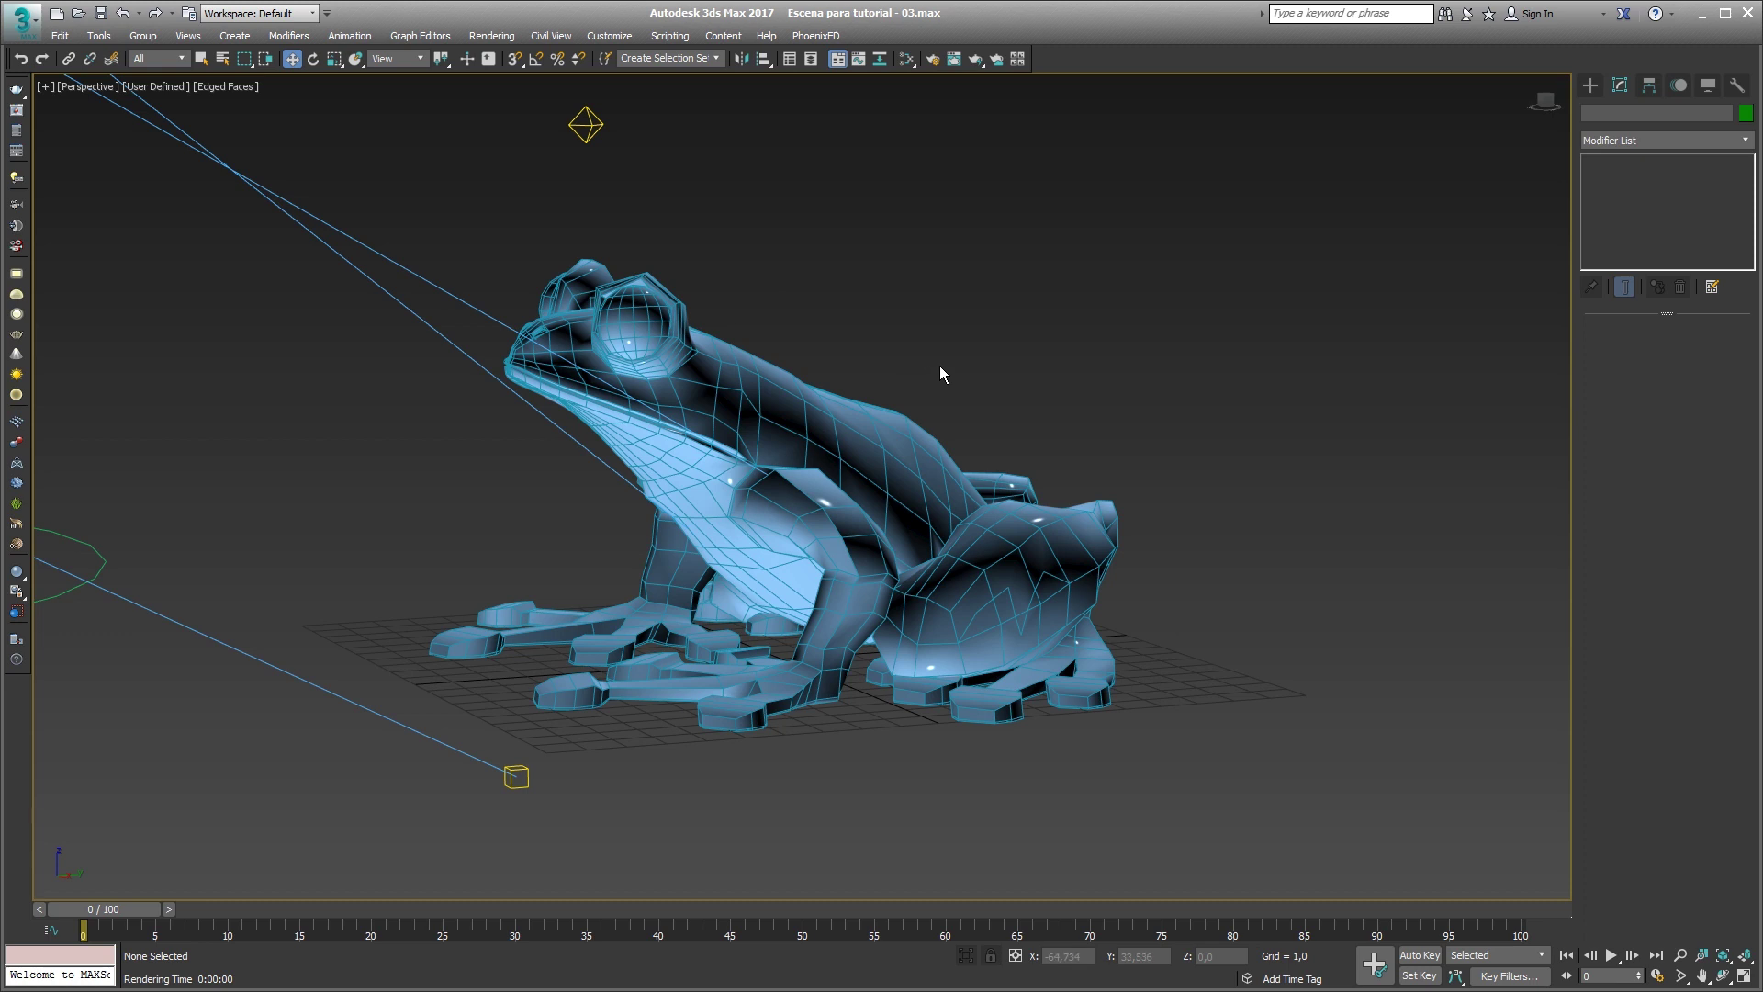
key("x")
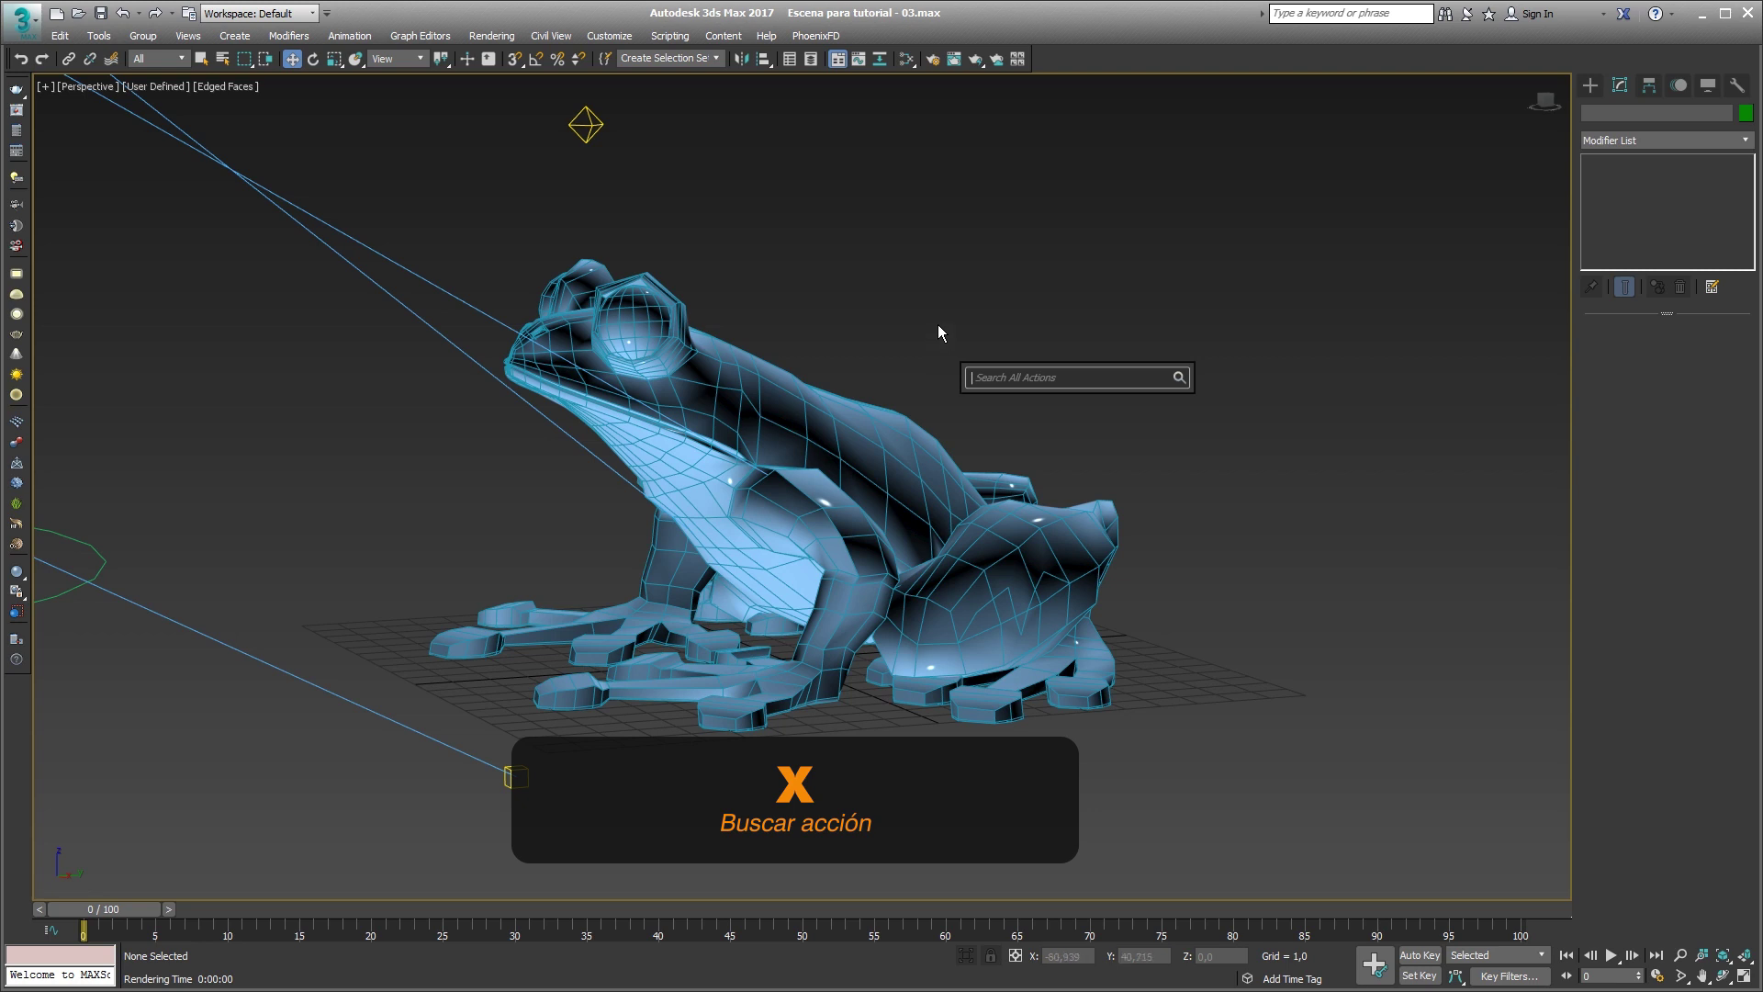
type("render")
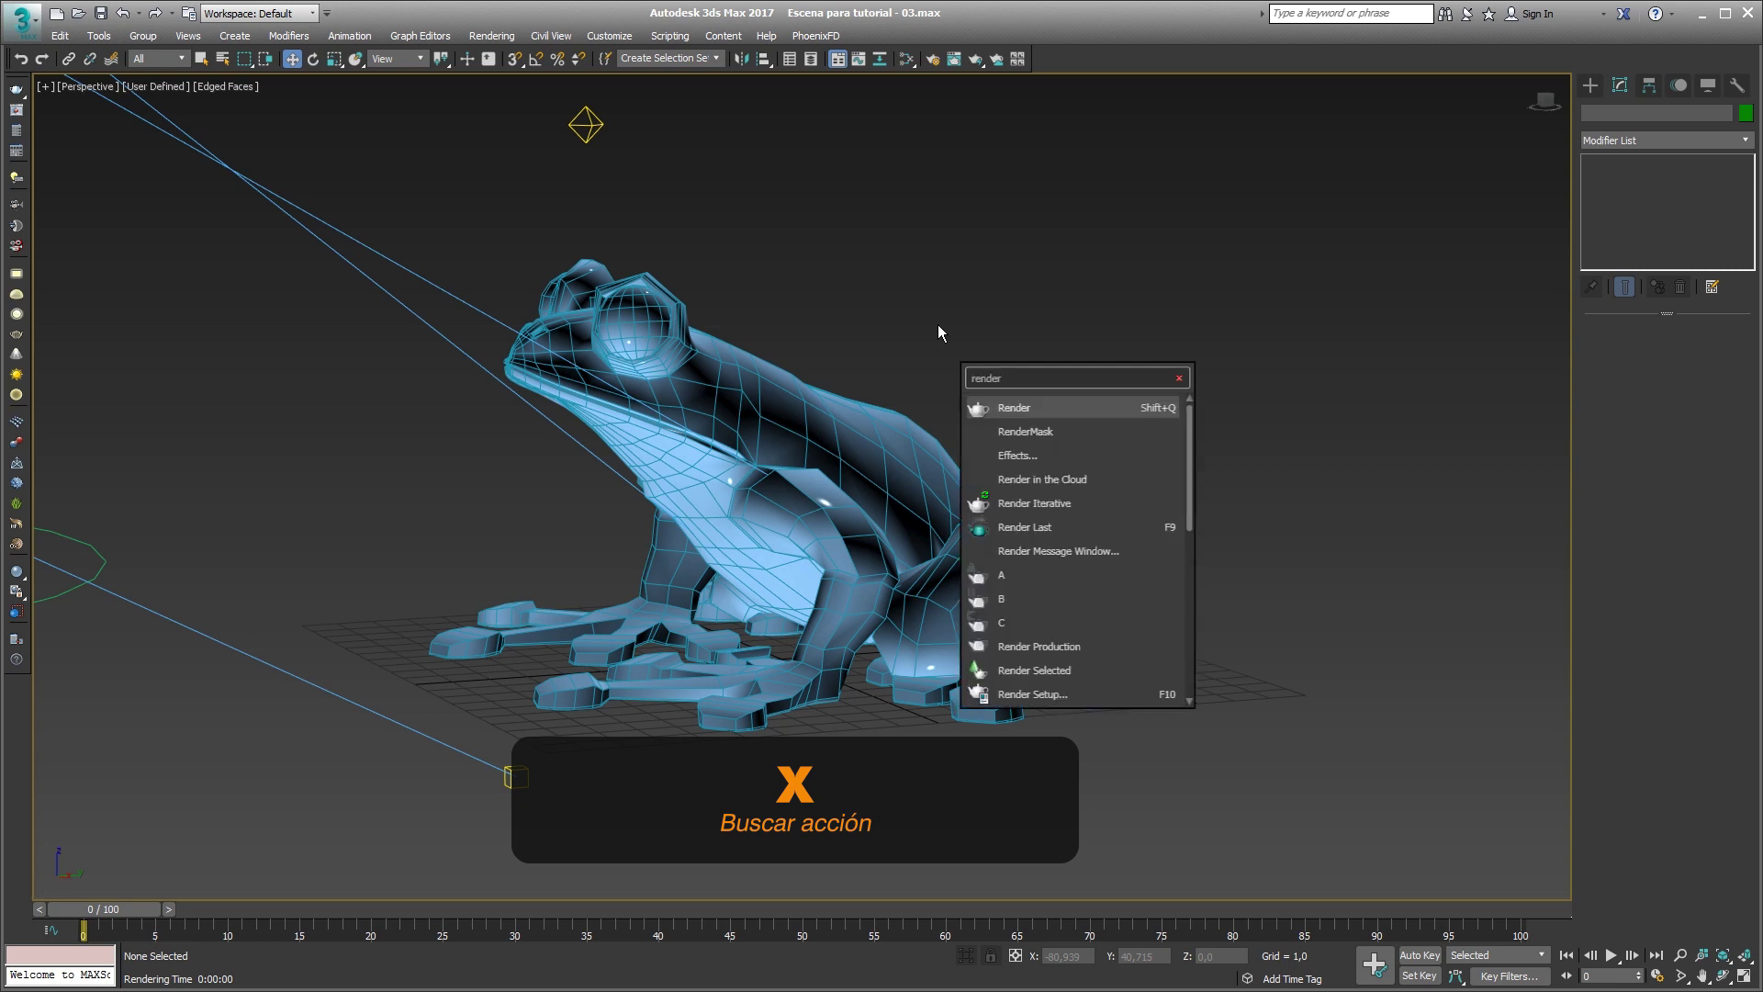
key("Escape")
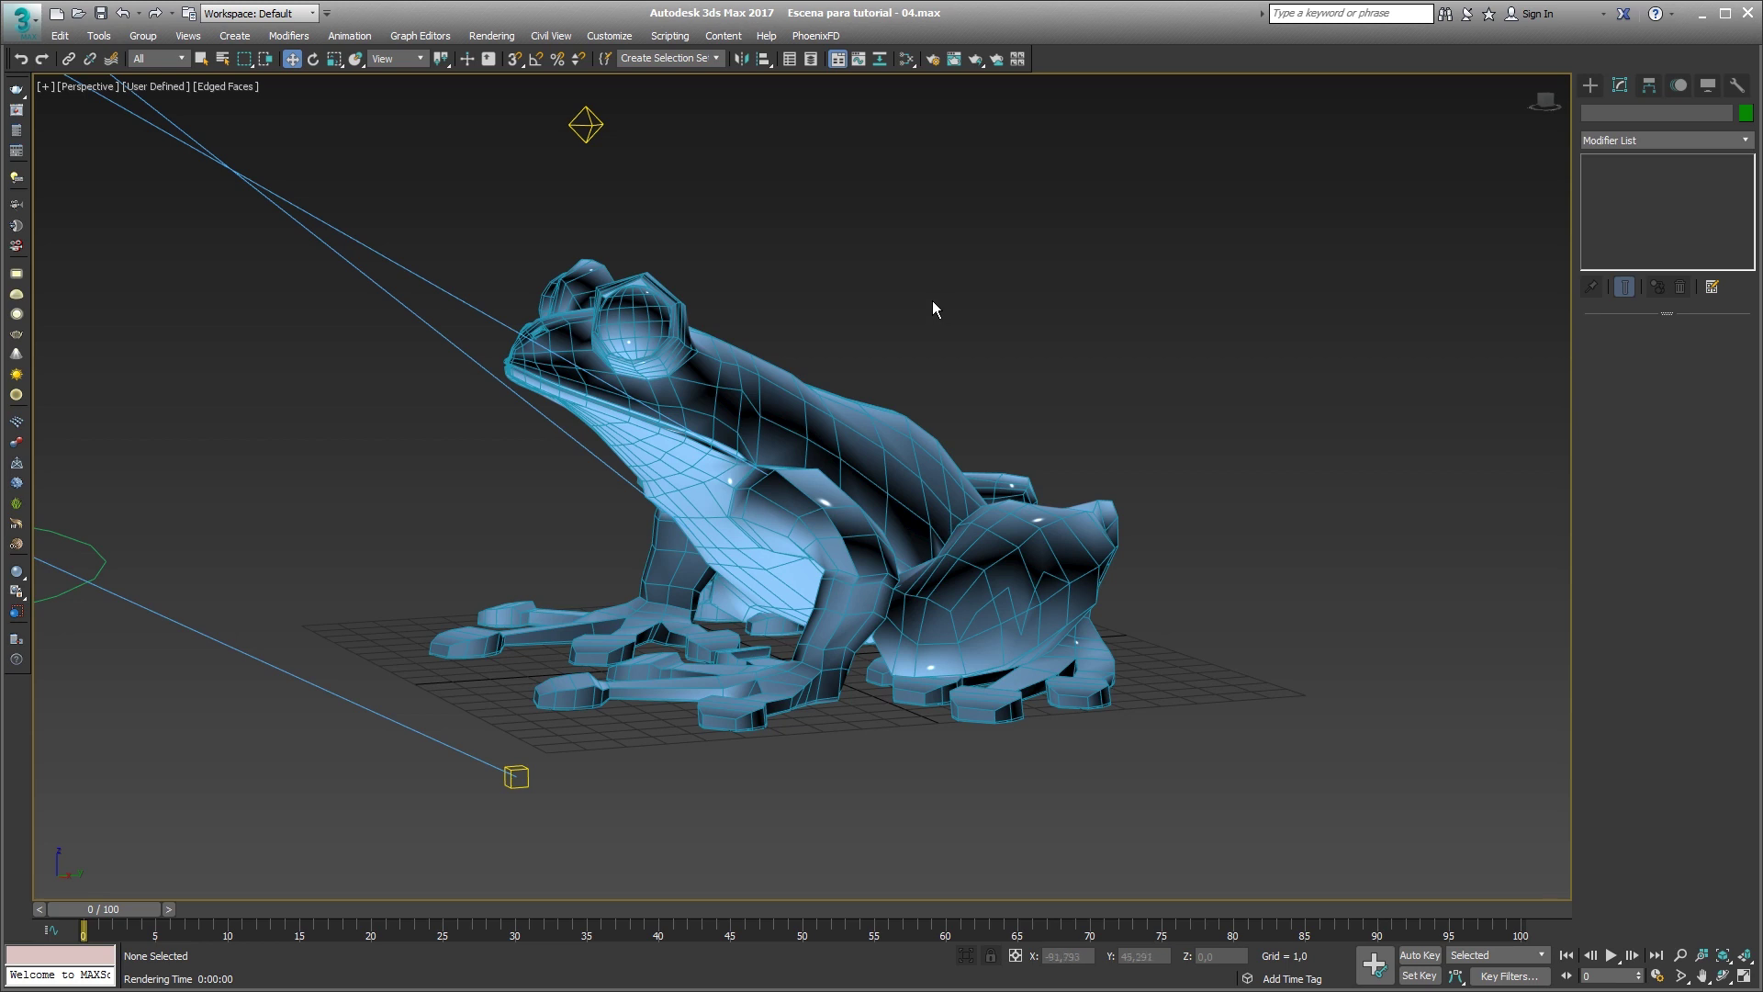
Open Customize User Interface and find Swift Loop in the action list by typing 'swi'.
left_click(609, 36)
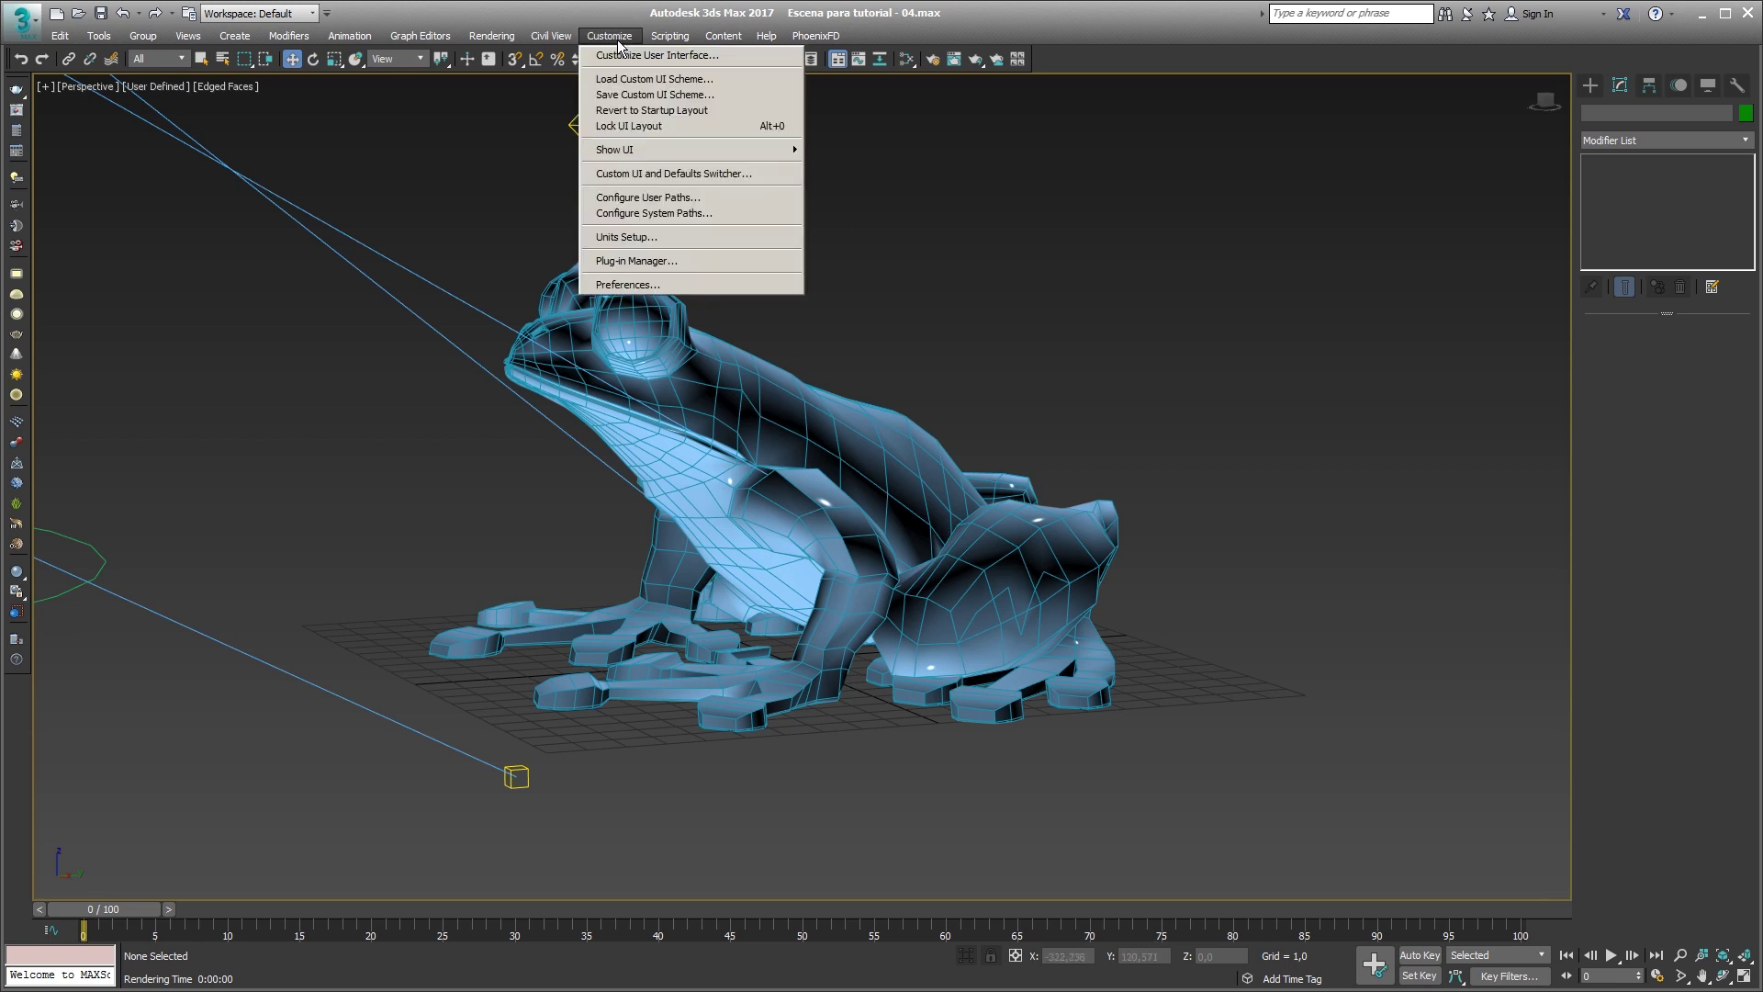
left_click(648, 57)
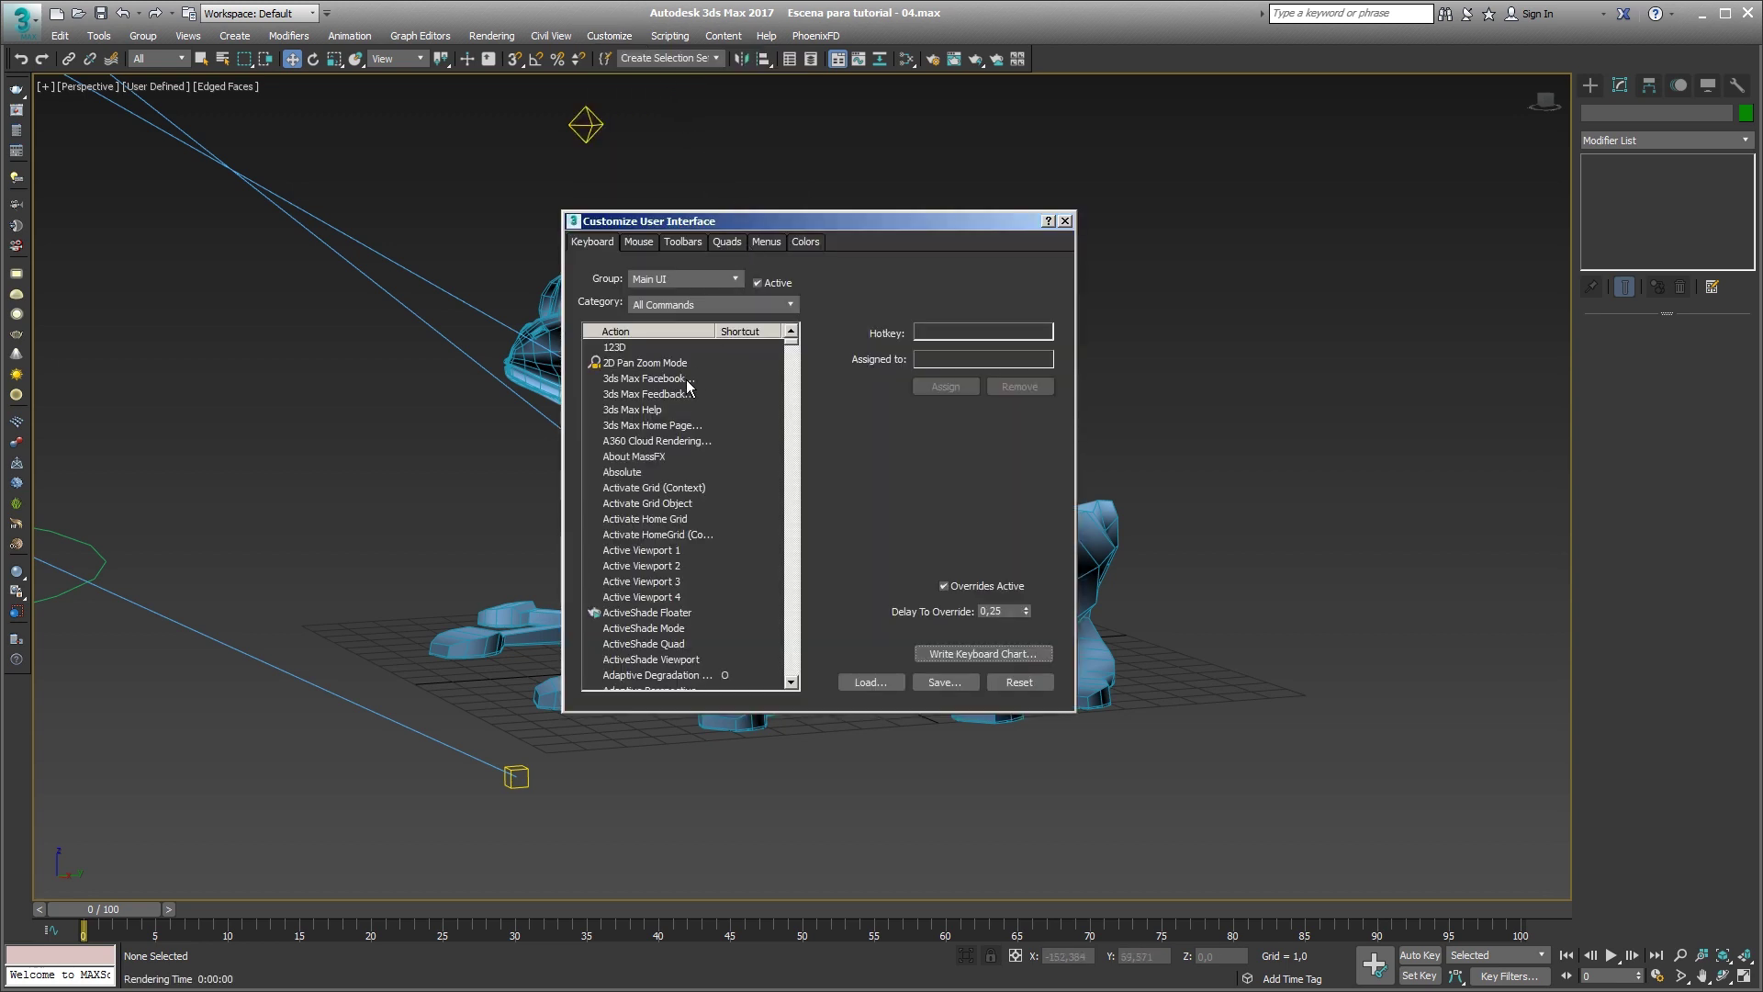
left_click(671, 425)
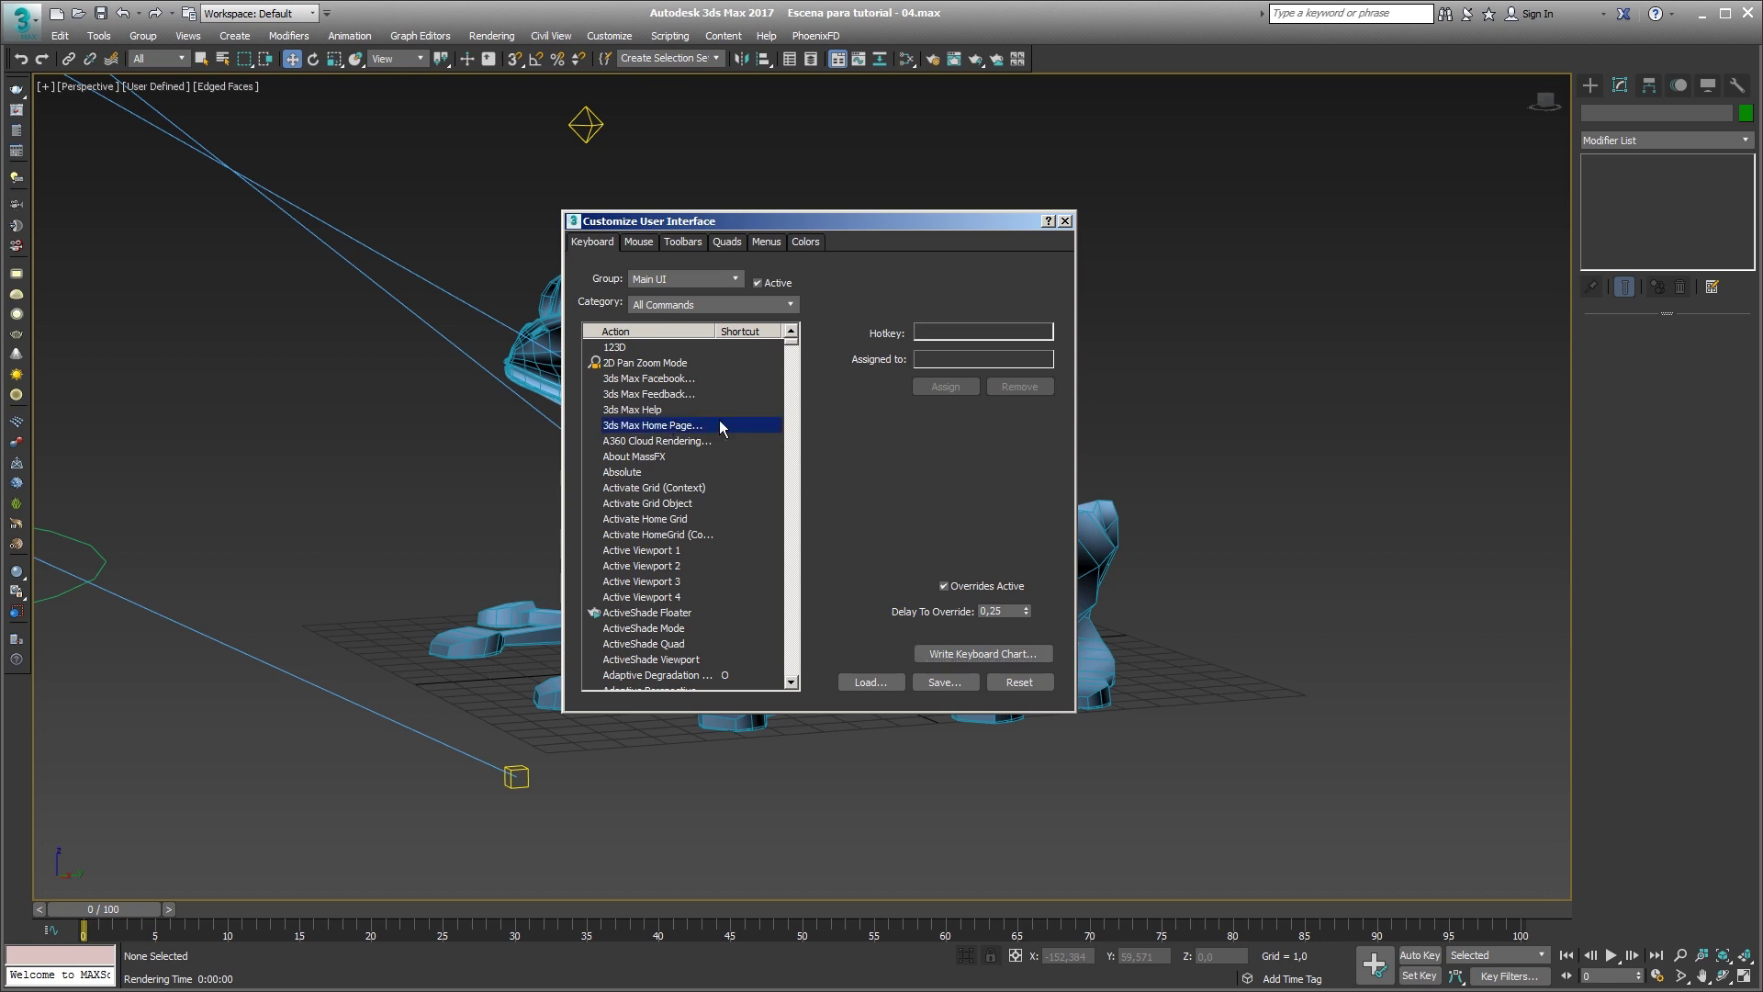
type("sw")
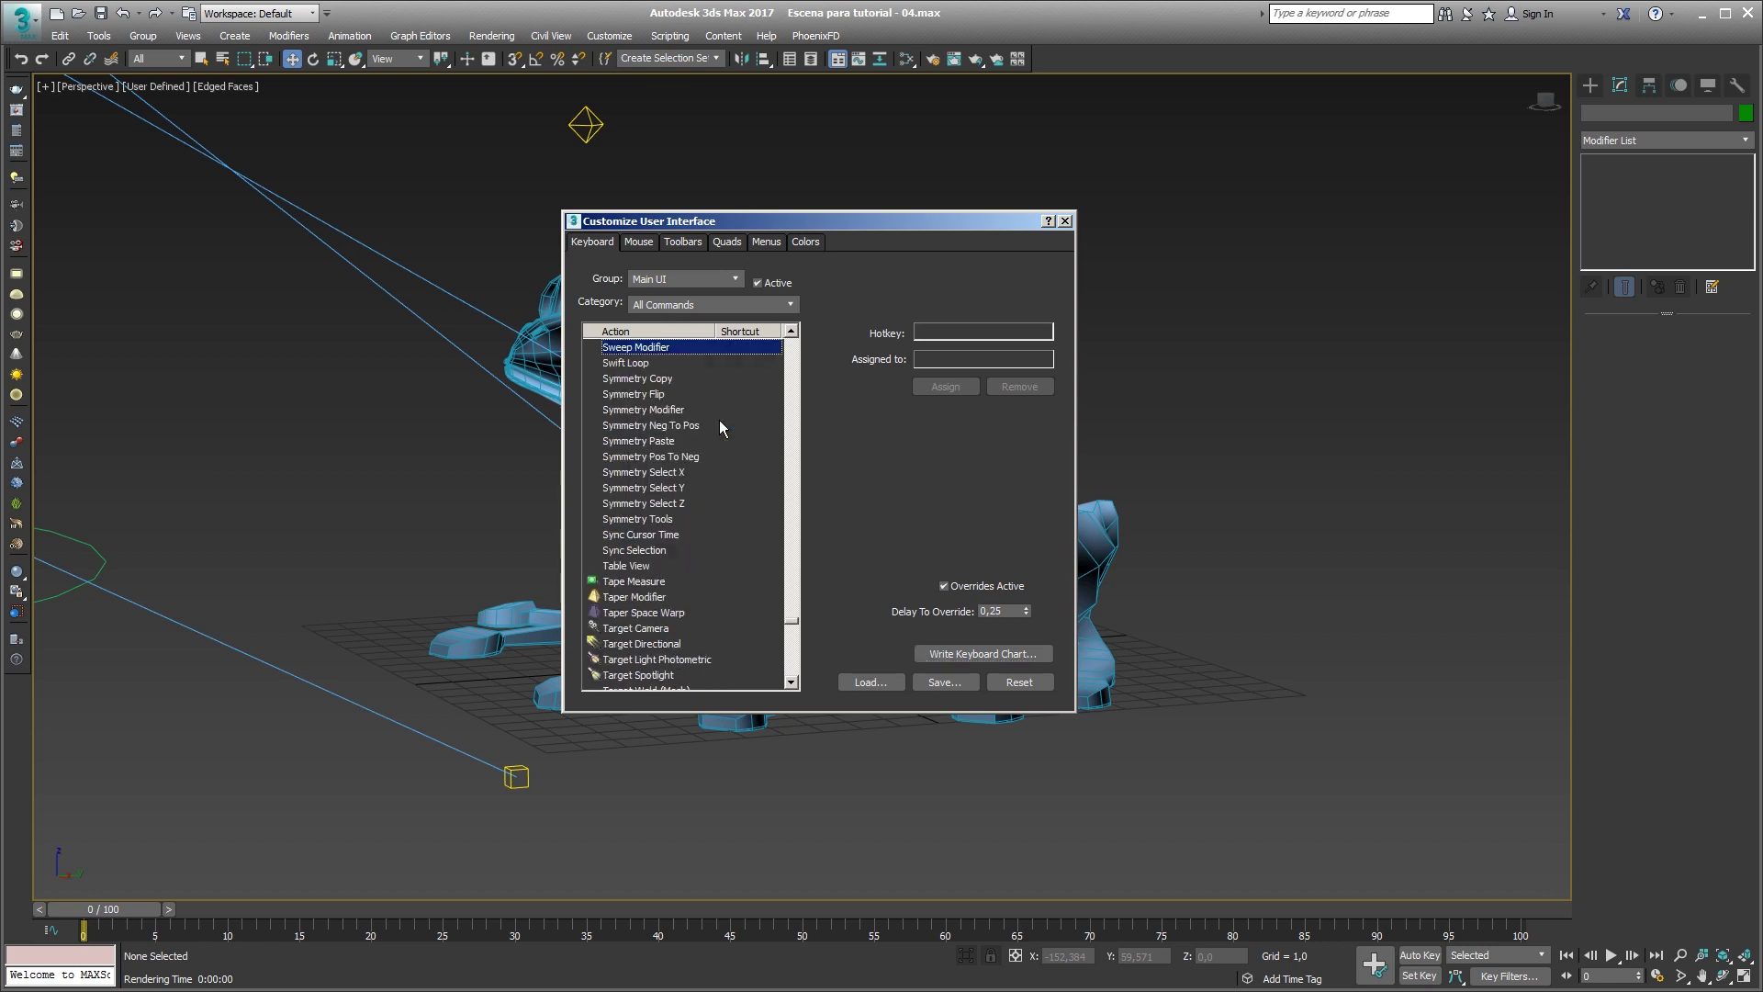
type("i")
scroll(719, 420, "up", 1)
scroll(712, 405, "up", 3)
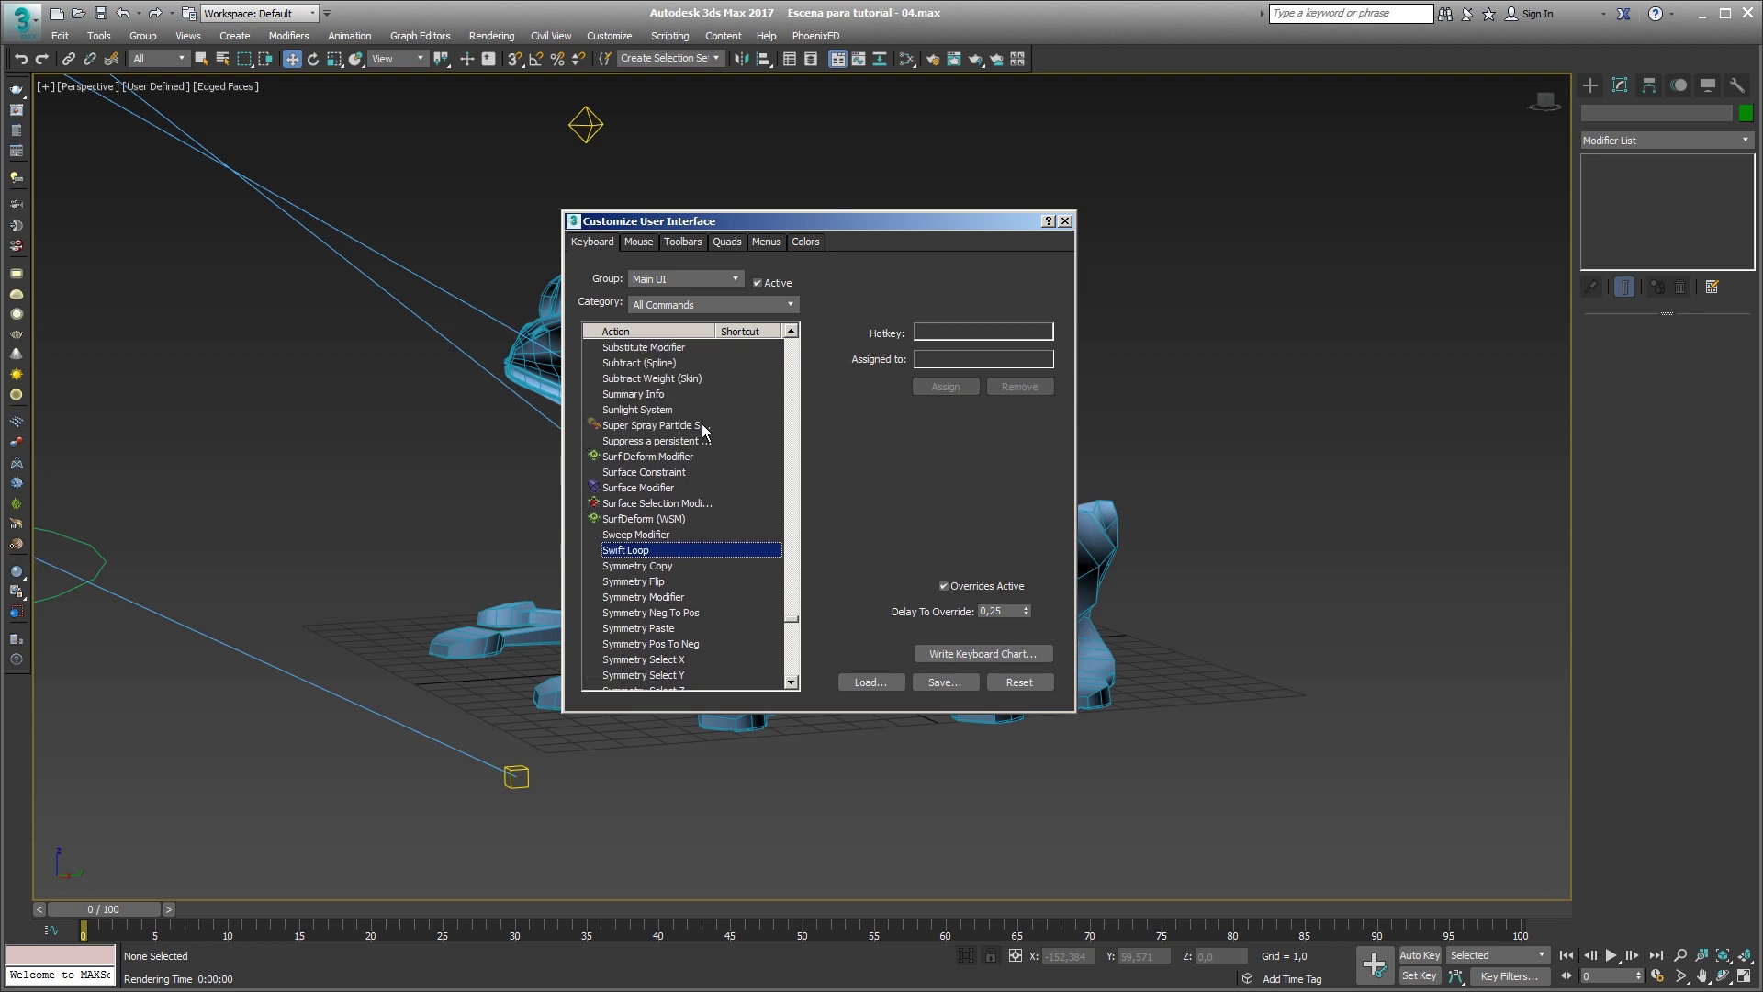
scroll(691, 566, "up", 1)
scroll(686, 576, "up", 1)
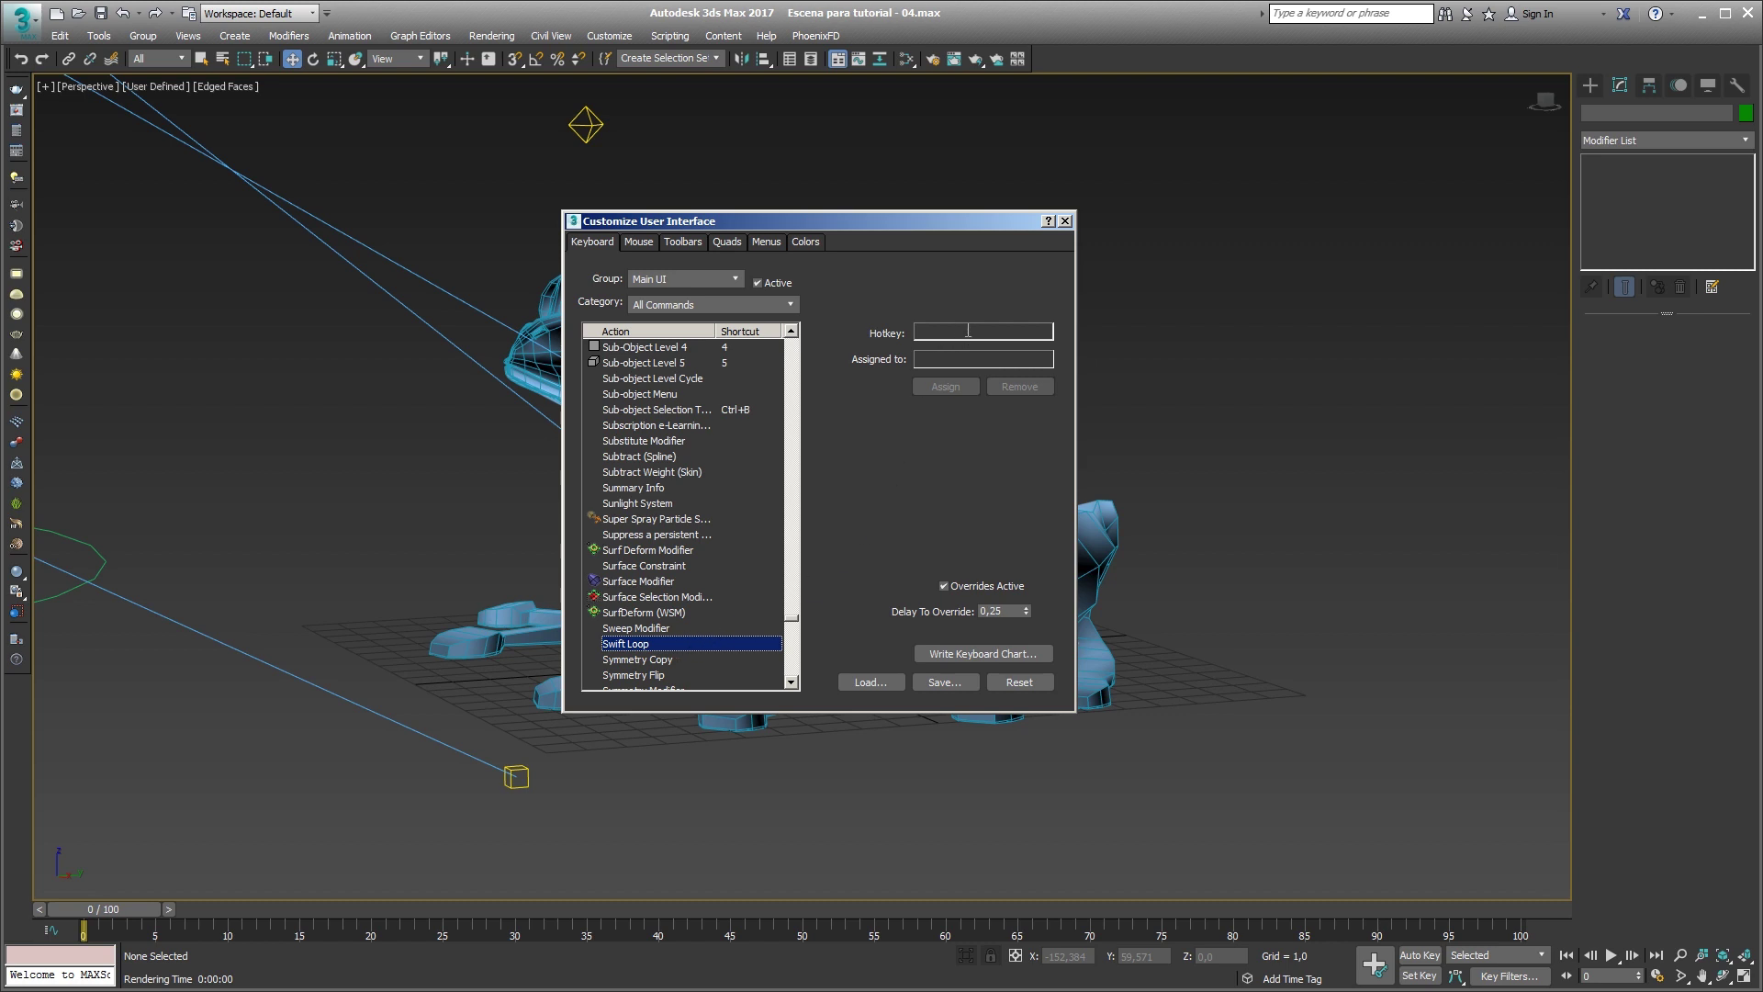
Assign Shift+W as Swift Loop's hotkey and close the customization dialog.
left_click(955, 329)
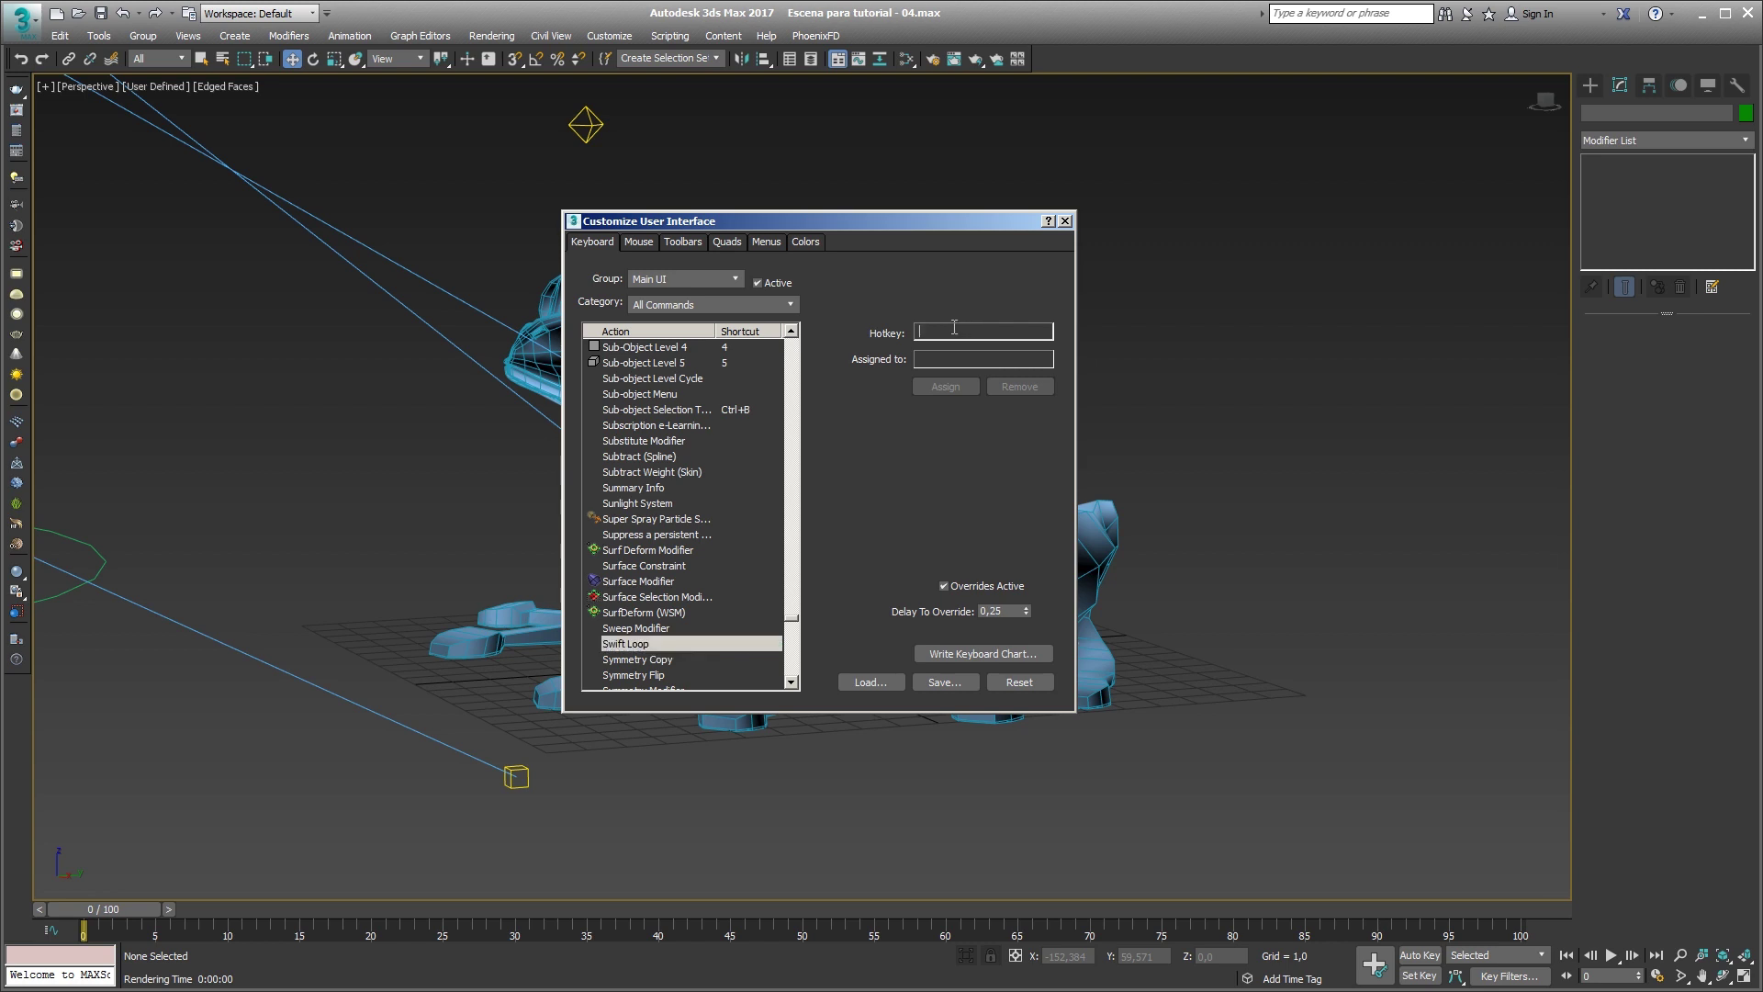
key("5")
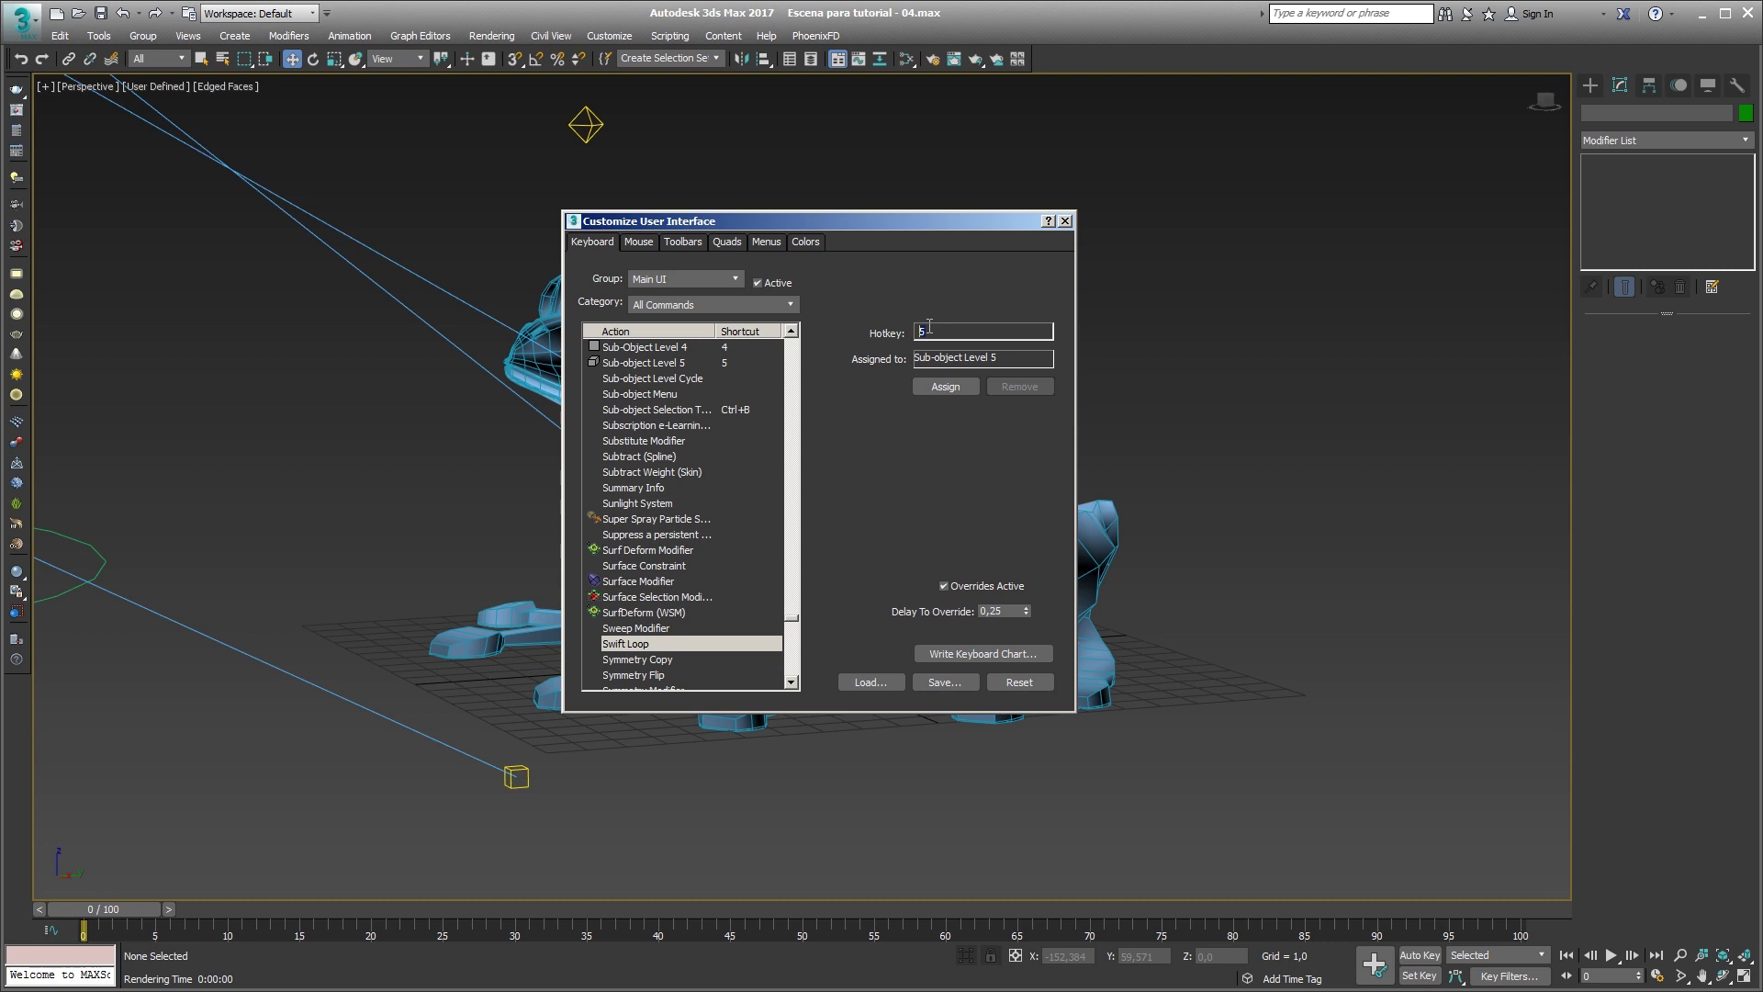
key("shift+w")
left_click(945, 386)
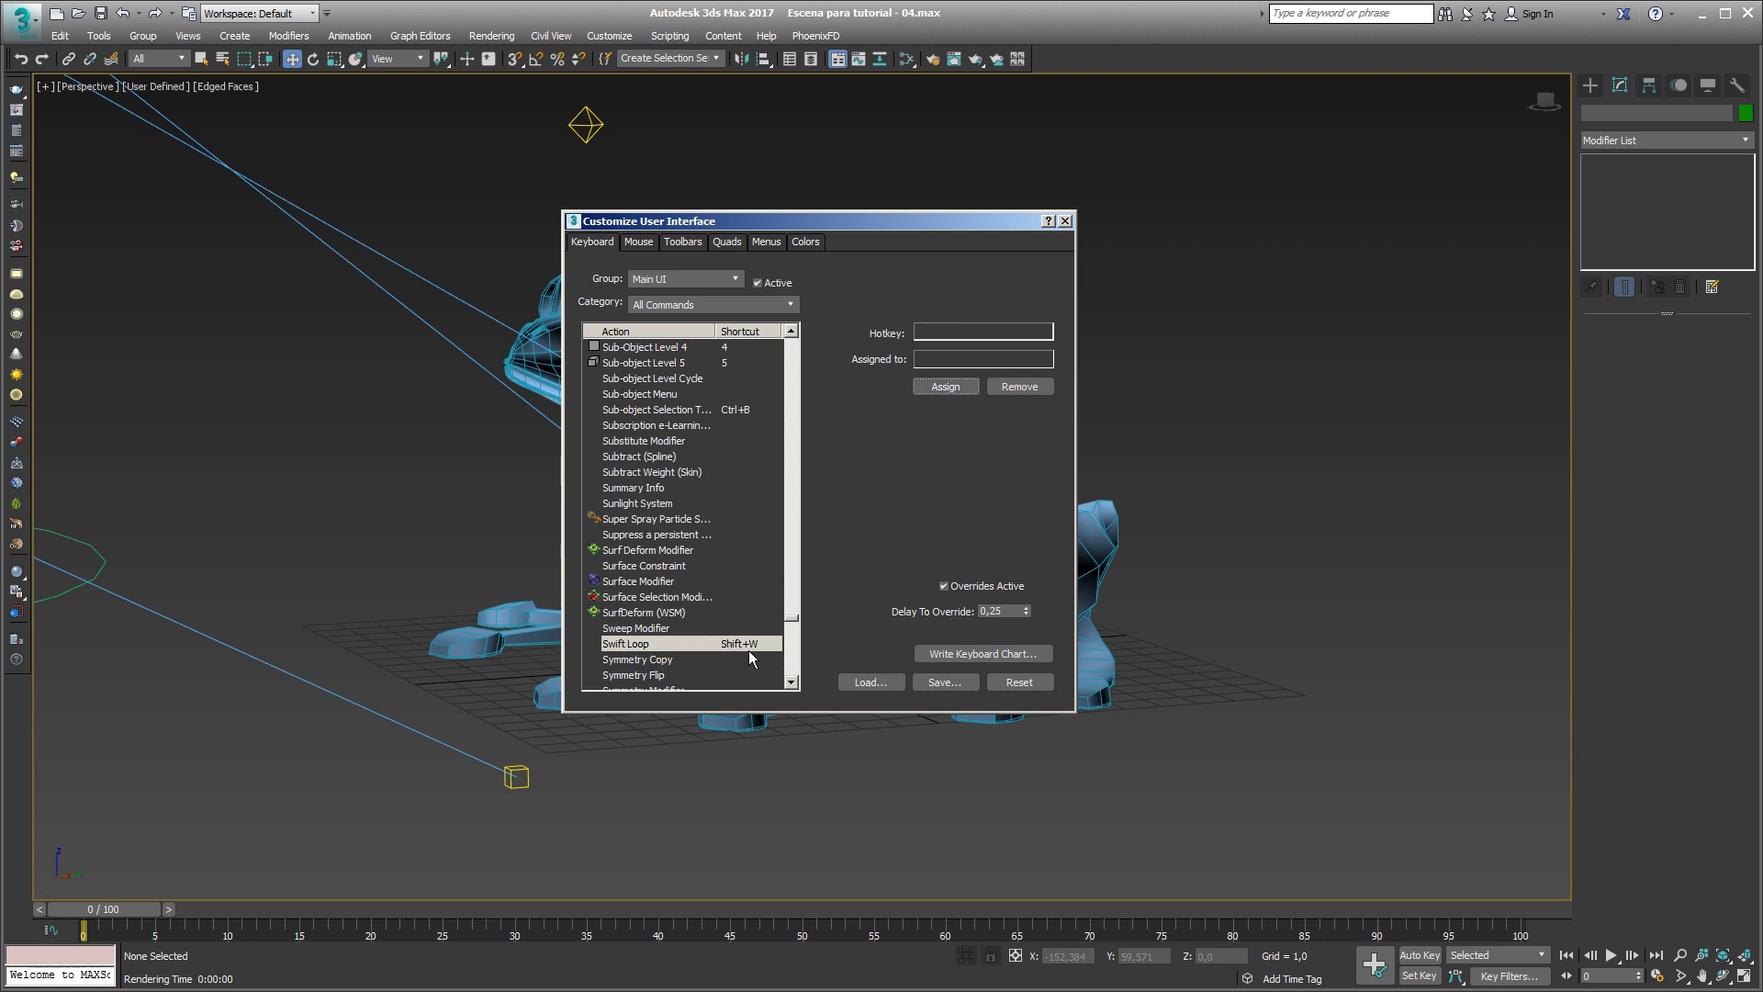
left_click(1065, 223)
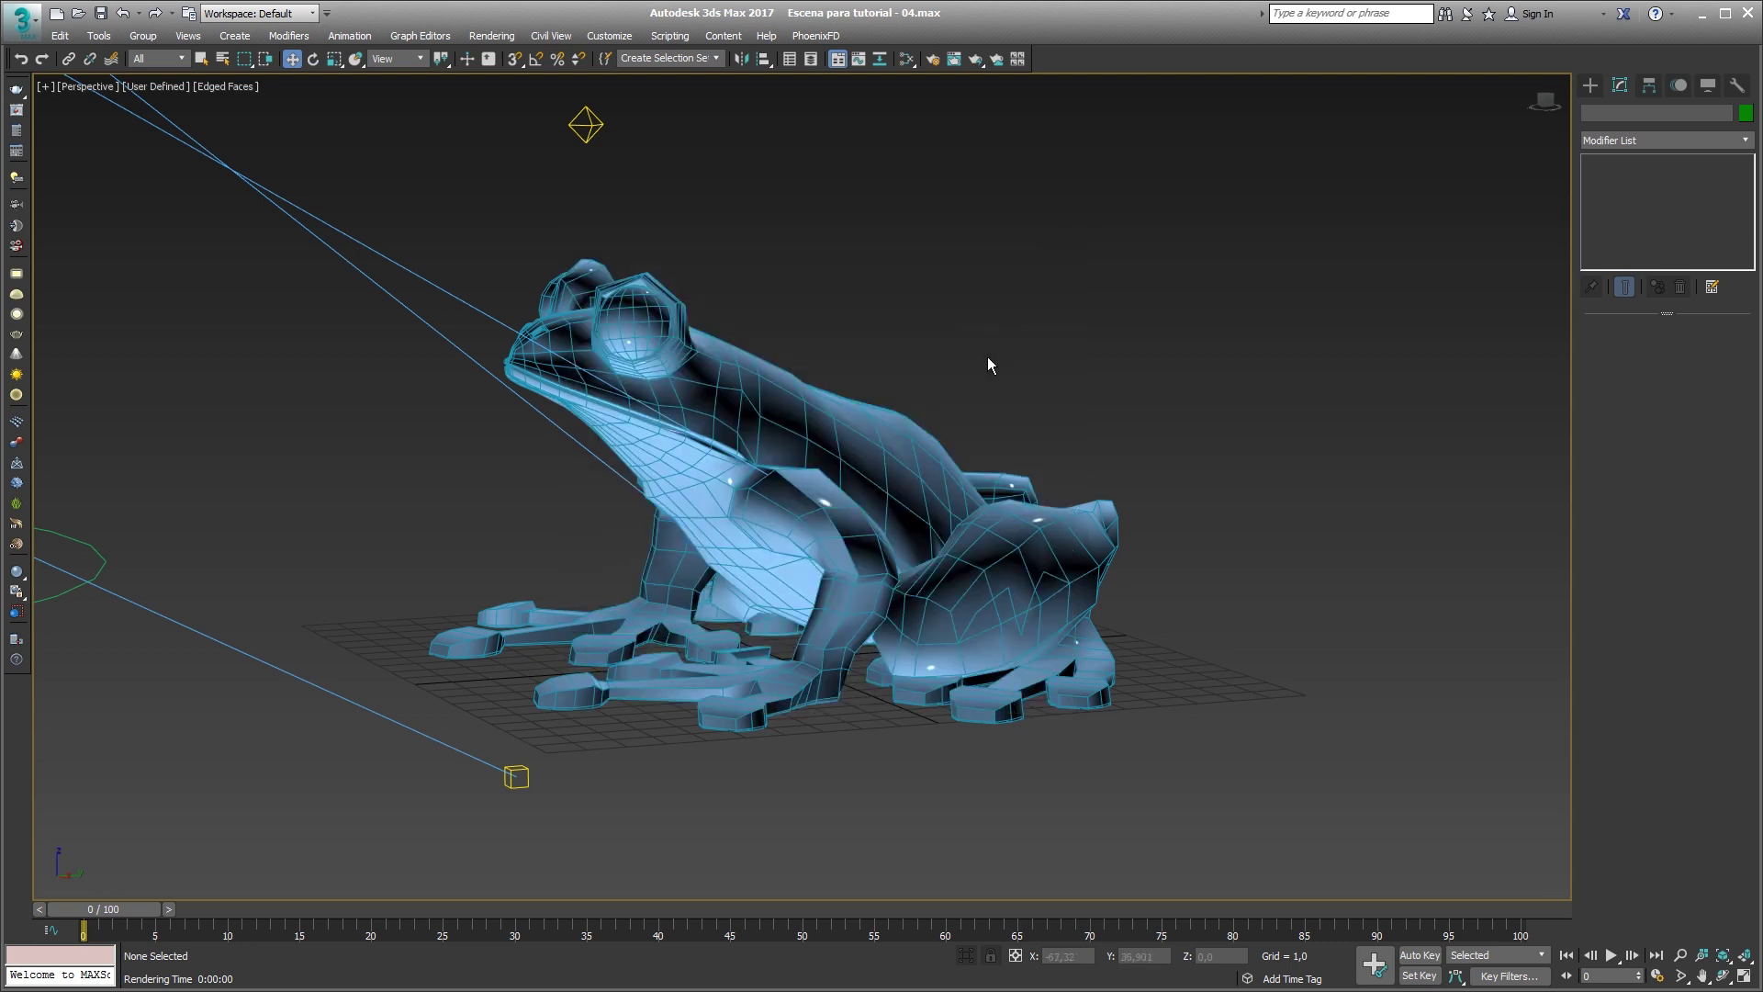
Select the frog, then use the custom Q navigation hotkey to orbit down onto it from above.
left_click(909, 479)
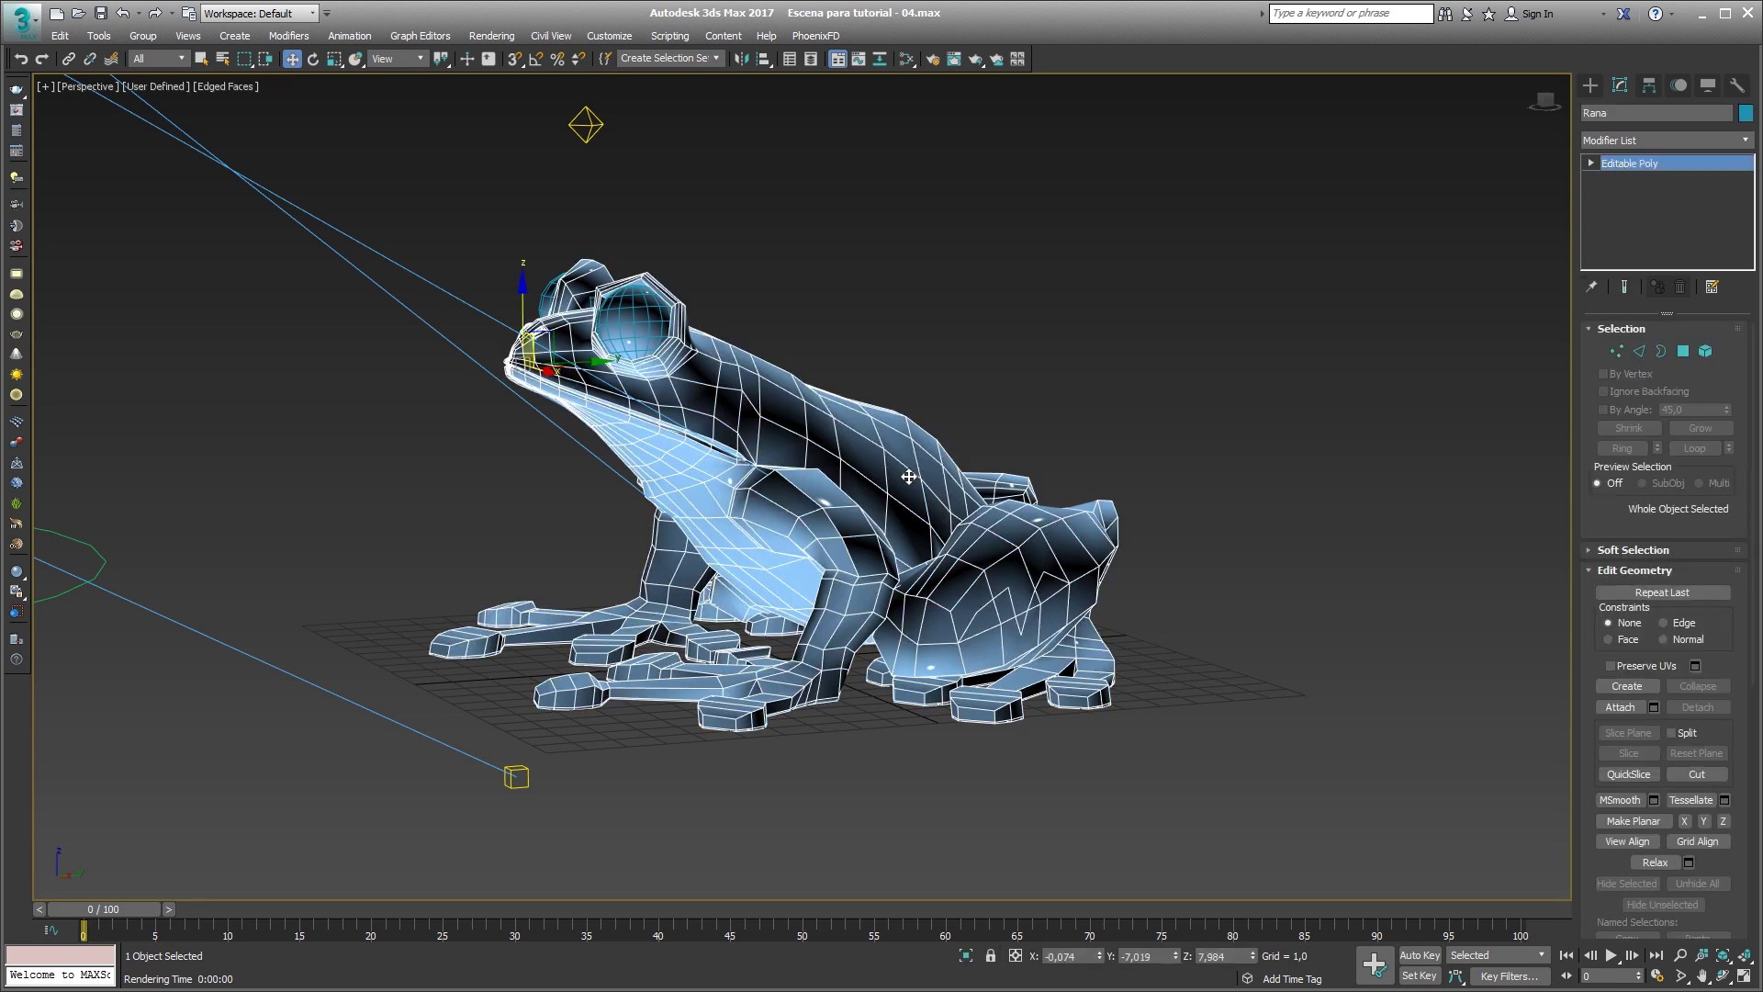
key("q")
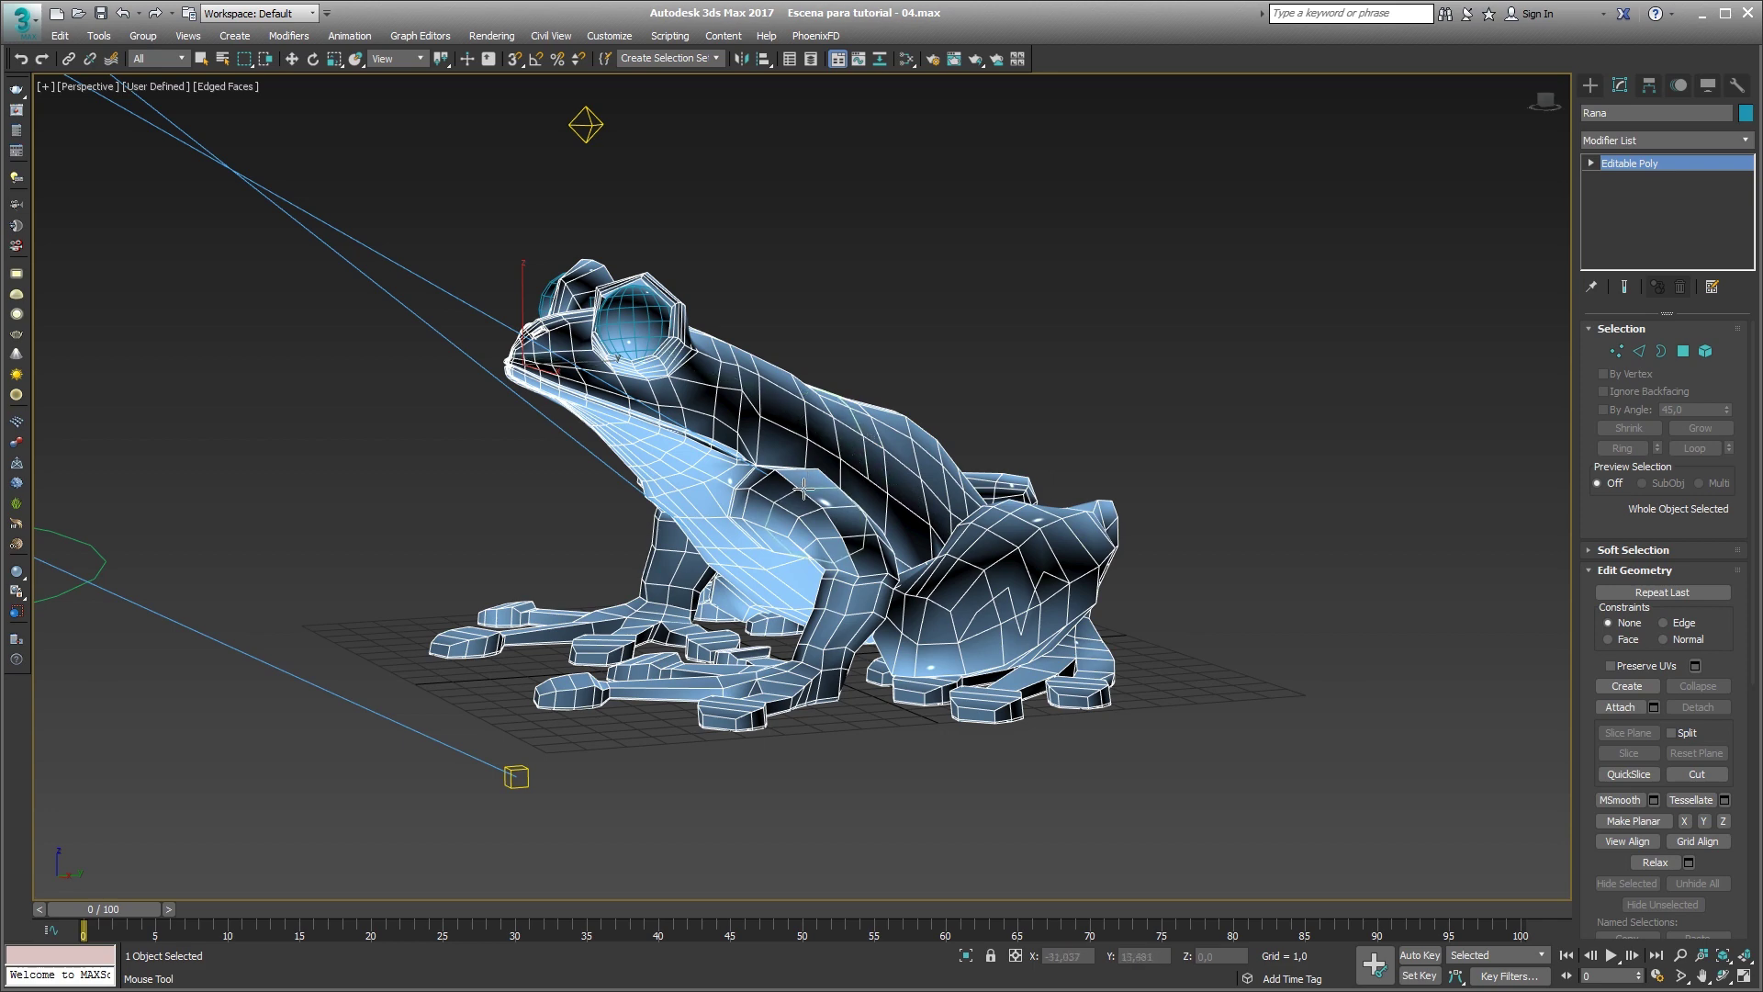
mouse_move(804, 490)
middle_mouse_down("alt")
mouse_move(853, 529)
mouse_move(748, 469)
middle_mouse_up("alt")
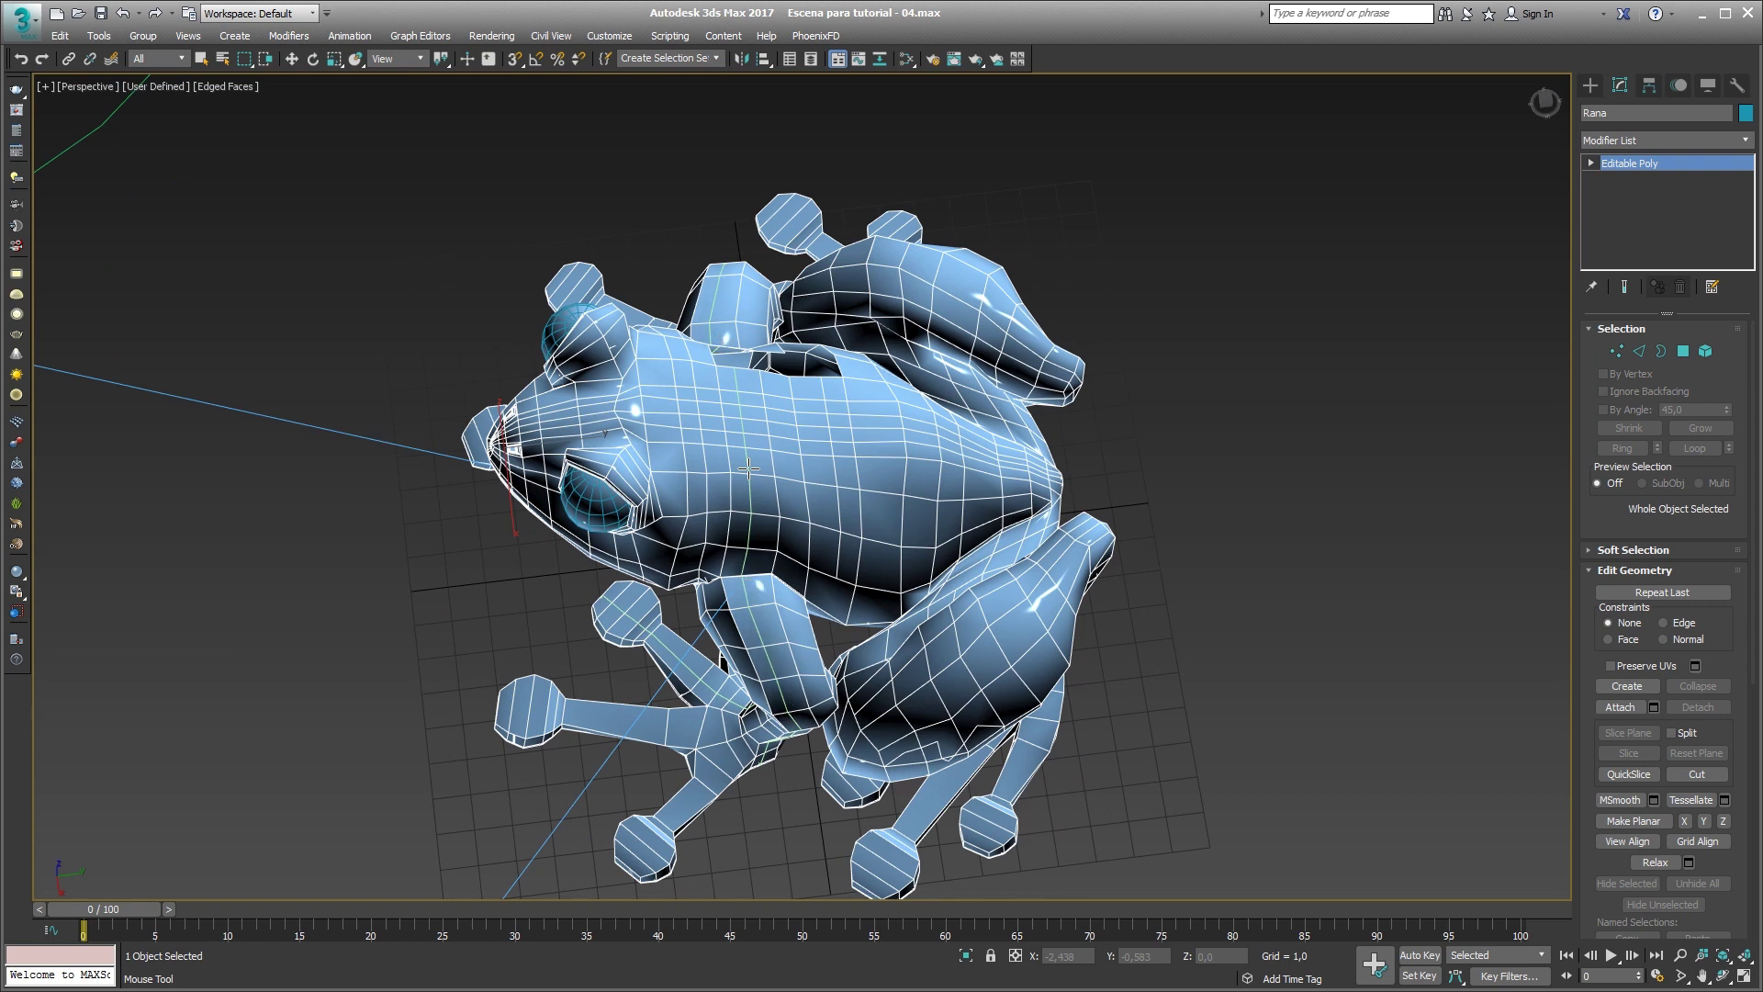